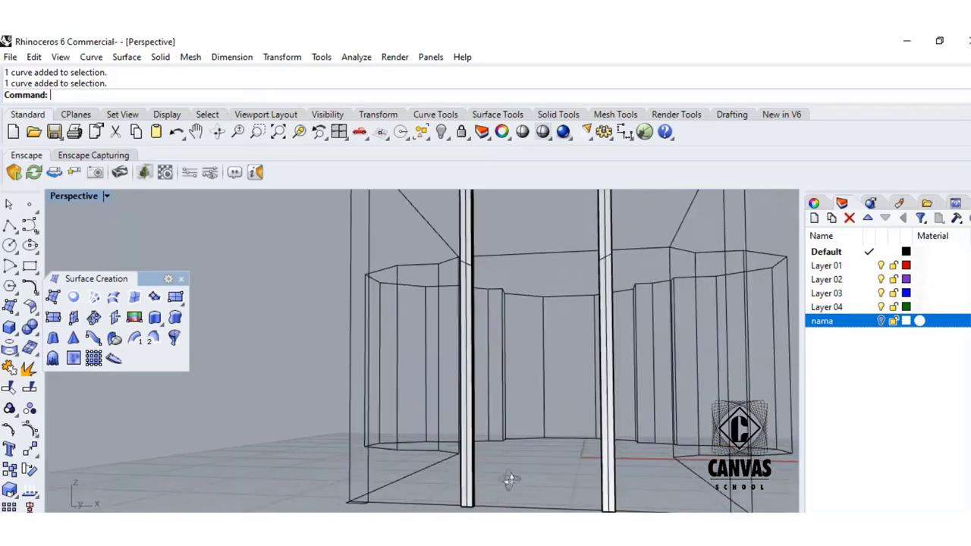
# - Create the left corner pillar with a two-rail sweep of its base profile along the two vertical curves, without changing the cross sections
pyautogui.scroll(3, 358, 485)
pyautogui.click(343, 481)
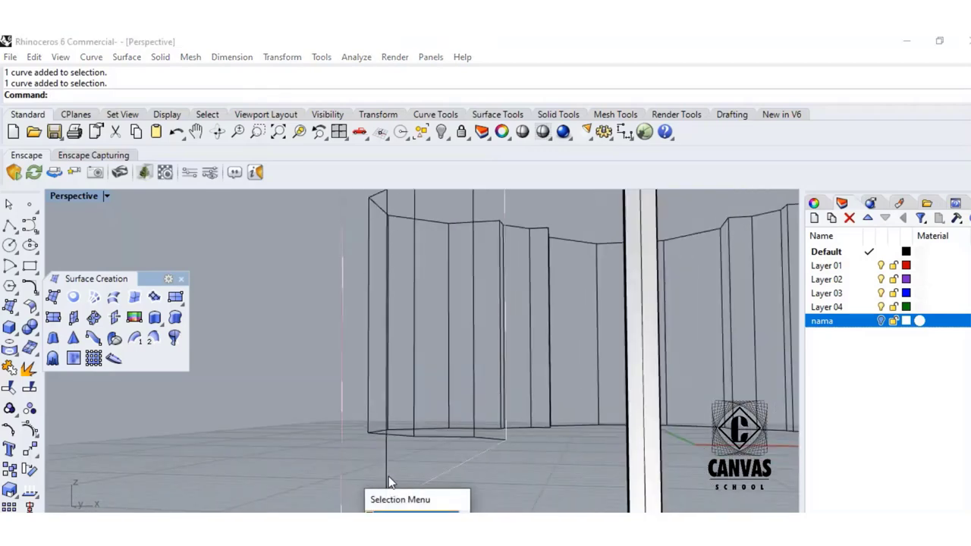
pyautogui.click(387, 476)
pyautogui.click(363, 469)
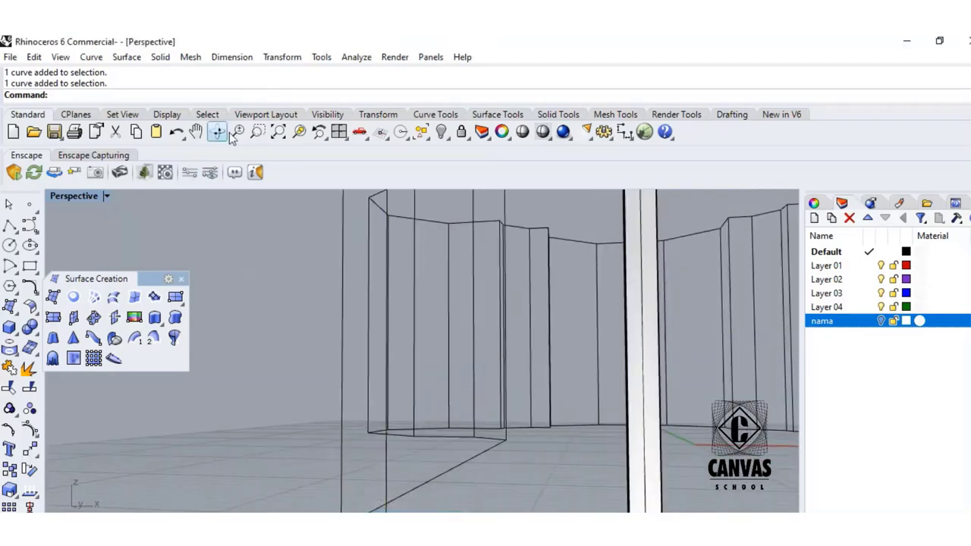
pyautogui.click(195, 132)
pyautogui.moveTo(310, 356); pyautogui.dragTo(299, 352)
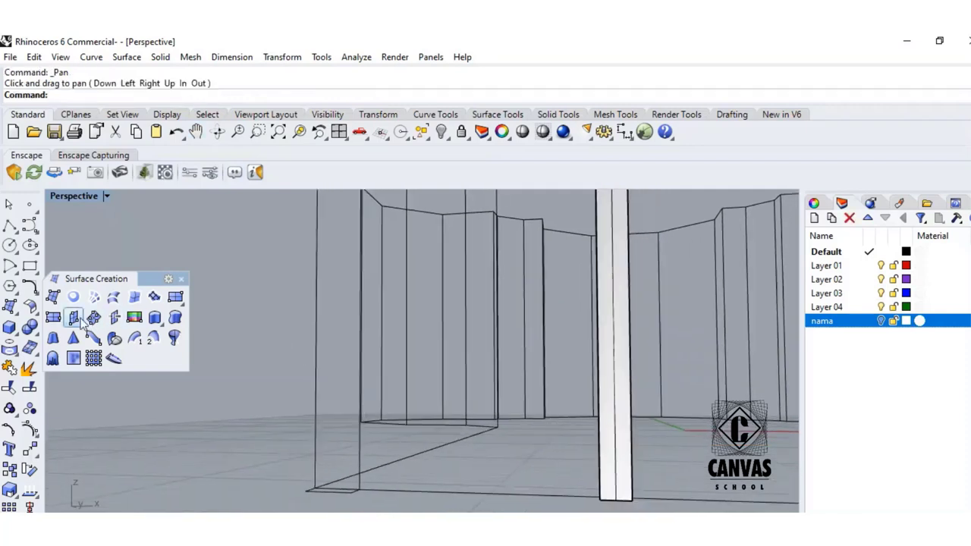
pyautogui.click(154, 338)
pyautogui.click(315, 425)
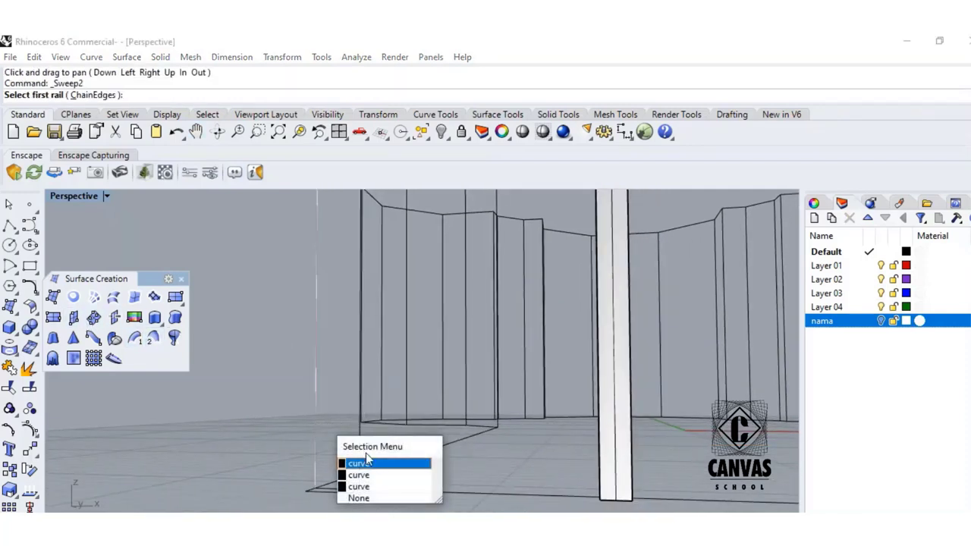
pyautogui.click(365, 459)
pyautogui.click(359, 449)
pyautogui.click(347, 491)
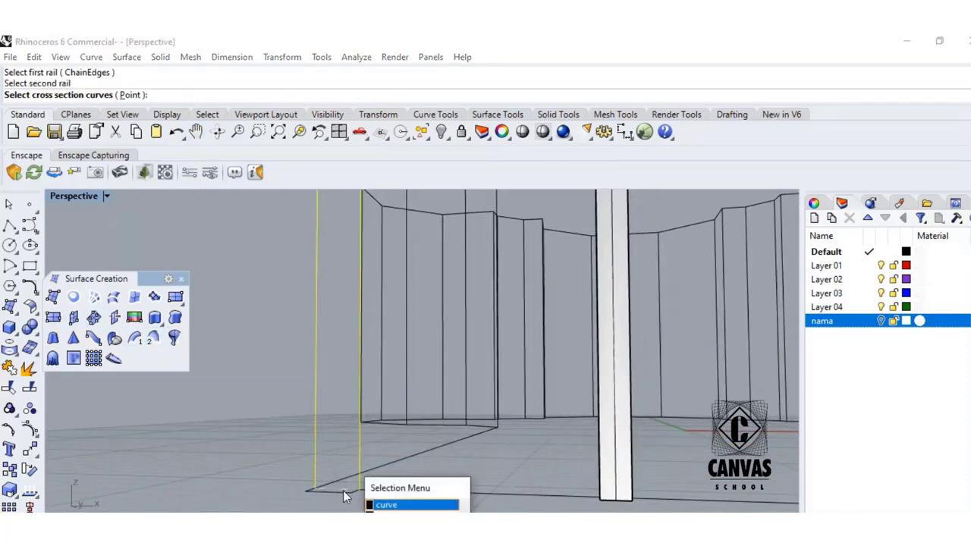
pyautogui.click(397, 505)
pyautogui.press('Return')
pyautogui.press('Return')
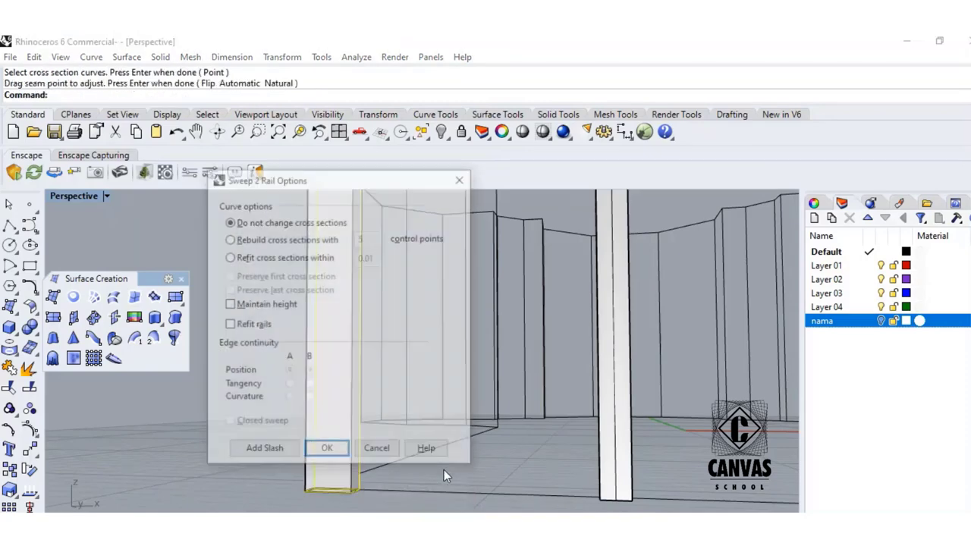
pyautogui.click(326, 448)
# - Create the right corner pillar with a two-rail sweep of its base profile along the two vertical curves, without changing the cross sections
pyautogui.scroll(-3, 488, 419)
pyautogui.scroll(4, 531, 448)
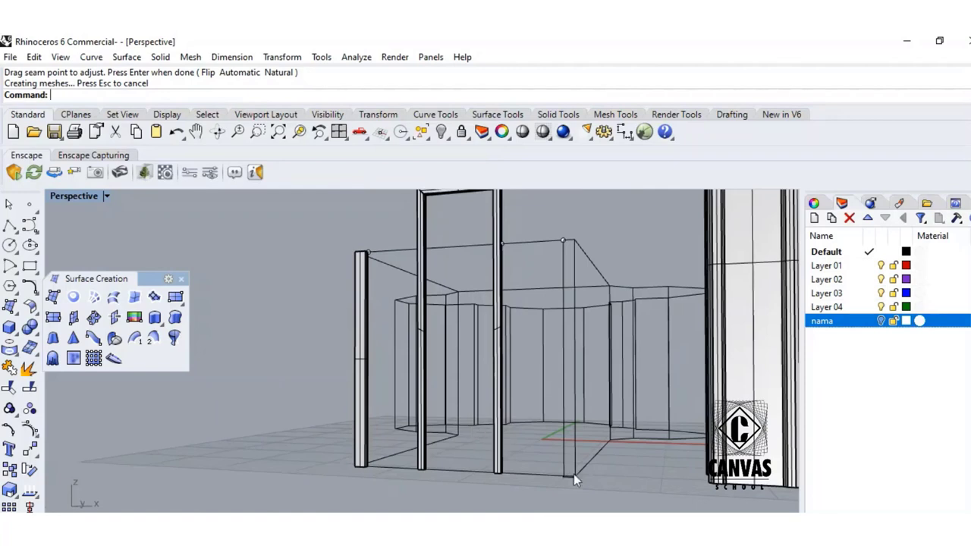
pyautogui.scroll(2, 574, 474)
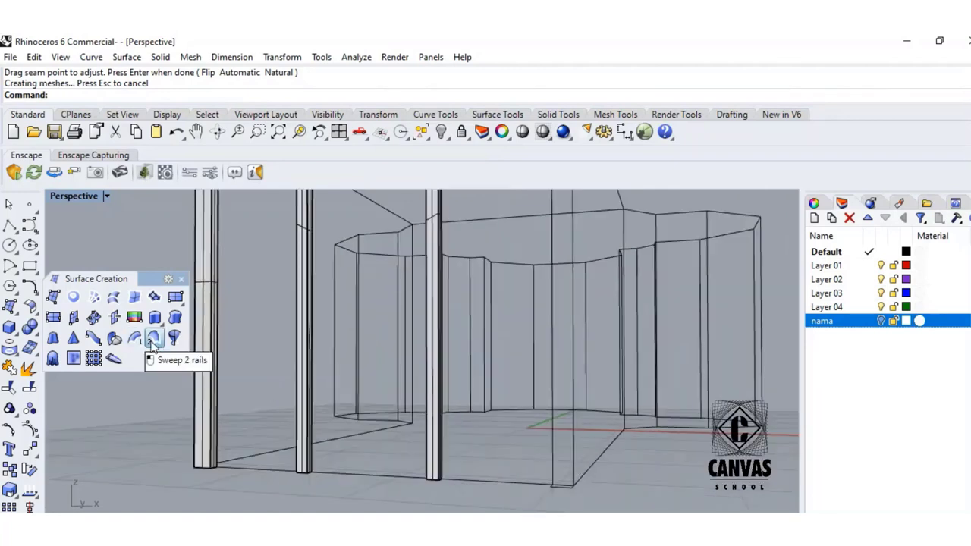
pyautogui.click(152, 340)
pyautogui.click(553, 467)
pyautogui.click(579, 478)
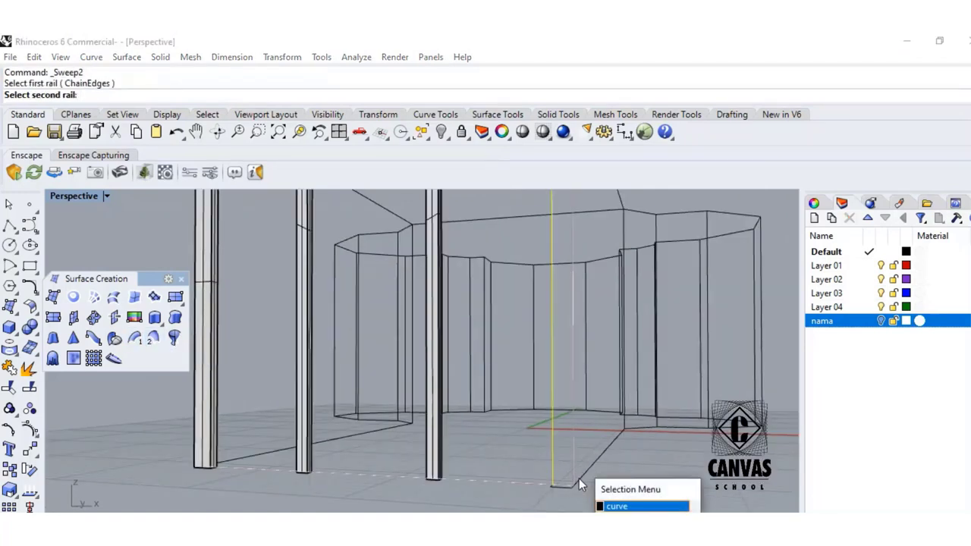
pyautogui.click(617, 506)
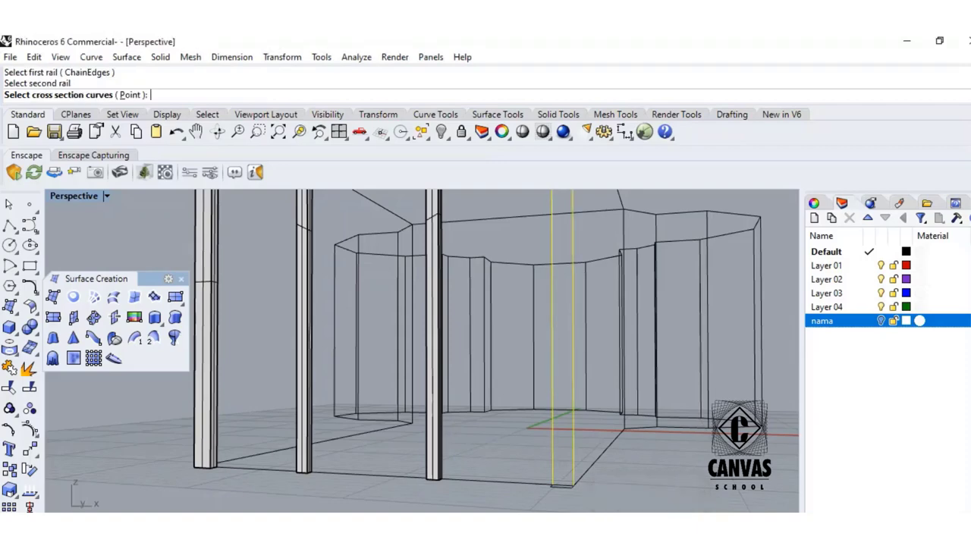
pyautogui.click(563, 488)
pyautogui.press('Return')
pyautogui.press('Return')
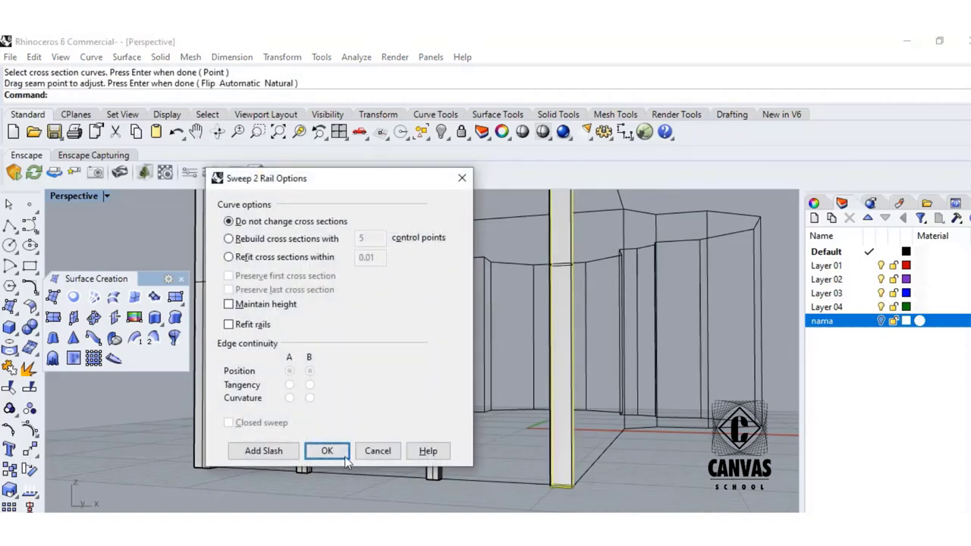
pyautogui.click(346, 457)
# - Build a four-corner surface filling the upper opening of the tall central frame, from the roof edge up to the frame's inner corners
pyautogui.scroll(-4, 494, 430)
pyautogui.moveTo(494, 430); pyautogui.dragTo(517, 436, button='right')
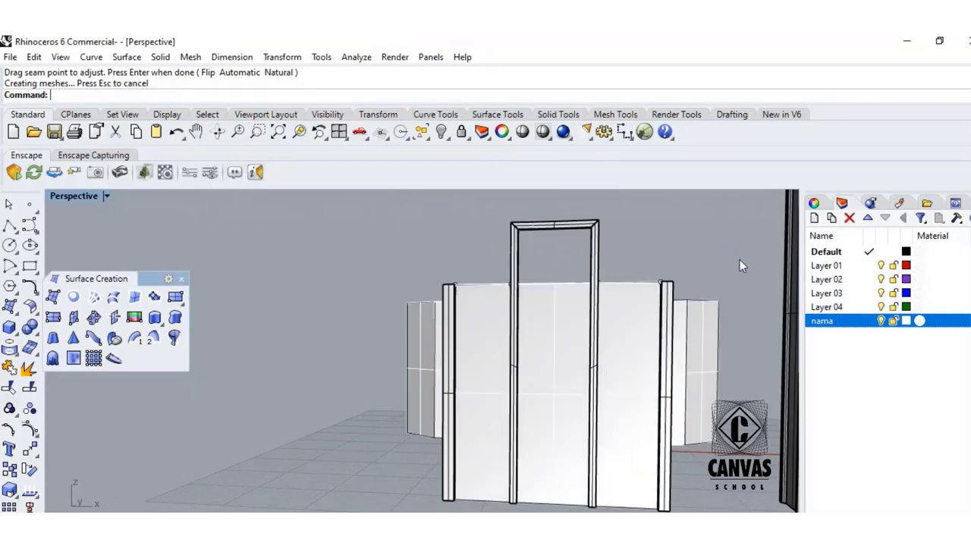
pyautogui.moveTo(738, 259)
pyautogui.mouseDown(button='right')
pyautogui.moveTo(749, 271)
pyautogui.moveTo(738, 268)
pyautogui.mouseUp(button='right')
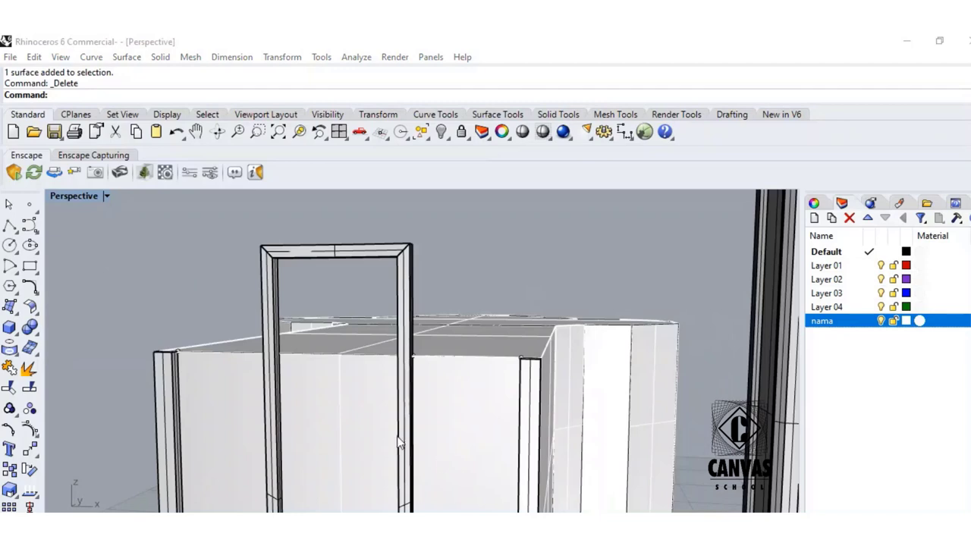
pyautogui.click(10, 306)
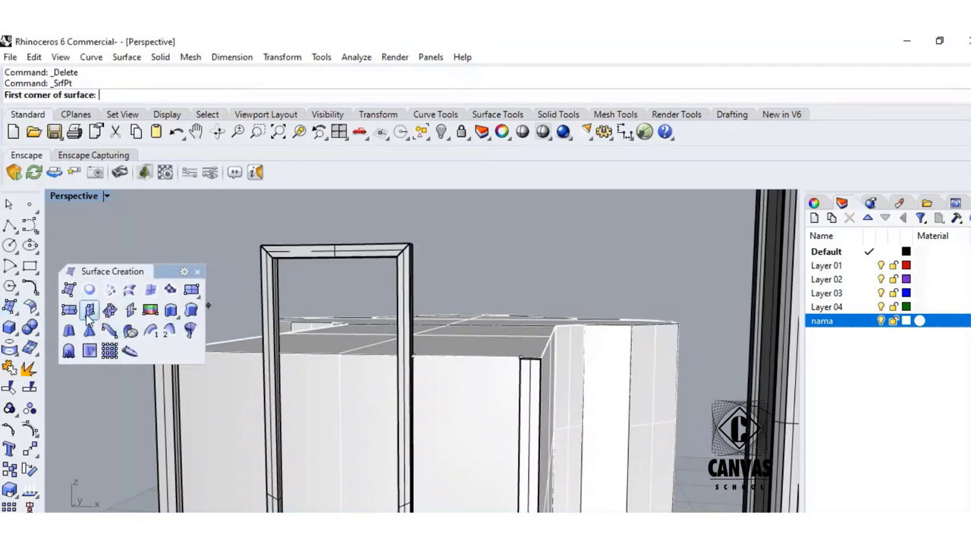
pyautogui.click(68, 289)
pyautogui.scroll(3, 285, 355)
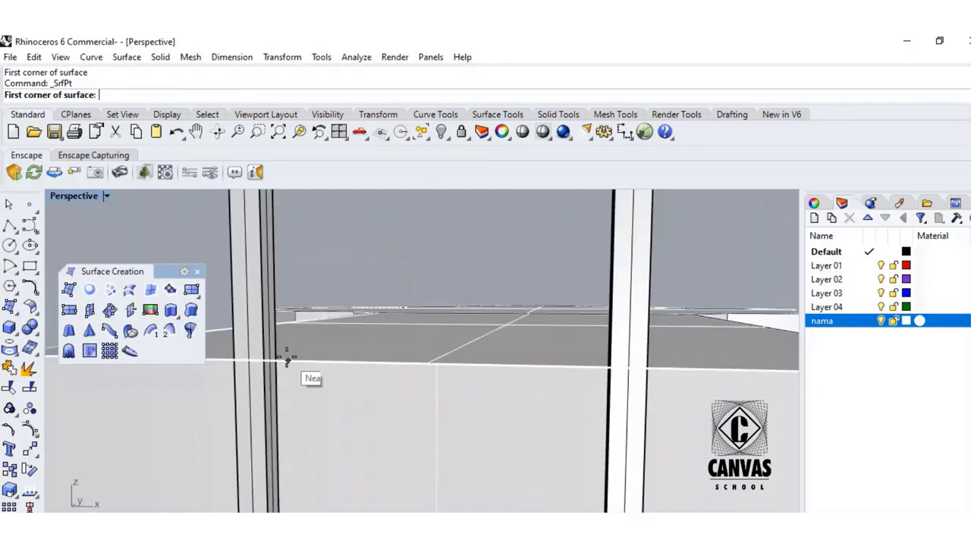
pyautogui.click(278, 360)
pyautogui.moveTo(318, 306); pyautogui.dragTo(318, 304, button='right')
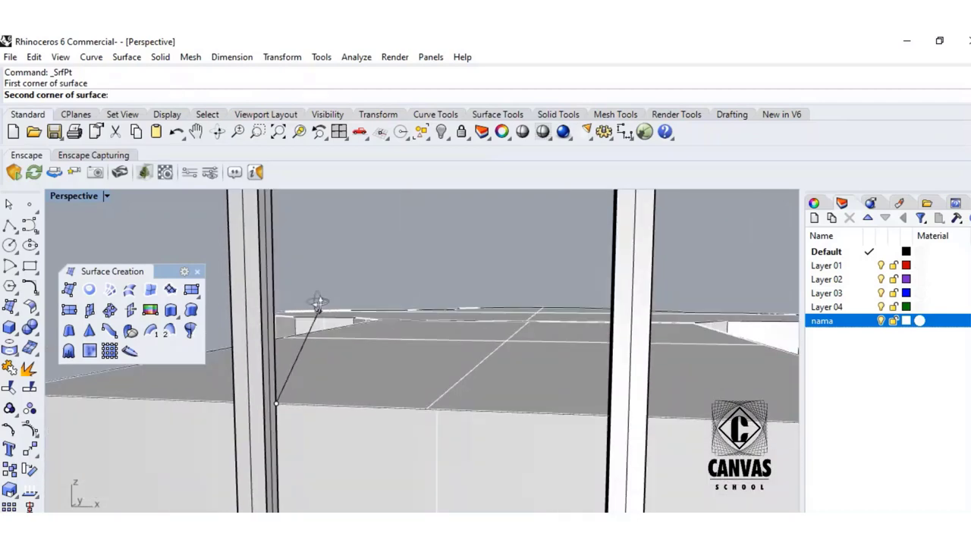
pyautogui.moveTo(277, 226); pyautogui.dragTo(301, 233, button='right')
pyautogui.click(341, 225)
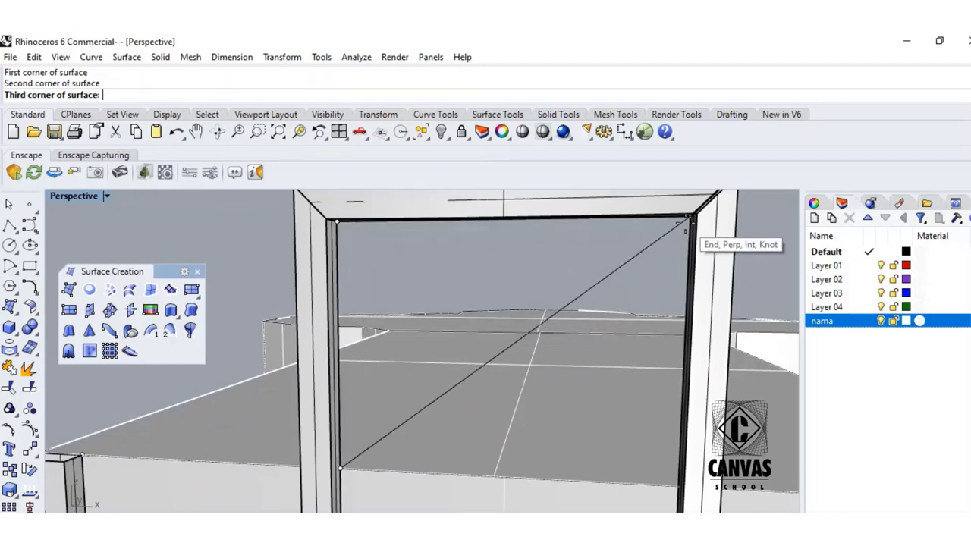
pyautogui.click(686, 220)
pyautogui.click(679, 489)
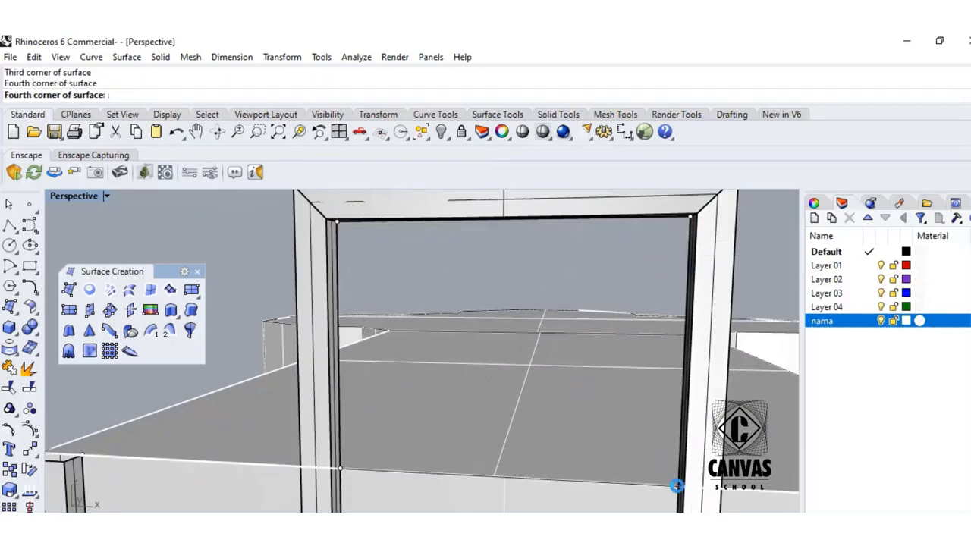
# - Draw a circle on the upper frame panel, centred where the panel's middle lines cross
pyautogui.scroll(-3, 382, 406)
pyautogui.moveTo(388, 396); pyautogui.dragTo(447, 393, button='right')
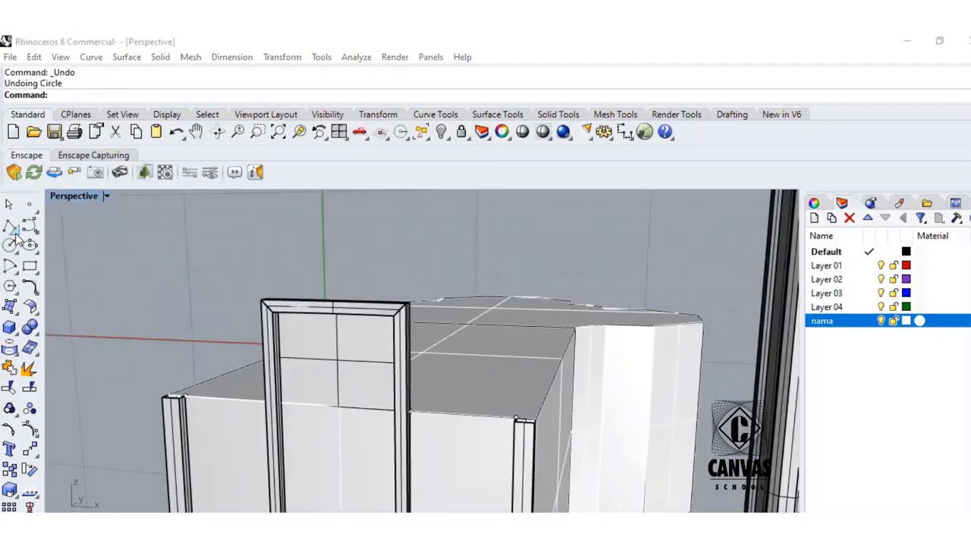
pyautogui.click(10, 245)
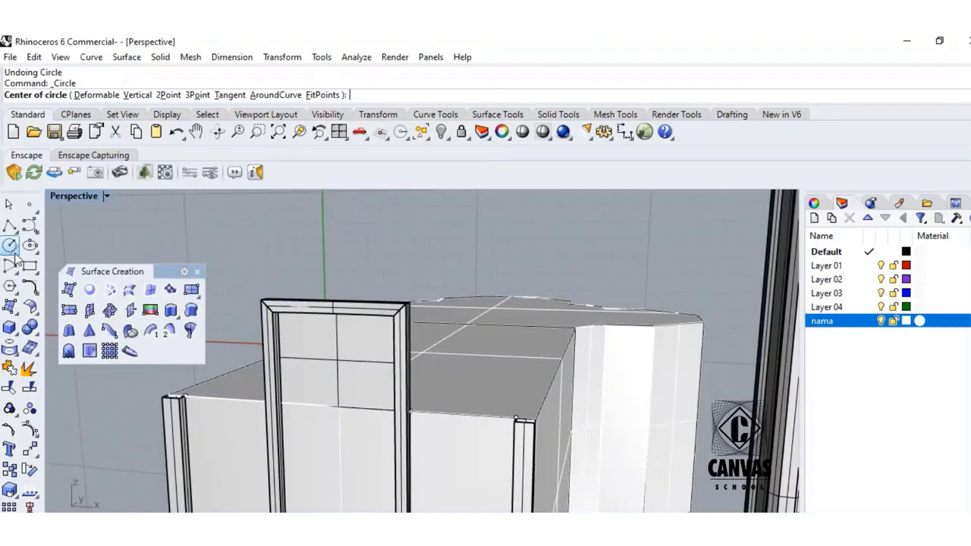
pyautogui.scroll(5, 345, 372)
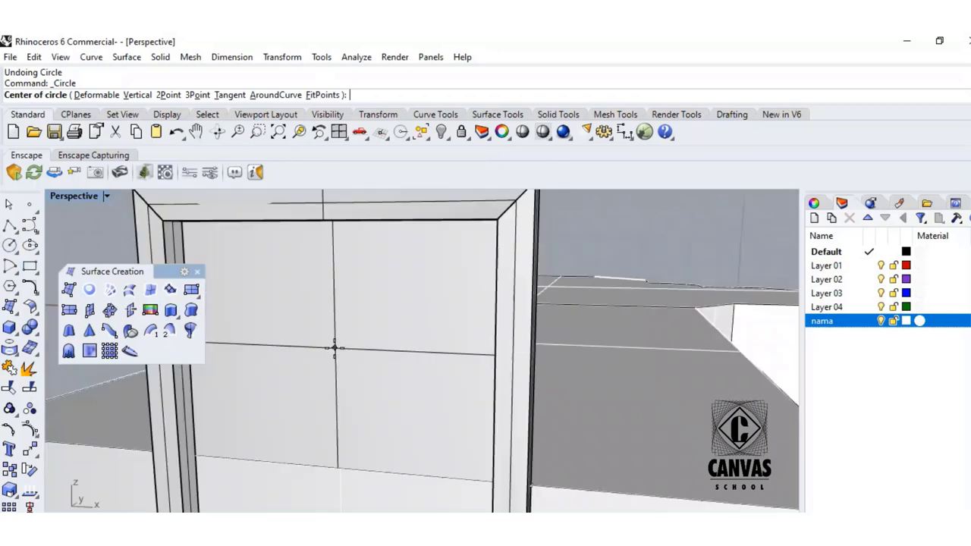
pyautogui.click(335, 348)
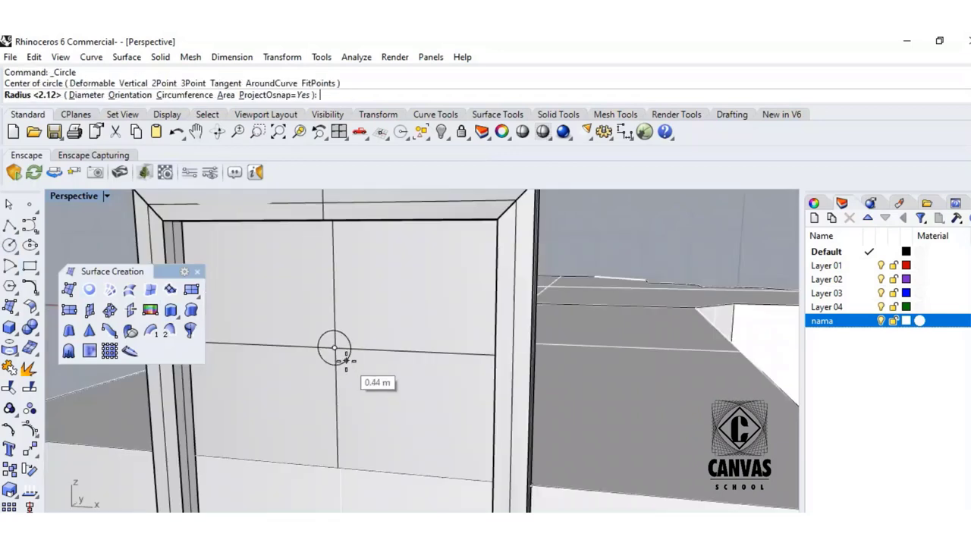
pyautogui.click(375, 419)
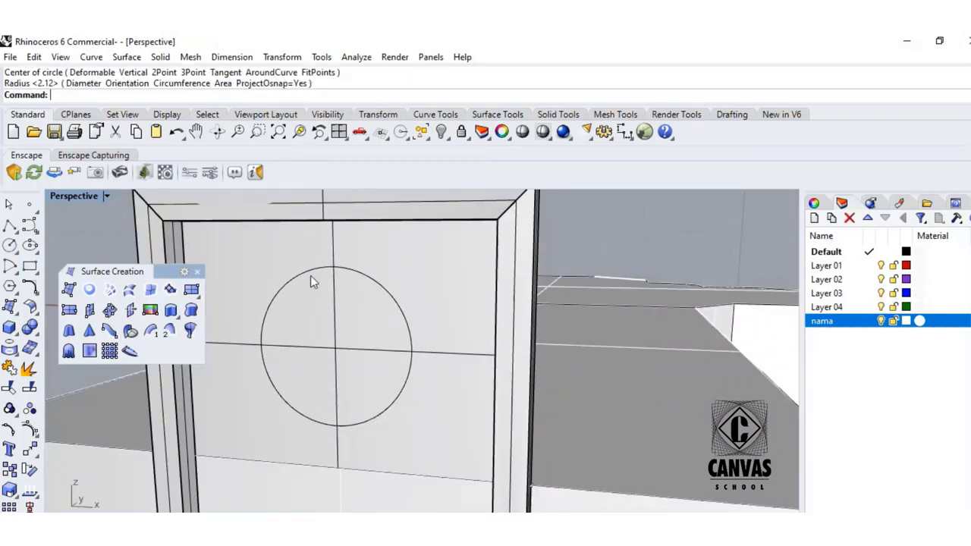
# - Split the upper frame panel with the circle and delete the inner disc to leave a round opening
pyautogui.click(28, 388)
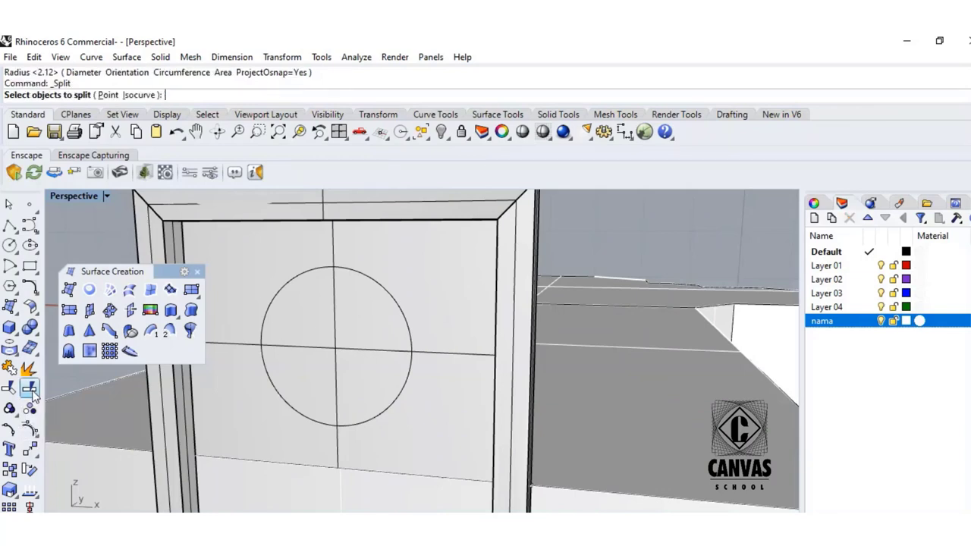
pyautogui.click(236, 437)
pyautogui.press('Return')
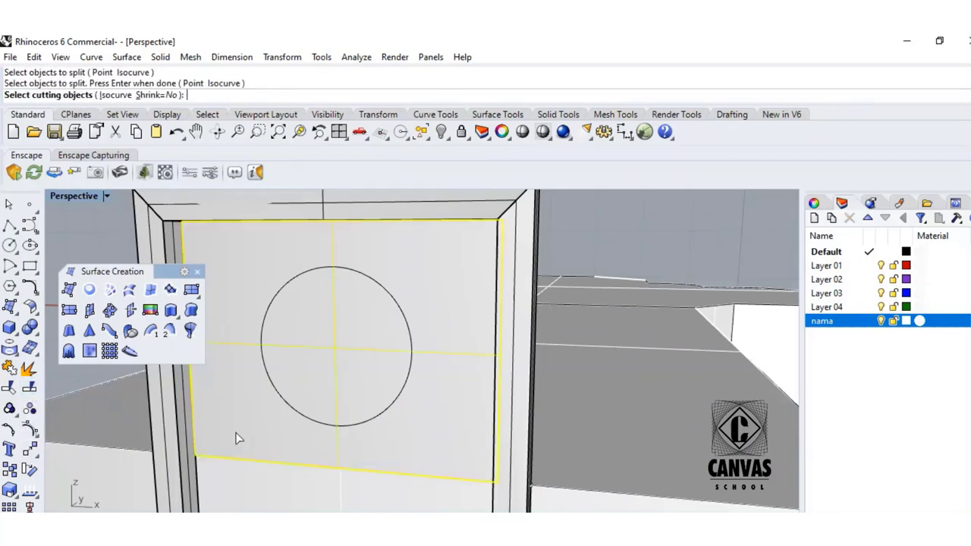
pyautogui.click(281, 402)
pyautogui.press('Return')
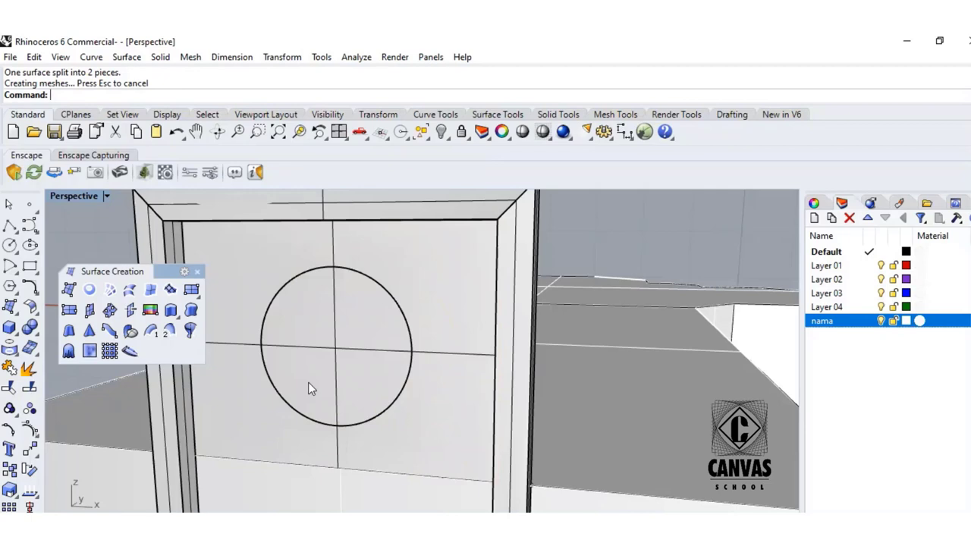
pyautogui.click(308, 383)
pyautogui.press('Delete')
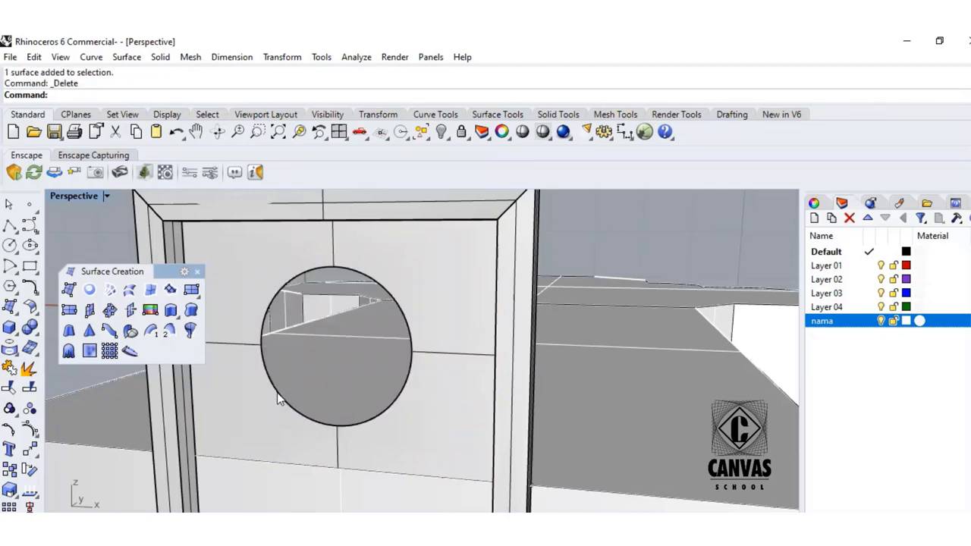
# - Move the circle curve a short distance backward, perpendicular to the panel, behind the round opening
pyautogui.click(299, 408)
pyautogui.click(327, 431)
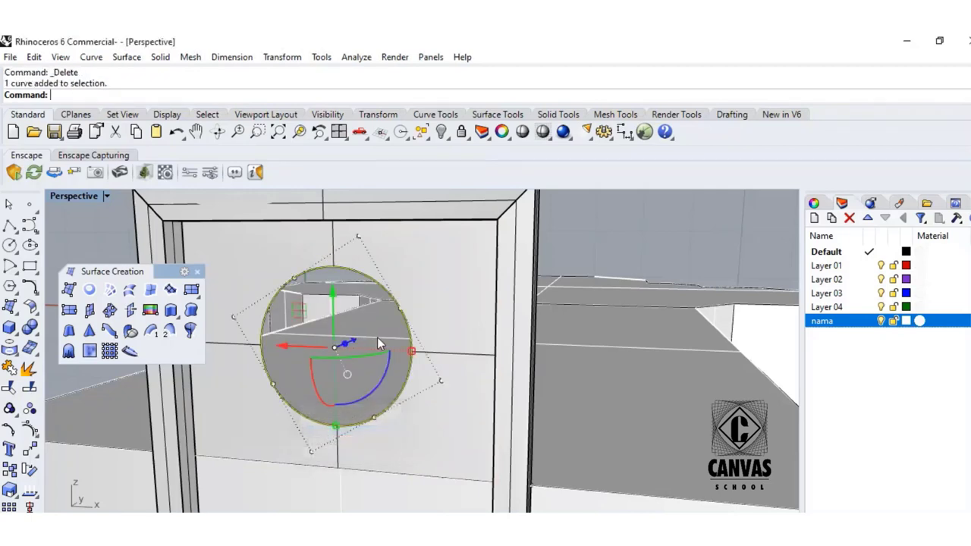
pyautogui.scroll(-6, 379, 340)
pyautogui.moveTo(379, 340); pyautogui.dragTo(362, 362, button='right')
pyautogui.scroll(6, 362, 362)
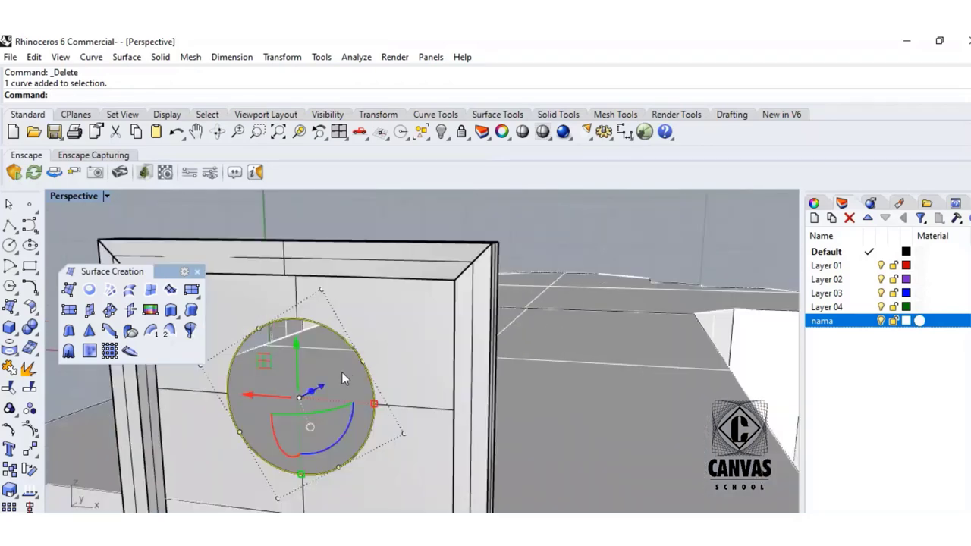
pyautogui.moveTo(322, 385); pyautogui.dragTo(334, 383)
pyautogui.click(542, 247)
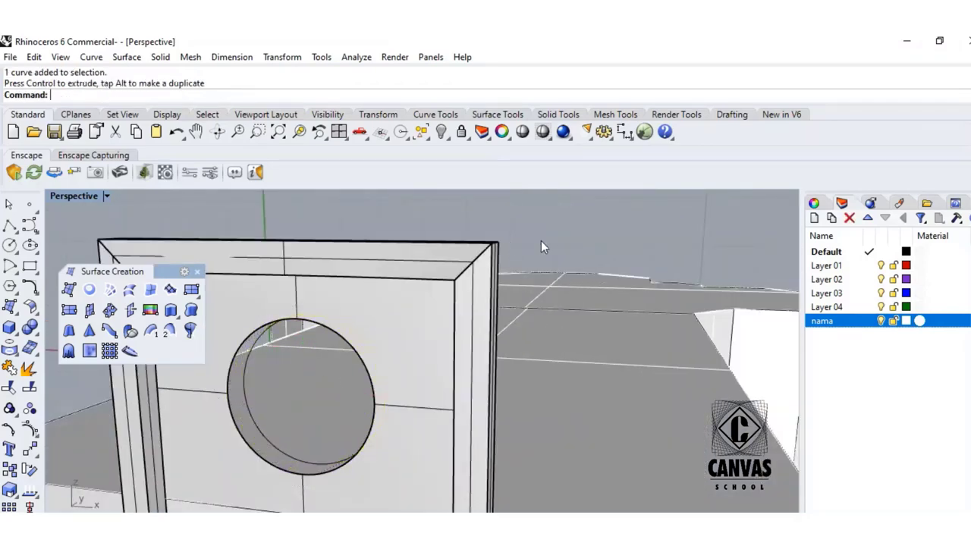
# - Loft a surface between the rear circle and the panel's round opening edge to form the recess wall
pyautogui.moveTo(351, 367); pyautogui.dragTo(349, 367, button='right')
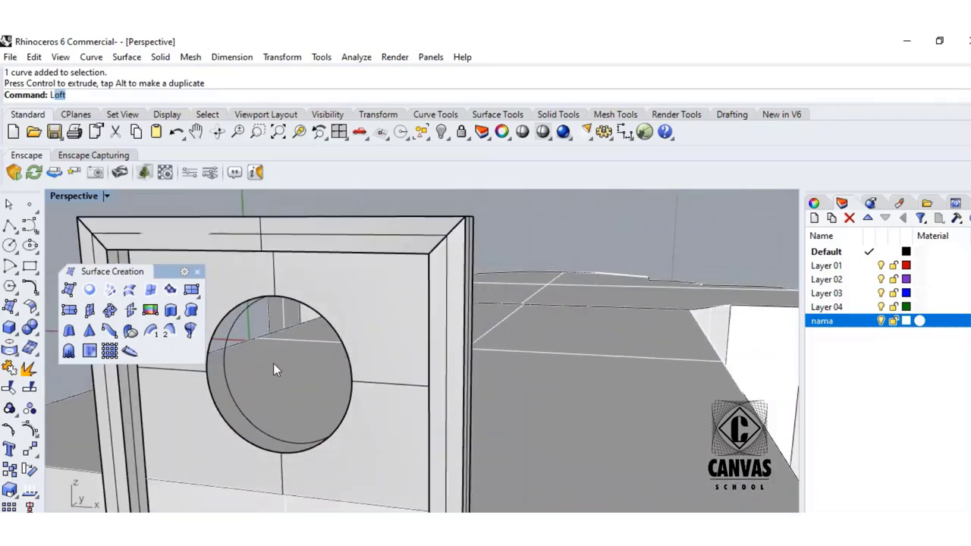
pyautogui.click(229, 390)
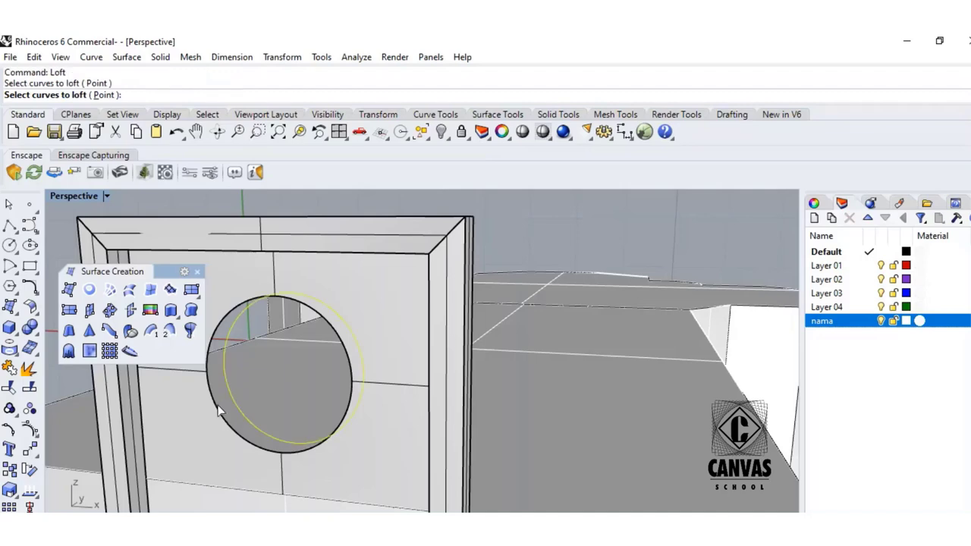
pyautogui.click(218, 407)
pyautogui.press('Return')
pyautogui.press('Return')
pyautogui.click(468, 408)
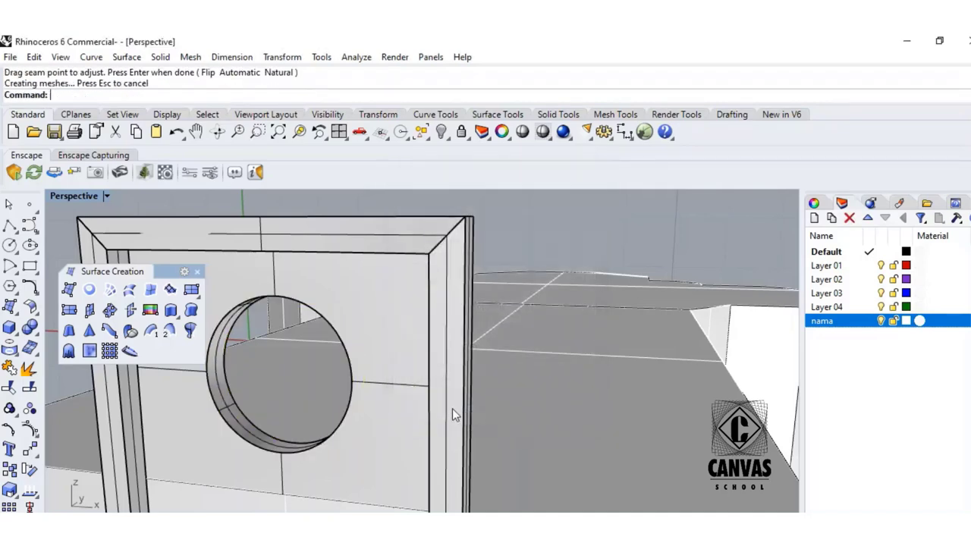
# - Close the back of the round recess with a planar surface built from the rear circle
pyautogui.click(90, 290)
pyautogui.click(233, 392)
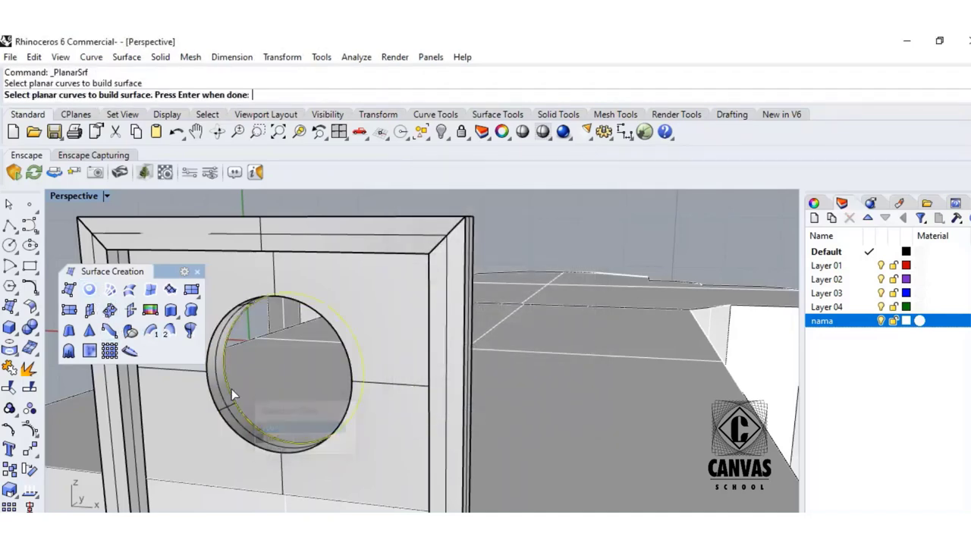
pyautogui.press('Return')
pyautogui.moveTo(235, 394); pyautogui.dragTo(308, 386, button='right')
pyautogui.scroll(6, 402, 387)
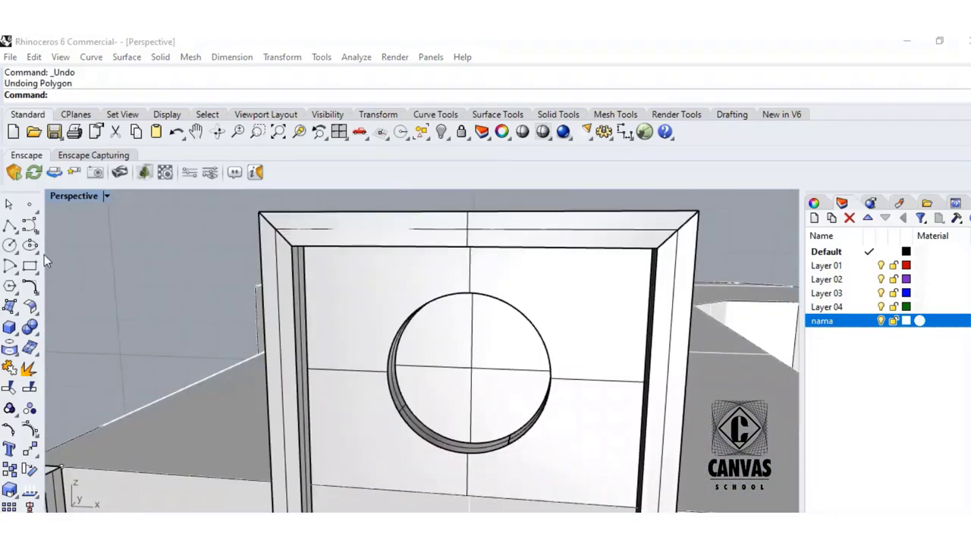
# - Draw a 12-pointed star centred on the recess's back surface, with outer radius about 1.51 m and inner radius about 0.56 m
pyautogui.click(9, 286)
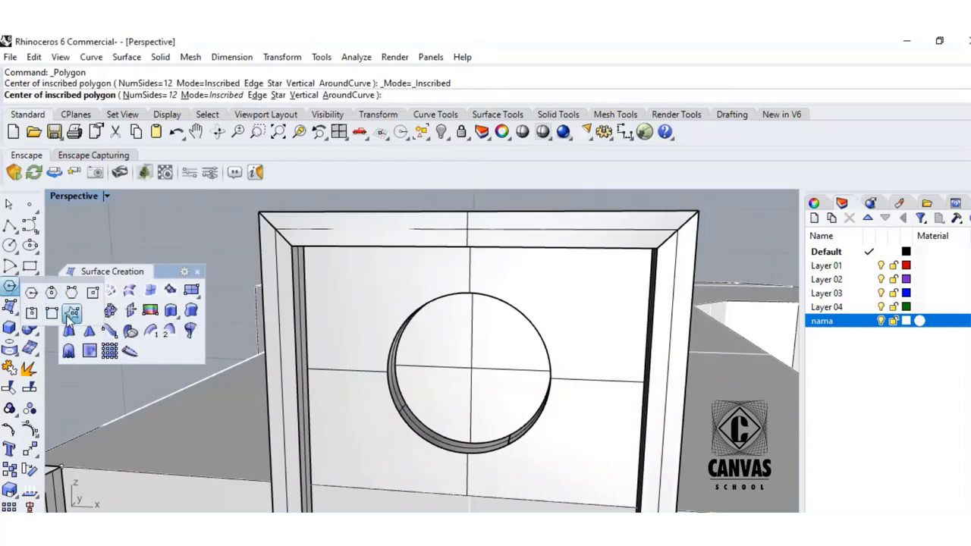
pyautogui.click(72, 321)
pyautogui.click(471, 369)
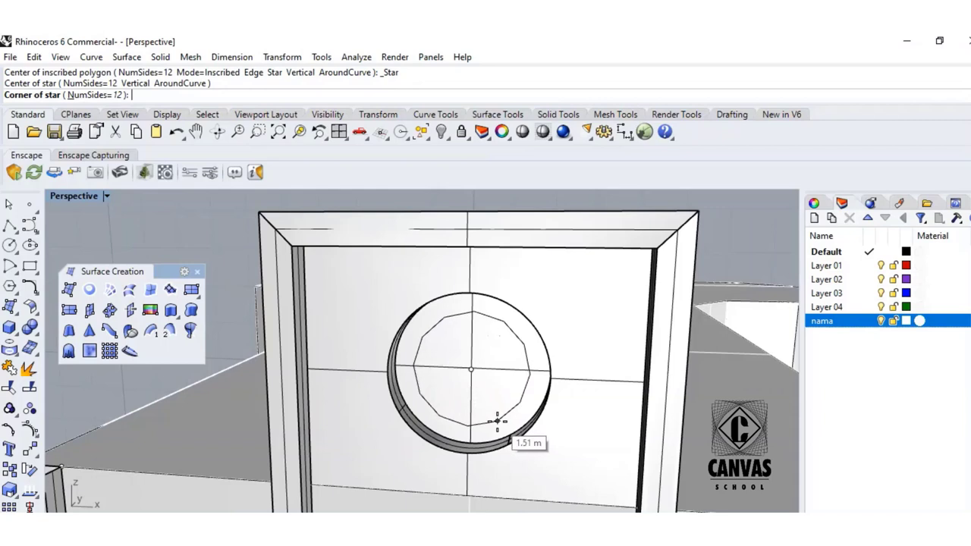
pyautogui.click(497, 421)
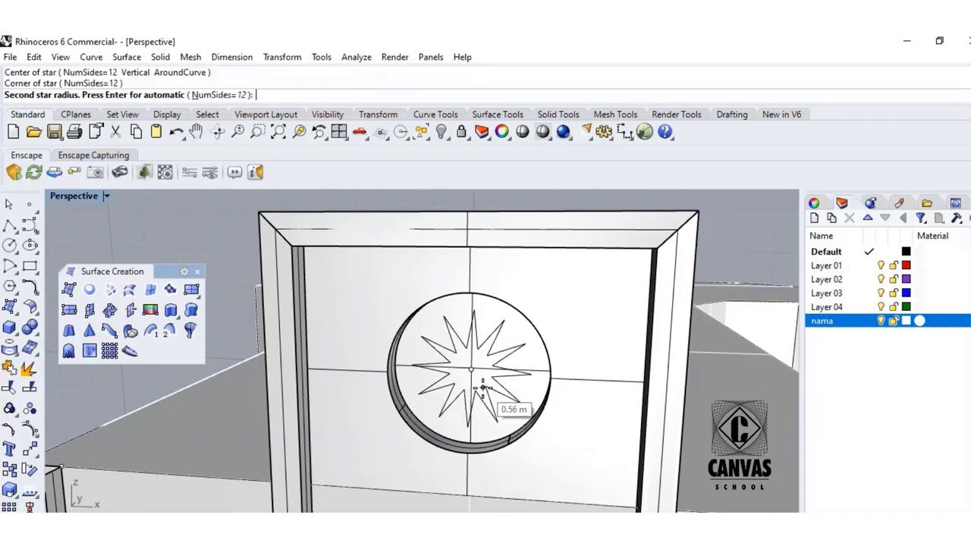
pyautogui.click(482, 387)
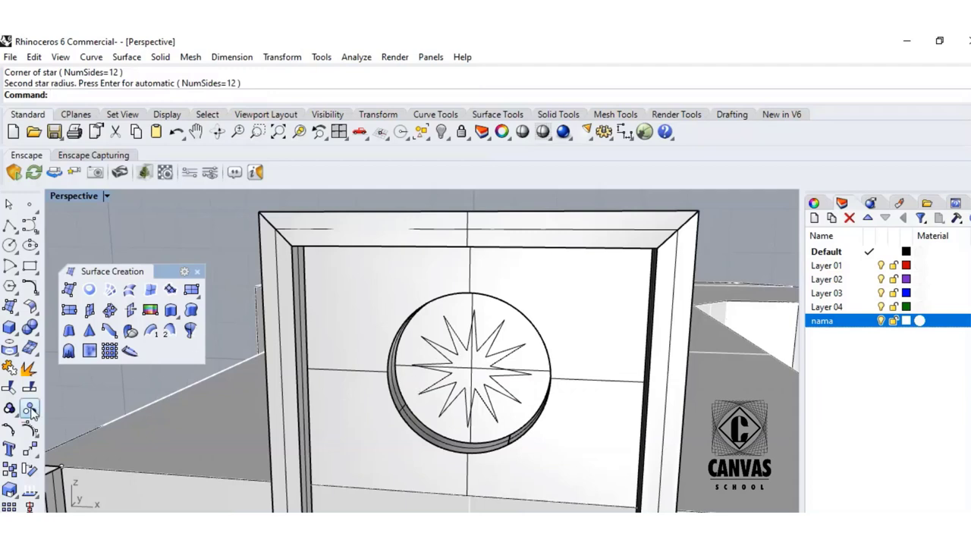
# - Split the recess's back surface with the star curve and delete the star-shaped piece together with the curve
pyautogui.click(964, 455)
pyautogui.click(29, 387)
pyautogui.click(415, 394)
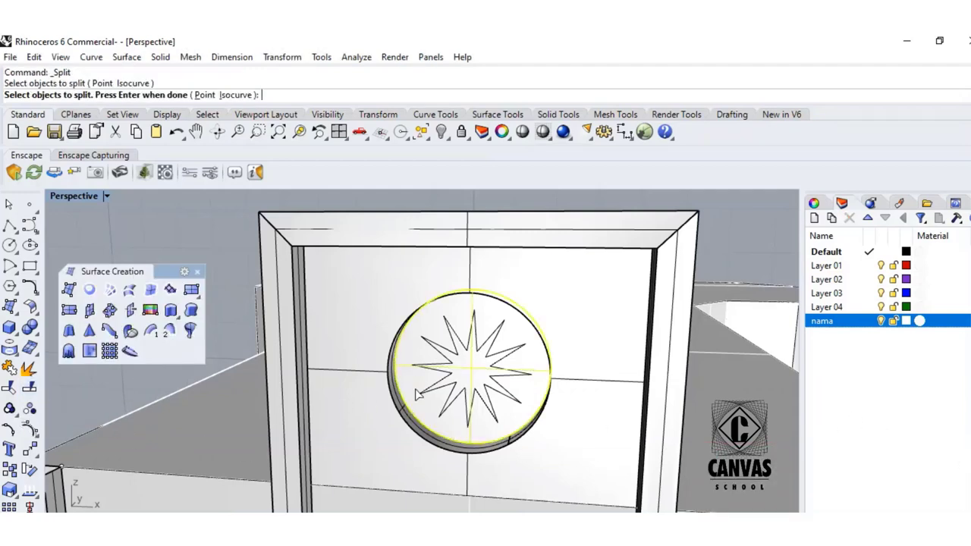
pyautogui.press('Return')
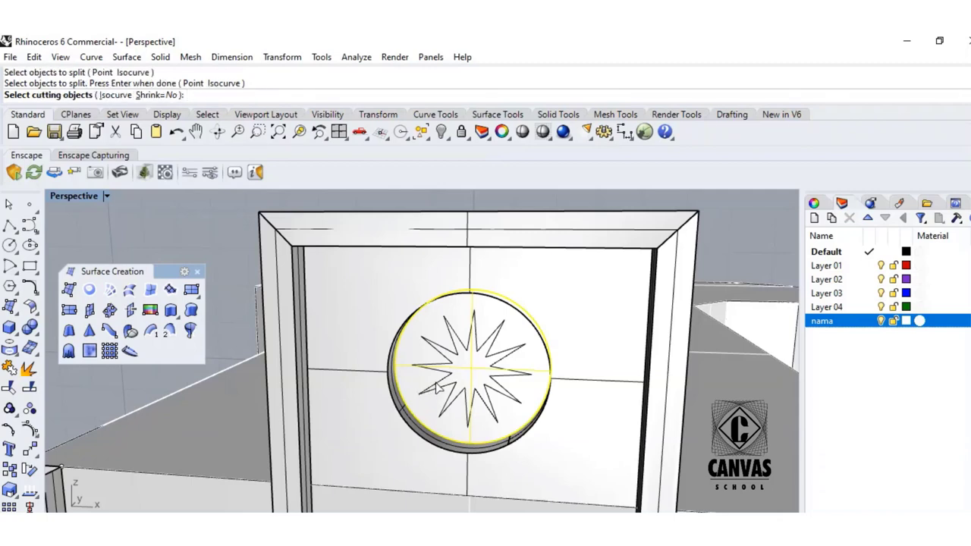
pyautogui.click(436, 388)
pyautogui.press('Return')
pyautogui.click(467, 385)
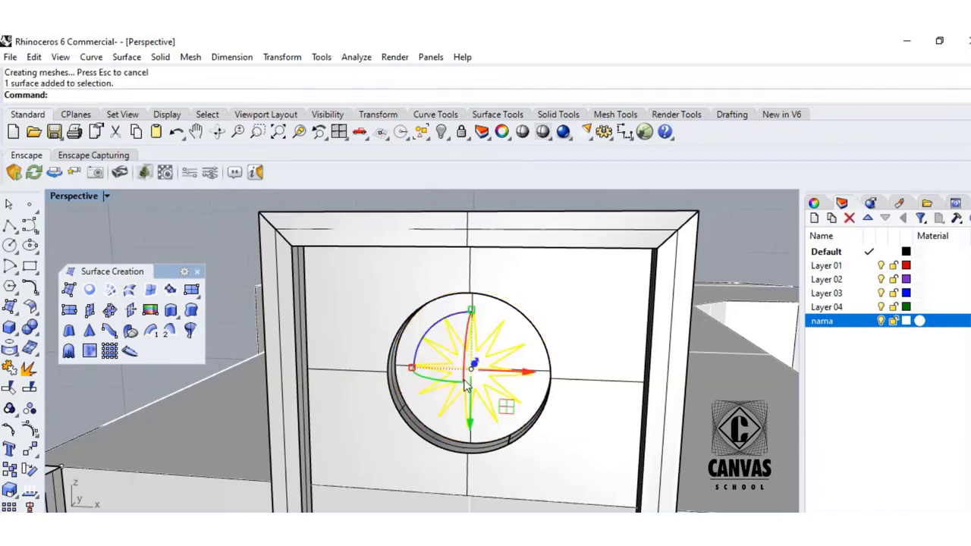
pyautogui.press('Delete')
# - Draw a three-point circle through the inner corners of the star cutout
pyautogui.moveTo(204, 249); pyautogui.dragTo(208, 241, button='right')
pyautogui.click(11, 245)
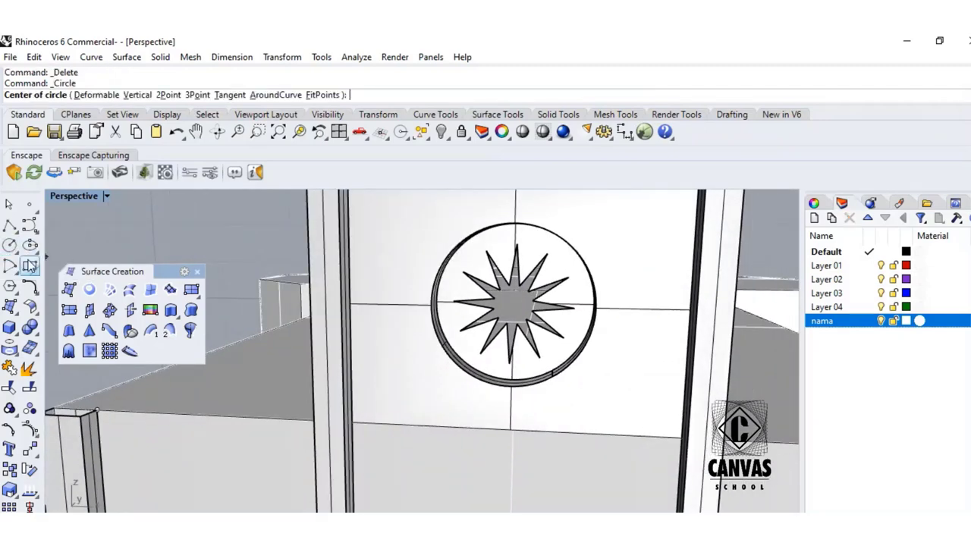
pyautogui.click(197, 95)
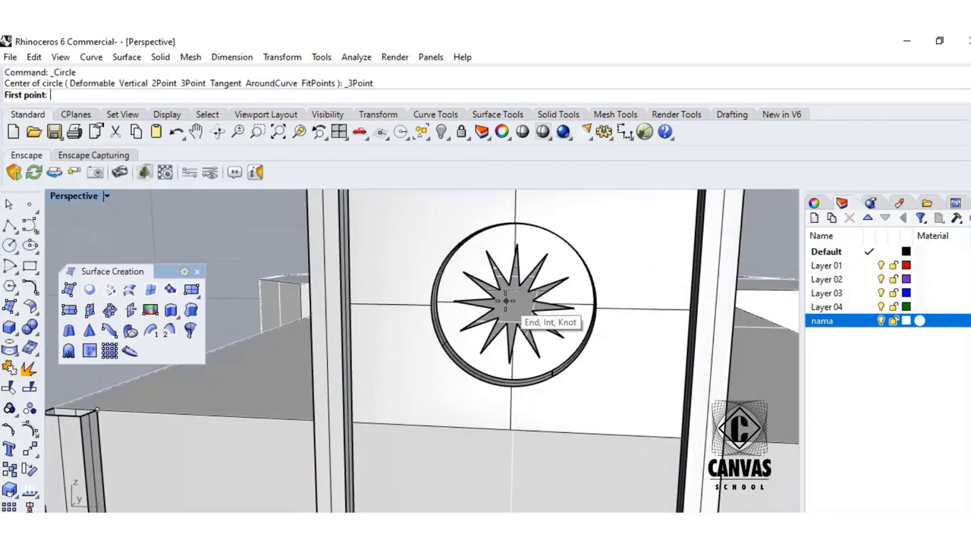
pyautogui.click(507, 294)
pyautogui.click(525, 302)
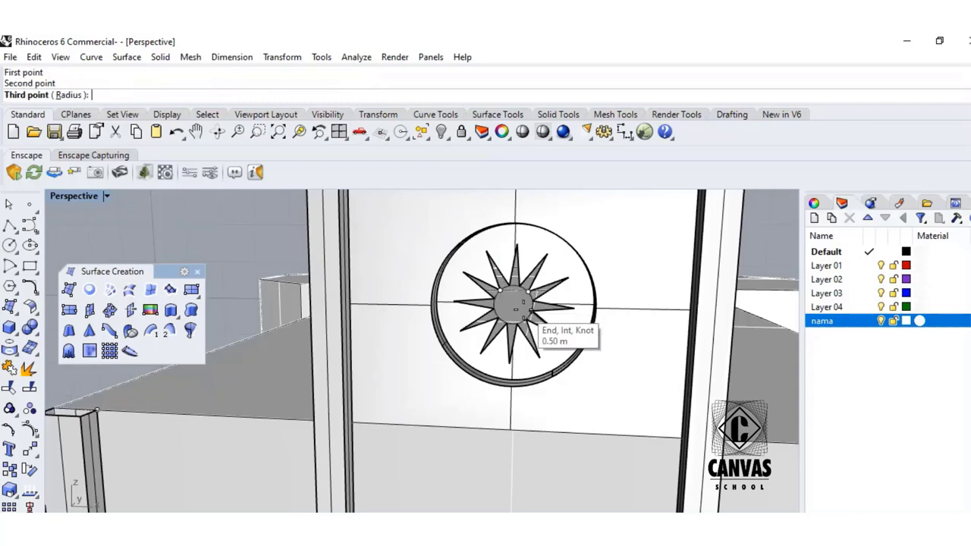
pyautogui.click(522, 327)
pyautogui.scroll(-8, 488, 305)
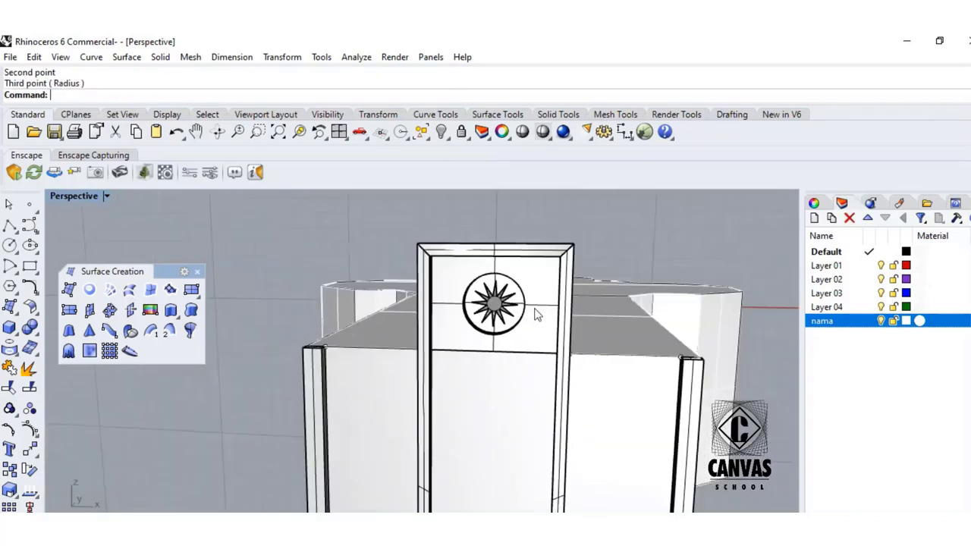
pyautogui.moveTo(535, 307); pyautogui.dragTo(529, 271, button='right')
pyautogui.scroll(3, 477, 278)
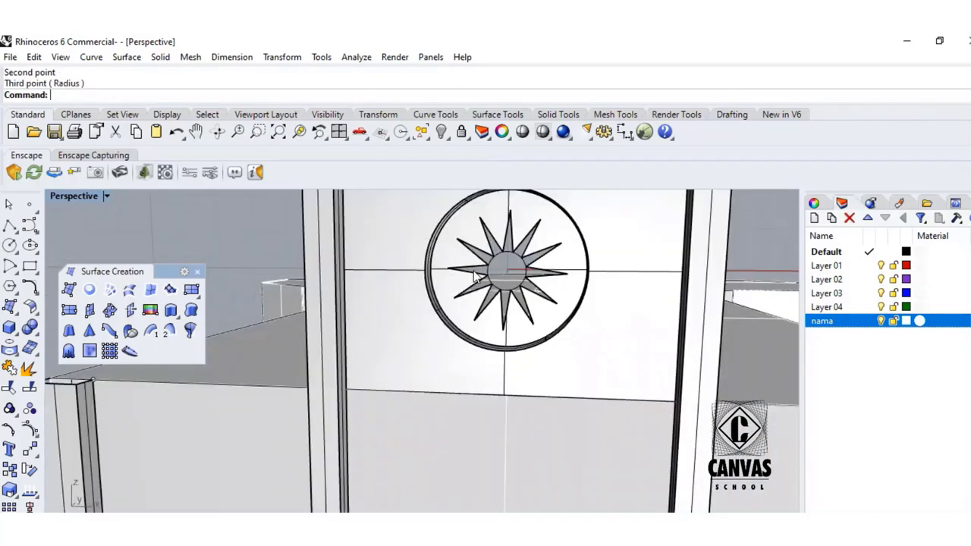
# - Draw an upright rectangle 7 m high, standing on the base line between the left corner pillar and the neighbouring pillar
pyautogui.hotkey('alt', 'Tab')
pyautogui.hotkey('ctrl', 'z')
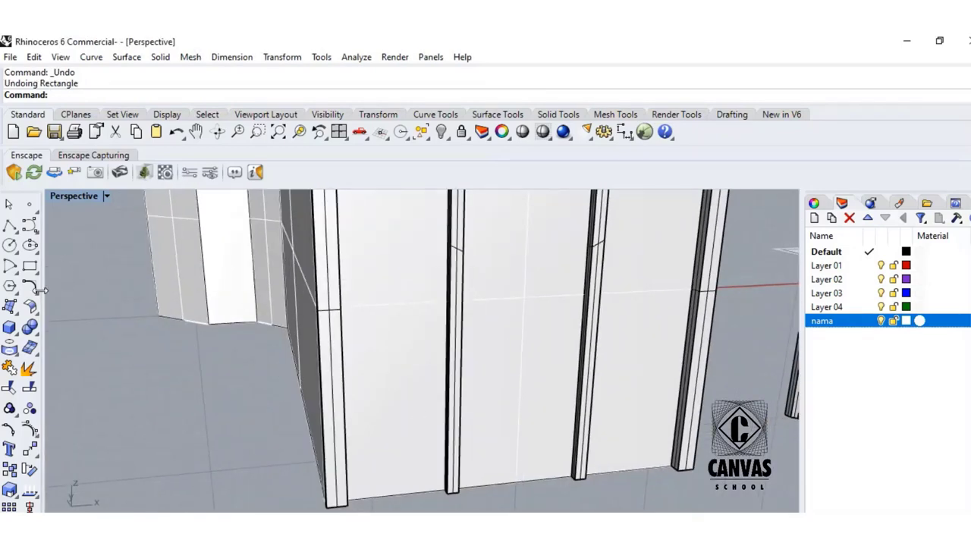
pyautogui.click(30, 266)
pyautogui.scroll(3, 375, 497)
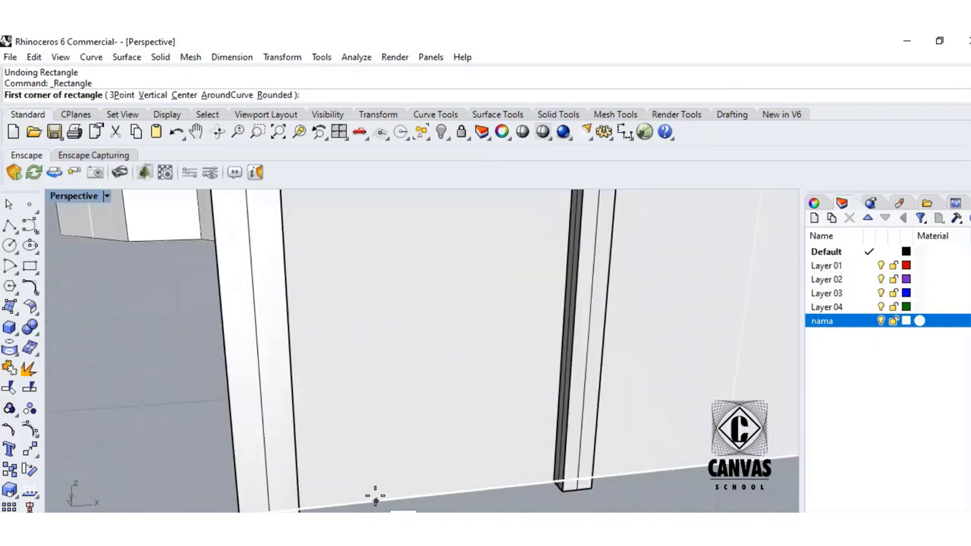
pyautogui.click(340, 503)
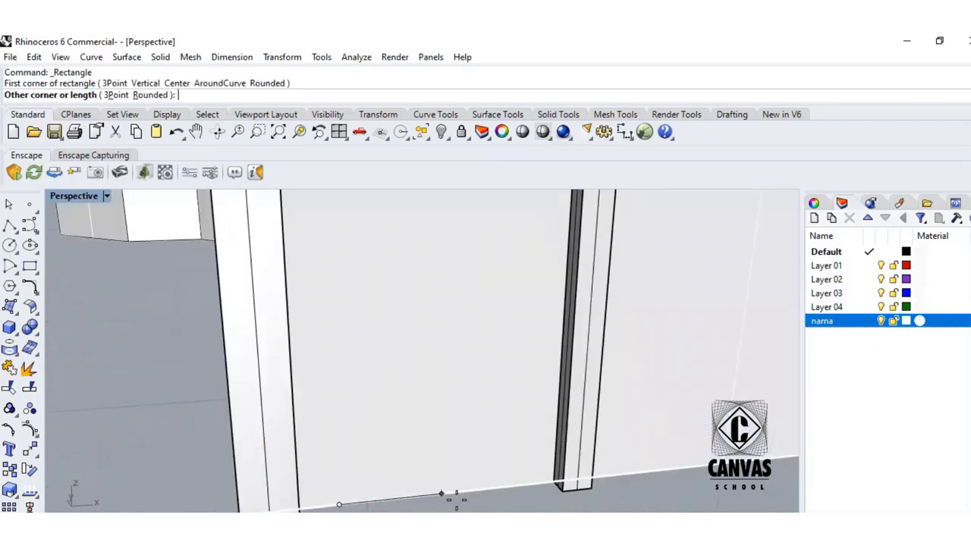
pyautogui.click(517, 489)
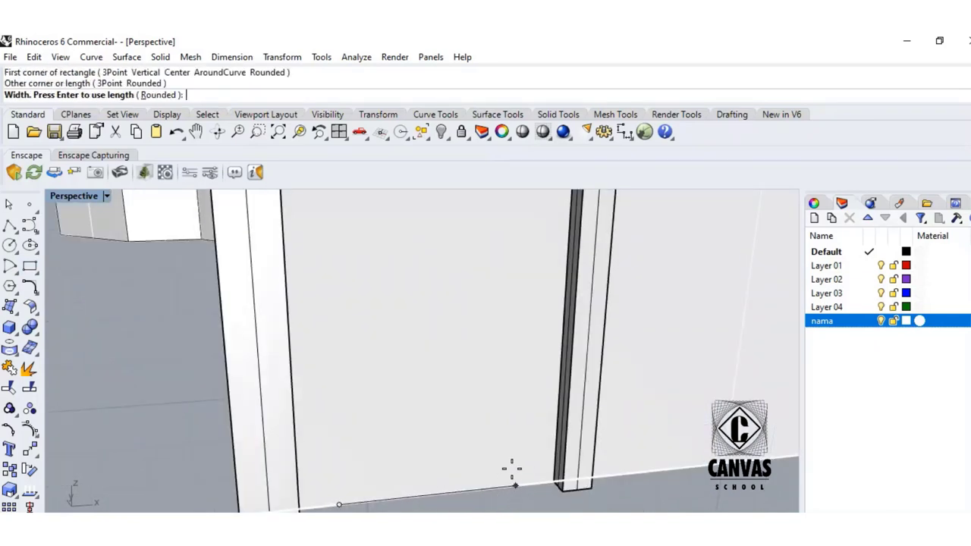
pyautogui.scroll(-3, 512, 468)
pyautogui.moveTo(492, 398); pyautogui.dragTo(472, 393, button='right')
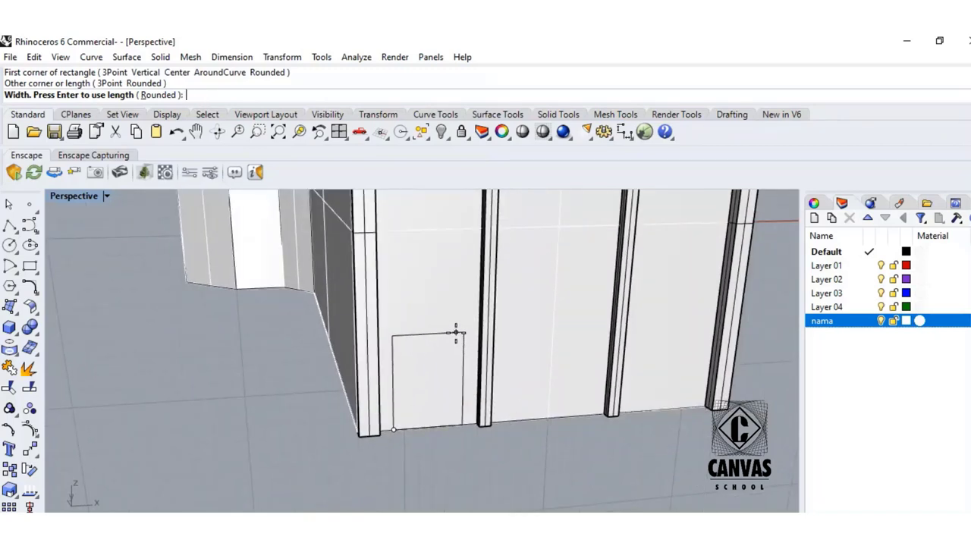
pyautogui.write('7')
pyautogui.press('Return')
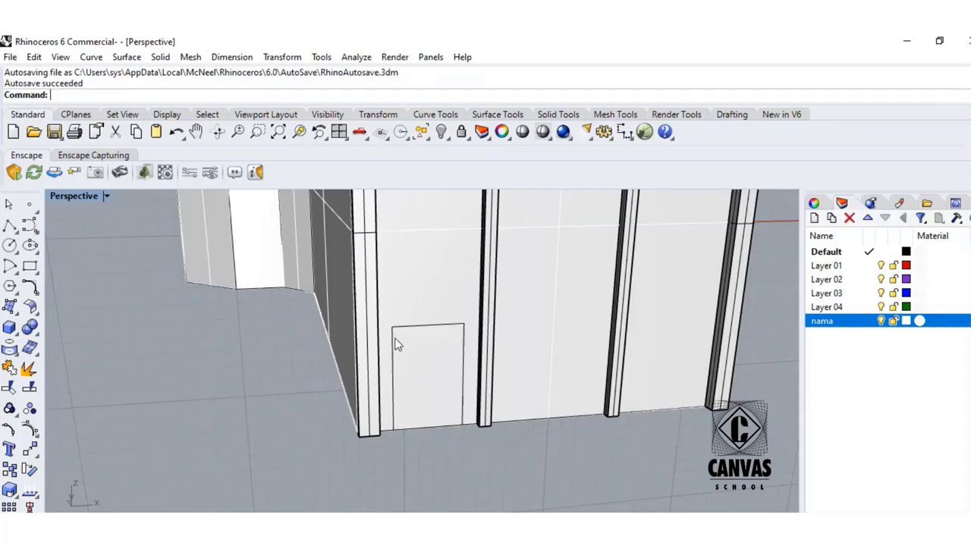
pyautogui.click(16, 273)
pyautogui.click(51, 273)
pyautogui.click(51, 273)
pyautogui.press('Escape')
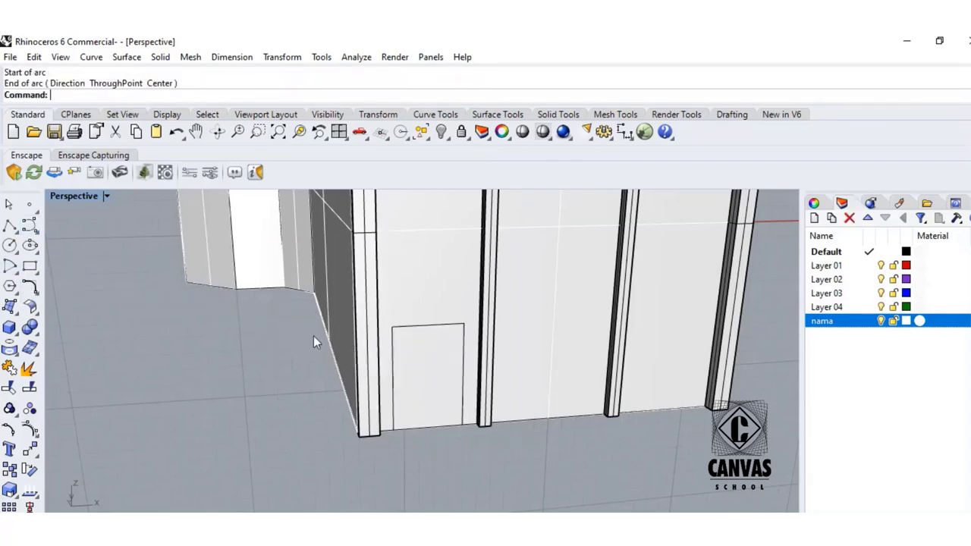
# - Draw a shallow upward arc between the two upper corners of the rectangle
pyautogui.click(30, 287)
pyautogui.click(50, 273)
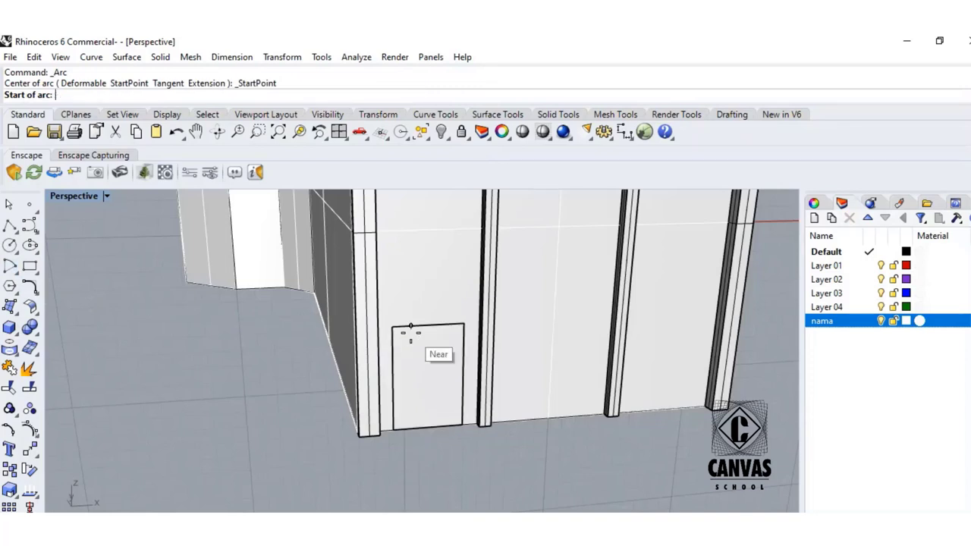
pyautogui.scroll(3, 396, 328)
pyautogui.click(360, 319)
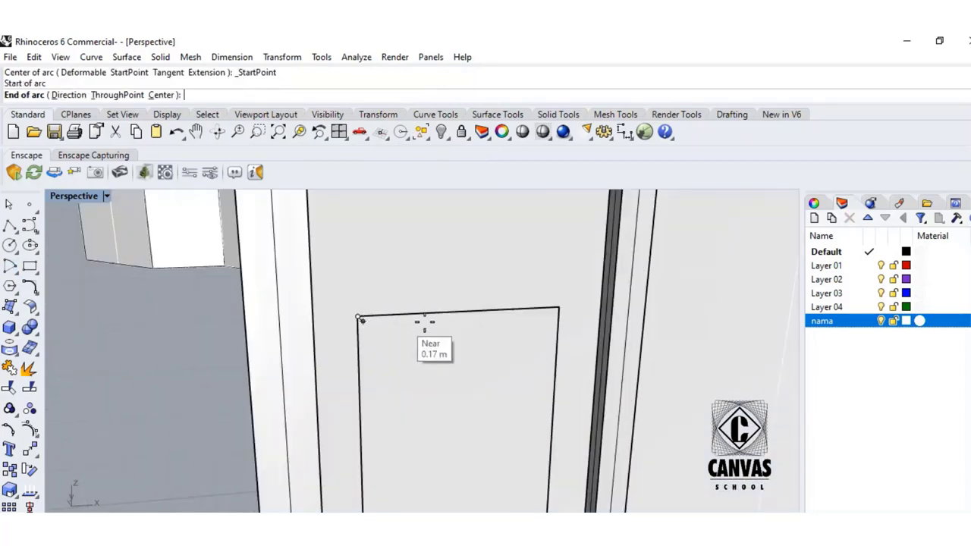
pyautogui.click(559, 308)
pyautogui.click(498, 293)
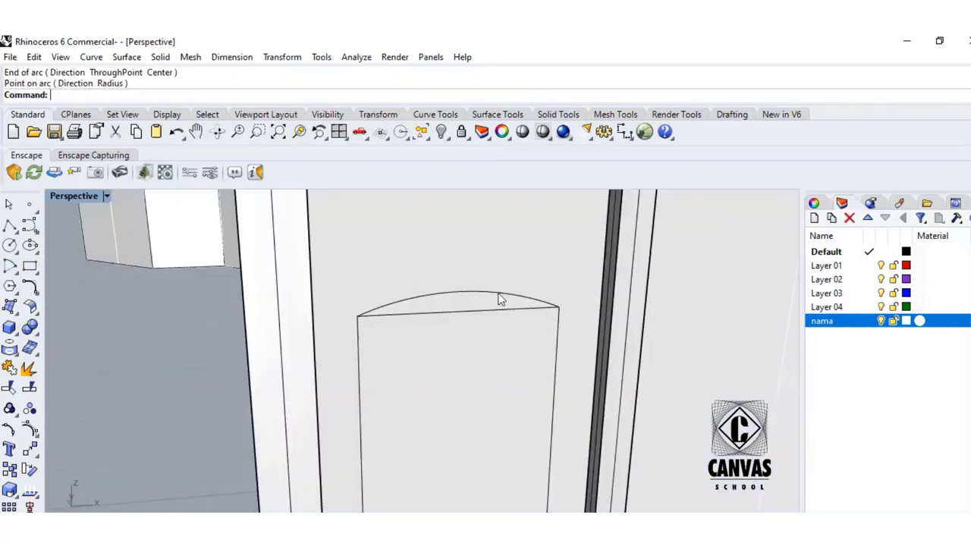
# - Explode the rectangle into separate lines and delete its straight top edge beneath the arc
pyautogui.click(489, 309)
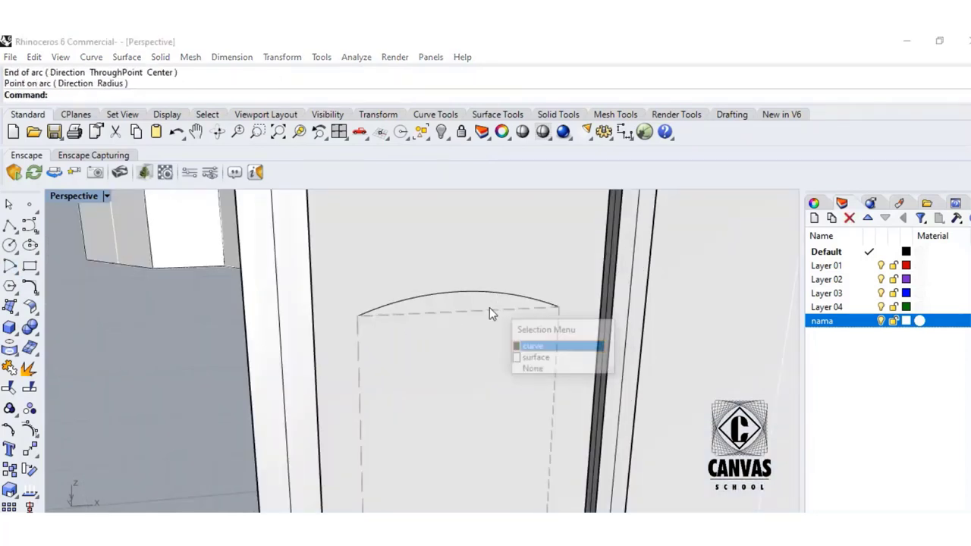
pyautogui.click(28, 371)
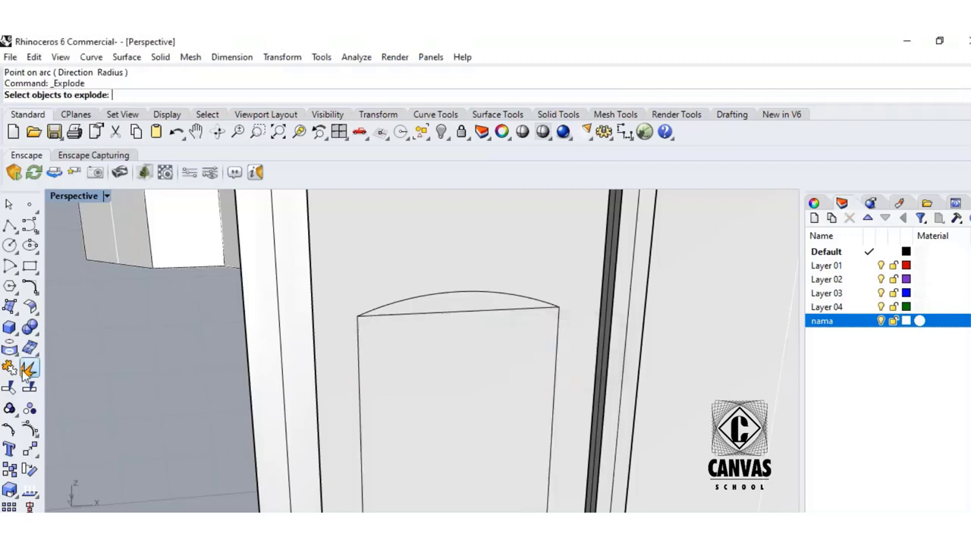
pyautogui.click(361, 338)
pyautogui.press('Return')
pyautogui.click(360, 369)
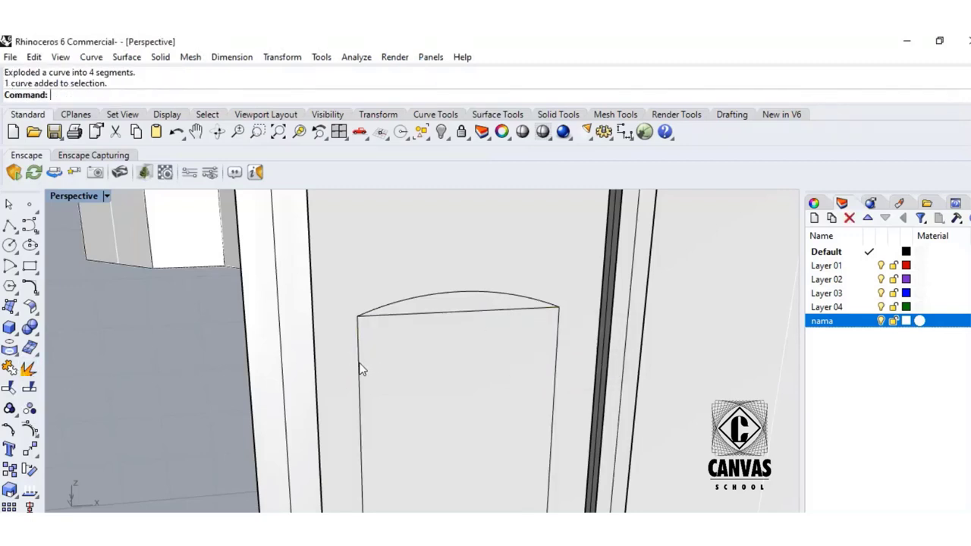
pyautogui.click(428, 317)
pyautogui.press('Delete')
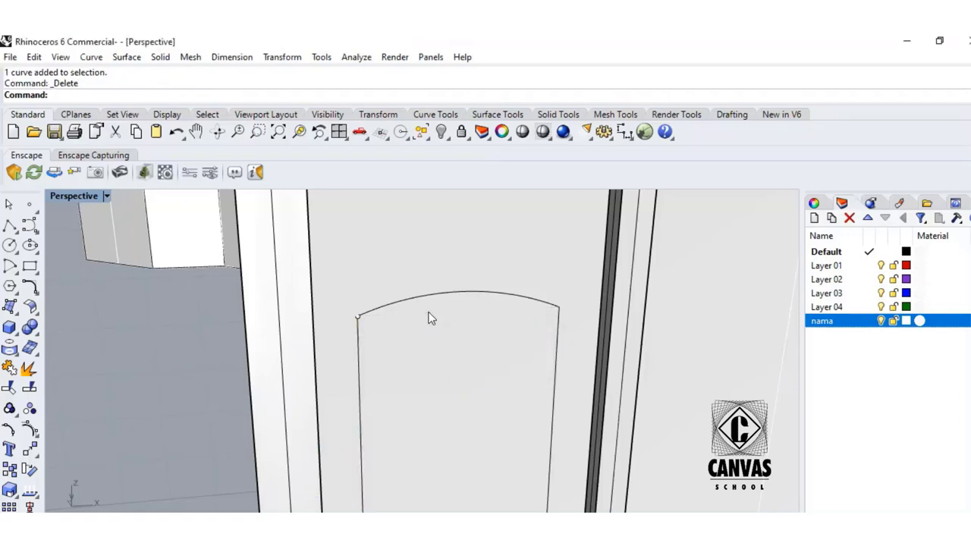
# - Join the left side line and the bottom line of the arched outline
pyautogui.click(9, 367)
pyautogui.click(358, 394)
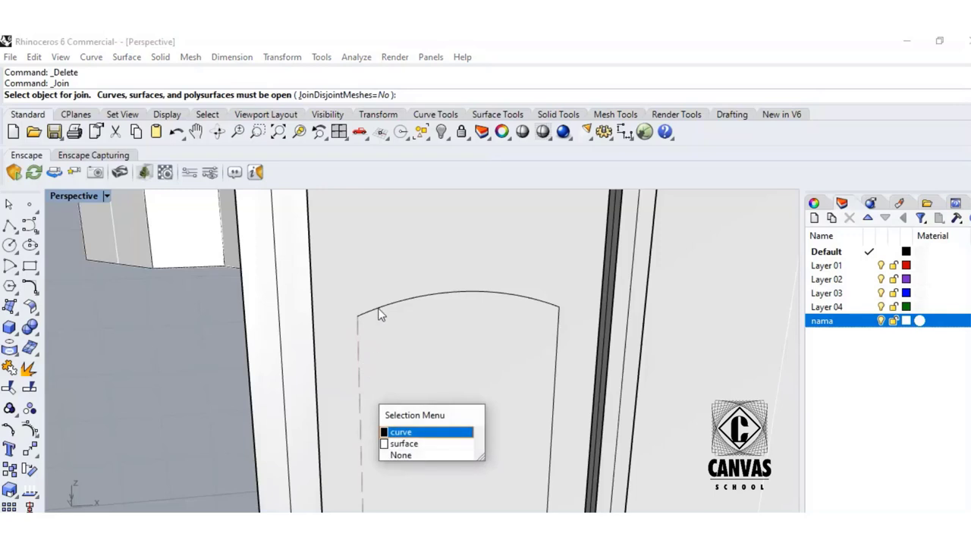
pyautogui.rightClick(185, 381)
pyautogui.moveTo(217, 405); pyautogui.dragTo(215, 396, button='right')
pyautogui.click(388, 414)
pyautogui.press('Return')
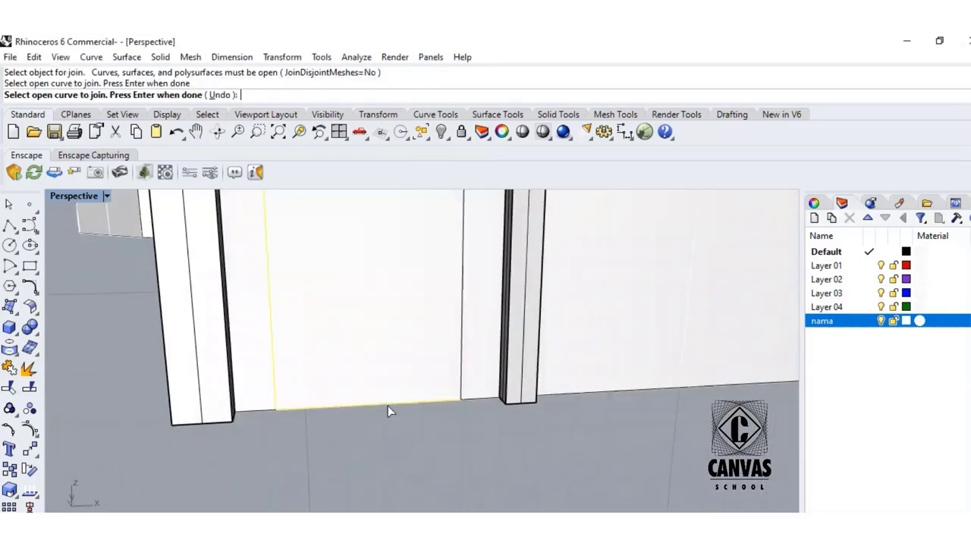
pyautogui.press('Return')
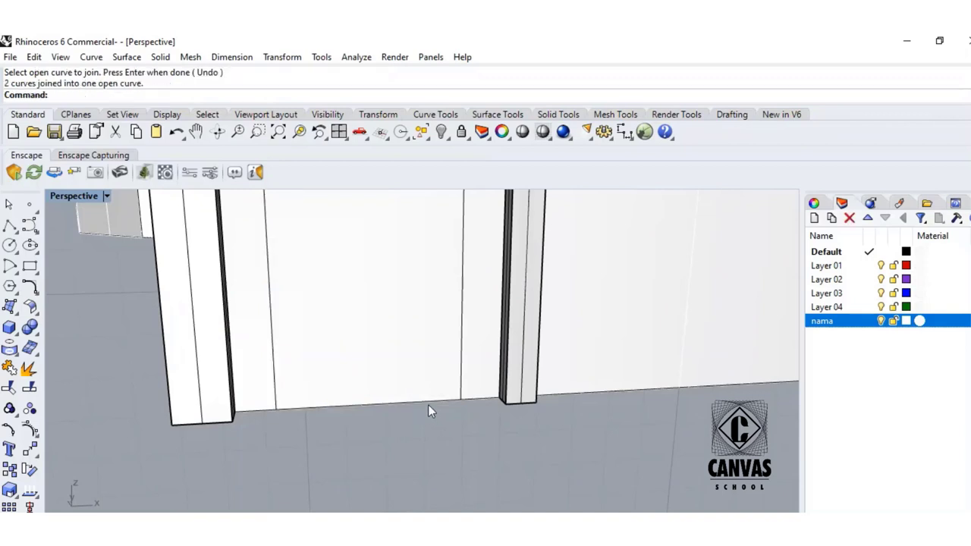
# - Explode the joined side and bottom lines of the arched outline and delete the bottom line
pyautogui.click(428, 403)
pyautogui.click(277, 397)
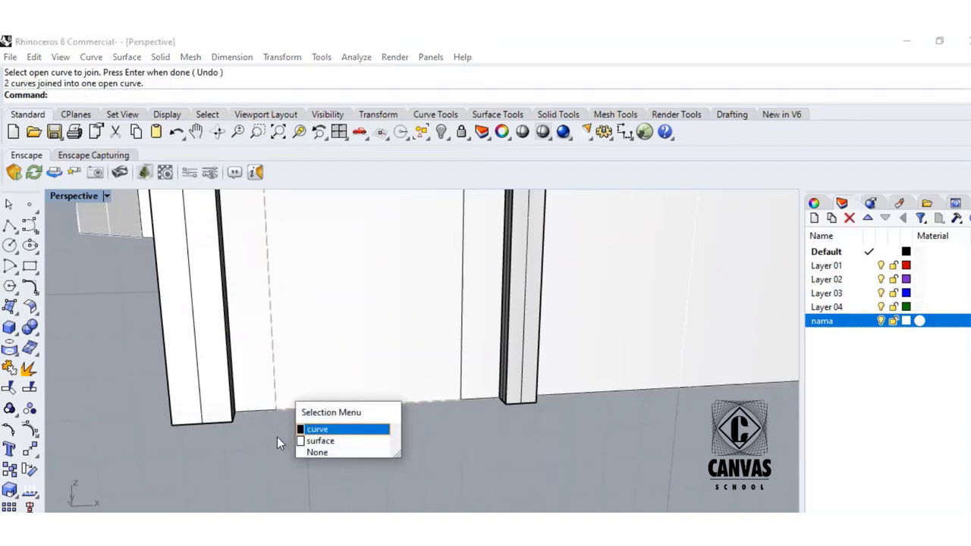
pyautogui.click(277, 441)
pyautogui.click(277, 400)
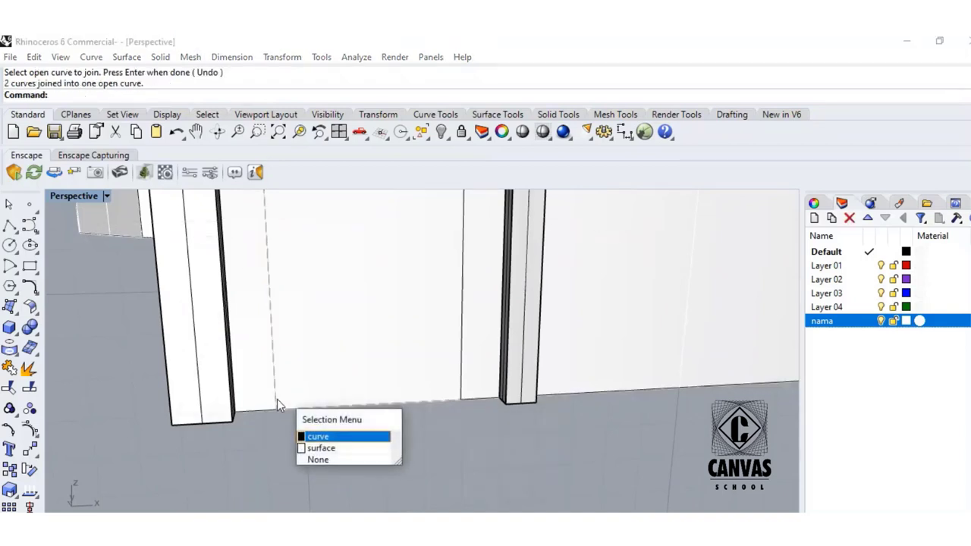
pyautogui.click(9, 374)
pyautogui.doubleClick(27, 370)
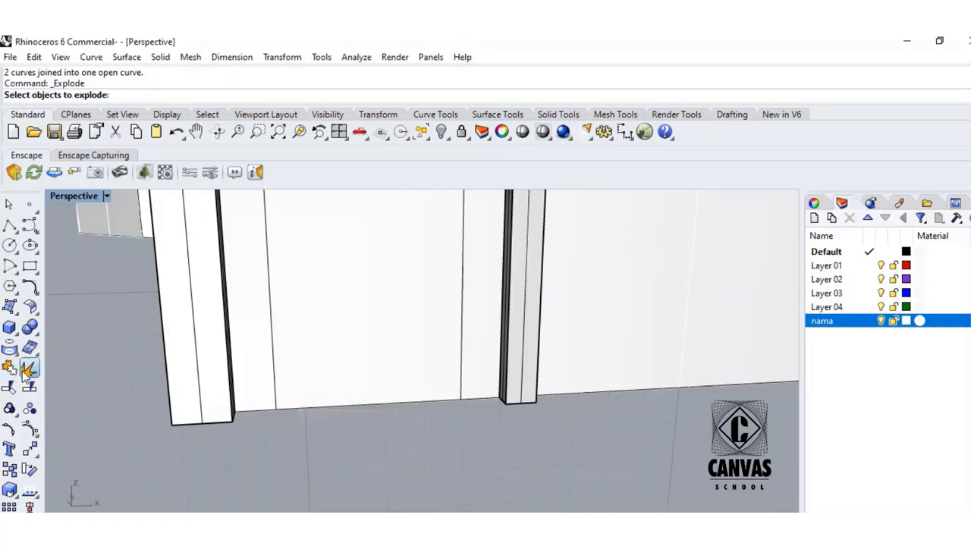
pyautogui.click(278, 401)
pyautogui.click(309, 434)
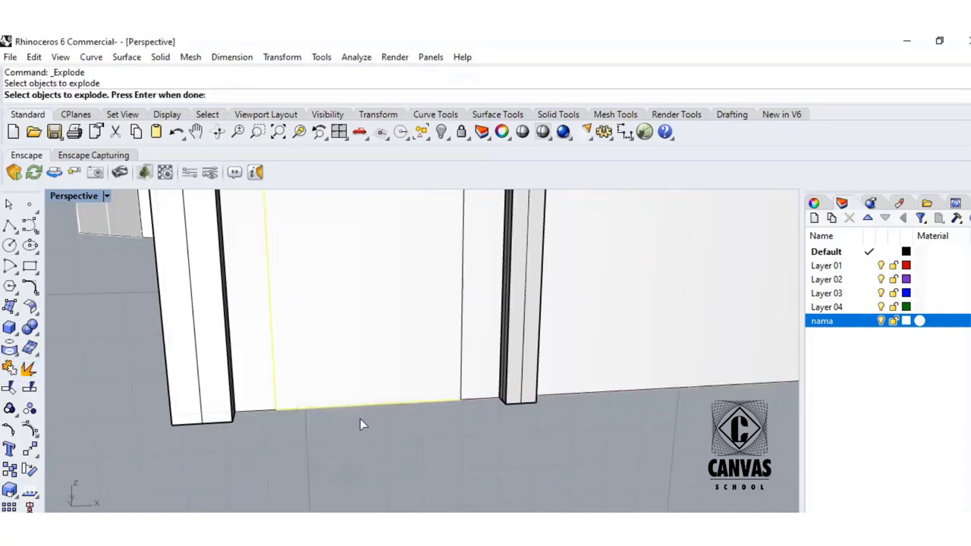
pyautogui.press('Return')
pyautogui.click(372, 414)
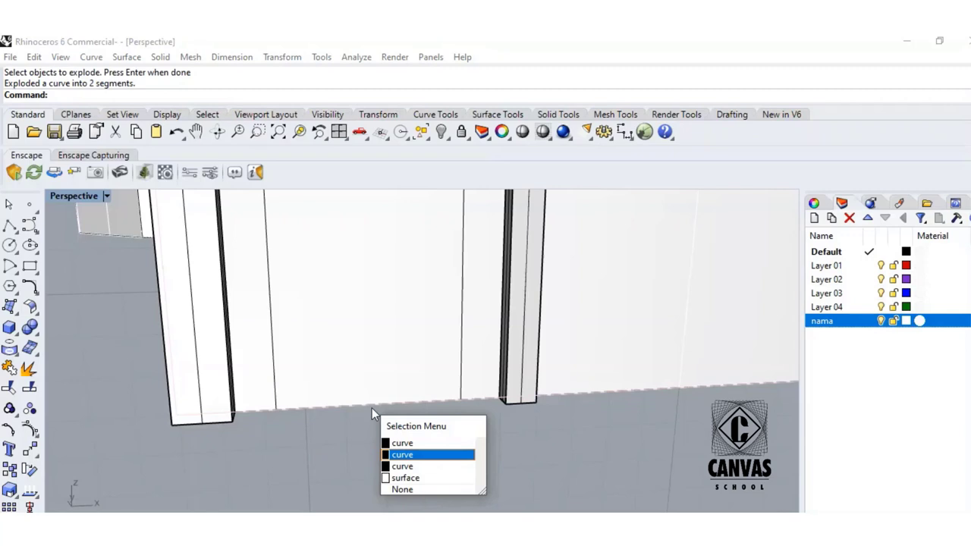
pyautogui.click(405, 467)
pyautogui.press('Delete')
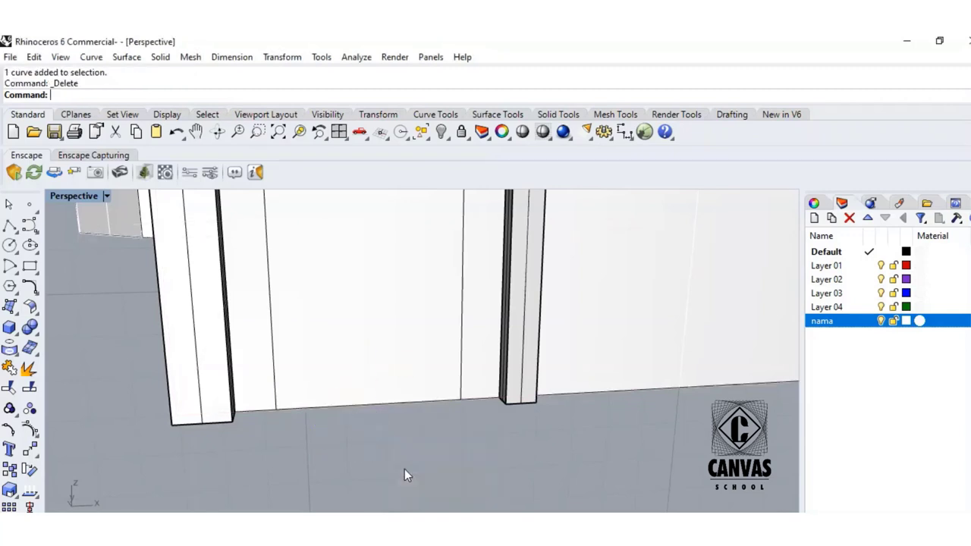
# - Join the two side lines and the top arc of the arched outline into one open curve
pyautogui.moveTo(405, 423); pyautogui.dragTo(404, 427, button='right')
pyautogui.click(260, 337)
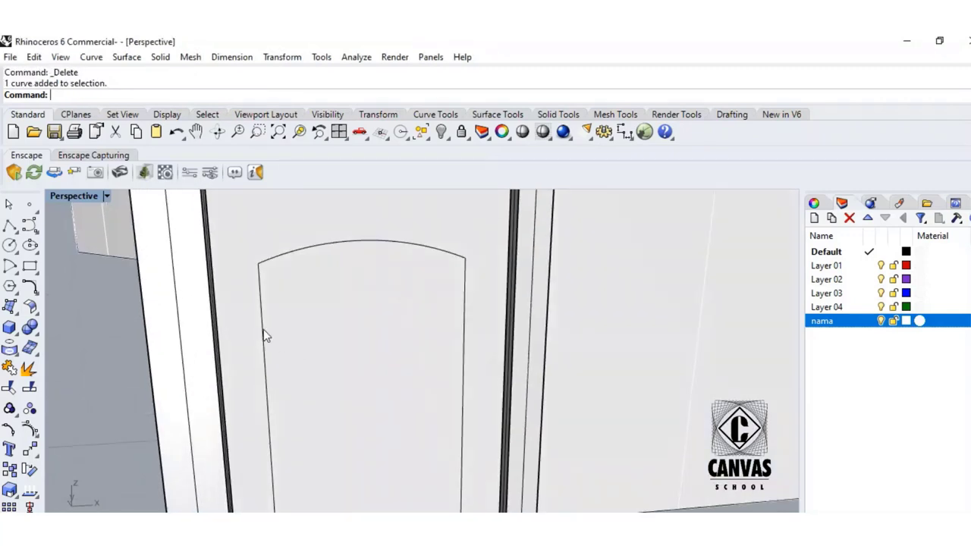
pyautogui.press('Escape')
pyautogui.click(10, 368)
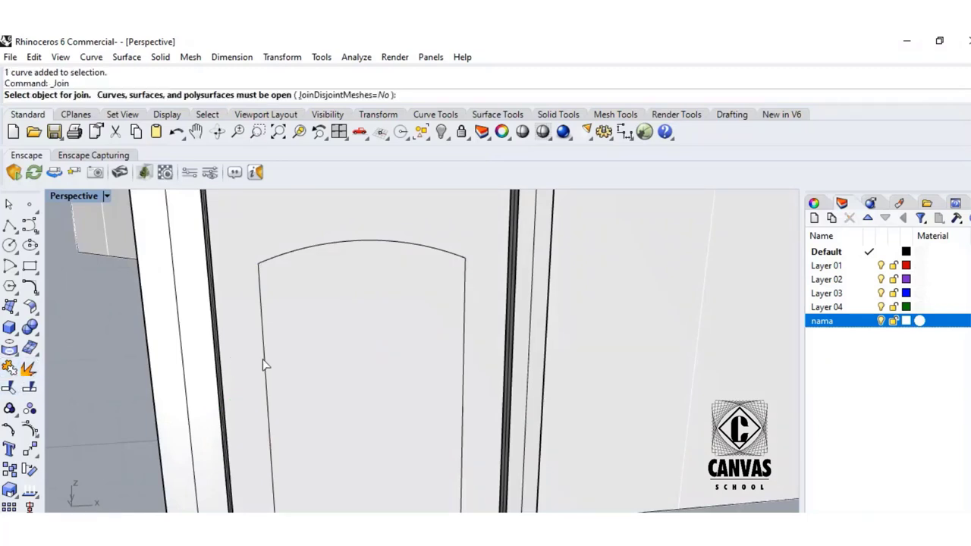
pyautogui.click(265, 360)
pyautogui.click(325, 400)
pyautogui.click(295, 255)
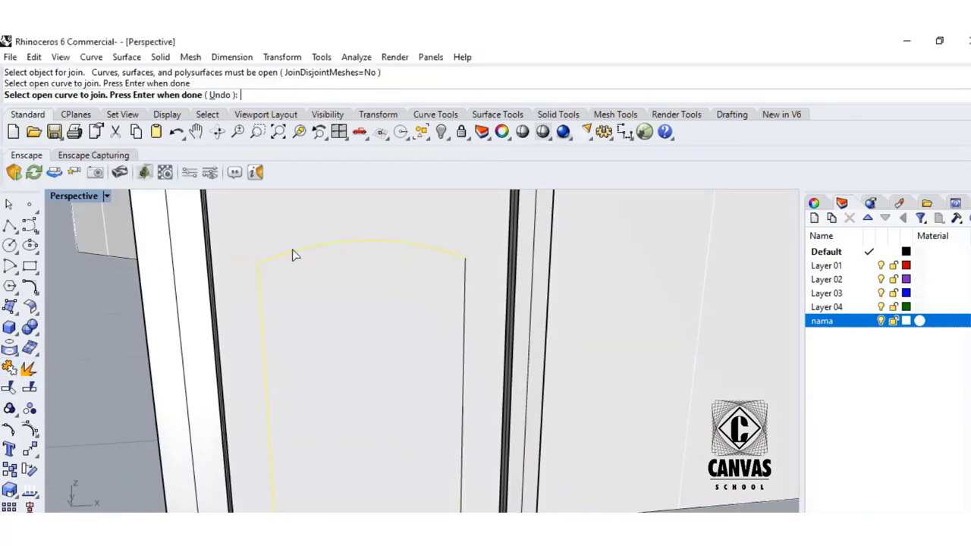
pyautogui.click(464, 330)
pyautogui.press('Return')
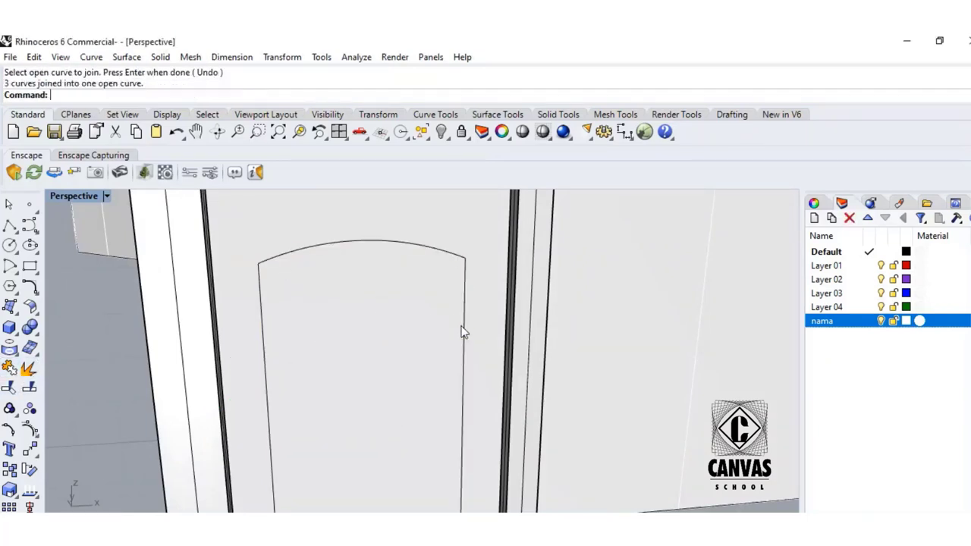
pyautogui.scroll(-8, 448, 363)
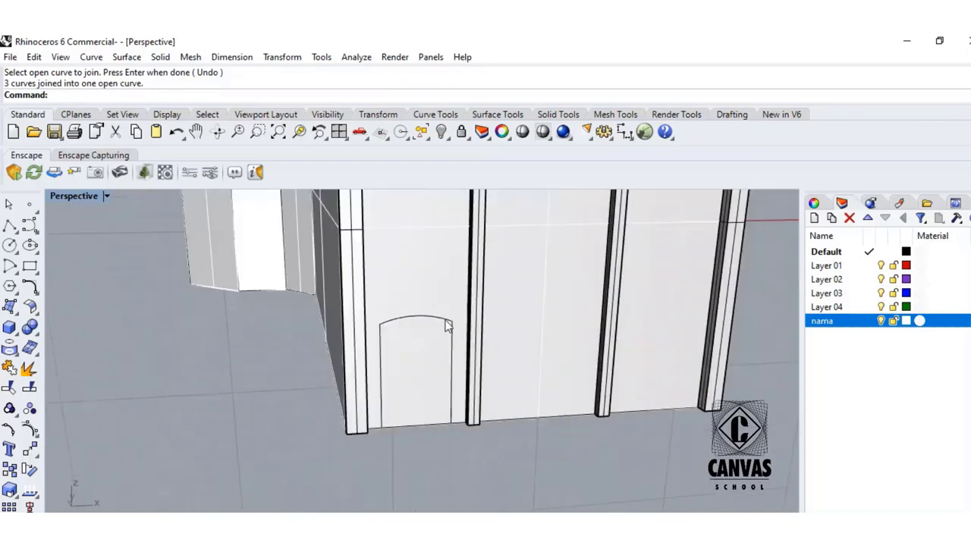
pyautogui.click(448, 326)
pyautogui.press('Escape')
# - Split the facade wall with the arched outline between the two left pillars and delete the surface inside it
pyautogui.scroll(5, 430, 432)
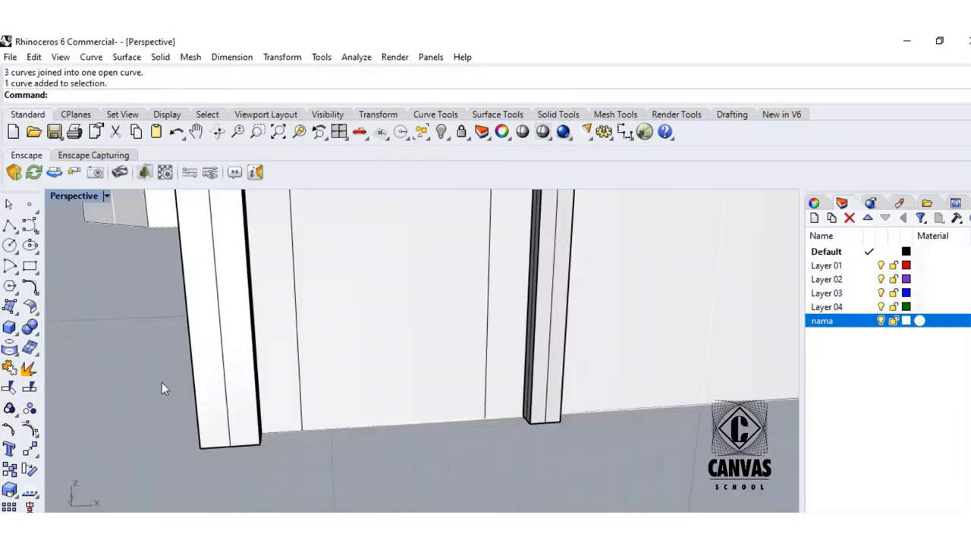
pyautogui.click(30, 387)
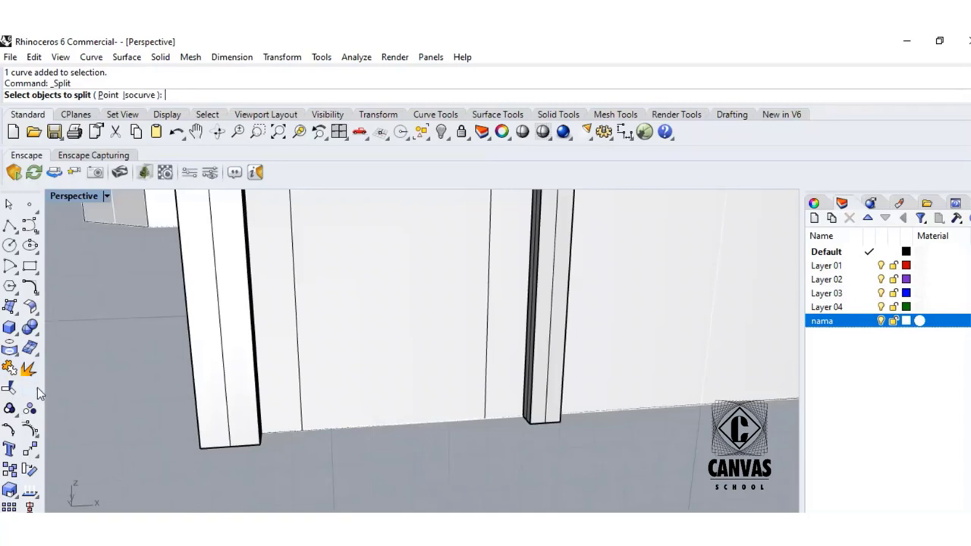
pyautogui.click(279, 387)
pyautogui.press('Return')
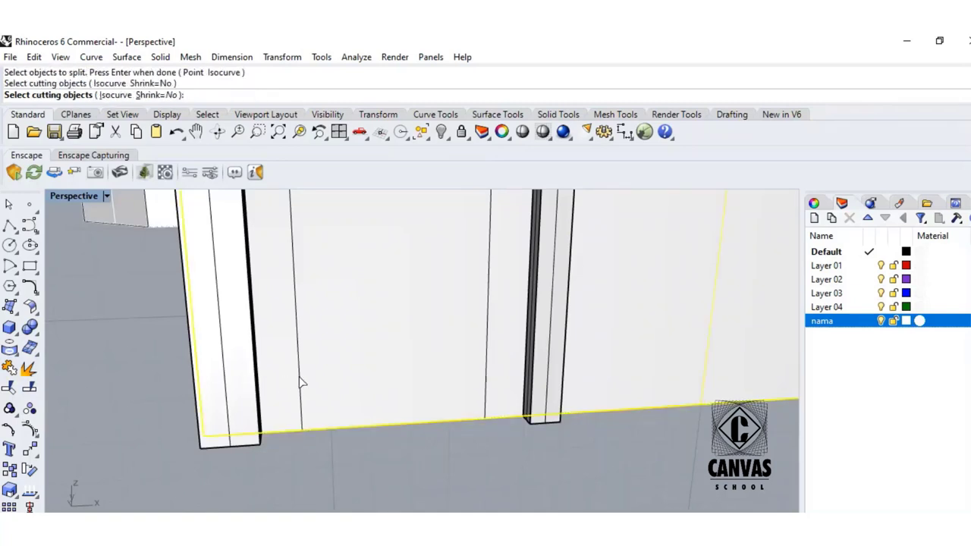
pyautogui.click(301, 383)
pyautogui.press('Return')
pyautogui.click(430, 406)
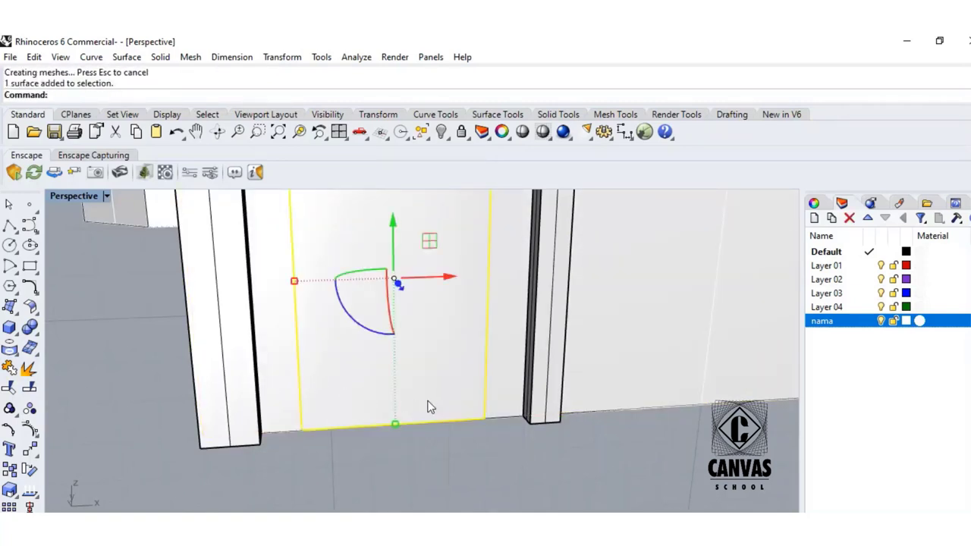
pyautogui.press('Delete')
pyautogui.scroll(-8, 424, 401)
pyautogui.moveTo(423, 402); pyautogui.dragTo(354, 393, button='right')
pyautogui.moveTo(356, 391); pyautogui.dragTo(329, 398, button='right')
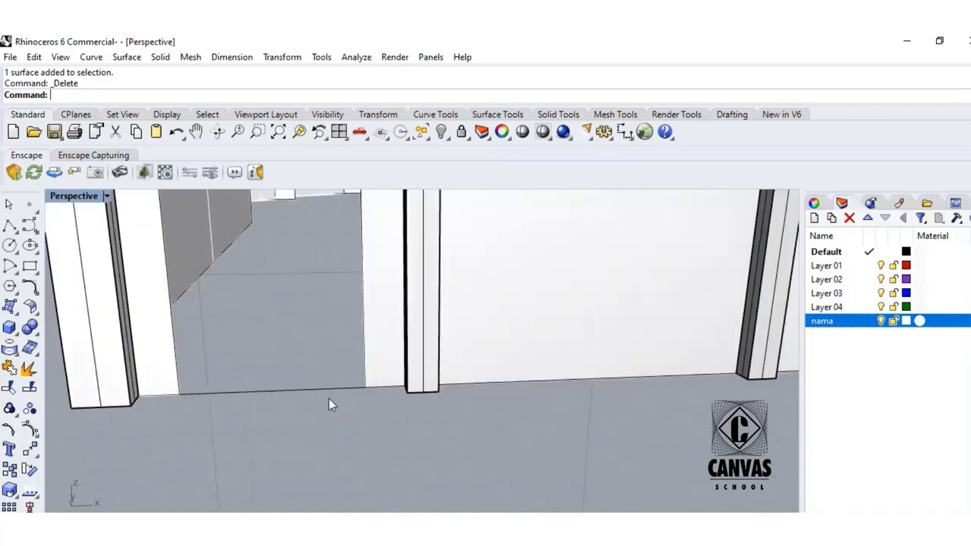
pyautogui.click(325, 389)
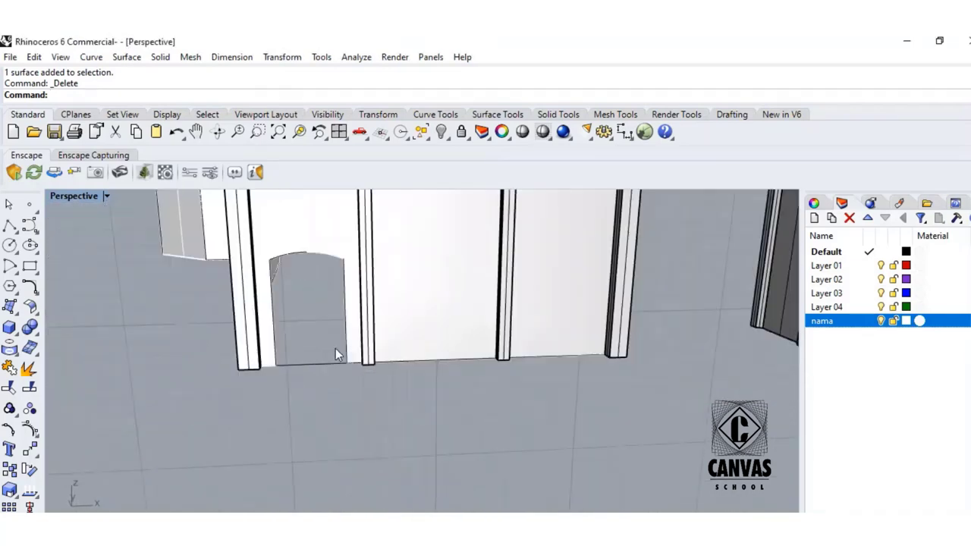
pyautogui.moveTo(464, 375); pyautogui.dragTo(456, 390, button='right')
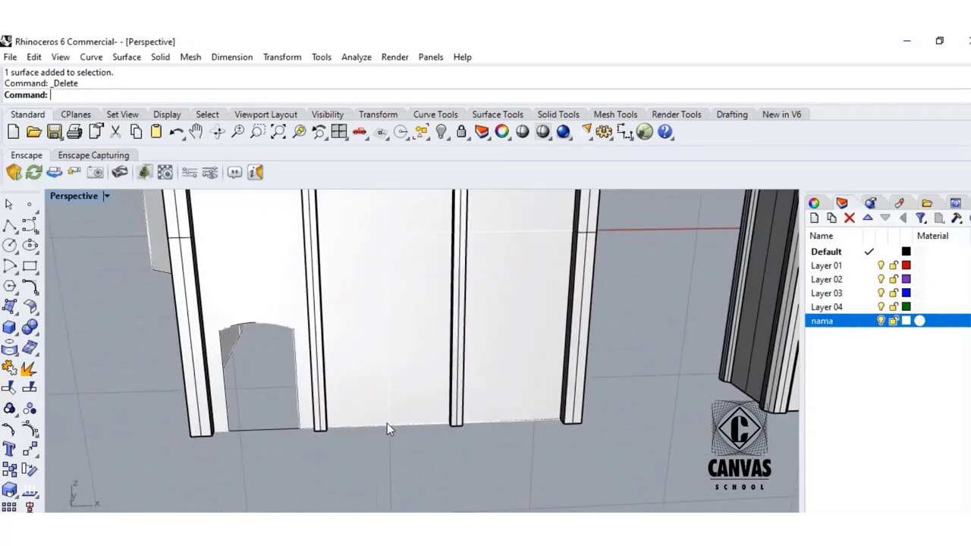
# - Place a point at the middle of the wall's bottom edge, between the two central pillars
pyautogui.scroll(3, 387, 425)
pyautogui.click(29, 205)
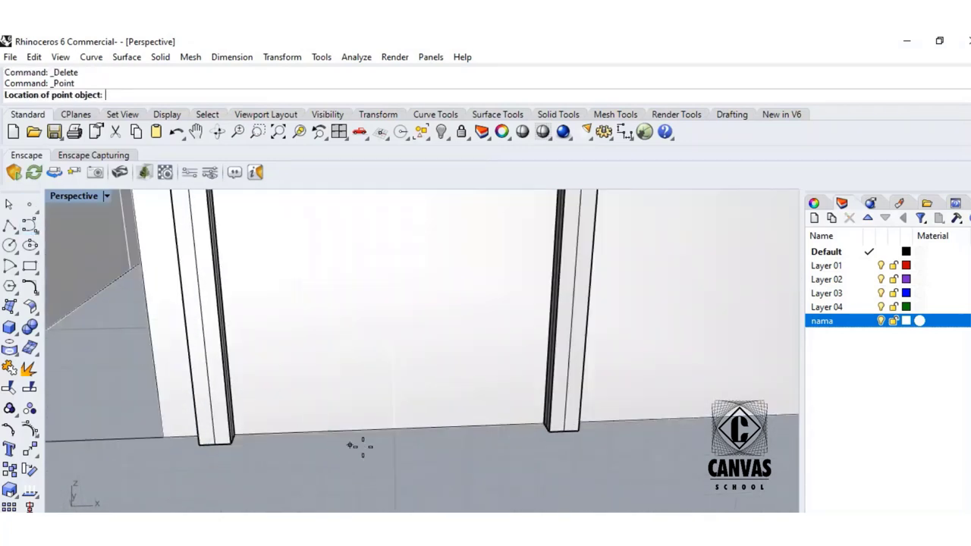
pyautogui.click(394, 438)
pyautogui.scroll(-3, 385, 448)
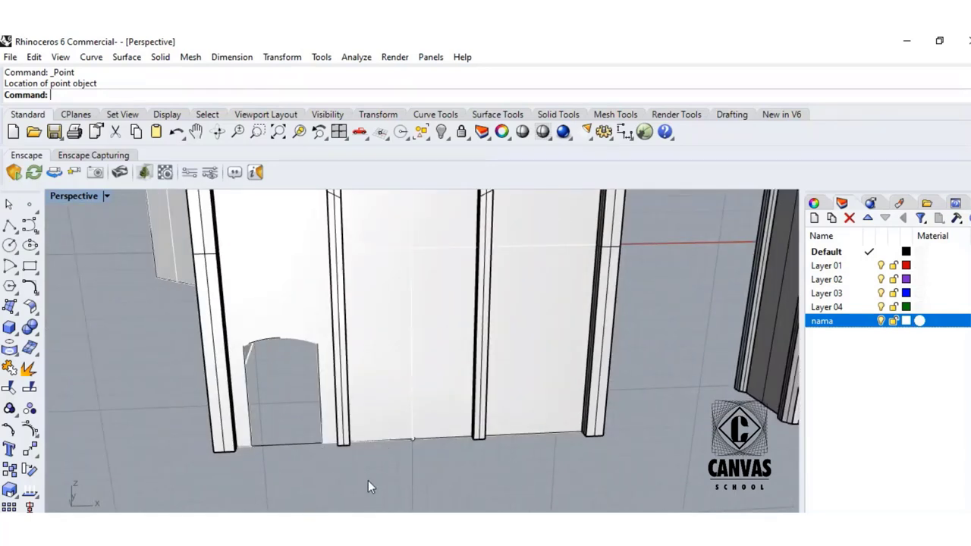
# - Undo the last gumball move and move the arched outline curve horizontally into the bay between the two right pillars
pyautogui.hotkey('ctrl', 'z')
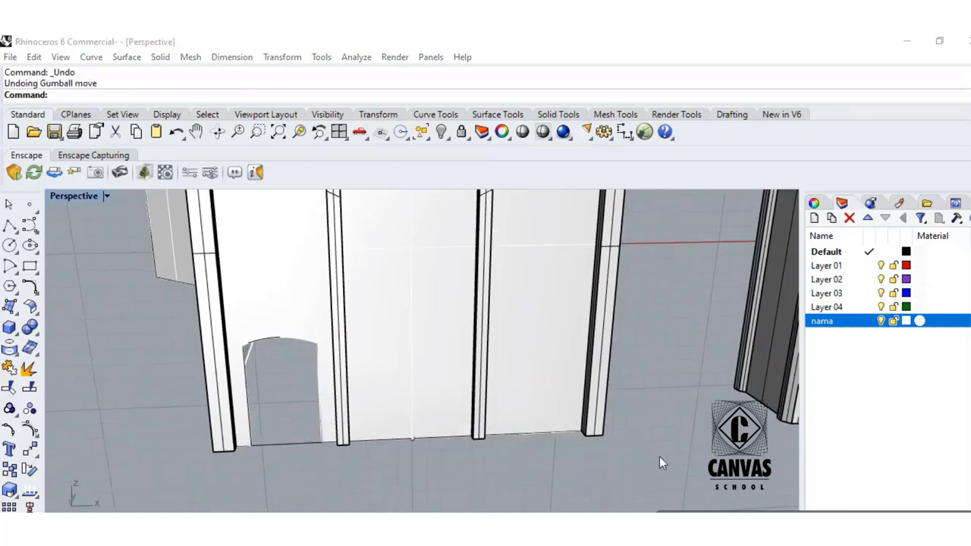
pyautogui.click(270, 339)
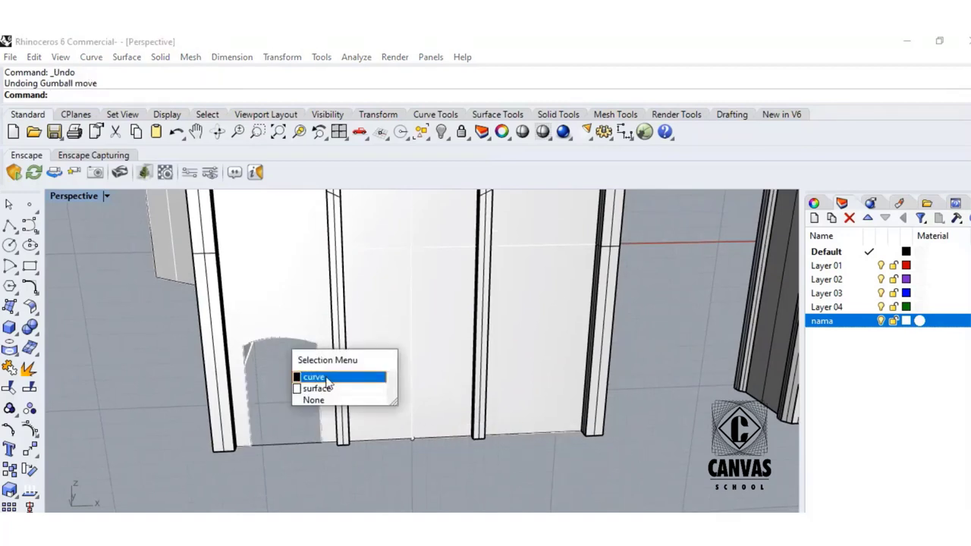
pyautogui.click(314, 377)
pyautogui.moveTo(339, 391); pyautogui.dragTo(584, 387)
pyautogui.scroll(9, 558, 343)
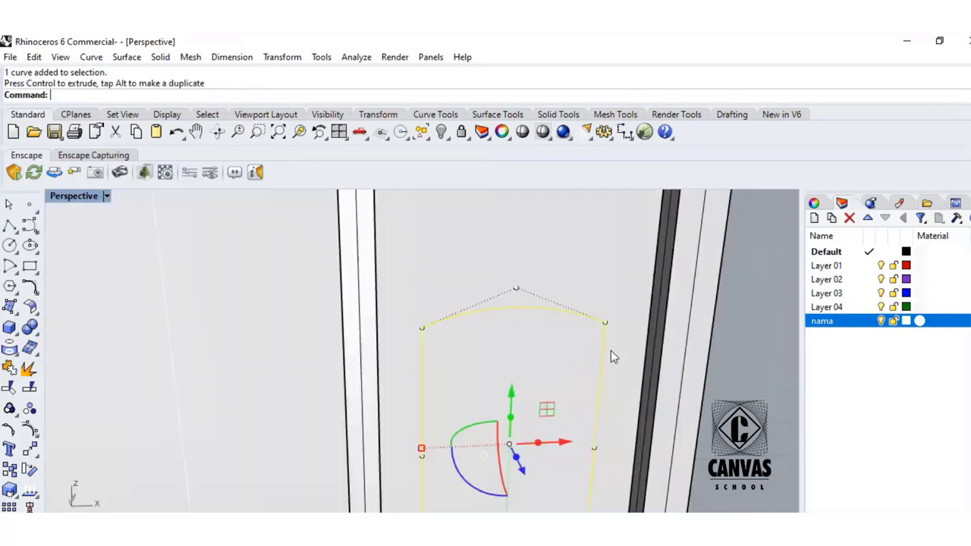
pyautogui.scroll(-9, 617, 356)
pyautogui.click(679, 391)
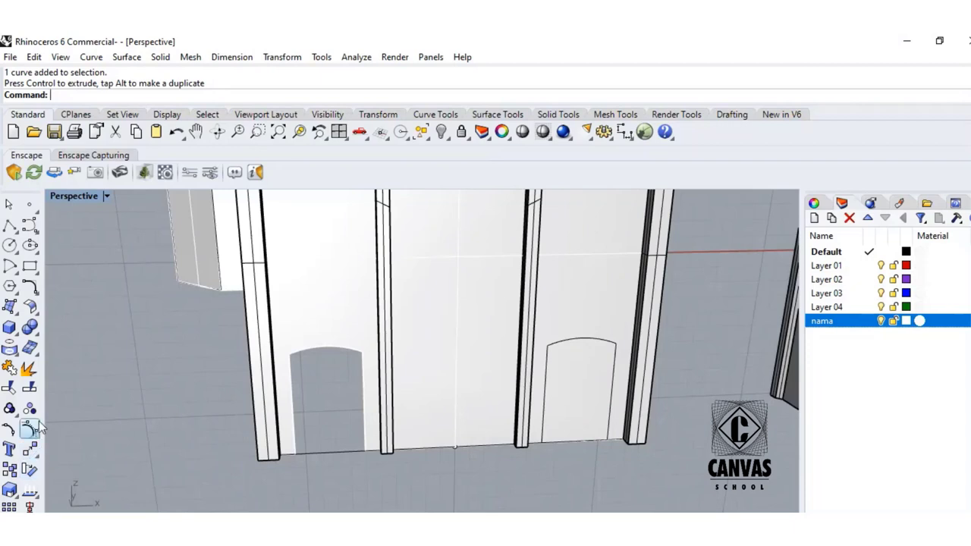
# - Split the facade wall with the arched outline in the right bay and delete the surface inside it
pyautogui.click(35, 427)
pyautogui.click(583, 315)
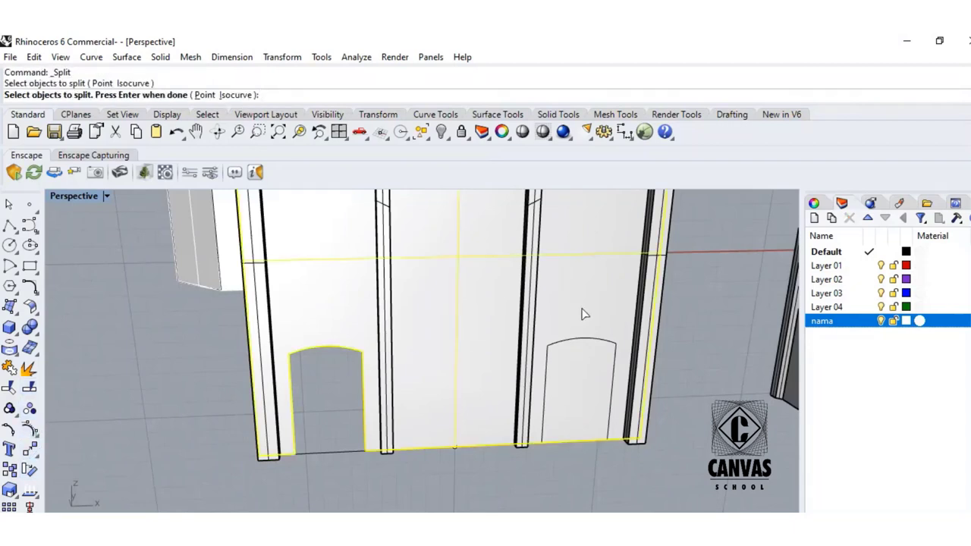
pyautogui.press('Return')
pyautogui.click(597, 343)
pyautogui.press('Return')
pyautogui.click(595, 363)
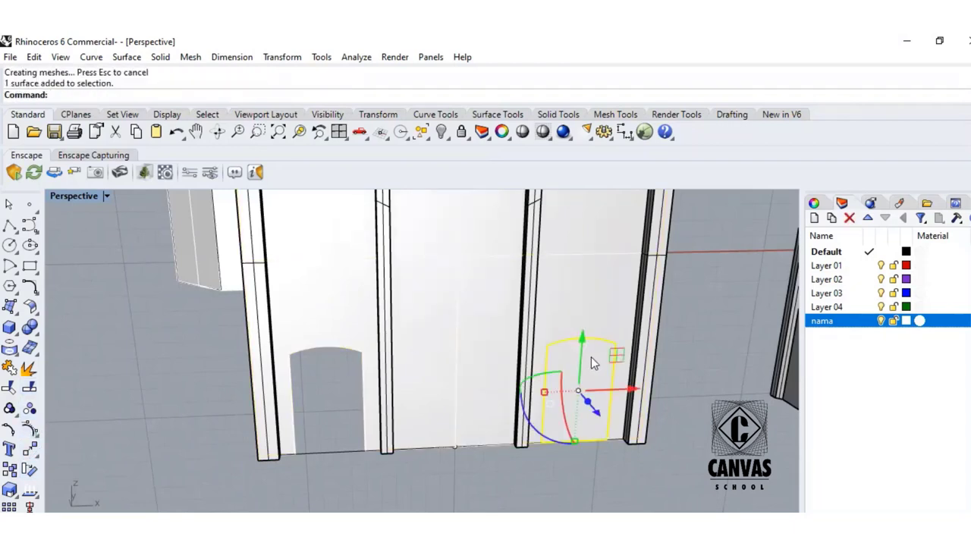
pyautogui.press('Delete')
pyautogui.scroll(2, 455, 425)
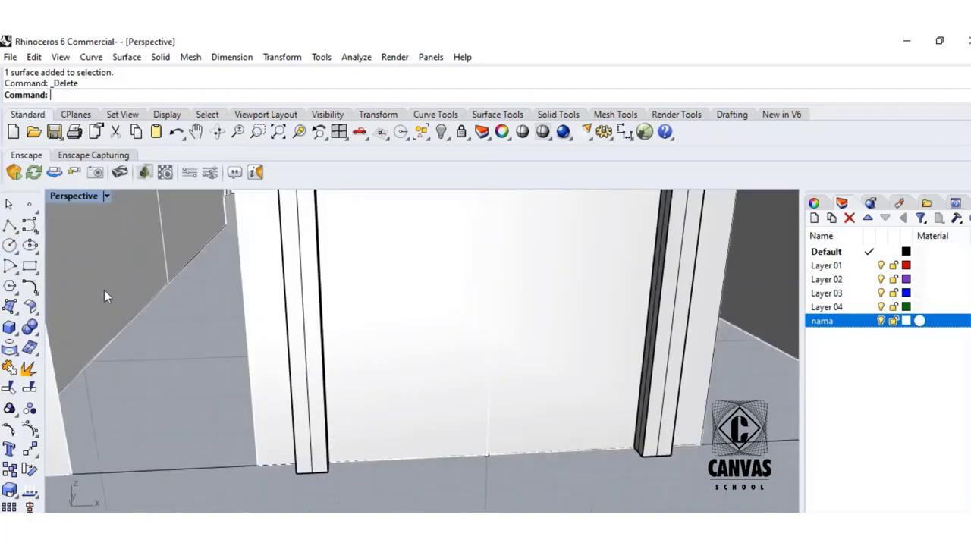
pyautogui.scroll(-3, 222, 320)
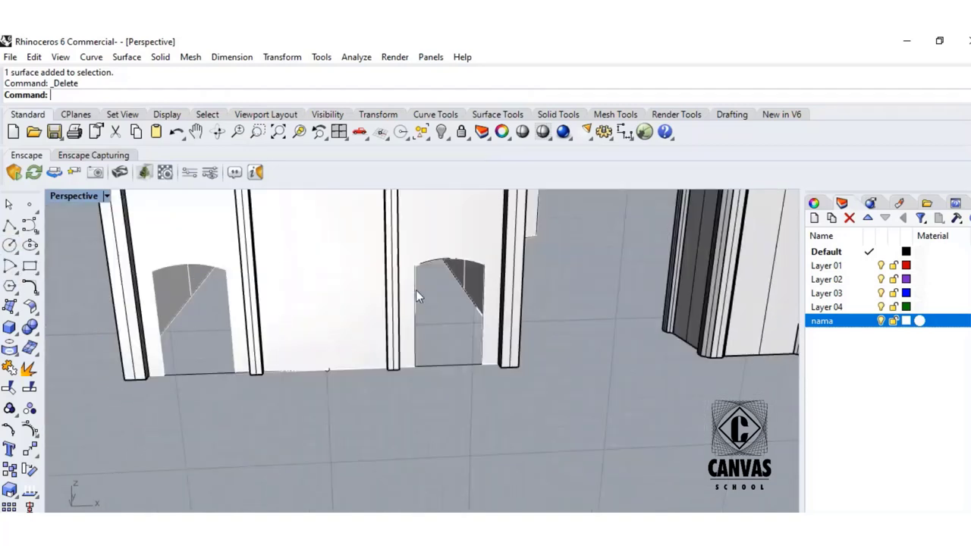
# - Move the arched outline curve from the right opening horizontally to the middle bay, between the two central pillars
pyautogui.click(439, 308)
pyautogui.click(478, 327)
pyautogui.moveTo(507, 319); pyautogui.dragTo(382, 323)
pyautogui.scroll(5, 313, 315)
pyautogui.scroll(-5, 314, 315)
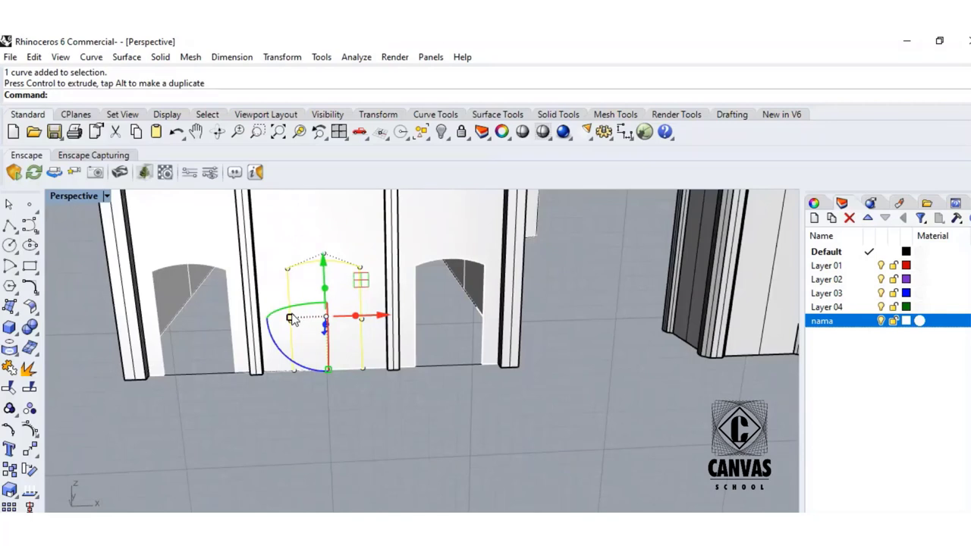
# - Scale the middle arched outline wider and taller, keeping it centred between the two central pillars
pyautogui.moveTo(291, 318); pyautogui.dragTo(285, 321)
pyautogui.scroll(4, 324, 338)
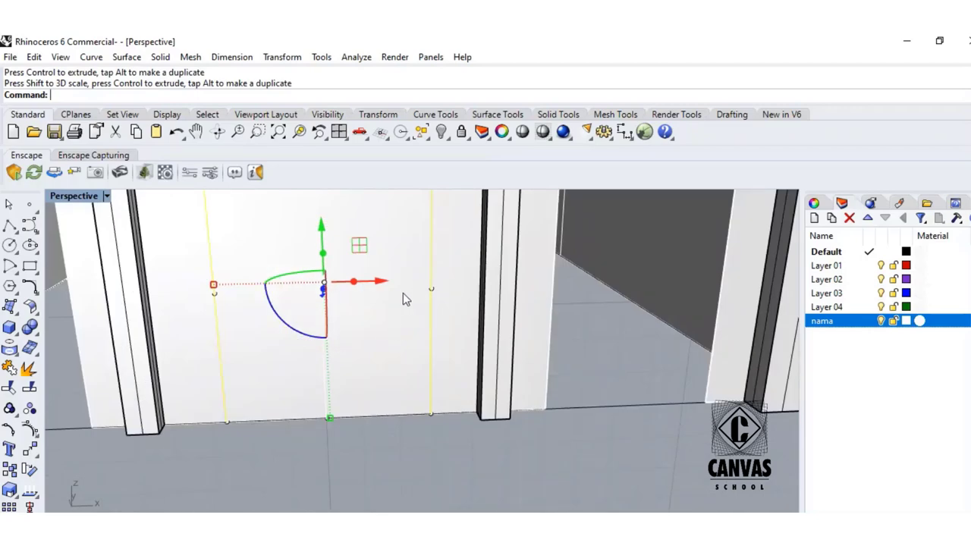
pyautogui.moveTo(384, 288); pyautogui.dragTo(379, 288)
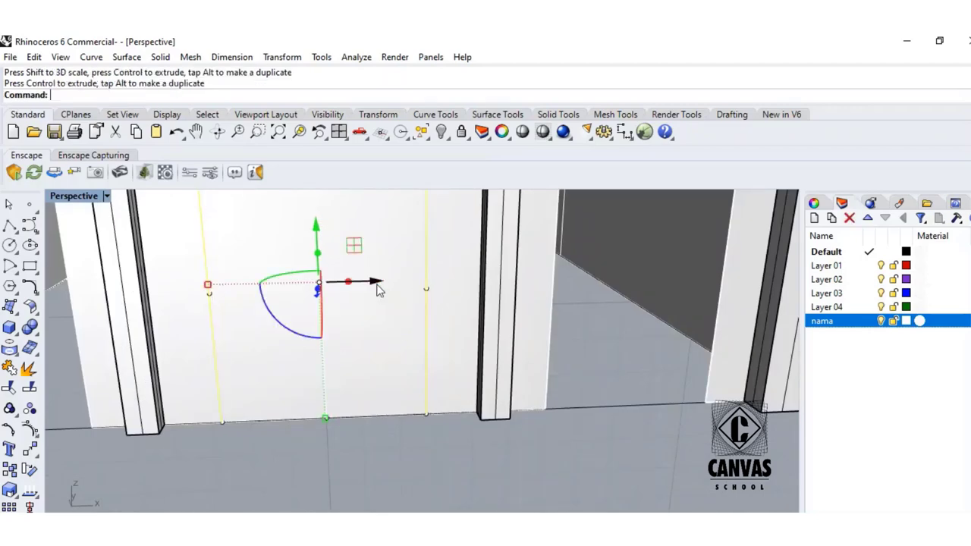
pyautogui.scroll(-4, 359, 422)
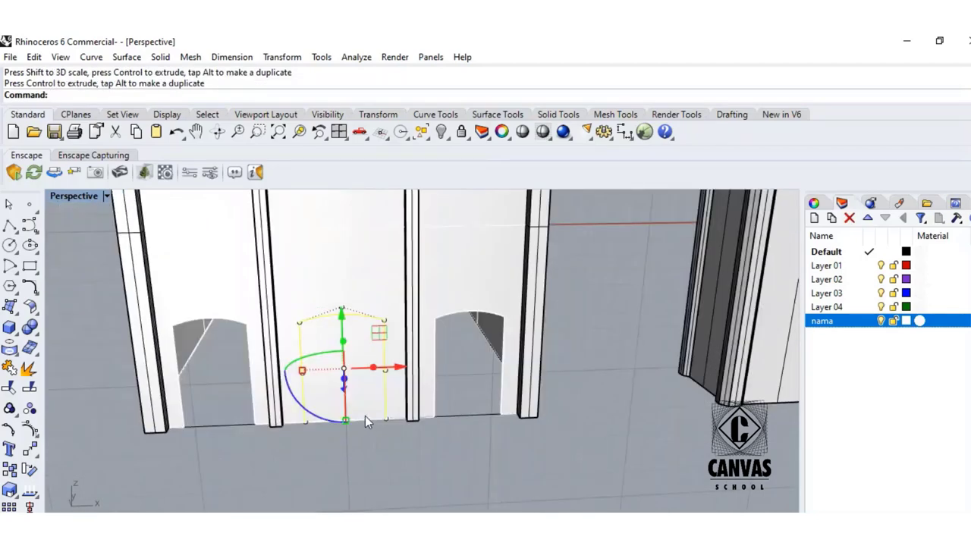
pyautogui.moveTo(345, 425); pyautogui.dragTo(343, 443)
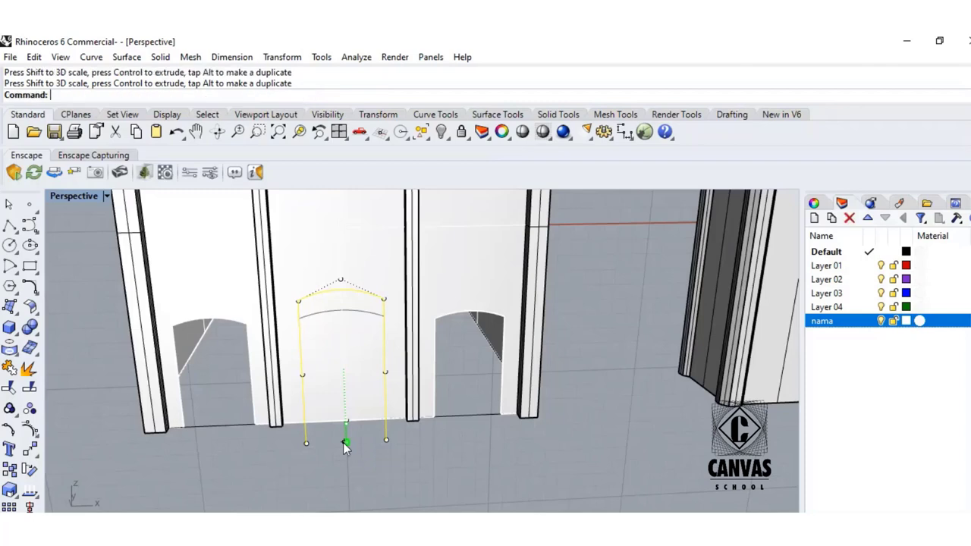
pyautogui.rightClick(347, 444)
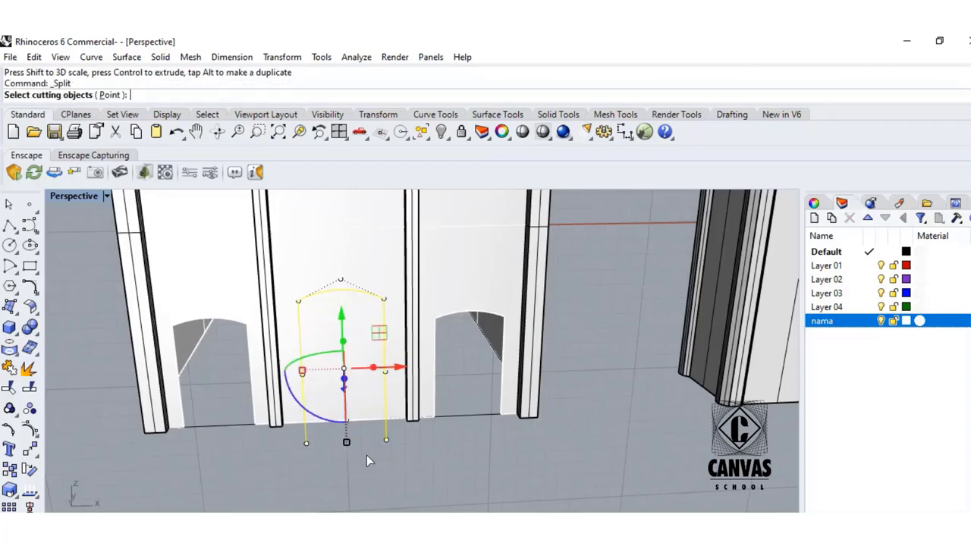
pyautogui.press('Return')
pyautogui.press('Escape')
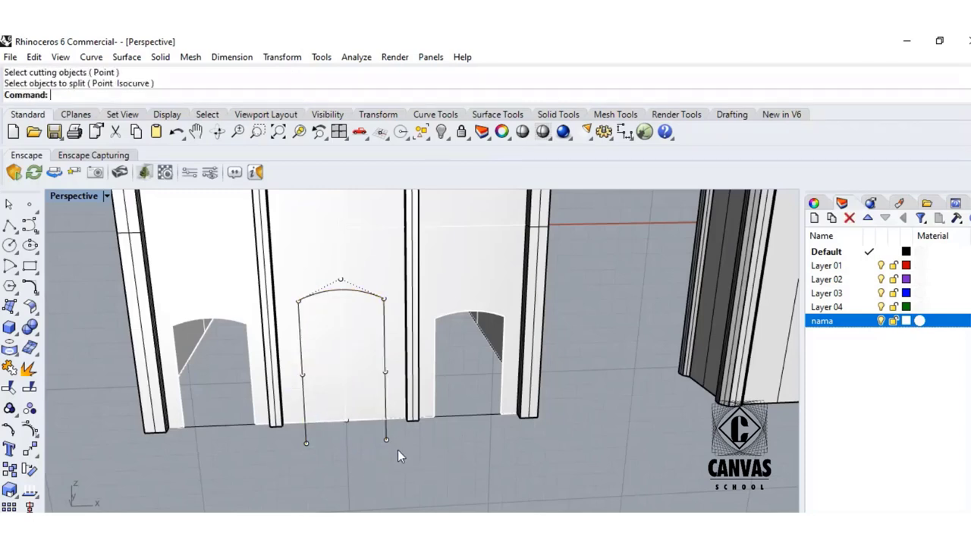
# - Move the middle arched outline up so its lower right end sits on the wall's bottom edge
pyautogui.click(390, 436)
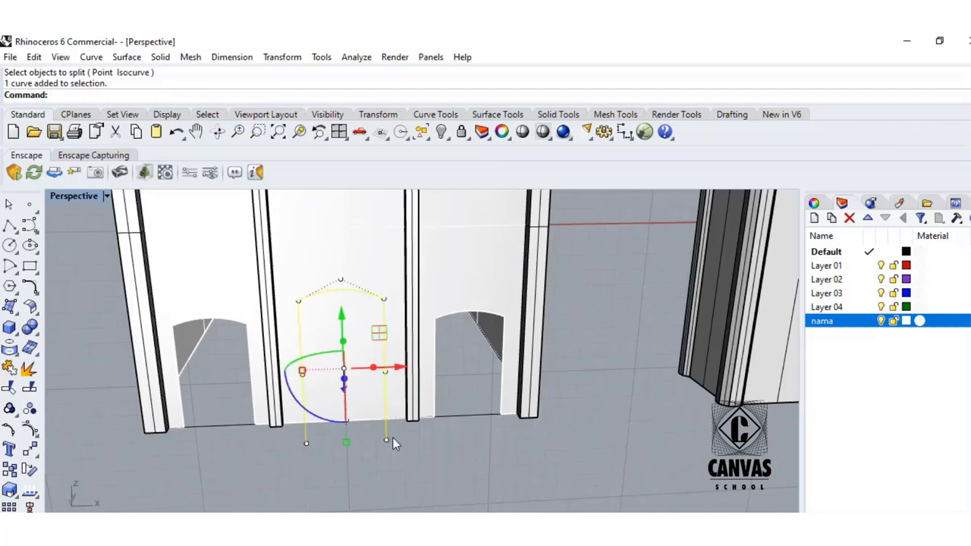
pyautogui.write('Move')
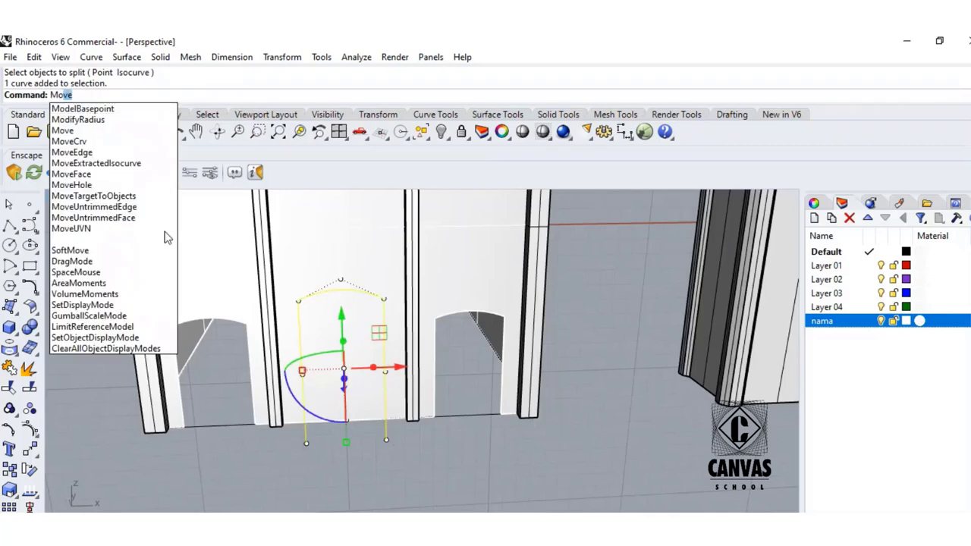
pyautogui.press('Return')
pyautogui.click(386, 439)
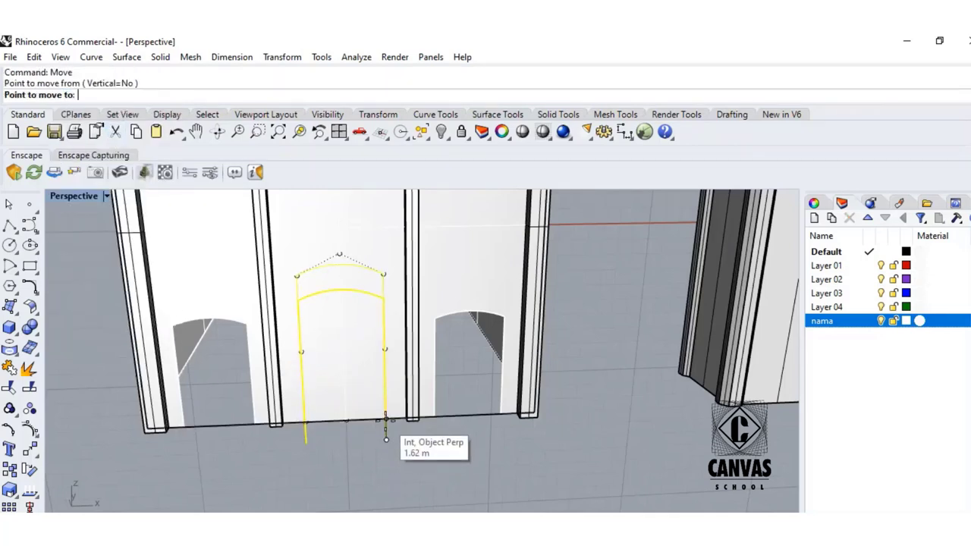
pyautogui.click(385, 419)
pyautogui.press('Escape')
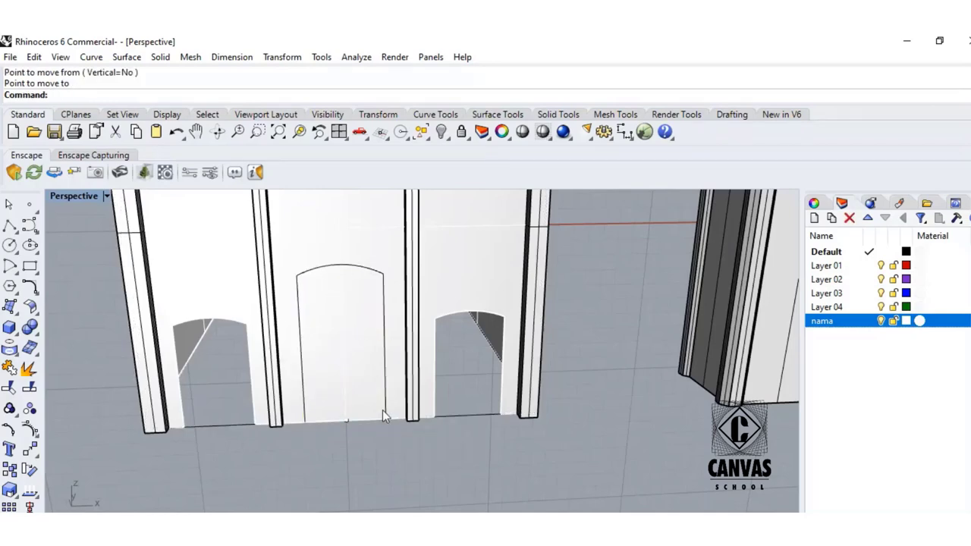
# - Split the facade wall with the arched outline in the middle bay and delete the surface inside it
pyautogui.scroll(5, 349, 381)
pyautogui.scroll(-5, 349, 381)
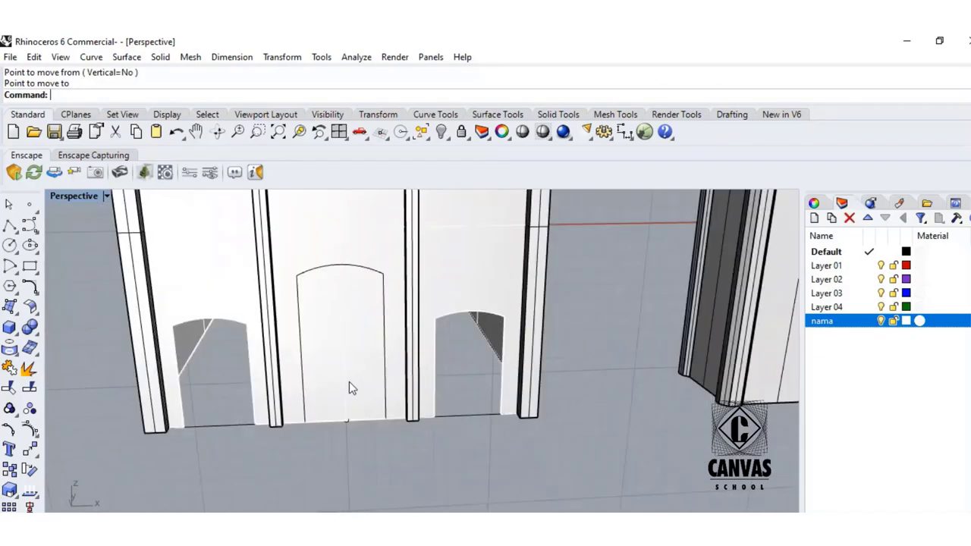
pyautogui.click(29, 388)
pyautogui.click(234, 275)
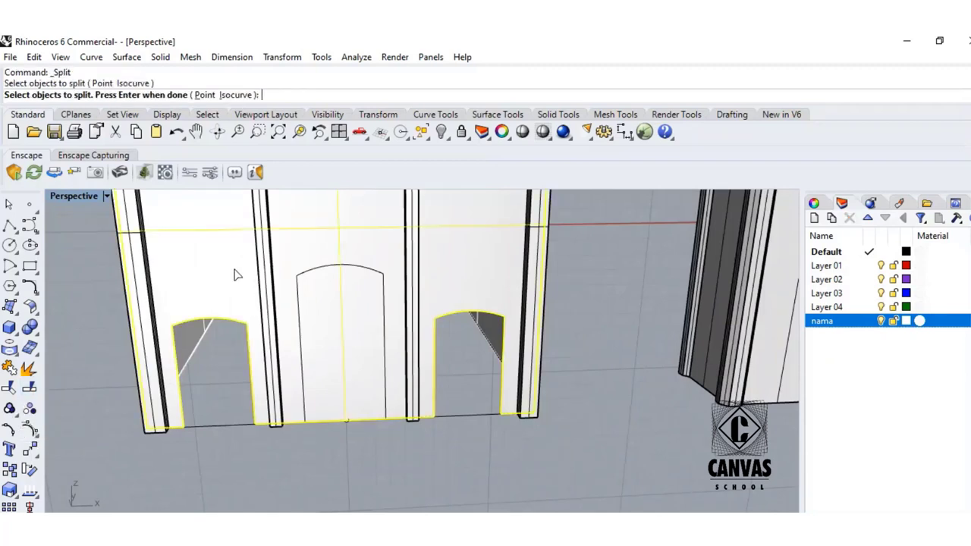
pyautogui.press('Return')
pyautogui.click(314, 278)
pyautogui.press('Return')
pyautogui.click(322, 302)
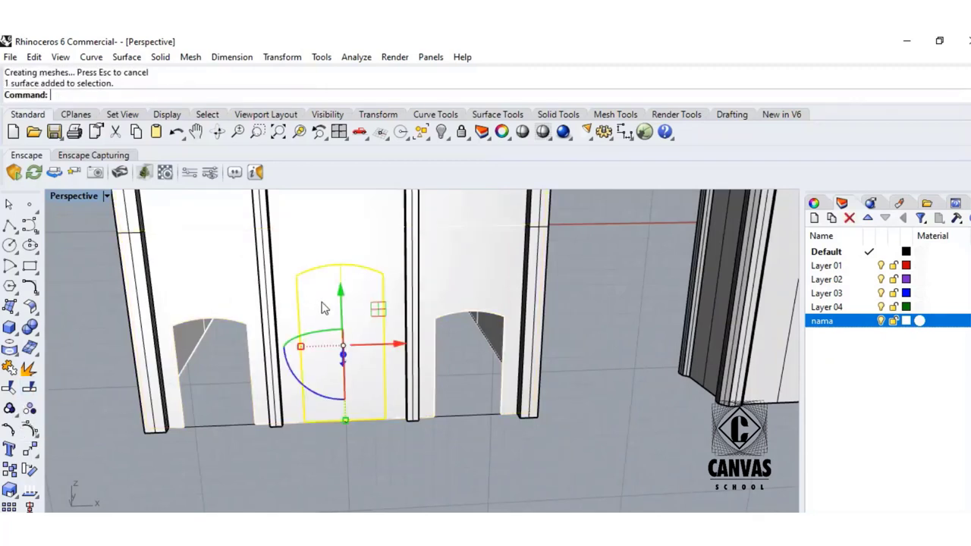
pyautogui.press('Delete')
# - Delete the leftover point at the foot of the middle arched opening
pyautogui.scroll(-2, 322, 302)
pyautogui.click(337, 369)
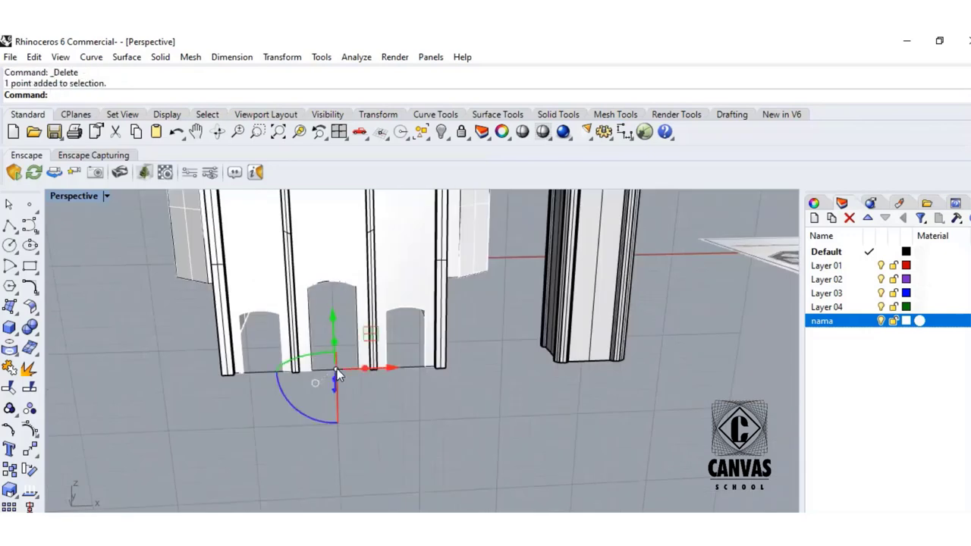
pyautogui.press('Delete')
pyautogui.scroll(5, 339, 335)
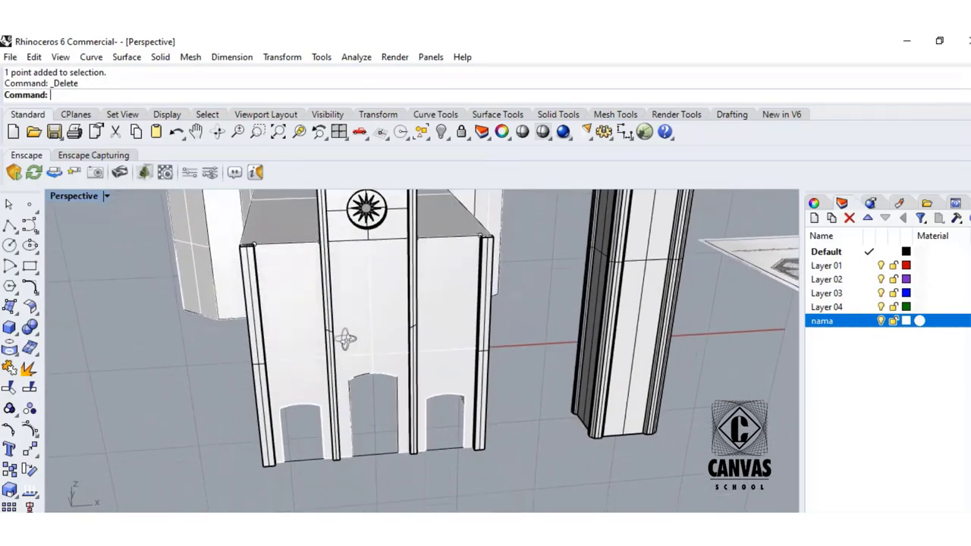
pyautogui.click(249, 361)
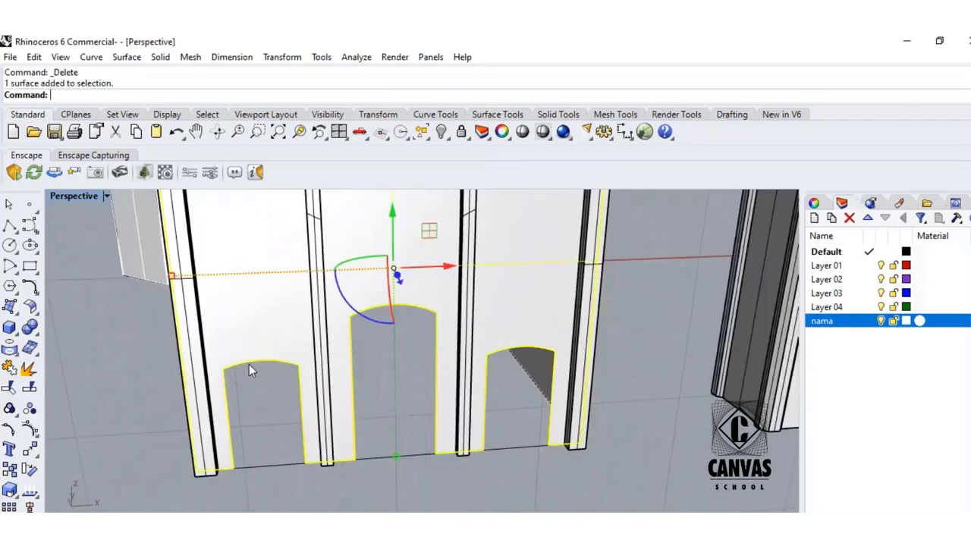
pyautogui.press('Escape')
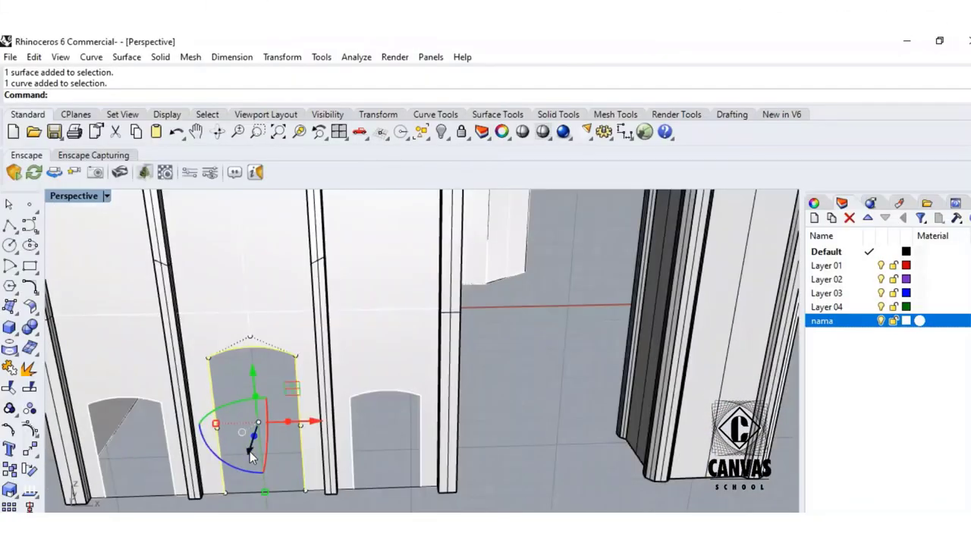
# - Try to move the middle opening's arched curve back in depth
pyautogui.click(250, 456)
pyautogui.moveTo(251, 452); pyautogui.dragTo(263, 447)
pyautogui.press('Escape')
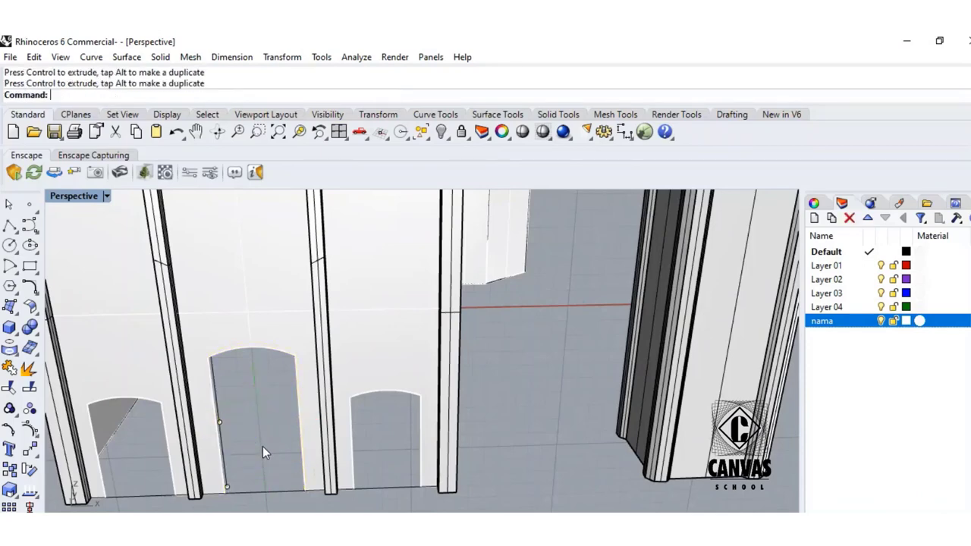
pyautogui.scroll(7, 245, 385)
pyautogui.scroll(-7, 245, 383)
pyautogui.click(218, 379)
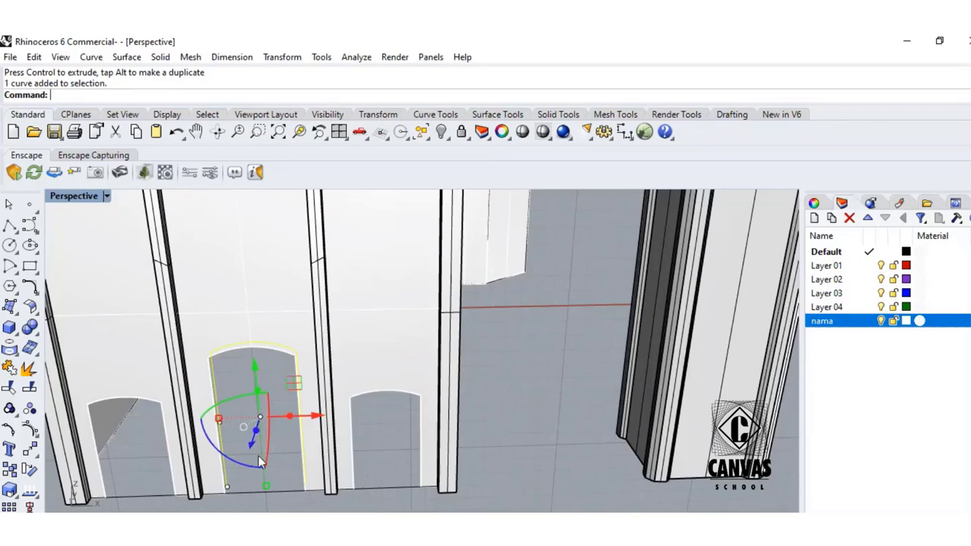
pyautogui.press('Escape')
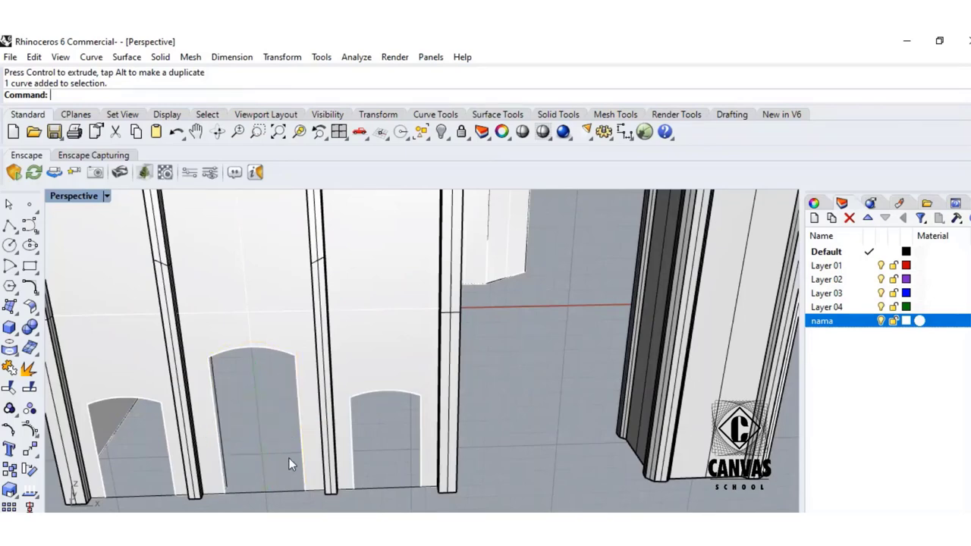
pyautogui.moveTo(289, 459); pyautogui.dragTo(343, 468, button='right')
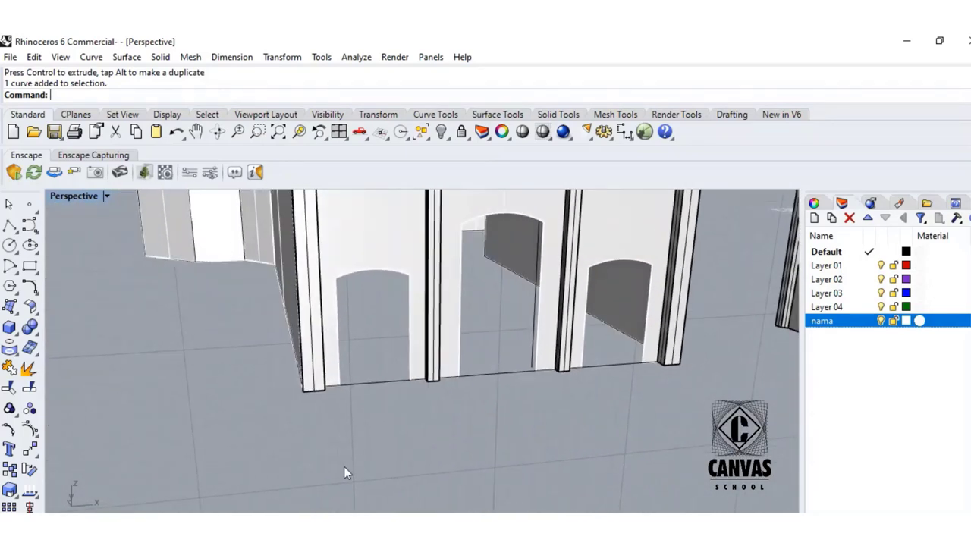
pyautogui.hotkey('ctrl', 'z')
# - Move the smaller inner arched curve of the middle bay back in depth behind the facade wall
pyautogui.moveTo(619, 395); pyautogui.dragTo(492, 416, button='right')
pyautogui.scroll(3, 492, 418)
pyautogui.click(480, 395)
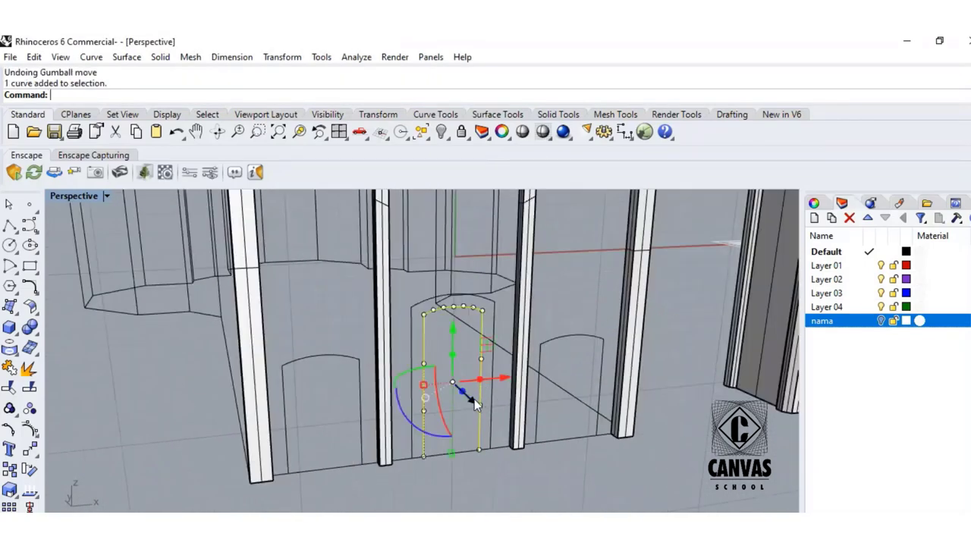
pyautogui.moveTo(475, 401); pyautogui.dragTo(466, 394)
pyautogui.click(498, 476)
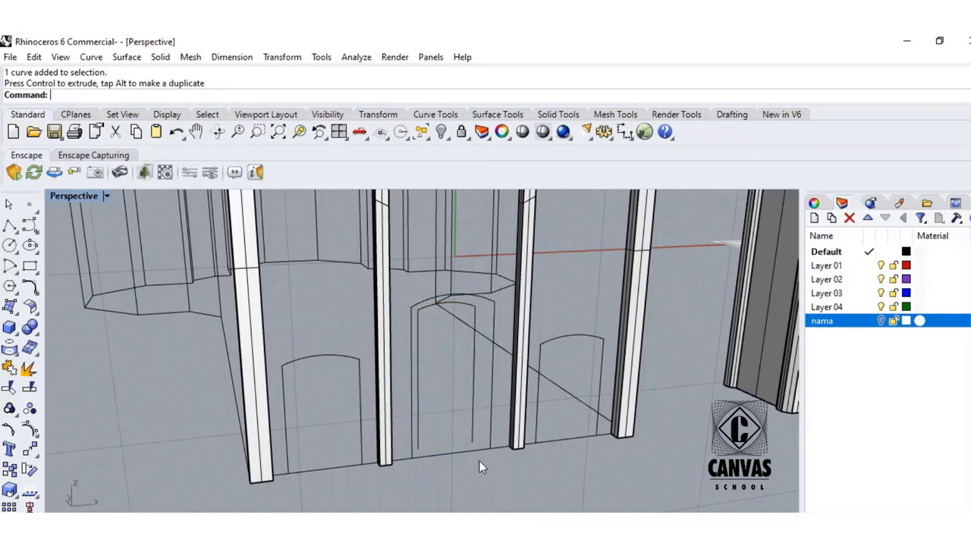
pyautogui.moveTo(478, 460); pyautogui.dragTo(449, 452, button='right')
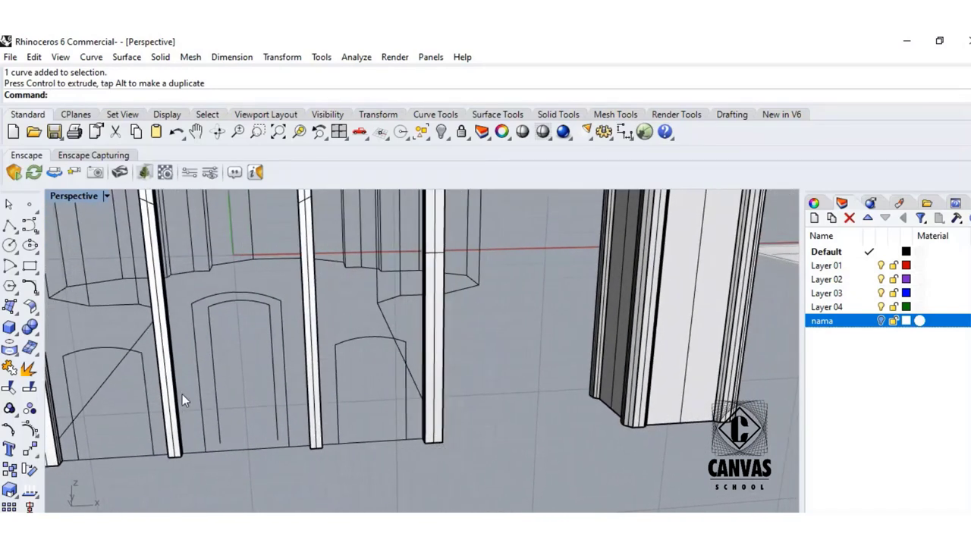
pyautogui.click(144, 387)
pyautogui.moveTo(144, 386); pyautogui.dragTo(334, 465, button='right')
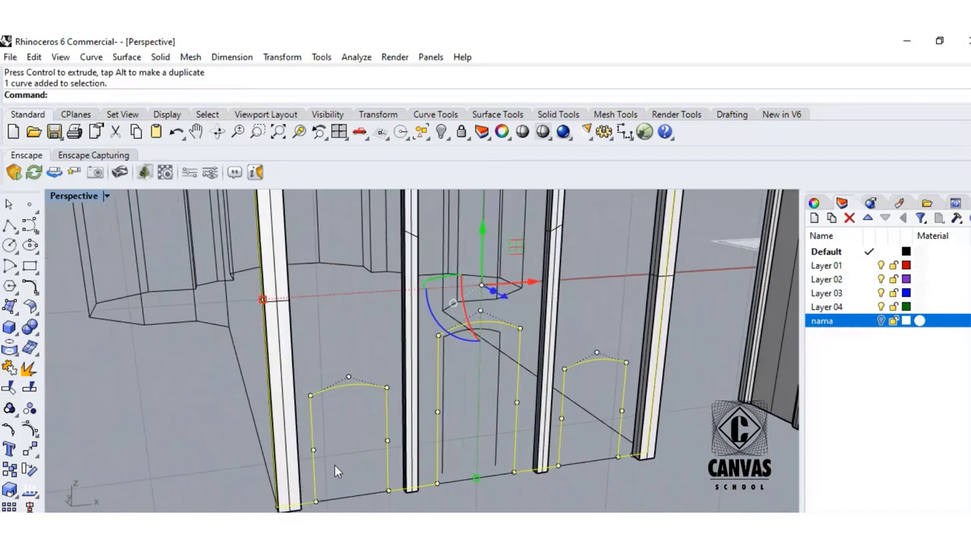
pyautogui.click(250, 376)
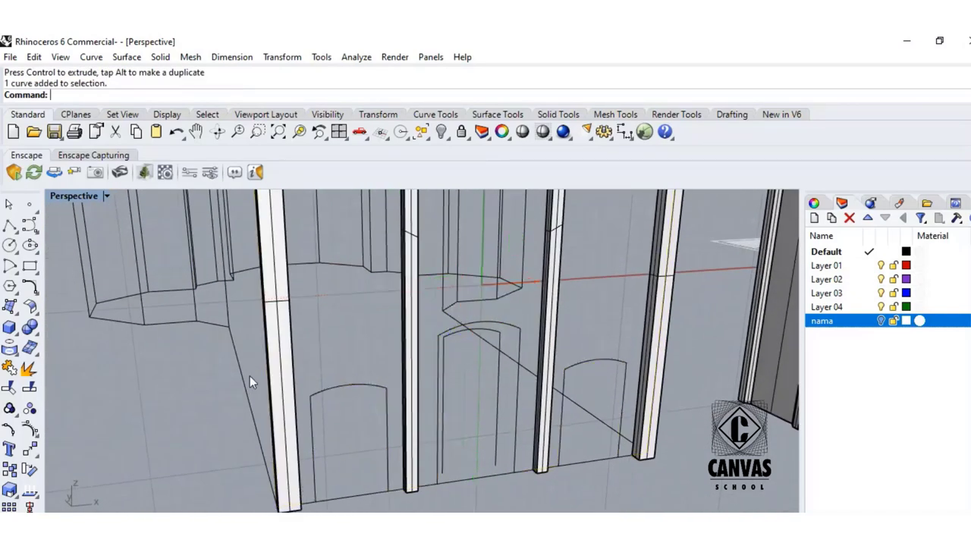
pyautogui.click(18, 313)
pyautogui.click(17, 355)
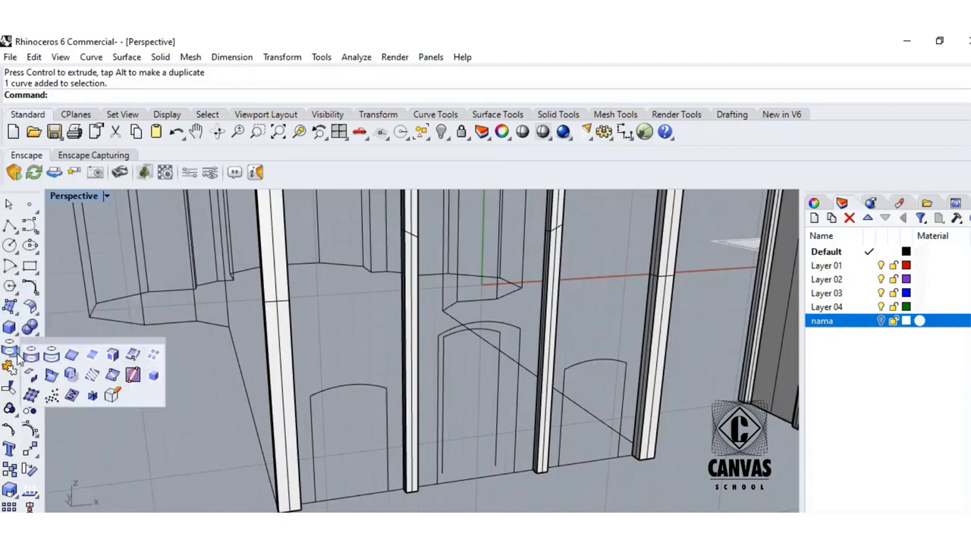
pyautogui.click(72, 355)
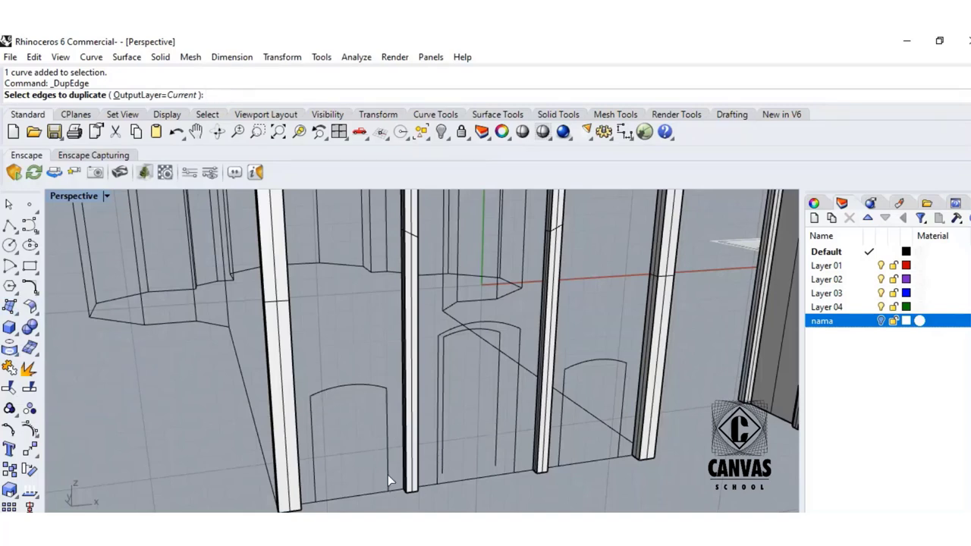
pyautogui.press('Escape')
pyautogui.moveTo(483, 438); pyautogui.dragTo(479, 437, button='right')
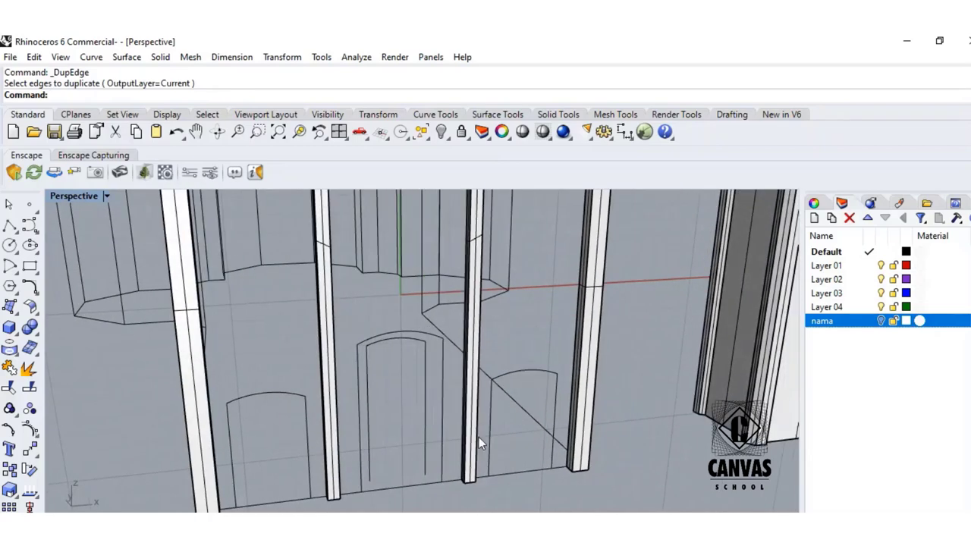
pyautogui.click(16, 315)
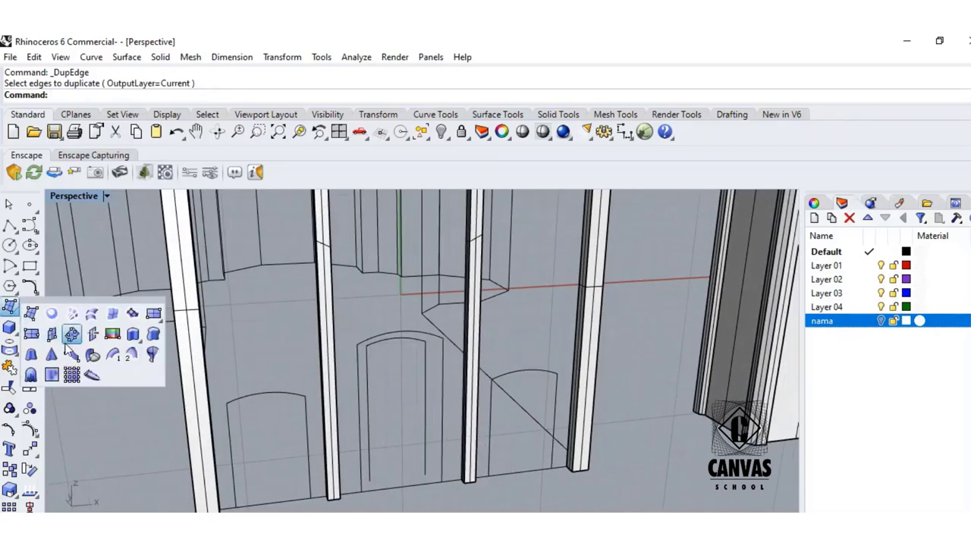
pyautogui.click(131, 355)
pyautogui.press('Escape')
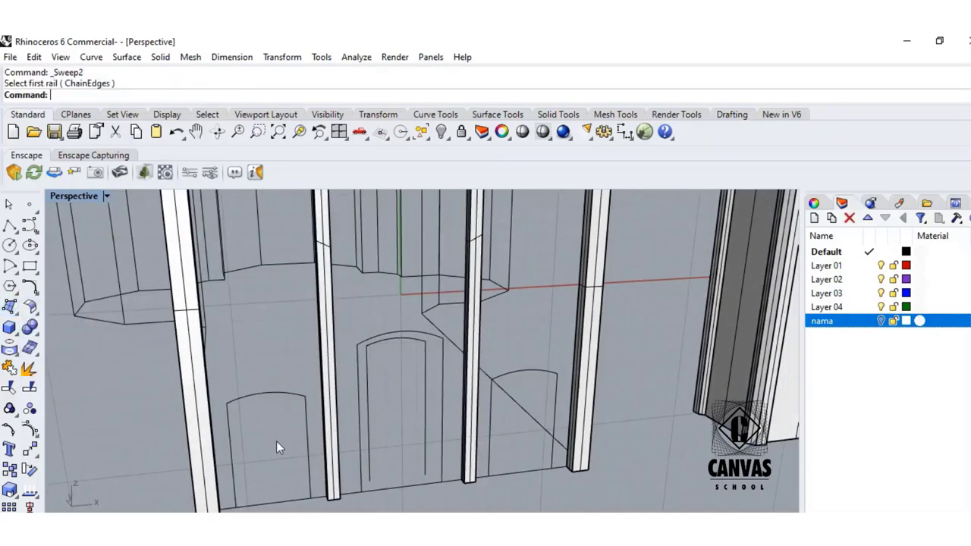
# - Draw a straight polyline joining the lower left ends of the middle bay's outer and inner arched curves
pyautogui.click(9, 226)
pyautogui.click(365, 492)
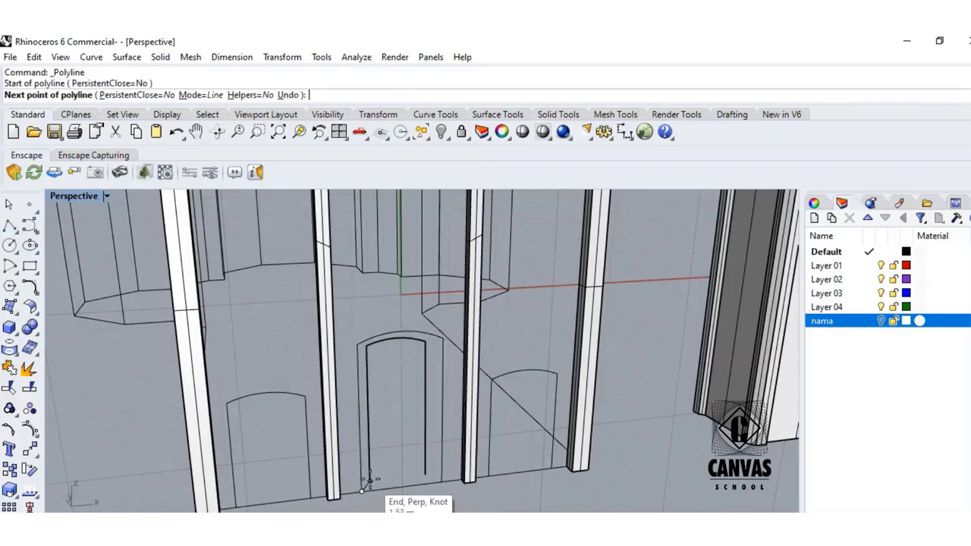
pyautogui.click(371, 481)
pyautogui.press('Return')
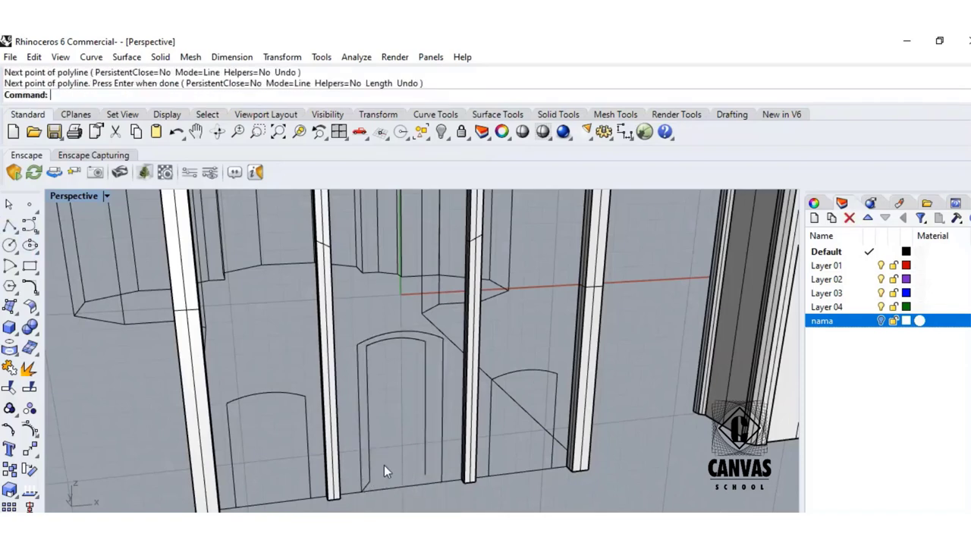
# - Create the middle opening's splayed frame with Sweep2, using the outer and inner arched curves as rails and the short line as cross section
pyautogui.click(11, 331)
pyautogui.click(9, 348)
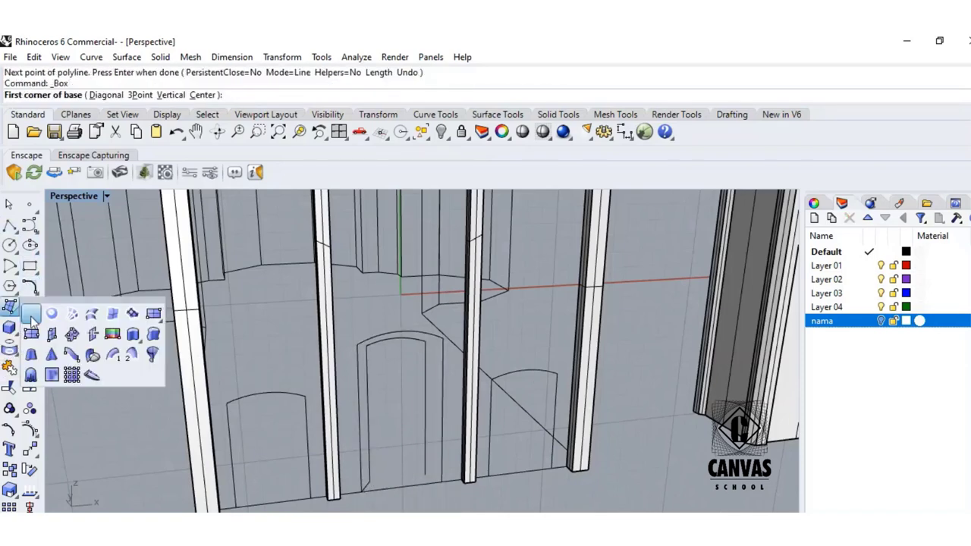
pyautogui.click(134, 360)
pyautogui.click(368, 434)
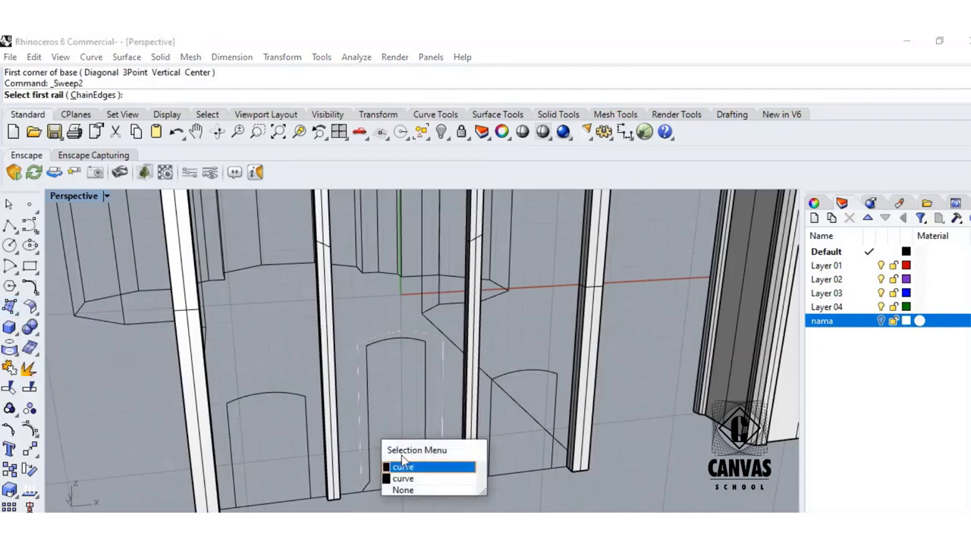
pyautogui.click(391, 462)
pyautogui.click(369, 440)
pyautogui.click(367, 488)
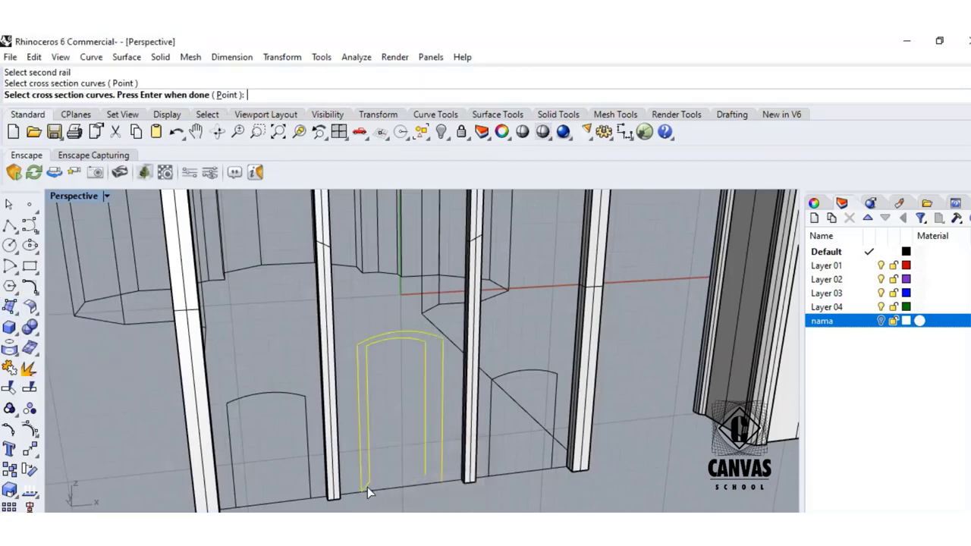
pyautogui.press('Return')
pyautogui.click(330, 451)
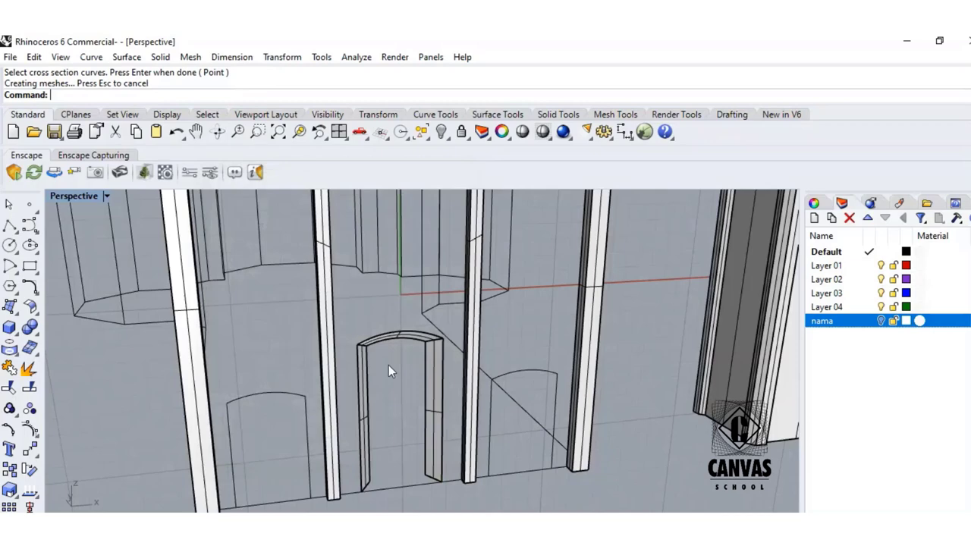
# - Turn the nama layer back on and duplicate the arched and vertical edges of the left opening as curves
pyautogui.click(882, 322)
pyautogui.scroll(-5, 421, 377)
pyautogui.moveTo(420, 377); pyautogui.dragTo(354, 429, button='right')
pyautogui.scroll(5, 330, 412)
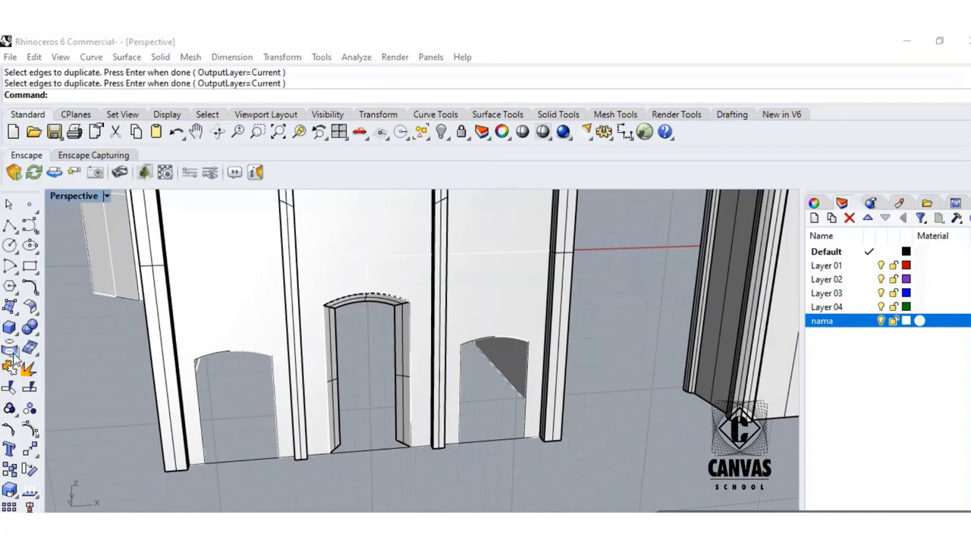
pyautogui.click(10, 348)
pyautogui.click(71, 374)
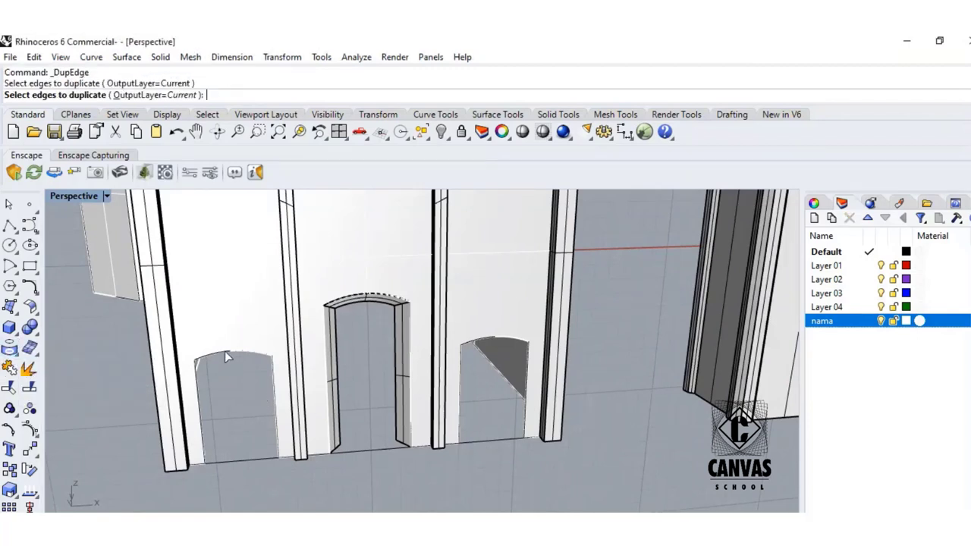
pyautogui.click(225, 352)
pyautogui.click(275, 419)
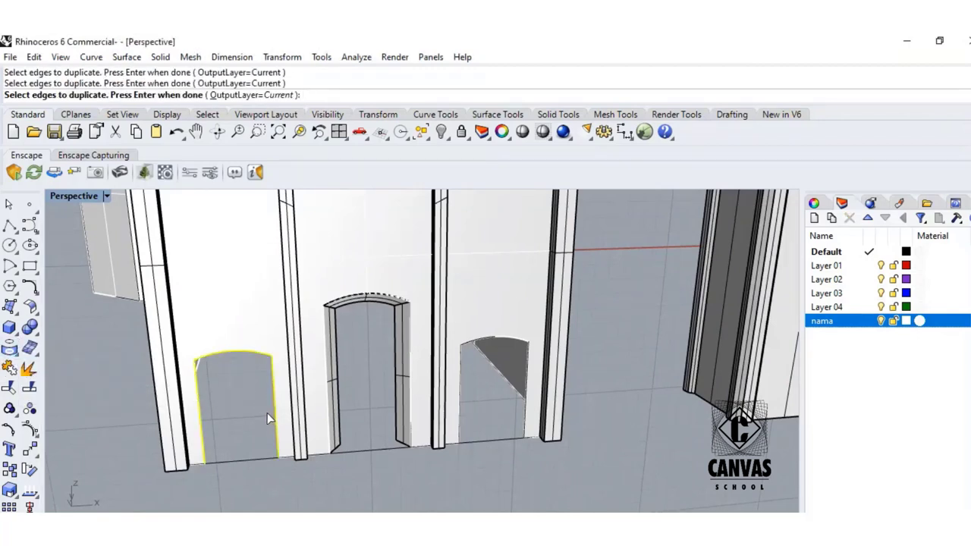
pyautogui.press('Return')
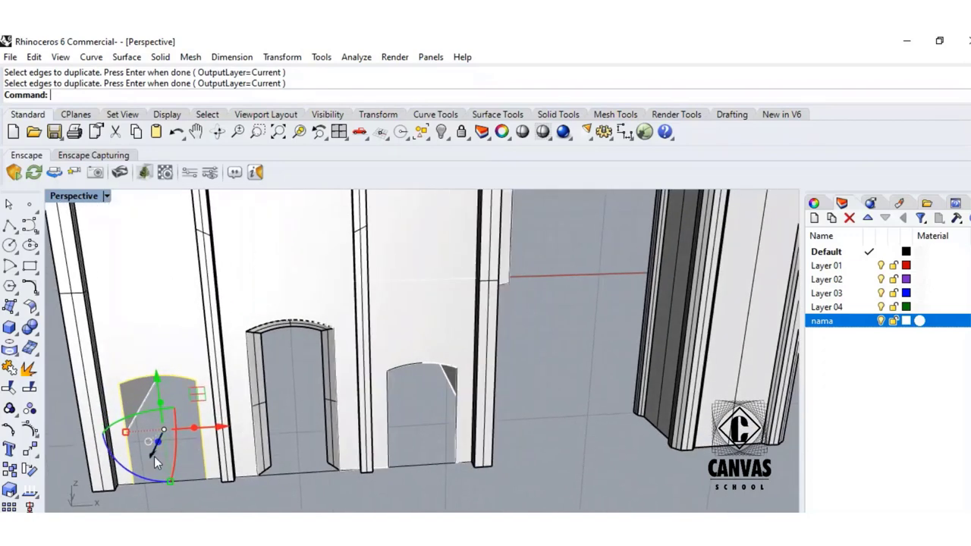
# - Offset the left opening's arched outline inward by 0.8 and move the inner curve back in depth behind the facade wall
pyautogui.moveTo(155, 452); pyautogui.dragTo(159, 449)
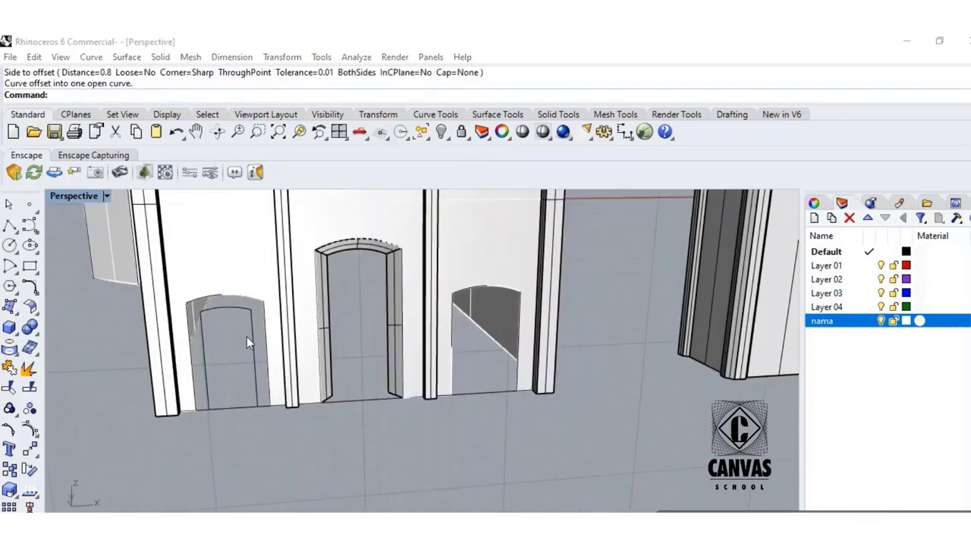
pyautogui.click(252, 338)
pyautogui.moveTo(231, 372); pyautogui.dragTo(190, 436, button='right')
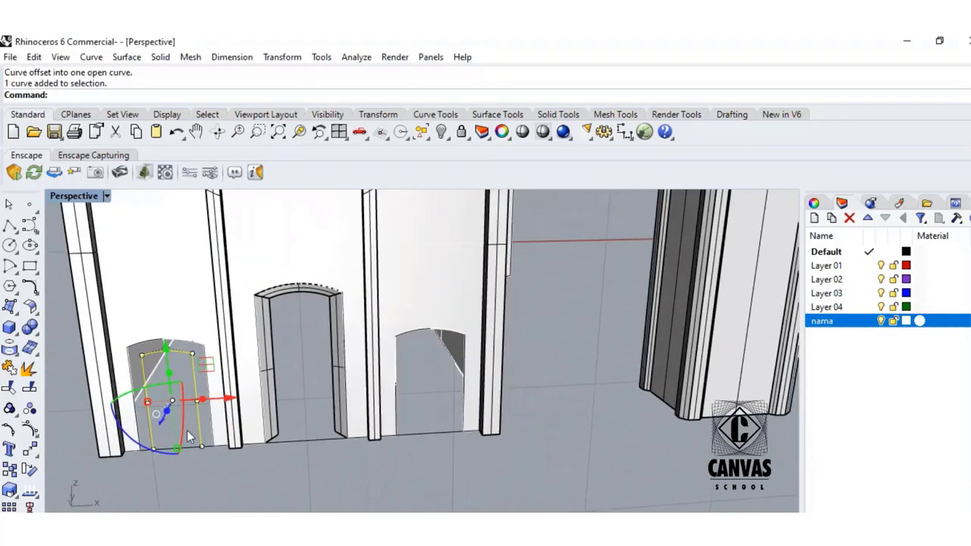
pyautogui.moveTo(161, 425); pyautogui.dragTo(161, 418)
pyautogui.click(162, 417)
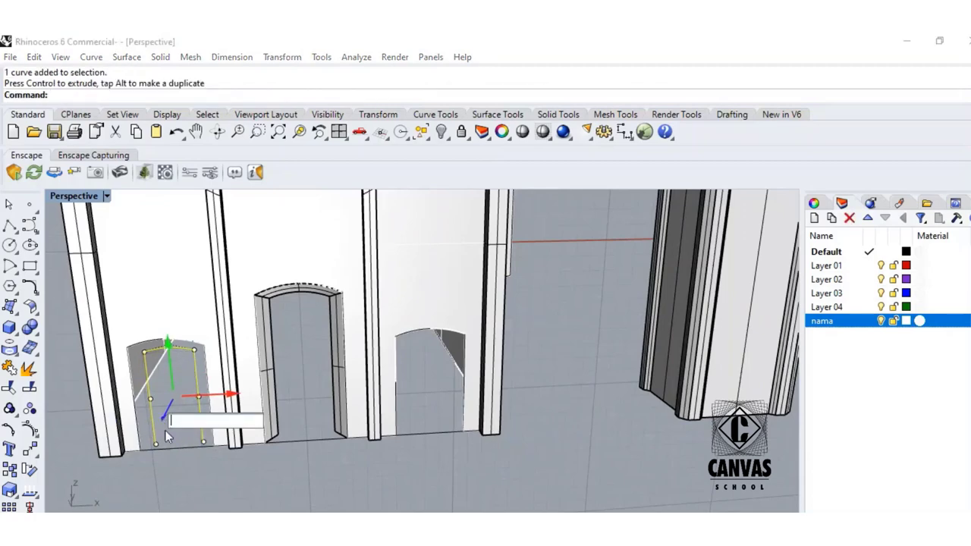
pyautogui.keyDown('shift'); pyautogui.moveTo(188, 459); pyautogui.dragTo(236, 464, button='right'); pyautogui.keyUp('shift')
pyautogui.click(236, 462)
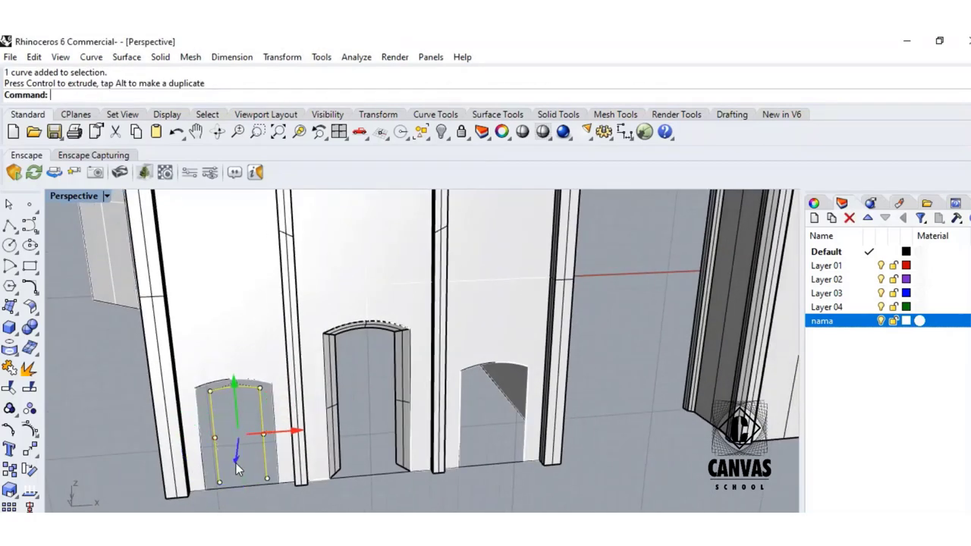
pyautogui.click(237, 510)
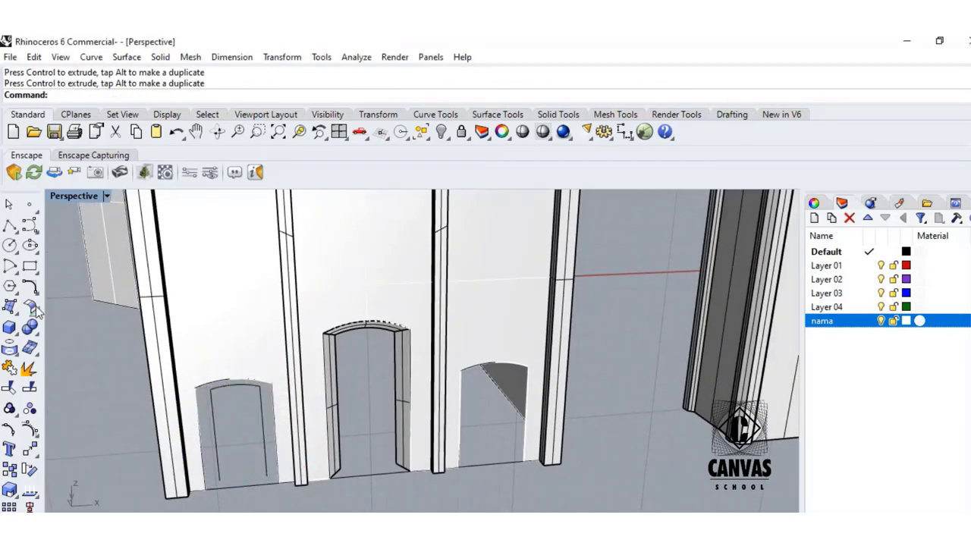
# - Draw a straight polyline about 1.17 m long joining the lower left ends of the left opening's outer and inner curves
pyautogui.click(10, 227)
pyautogui.click(206, 490)
pyautogui.click(219, 482)
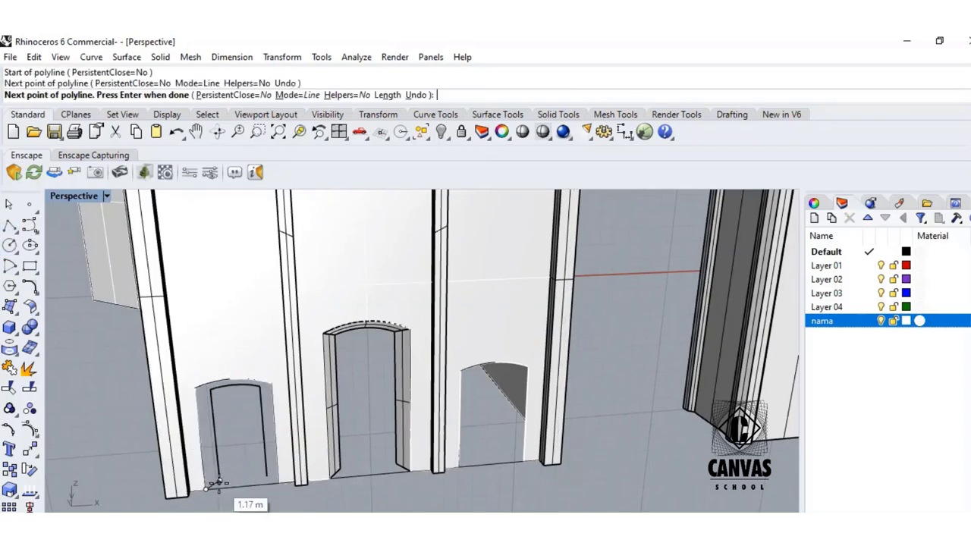
pyautogui.press('Return')
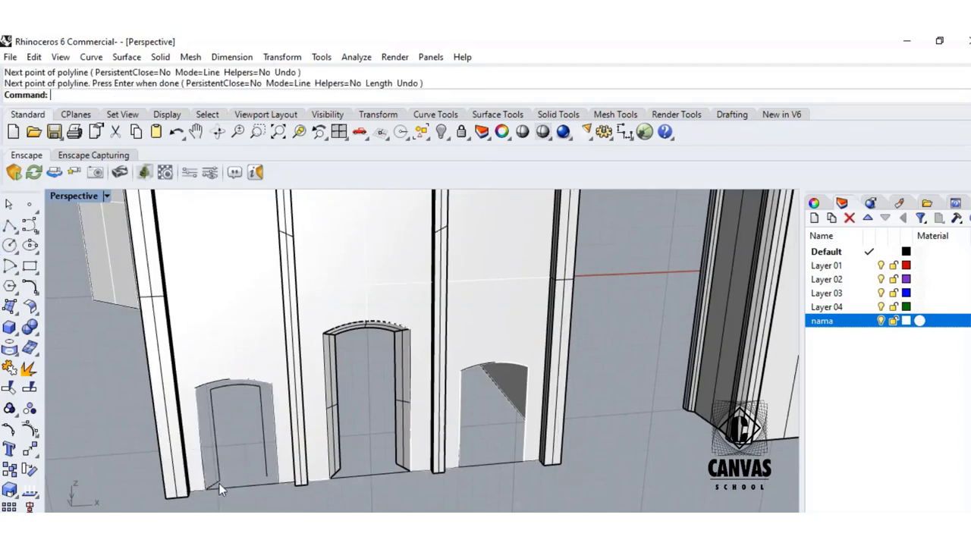
pyautogui.click(12, 307)
pyautogui.click(131, 356)
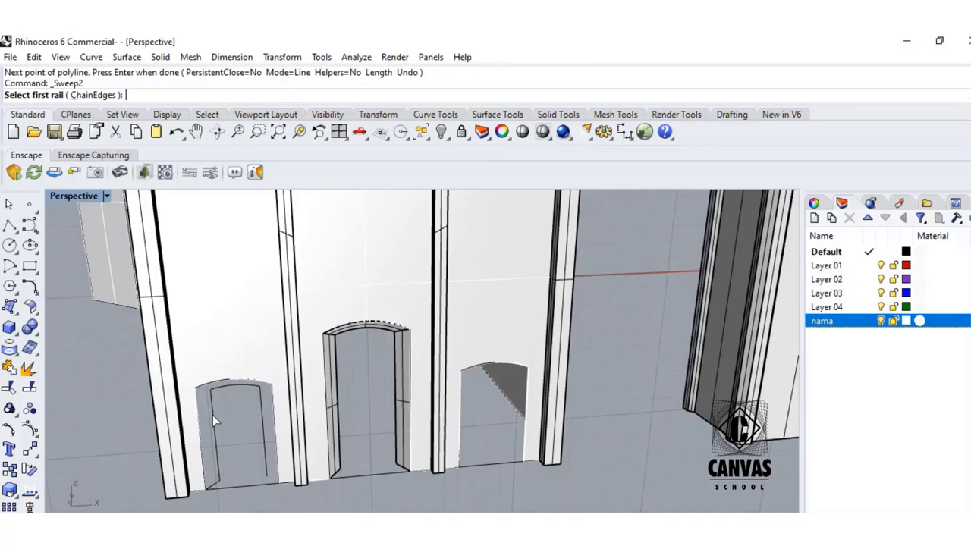
pyautogui.click(204, 425)
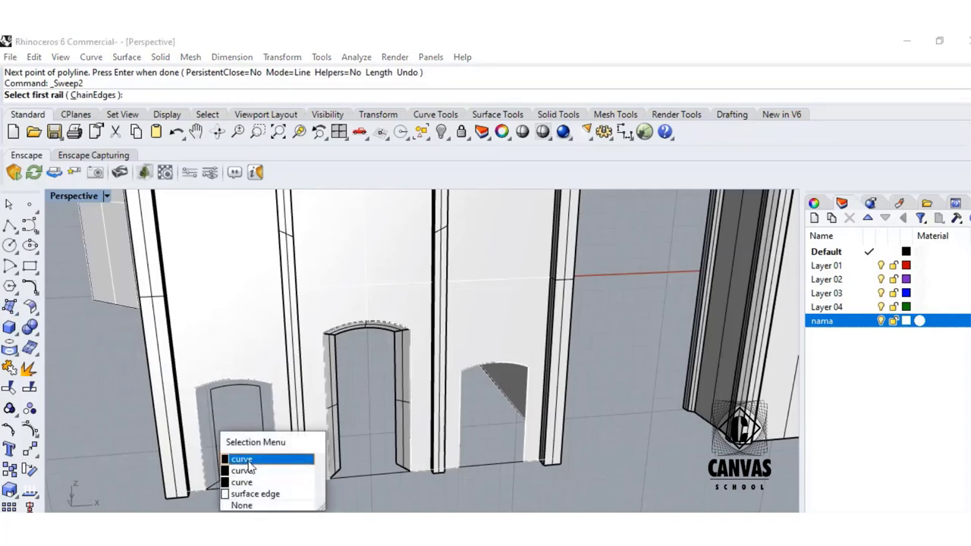
pyautogui.click(244, 470)
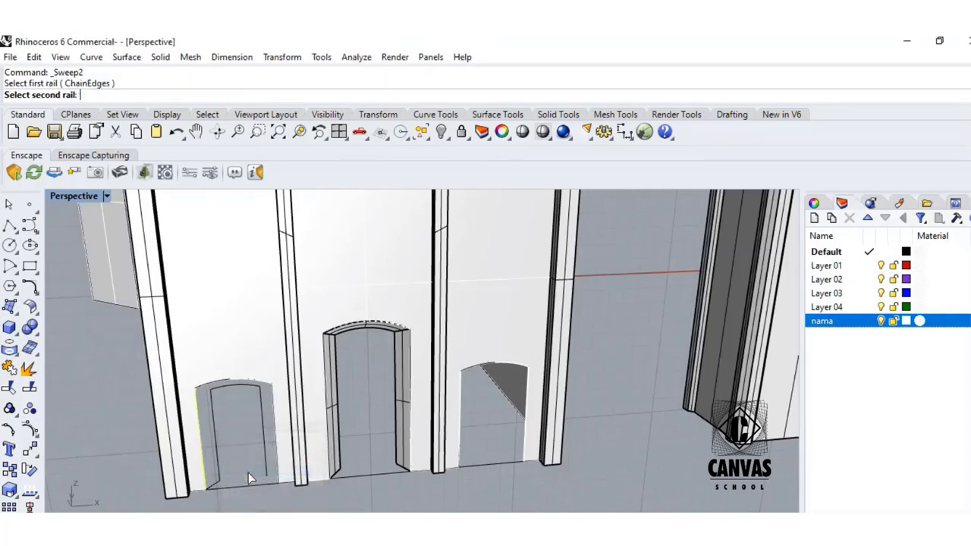
pyautogui.click(216, 432)
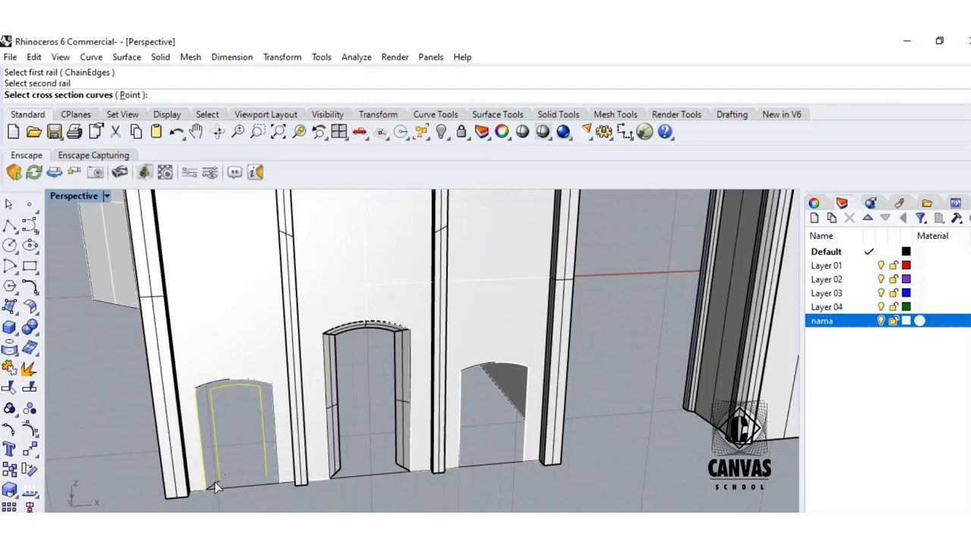
pyautogui.press('Escape')
# - Try to join the duplicated edge curves that outline the left opening
pyautogui.click(206, 382)
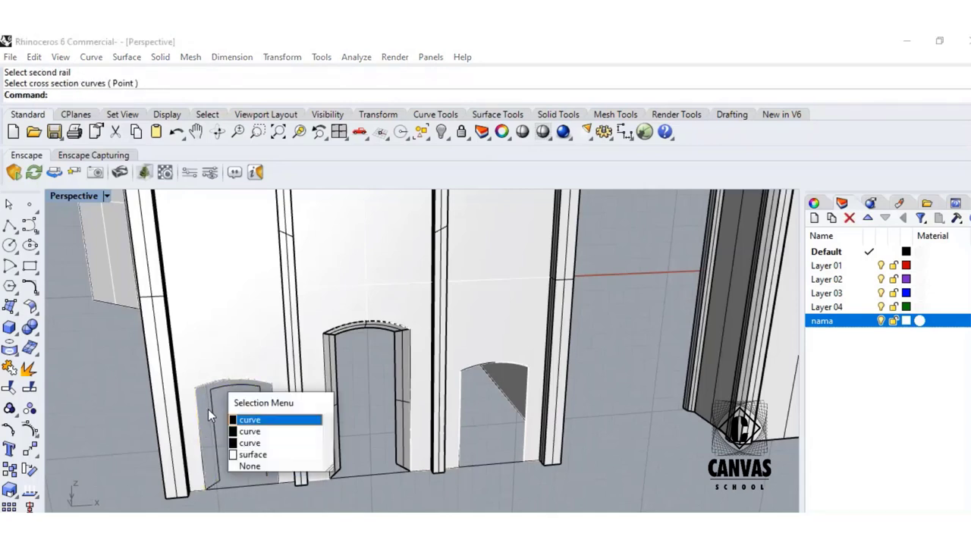
pyautogui.press('Return')
pyautogui.click(9, 368)
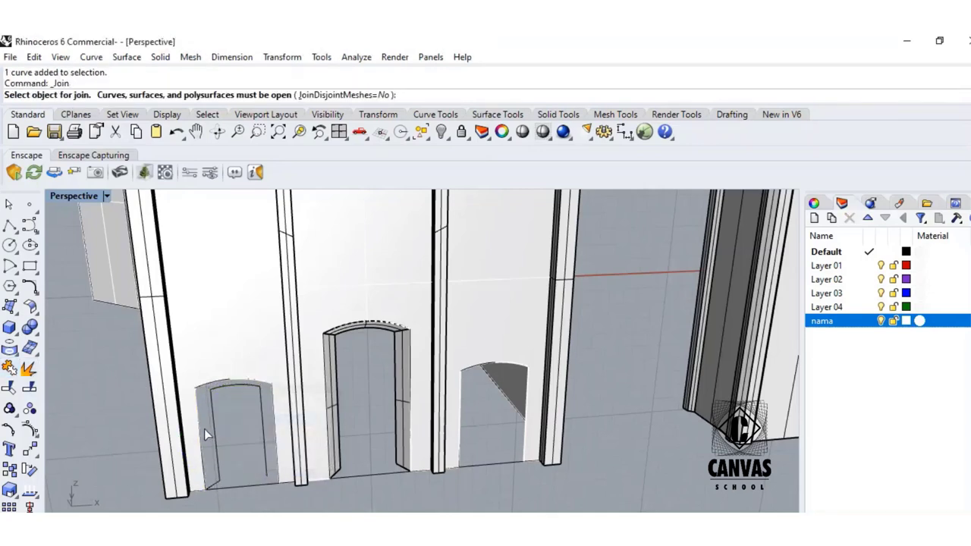
pyautogui.click(201, 429)
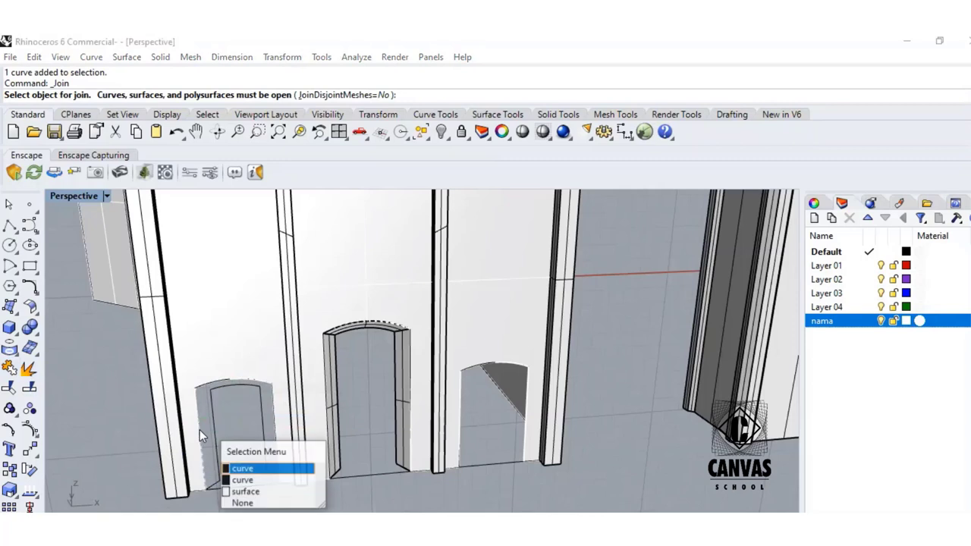
pyautogui.click(239, 480)
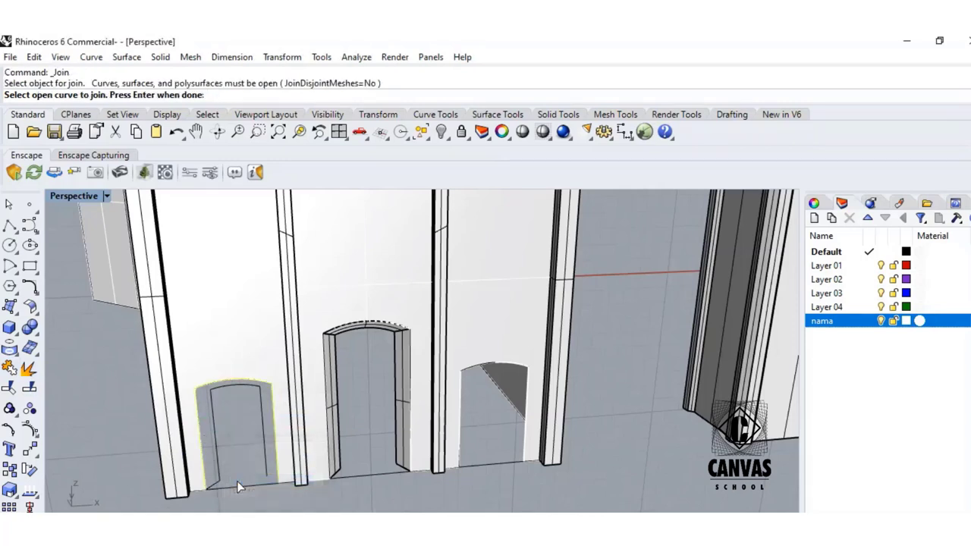
pyautogui.click(30, 351)
# - Create the left opening's splayed frame with Sweep2, using the outer and inner arched curves as rails and the short line as cross section
pyautogui.click(10, 308)
pyautogui.click(133, 358)
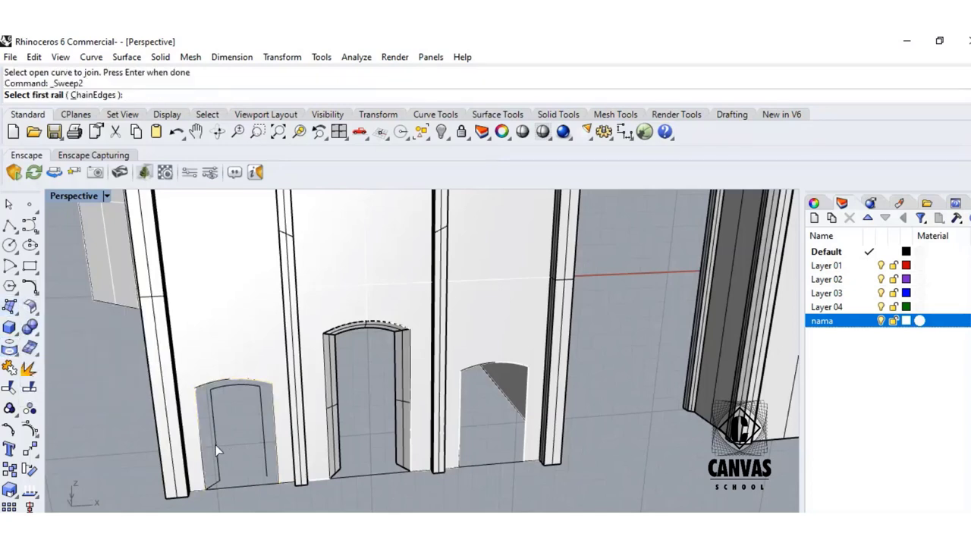
pyautogui.click(200, 447)
pyautogui.click(242, 508)
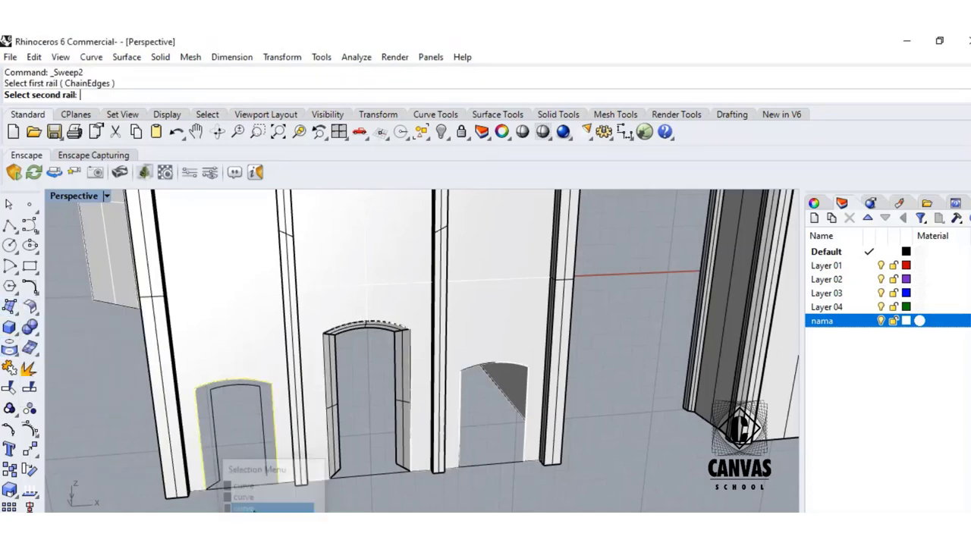
pyautogui.click(223, 471)
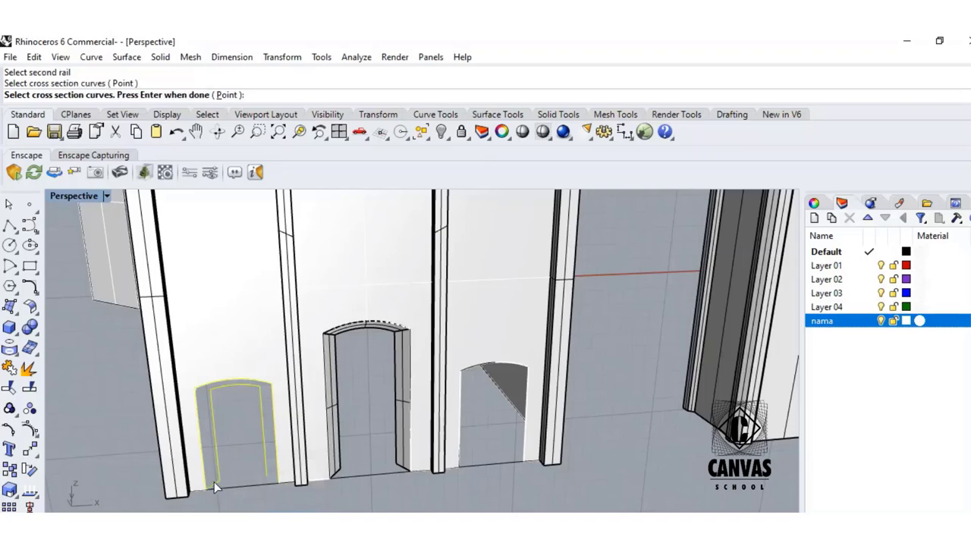
pyautogui.press('Return')
pyautogui.click(327, 454)
# - Duplicate the arched edge and both vertical edges of the right opening as curves
pyautogui.moveTo(251, 459)
pyautogui.mouseDown(button='right')
pyautogui.moveTo(257, 443)
pyautogui.moveTo(241, 453)
pyautogui.mouseUp(button='right')
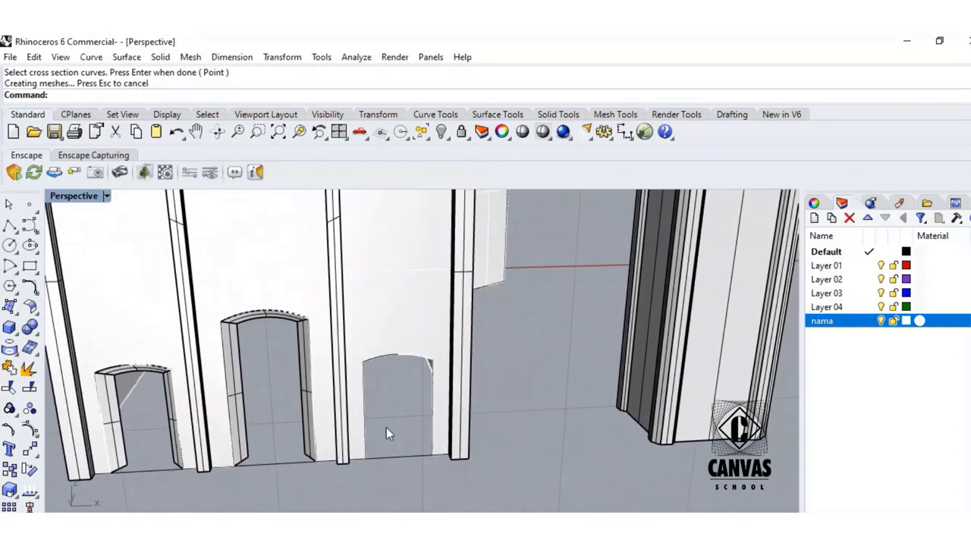
pyautogui.click(15, 353)
pyautogui.click(73, 356)
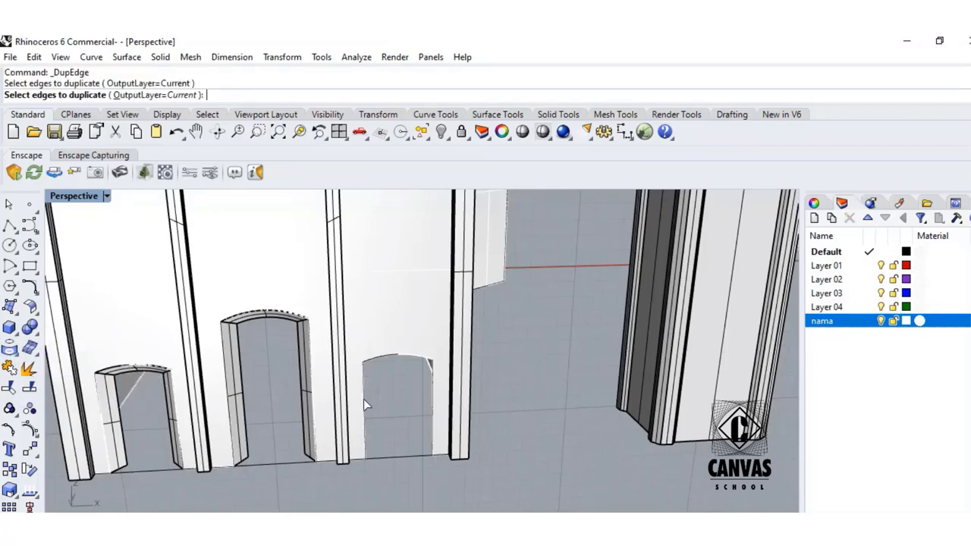
pyautogui.click(364, 410)
pyautogui.click(413, 357)
pyautogui.click(432, 421)
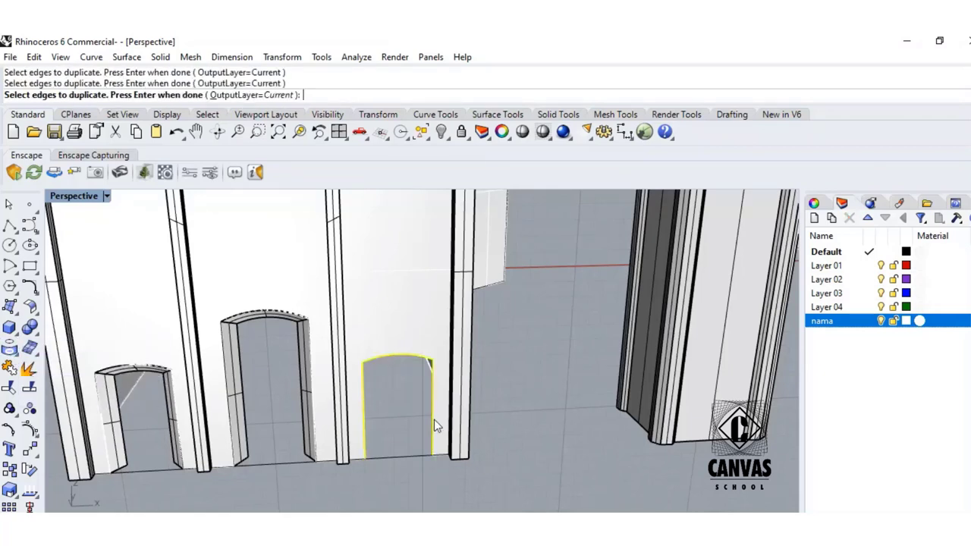
pyautogui.press('Return')
pyautogui.press('Return')
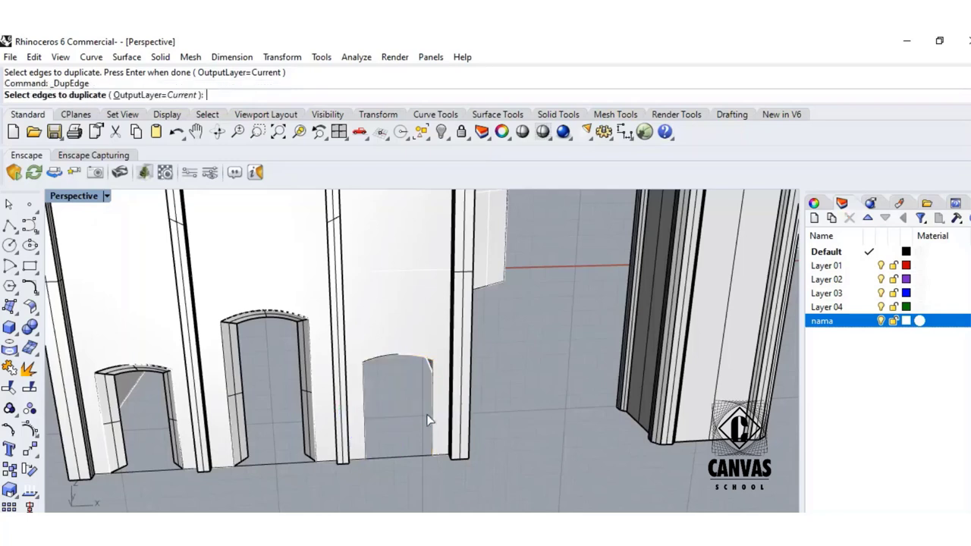
pyautogui.click(455, 436)
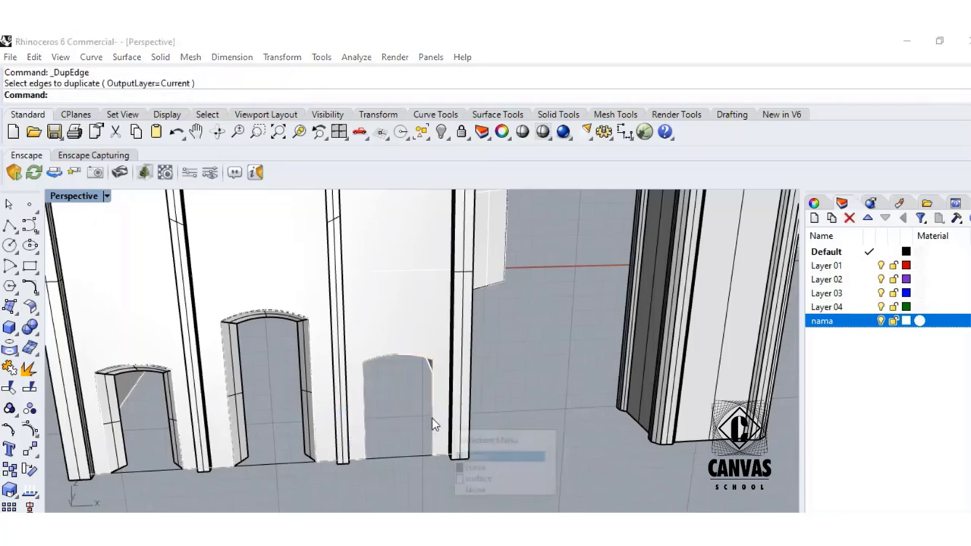
pyautogui.click(460, 471)
pyautogui.press('Escape')
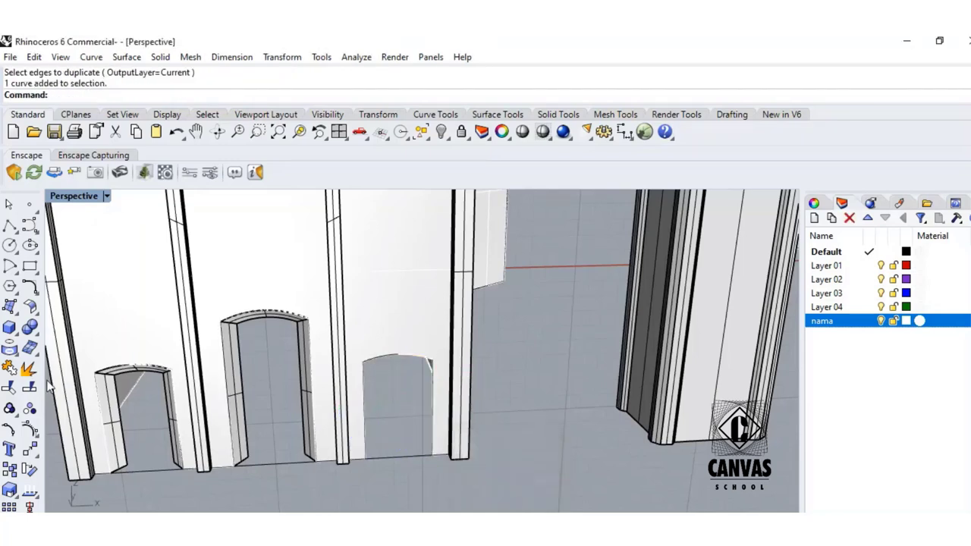
# - Join the right opening's two vertical curves and arched curve into one open curve
pyautogui.click(10, 368)
pyautogui.click(368, 397)
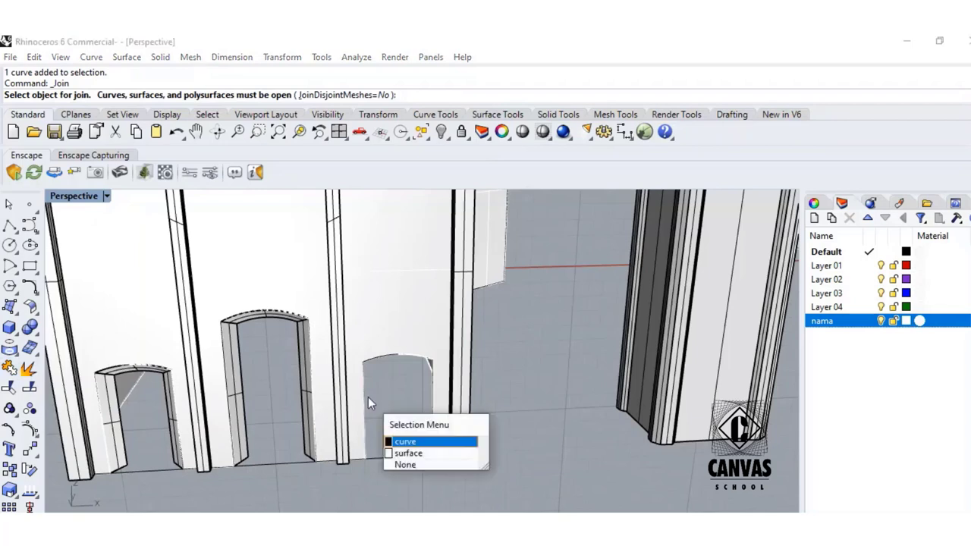
pyautogui.click(410, 440)
pyautogui.click(398, 357)
pyautogui.click(438, 396)
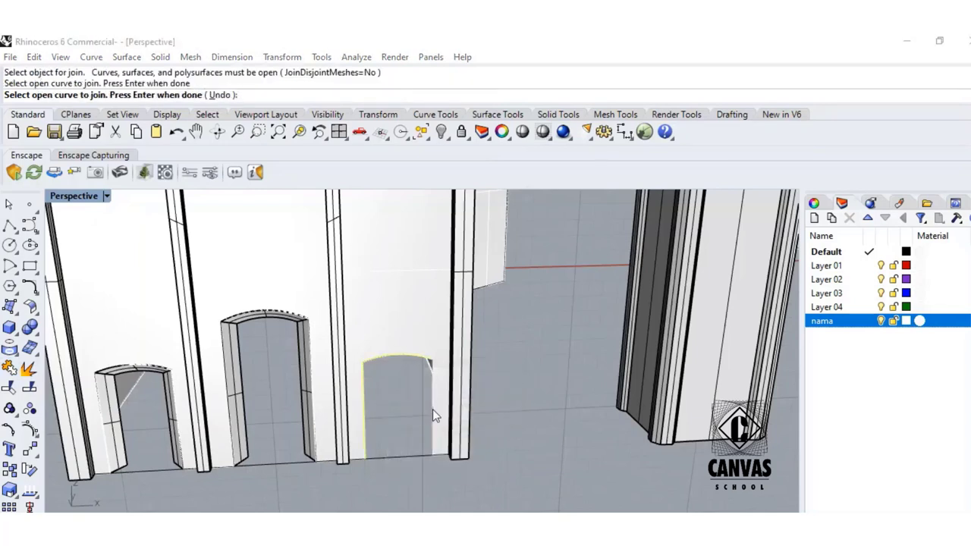
pyautogui.click(433, 412)
pyautogui.click(467, 447)
pyautogui.press('Return')
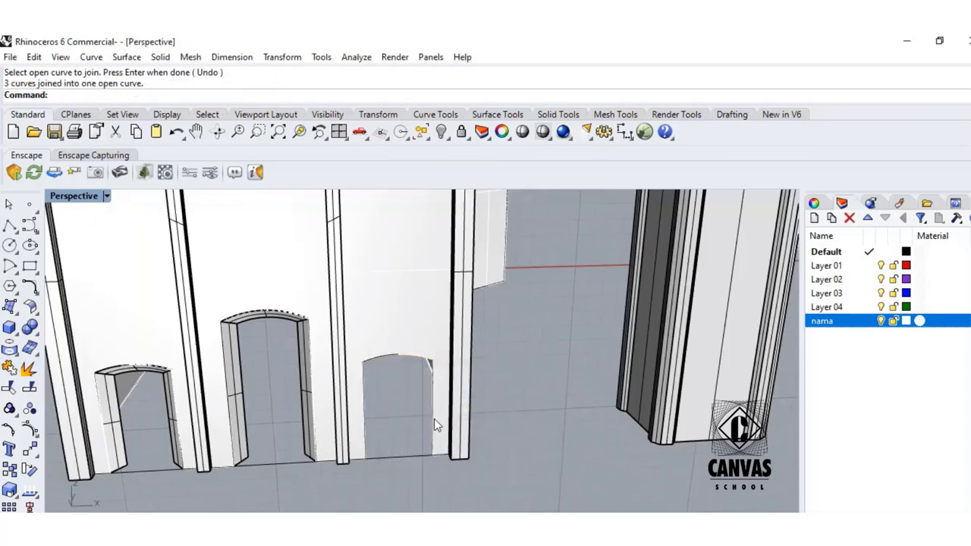
# - Try to offset the right opening's joined outline inward by 0.8, and undo the join of its curves
pyautogui.click(430, 417)
pyautogui.click(472, 465)
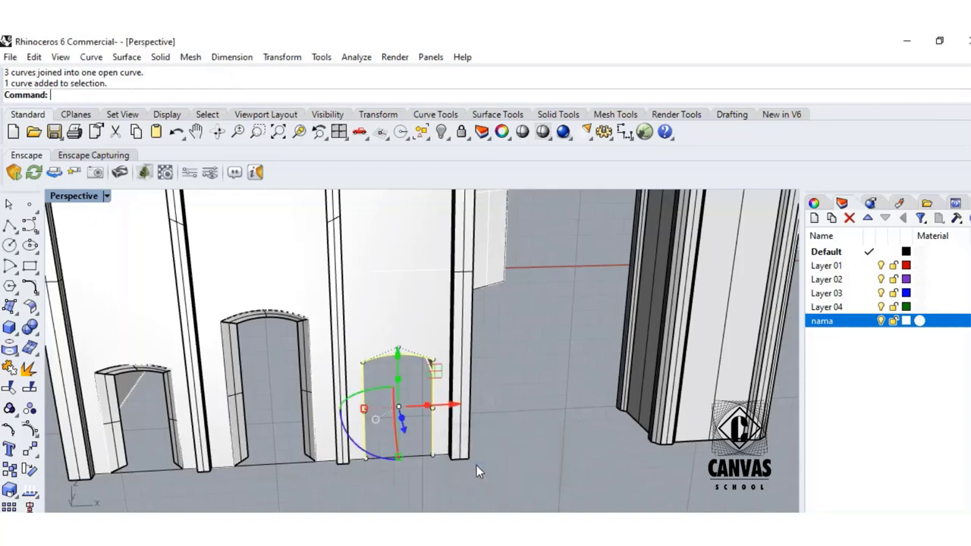
pyautogui.write('Offset')
pyautogui.press('Return')
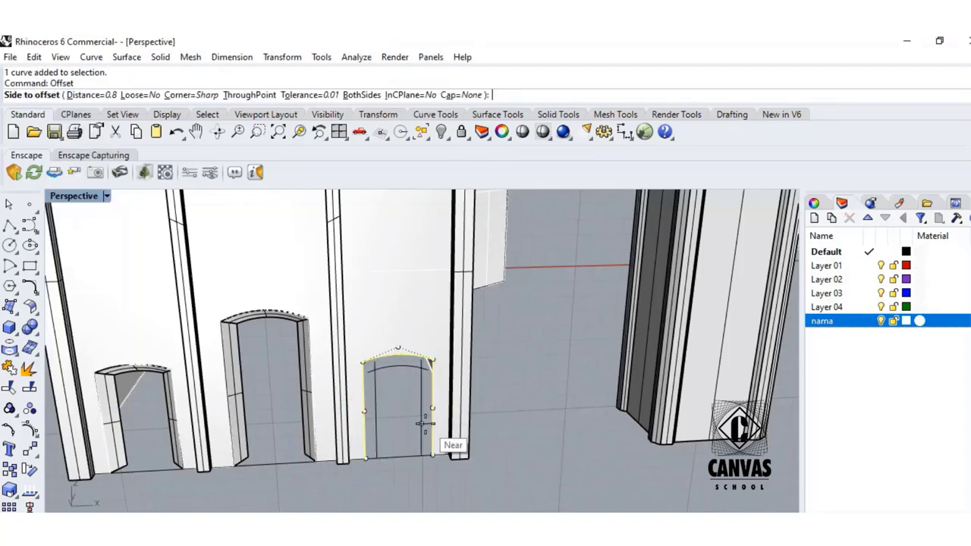
pyautogui.click(421, 413)
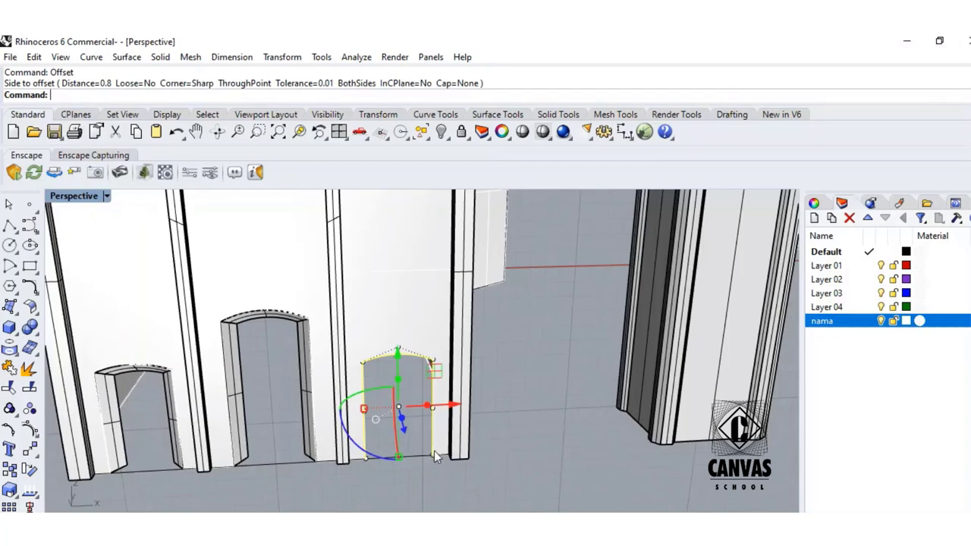
pyautogui.press('Escape')
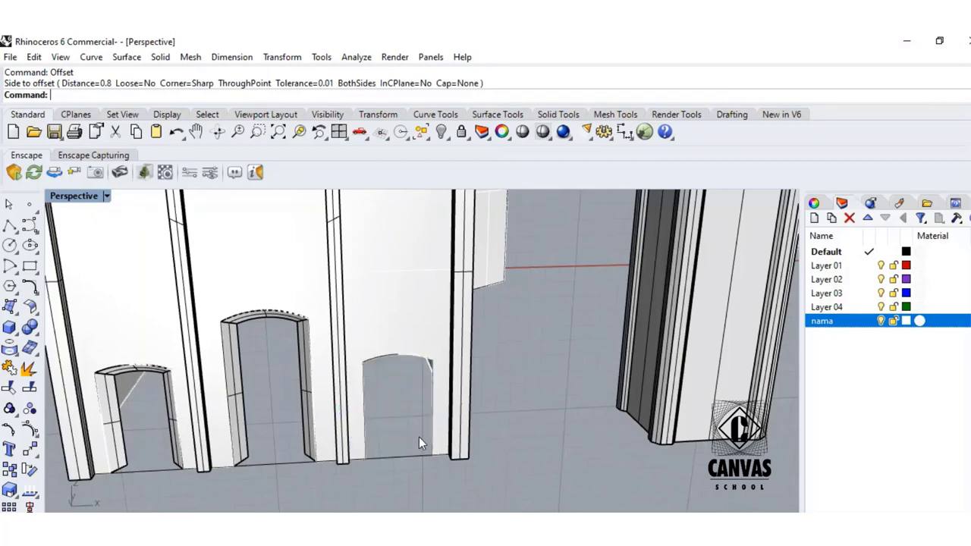
pyautogui.click(176, 132)
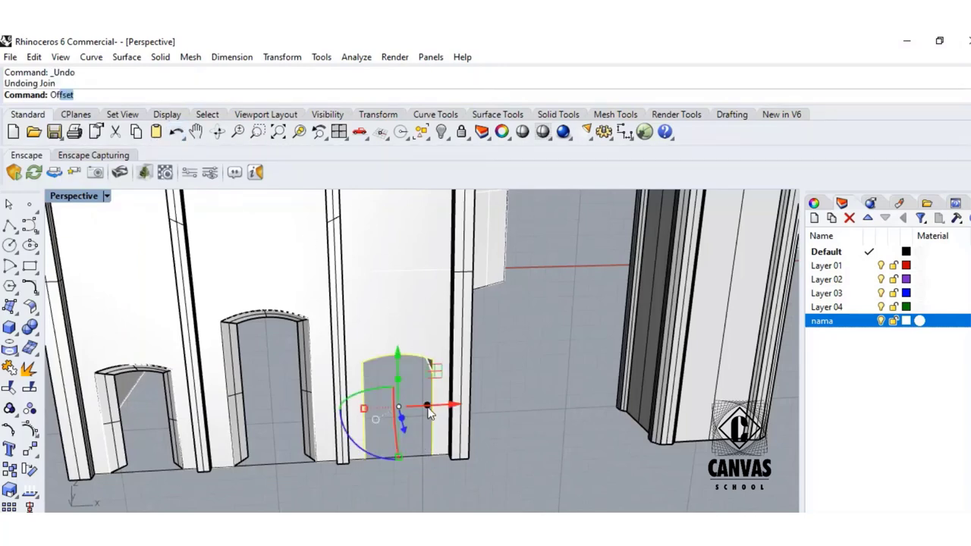
pyautogui.press('Return')
pyautogui.click(383, 358)
pyautogui.click(421, 402)
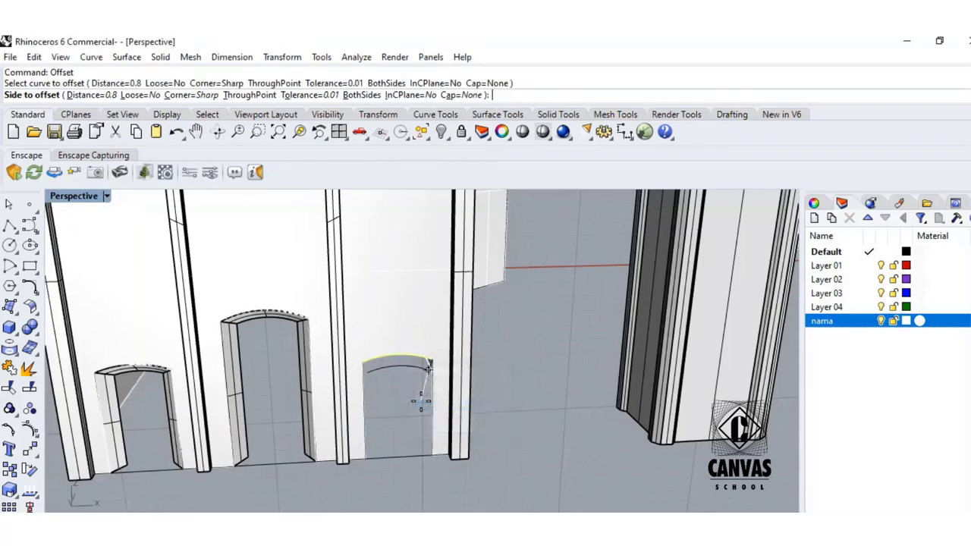
pyautogui.click(421, 403)
pyautogui.press('Return')
pyautogui.click(423, 366)
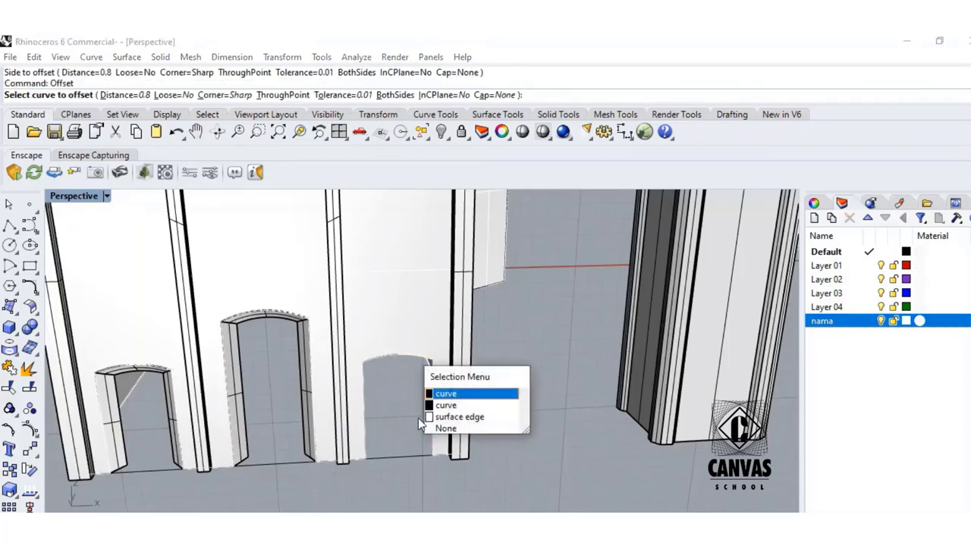
pyautogui.click(443, 403)
pyautogui.click(415, 408)
pyautogui.press('Return')
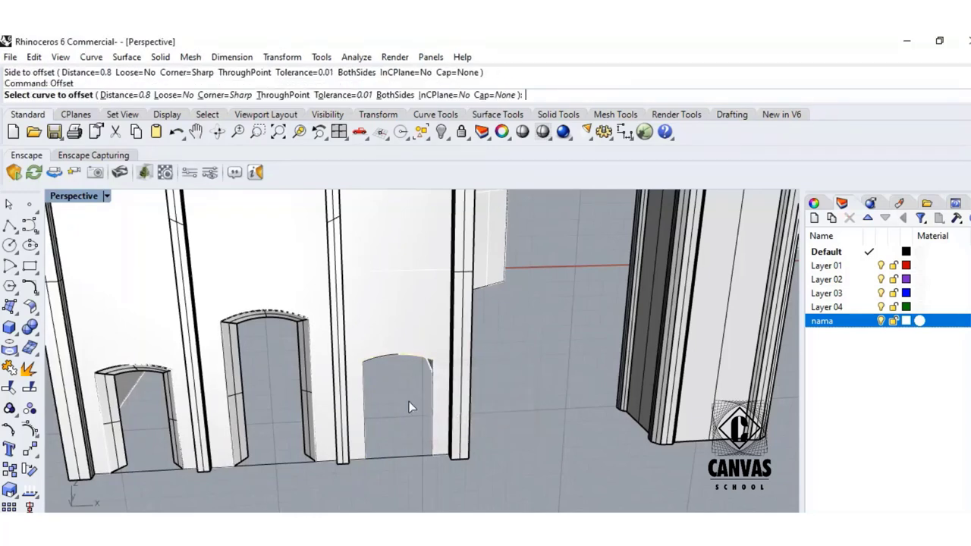
pyautogui.press('Escape')
# - Join the right opening's arched curve and two vertical curves into one open curve again
pyautogui.moveTo(410, 416); pyautogui.dragTo(399, 408, button='right')
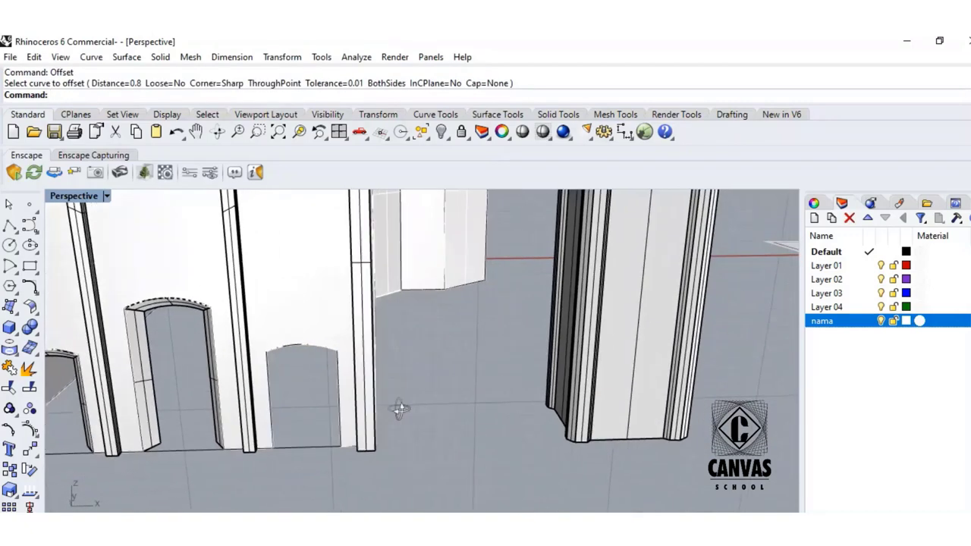
pyautogui.click(271, 405)
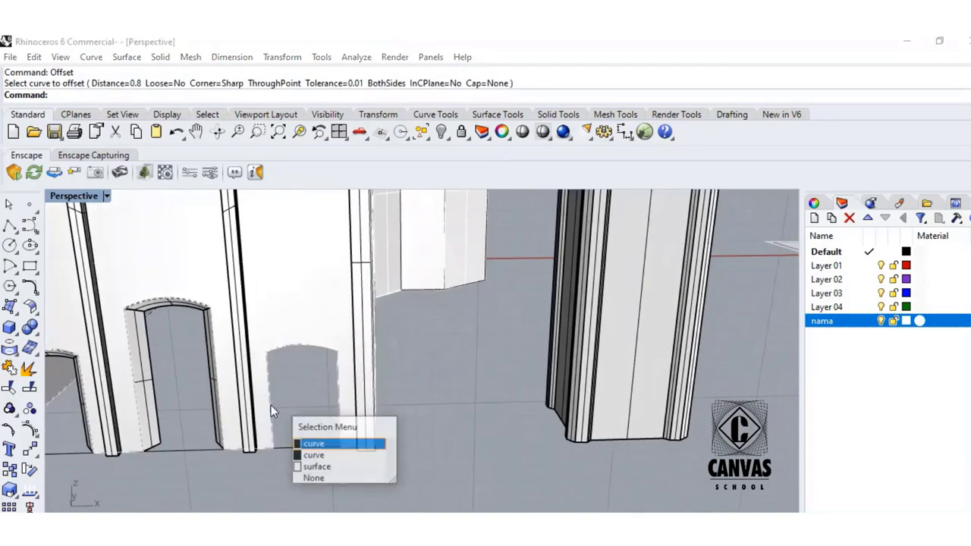
pyautogui.click(313, 455)
pyautogui.press('Escape')
pyautogui.click(9, 370)
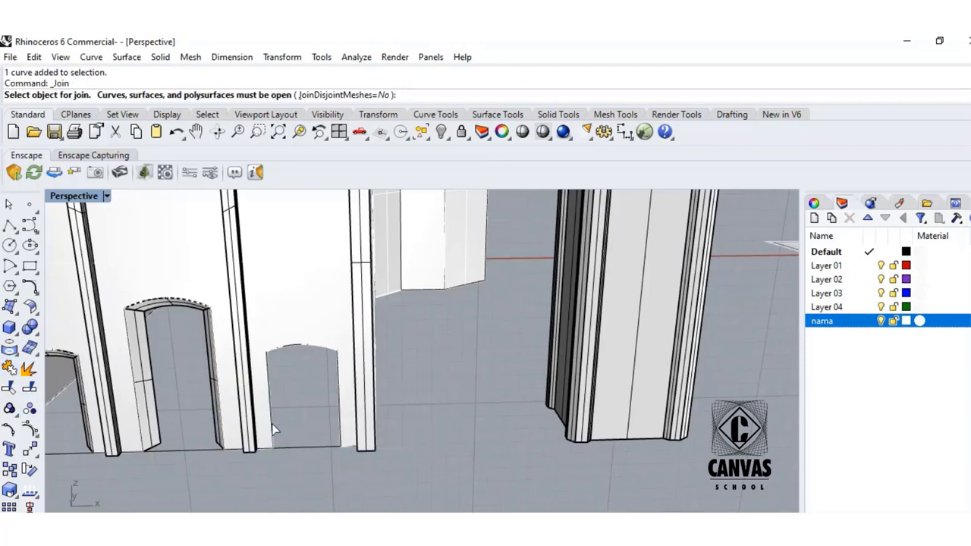
pyautogui.click(272, 423)
pyautogui.click(334, 461)
pyautogui.click(296, 349)
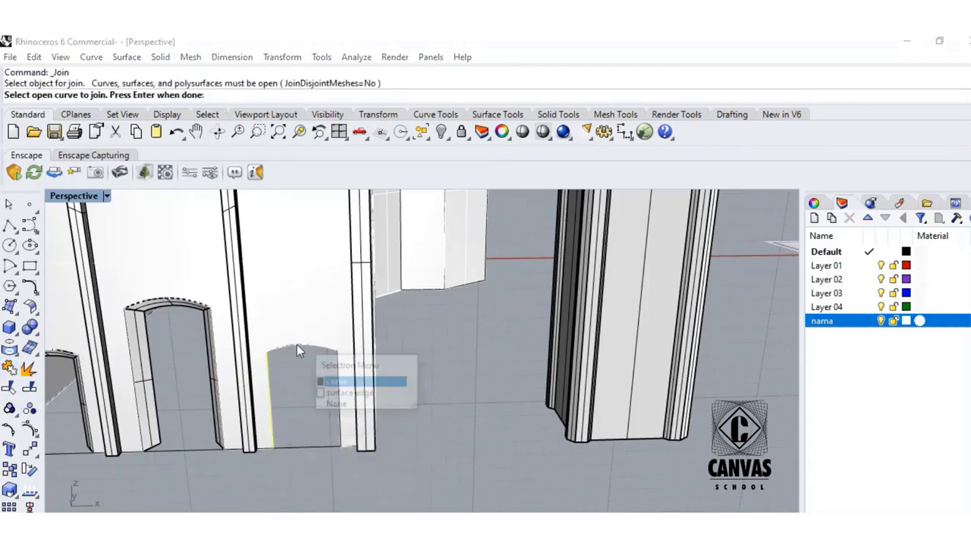
pyautogui.click(357, 381)
pyautogui.click(334, 395)
pyautogui.click(372, 432)
pyautogui.press('Return')
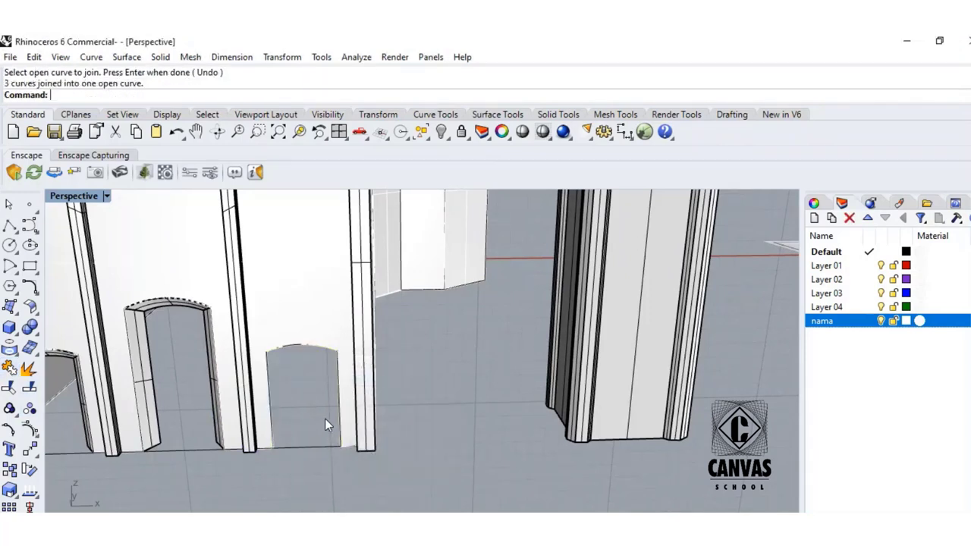
# - Offset the right opening's joined outline inward by 0.8
pyautogui.click(341, 424)
pyautogui.click(377, 469)
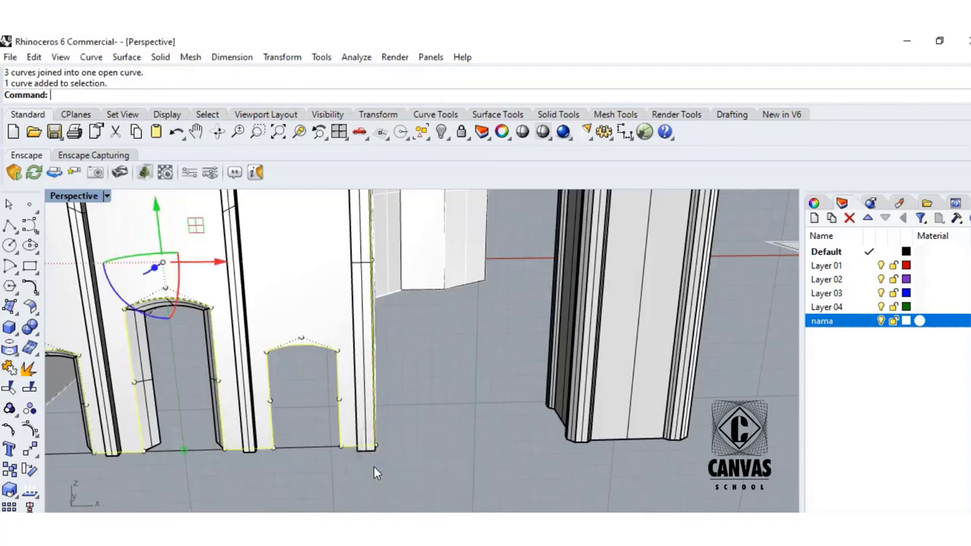
pyautogui.click(319, 348)
pyautogui.click(365, 395)
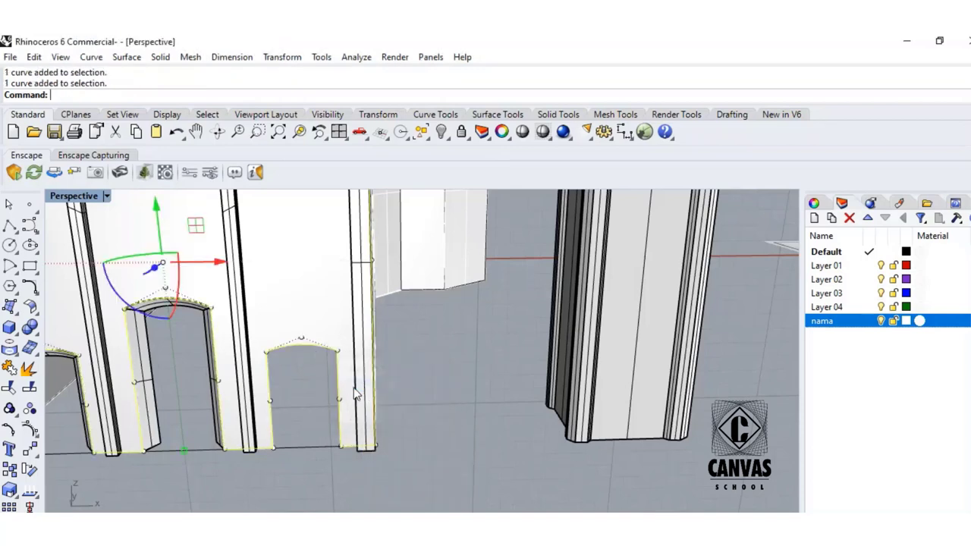
pyautogui.click(317, 354)
pyautogui.click(359, 396)
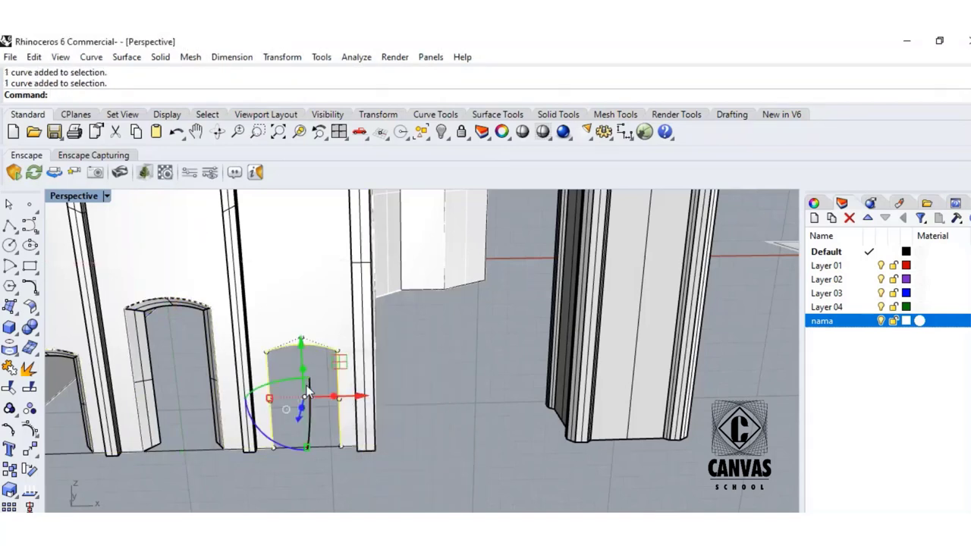
pyautogui.press('Return')
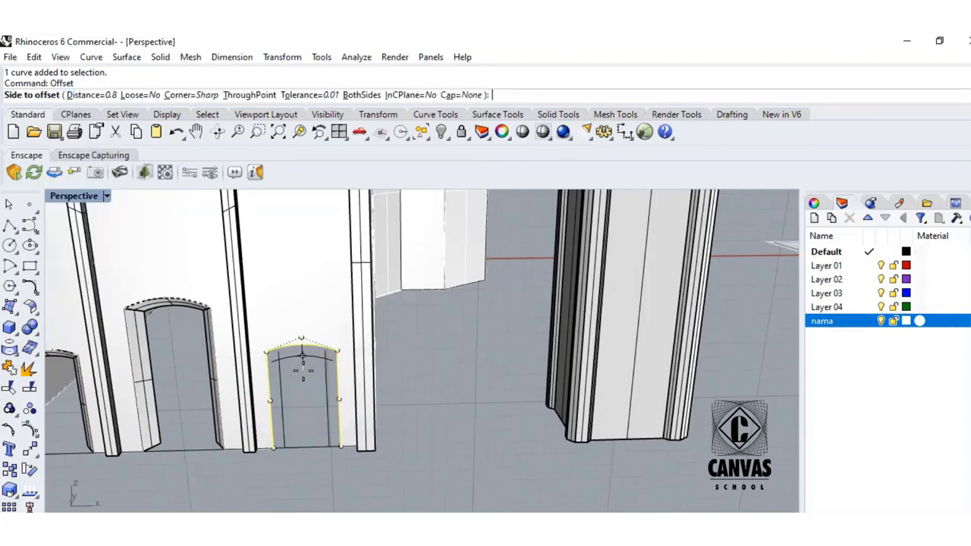
pyautogui.click(304, 371)
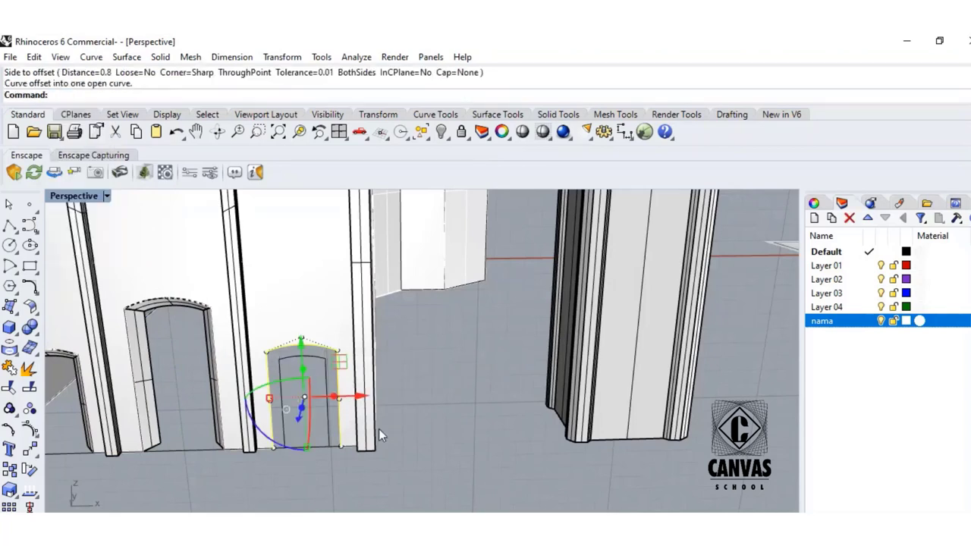
# - Move the right opening's inner offset curve back behind the wall face to set the frame's recess
pyautogui.click(323, 425)
pyautogui.scroll(4, 307, 425)
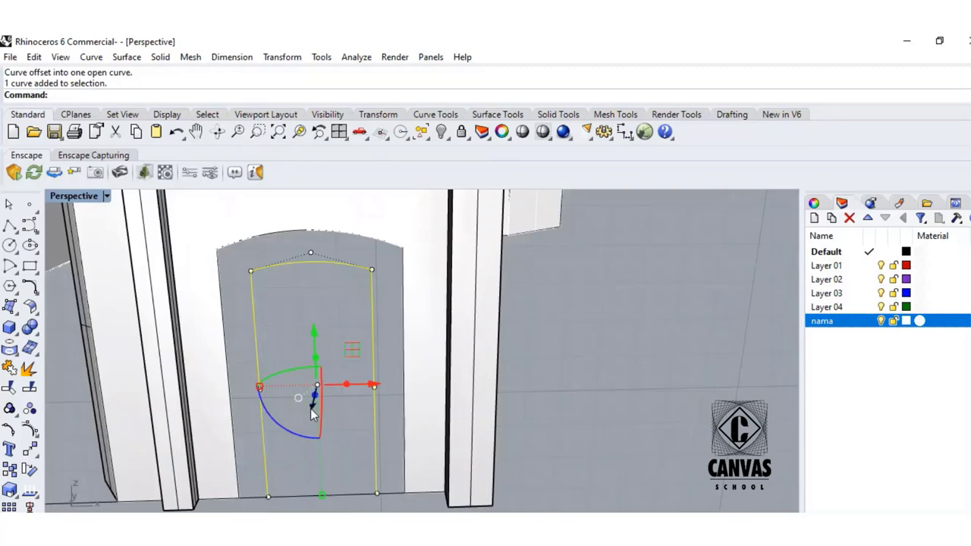
pyautogui.moveTo(313, 413); pyautogui.dragTo(342, 408)
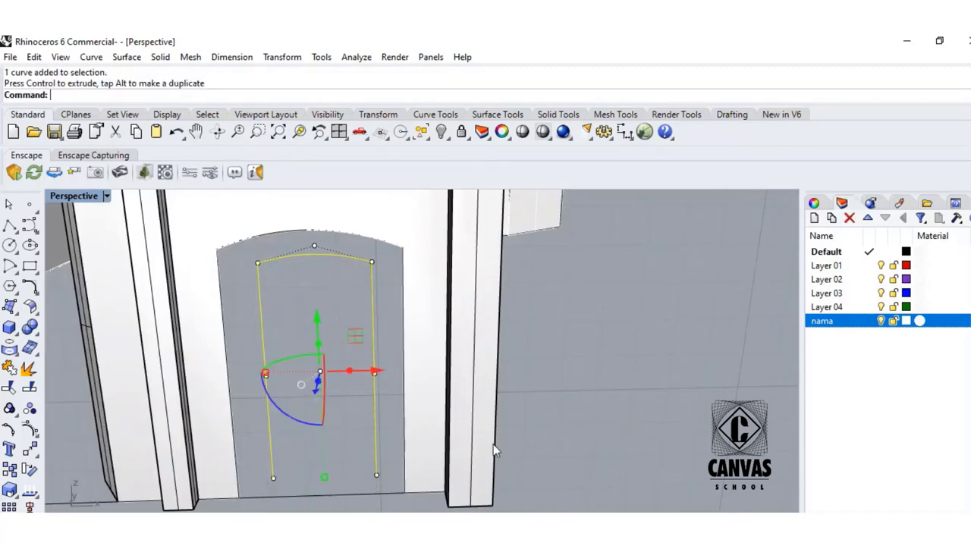
pyautogui.click(525, 435)
# - Draw a line from the right opening's lower-left corner to the lower-left end of the recessed inner curve
pyautogui.scroll(-5, 296, 421)
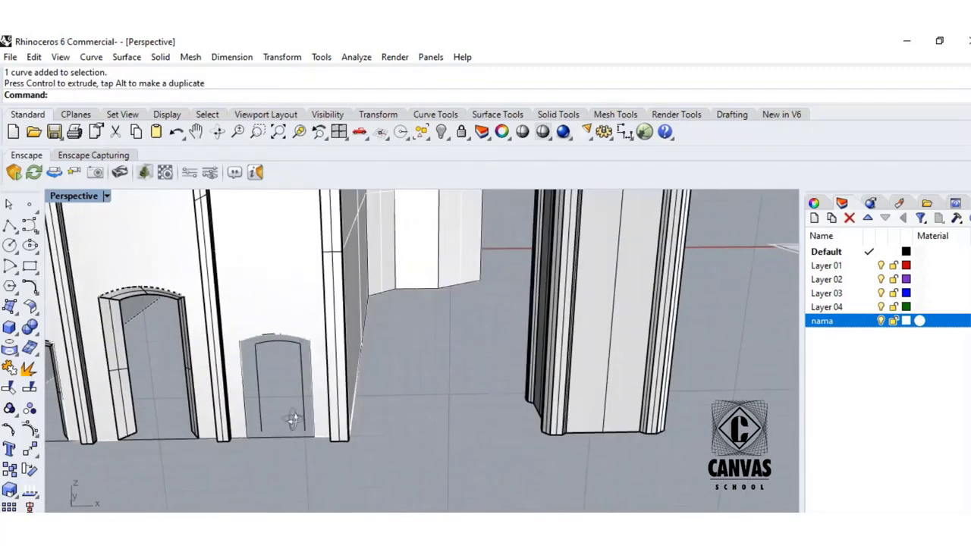
pyautogui.click(9, 226)
pyautogui.scroll(3, 245, 428)
pyautogui.click(245, 466)
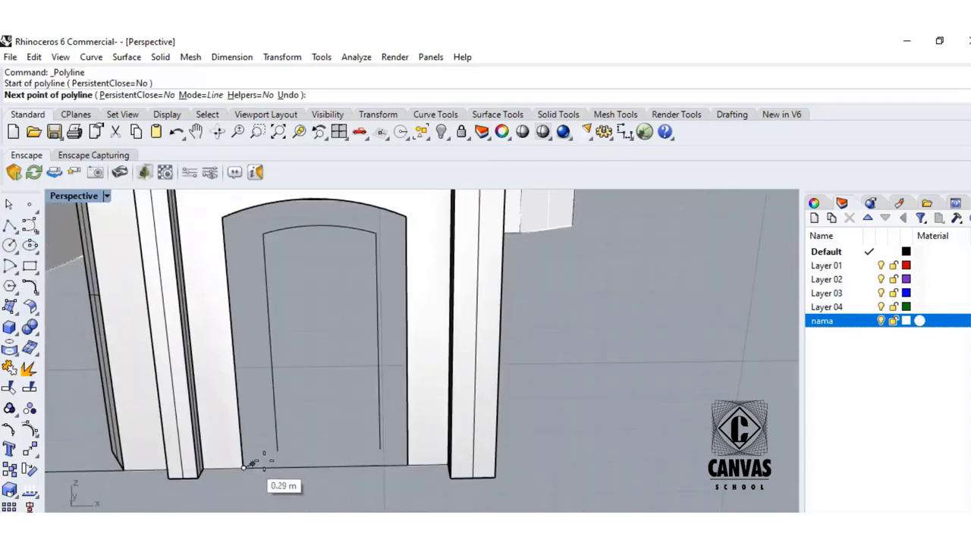
pyautogui.click(277, 449)
pyautogui.click(281, 445)
pyautogui.press('Return')
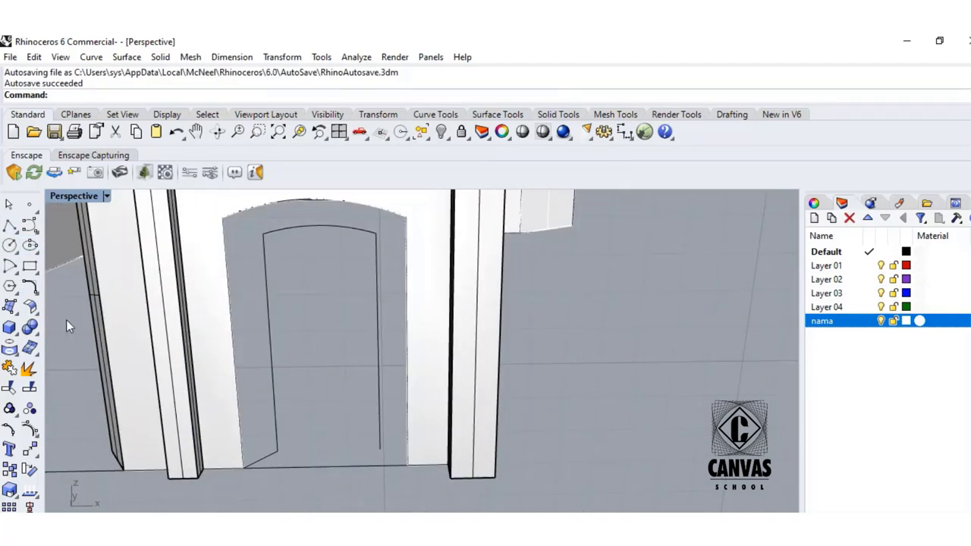
# - Create the right opening's splayed frame with Sweep2, using the outer and inner arched curves as rails and the short line as cross section
pyautogui.click(15, 310)
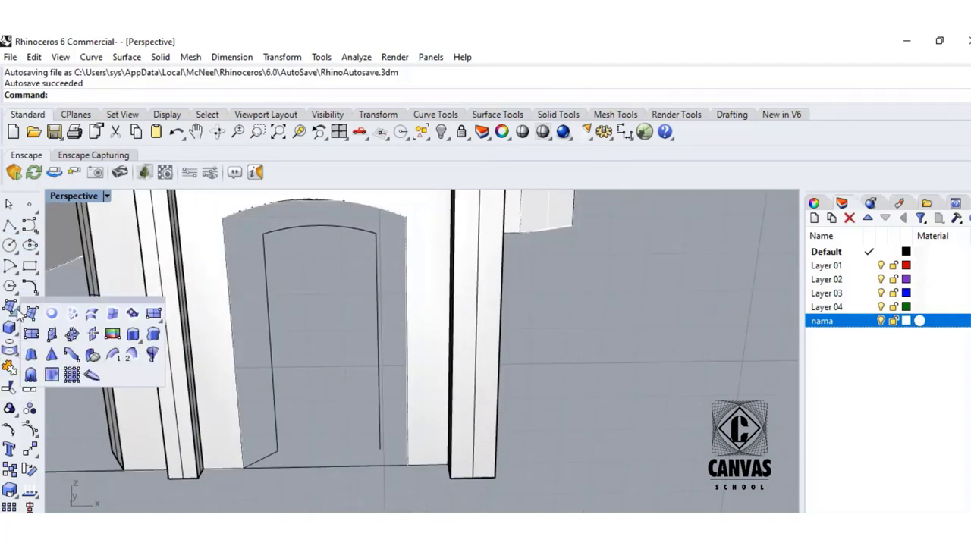
pyautogui.click(131, 356)
pyautogui.click(237, 397)
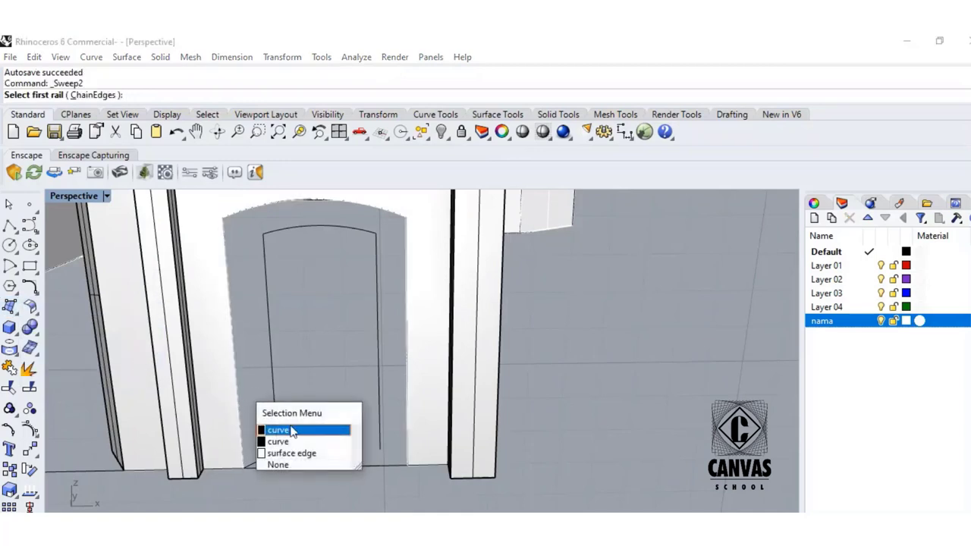
pyautogui.click(287, 426)
pyautogui.click(277, 403)
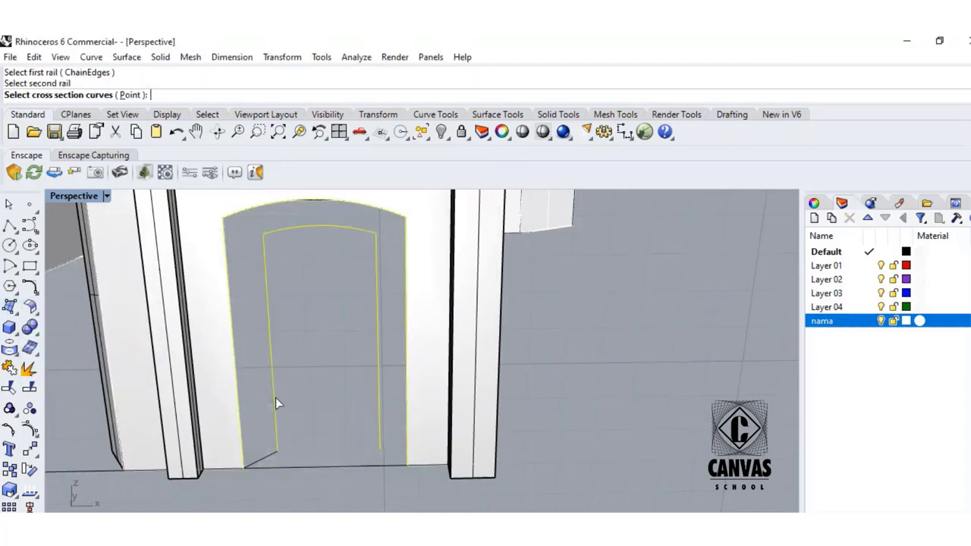
pyautogui.click(268, 460)
pyautogui.press('Return')
pyautogui.click(323, 450)
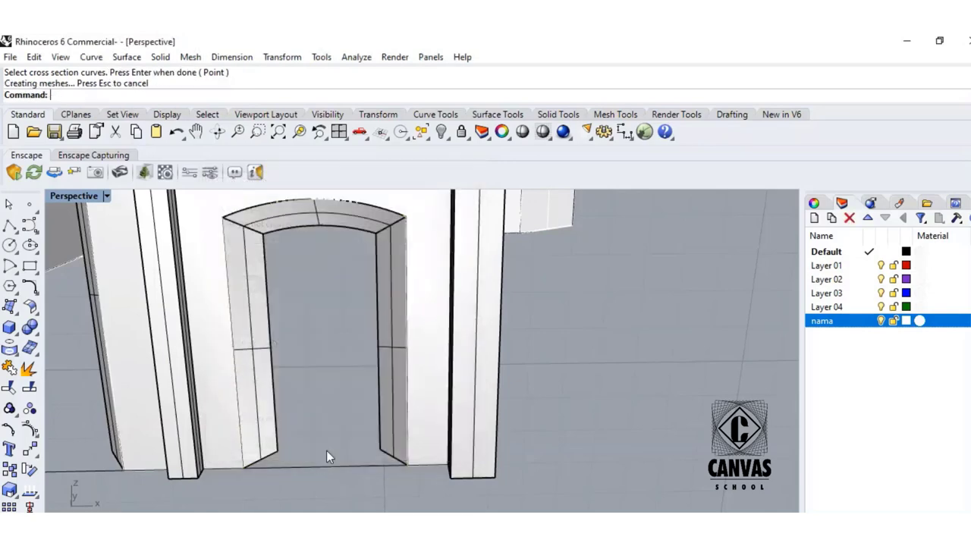
# - Draw a 3 m vertical line upward from the apex of the middle opening's arch
pyautogui.scroll(-3, 326, 451)
pyautogui.moveTo(318, 406); pyautogui.dragTo(334, 406, button='right')
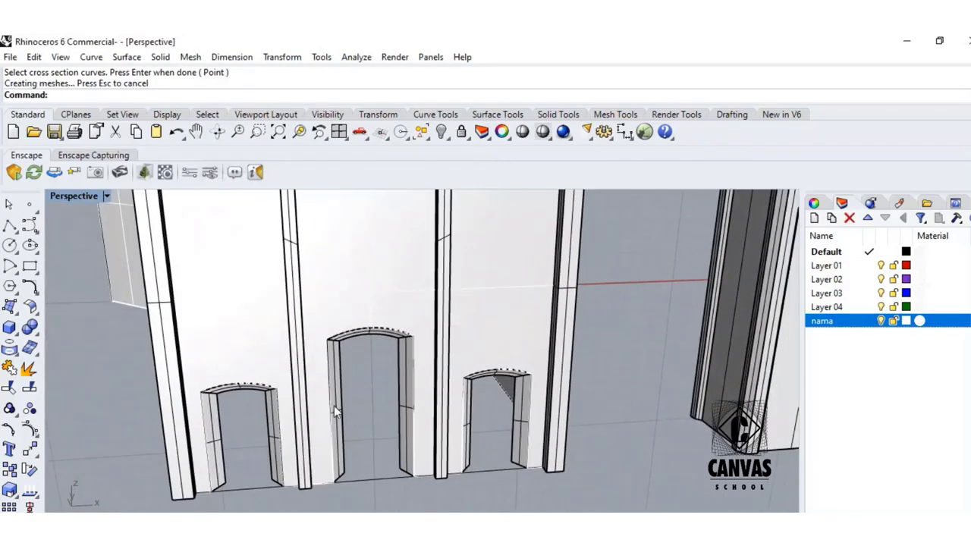
pyautogui.scroll(-5, 375, 449)
pyautogui.moveTo(376, 442); pyautogui.dragTo(375, 438, button='right')
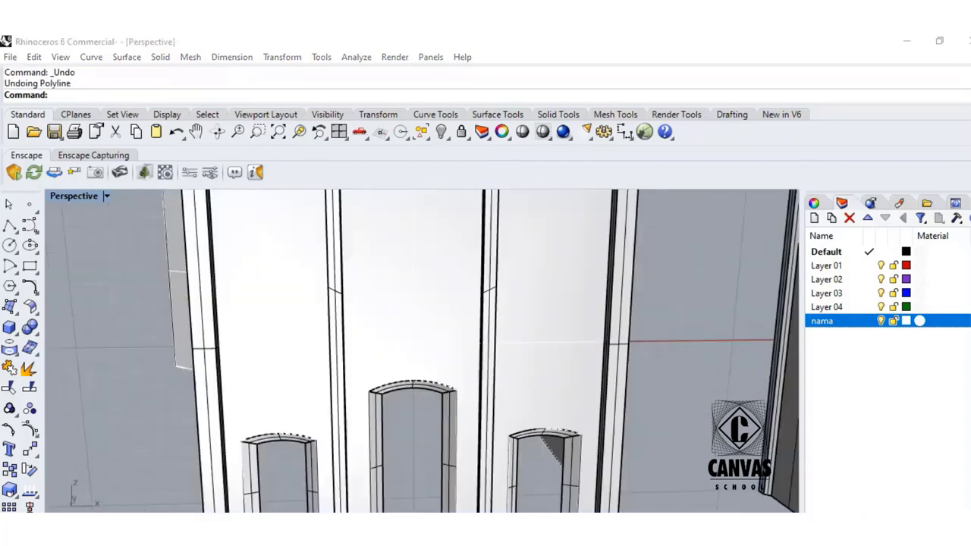
pyautogui.click(17, 230)
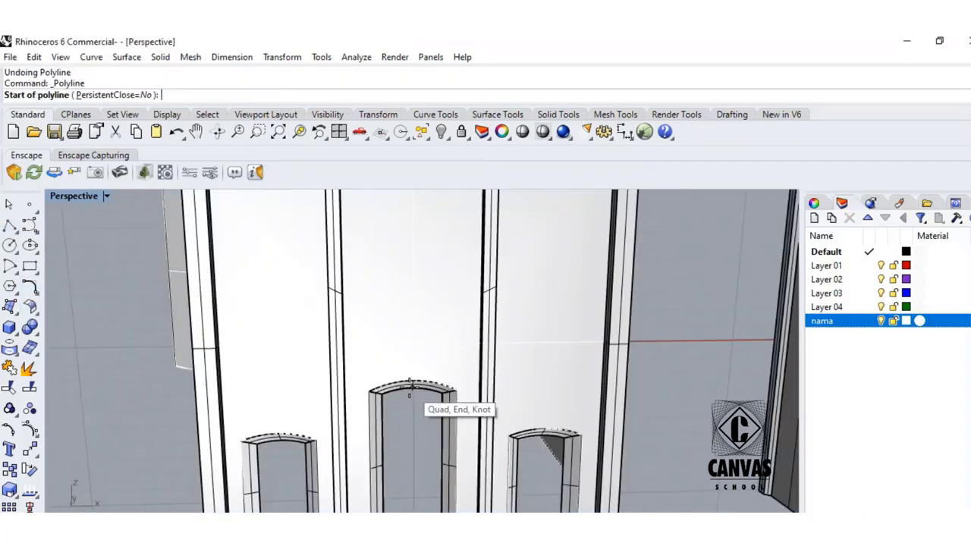
pyautogui.click(414, 383)
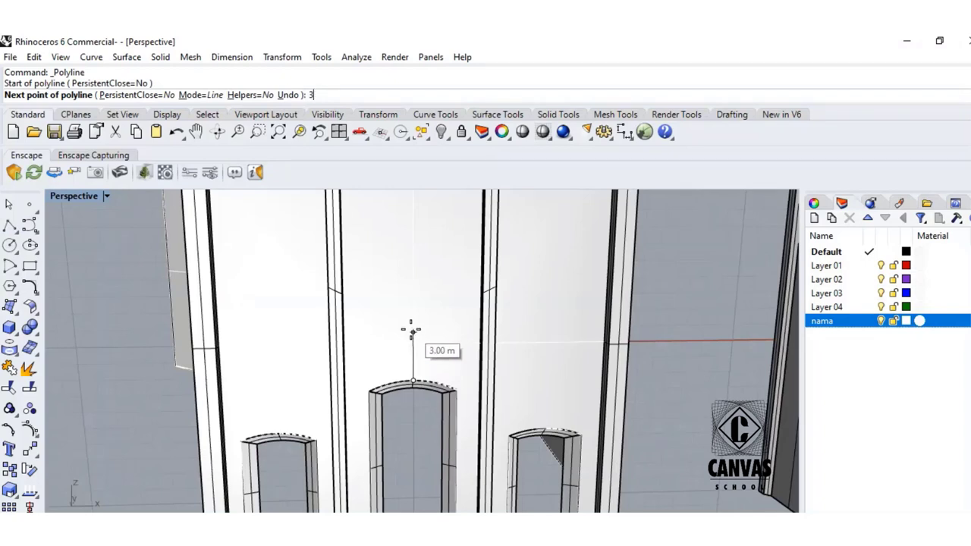
pyautogui.press('Return')
pyautogui.press('Return')
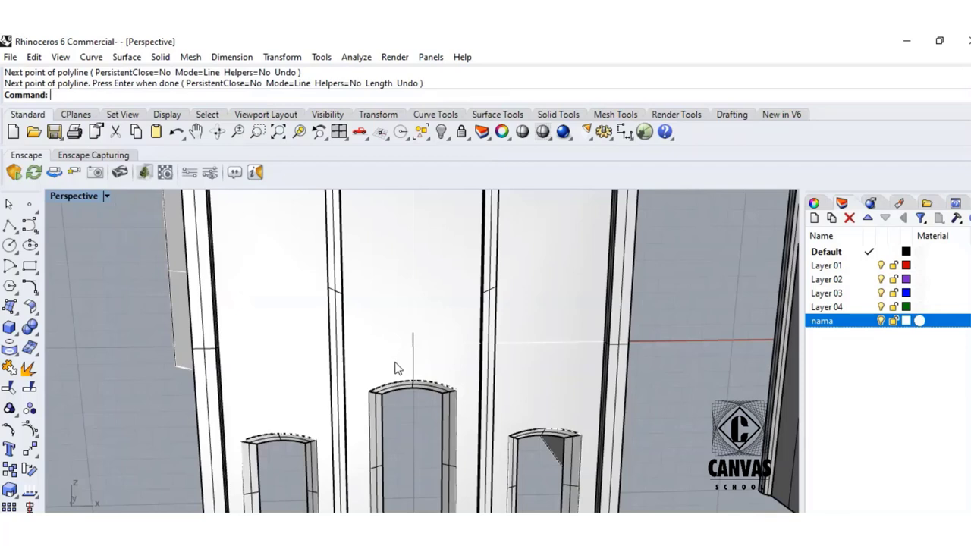
# - Draw horizontal lines from both upper corners of the middle opening outward to the adjacent pillars
pyautogui.click(20, 231)
pyautogui.click(370, 391)
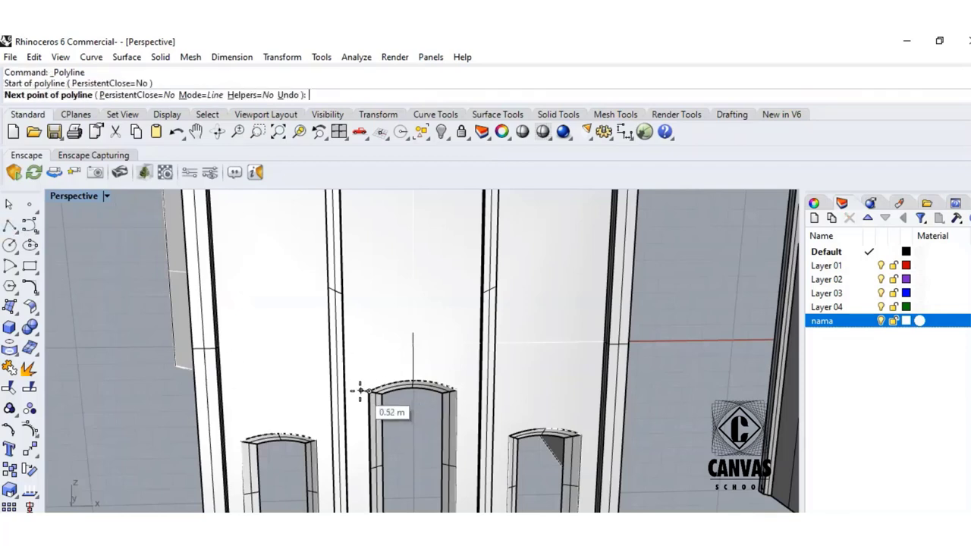
pyautogui.click(349, 391)
pyautogui.press('Return')
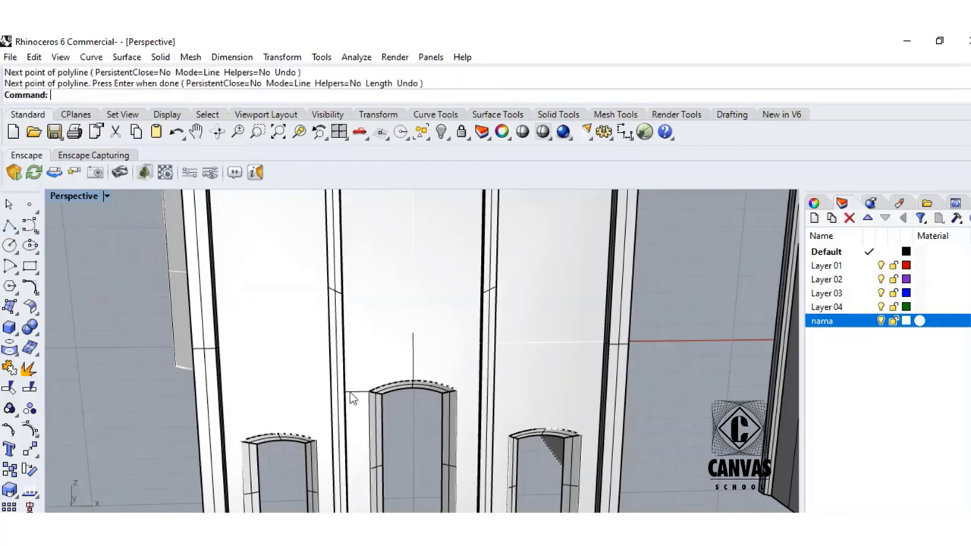
pyautogui.click(11, 227)
pyautogui.click(457, 390)
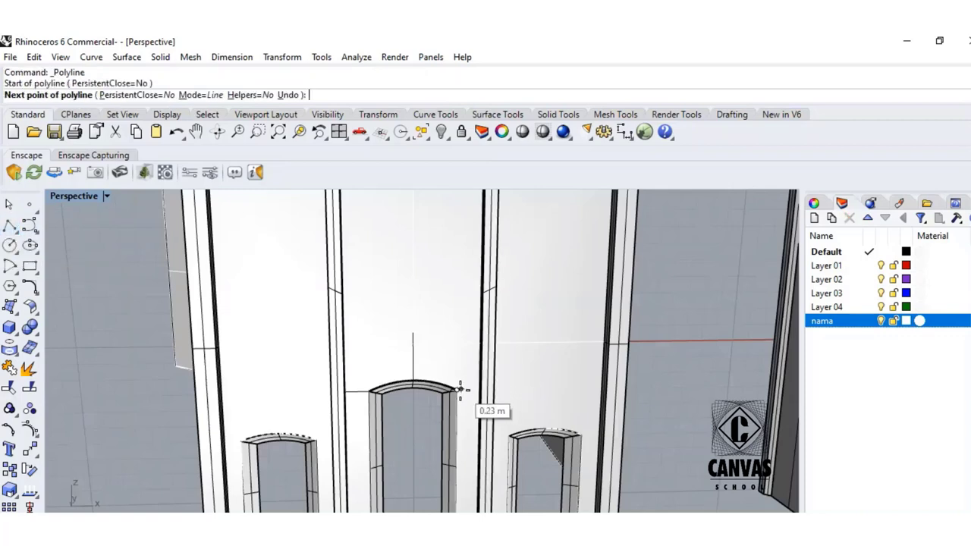
pyautogui.click(481, 389)
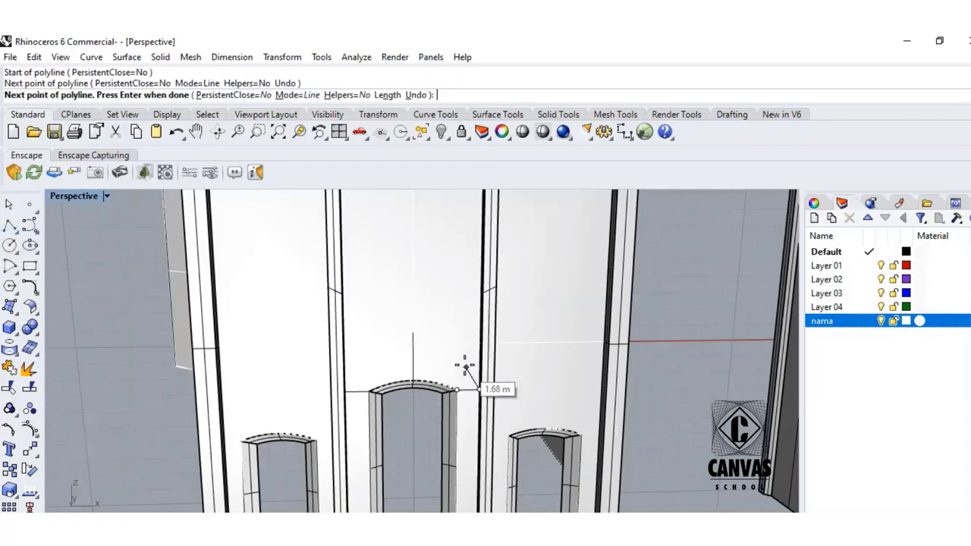
pyautogui.press('Return')
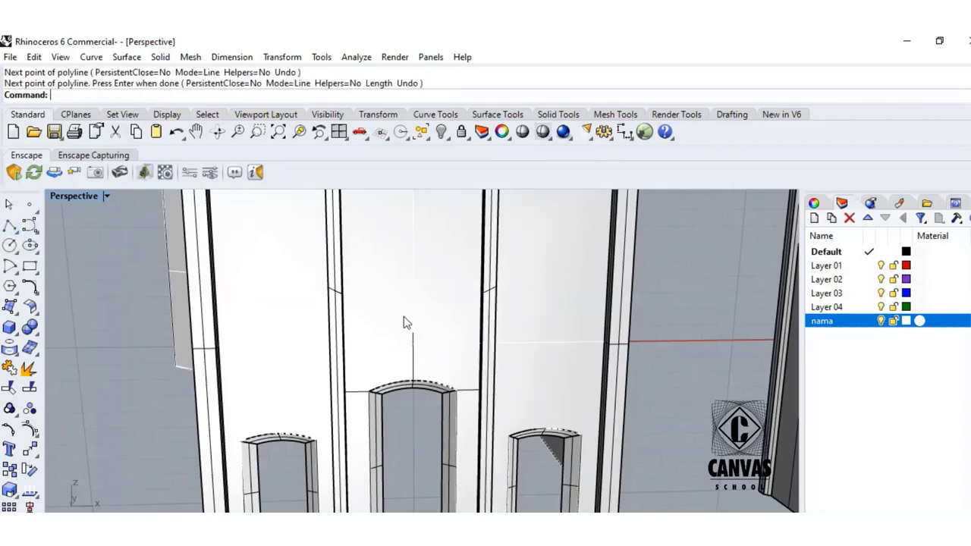
# - Draw two 0.5 m horizontal lines outward in both directions from the upper end of the vertical line above the middle opening
pyautogui.click(11, 225)
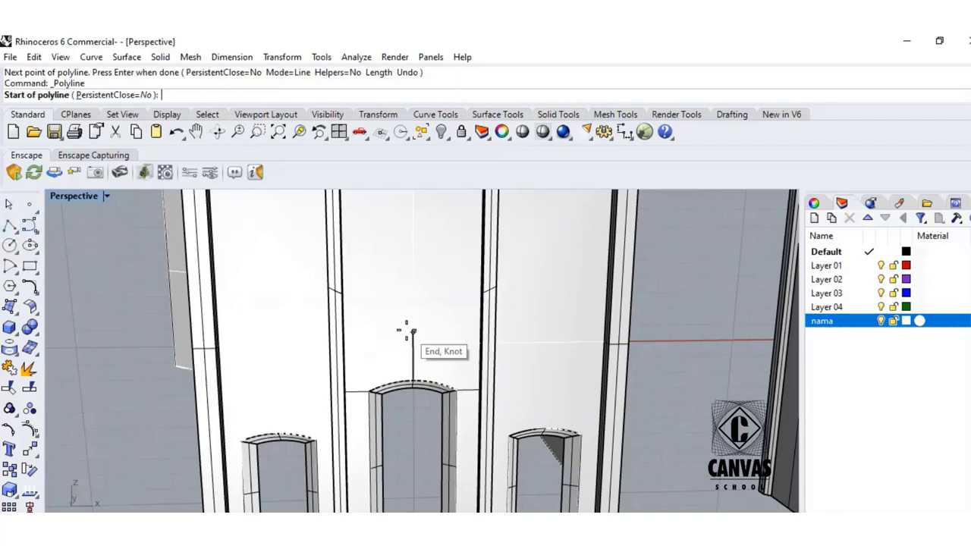
pyautogui.click(412, 333)
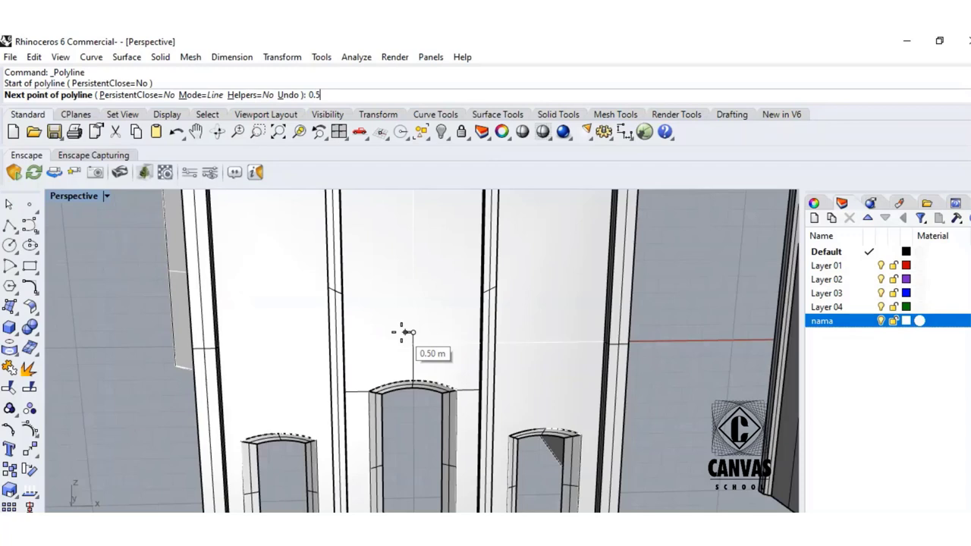
pyautogui.write('0.5')
pyautogui.press('Return')
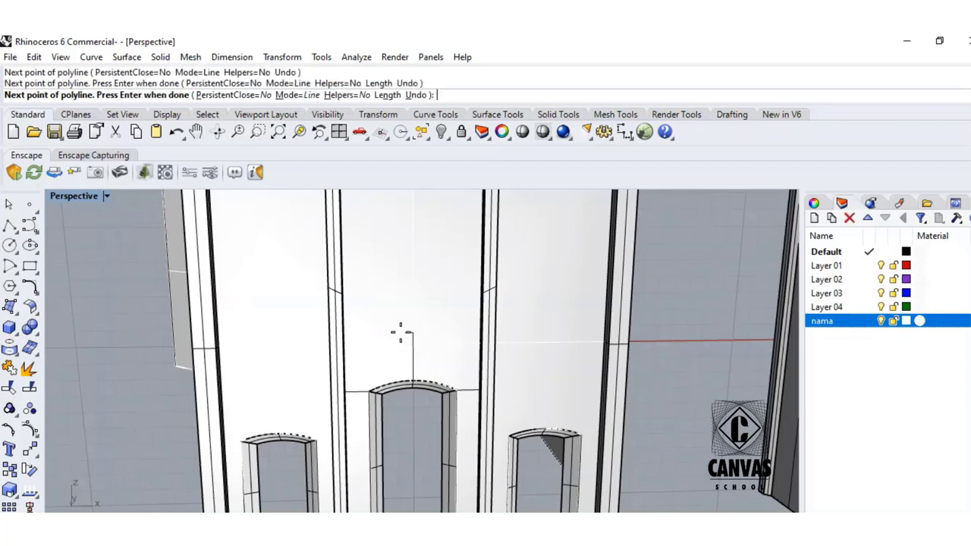
pyautogui.press('Return')
pyautogui.click(11, 225)
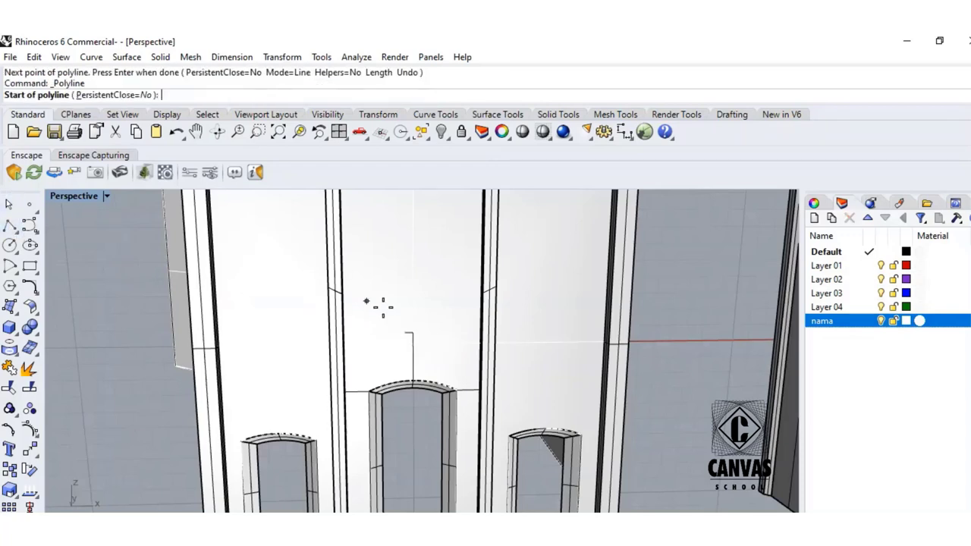
pyautogui.click(412, 332)
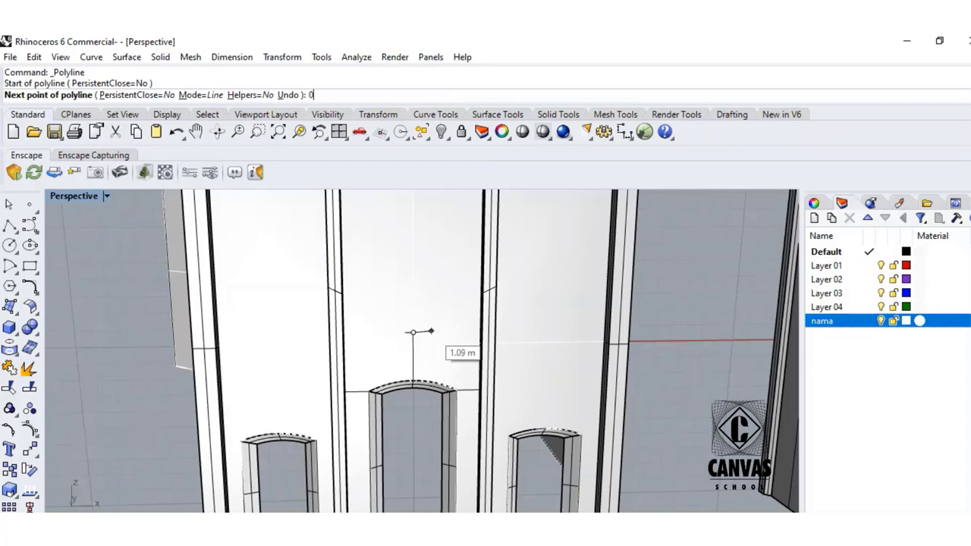
pyautogui.write('0.5')
pyautogui.press('Return')
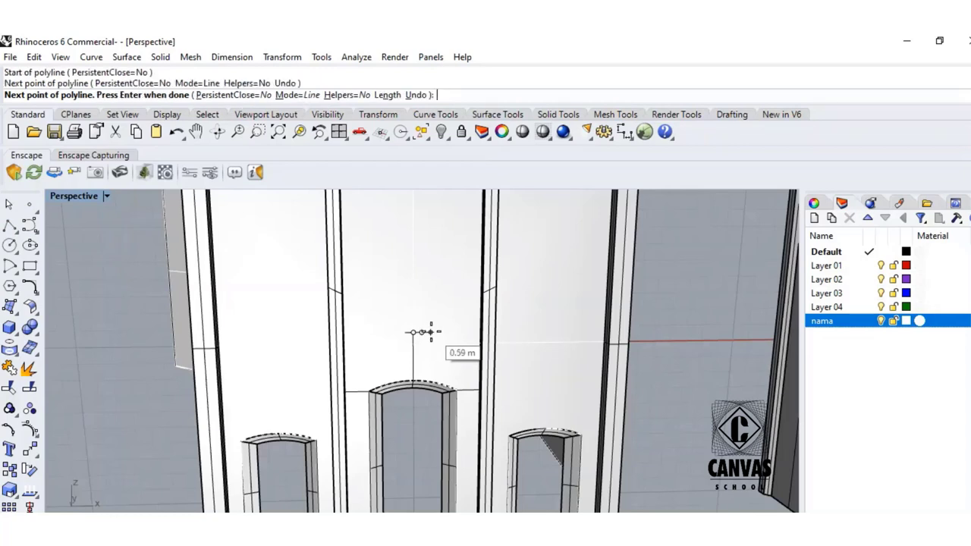
pyautogui.press('Return')
# - Draw two sloping lines from the pillar ends of the middle opening's horizontal lines to the outer ends of the short upper lines
pyautogui.click(10, 226)
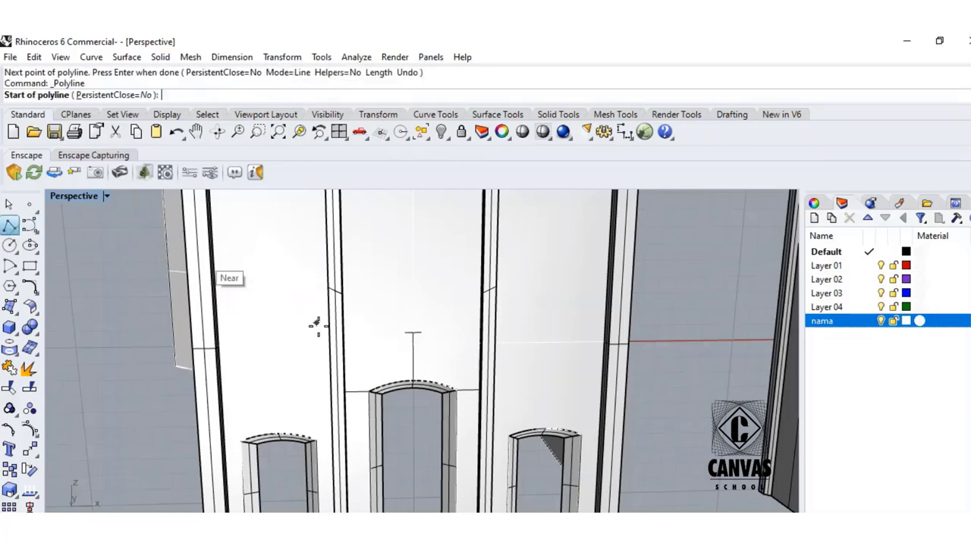
pyautogui.click(345, 391)
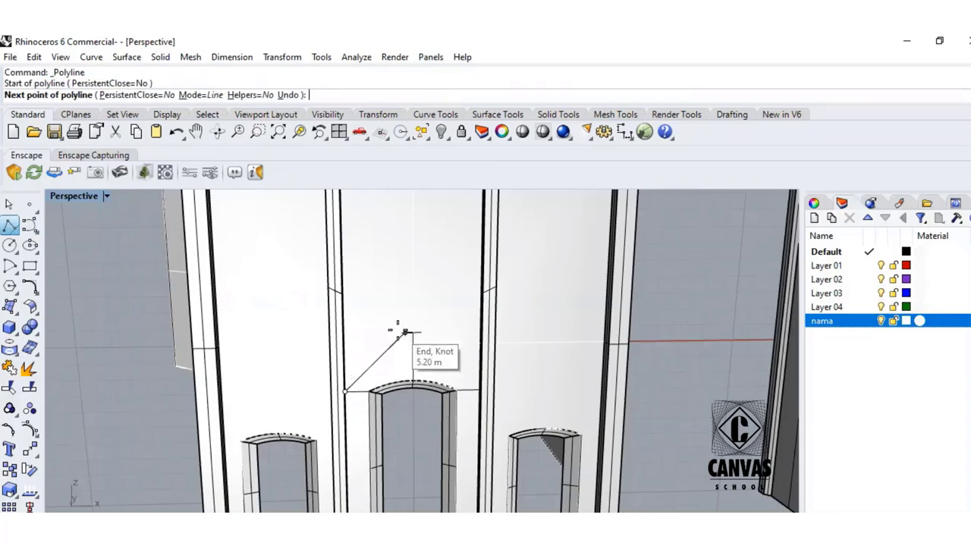
pyautogui.click(405, 333)
pyautogui.press('Return')
pyautogui.click(10, 225)
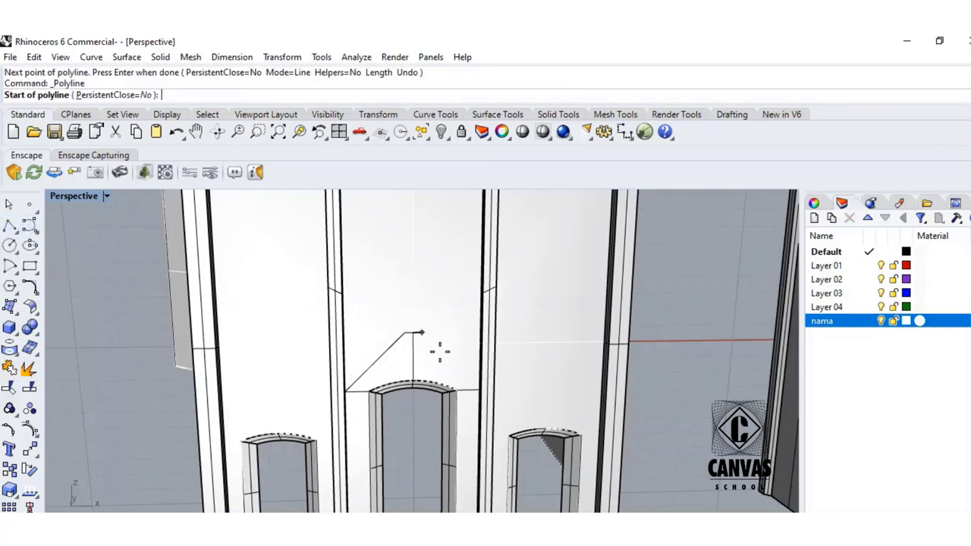
pyautogui.click(478, 391)
pyautogui.click(422, 333)
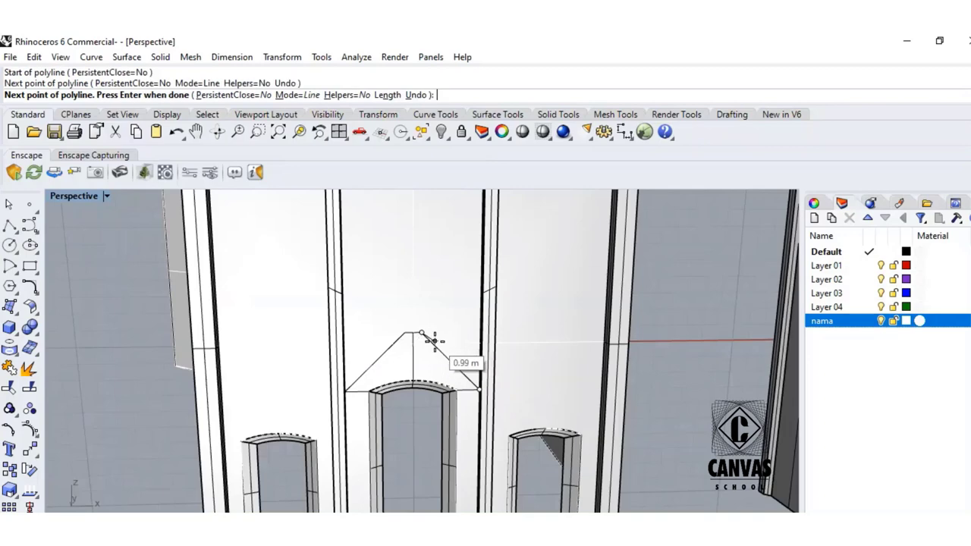
pyautogui.press('Return')
pyautogui.scroll(9, 438, 361)
pyautogui.scroll(-9, 439, 360)
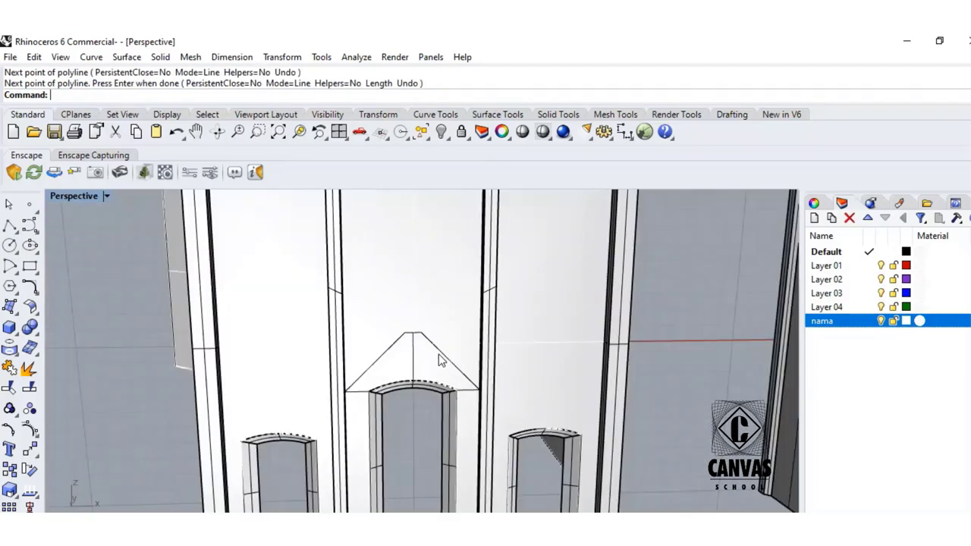
# - Delete the vertical guide line above the middle opening's arch
pyautogui.click(416, 356)
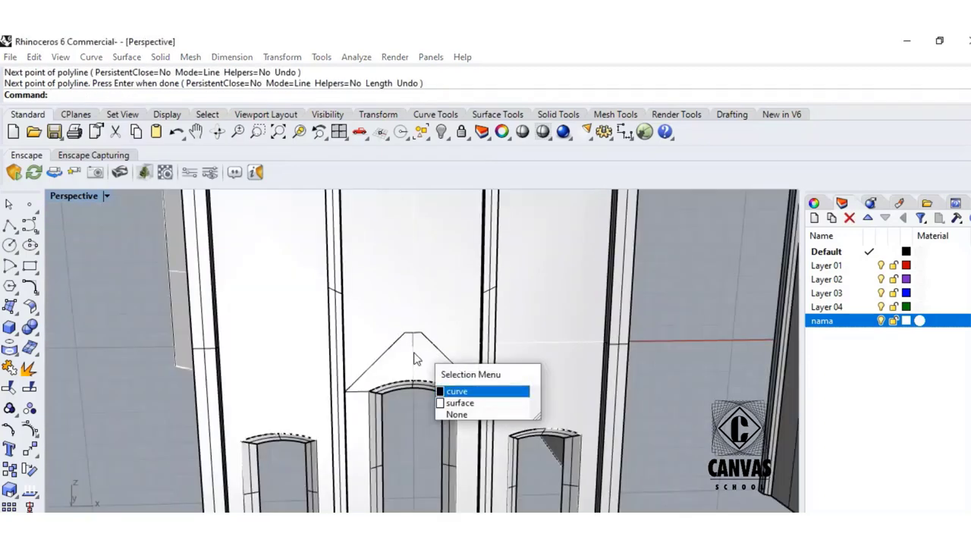
pyautogui.press('Return')
pyautogui.press('Delete')
pyautogui.click(406, 381)
pyautogui.press('Escape')
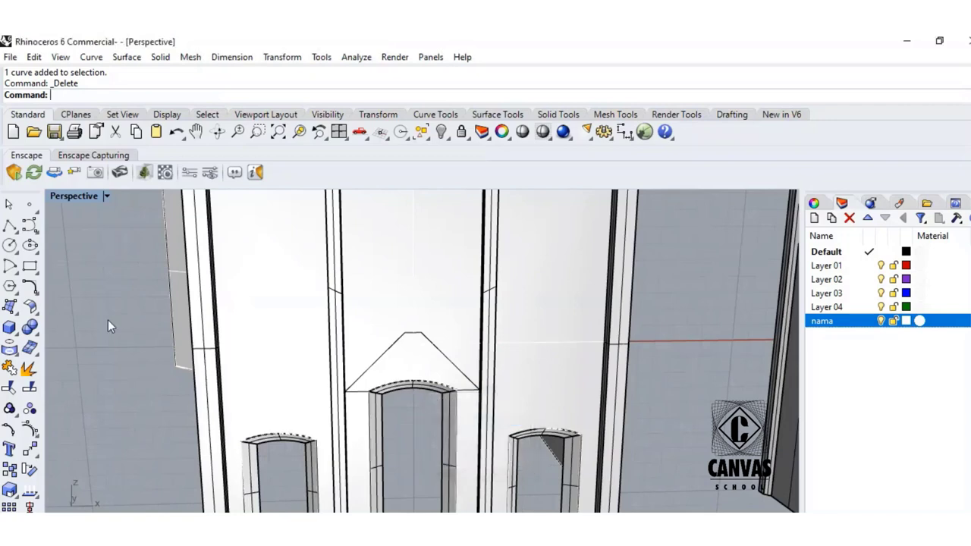
# - Duplicate the upper arched surface edge of the middle opening as a curve
pyautogui.click(10, 348)
pyautogui.click(71, 354)
pyautogui.click(444, 389)
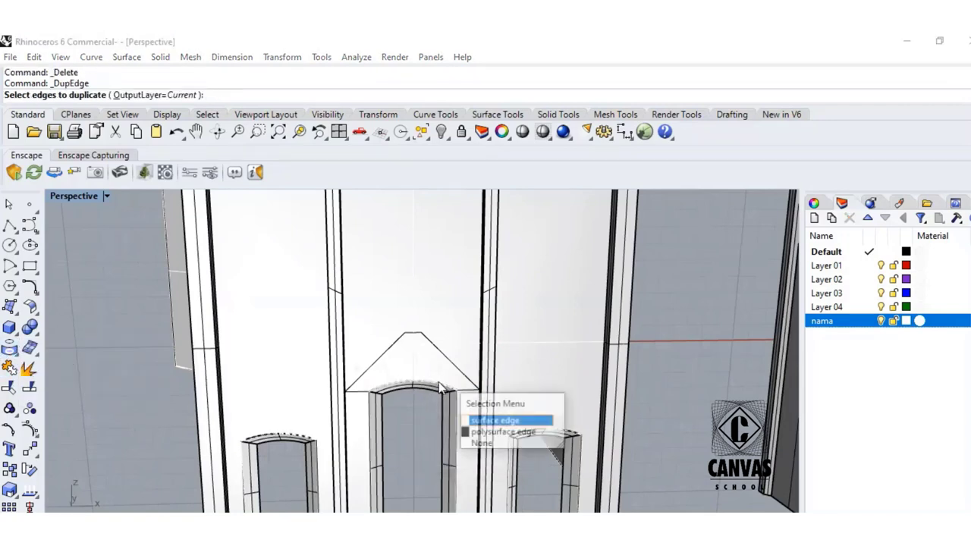
pyautogui.click(482, 421)
pyautogui.rightClick(456, 415)
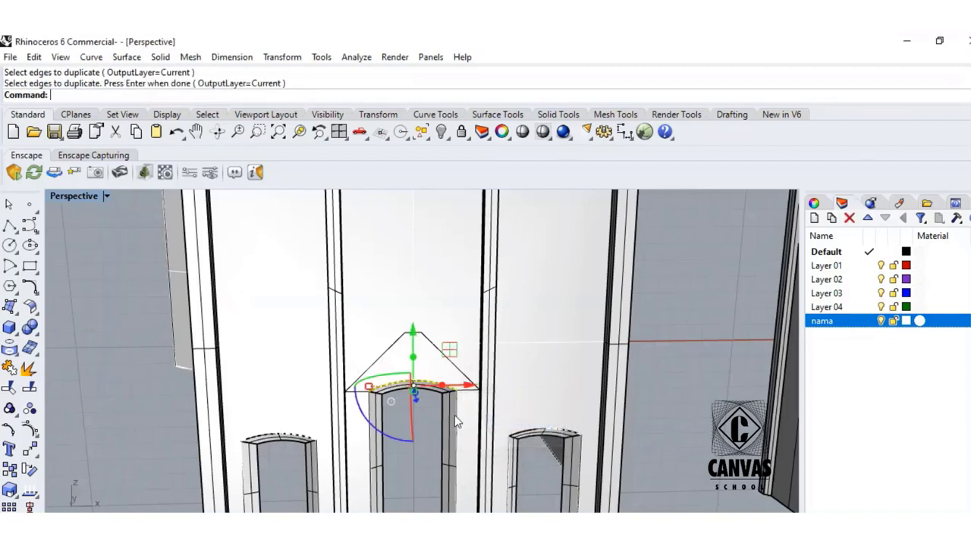
pyautogui.click(429, 428)
pyautogui.click(444, 389)
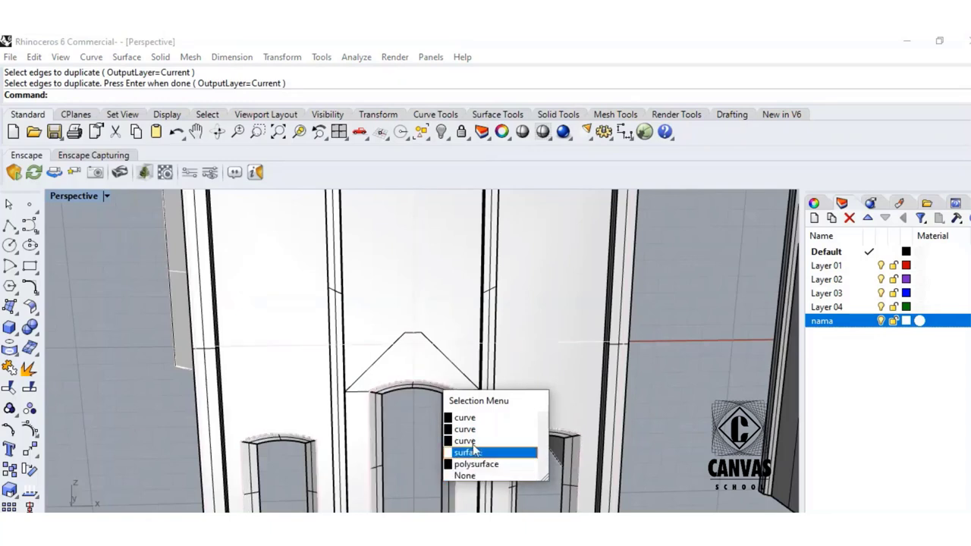
pyautogui.click(453, 428)
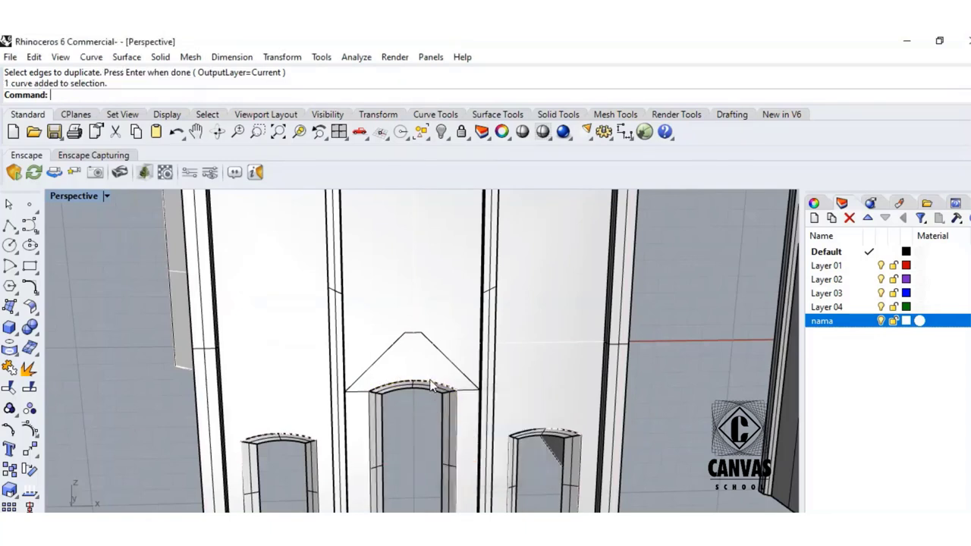
pyautogui.click(450, 393)
pyautogui.click(469, 417)
pyautogui.press('Escape')
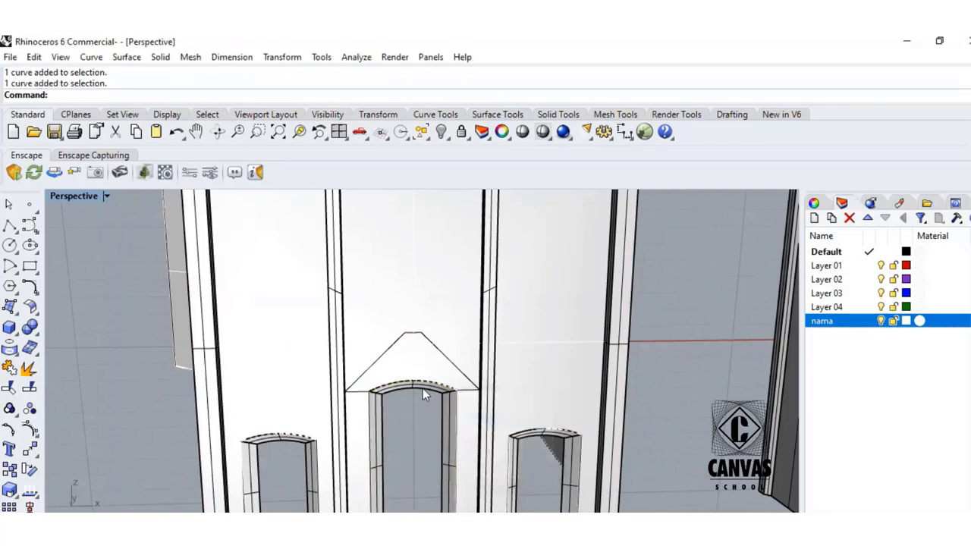
# - Join the middle opening's arch curve with the horizontal, sloping and short upper lines into one closed outline
pyautogui.scroll(5, 423, 389)
pyautogui.click(329, 373)
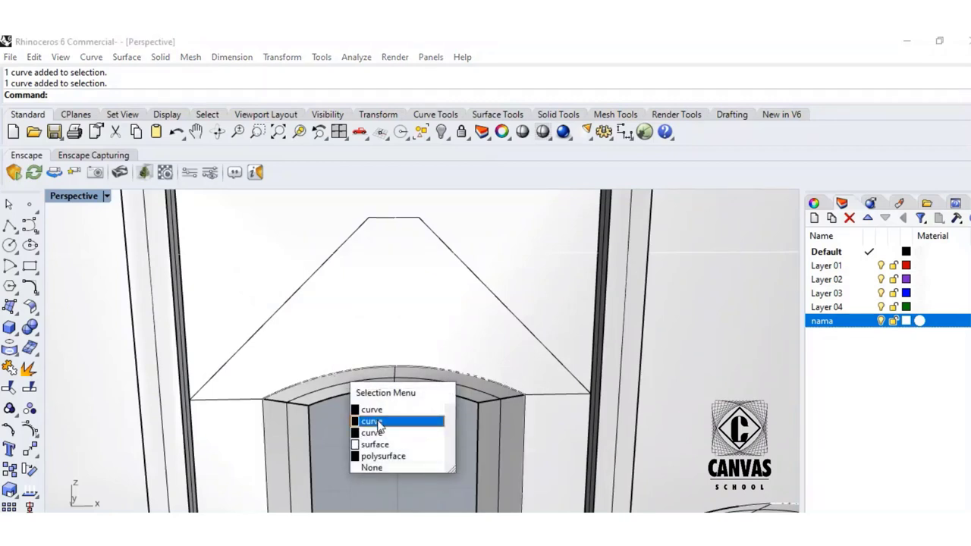
pyautogui.click(379, 425)
pyautogui.click(10, 369)
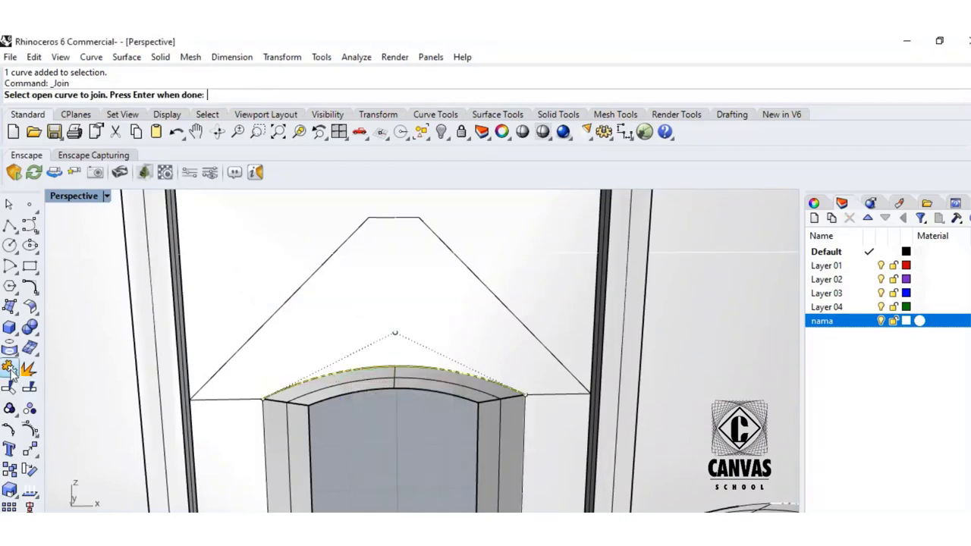
pyautogui.click(225, 400)
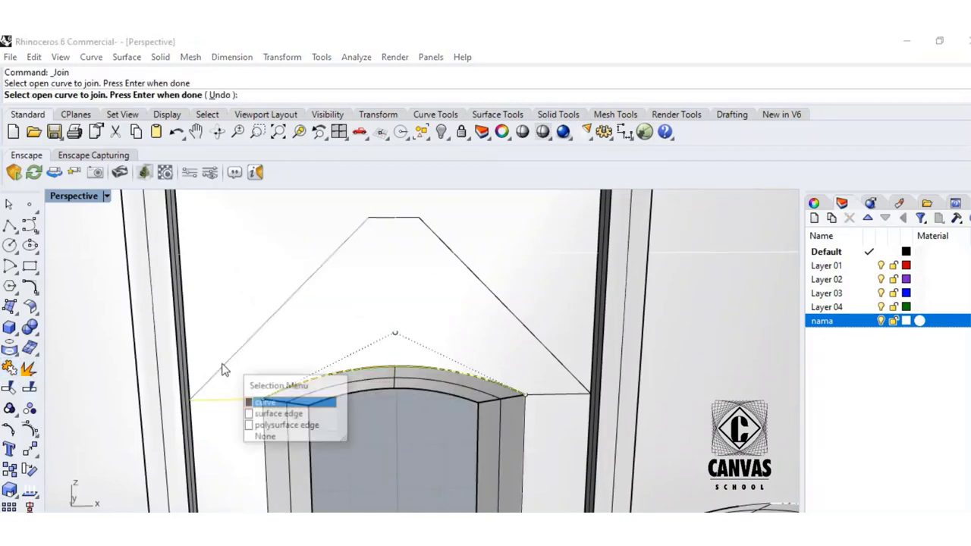
pyautogui.click(294, 402)
pyautogui.click(425, 225)
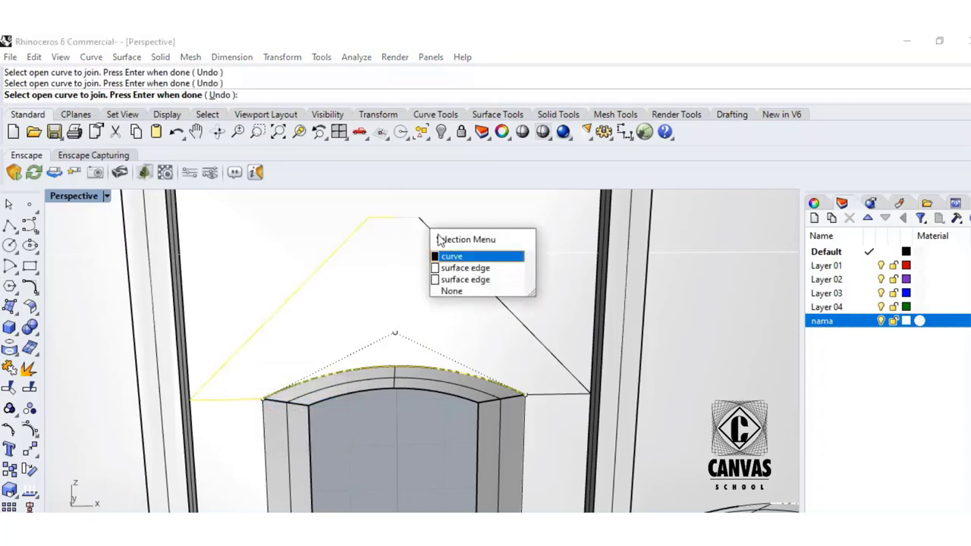
pyautogui.click(452, 248)
pyautogui.click(555, 401)
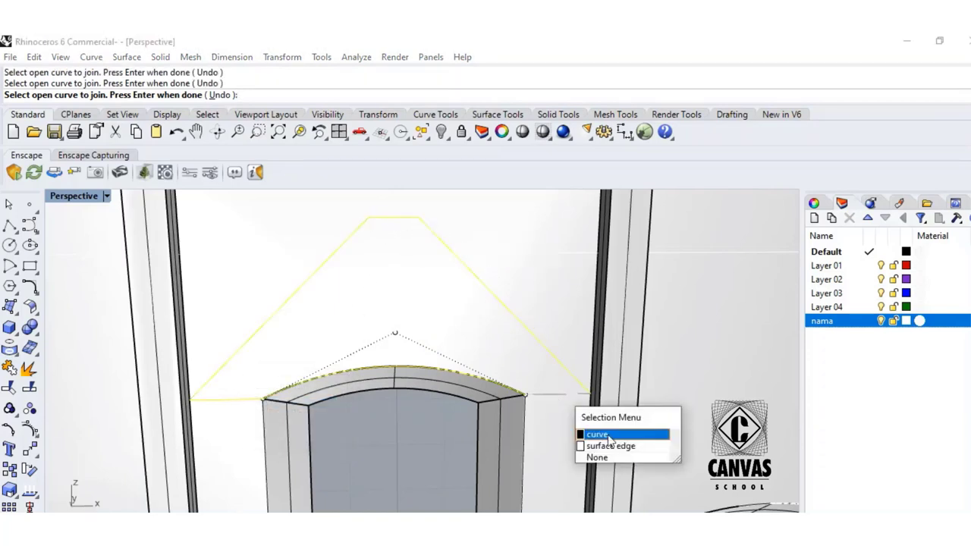
pyautogui.click(603, 432)
pyautogui.press('Return')
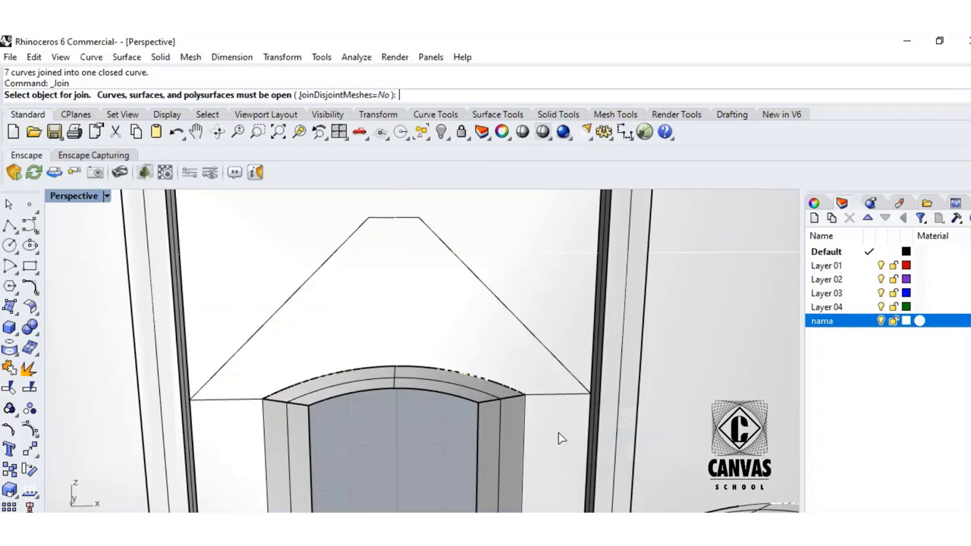
# - Extrude the closed outline above the middle opening a short distance out from the facade
pyautogui.click(508, 311)
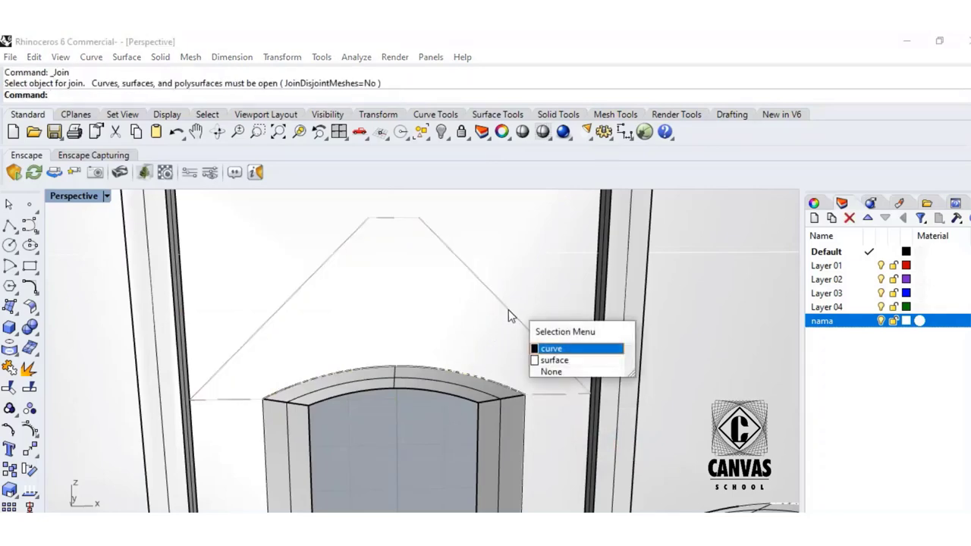
pyautogui.click(555, 350)
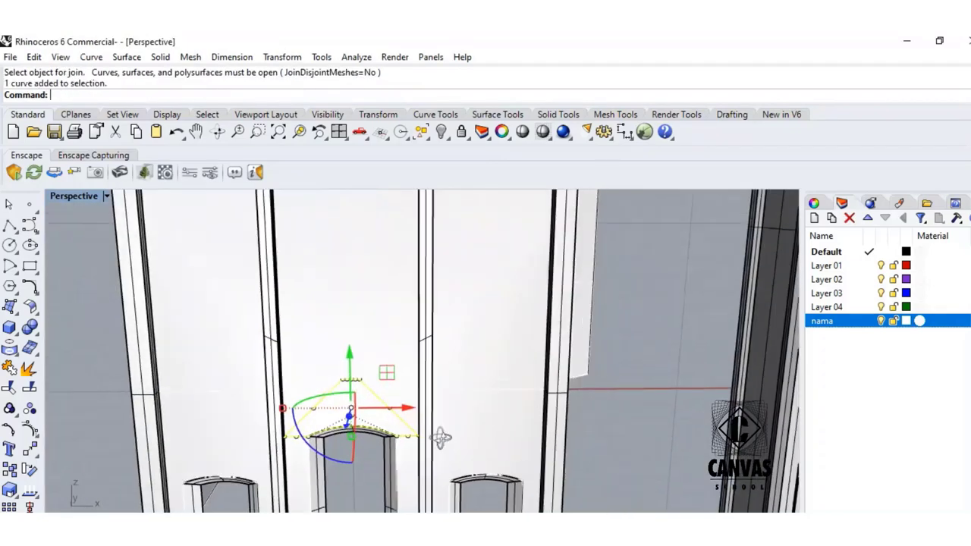
pyautogui.scroll(5, 441, 435)
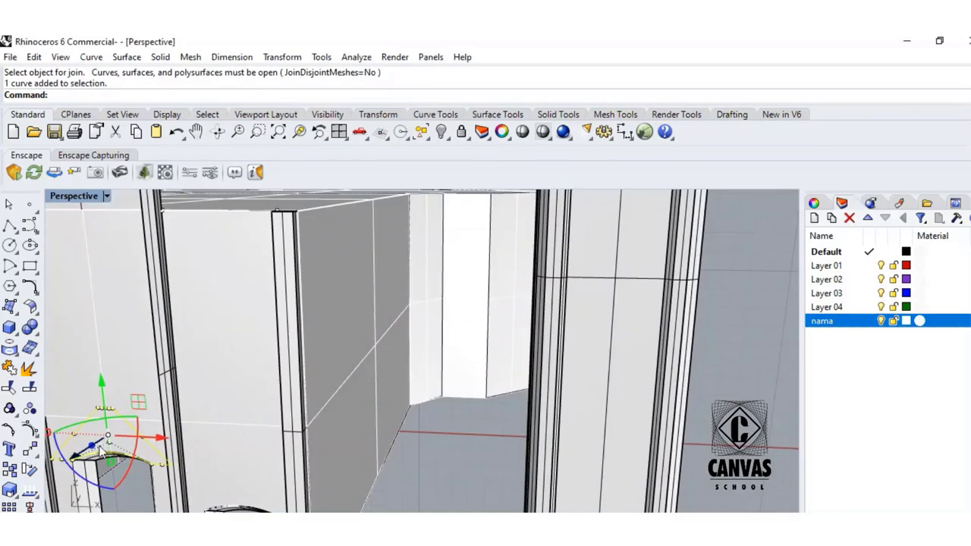
pyautogui.moveTo(92, 448); pyautogui.dragTo(137, 493)
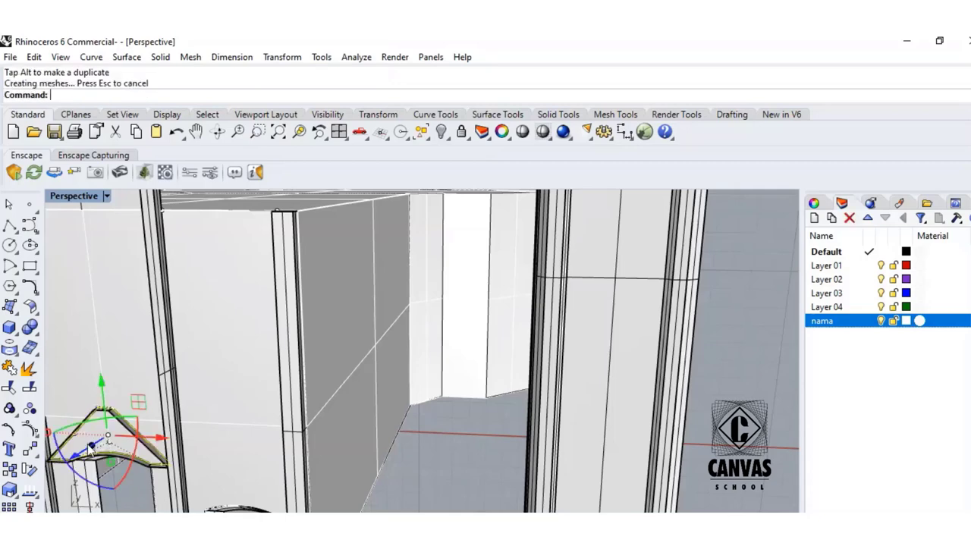
pyautogui.scroll(-5, 137, 492)
pyautogui.moveTo(293, 455); pyautogui.dragTo(307, 412, button='right')
pyautogui.scroll(5, 294, 413)
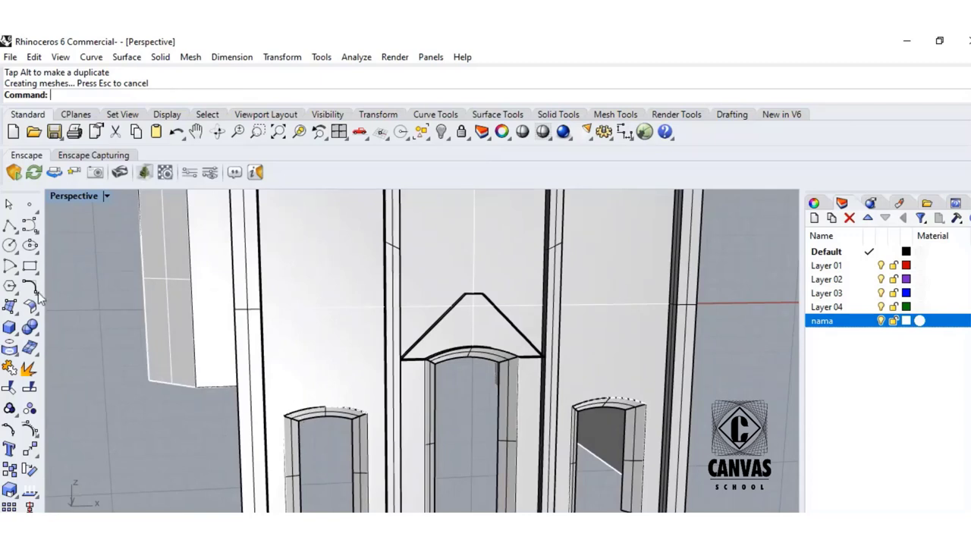
# - Draw a 2.5 m vertical line upward from the apex of the left opening's arch
pyautogui.click(9, 226)
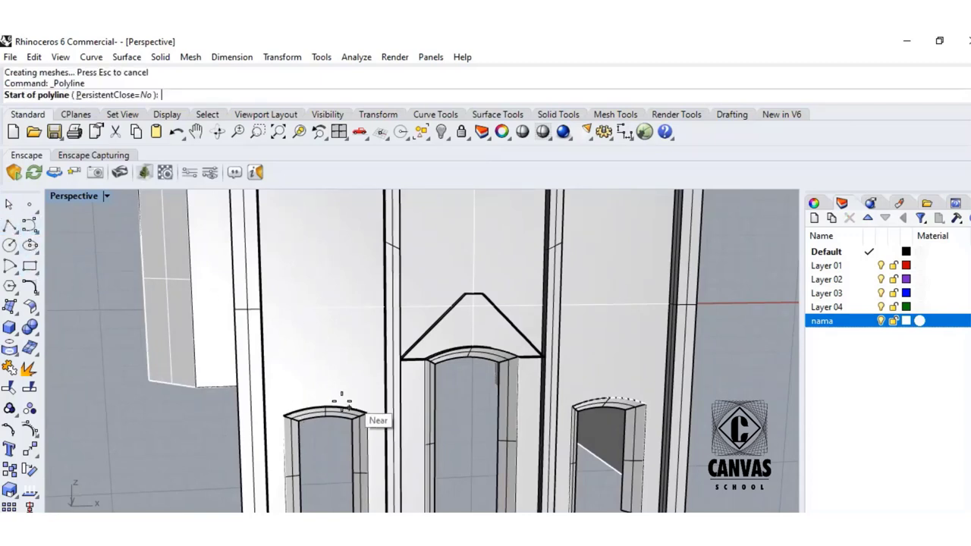
pyautogui.click(331, 408)
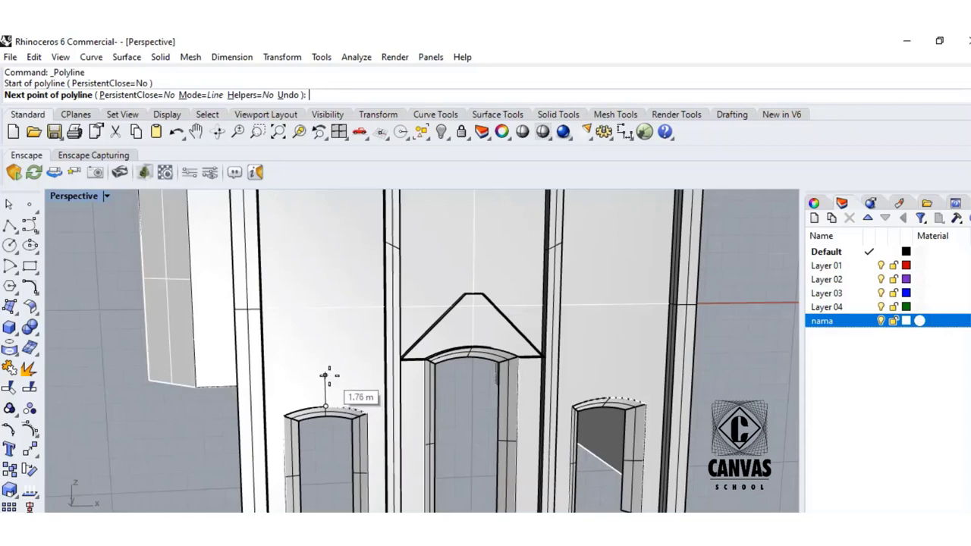
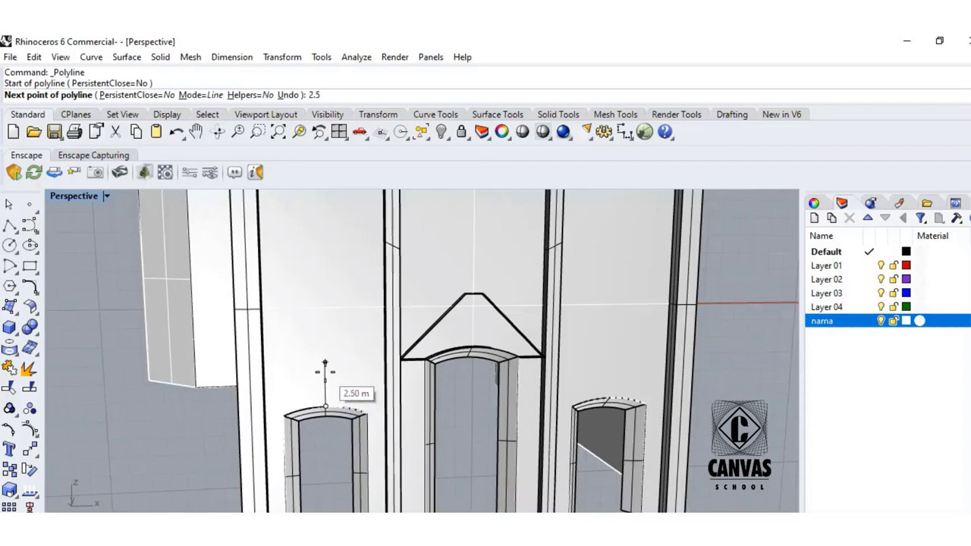
pyautogui.write('2.5')
pyautogui.press('Return')
pyautogui.click(325, 369)
pyautogui.press('Return')
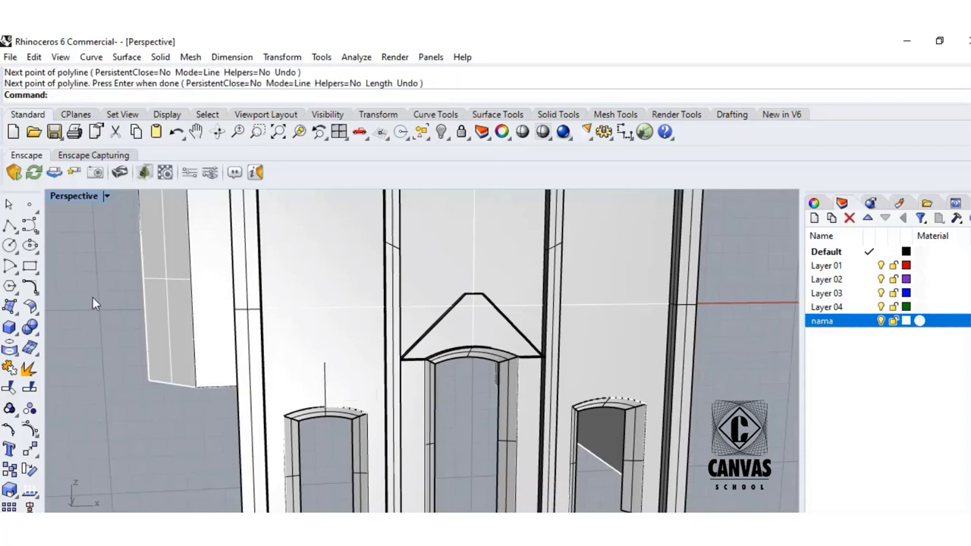
# - Draw a horizontal line from the left opening's upper-left corner outward to the adjacent pillar
pyautogui.click(9, 226)
pyautogui.scroll(5, 543, 335)
pyautogui.click(237, 401)
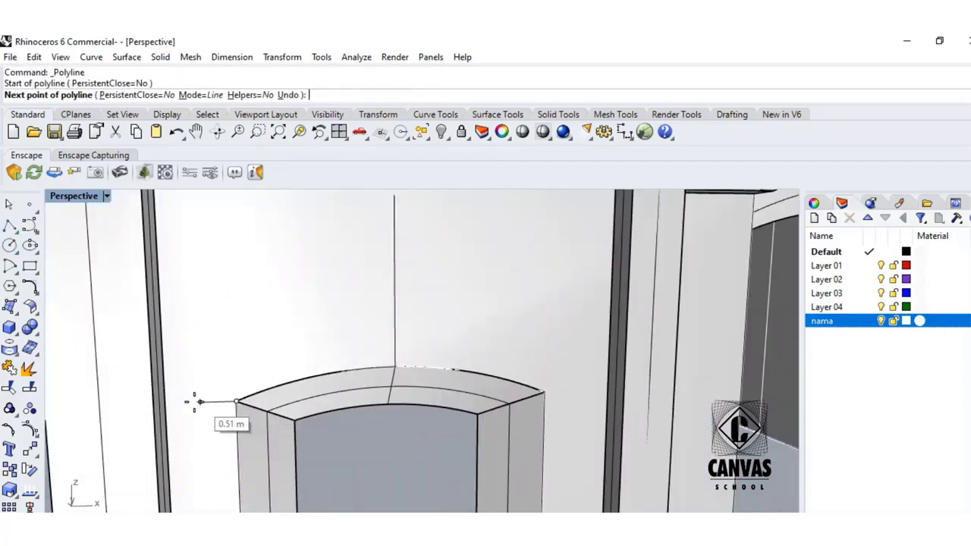
pyautogui.click(169, 402)
pyautogui.press('Return')
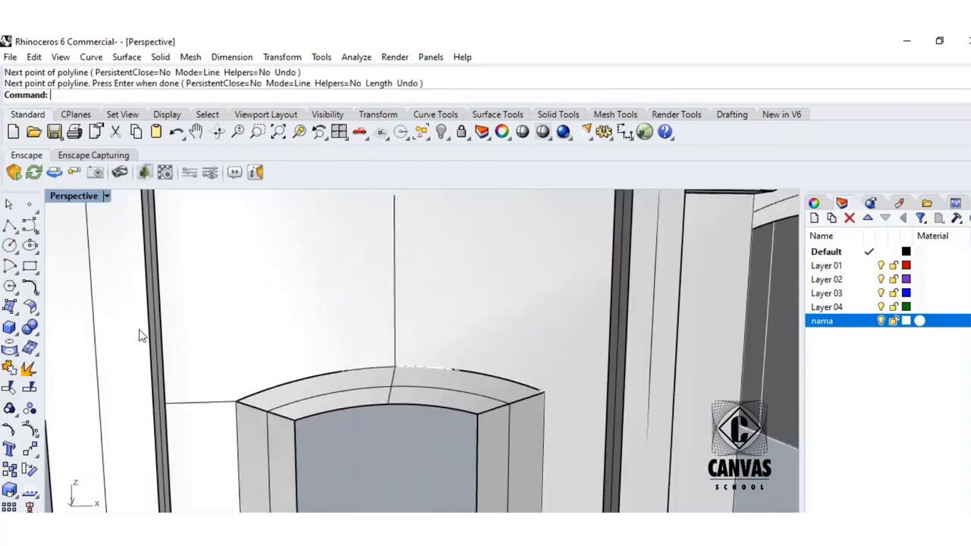
# - Draw a horizontal line from the left opening's upper-right corner outward to the adjacent pillar
pyautogui.click(9, 226)
pyautogui.click(544, 392)
pyautogui.click(605, 392)
pyautogui.press('Return')
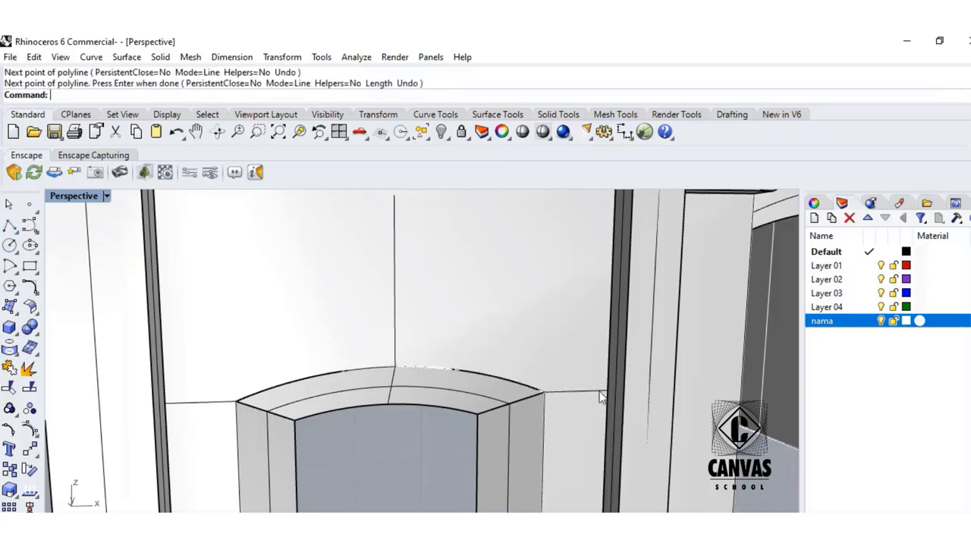
# - Draw two 0.5 m horizontal lines, one to each side, from the top of the vertical line above the left opening
pyautogui.scroll(-5, 419, 278)
pyautogui.click(10, 226)
pyautogui.scroll(5, 393, 256)
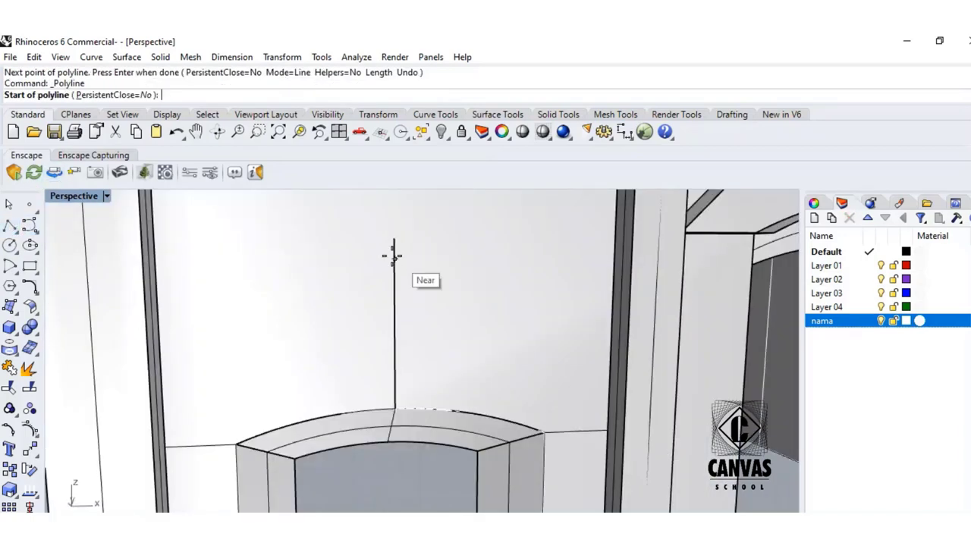
pyautogui.click(394, 239)
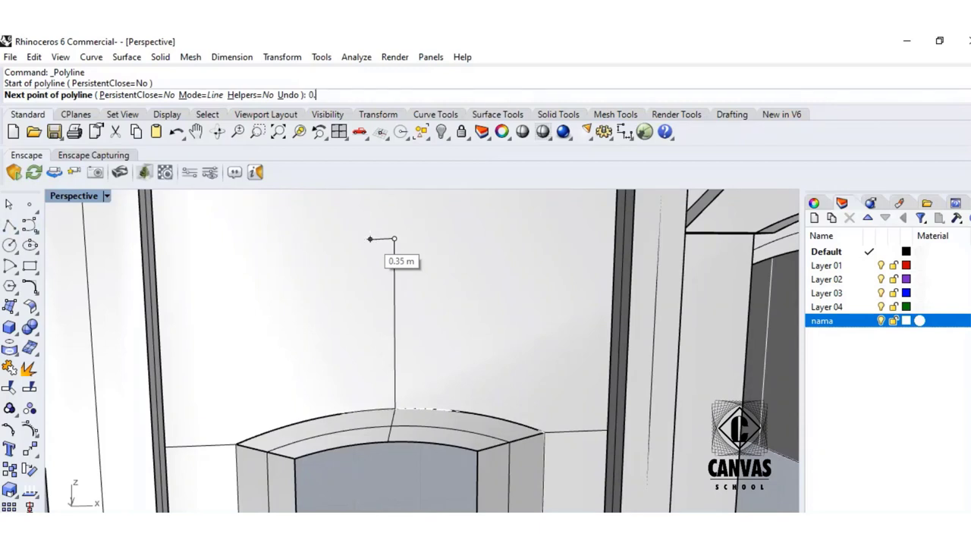
pyautogui.press('Return')
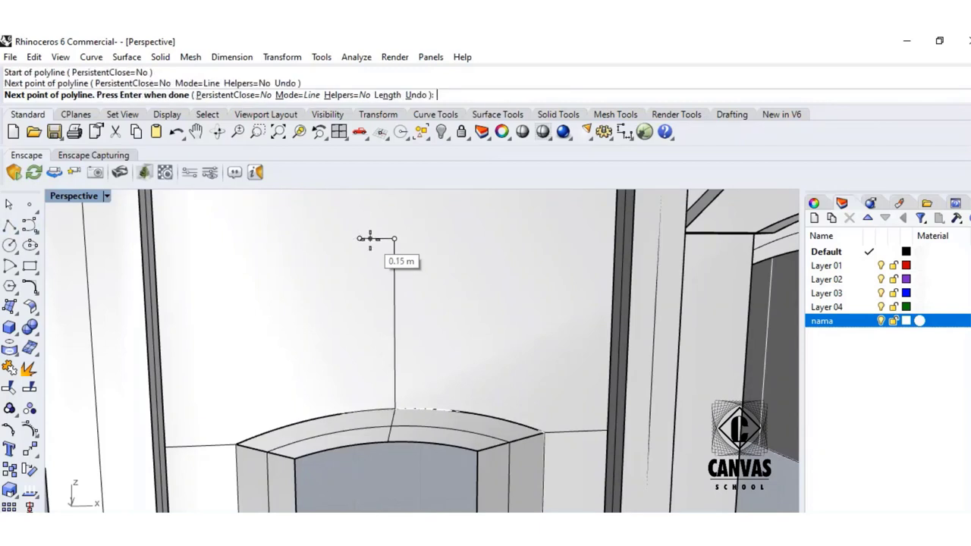
pyautogui.press('Return')
pyautogui.click(10, 227)
pyautogui.click(394, 238)
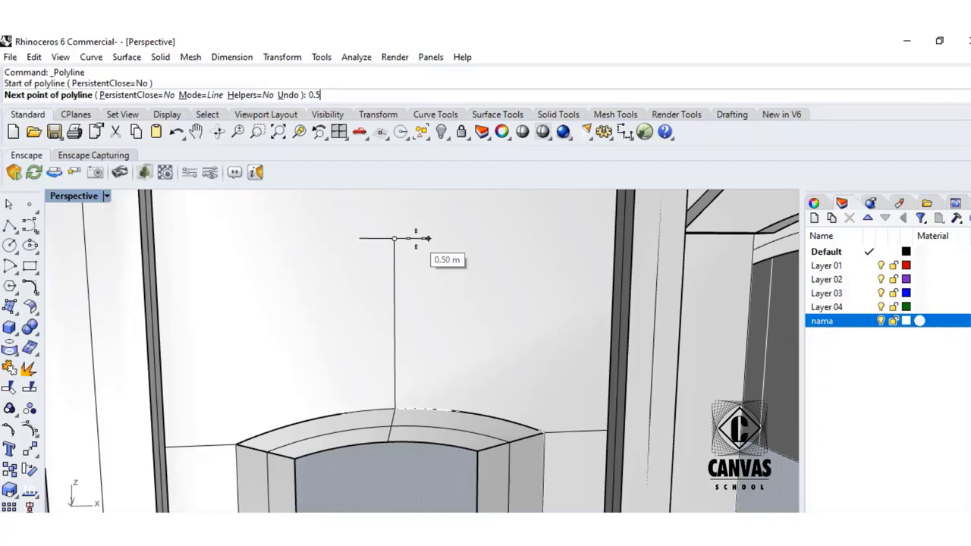
pyautogui.press('Return')
pyautogui.press('Return')
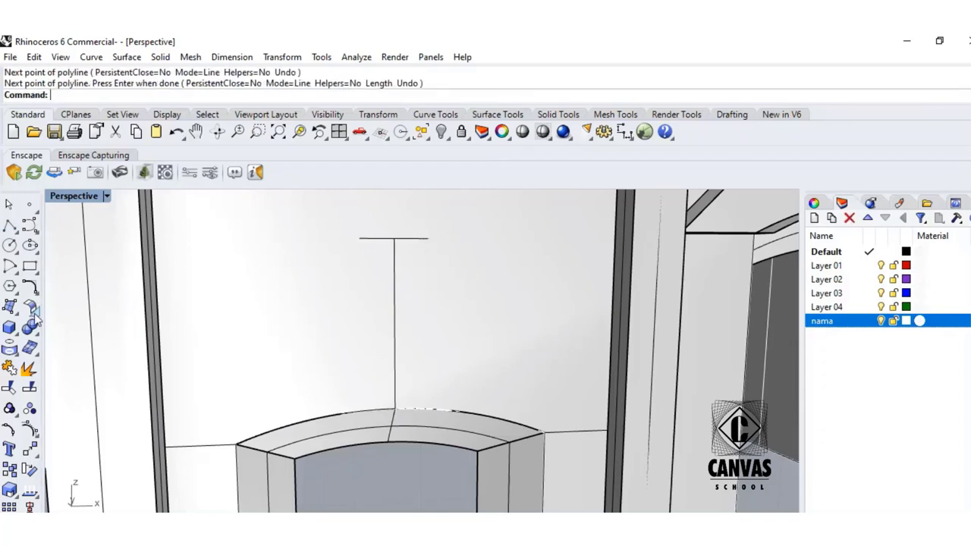
# - Duplicate the front arch edge of the left opening as a curve
pyautogui.click(29, 368)
pyautogui.click(82, 369)
pyautogui.click(285, 428)
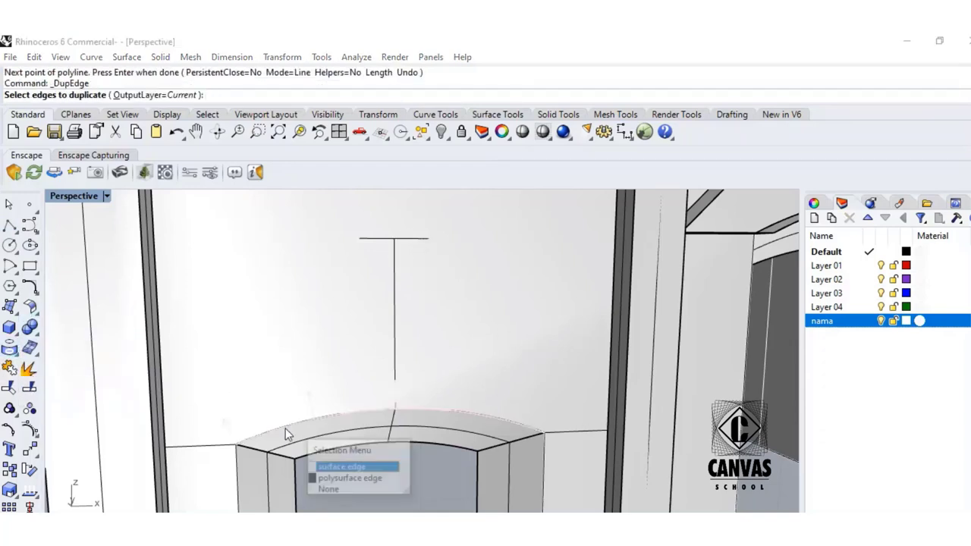
pyautogui.click(341, 466)
pyautogui.press('Return')
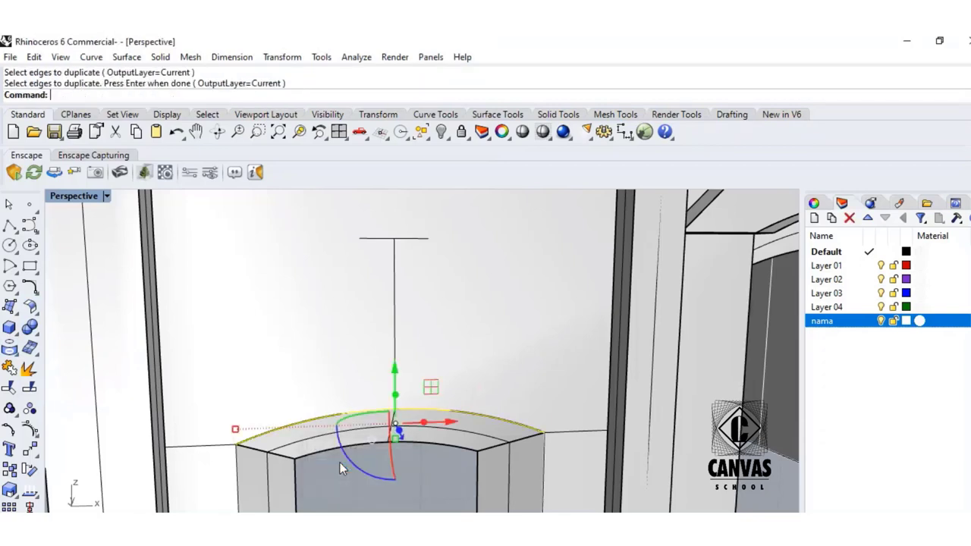
pyautogui.click(9, 370)
pyautogui.rightClick(169, 439)
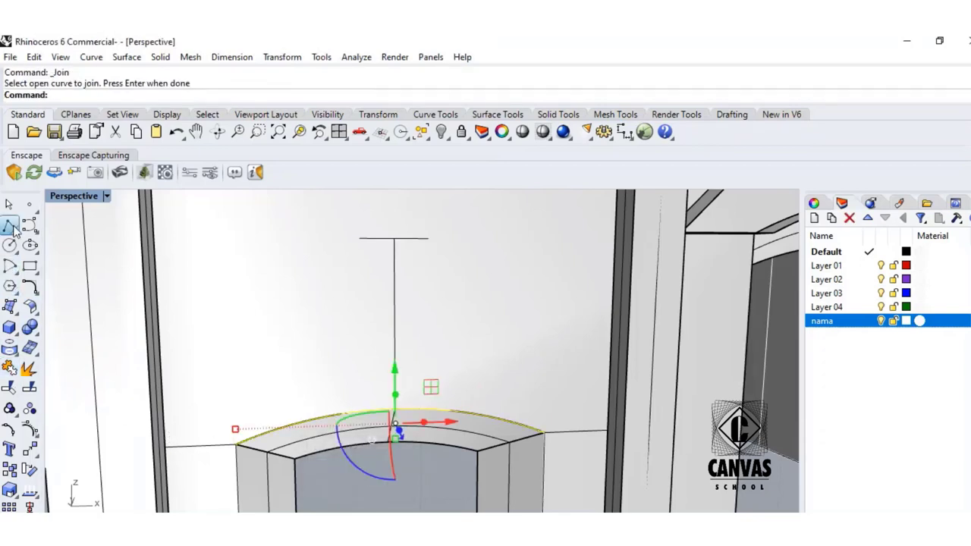
# - Draw the two sloping lines linking the pillar ends of the horizontal lines to the ends of the short line above the left opening
pyautogui.click(9, 227)
pyautogui.click(165, 446)
pyautogui.click(359, 240)
pyautogui.press('Return')
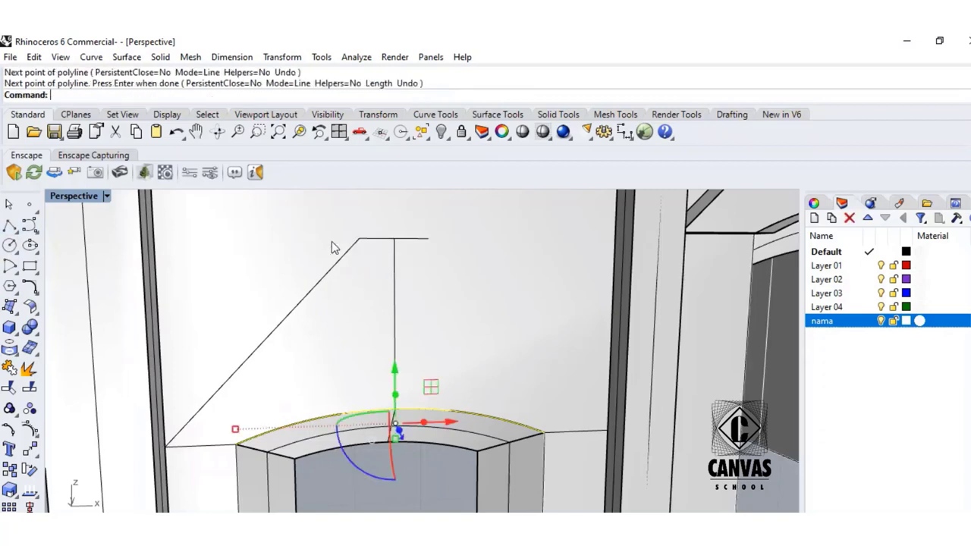
pyautogui.click(10, 226)
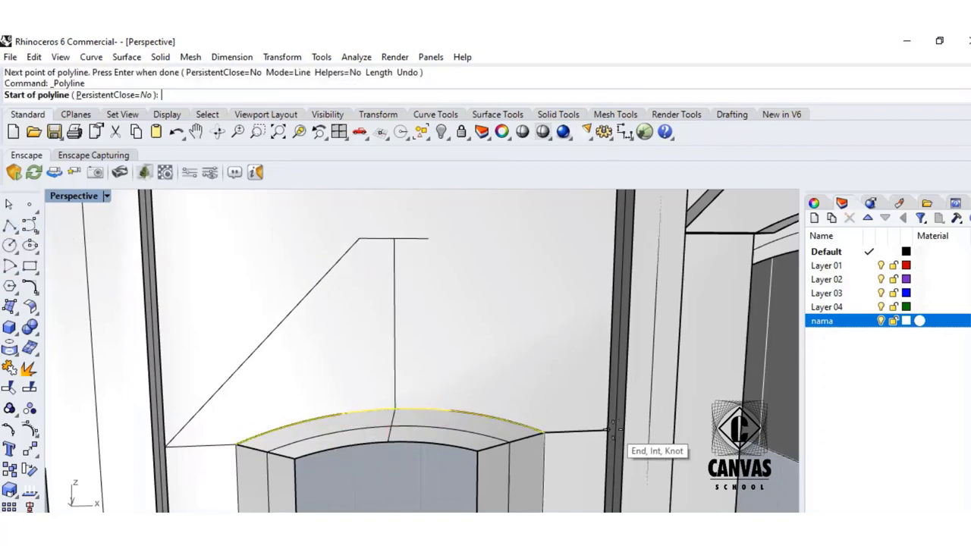
pyautogui.click(609, 430)
pyautogui.click(430, 241)
pyautogui.press('Return')
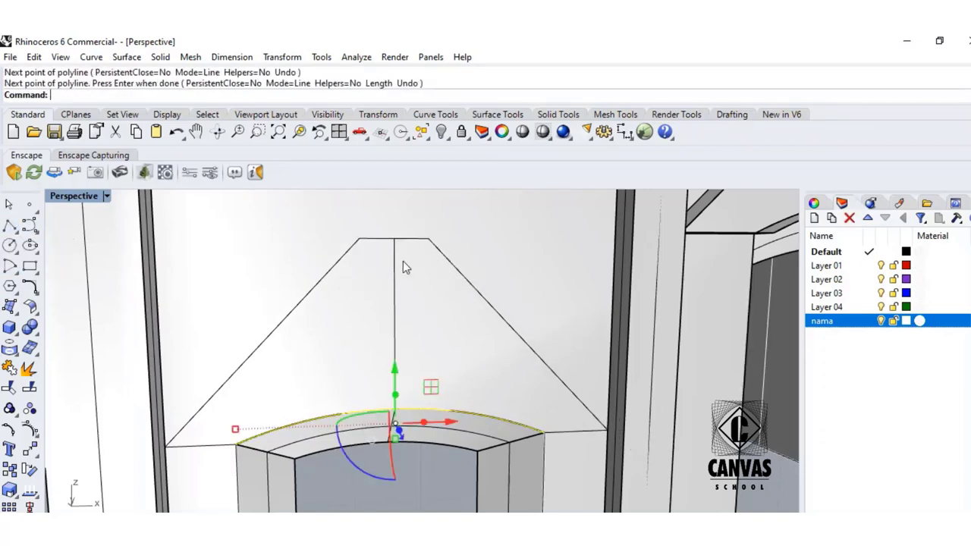
# - Delete the vertical guide line above the left opening's arch
pyautogui.click(395, 270)
pyautogui.press('Return')
pyautogui.press('Delete')
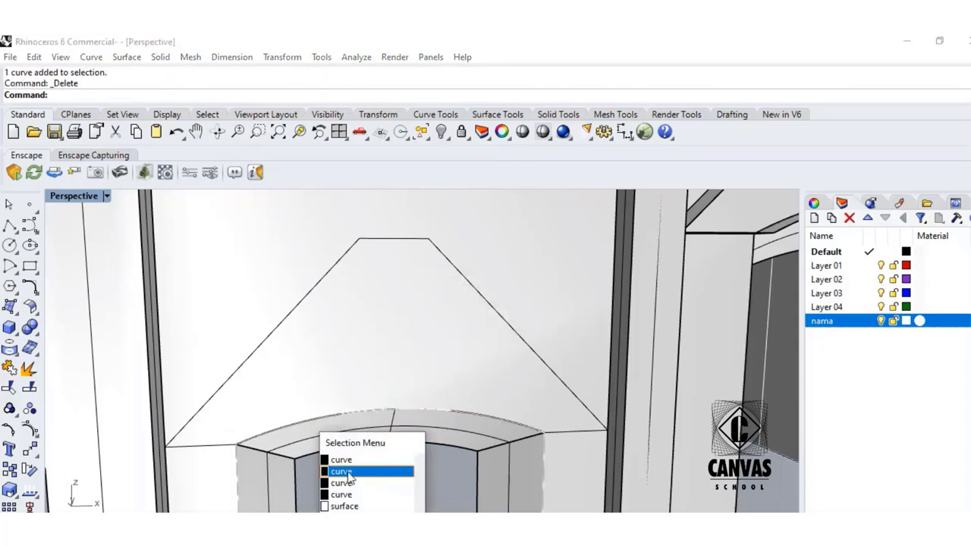
# - Join the left opening's arch curve with the horizontal, sloping and short upper lines into one closed outline
pyautogui.click(349, 460)
pyautogui.click(348, 460)
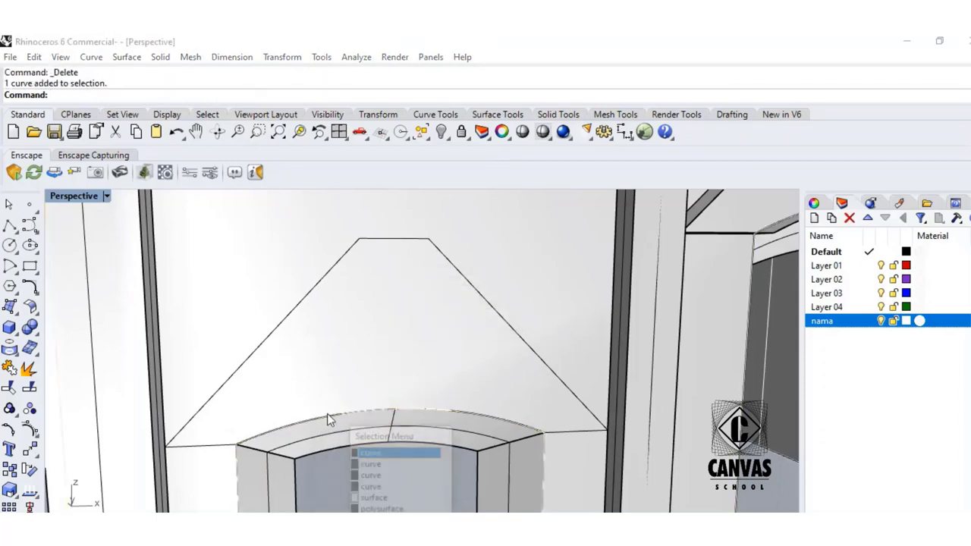
pyautogui.click(364, 465)
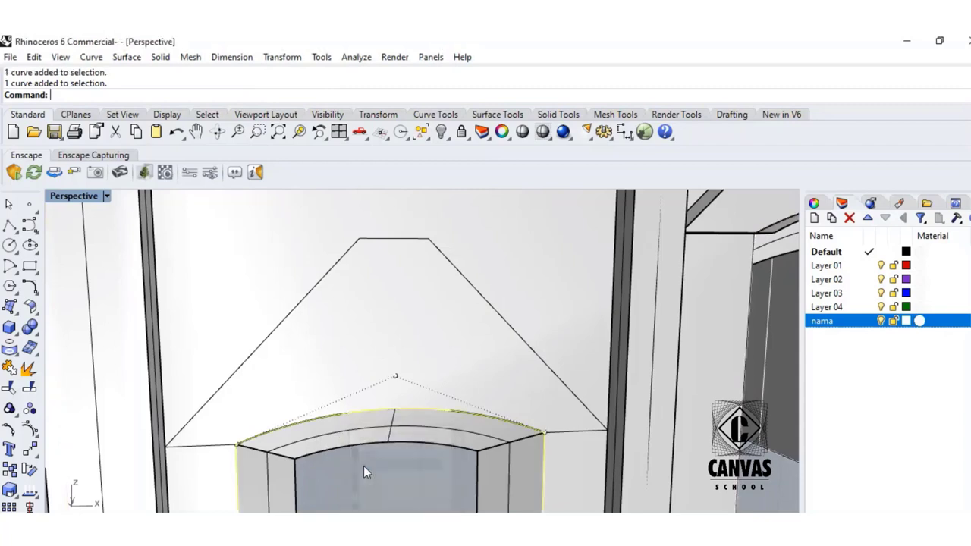
pyautogui.click(348, 415)
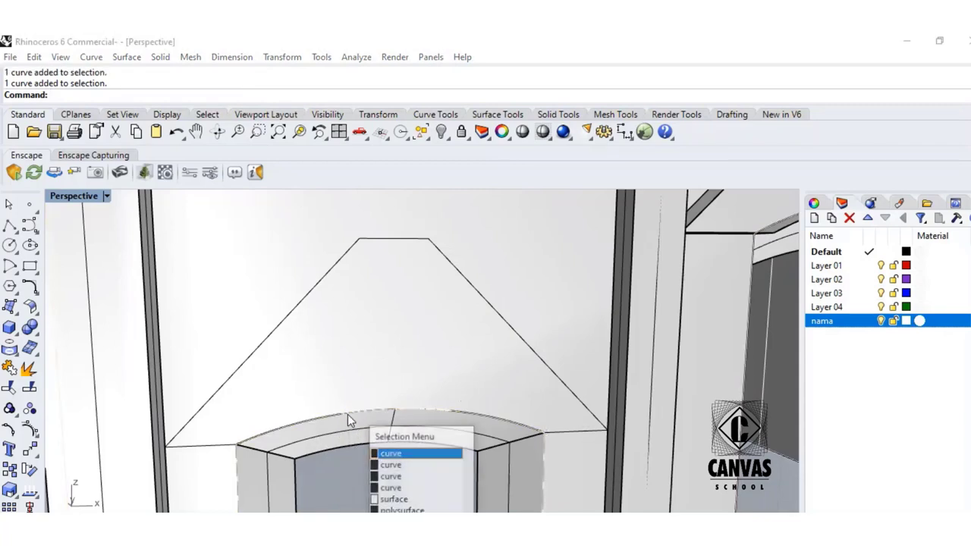
pyautogui.click(389, 490)
pyautogui.click(29, 368)
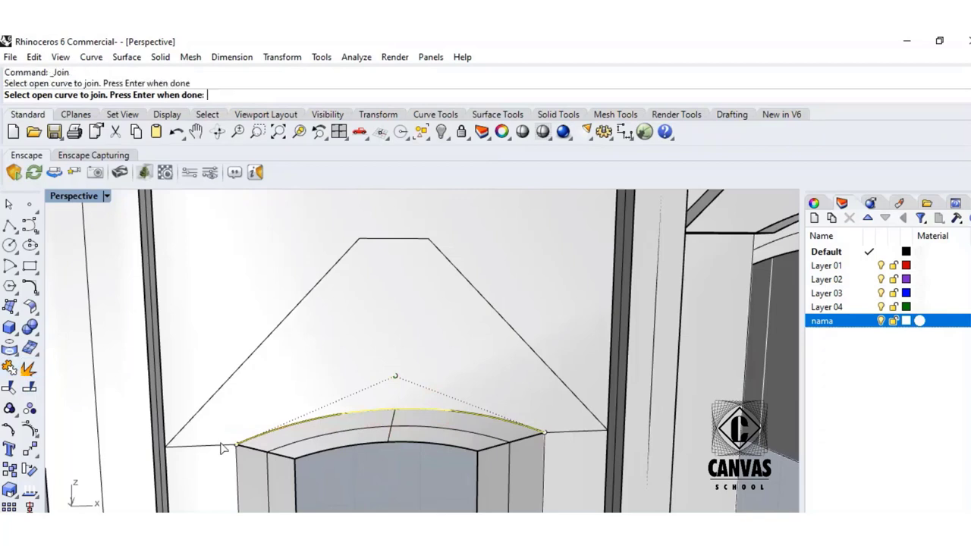
pyautogui.click(199, 412)
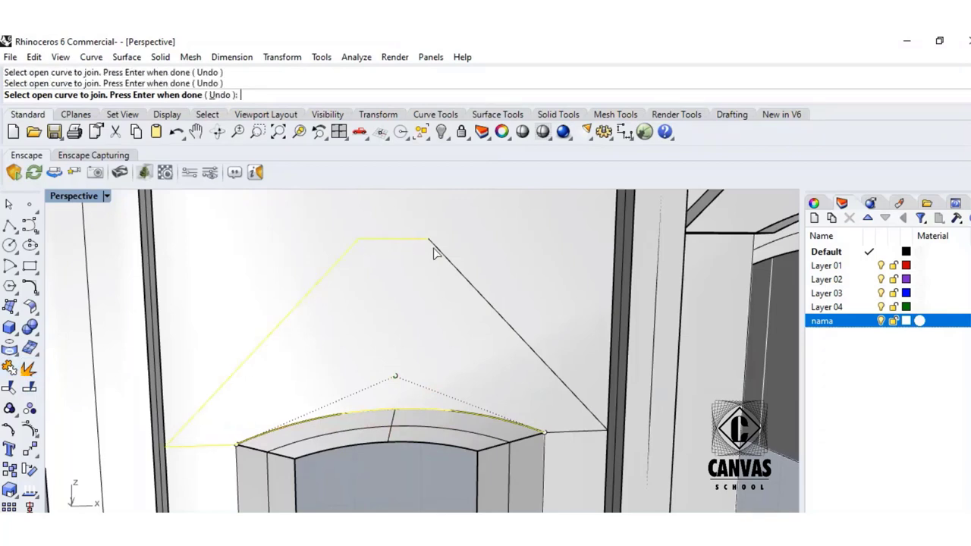
pyautogui.click(469, 277)
pyautogui.click(566, 430)
pyautogui.press('Return')
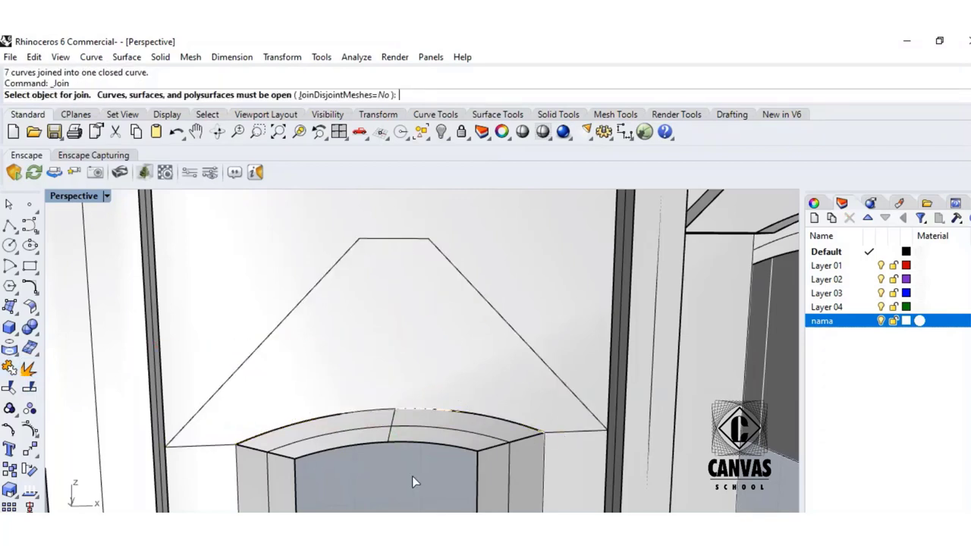
pyautogui.press('Escape')
# - Extrude the closed outline above the left opening a short distance out from the facade
pyautogui.click(476, 293)
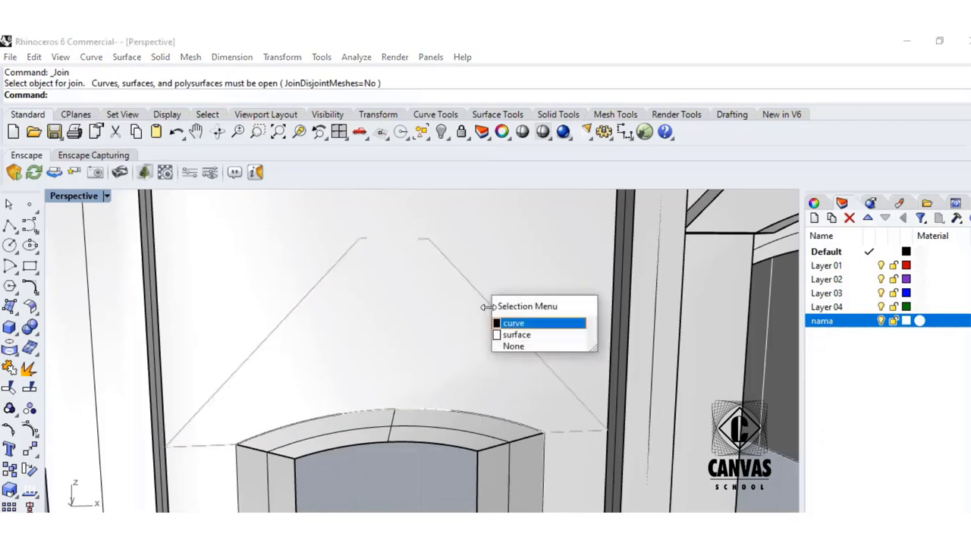
pyautogui.click(524, 326)
pyautogui.scroll(-8, 469, 337)
pyautogui.moveTo(481, 388); pyautogui.dragTo(448, 412, button='right')
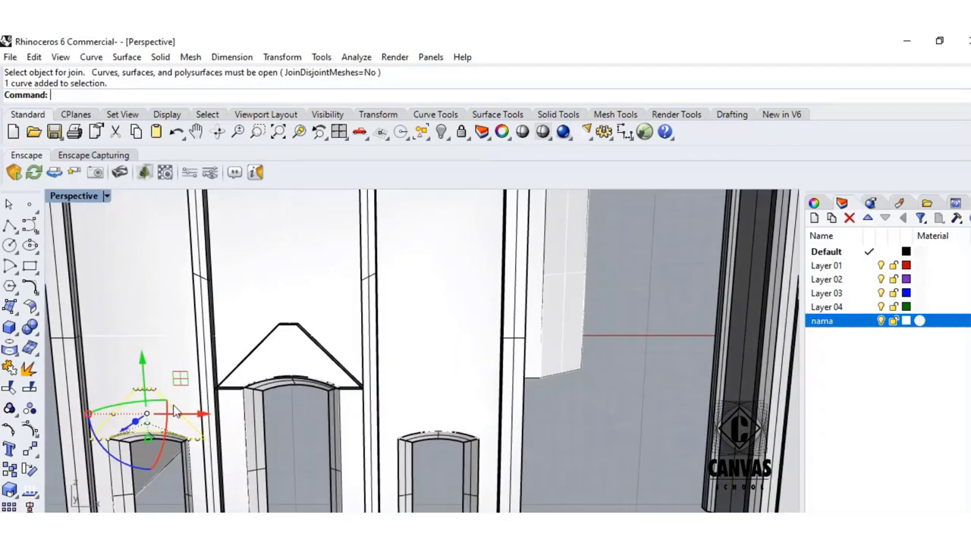
pyautogui.moveTo(137, 422); pyautogui.dragTo(132, 422)
pyautogui.click(56, 449)
# - Draw a 2.5 m vertical line upward from the apex of the right opening's arch
pyautogui.scroll(-6, 60, 448)
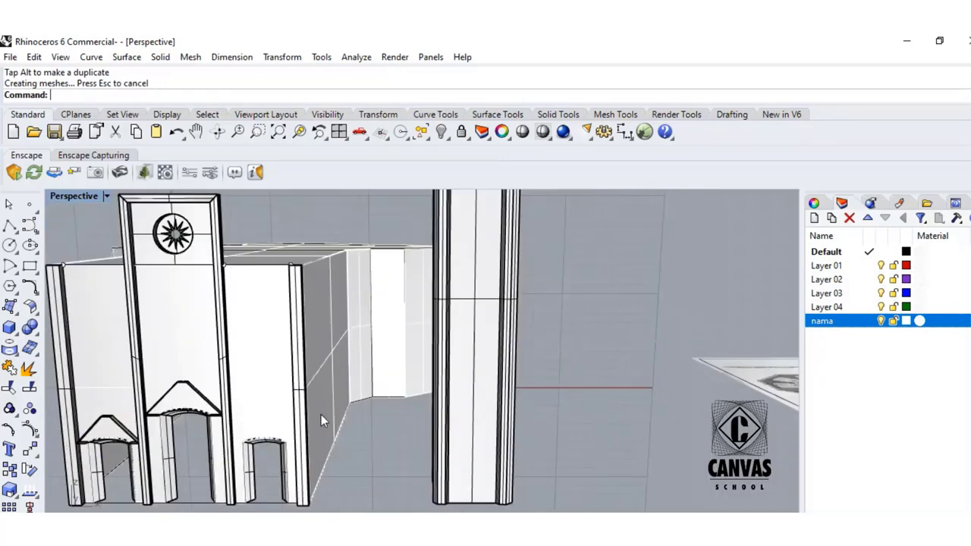
pyautogui.moveTo(321, 415); pyautogui.dragTo(342, 413, button='right')
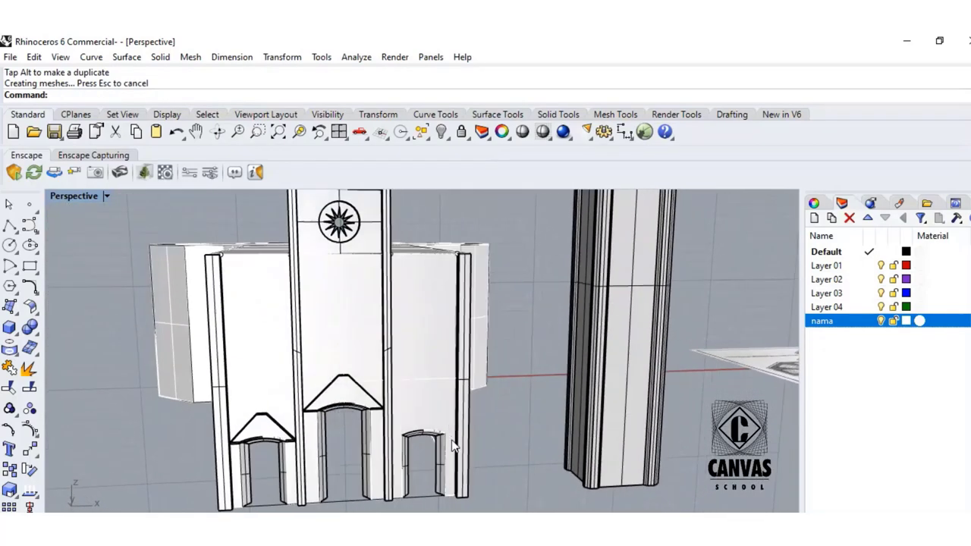
pyautogui.scroll(5, 454, 446)
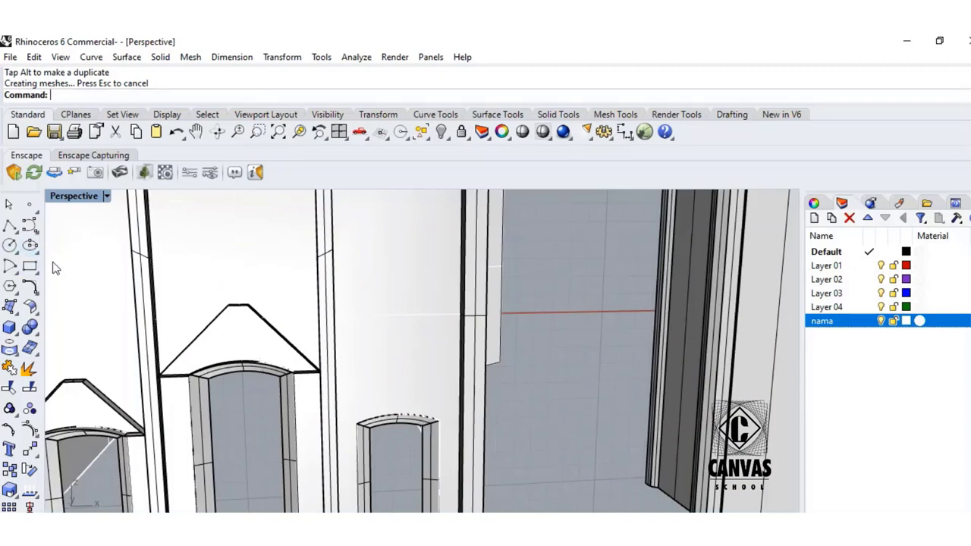
pyautogui.click(10, 226)
pyautogui.scroll(5, 398, 429)
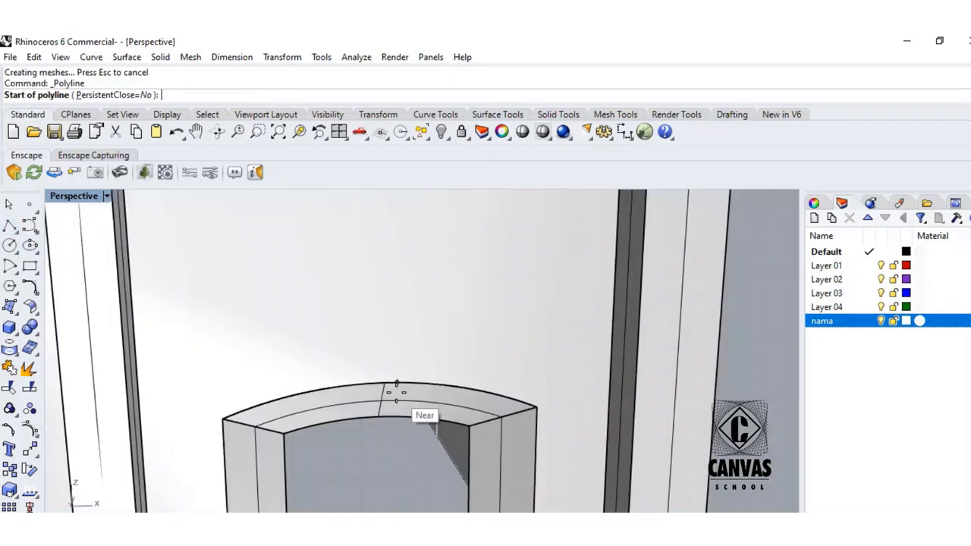
pyautogui.click(386, 384)
pyautogui.write('2.5')
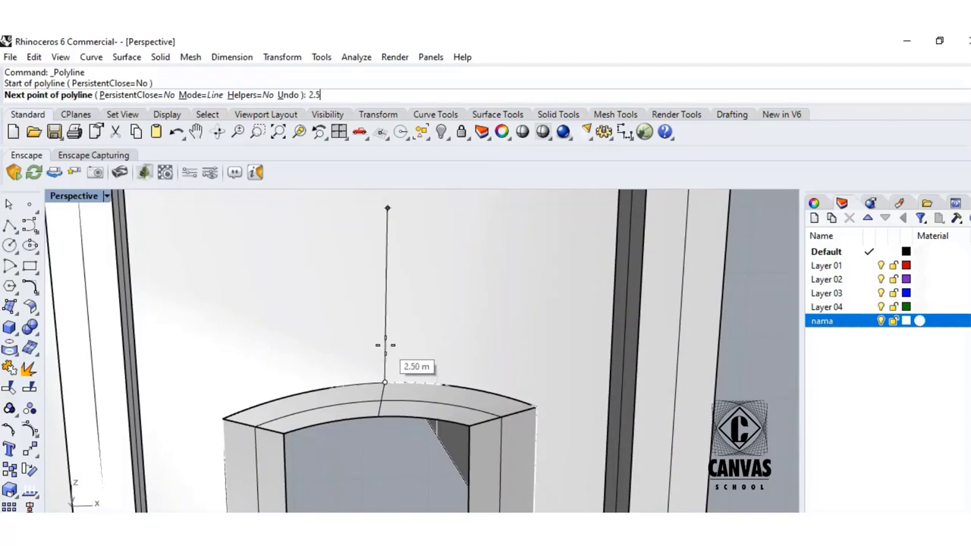
pyautogui.scroll(-5, 386, 345)
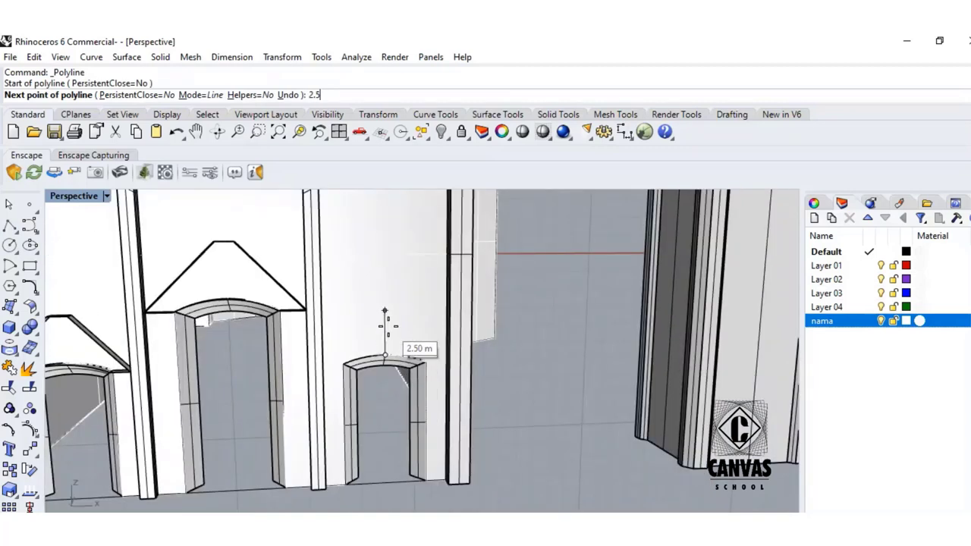
pyautogui.press('Return')
pyautogui.press('Return')
# - Draw horizontal lines from both upper corners of the right opening outward to the adjacent pillars
pyautogui.click(10, 228)
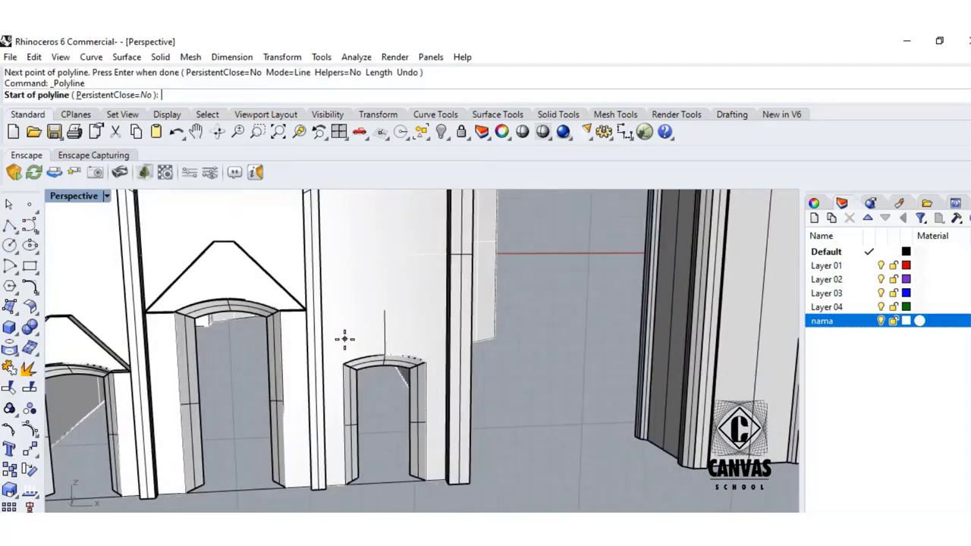
pyautogui.scroll(5, 344, 339)
pyautogui.click(340, 417)
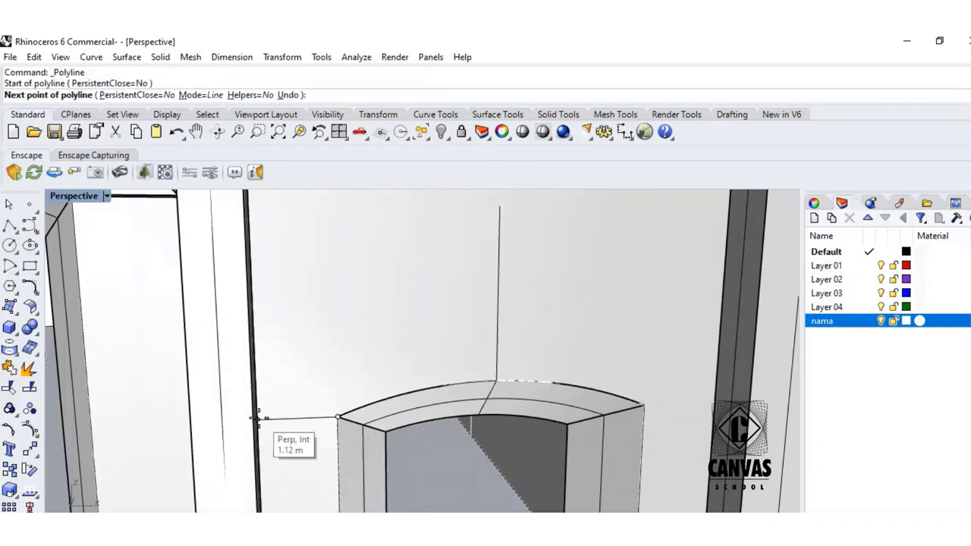
pyautogui.click(259, 418)
pyautogui.press('Return')
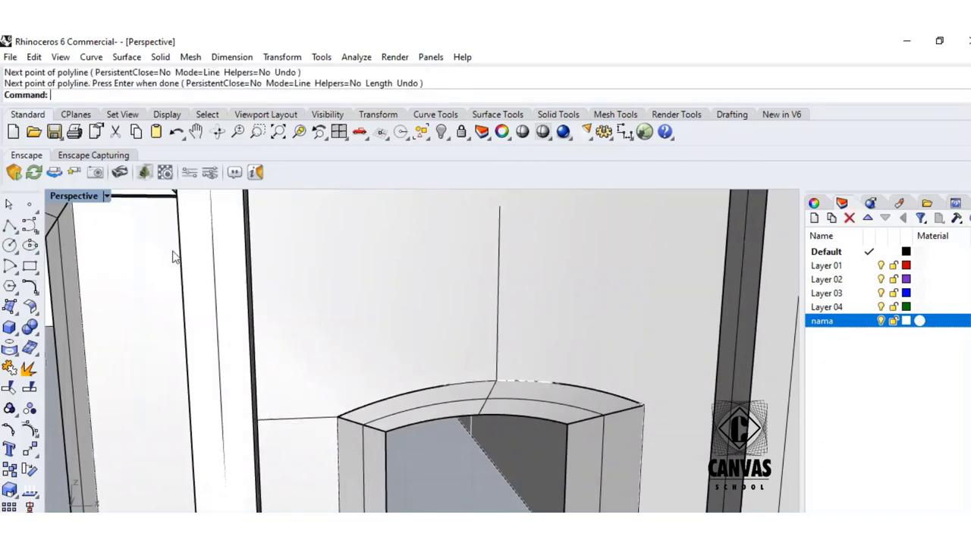
pyautogui.click(11, 227)
pyautogui.click(645, 406)
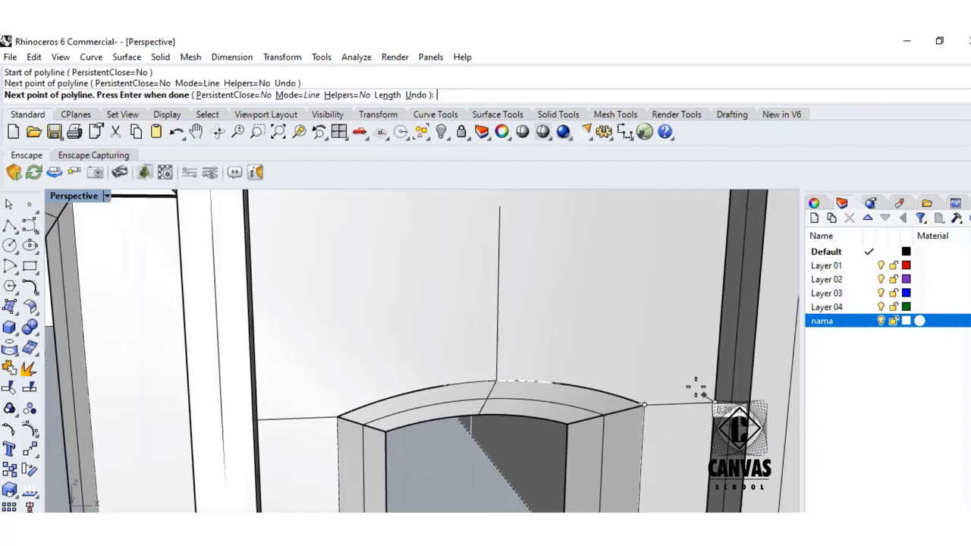
pyautogui.press('Return')
# - Draw two 0.5 m horizontal lines, one to each side, from the top of the vertical line above the right opening
pyautogui.click(11, 227)
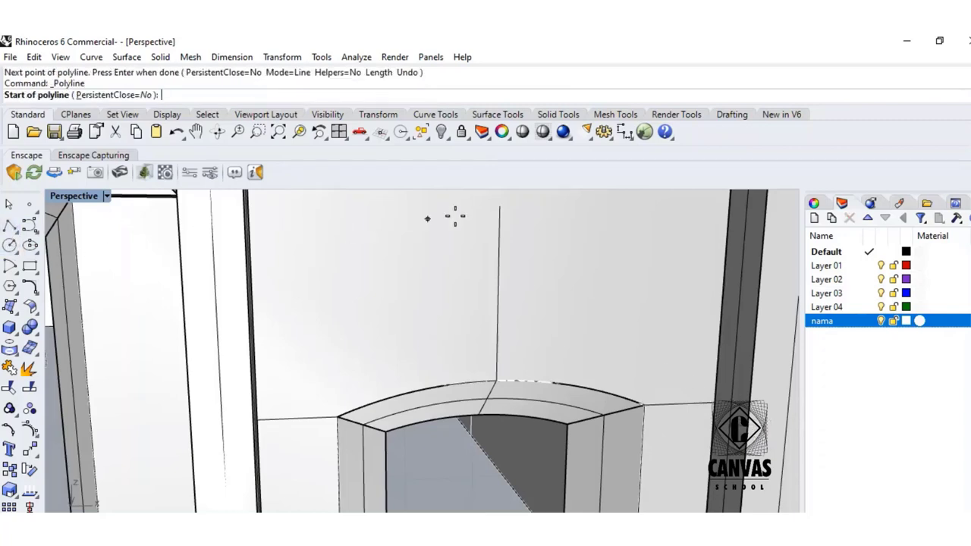
pyautogui.click(494, 208)
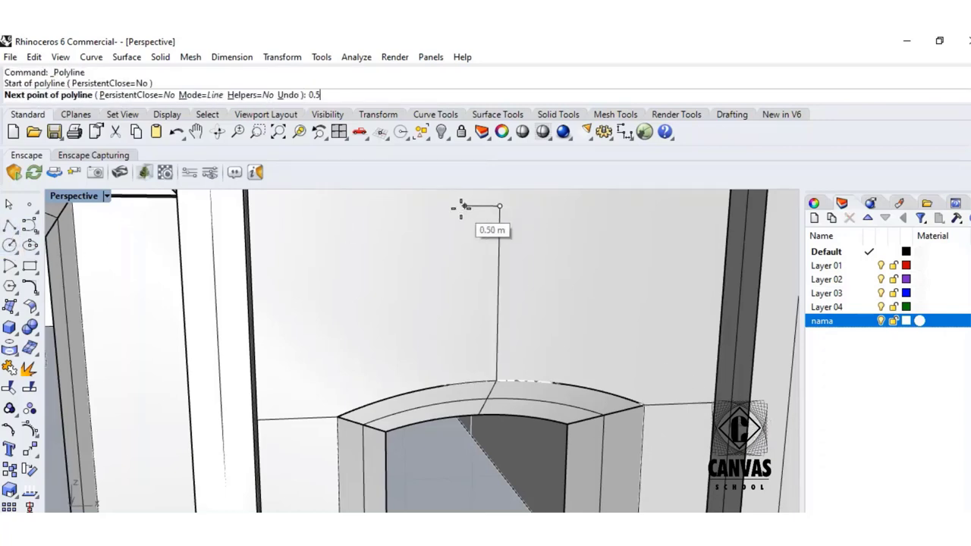
pyautogui.press('Return')
pyautogui.press('Return')
pyautogui.click(11, 228)
pyautogui.click(499, 206)
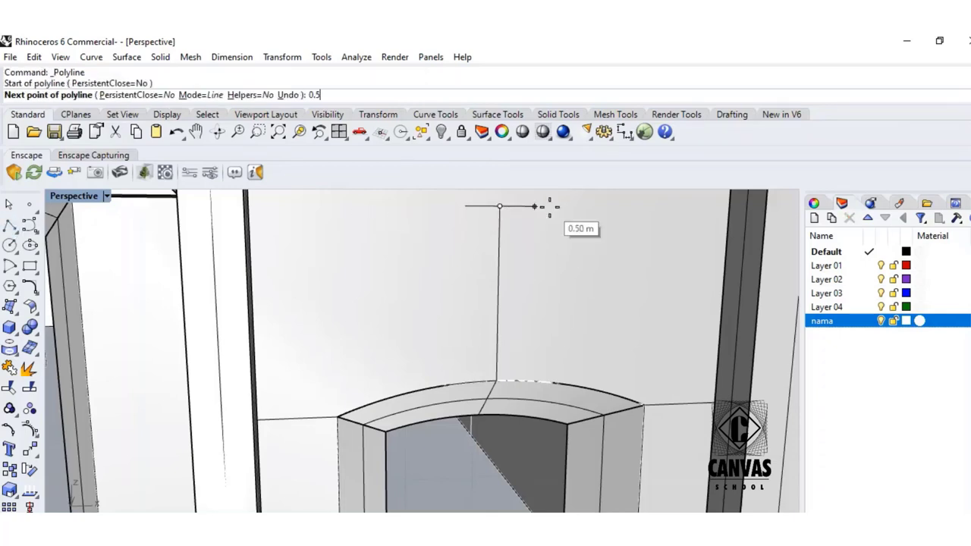
pyautogui.write('0.5')
pyautogui.press('Return')
pyautogui.press('Return')
# - Draw two sloping lines above the right opening, joining the outer ends of the horizontal side lines to the ends of the top line
pyautogui.click(11, 228)
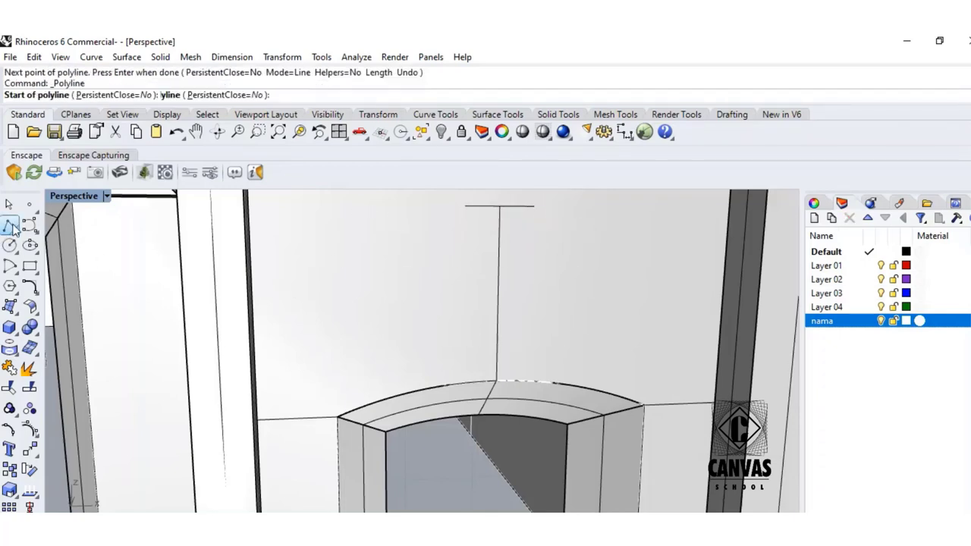
pyautogui.click(259, 417)
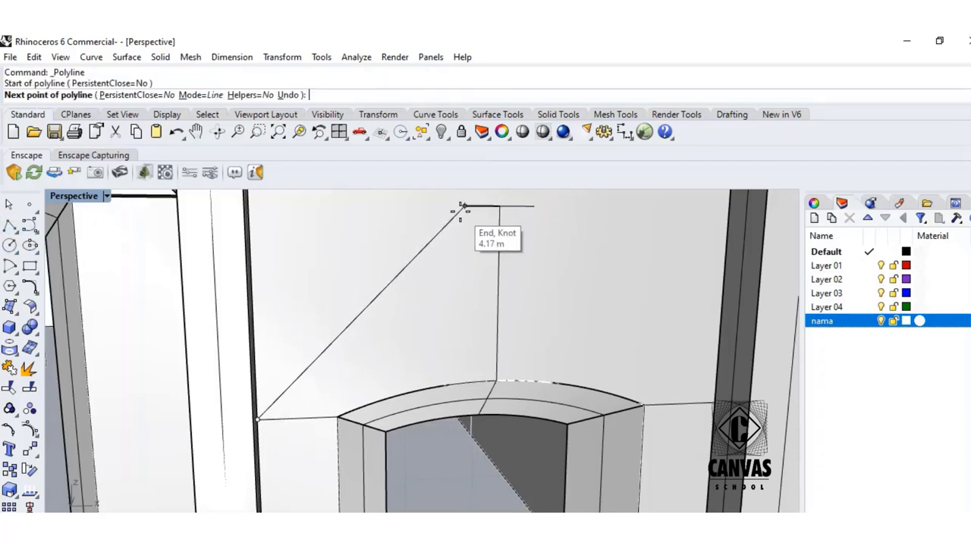
pyautogui.click(463, 206)
pyautogui.press('Return')
pyautogui.click(11, 226)
pyautogui.click(534, 205)
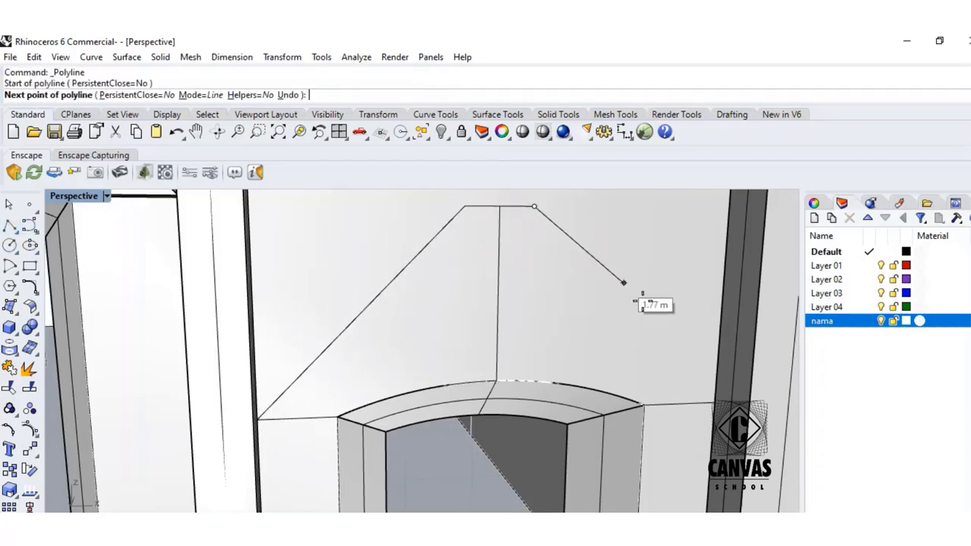
pyautogui.click(714, 402)
pyautogui.press('Return')
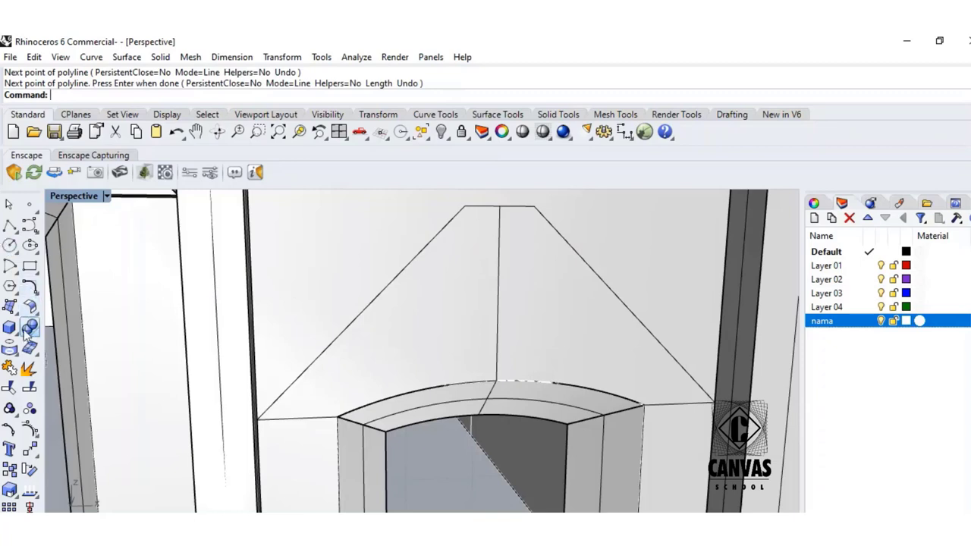
# - Duplicate the front surface edge of the right opening's arch as a curve
pyautogui.click(13, 352)
pyautogui.click(72, 356)
pyautogui.click(372, 406)
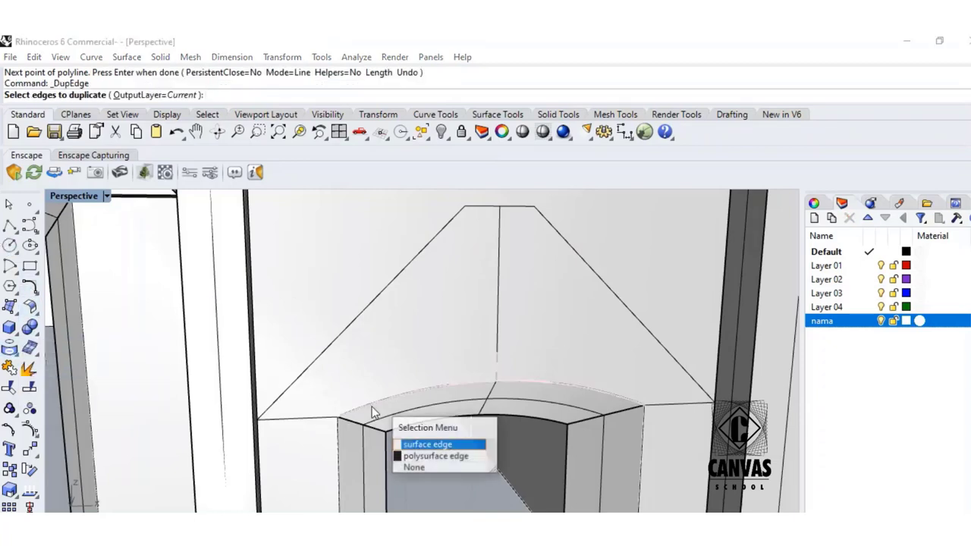
pyautogui.click(422, 445)
pyautogui.press('Return')
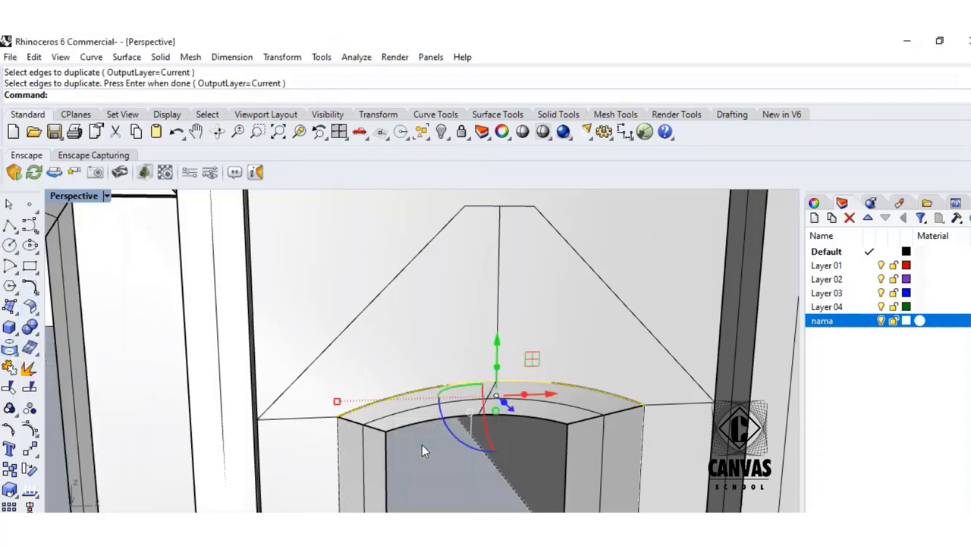
pyautogui.press('Escape')
# - Join the duplicated arch curve with the side, sloping and top lines above the right opening into one closed outline
pyautogui.click(368, 410)
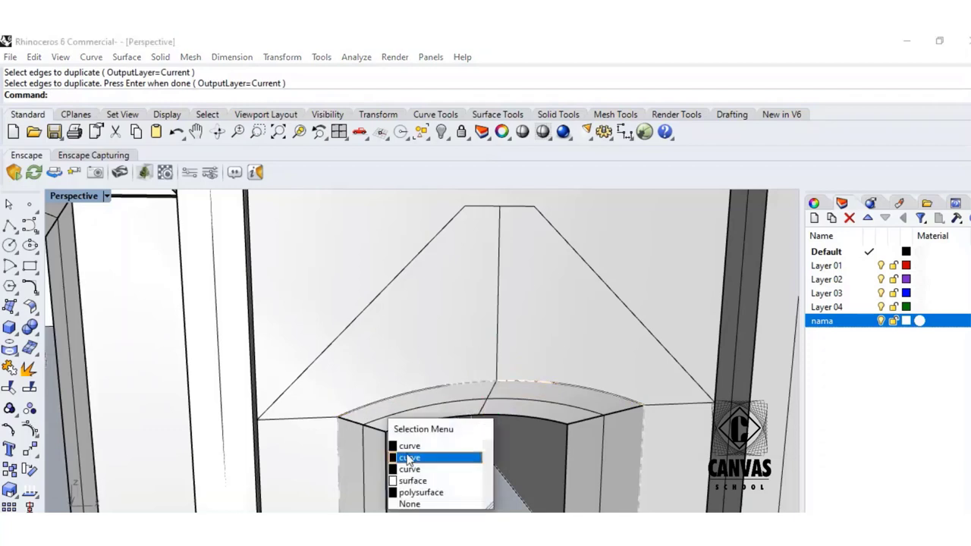
pyautogui.click(411, 459)
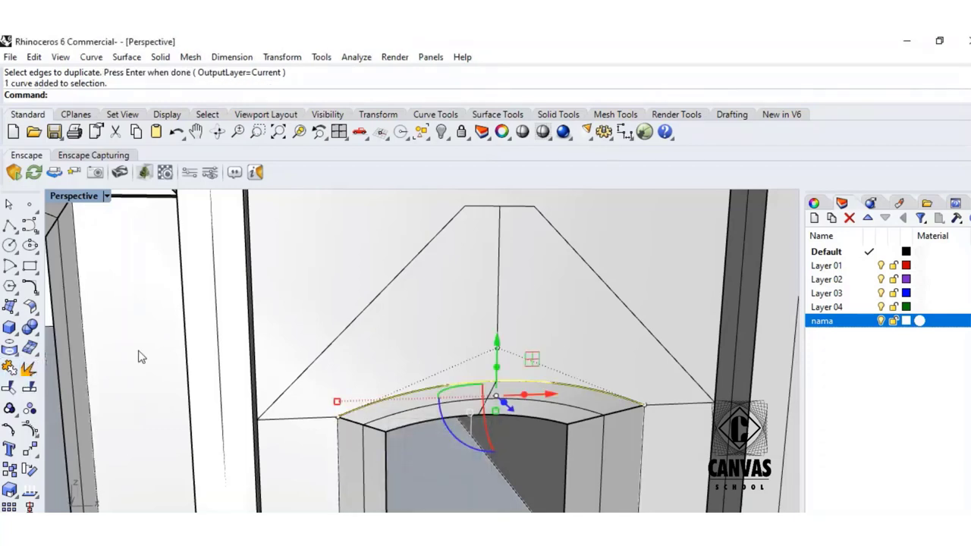
pyautogui.click(11, 370)
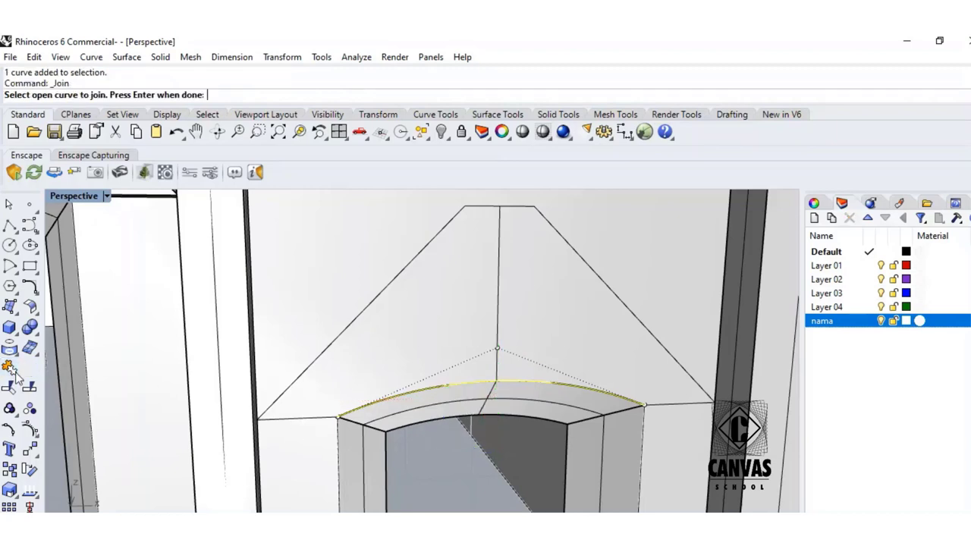
pyautogui.click(300, 424)
pyautogui.click(271, 406)
pyautogui.click(538, 210)
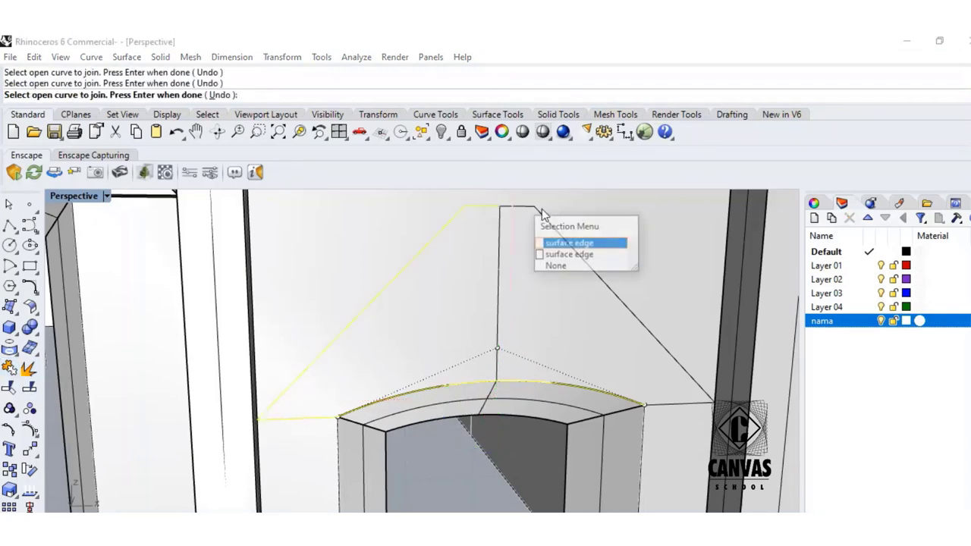
pyautogui.press('Return')
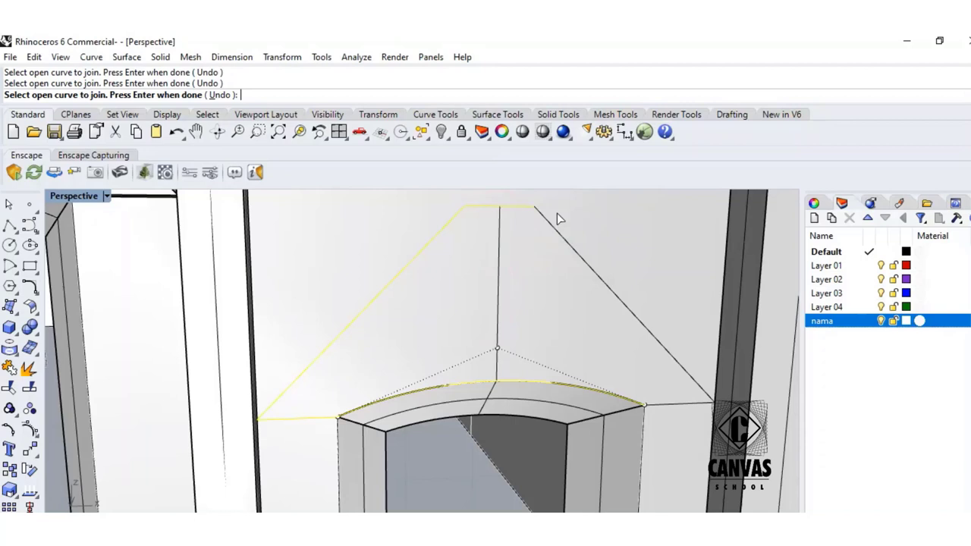
pyautogui.click(591, 266)
pyautogui.click(673, 405)
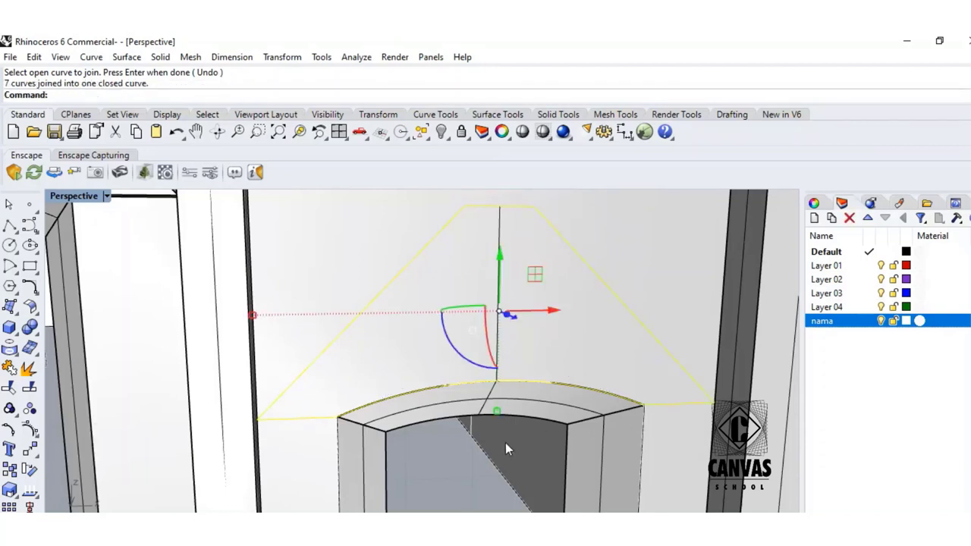
pyautogui.press('Return')
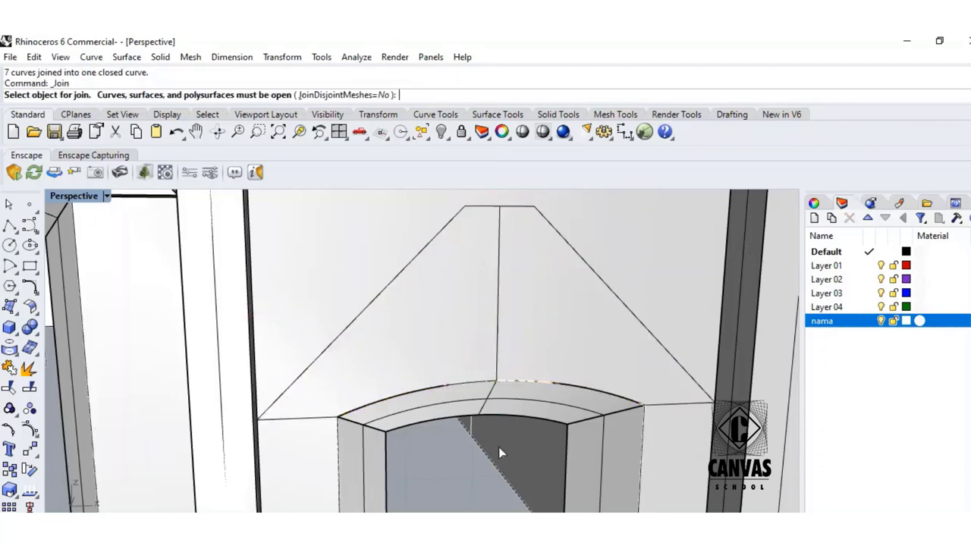
pyautogui.press('Escape')
# - Delete the vertical guide line above the apex of the right opening's arch
pyautogui.click(499, 374)
pyautogui.press('Delete')
pyautogui.scroll(-4, 500, 370)
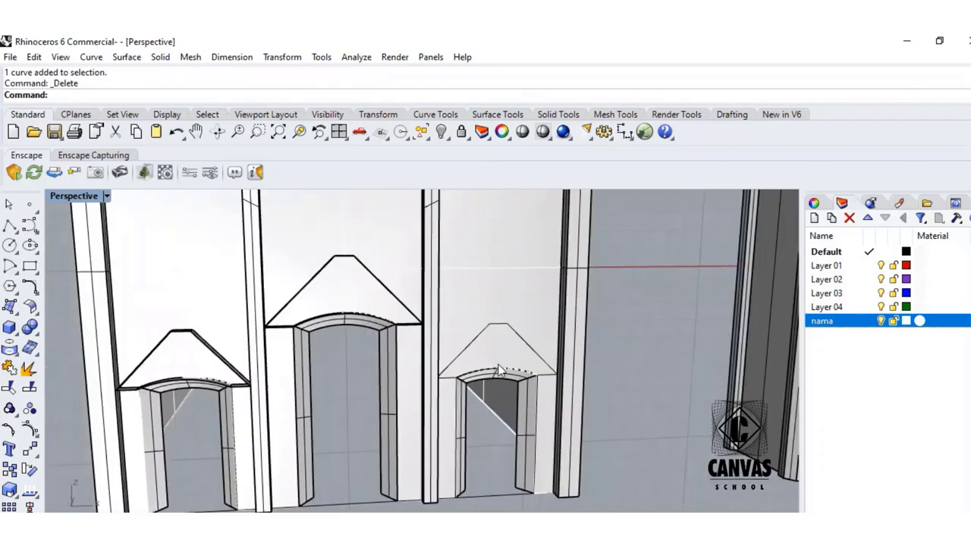
# - Extrude the closed outline above the right opening a short distance out from the facade
pyautogui.click(516, 329)
pyautogui.click(577, 364)
pyautogui.moveTo(634, 368); pyautogui.dragTo(640, 367, button='right')
pyautogui.moveTo(721, 360); pyautogui.dragTo(729, 357)
pyautogui.click(692, 440)
pyautogui.scroll(-9, 691, 441)
pyautogui.click(743, 416)
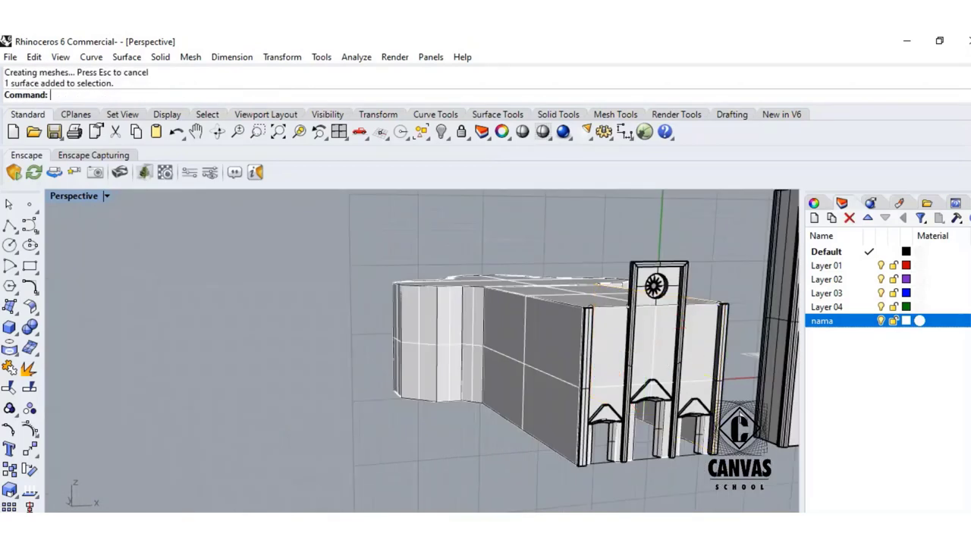
# - Copy the rectangle on the facade's left panel horizontally to the matching place on the right panel
pyautogui.moveTo(742, 417); pyautogui.dragTo(511, 390, button='right')
pyautogui.scroll(4, 512, 389)
pyautogui.moveTo(484, 426); pyautogui.dragTo(455, 439, button='right')
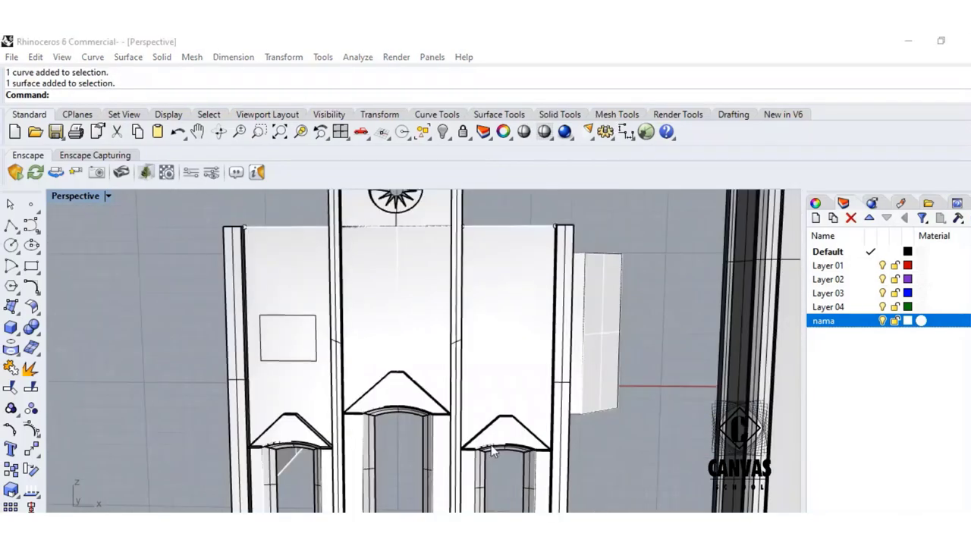
pyautogui.click(310, 322)
pyautogui.click(339, 347)
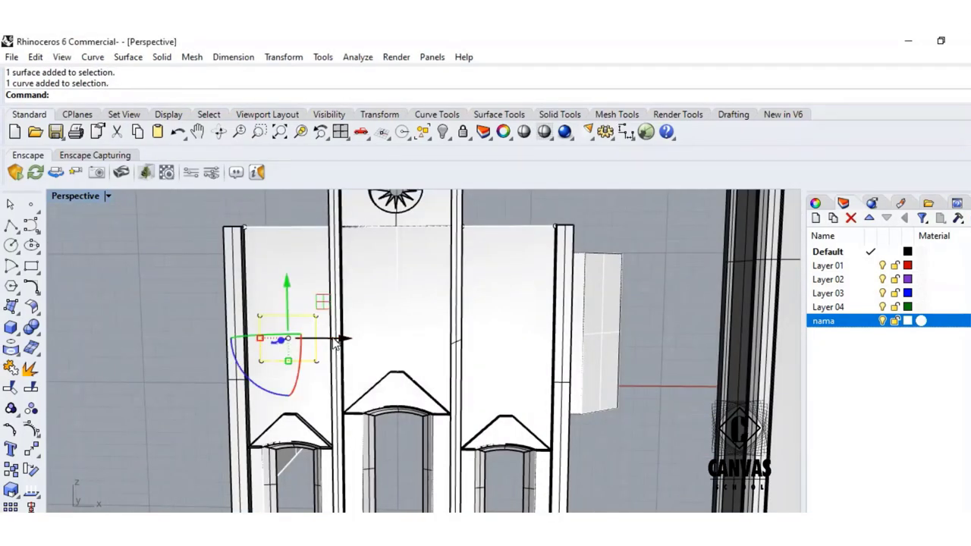
pyautogui.moveTo(340, 340); pyautogui.dragTo(379, 342)
pyautogui.click(177, 132)
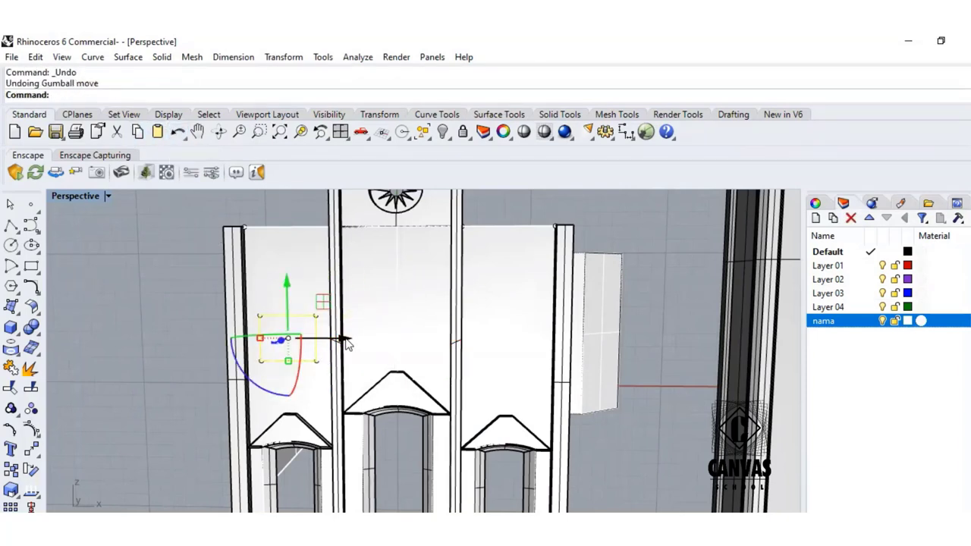
pyautogui.moveTo(343, 340); pyautogui.dragTo(571, 342)
pyautogui.click(645, 347)
pyautogui.moveTo(183, 289); pyautogui.dragTo(177, 283, button='right')
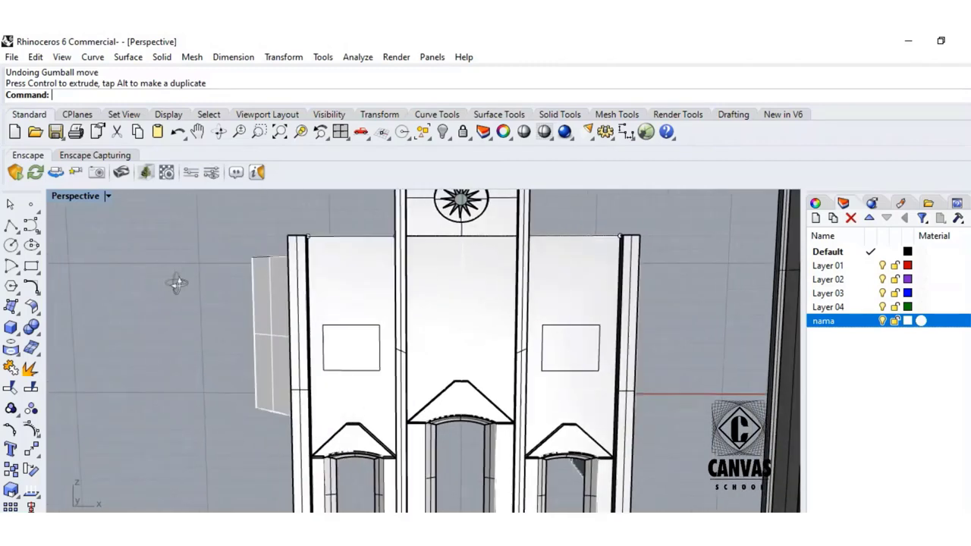
# - Draw a circle with a radius of about 1.70 m inside the left panel's rectangle and nudge it slightly upward to fit
pyautogui.click(10, 244)
pyautogui.scroll(5, 359, 357)
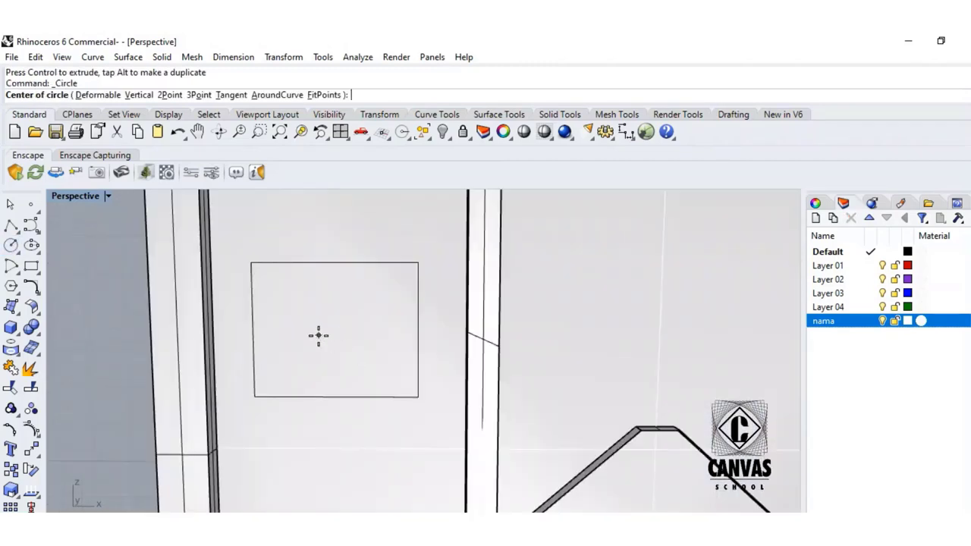
pyautogui.click(333, 332)
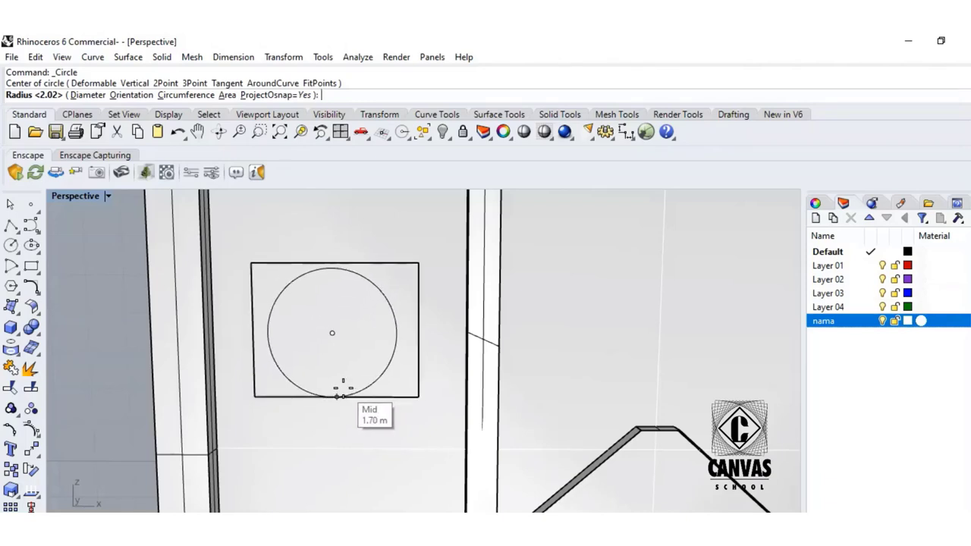
pyautogui.click(340, 395)
pyautogui.click(352, 394)
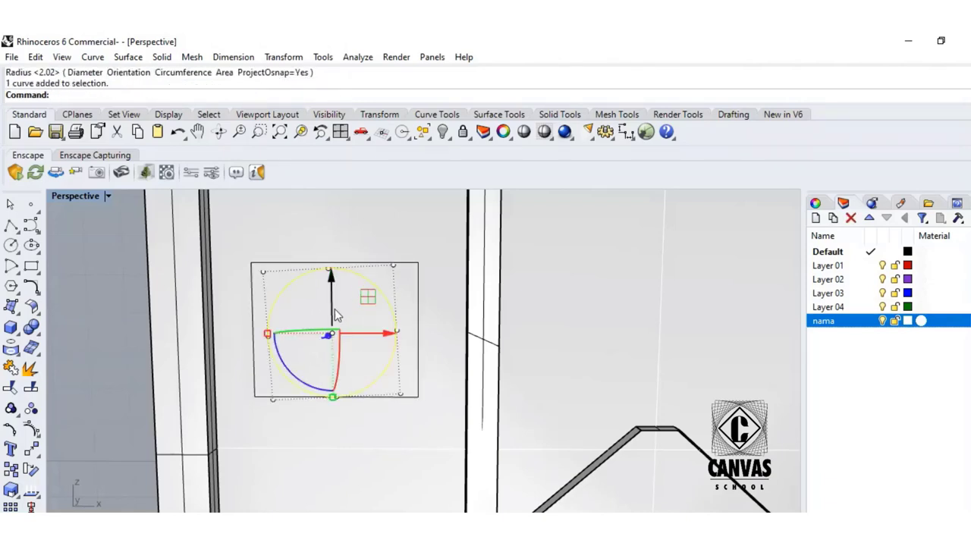
pyautogui.moveTo(332, 306); pyautogui.dragTo(331, 302)
pyautogui.click(331, 303)
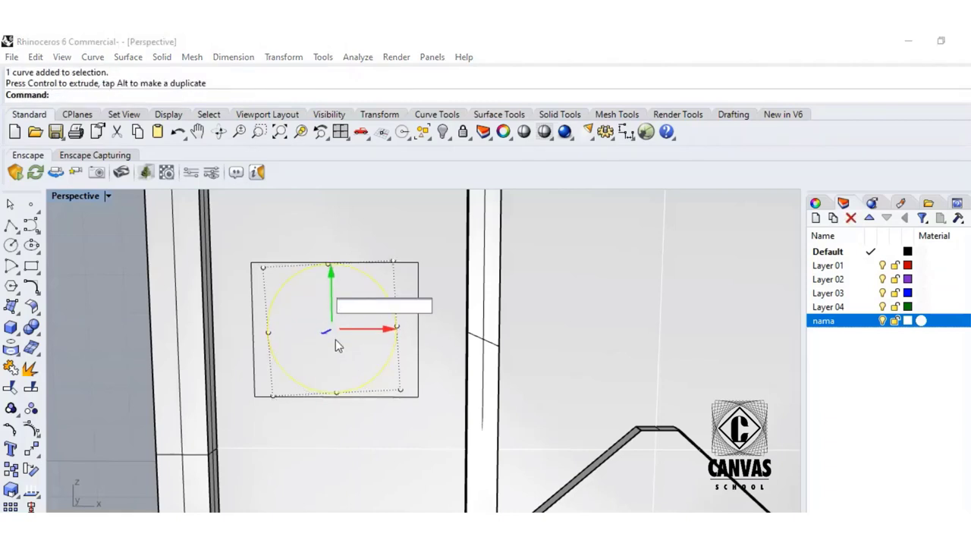
pyautogui.click(297, 343)
# - Move the circle horizontally from the left panel's rectangle into the right panel's rectangle
pyautogui.scroll(-10, 333, 342)
pyautogui.click(347, 348)
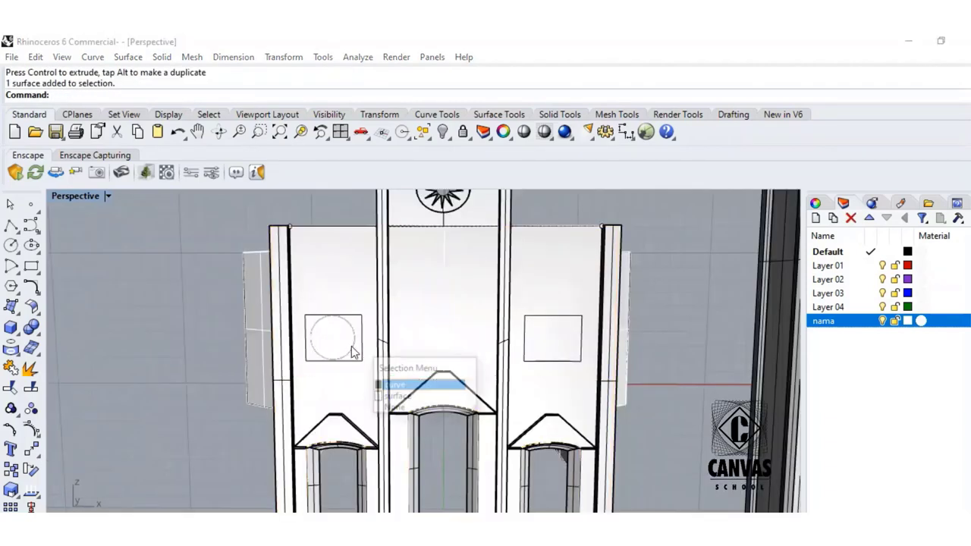
pyautogui.click(390, 382)
pyautogui.moveTo(387, 339); pyautogui.dragTo(607, 339)
pyautogui.click(645, 352)
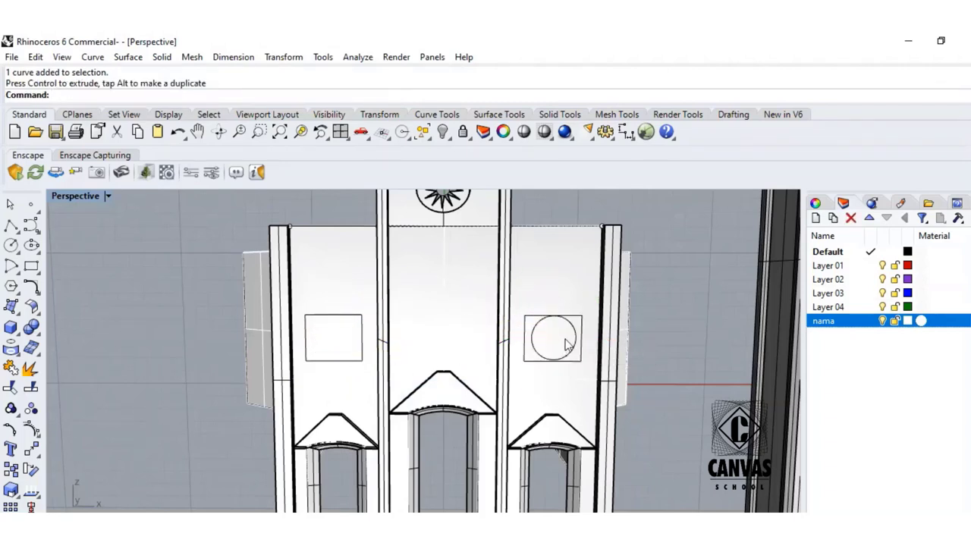
pyautogui.scroll(5, 568, 346)
pyautogui.click(599, 338)
pyautogui.click(638, 372)
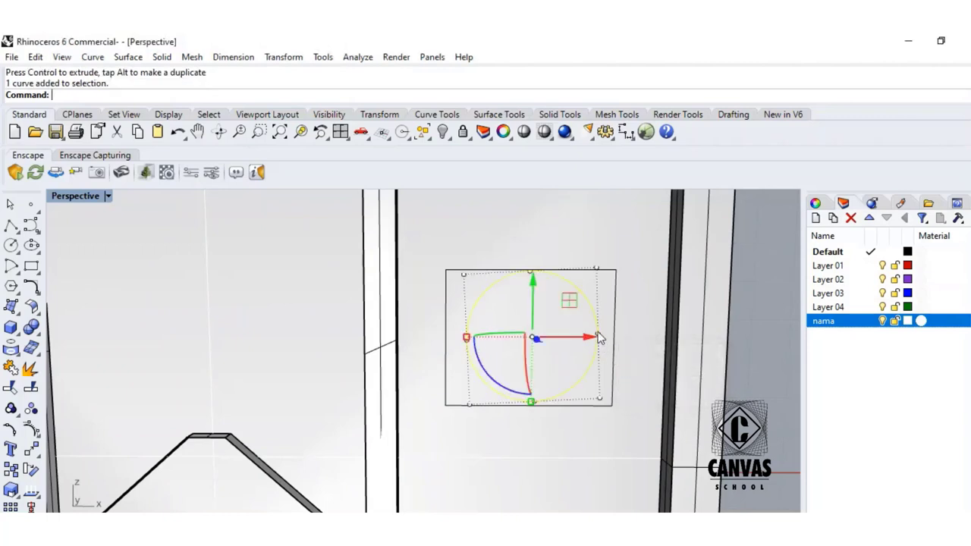
pyautogui.keyDown('ctrl'); pyautogui.keyDown('shift'); pyautogui.click(598, 333); pyautogui.keyUp('shift'); pyautogui.keyUp('ctrl')
pyautogui.moveTo(598, 332); pyautogui.dragTo(612, 334)
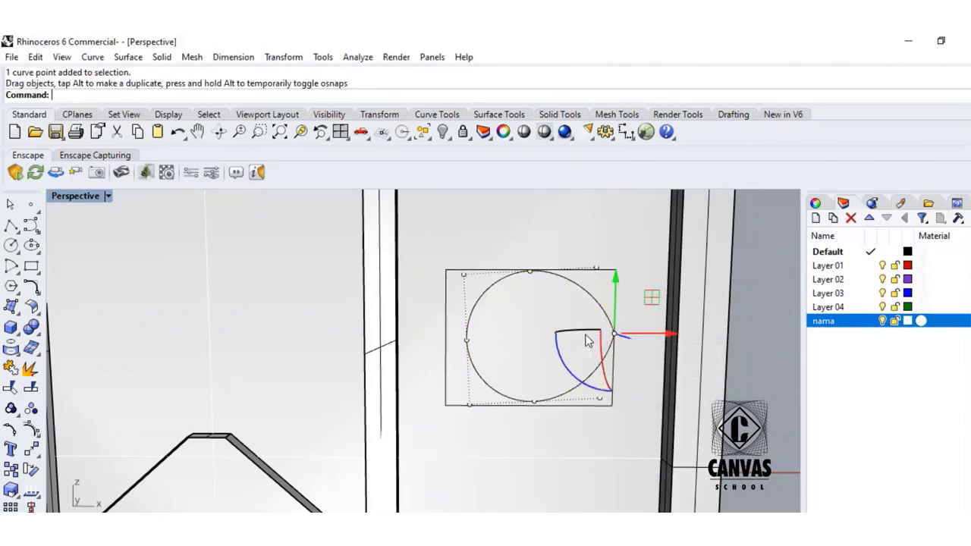
pyautogui.click(178, 133)
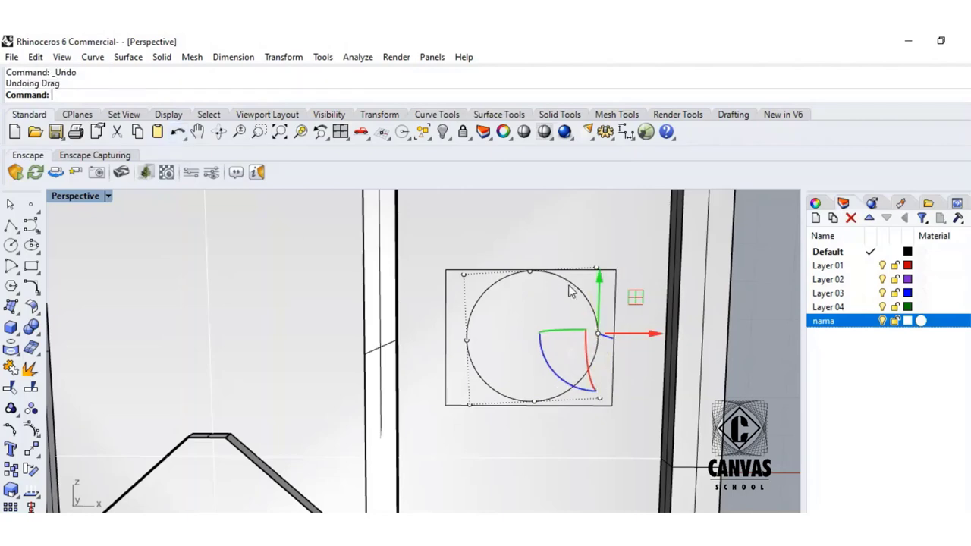
pyautogui.scroll(4, 624, 338)
pyautogui.scroll(-3, 625, 344)
pyautogui.press('Escape')
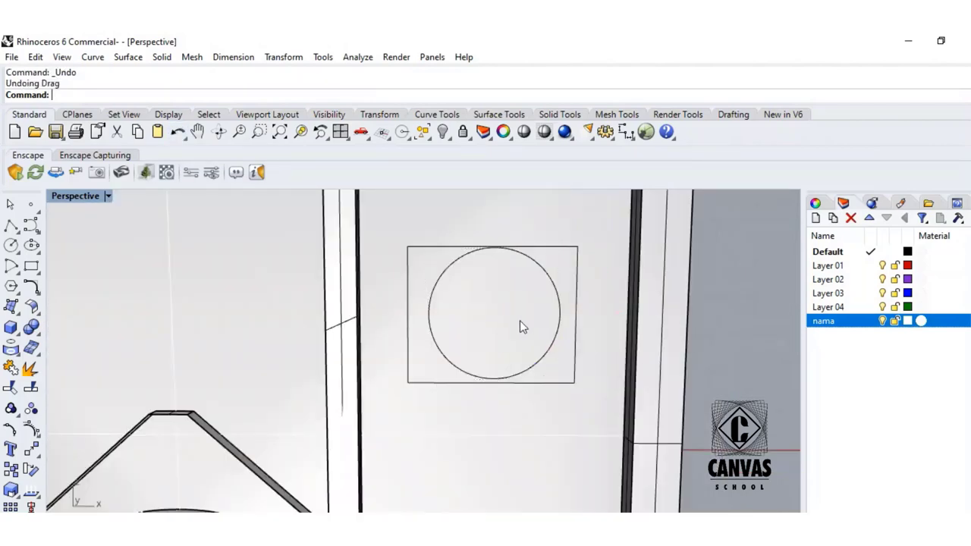
# - Copy the circle in the right panel's rectangle horizontally back into the left panel's rectangle
pyautogui.scroll(-3, 520, 321)
pyautogui.click(537, 317)
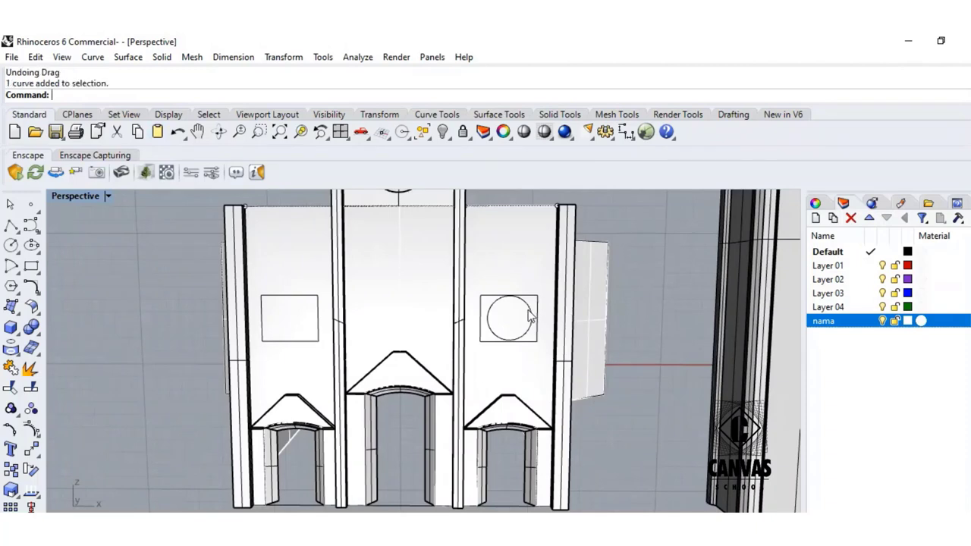
pyautogui.moveTo(557, 320); pyautogui.dragTo(340, 319)
pyautogui.click(176, 316)
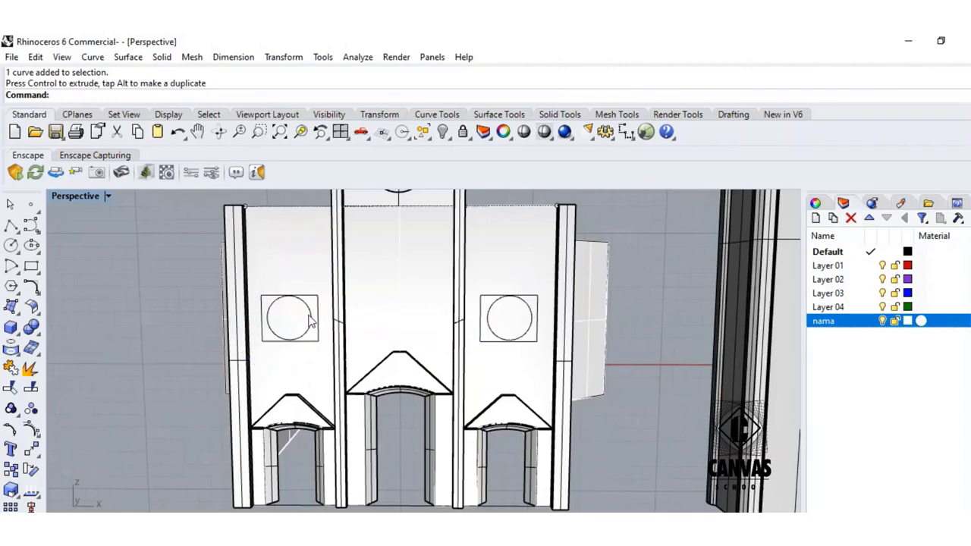
# - Split the facade surface with the left panel's circle and delete the circular piece inside it
pyautogui.scroll(5, 288, 315)
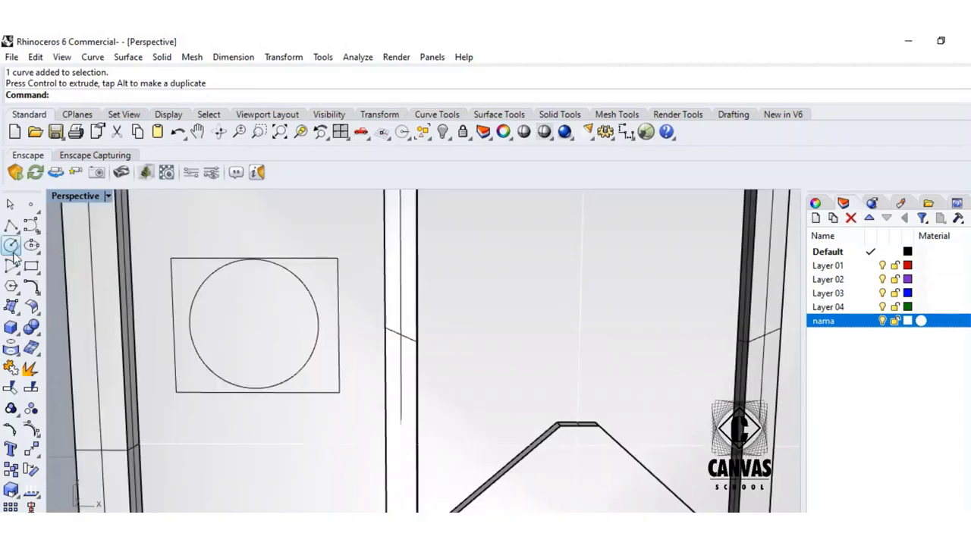
pyautogui.click(11, 387)
pyautogui.press('Return')
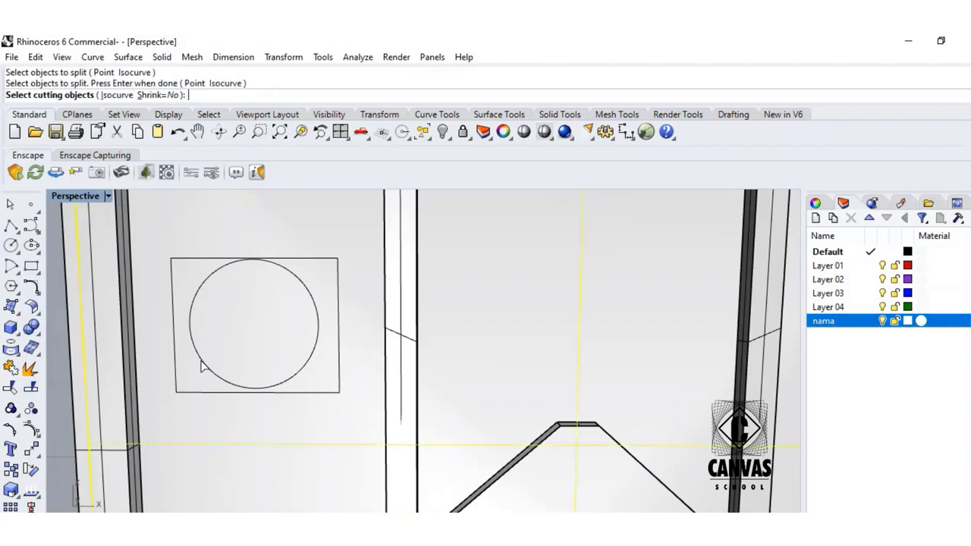
pyautogui.click(201, 367)
pyautogui.press('Return')
pyautogui.click(229, 358)
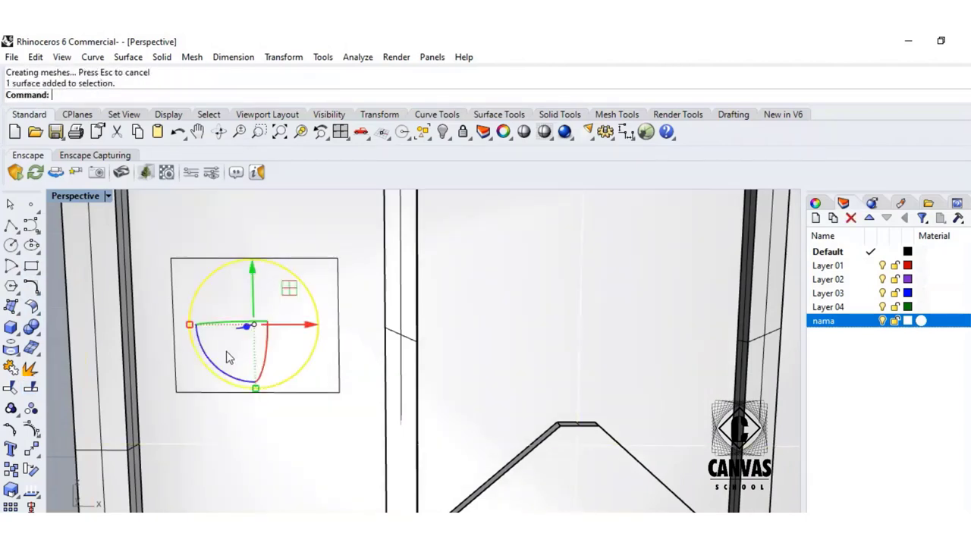
pyautogui.press('Delete')
pyautogui.scroll(-5, 226, 351)
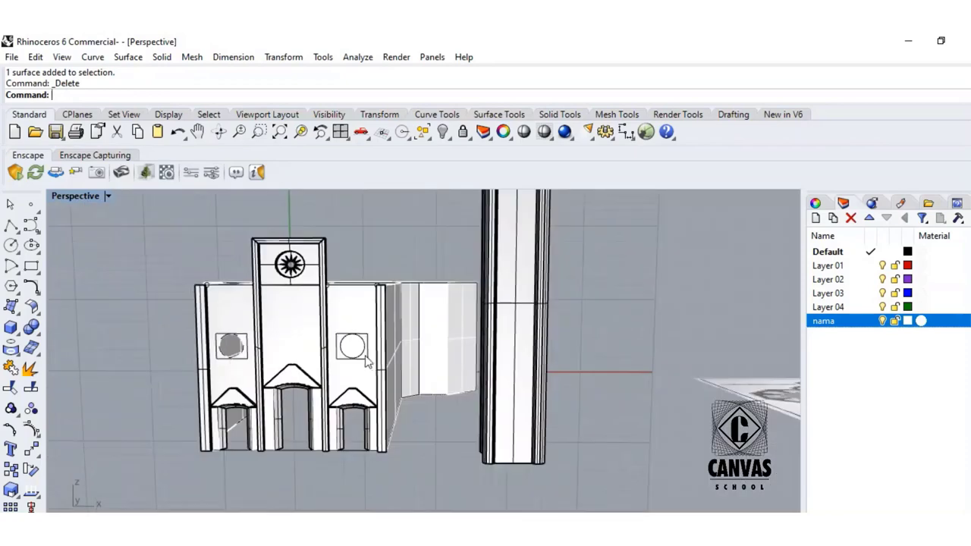
# - Split the facade surface with the right panel's circle and delete the circular piece inside it
pyautogui.scroll(5, 359, 362)
pyautogui.click(31, 388)
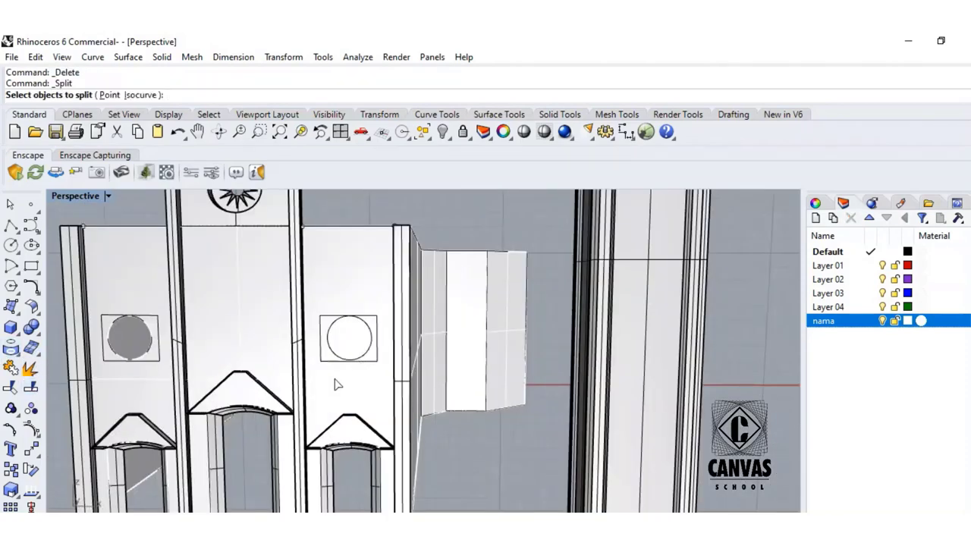
pyautogui.click(337, 385)
pyautogui.press('Return')
pyautogui.click(371, 340)
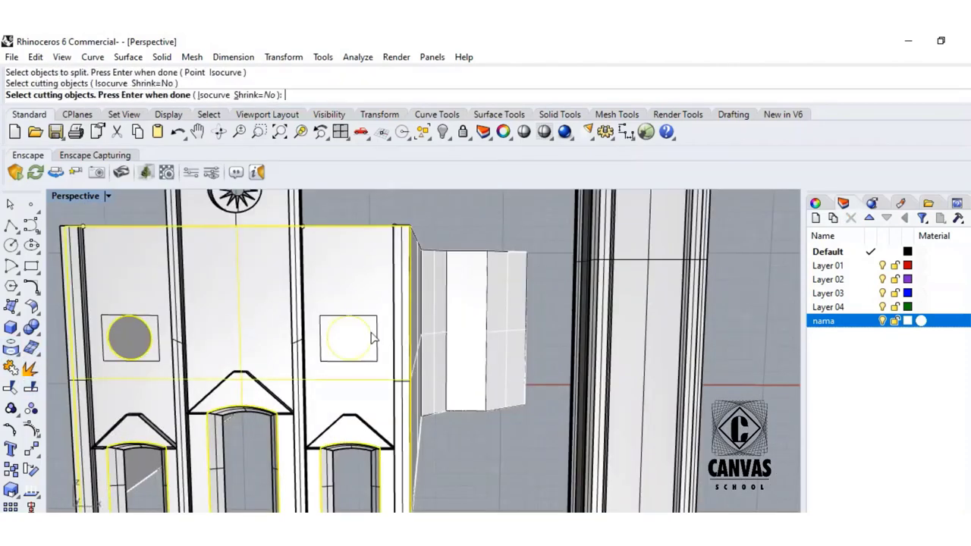
pyautogui.press('Return')
pyautogui.click(371, 340)
pyautogui.press('Delete')
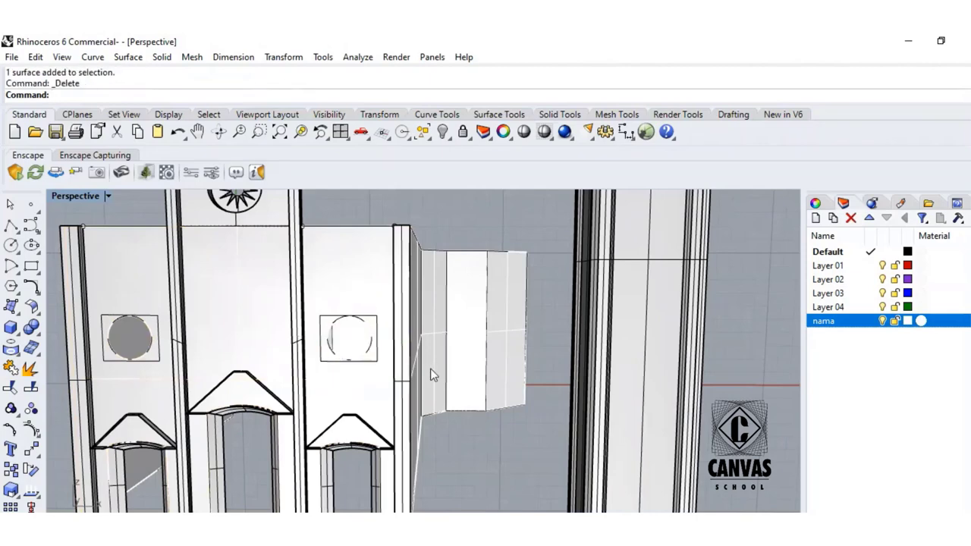
# - Duplicate the left panel's circle a short distance inward behind the facade surface
pyautogui.moveTo(474, 474); pyautogui.dragTo(497, 483, button='right')
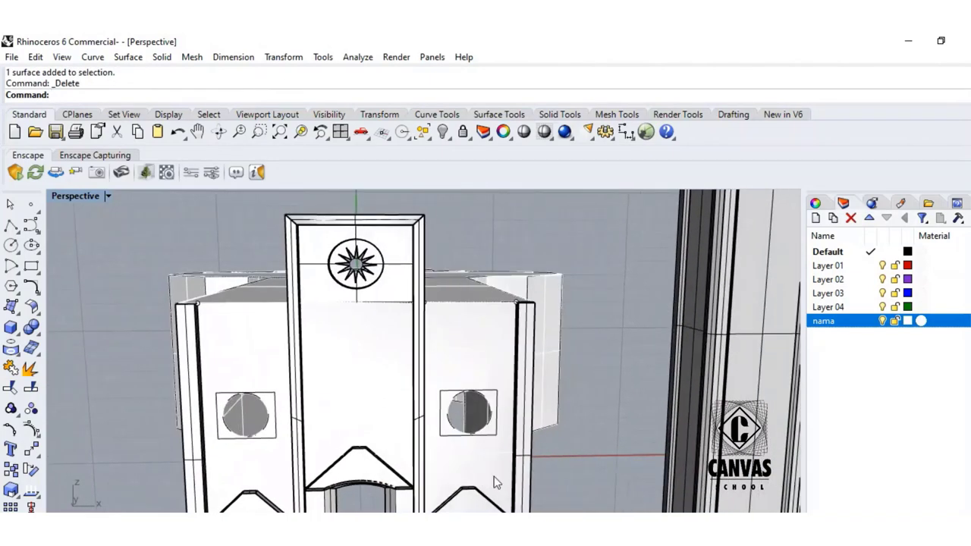
pyautogui.scroll(5, 265, 430)
pyautogui.click(278, 430)
pyautogui.click(351, 462)
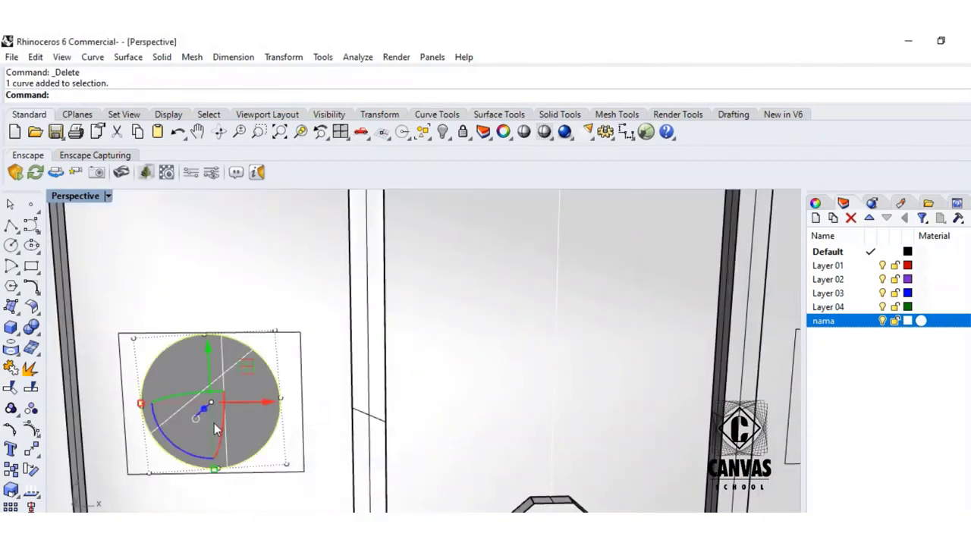
pyautogui.keyDown('shift'); pyautogui.moveTo(307, 381); pyautogui.dragTo(193, 438, button='right'); pyautogui.keyUp('shift')
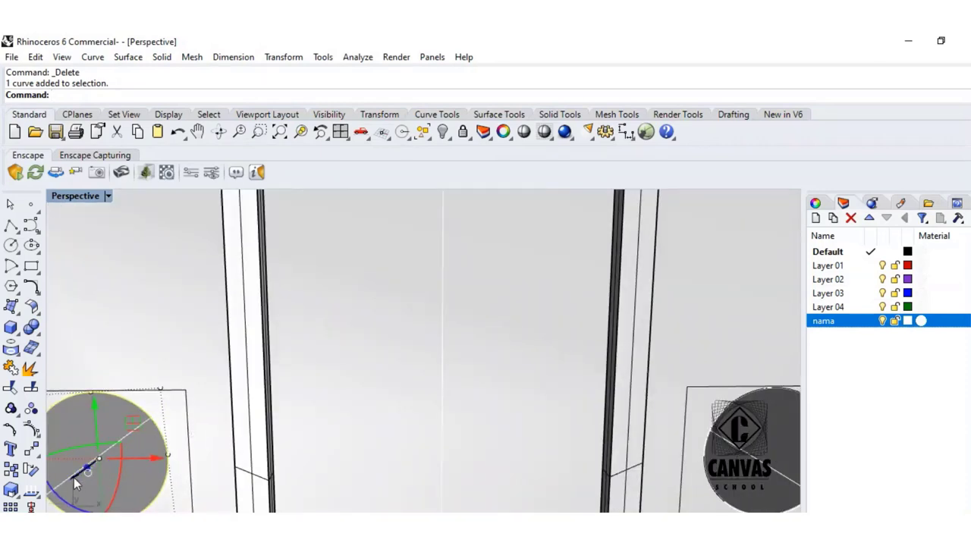
pyautogui.moveTo(74, 479); pyautogui.dragTo(88, 468)
pyautogui.click(83, 427)
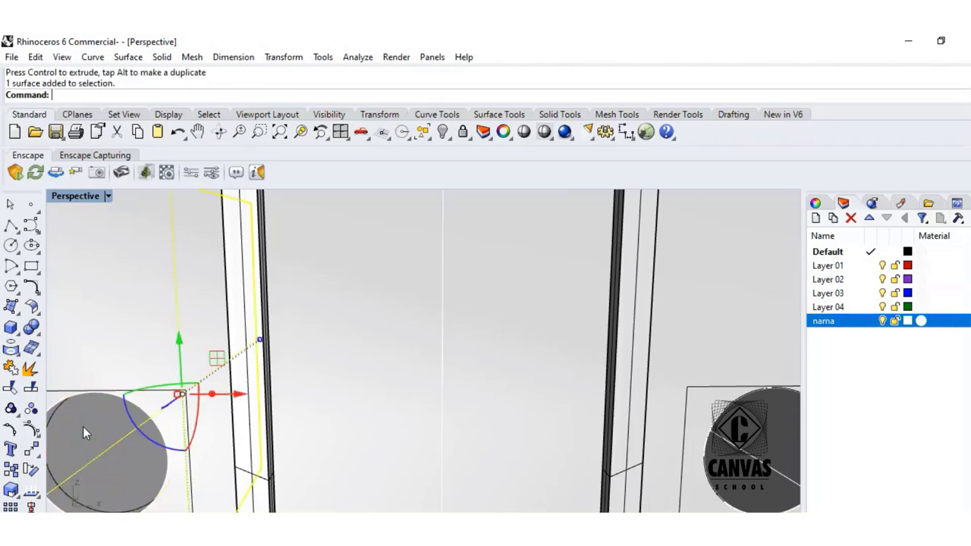
pyautogui.keyDown('shift'); pyautogui.moveTo(129, 466); pyautogui.dragTo(131, 464, button='right'); pyautogui.keyUp('shift')
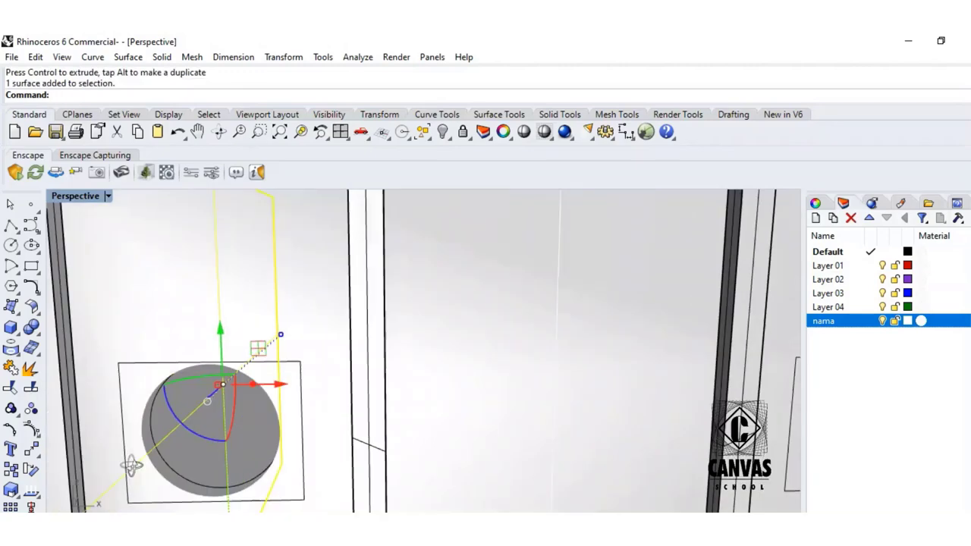
pyautogui.click(211, 458)
pyautogui.scroll(-6, 97, 430)
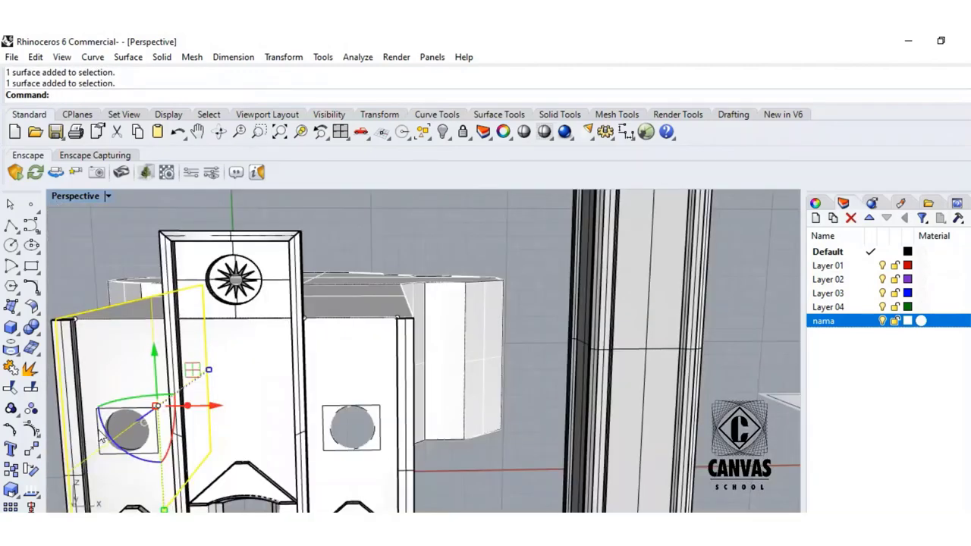
pyautogui.click(50, 473)
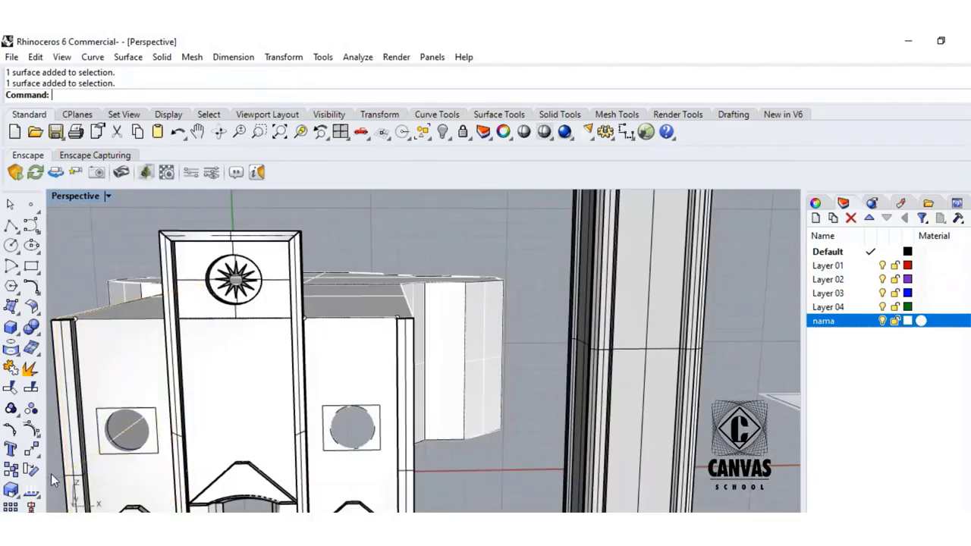
# - Loft the left panel's front and inner circles with the Normal style to form the recess wall
pyautogui.press('Return')
pyautogui.scroll(5, 117, 447)
pyautogui.click(99, 457)
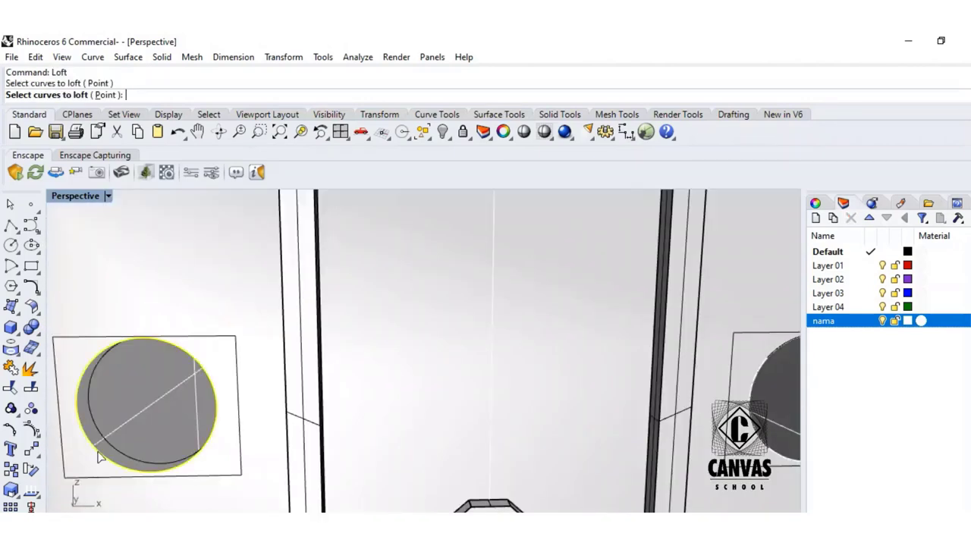
pyautogui.click(107, 451)
pyautogui.press('Return')
pyautogui.press('Return')
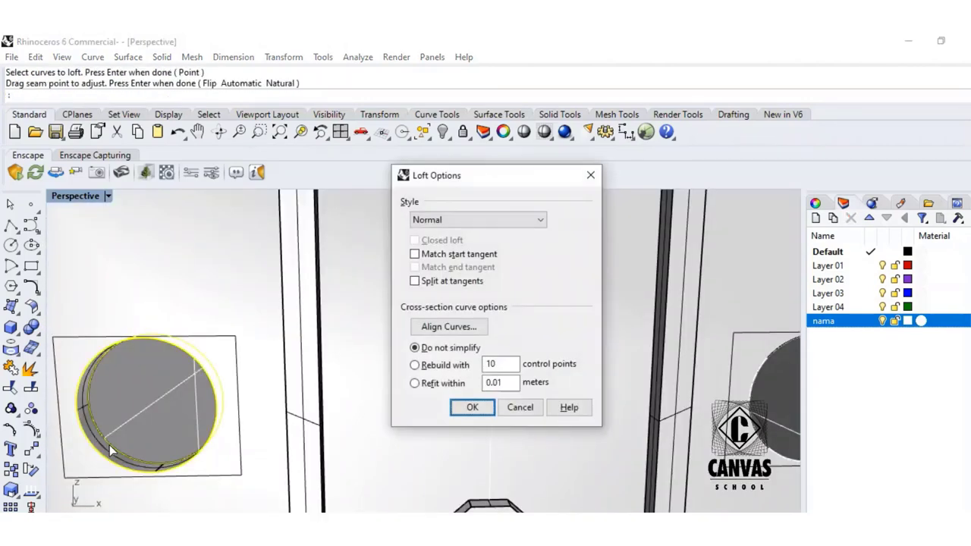
pyautogui.click(463, 407)
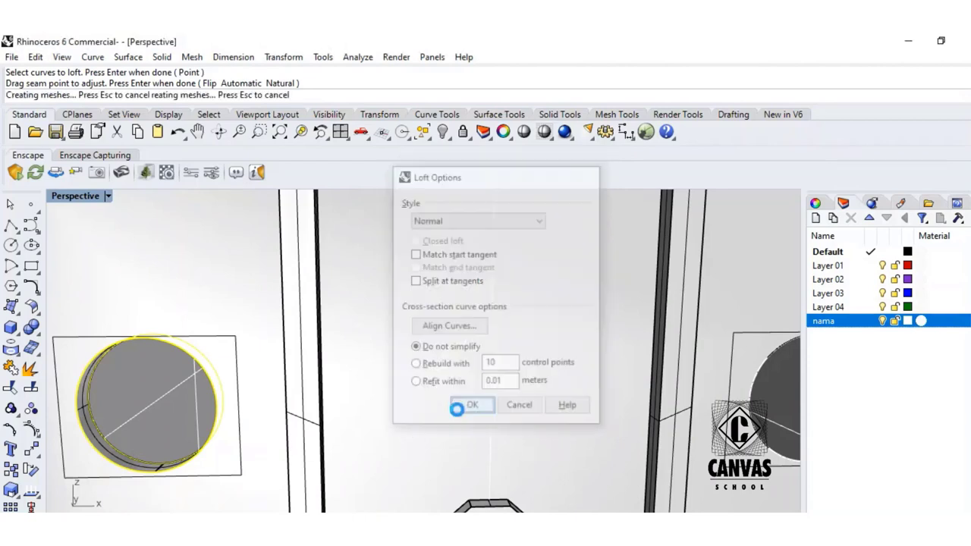
# - Close the back of the left panel's circular recess with a planar surface from the inner circle
pyautogui.click(16, 312)
pyautogui.click(52, 313)
pyautogui.click(90, 391)
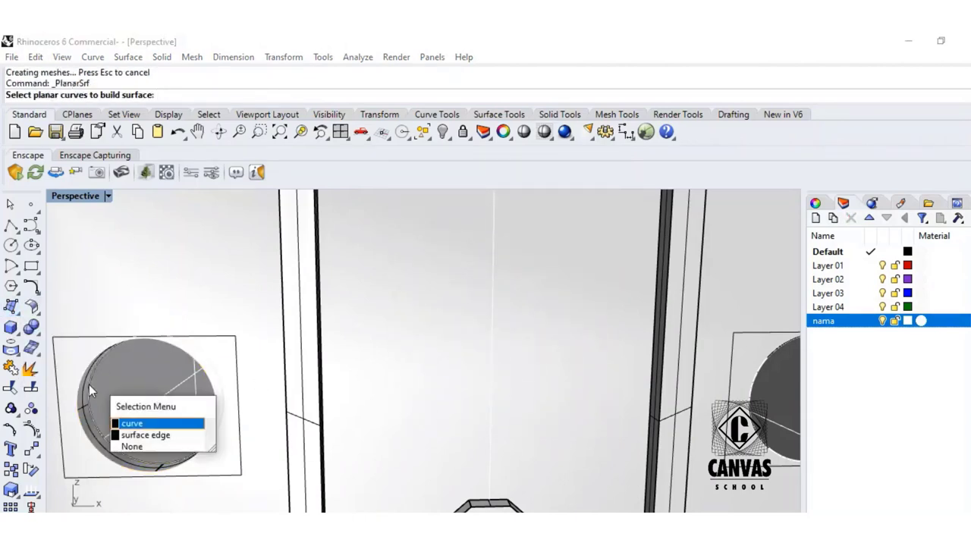
pyautogui.click(131, 423)
pyautogui.press('Return')
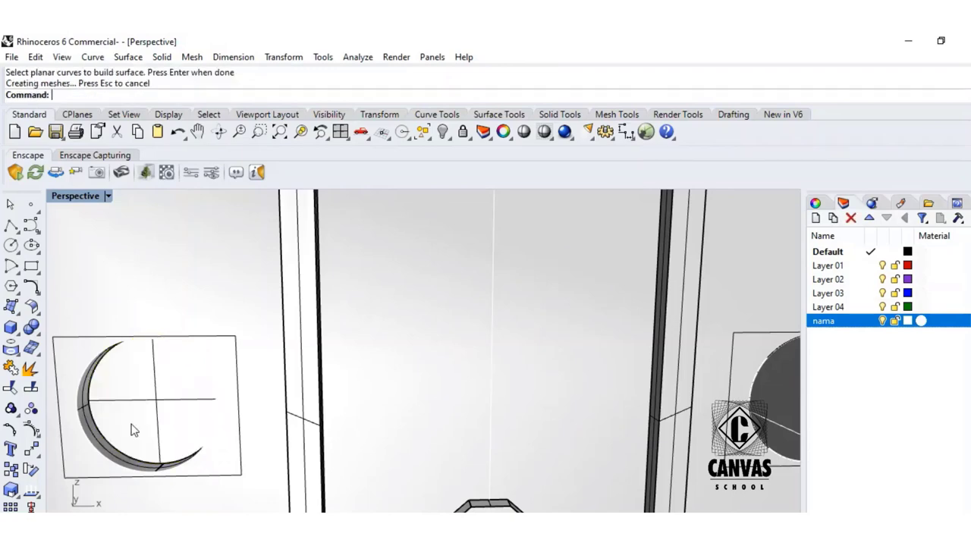
# - Duplicate the right panel's circle a short distance inward behind the facade surface
pyautogui.scroll(-5, 287, 431)
pyautogui.scroll(5, 365, 438)
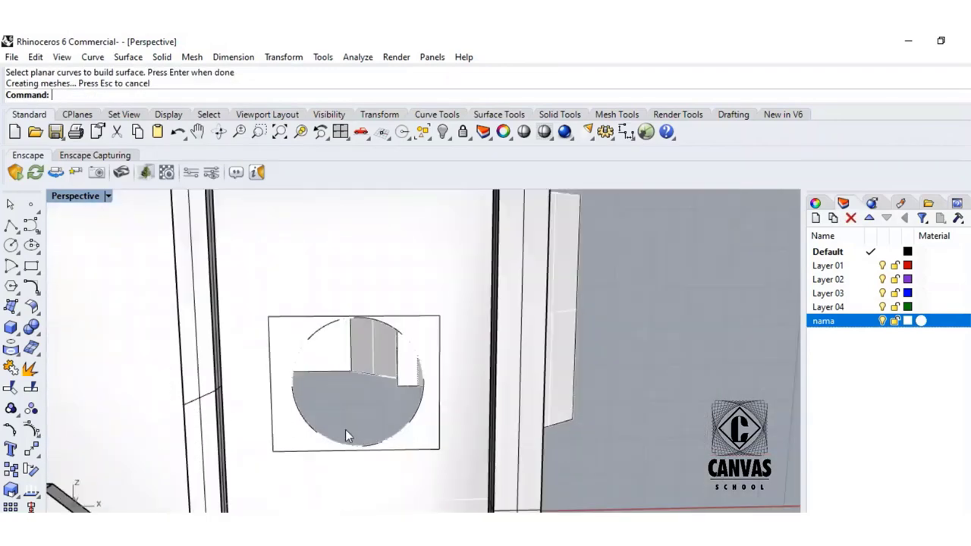
pyautogui.click(392, 442)
pyautogui.click(443, 472)
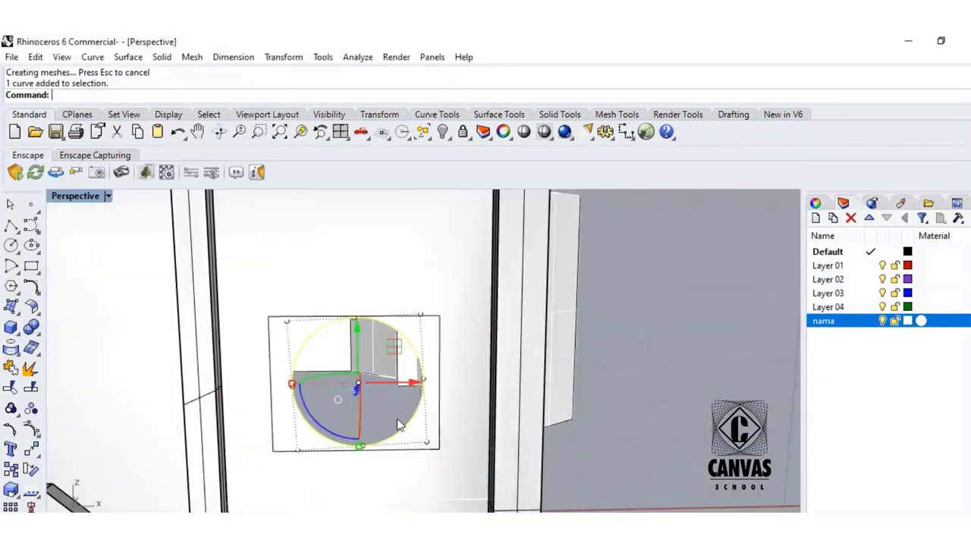
pyautogui.moveTo(400, 425); pyautogui.dragTo(395, 427, button='right')
pyautogui.moveTo(154, 456); pyautogui.dragTo(161, 448)
pyautogui.press('Escape')
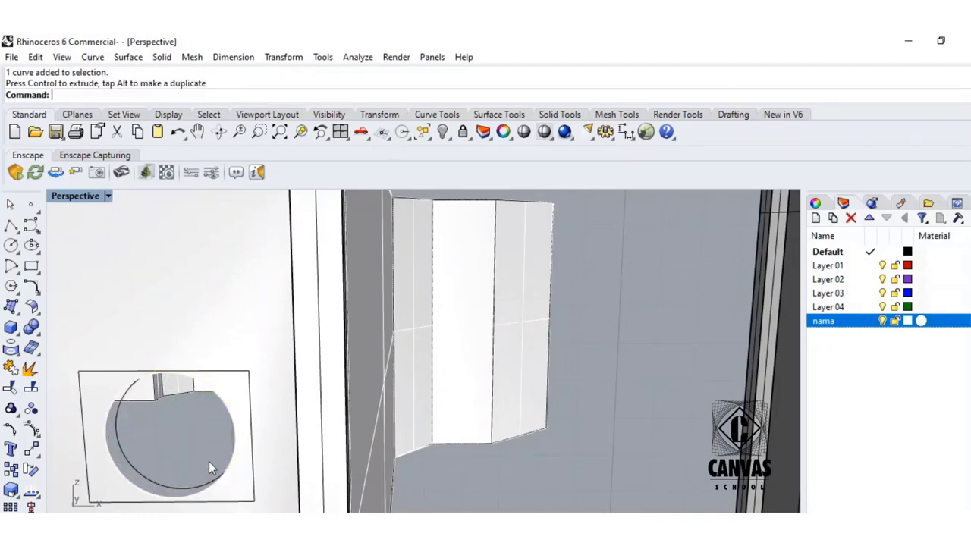
# - Loft the right panel's front and inner circles with the Normal style to form the recess wall
pyautogui.click(19, 357)
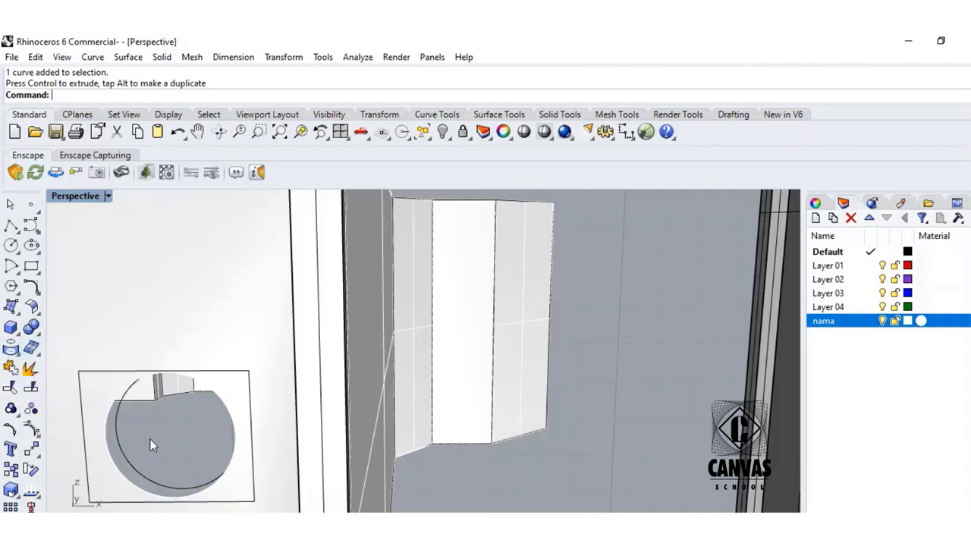
pyautogui.press('Return')
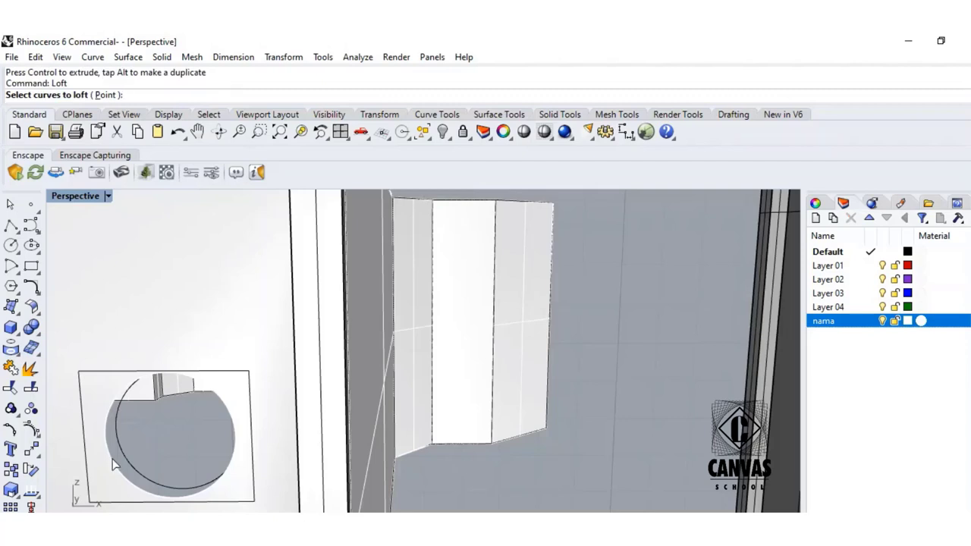
pyautogui.click(123, 455)
pyautogui.press('Return')
pyautogui.press('Return')
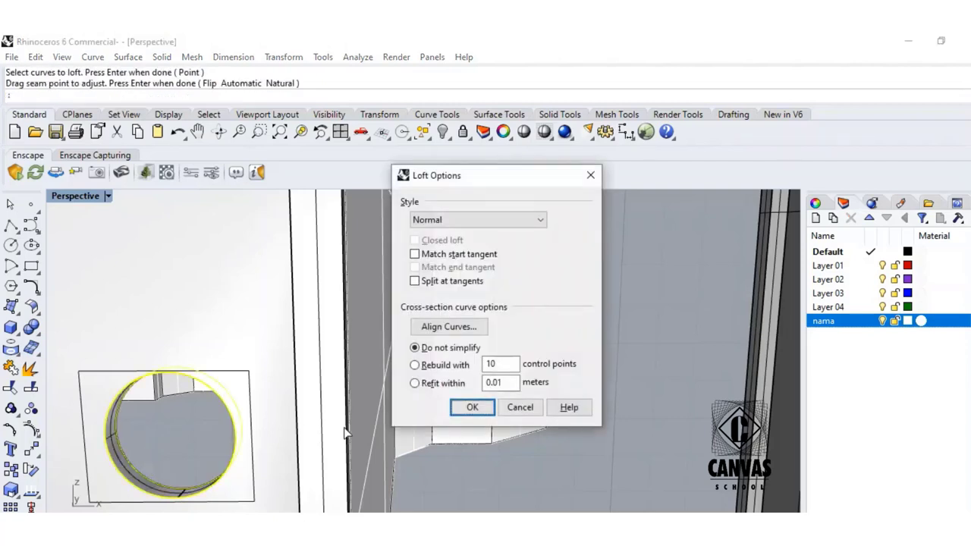
pyautogui.click(464, 406)
# - Close the back of the right panel's circular recess with a planar surface from the inner circle
pyautogui.click(12, 308)
pyautogui.click(33, 315)
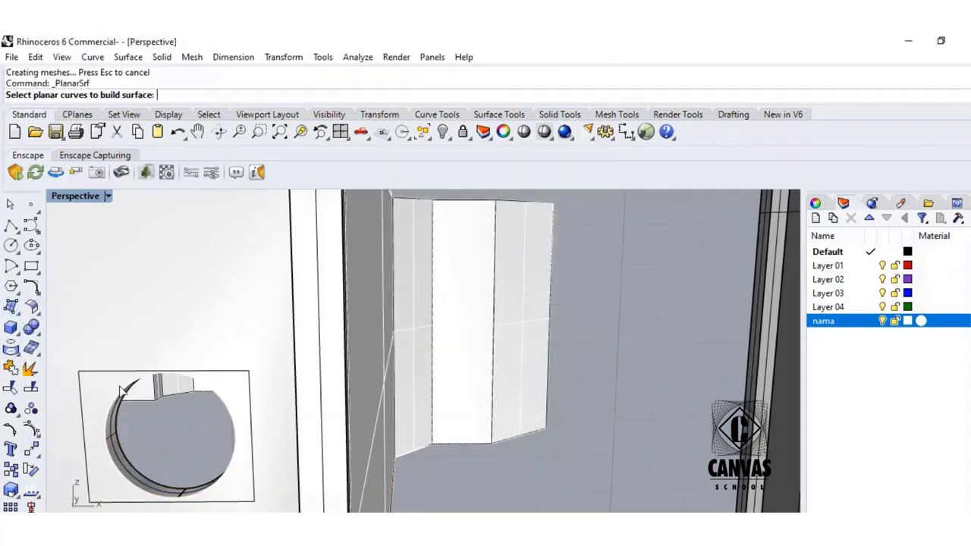
pyautogui.click(117, 433)
pyautogui.click(160, 469)
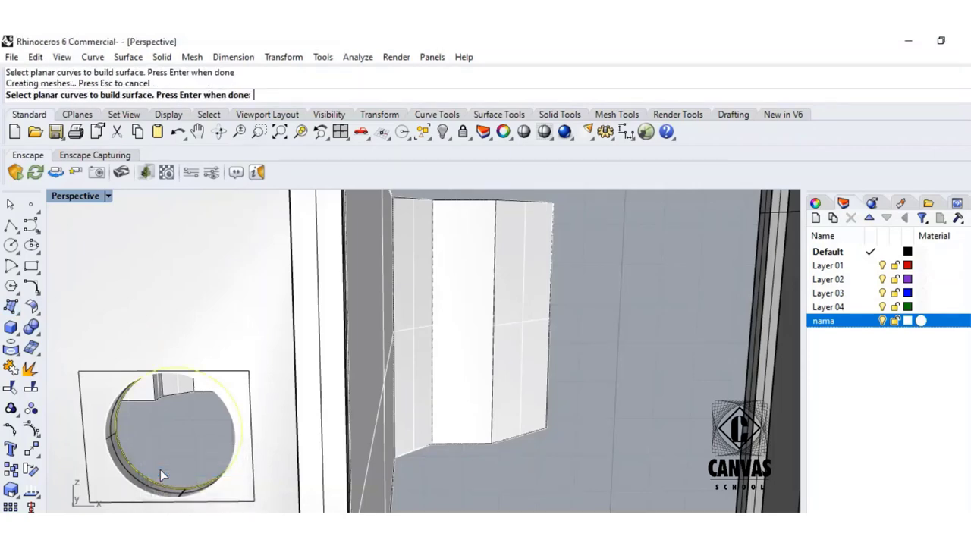
pyautogui.press('Return')
# - Orient the construction plane to the left recess's back surface and draw a 12-pointed star centred on it
pyautogui.scroll(3, 159, 465)
pyautogui.click(220, 524)
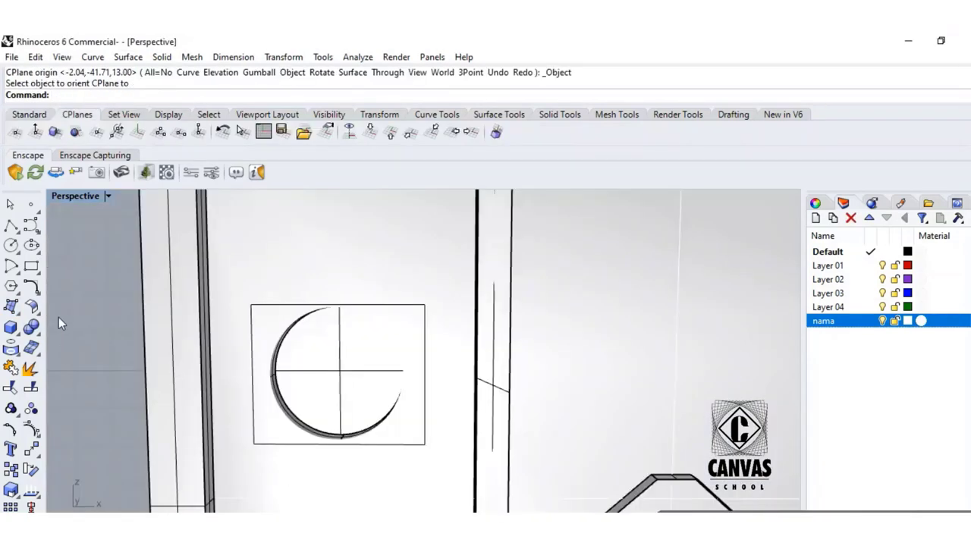
pyautogui.click(10, 286)
pyautogui.click(71, 312)
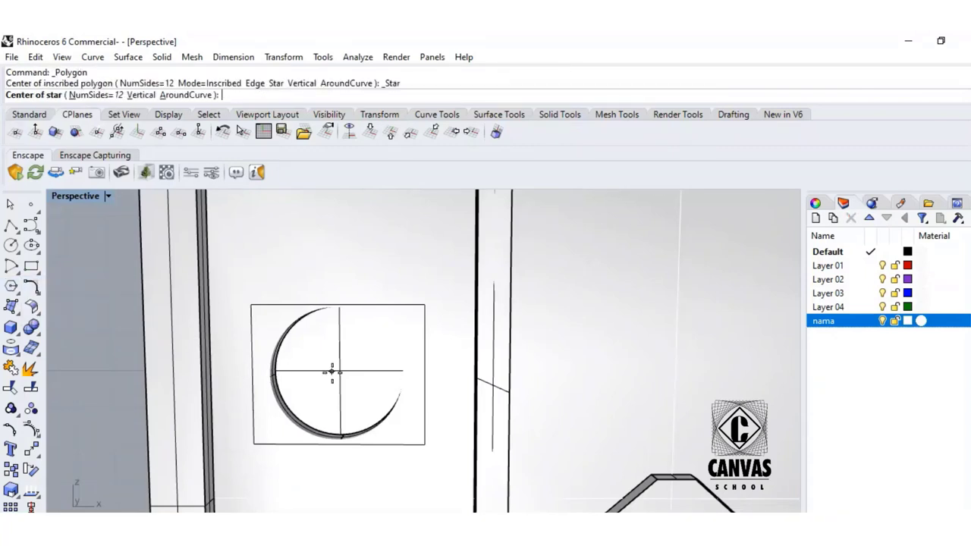
pyautogui.click(340, 371)
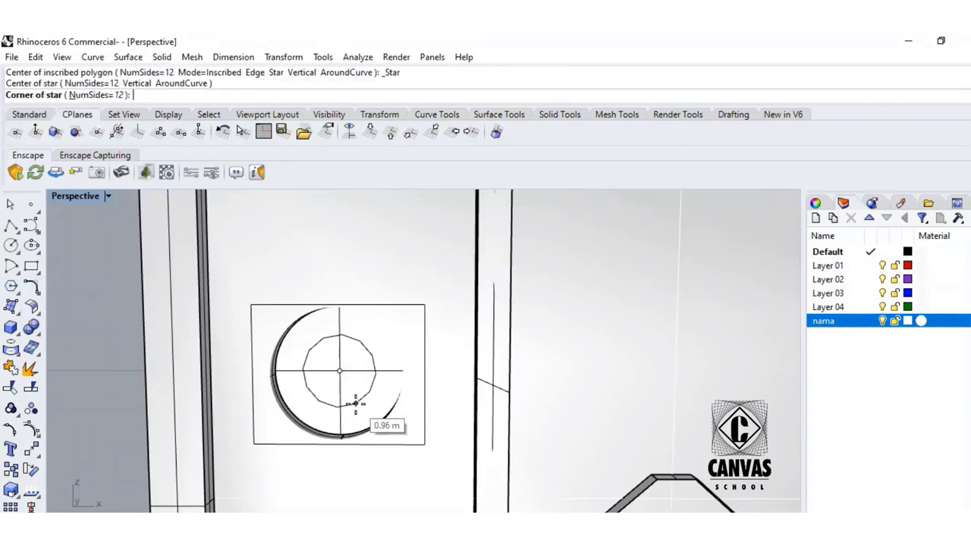
pyautogui.click(357, 411)
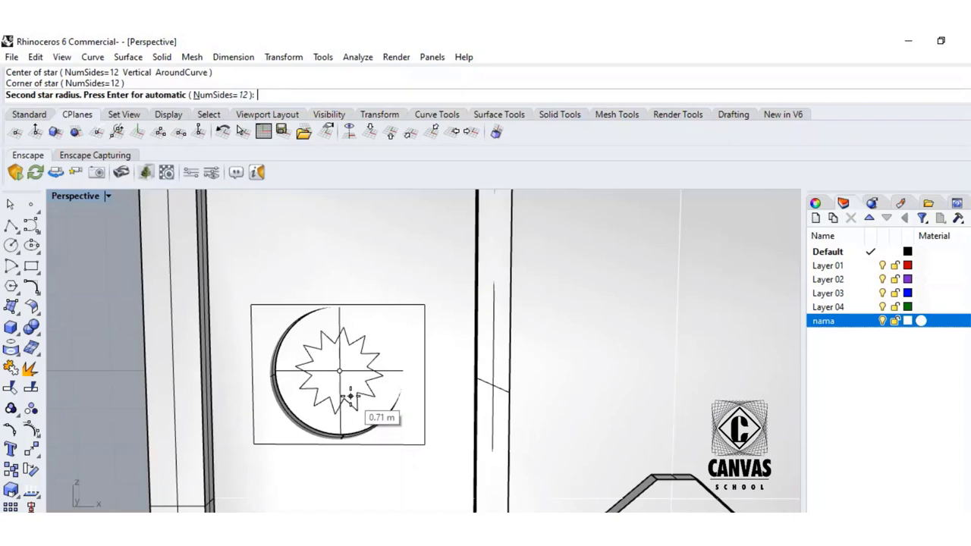
pyautogui.click(346, 387)
# - Split the left recess's back surface with the star and delete the star curve and the star-shaped piece
pyautogui.scroll(-5, 393, 392)
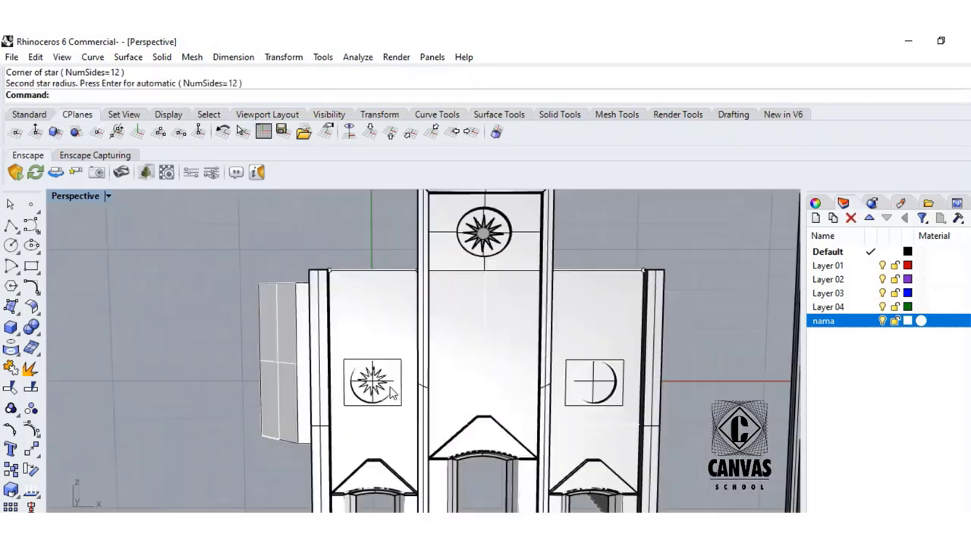
pyautogui.scroll(5, 354, 395)
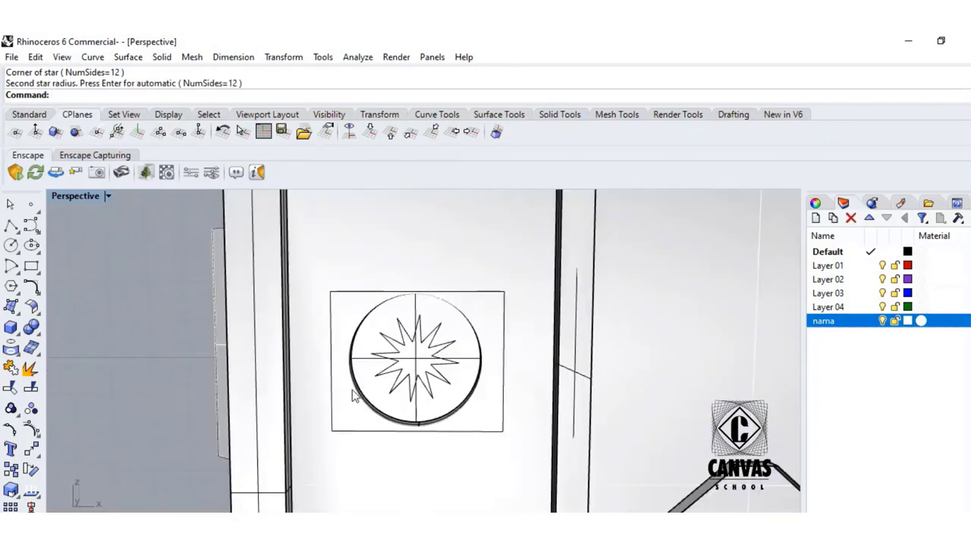
pyautogui.click(30, 388)
pyautogui.click(406, 412)
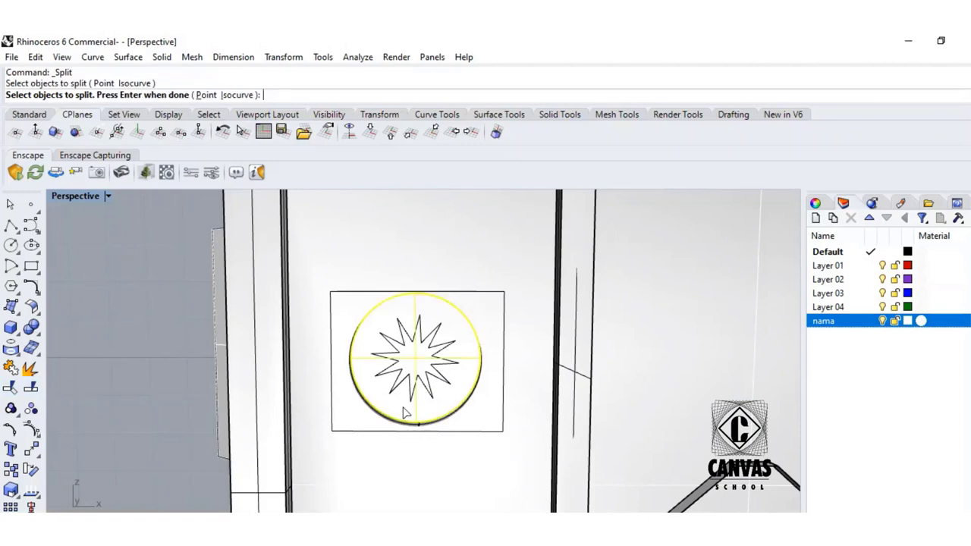
pyautogui.press('Return')
pyautogui.click(400, 387)
pyautogui.press('Return')
pyautogui.click(410, 375)
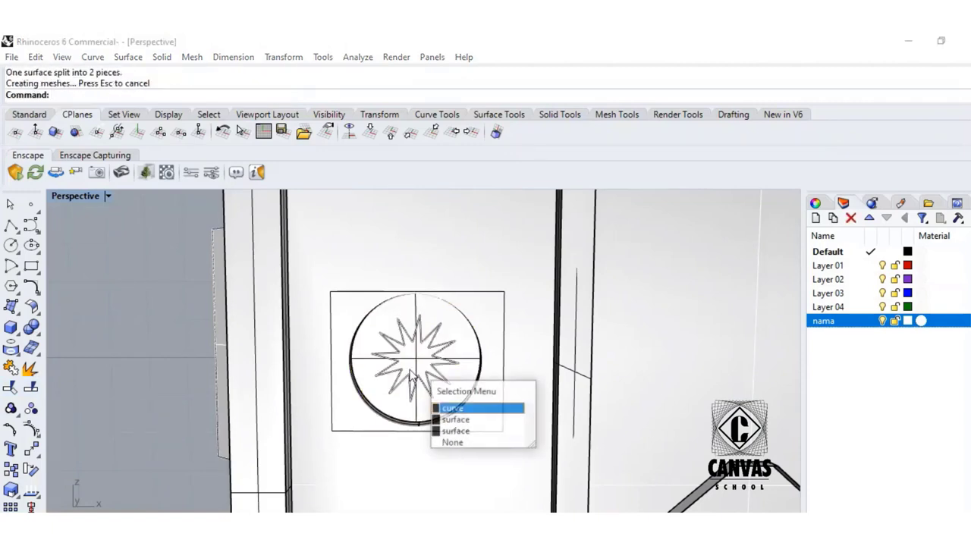
pyautogui.press('Delete')
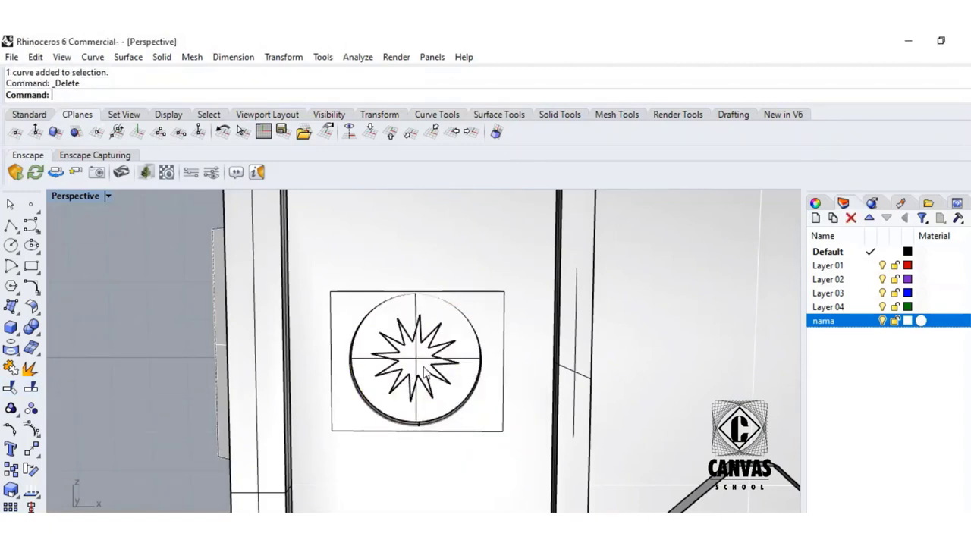
pyautogui.click(426, 372)
pyautogui.press('Delete')
# - Orient the construction plane to the right recess's back surface and draw a 12-pointed star centred on it
pyautogui.scroll(-3, 455, 399)
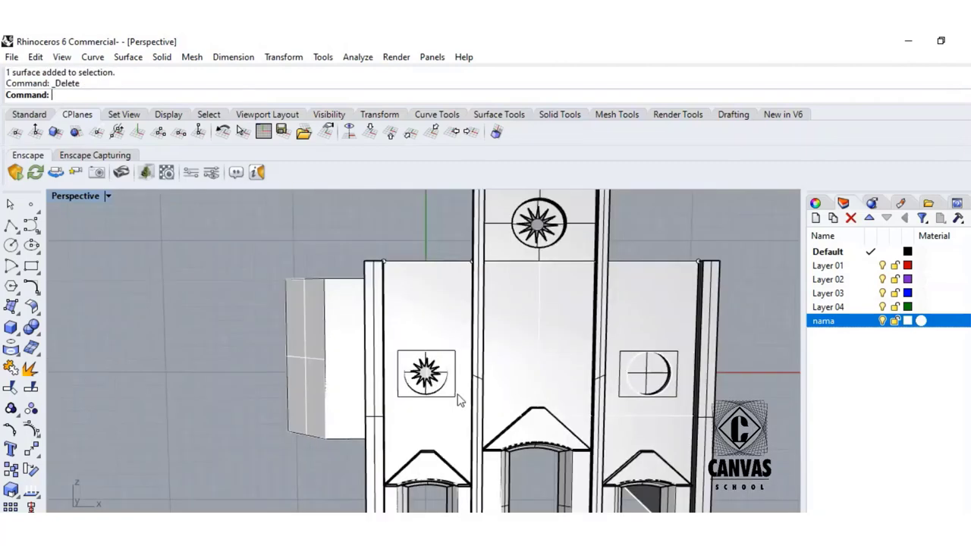
pyautogui.moveTo(665, 387); pyautogui.dragTo(540, 382, button='right')
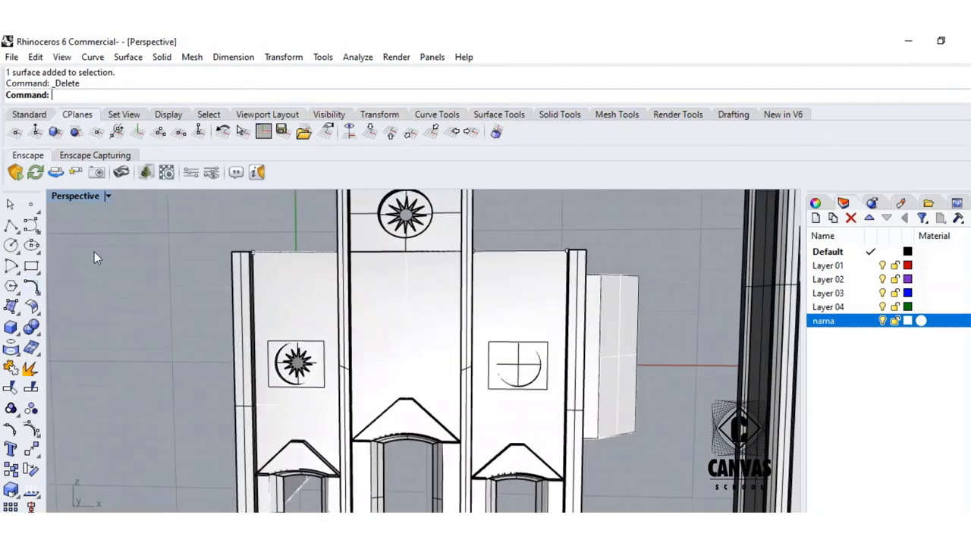
pyautogui.click(56, 138)
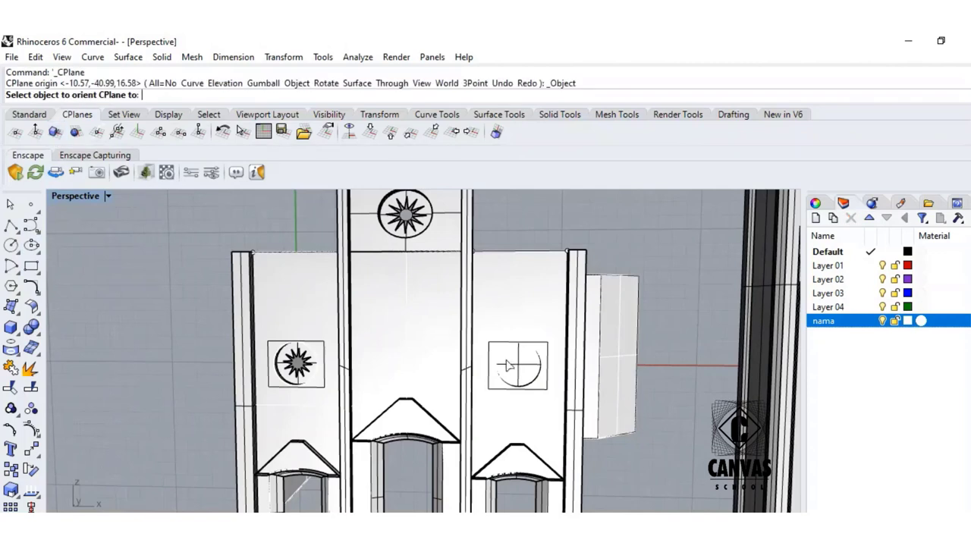
pyautogui.click(19, 290)
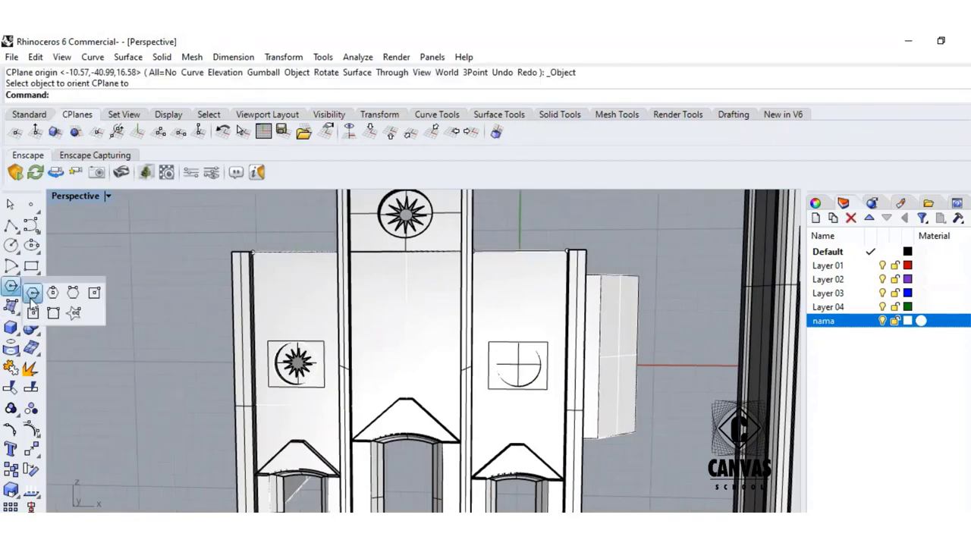
pyautogui.click(70, 316)
pyautogui.scroll(5, 541, 368)
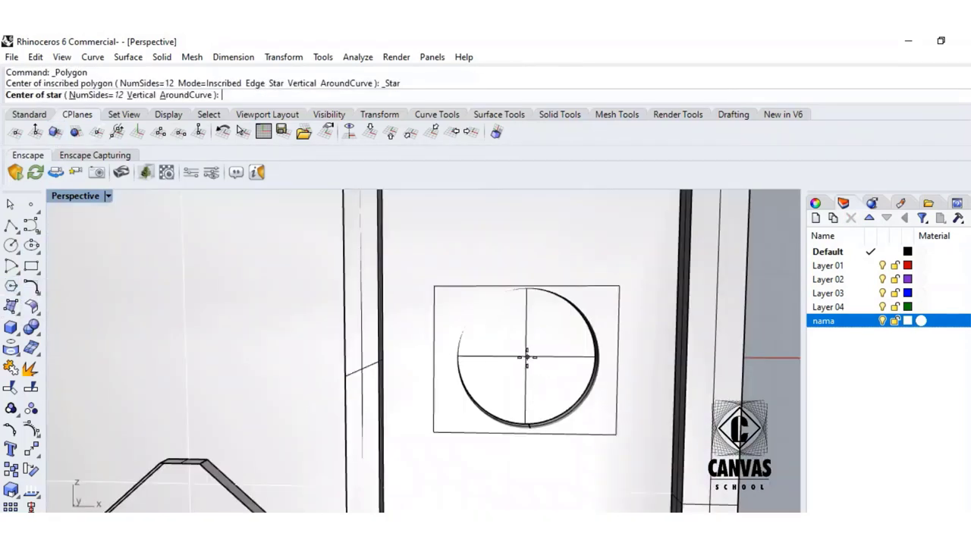
pyautogui.click(527, 357)
pyautogui.click(558, 391)
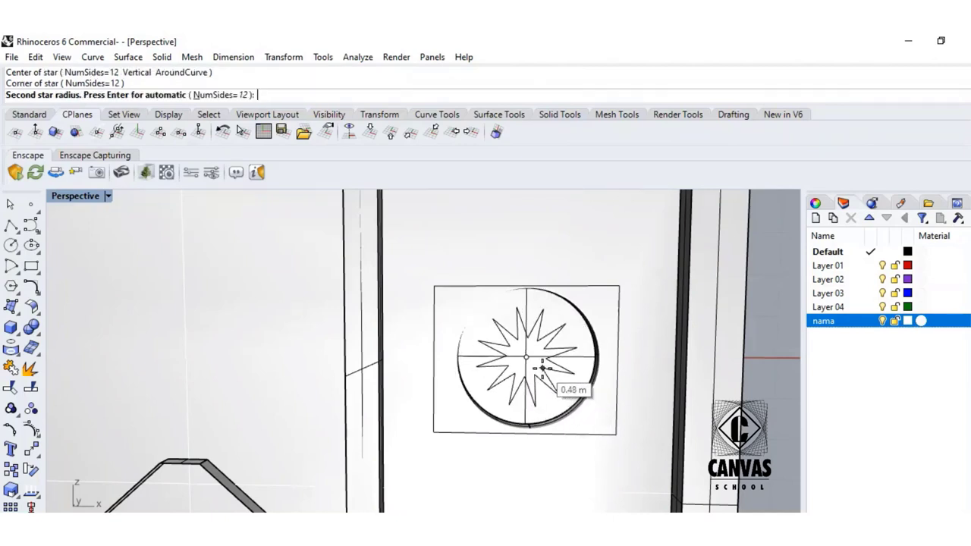
pyautogui.click(554, 377)
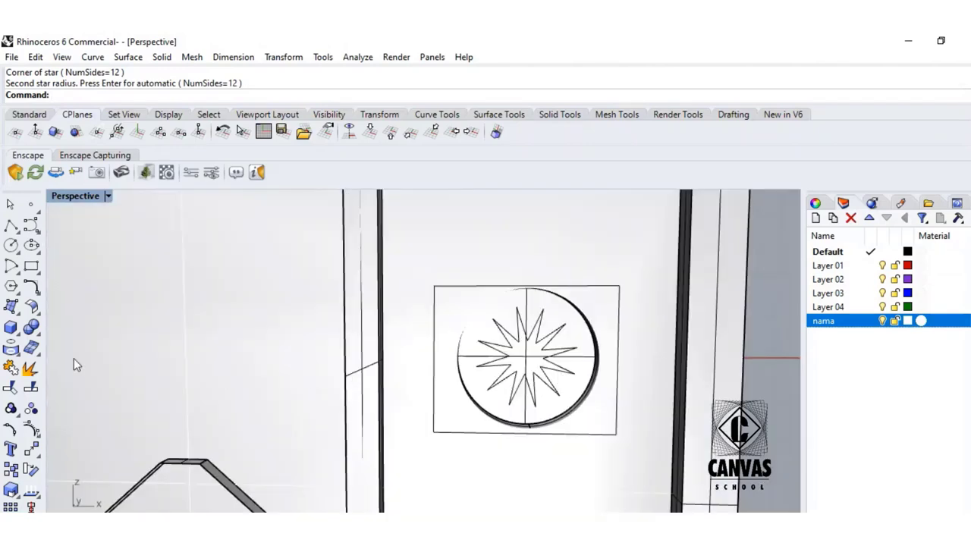
# - Split the right recess's back surface with the star and delete the star curve and the star-shaped piece
pyautogui.click(30, 390)
pyautogui.click(494, 406)
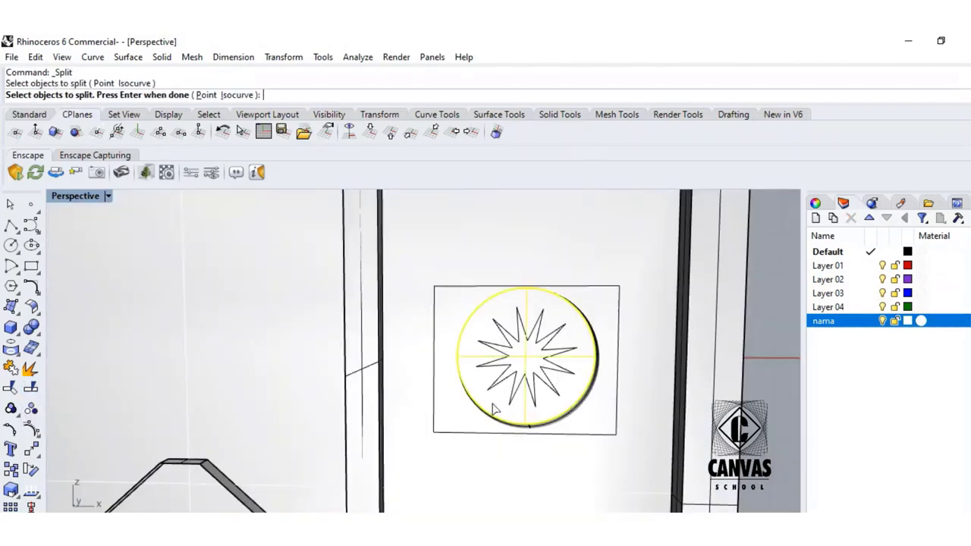
pyautogui.press('Return')
pyautogui.click(512, 378)
pyautogui.press('Return')
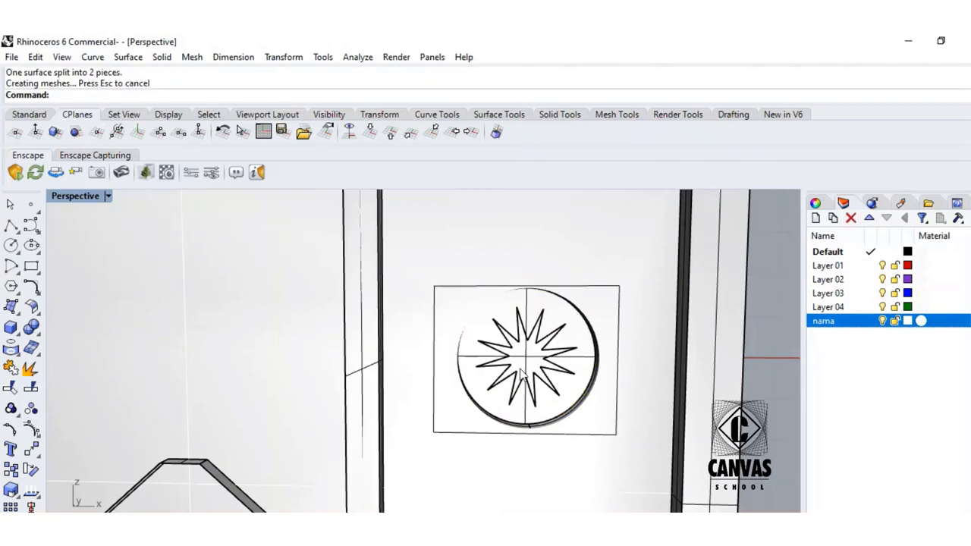
pyautogui.click(521, 370)
pyautogui.click(521, 371)
pyautogui.press('Delete')
pyautogui.click(522, 374)
pyautogui.click(577, 405)
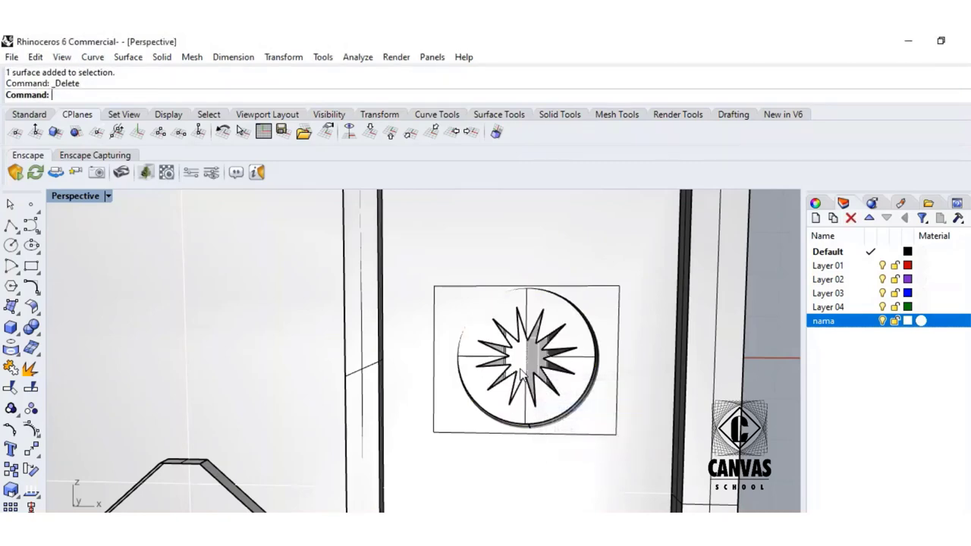
# - Cap the open top of the tower beside the facade with a planar surface from its joined top outline
pyautogui.scroll(-5, 525, 376)
pyautogui.moveTo(531, 374)
pyautogui.mouseDown(button='right')
pyautogui.moveTo(536, 367)
pyautogui.moveTo(523, 368)
pyautogui.mouseUp(button='right')
pyautogui.moveTo(611, 437); pyautogui.dragTo(592, 454, button='right')
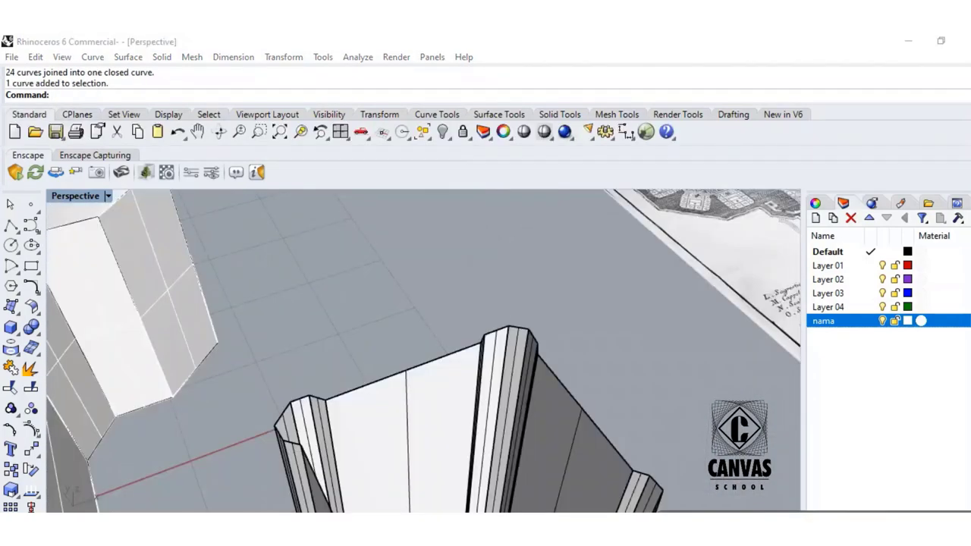
pyautogui.moveTo(668, 402); pyautogui.dragTo(687, 427, button='right')
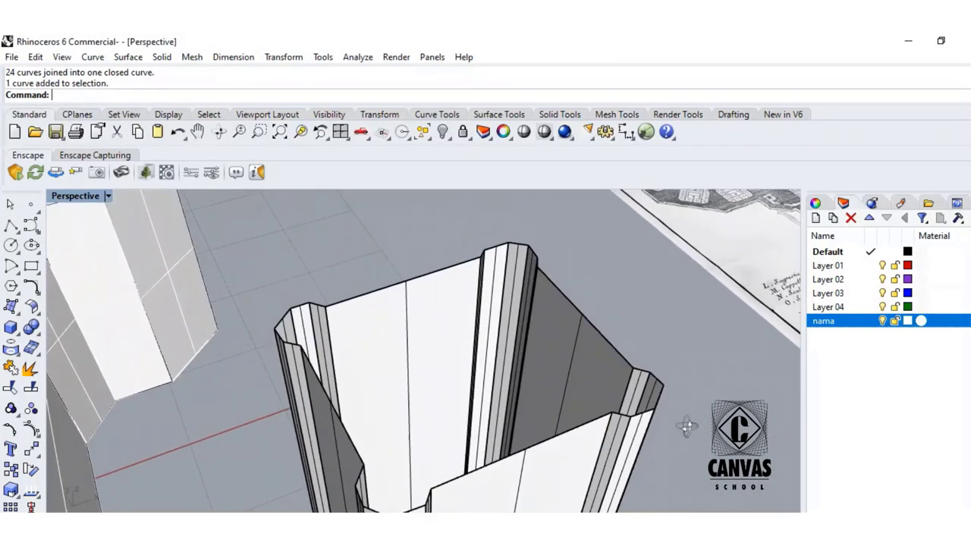
pyautogui.click(19, 311)
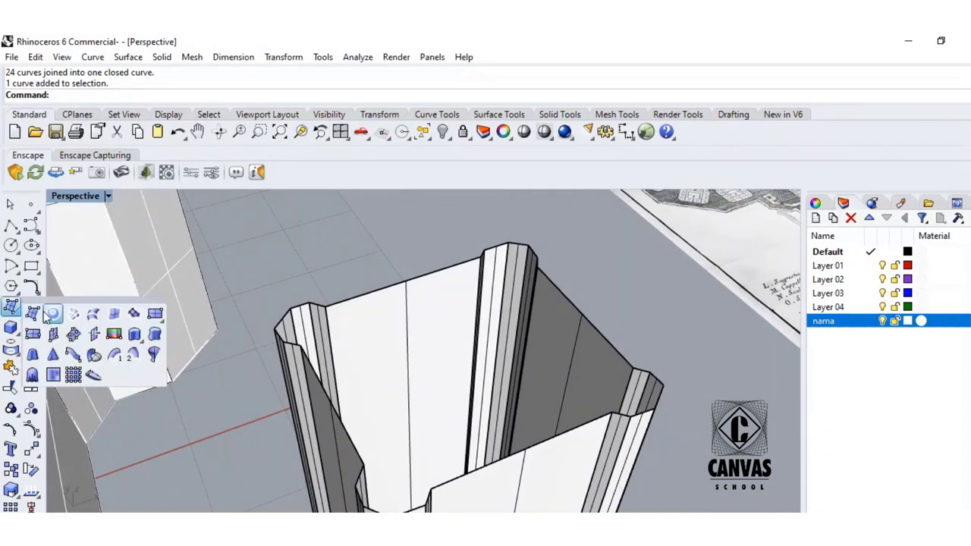
pyautogui.click(53, 315)
pyautogui.click(332, 403)
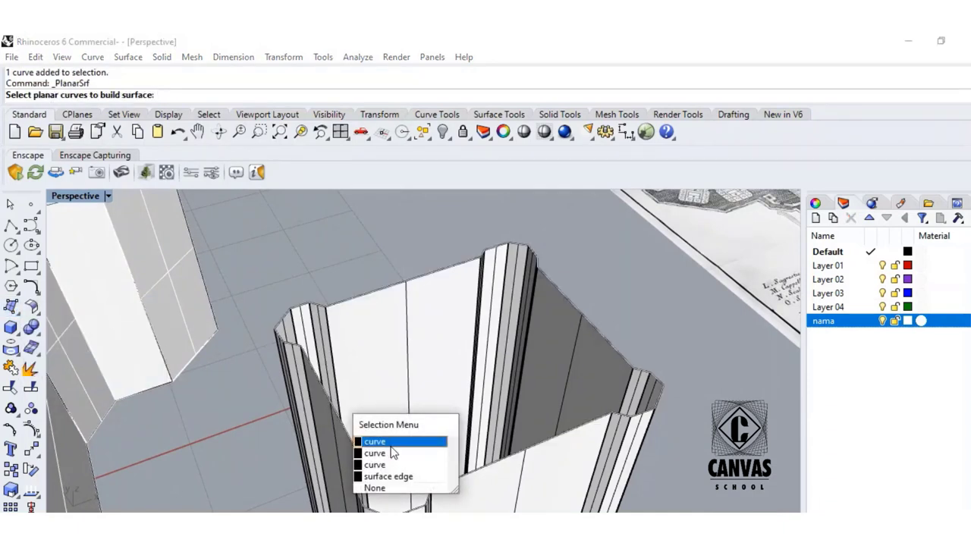
pyautogui.click(392, 453)
pyautogui.press('Return')
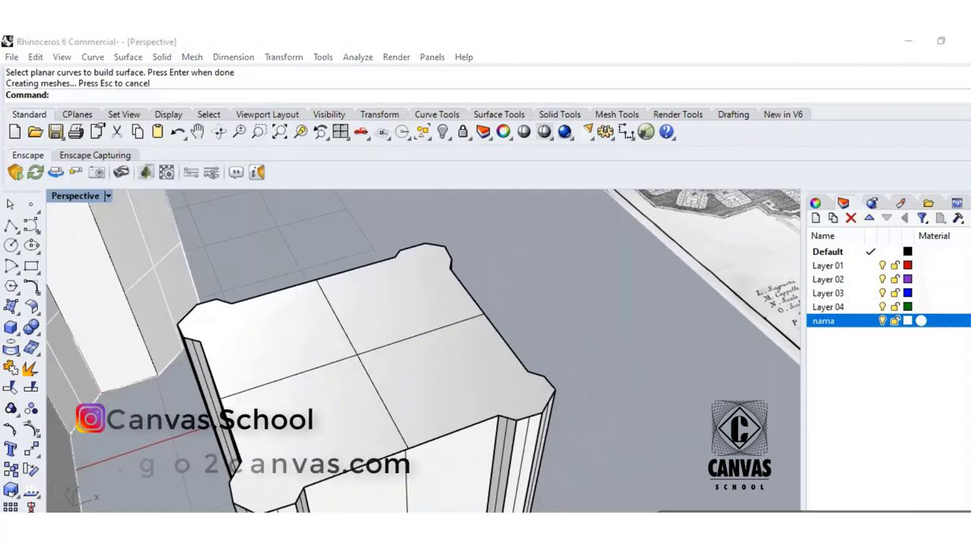
# - Undo the last extrusion and extrude the tower's top surface as a solid to the point above it, forming a pointed roof
pyautogui.hotkey('ctrl', 'z')
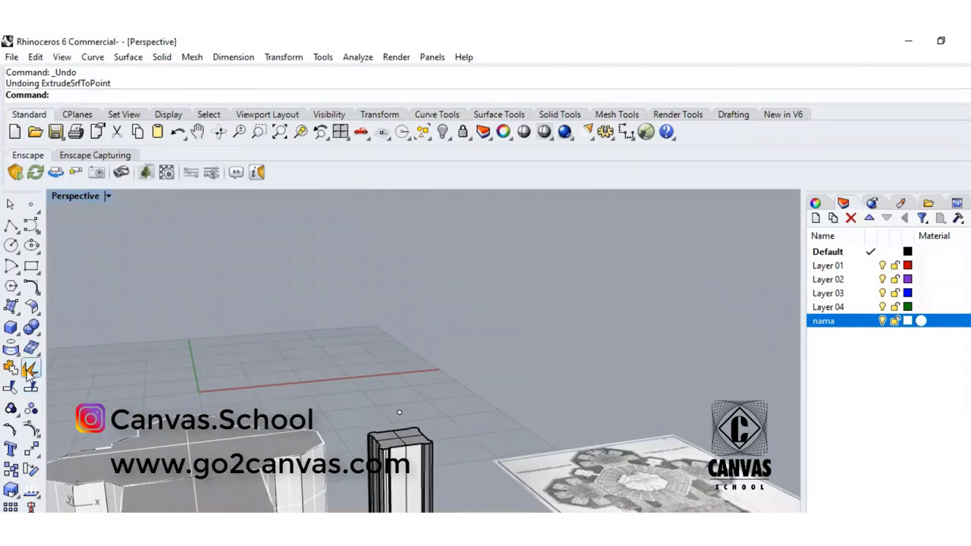
pyautogui.click(17, 334)
pyautogui.click(100, 381)
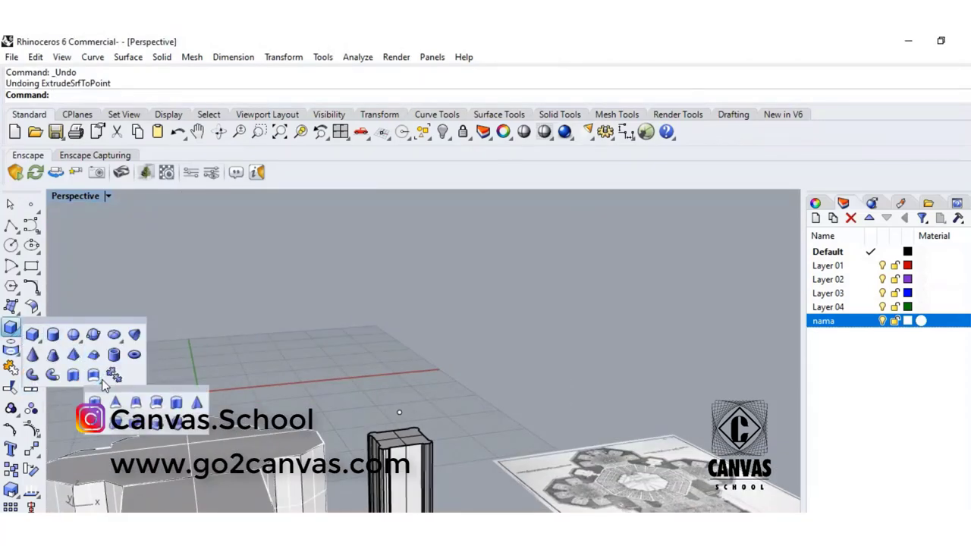
pyautogui.click(120, 416)
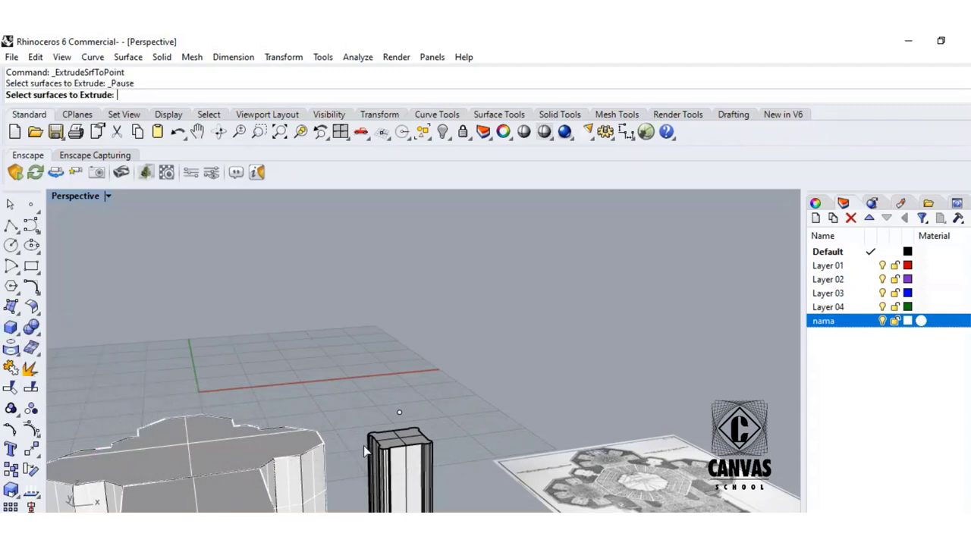
pyautogui.click(391, 446)
pyautogui.press('Return')
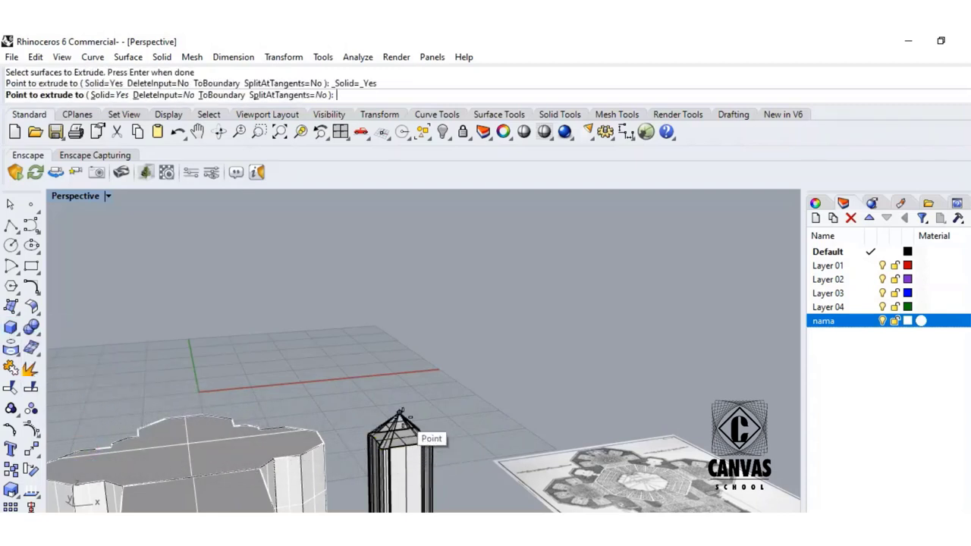
pyautogui.click(433, 436)
pyautogui.scroll(2, 434, 436)
pyautogui.scroll(1, 432, 430)
pyautogui.scroll(-1, 426, 429)
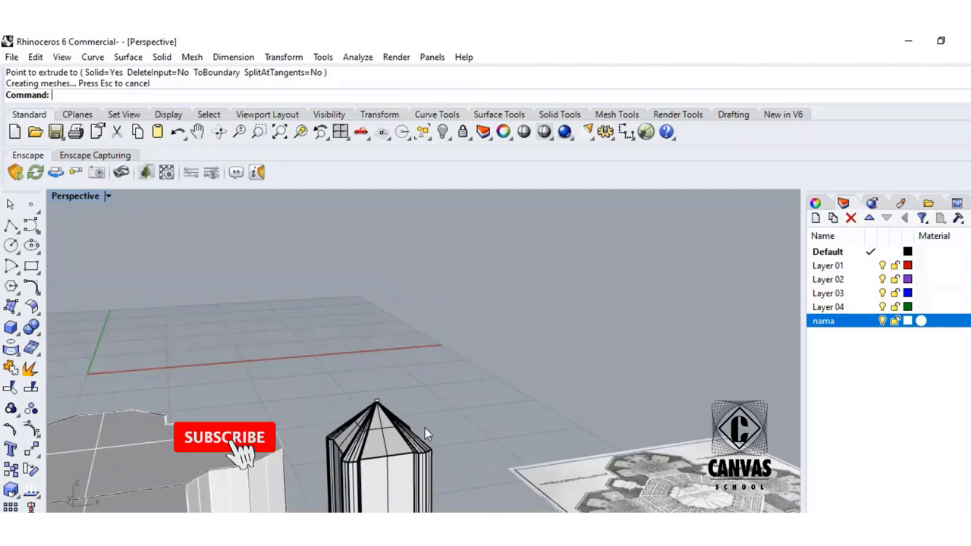
pyautogui.moveTo(425, 428); pyautogui.dragTo(419, 390, button='right')
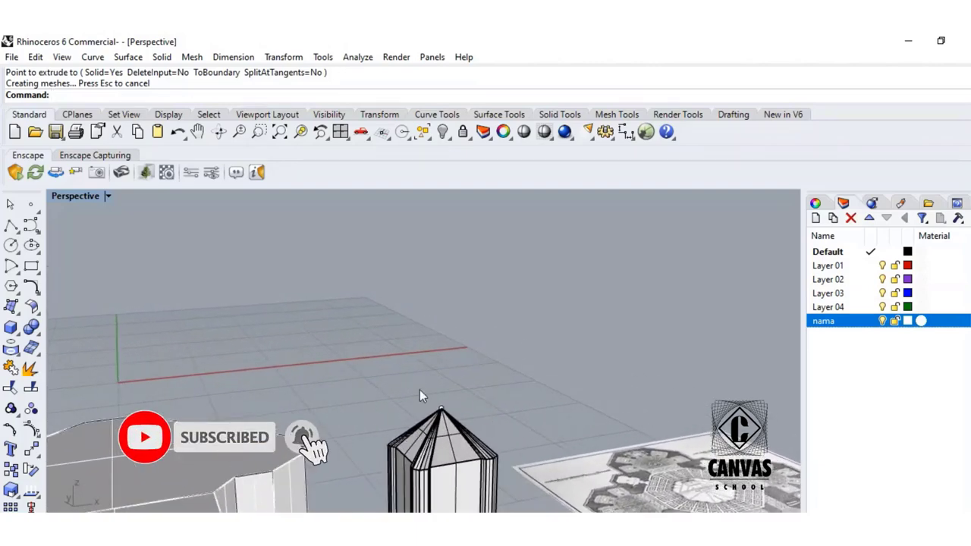
pyautogui.moveTo(496, 408); pyautogui.dragTo(473, 396, button='right')
pyautogui.scroll(3, 416, 411)
pyautogui.scroll(-4, 485, 403)
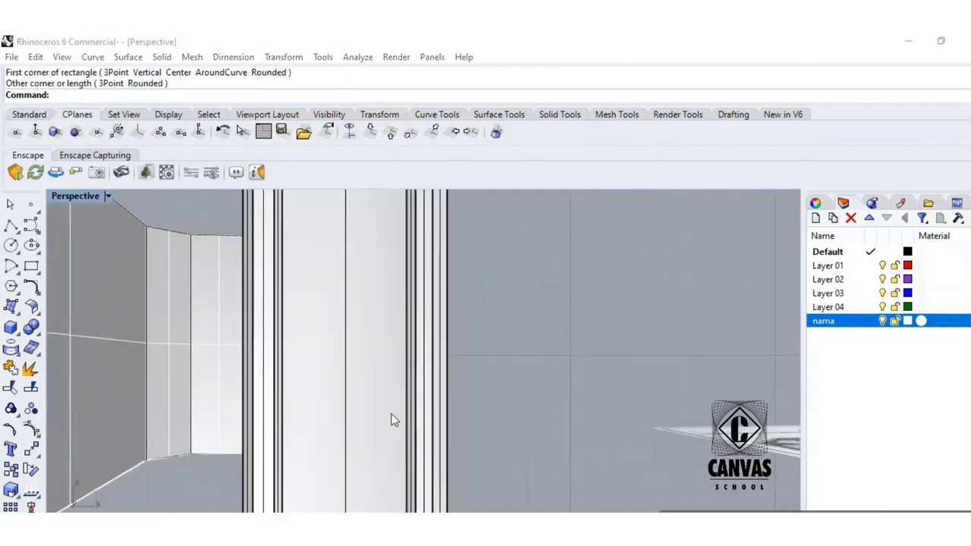
# - Draw a small upright rectangle on the tower's front face, between its edge and the vertical centre line
pyautogui.scroll(-3, 393, 420)
pyautogui.scroll(3, 362, 427)
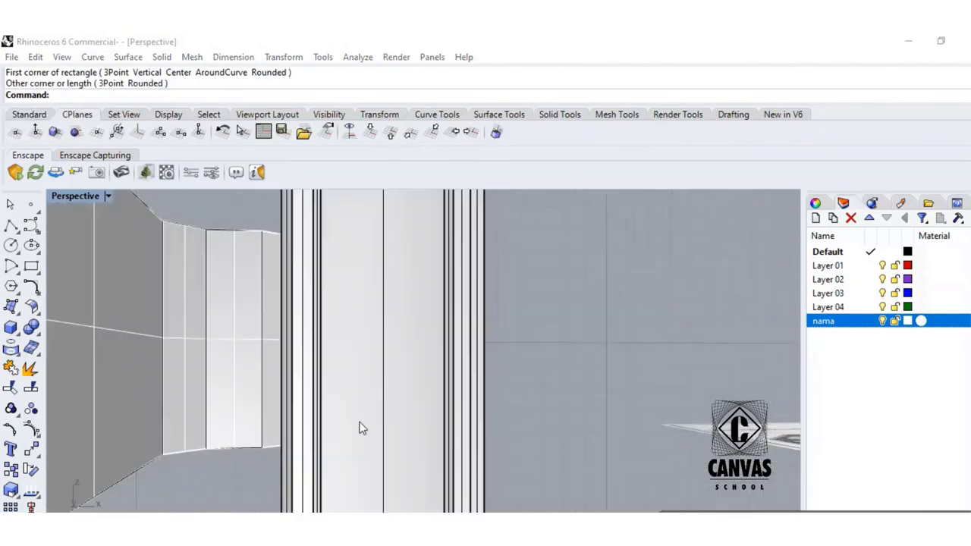
pyautogui.click(33, 267)
pyautogui.scroll(-3, 335, 436)
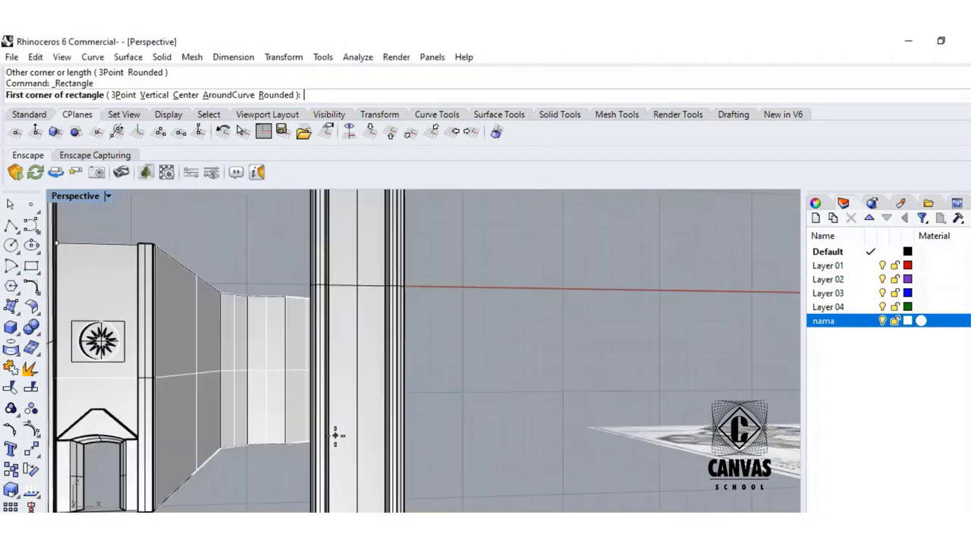
pyautogui.scroll(3, 336, 427)
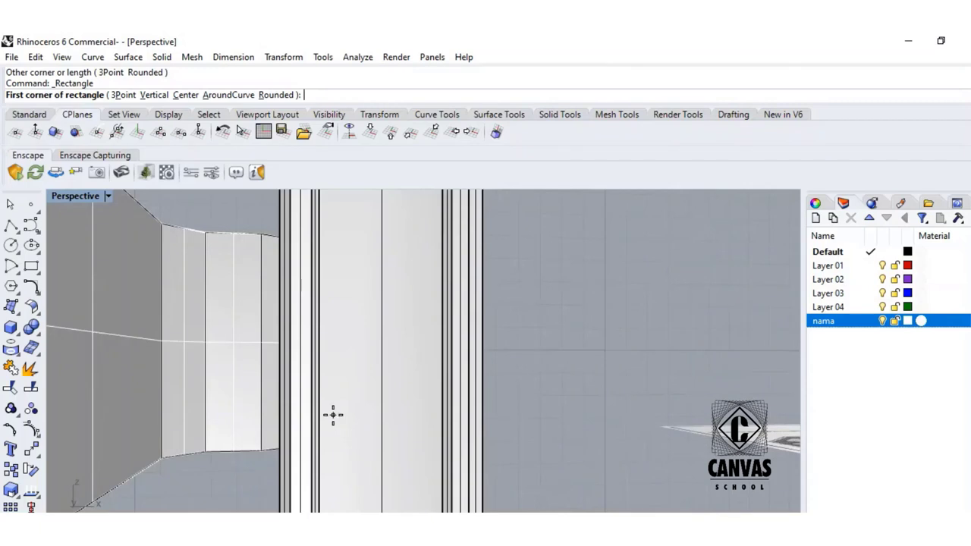
pyautogui.click(333, 414)
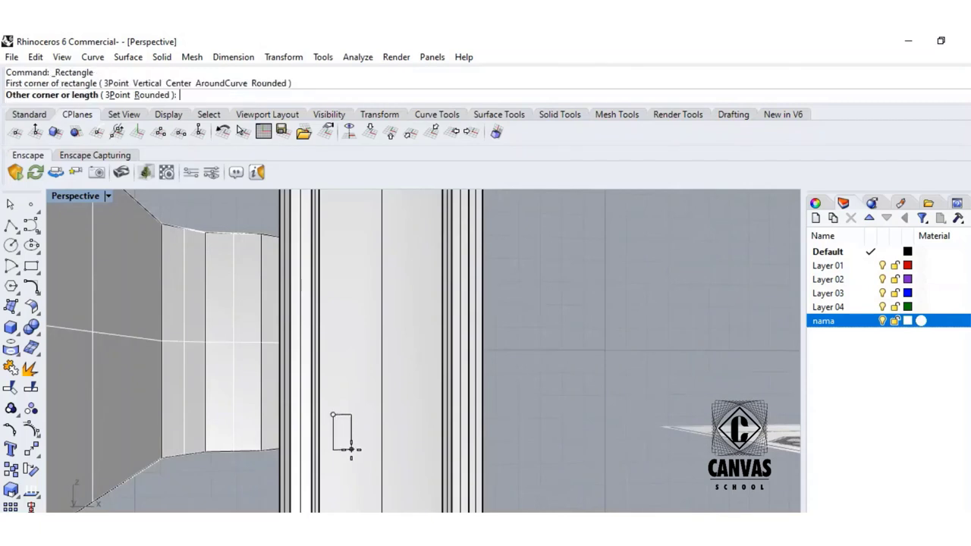
pyautogui.click(353, 450)
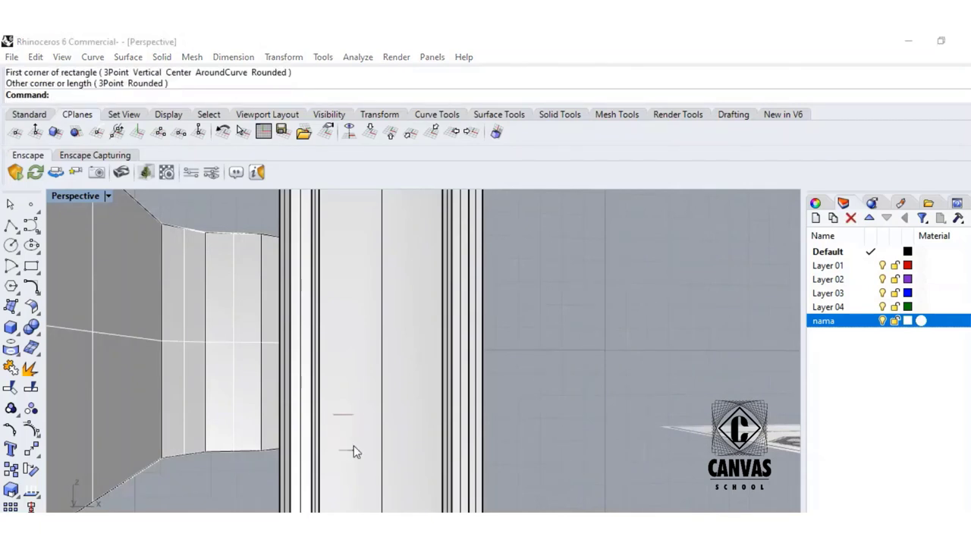
# - Duplicate the small rectangle twice sideways to make a row of three across the tower's front face
pyautogui.click(354, 451)
pyautogui.click(407, 486)
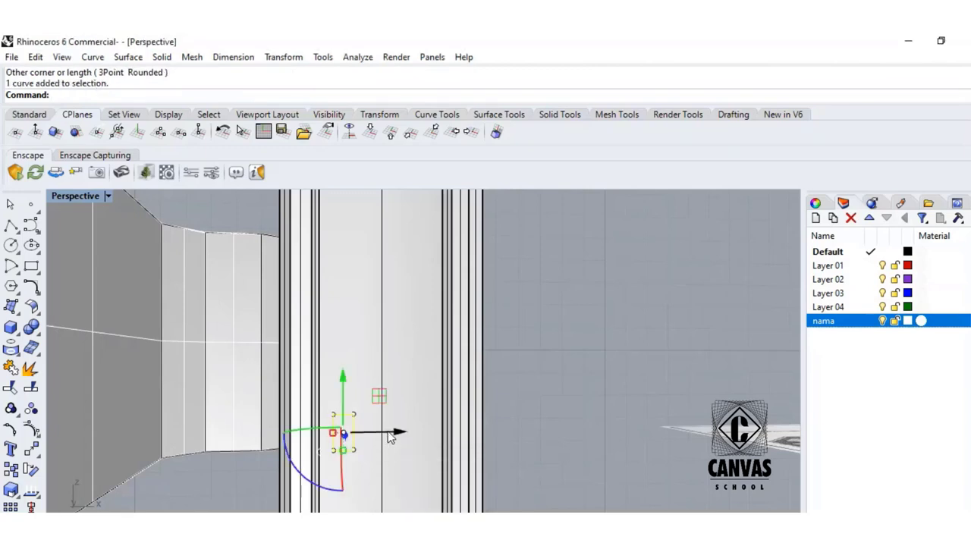
pyautogui.moveTo(389, 437); pyautogui.dragTo(471, 427)
pyautogui.click(497, 434)
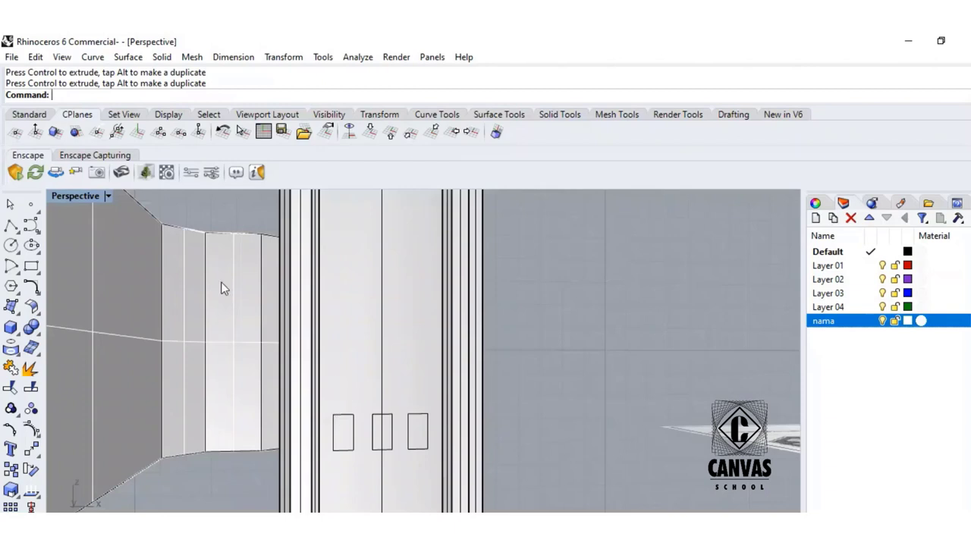
pyautogui.click(29, 114)
pyautogui.click(238, 131)
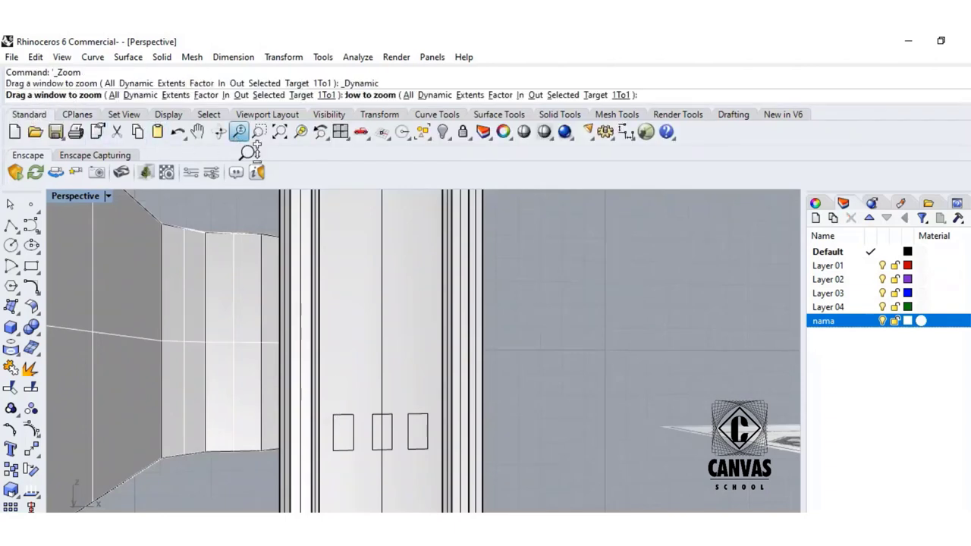
pyautogui.doubleClick(376, 377)
pyautogui.click(375, 377)
pyautogui.press('Escape')
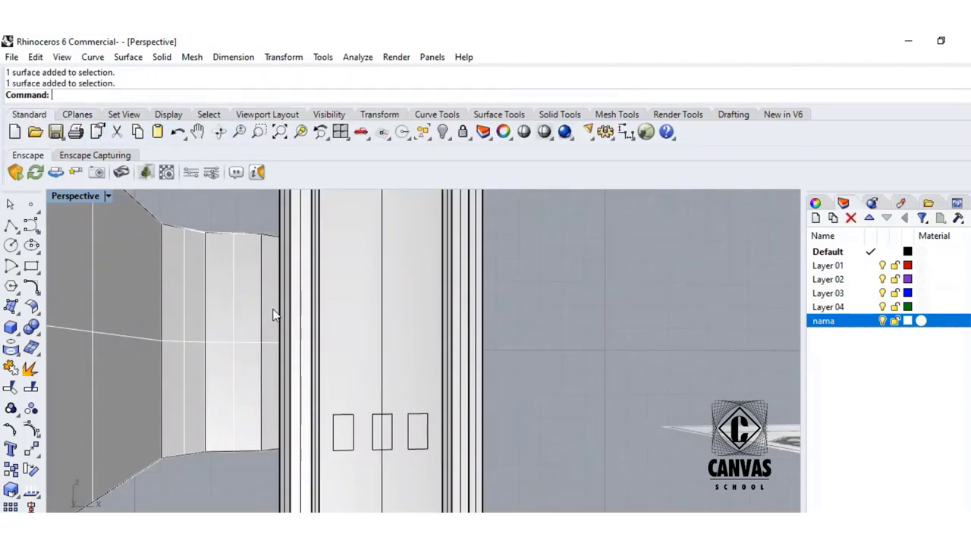
# - Draw a closed diamond polyline through the edge midpoints of the first small rectangle, nearest the facade, on the tower
pyautogui.click(238, 131)
pyautogui.moveTo(506, 435); pyautogui.dragTo(381, 433)
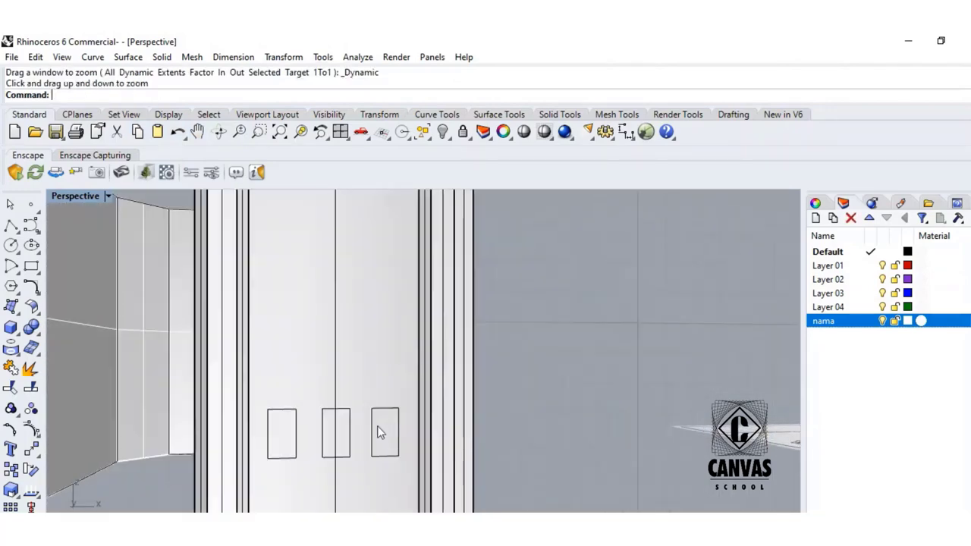
pyautogui.click(11, 226)
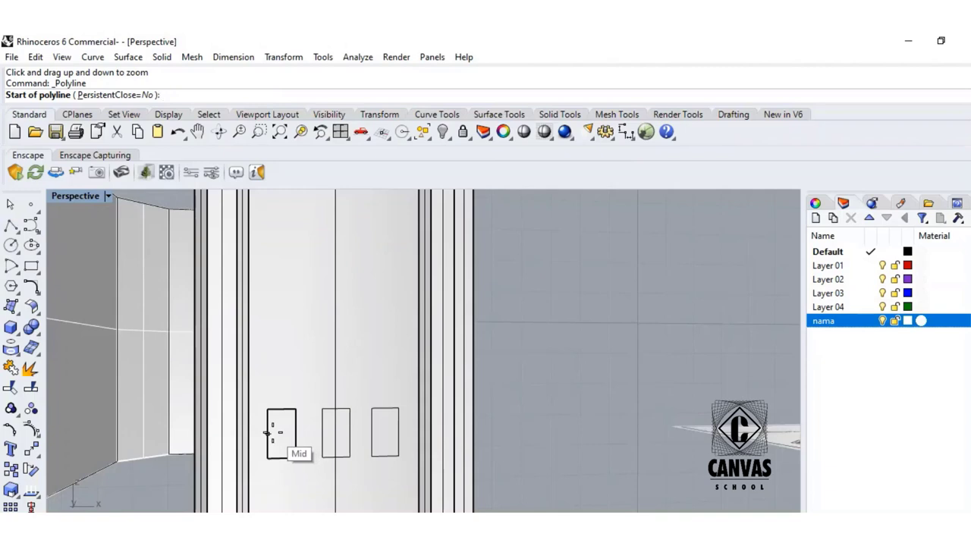
pyautogui.press('Escape')
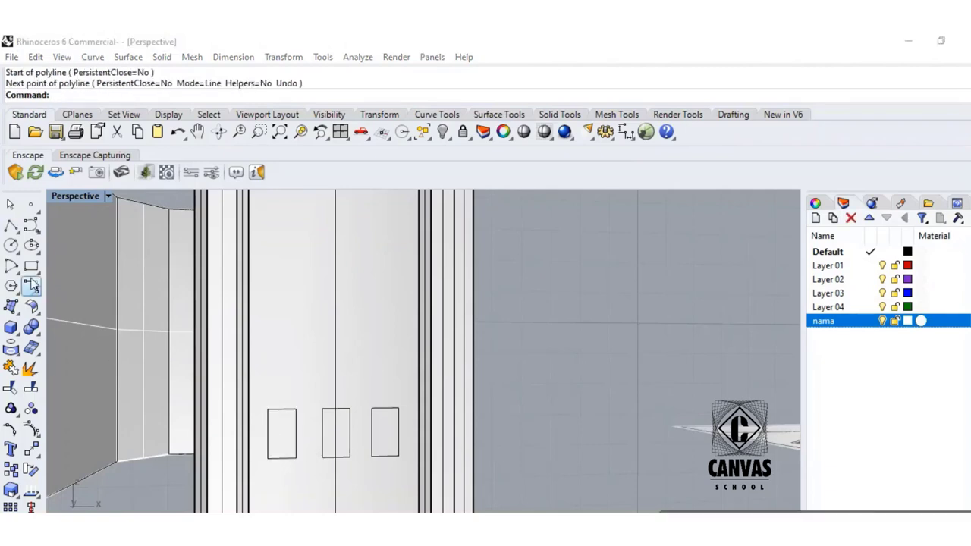
pyautogui.click(11, 226)
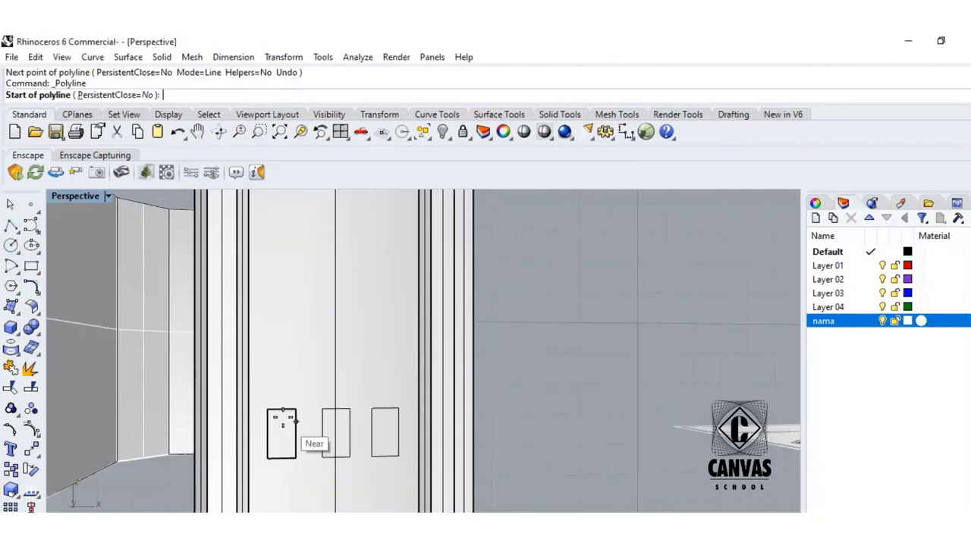
pyautogui.click(282, 410)
pyautogui.click(267, 435)
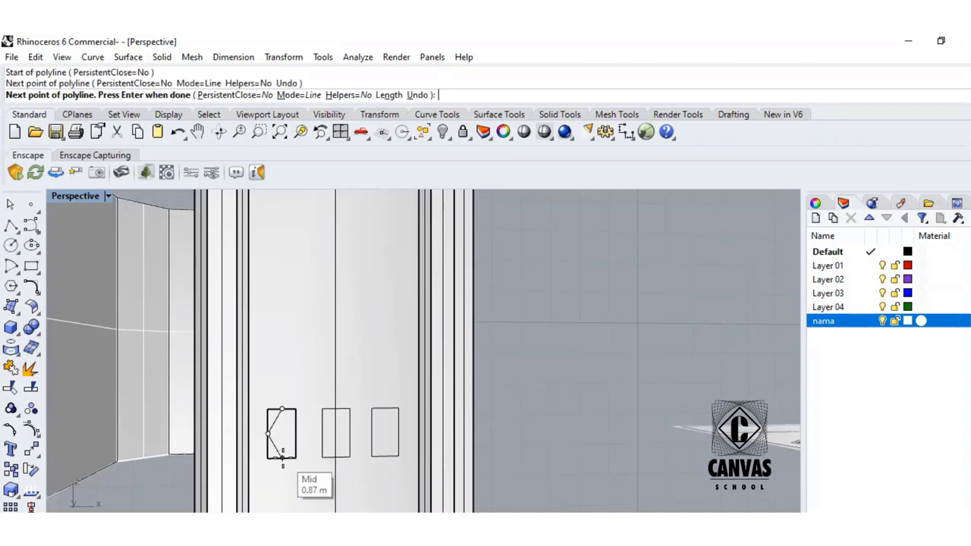
pyautogui.click(281, 458)
pyautogui.click(296, 434)
pyautogui.click(284, 412)
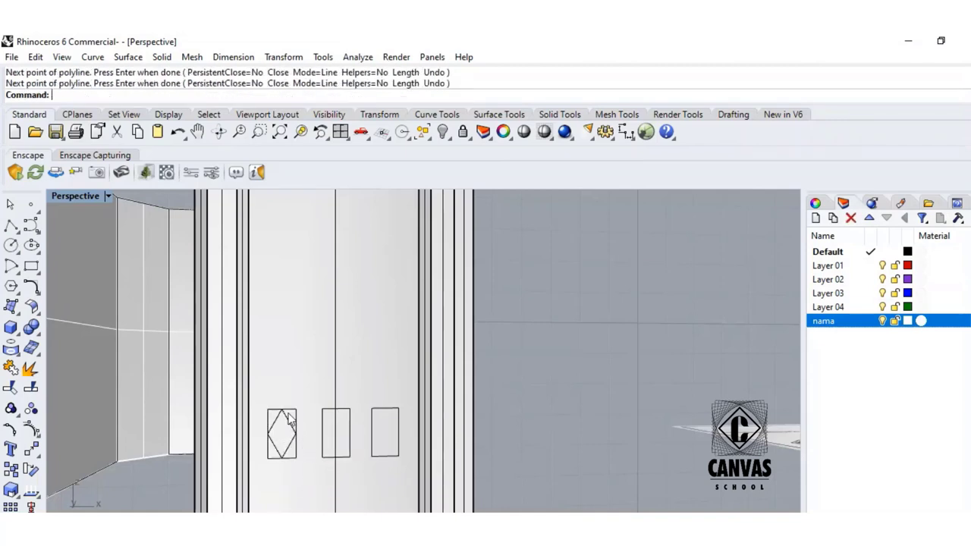
# - Draw a closed diamond polyline through the edge midpoints of the middle small rectangle on the tower
pyautogui.click(10, 225)
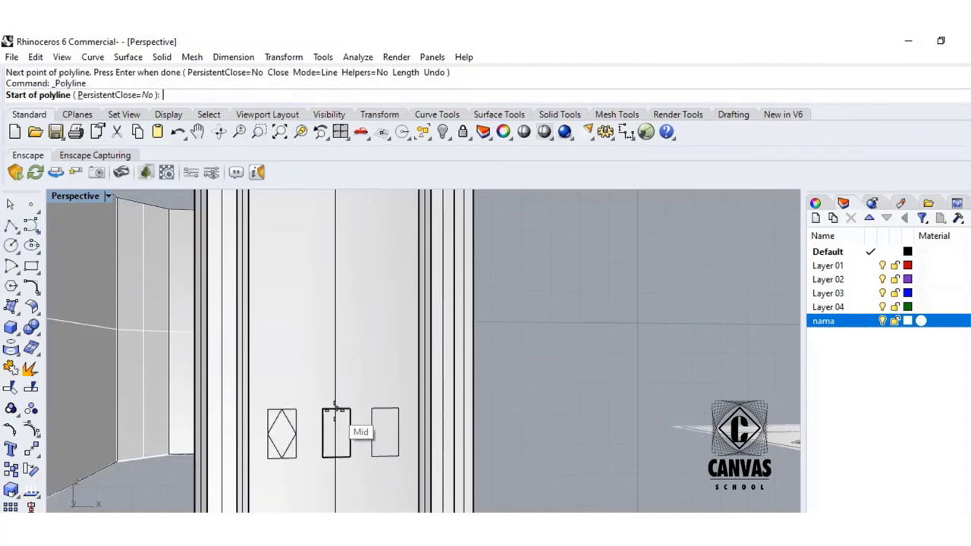
pyautogui.click(336, 409)
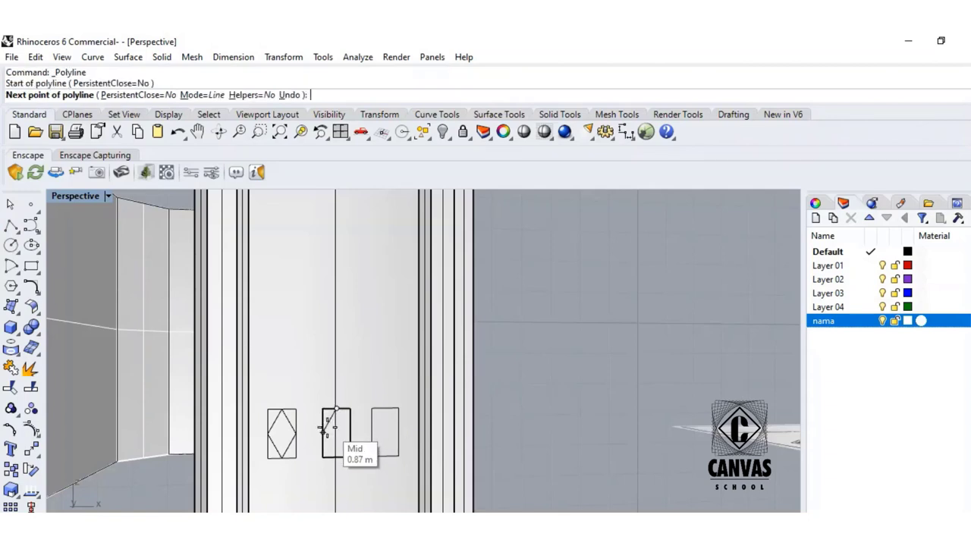
pyautogui.click(323, 433)
pyautogui.click(336, 456)
pyautogui.click(350, 433)
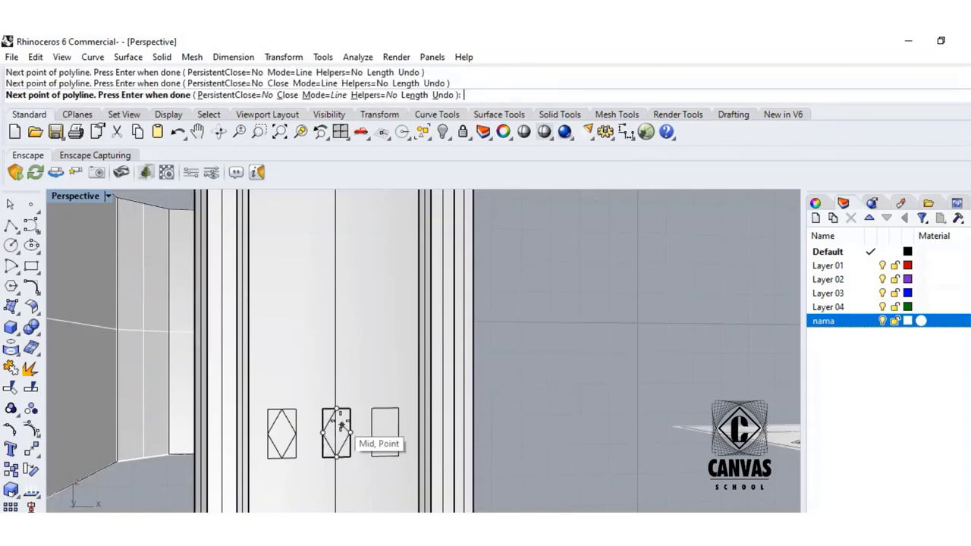
pyautogui.click(336, 410)
# - Draw a closed diamond polyline through the edge midpoints of the third small rectangle, farthest from the facade
pyautogui.press('Return')
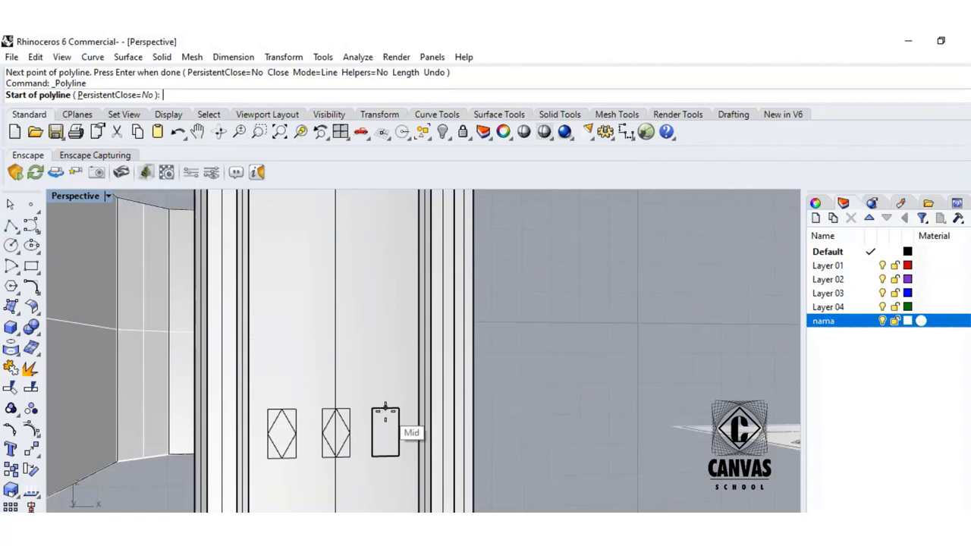
pyautogui.click(385, 409)
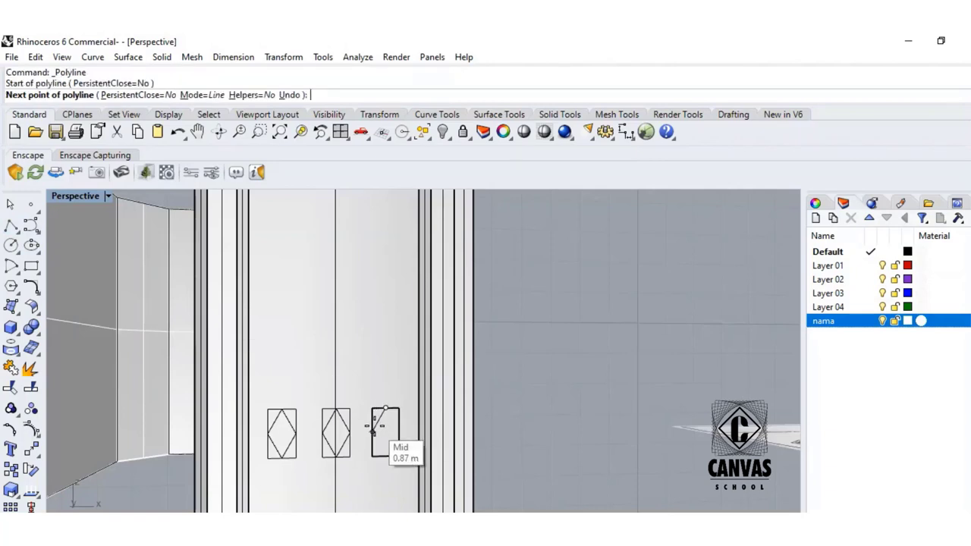
pyautogui.click(372, 433)
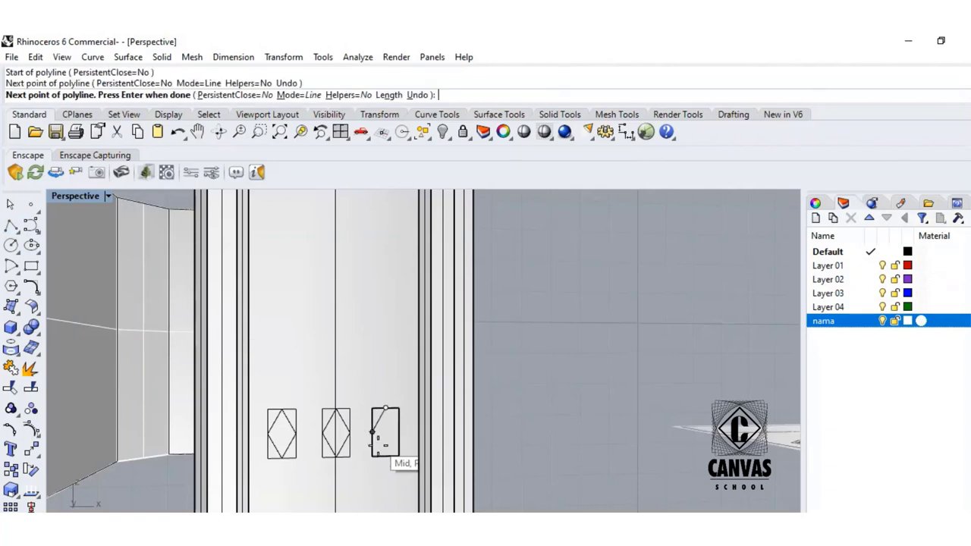
pyautogui.click(386, 456)
pyautogui.click(400, 433)
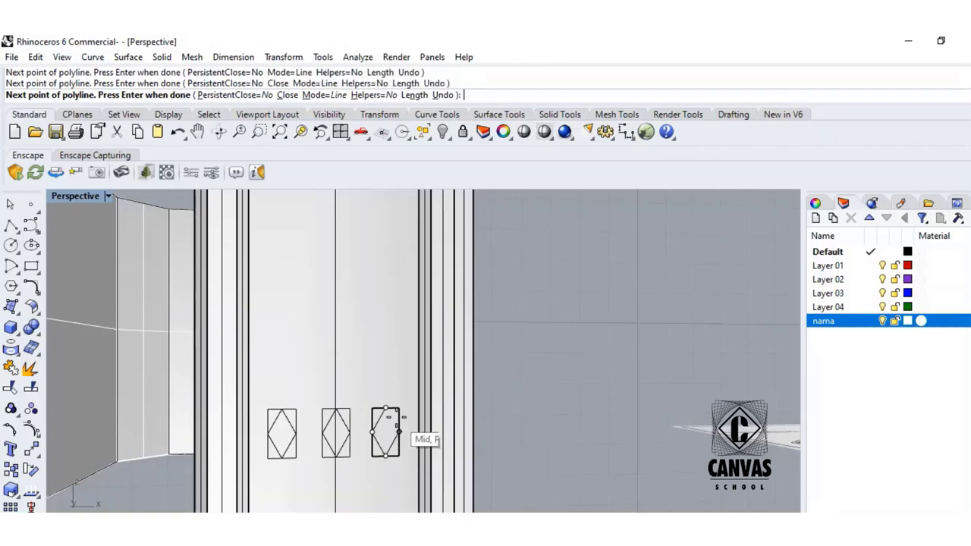
pyautogui.click(386, 411)
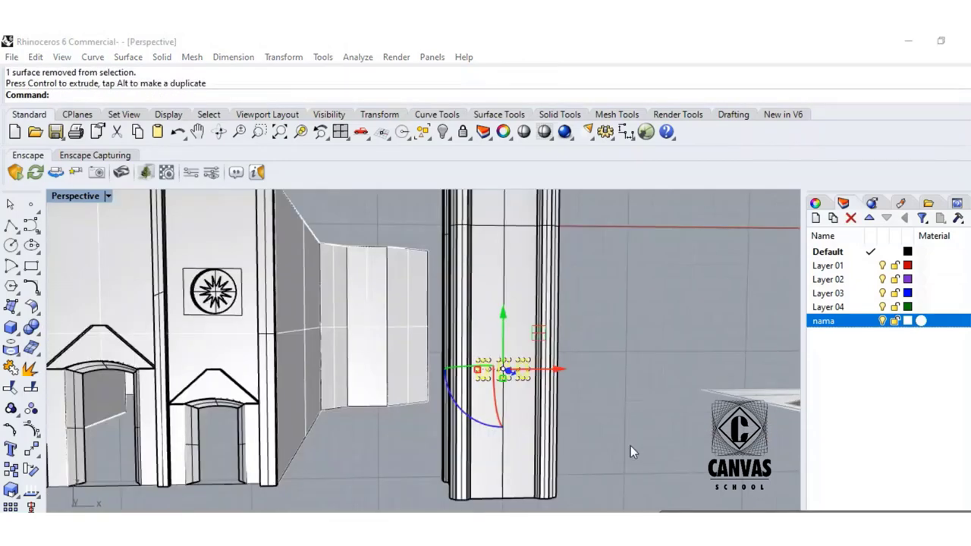
# - Duplicate the row of three diamond-filled rectangles upward twice to make three rows on the tower's front face
pyautogui.scroll(5, 526, 353)
pyautogui.scroll(-5, 526, 353)
pyautogui.moveTo(504, 331); pyautogui.dragTo(507, 286)
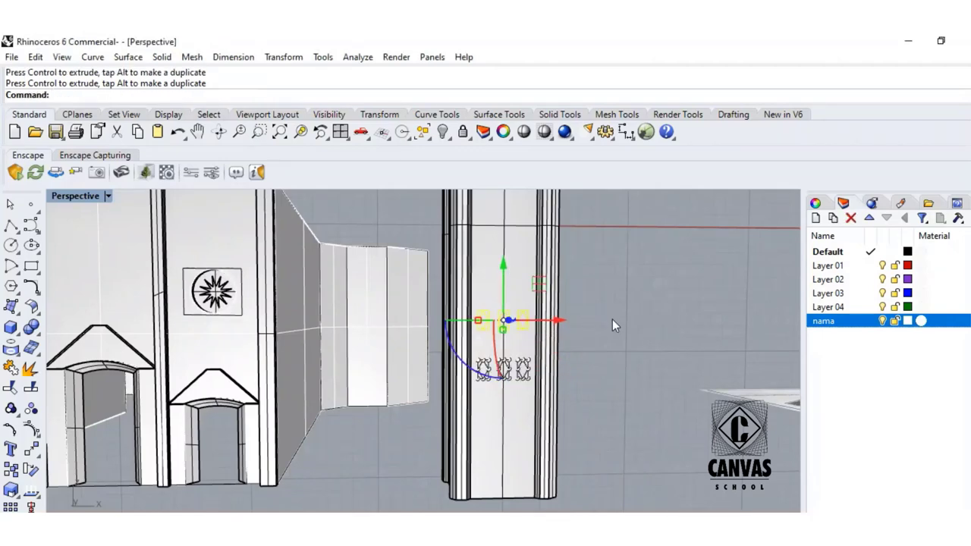
pyautogui.moveTo(612, 320); pyautogui.dragTo(606, 334, button='right')
pyautogui.moveTo(454, 389); pyautogui.dragTo(455, 336)
pyautogui.click(548, 429)
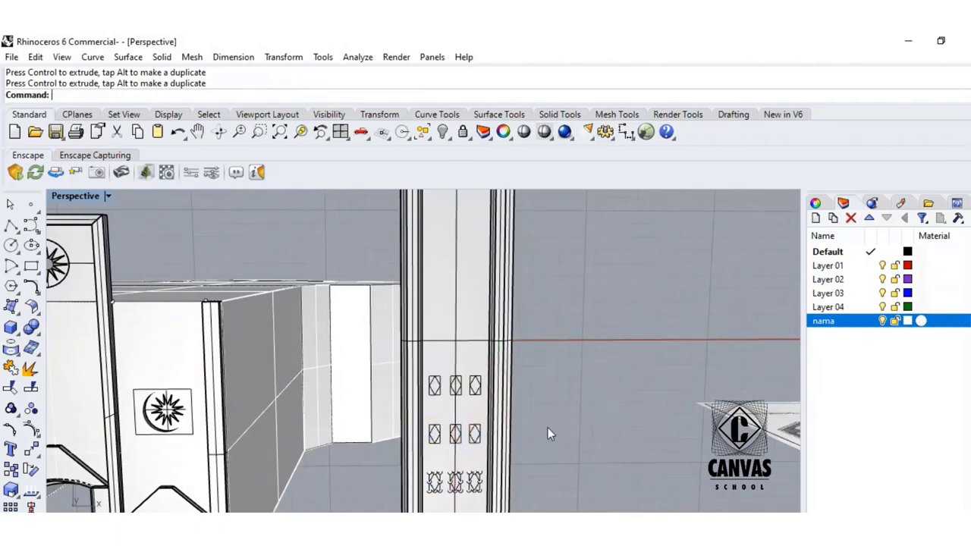
# - Draw a tall upright rectangle across the centre line of the tower's front face, above the rows of diamond windows
pyautogui.moveTo(532, 440); pyautogui.dragTo(530, 431, button='right')
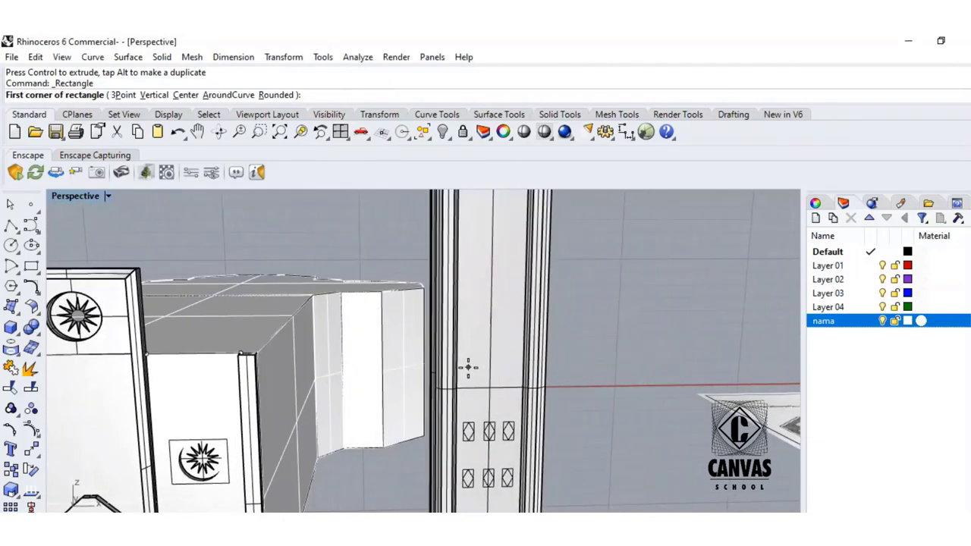
pyautogui.click(479, 278)
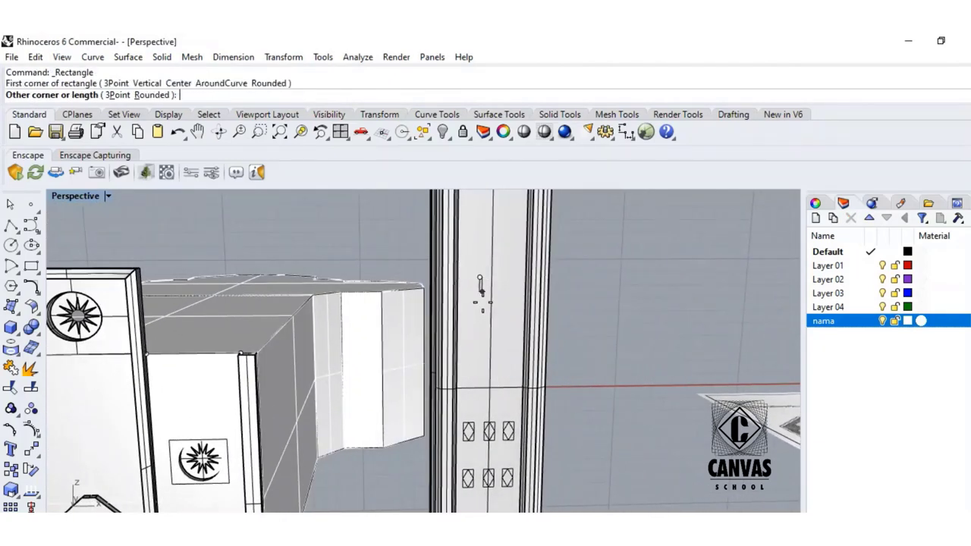
pyautogui.click(503, 381)
# - Move the tall rectangle into the half of the tower face nearer the facade and duplicate it into the other half
pyautogui.click(483, 322)
pyautogui.click(529, 355)
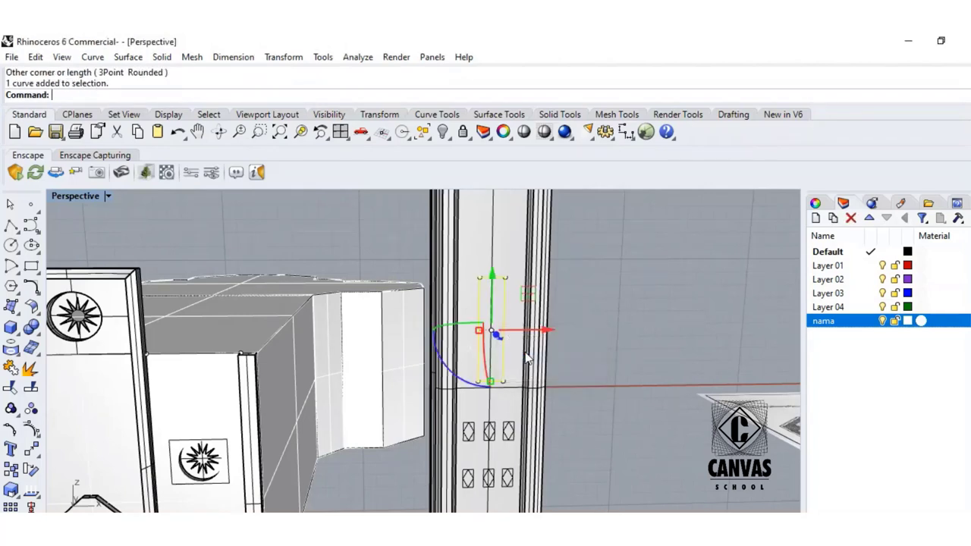
pyautogui.click(543, 332)
pyautogui.scroll(3, 548, 329)
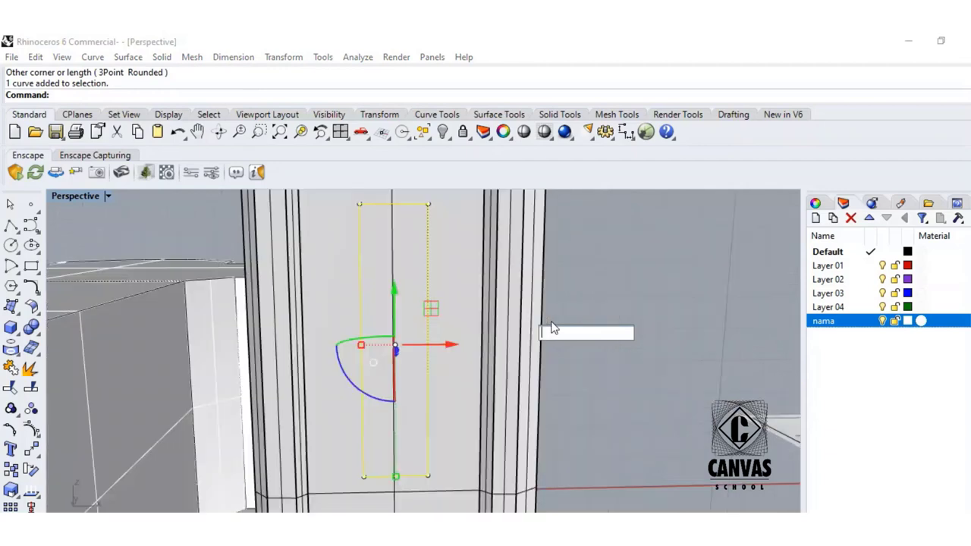
pyautogui.moveTo(446, 347); pyautogui.dragTo(490, 344)
pyautogui.click(403, 350)
pyautogui.click(489, 344)
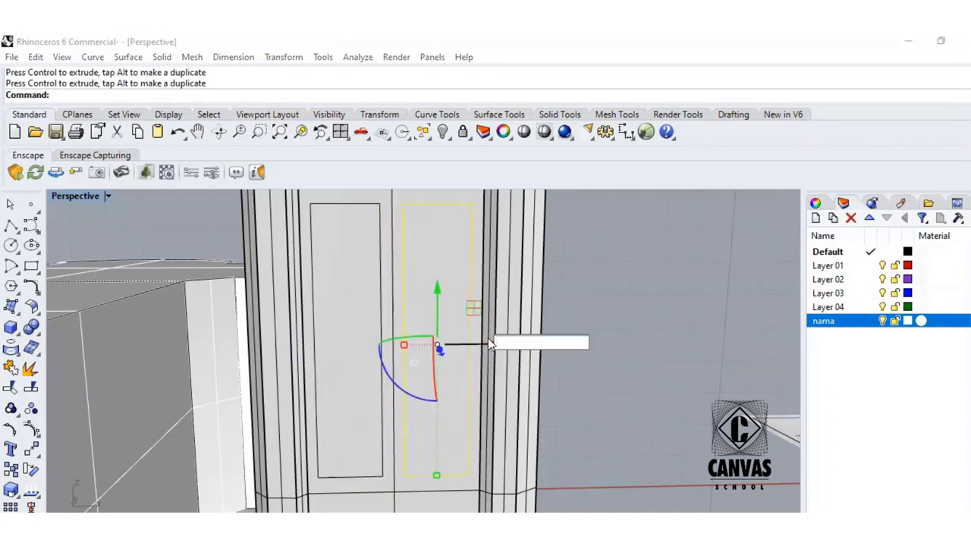
pyautogui.click(552, 266)
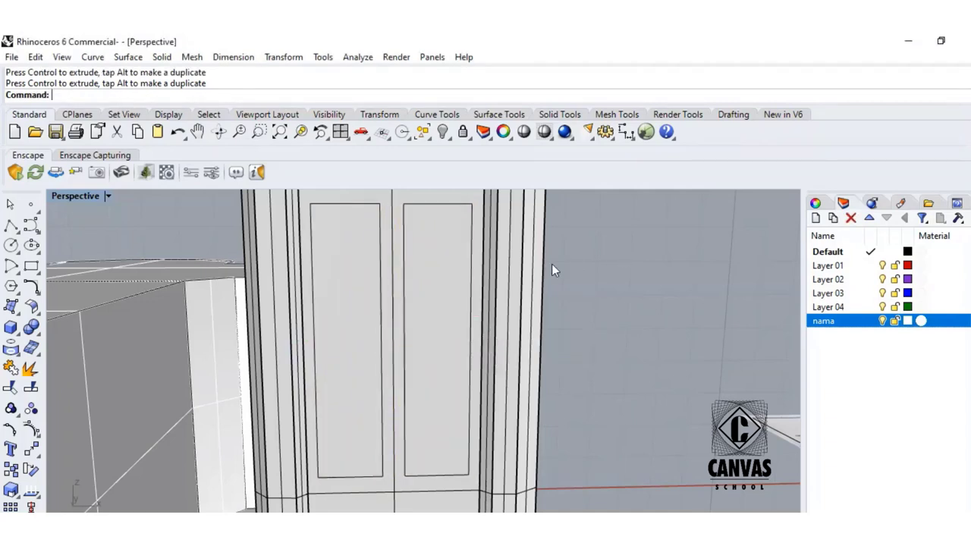
# - Delete the duplicated tall rectangle in the half of the tower face farther from the facade
pyautogui.click(469, 273)
pyautogui.press('Return')
pyautogui.press('Delete')
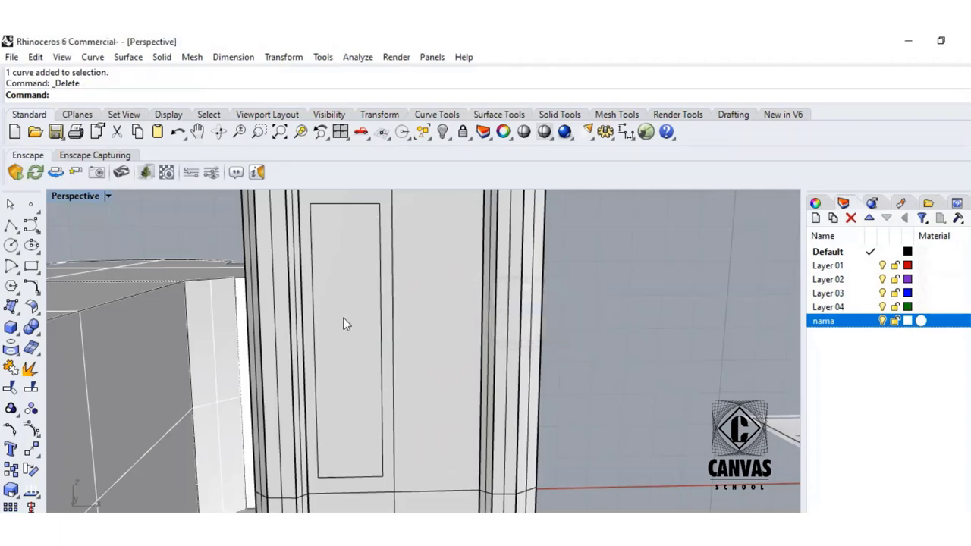
# - Draw a smaller upright rectangle inside the upper part of the remaining tall rectangle on the tower face
pyautogui.click(31, 267)
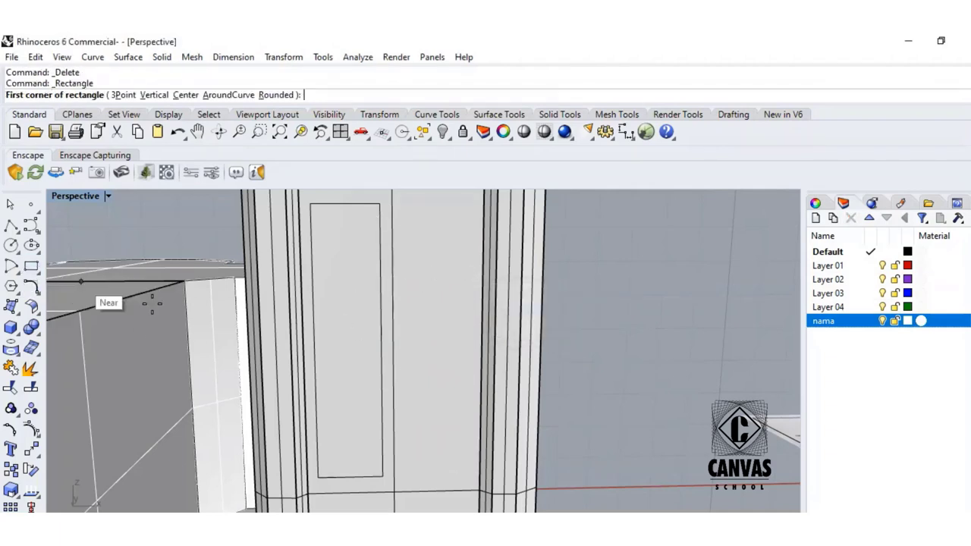
pyautogui.click(324, 248)
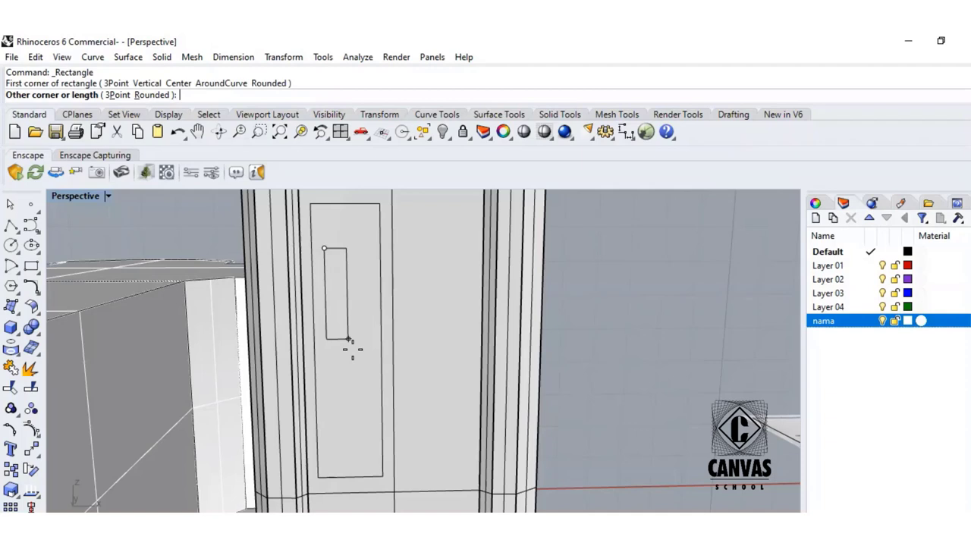
# - Draw a narrow rectangle inside the tall panel outline on the tower face and explode it into separate segments
pyautogui.click(369, 447)
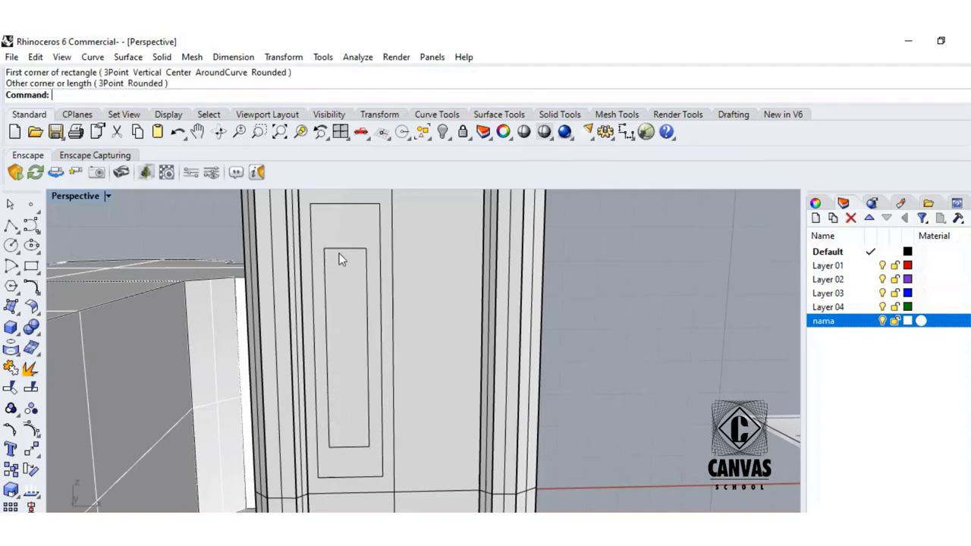
pyautogui.click(363, 260)
pyautogui.click(383, 289)
pyautogui.click(30, 368)
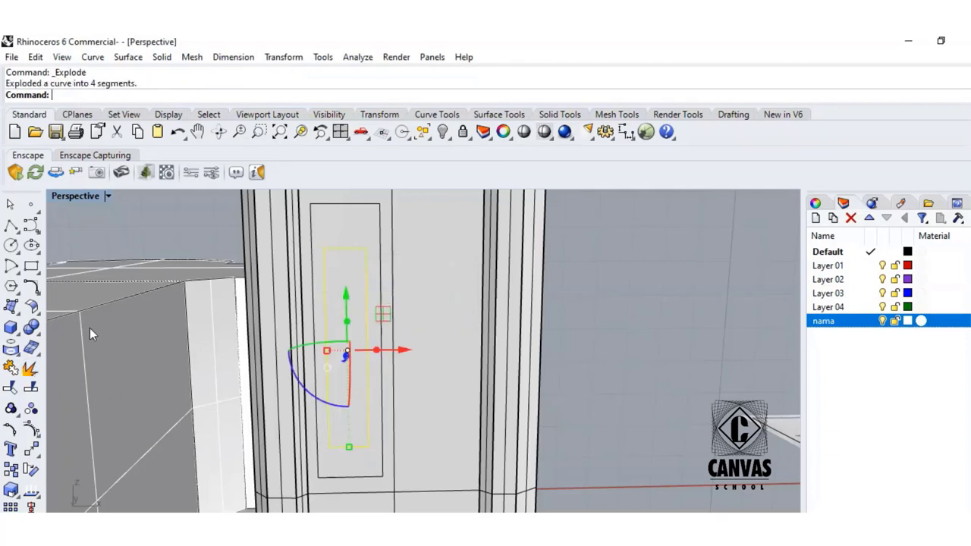
# - Delete the top edge of the exploded inner rectangle
pyautogui.click(226, 244)
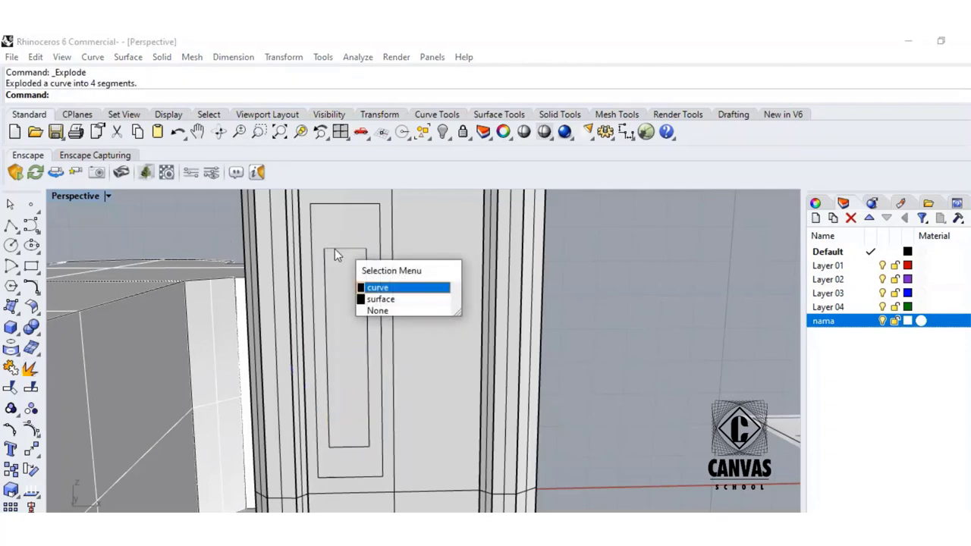
pyautogui.press('Return')
pyautogui.press('Delete')
# - Draw a shallow upward-bulging arc joining the upper ends of the inner rectangle's two vertical edges
pyautogui.click(12, 267)
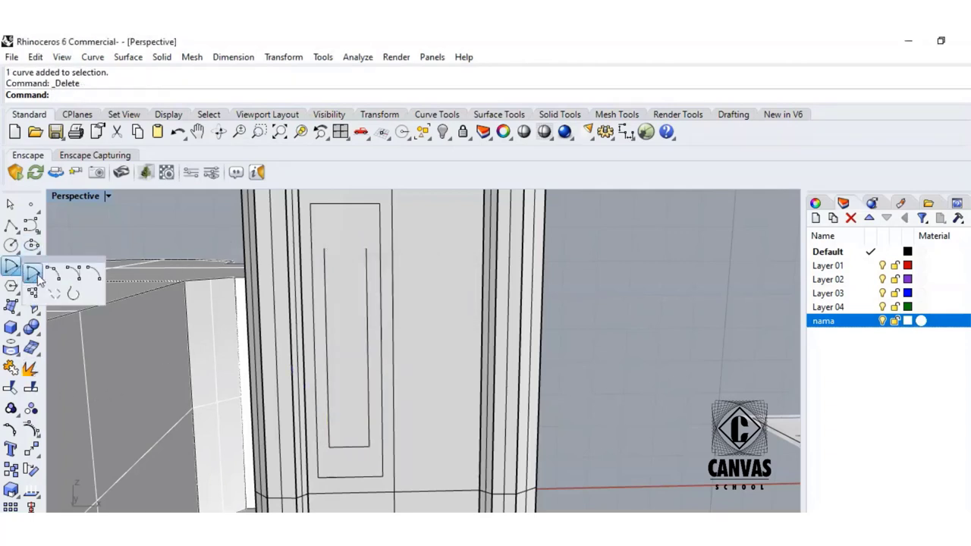
pyautogui.click(43, 274)
pyautogui.click(324, 248)
pyautogui.click(365, 249)
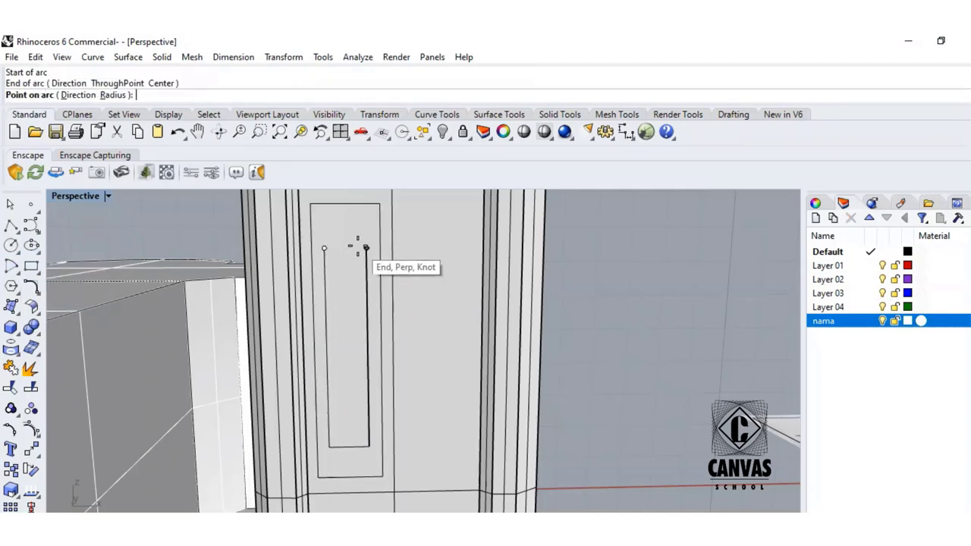
pyautogui.click(347, 241)
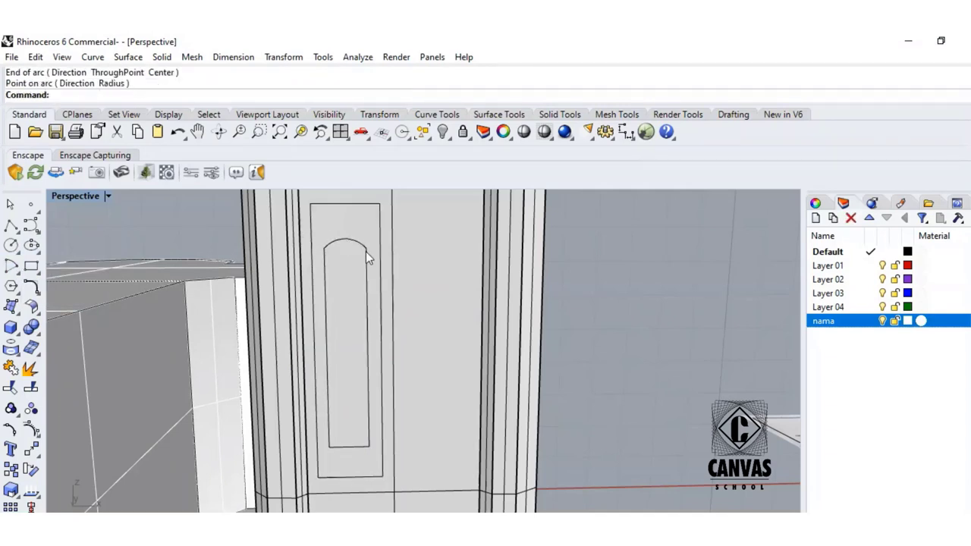
# - Draw two diagonal lines from the midpoint of the outer rectangle's top edge down to its sides, forming a peak above the arch
pyautogui.click(14, 227)
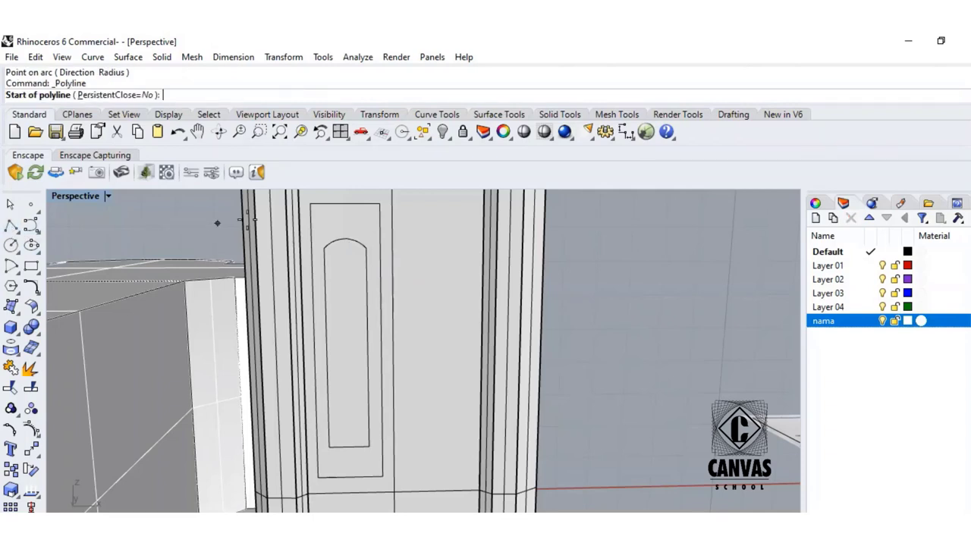
pyautogui.click(343, 205)
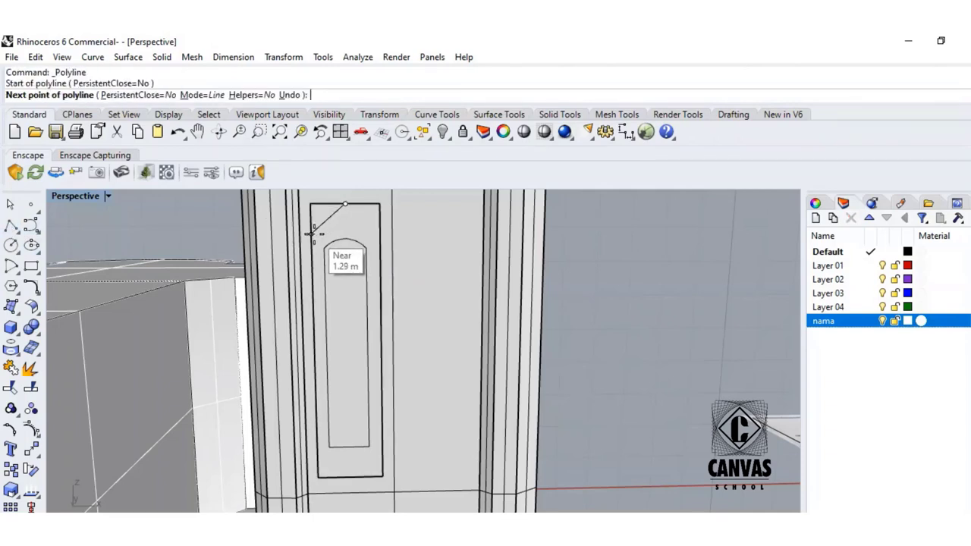
pyautogui.click(311, 229)
pyautogui.press('Return')
pyautogui.click(14, 227)
pyautogui.click(345, 203)
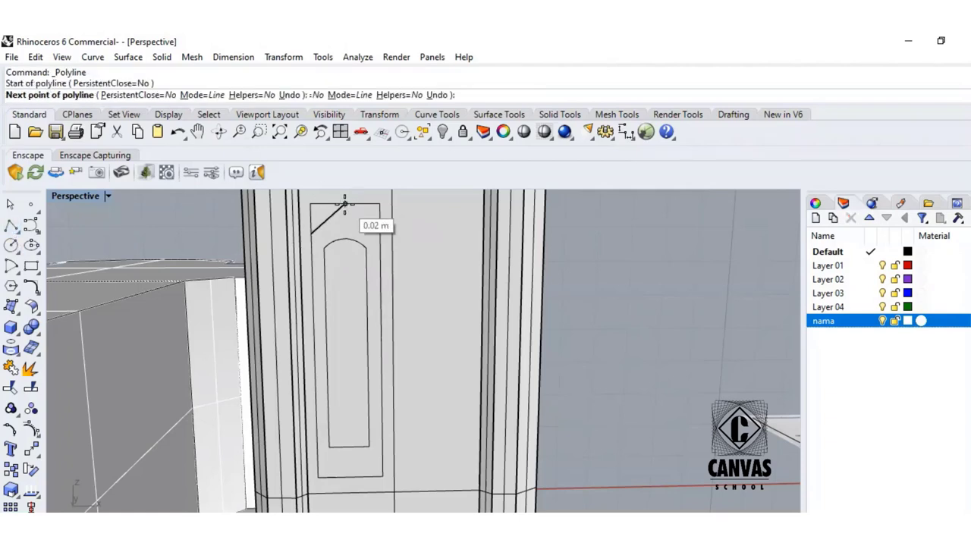
pyautogui.click(377, 233)
pyautogui.press('Return')
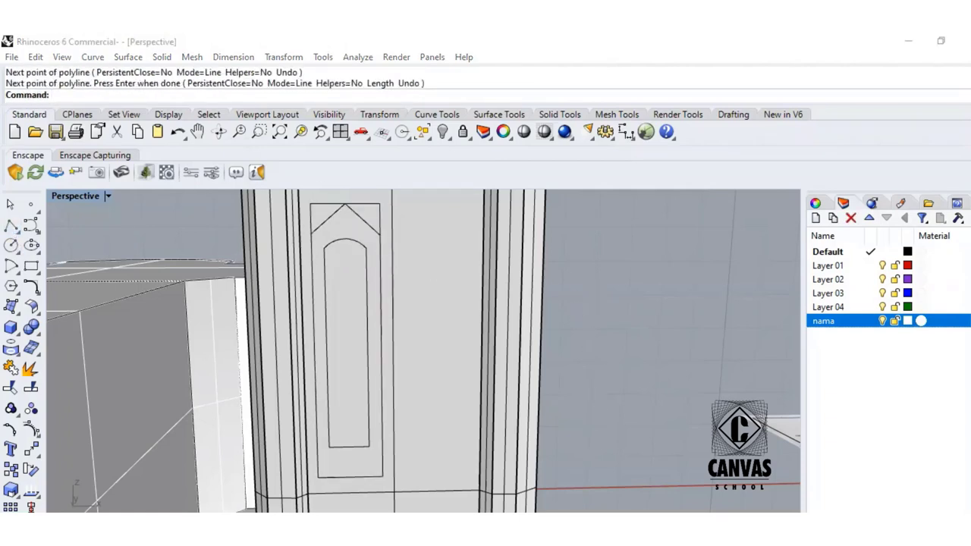
# - Duplicate the outer rectangle, inner arch outline and peak lines horizontally onto the right half of the tower face
pyautogui.click(383, 465)
pyautogui.click(384, 460)
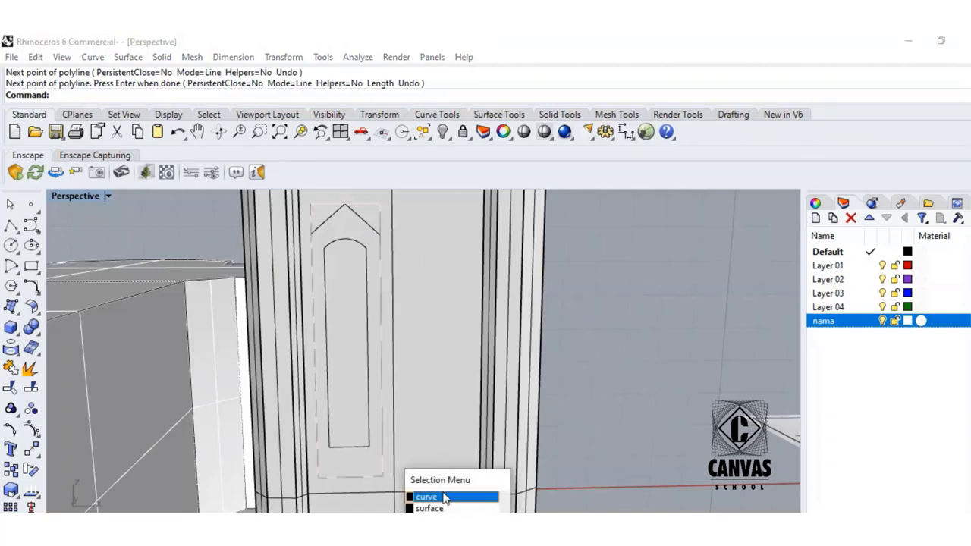
pyautogui.click(432, 496)
pyautogui.click(371, 444)
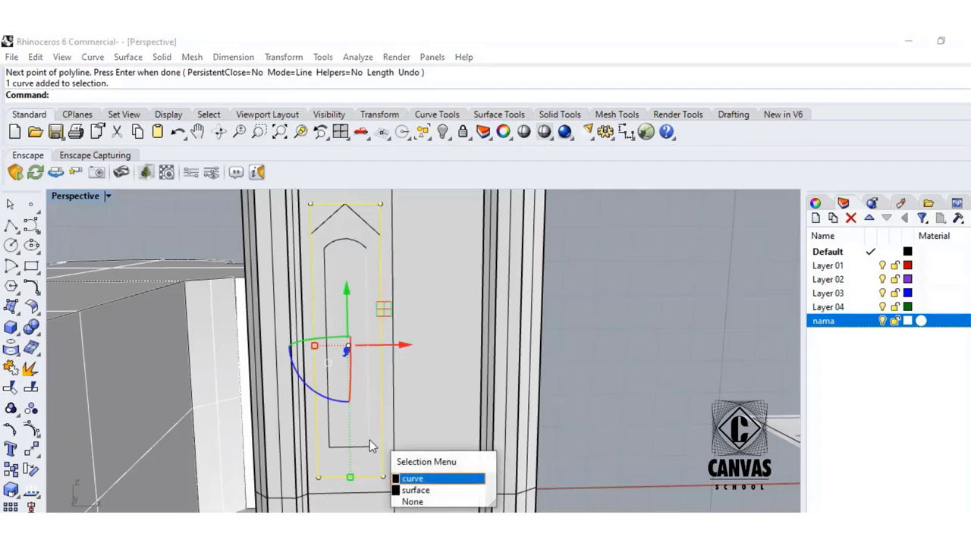
pyautogui.click(414, 478)
pyautogui.click(363, 453)
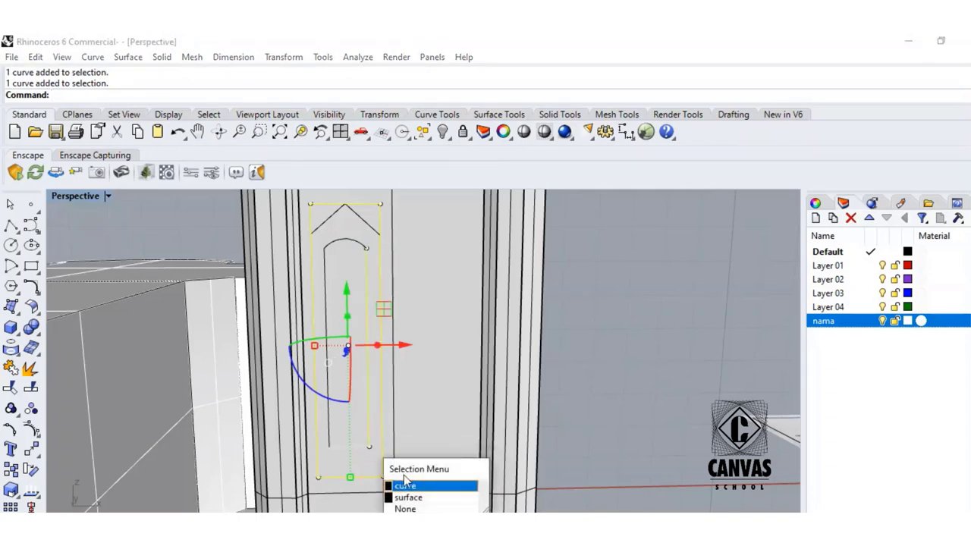
pyautogui.click(407, 481)
pyautogui.click(327, 433)
pyautogui.click(372, 463)
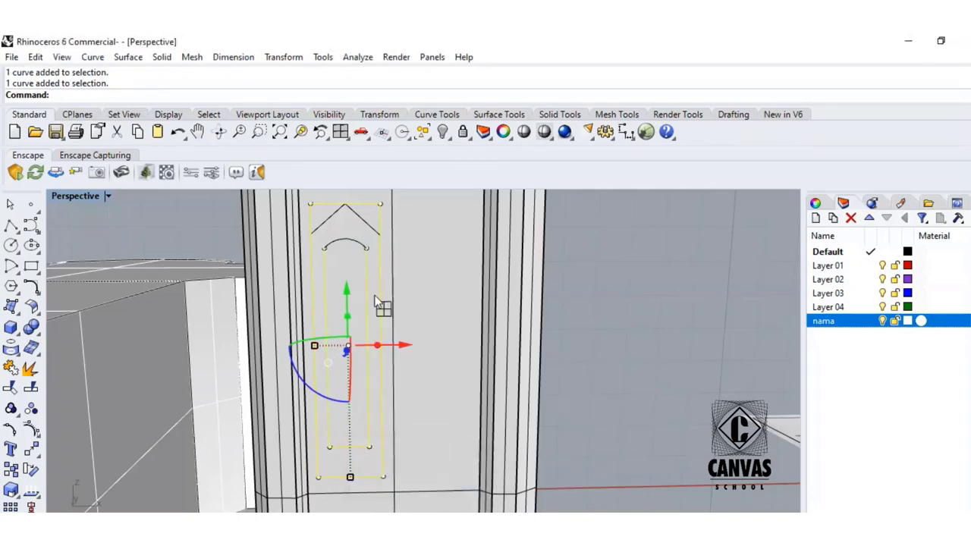
pyautogui.click(371, 229)
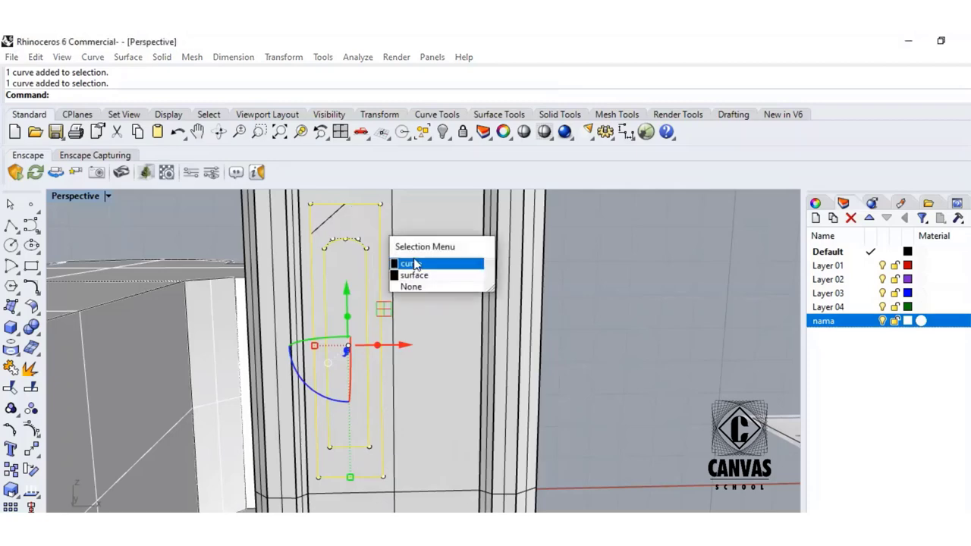
pyautogui.click(414, 262)
pyautogui.click(332, 233)
pyautogui.click(385, 262)
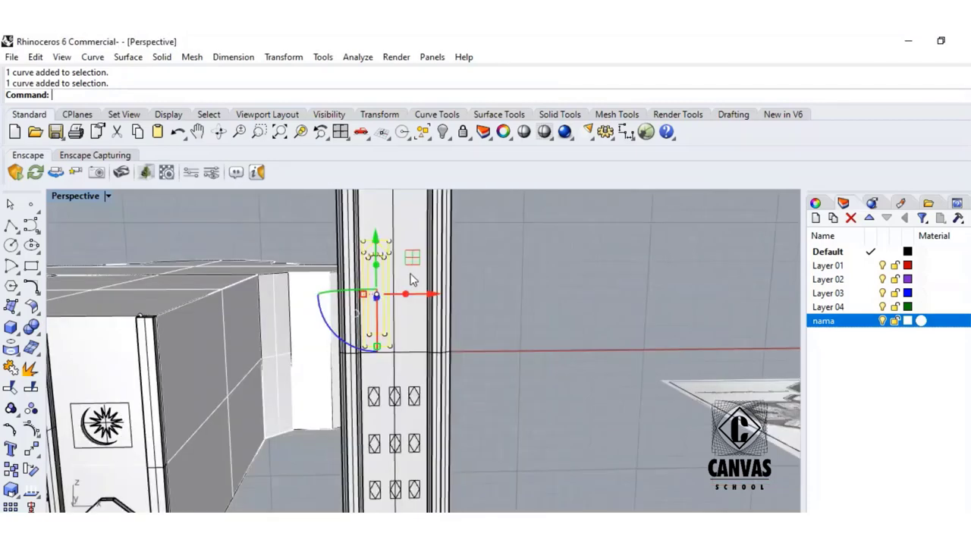
pyautogui.moveTo(330, 328); pyautogui.dragTo(419, 336)
pyautogui.scroll(-5, 532, 297)
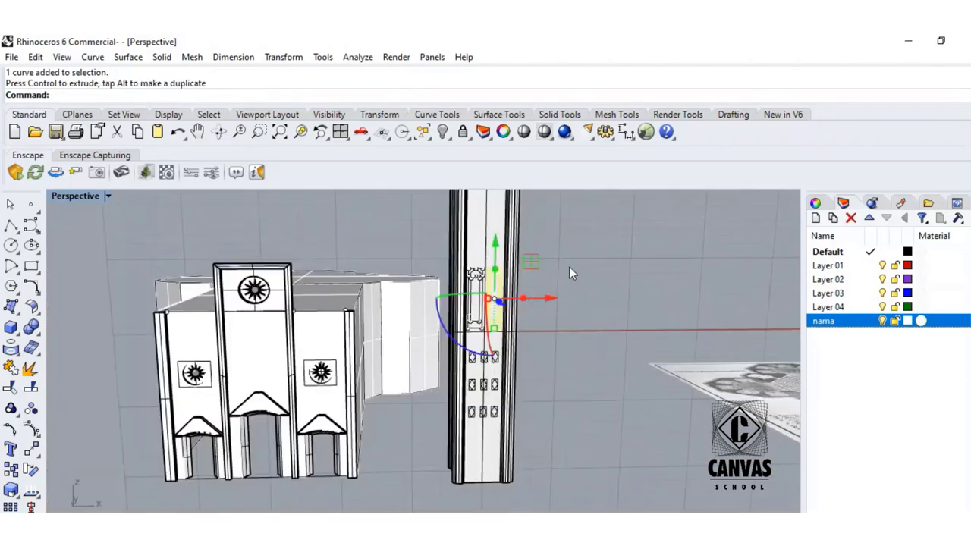
# - Examine the paired arched panels on the tower from a distance and close up
pyautogui.click(197, 132)
pyautogui.moveTo(405, 228); pyautogui.dragTo(388, 261)
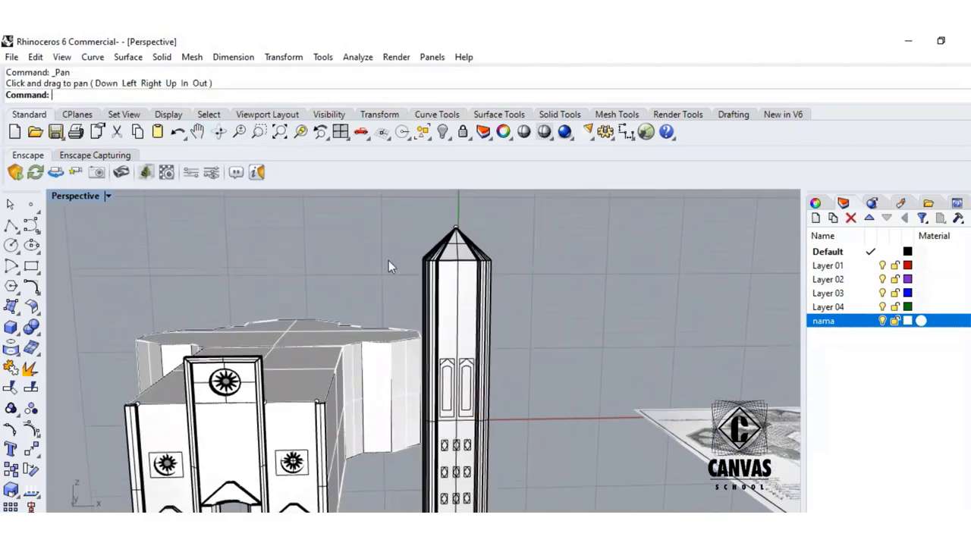
pyautogui.scroll(3, 446, 483)
pyautogui.moveTo(514, 422); pyautogui.dragTo(527, 385)
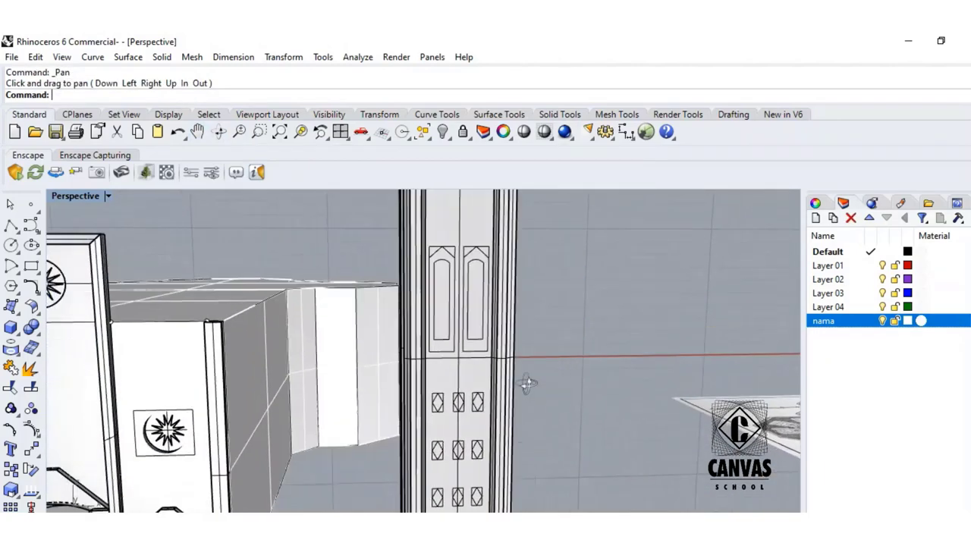
pyautogui.click(434, 512)
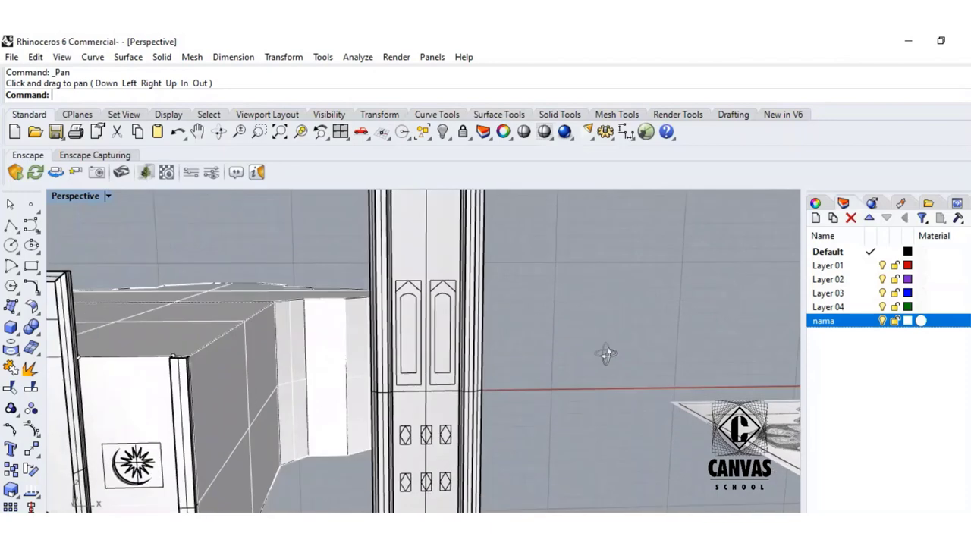
pyautogui.scroll(3, 457, 380)
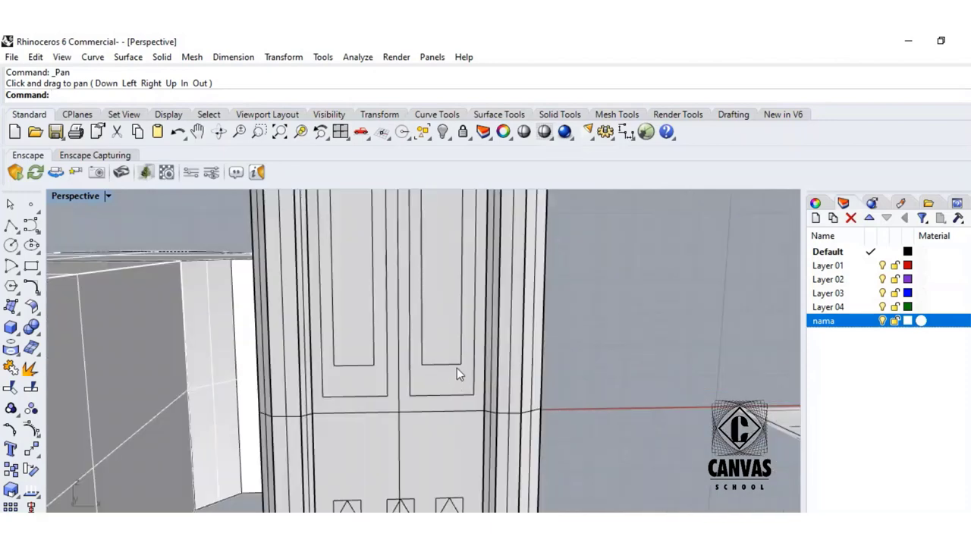
pyautogui.scroll(-3, 457, 374)
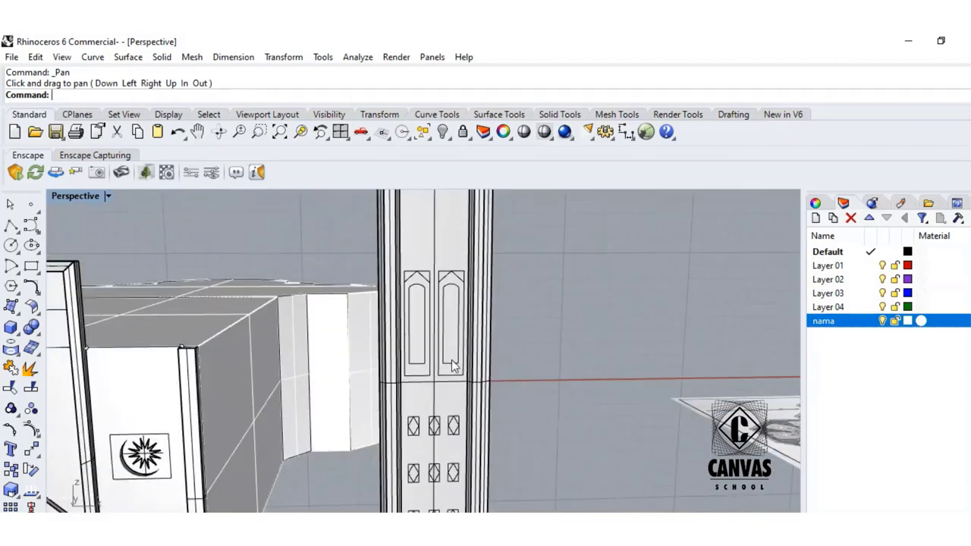
pyautogui.click(452, 362)
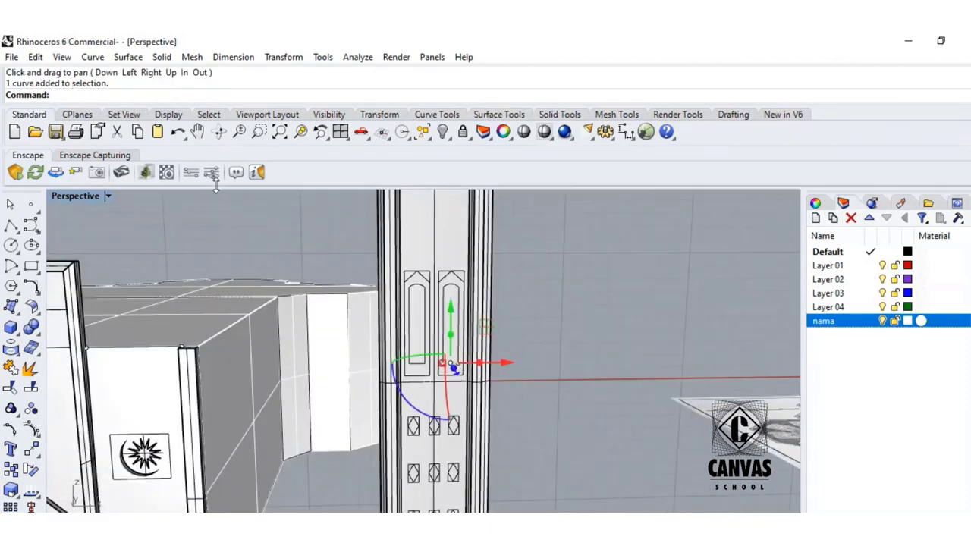
pyautogui.click(239, 131)
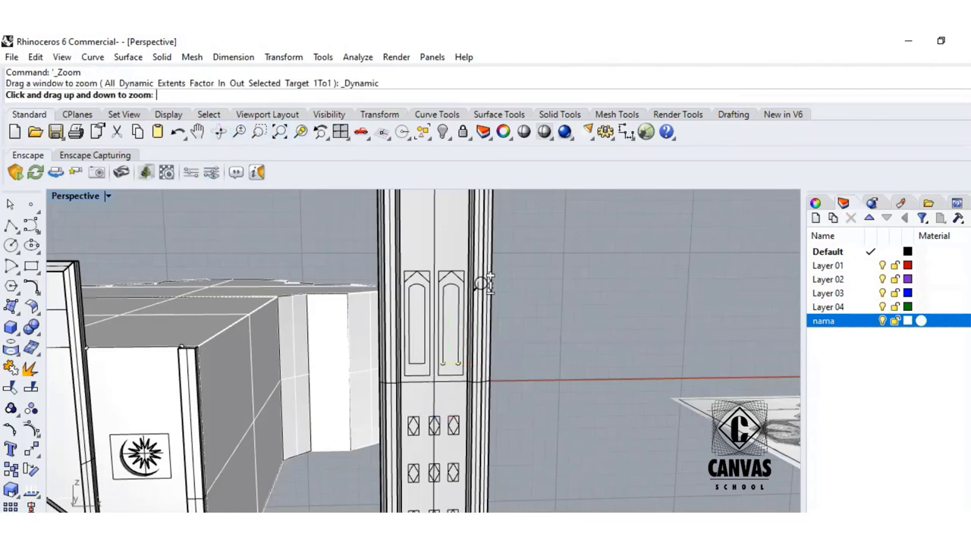
pyautogui.press('Escape')
pyautogui.click(239, 131)
pyautogui.click(239, 131)
pyautogui.moveTo(500, 341); pyautogui.dragTo(503, 332)
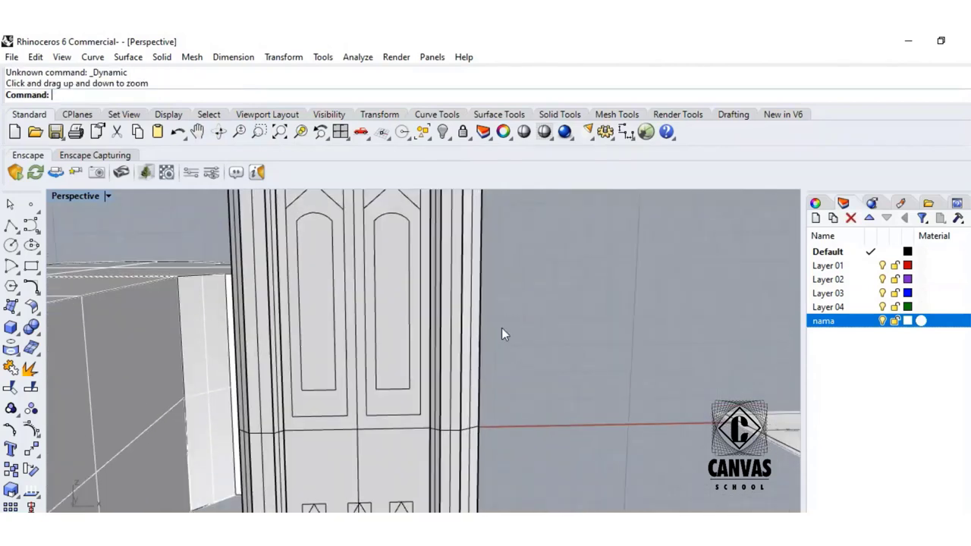
pyautogui.click(199, 132)
pyautogui.moveTo(522, 263); pyautogui.dragTo(529, 271)
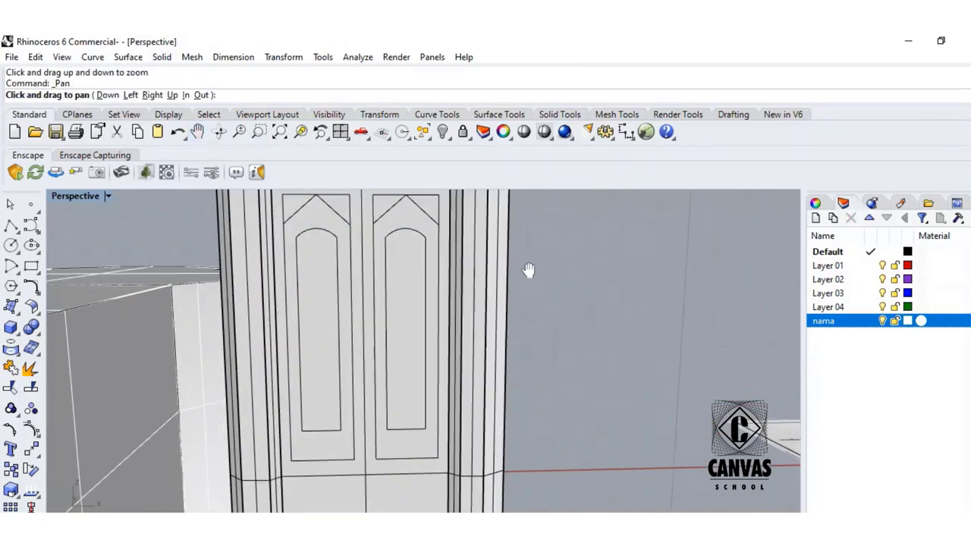
# - Select every curve of the right-hand panel: both peak lines, the outer rectangle and the whole inner arch outline
pyautogui.click(401, 209)
pyautogui.click(446, 241)
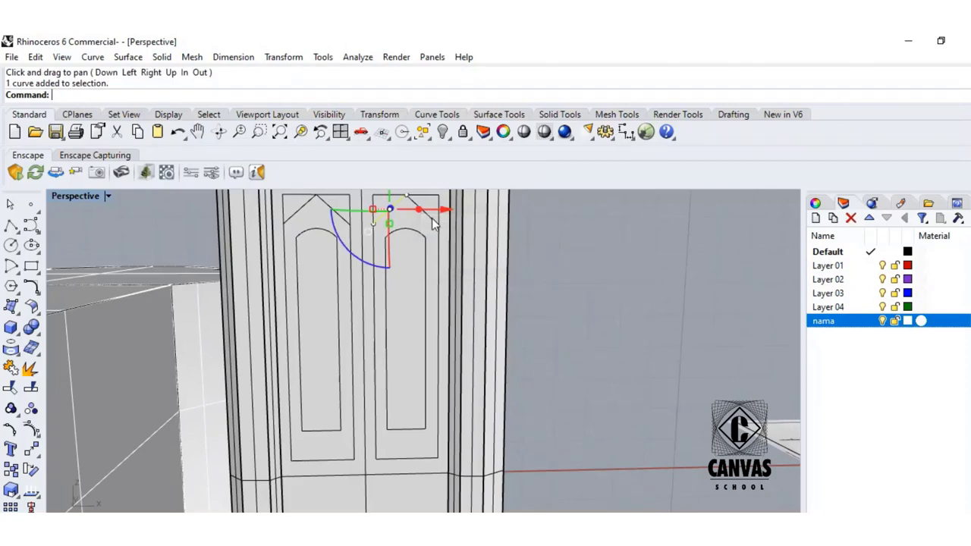
pyautogui.click(432, 218)
pyautogui.click(477, 257)
pyautogui.click(437, 201)
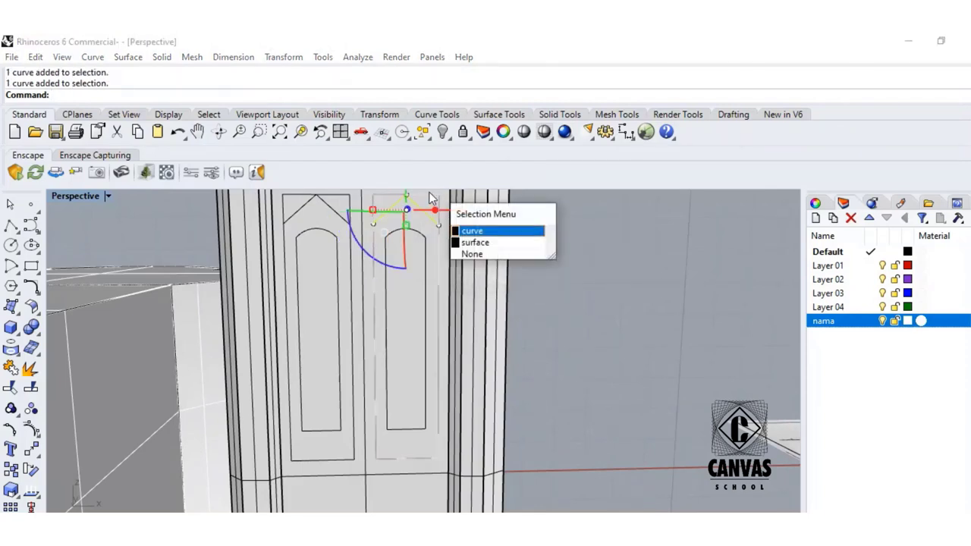
pyautogui.click(456, 230)
pyautogui.click(447, 245)
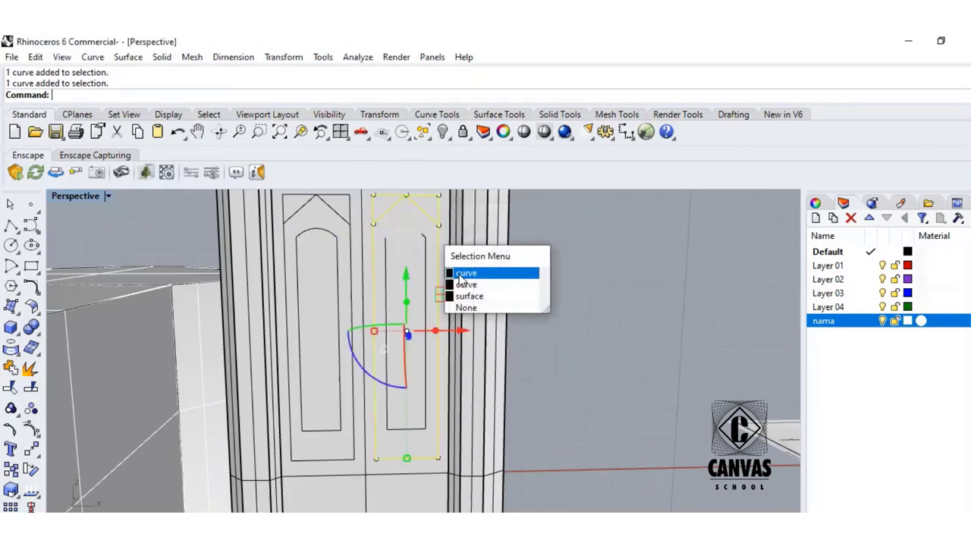
pyautogui.click(457, 276)
pyautogui.click(423, 251)
pyautogui.click(471, 291)
pyautogui.click(394, 271)
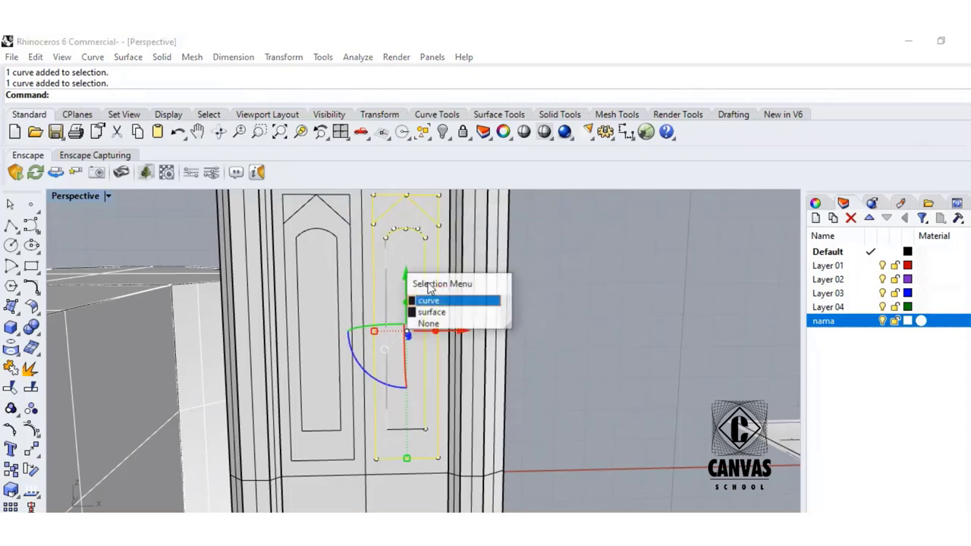
pyautogui.click(433, 300)
pyautogui.click(419, 428)
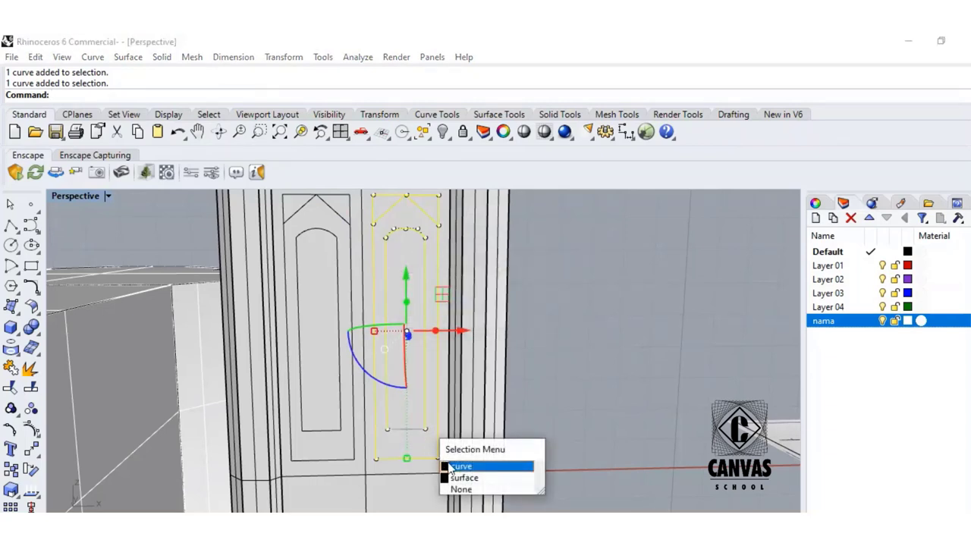
pyautogui.click(452, 462)
# - Add every curve of the adjacent panel to the selection: the inner arch outline, the outer rectangle and both peak lines
pyautogui.click(343, 420)
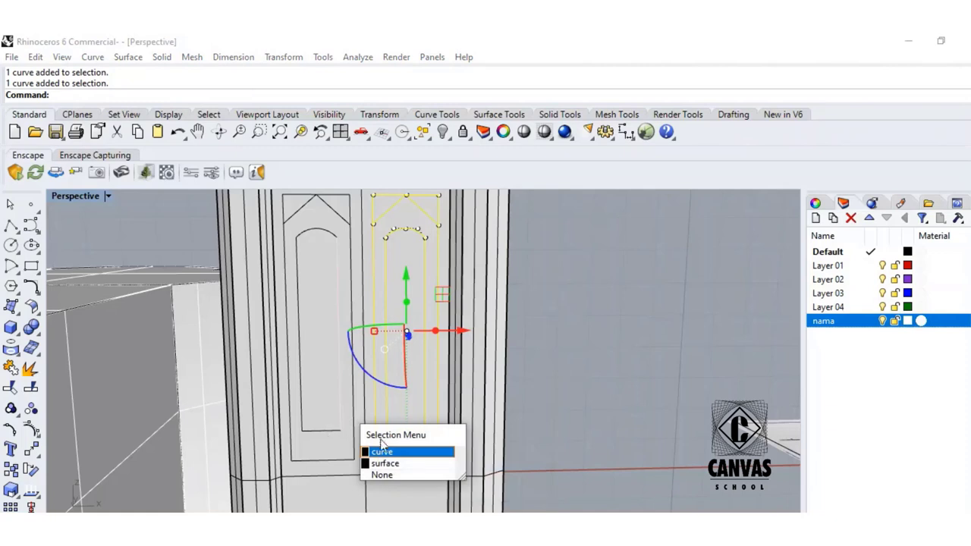
pyautogui.click(382, 451)
pyautogui.click(302, 422)
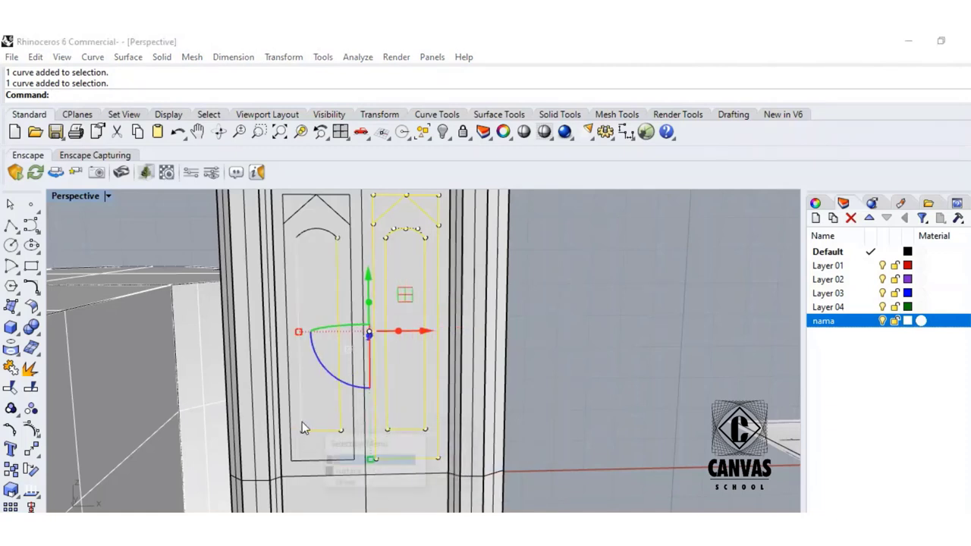
pyautogui.click(361, 458)
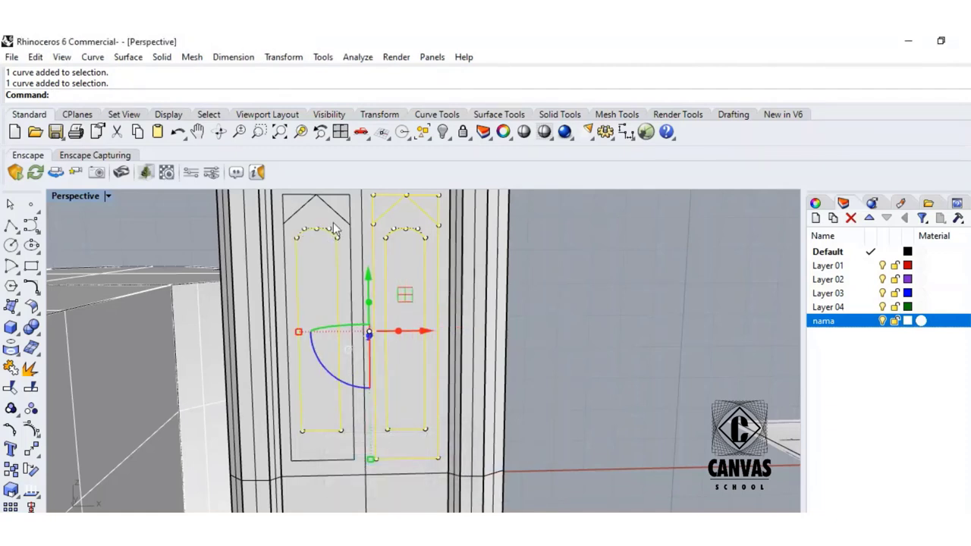
pyautogui.click(307, 201)
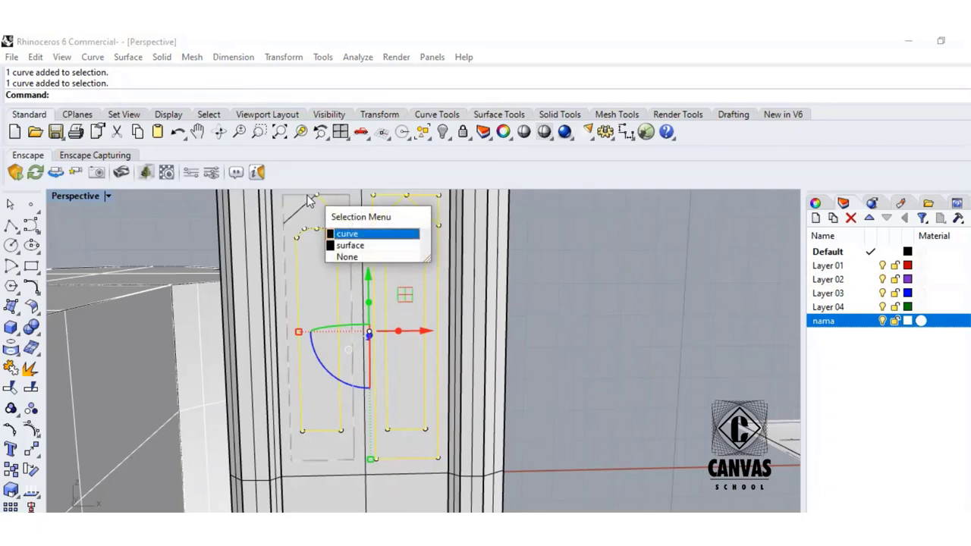
pyautogui.click(339, 241)
pyautogui.click(302, 211)
pyautogui.click(338, 247)
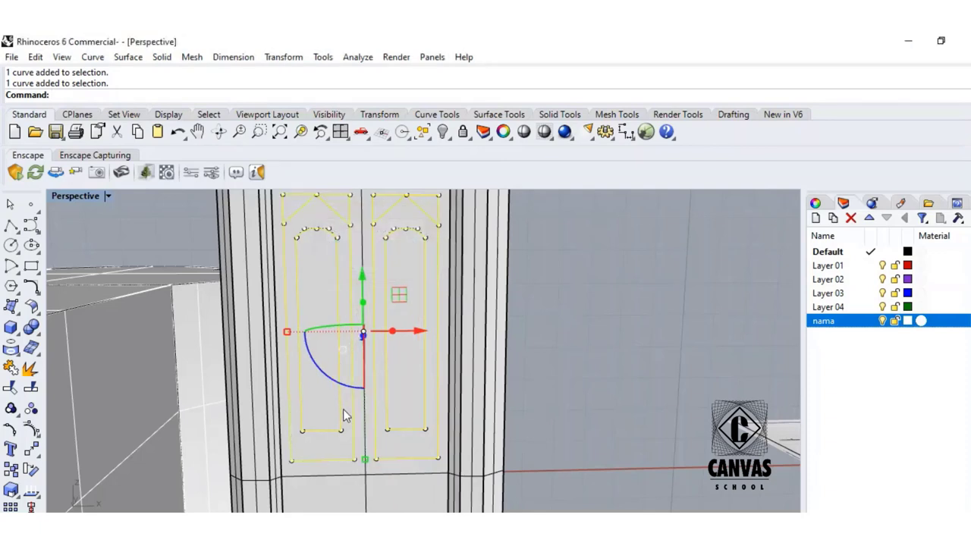
pyautogui.click(363, 274)
pyautogui.moveTo(362, 302)
pyautogui.mouseDown()
pyautogui.moveTo(362, 233)
pyautogui.moveTo(361, 296)
pyautogui.moveTo(348, 306)
pyautogui.mouseUp()
pyautogui.hotkey('ctrl', 'z')
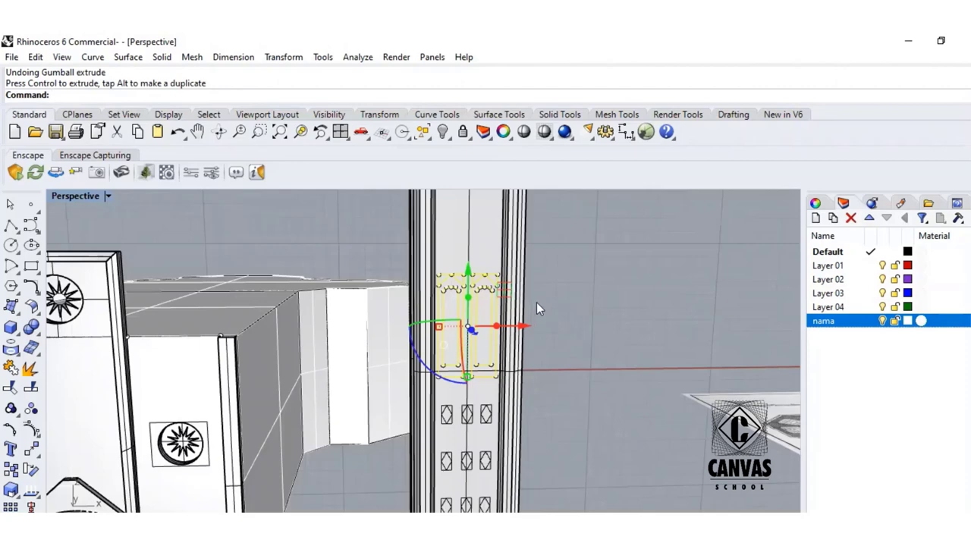
# - Duplicate both selected arched panels about 9 m up the tower face, directly above the originals
pyautogui.scroll(7, 538, 292)
pyautogui.scroll(-7, 539, 289)
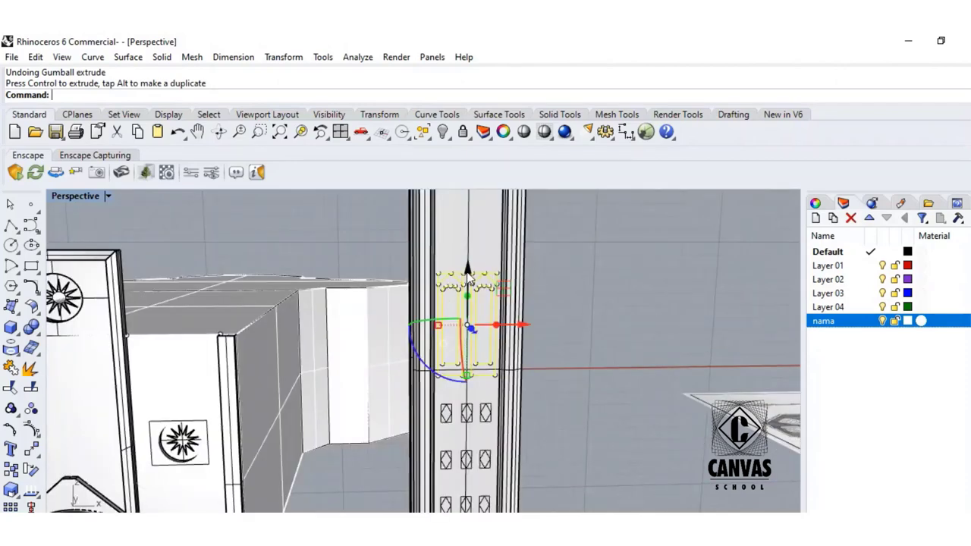
pyautogui.moveTo(469, 279); pyautogui.dragTo(472, 213)
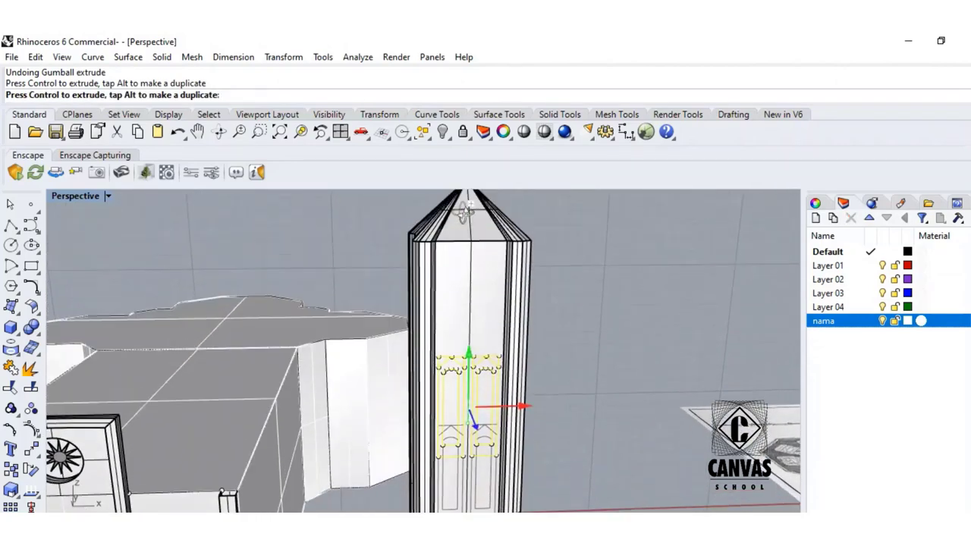
pyautogui.moveTo(463, 349); pyautogui.dragTo(472, 325)
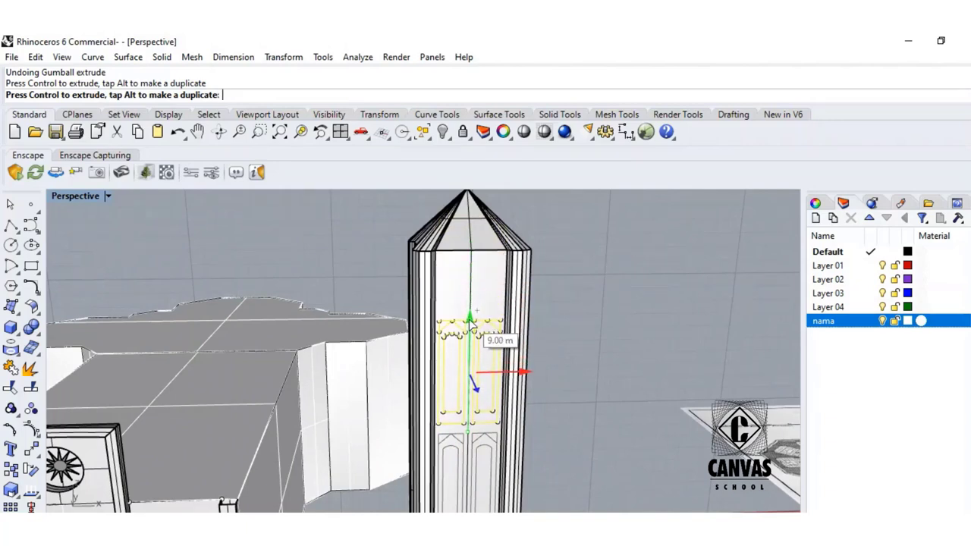
pyautogui.moveTo(470, 321); pyautogui.dragTo(470, 321)
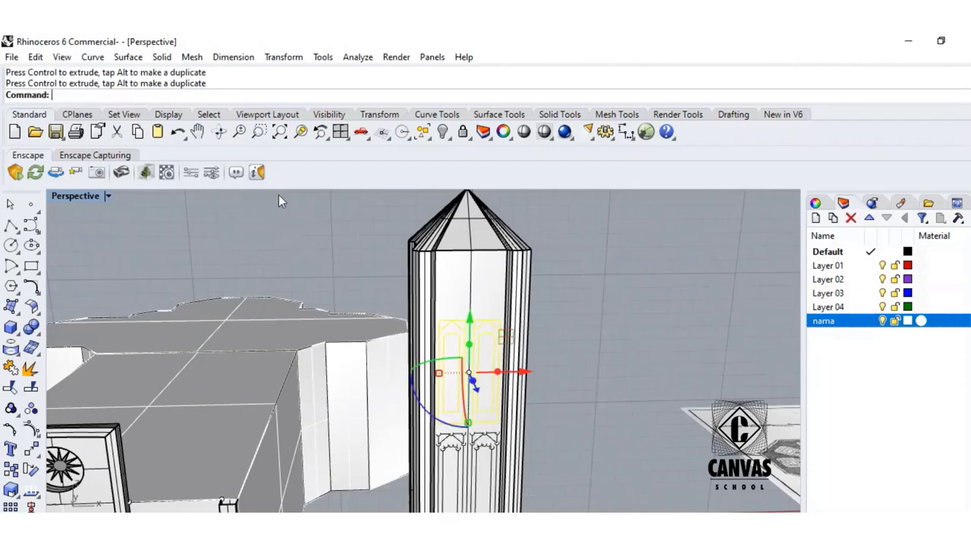
# - Undo the last panel move, examine the original pair close up, redo the move and clear the selection
pyautogui.click(177, 133)
pyautogui.moveTo(641, 363)
pyautogui.mouseDown(button='right')
pyautogui.moveTo(631, 353)
pyautogui.moveTo(644, 346)
pyautogui.mouseUp(button='right')
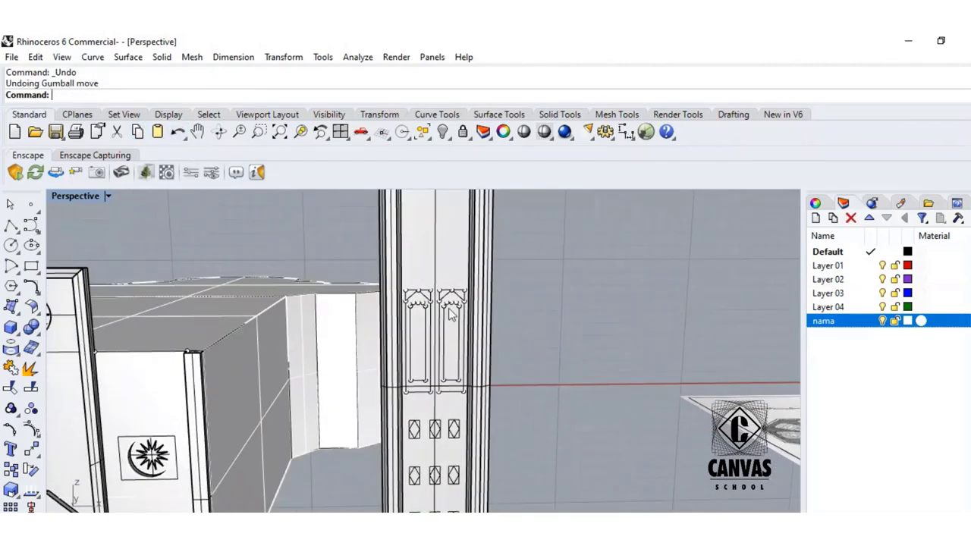
pyautogui.scroll(5, 450, 308)
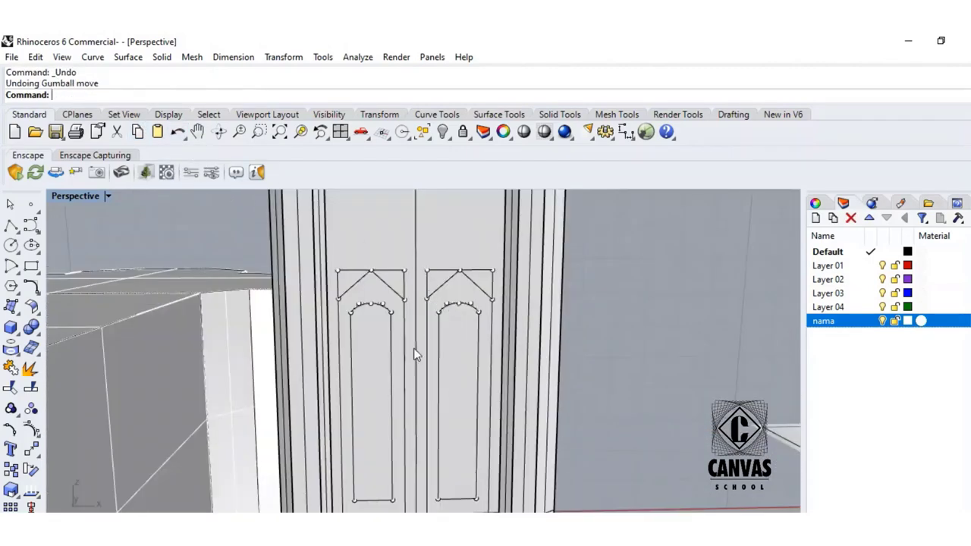
pyautogui.rightClick(176, 135)
pyautogui.scroll(-5, 638, 279)
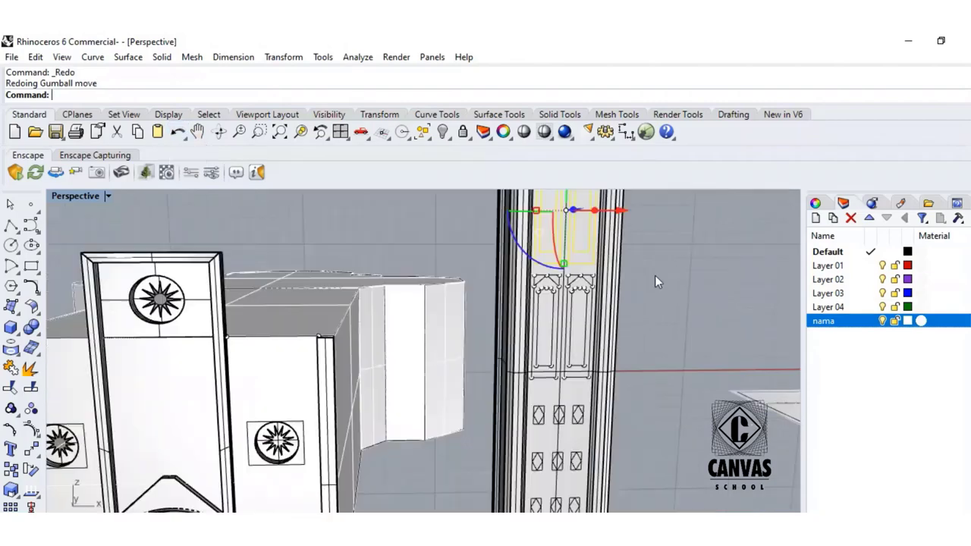
pyautogui.scroll(-2, 661, 270)
pyautogui.click(675, 271)
# - Draw a tall rectangle on the tower face between the upper panel pair and the roof, and adjust its horizontal position
pyautogui.moveTo(676, 264); pyautogui.dragTo(618, 255, button='right')
pyautogui.scroll(5, 581, 246)
pyautogui.click(461, 536)
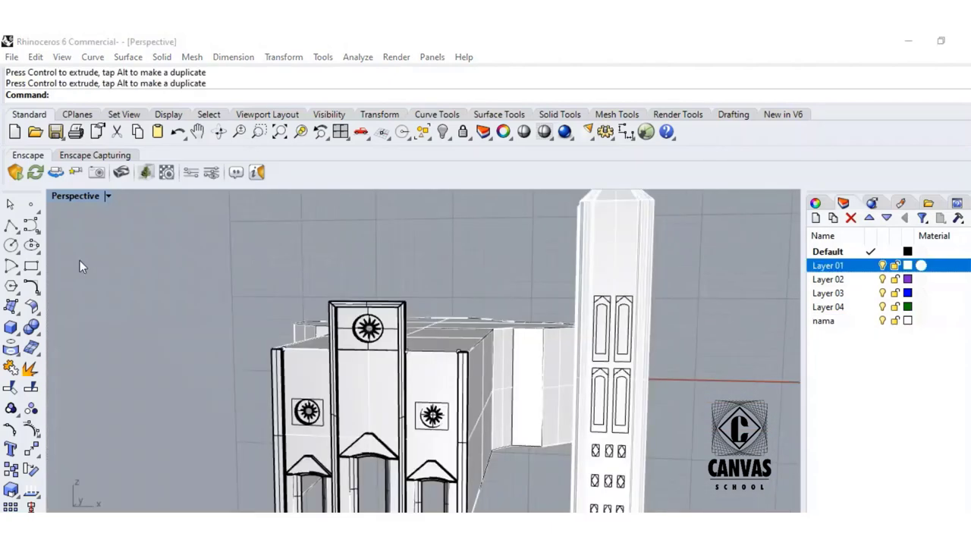
pyautogui.click(31, 266)
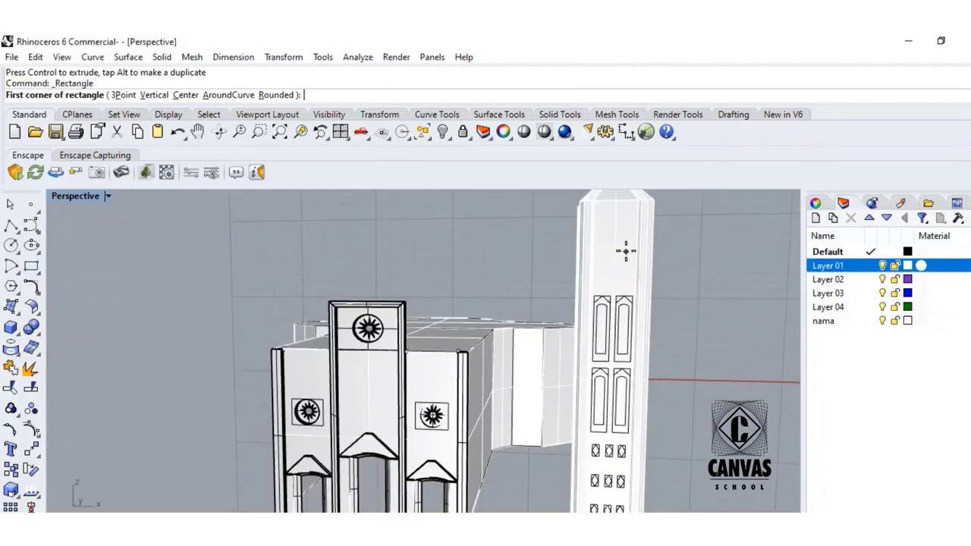
pyautogui.scroll(3, 620, 232)
pyautogui.moveTo(619, 239); pyautogui.dragTo(618, 243, button='right')
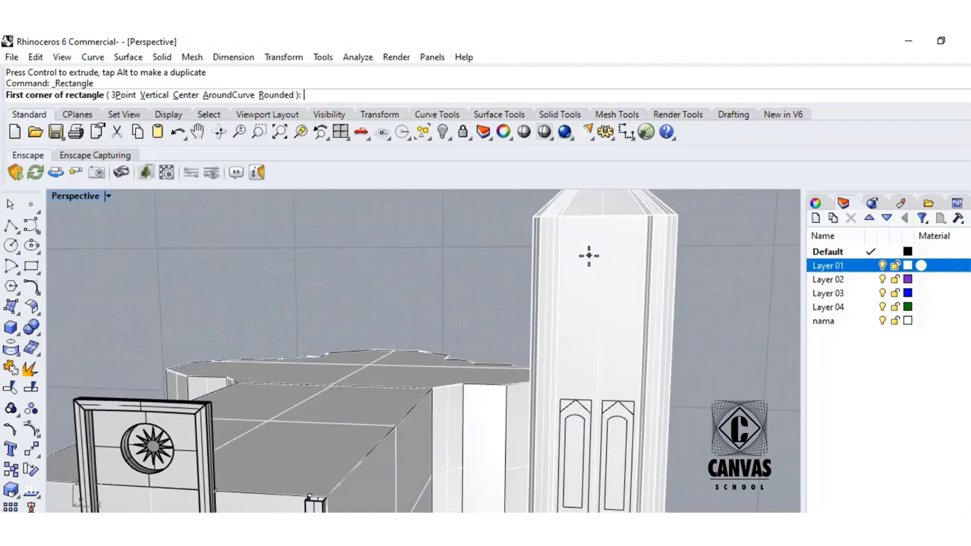
pyautogui.click(585, 256)
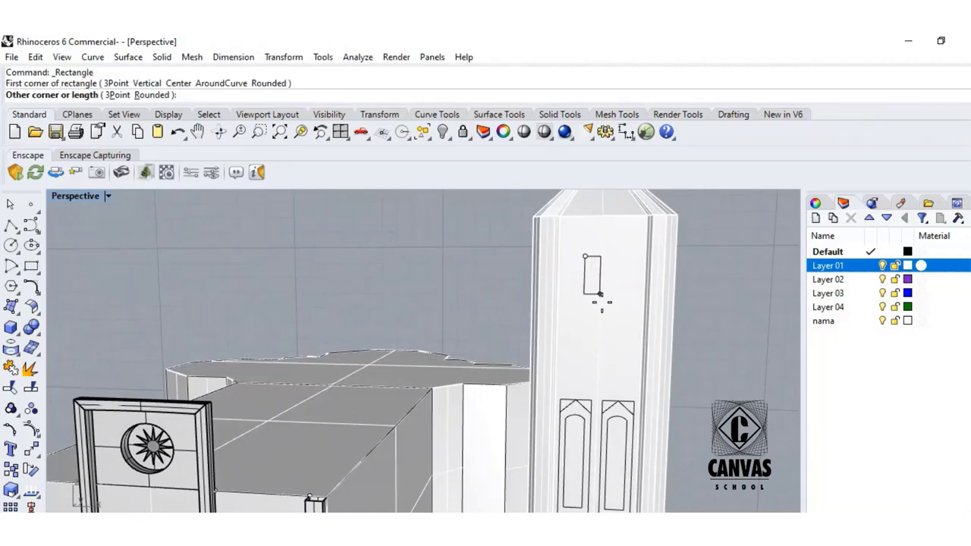
pyautogui.click(619, 381)
pyautogui.click(620, 345)
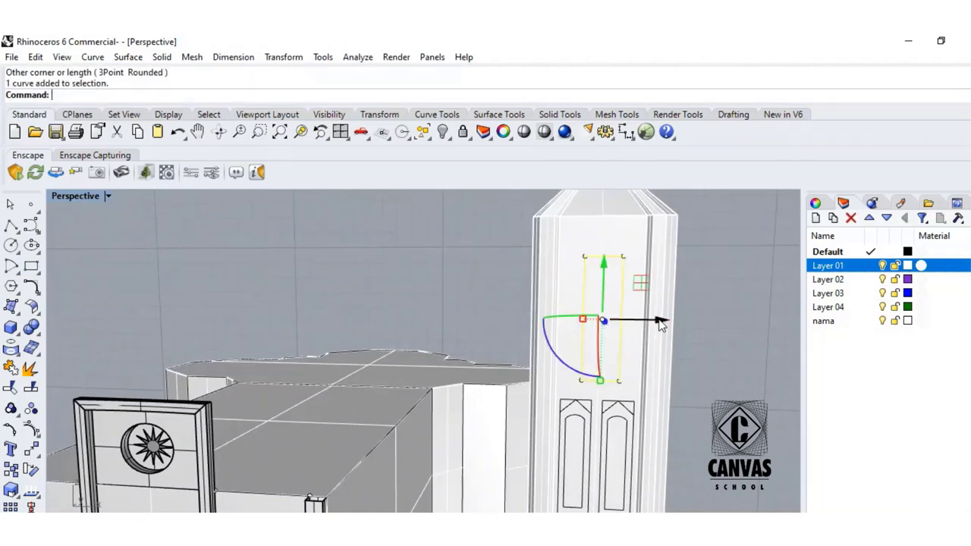
pyautogui.moveTo(657, 323); pyautogui.dragTo(657, 326)
pyautogui.click(743, 322)
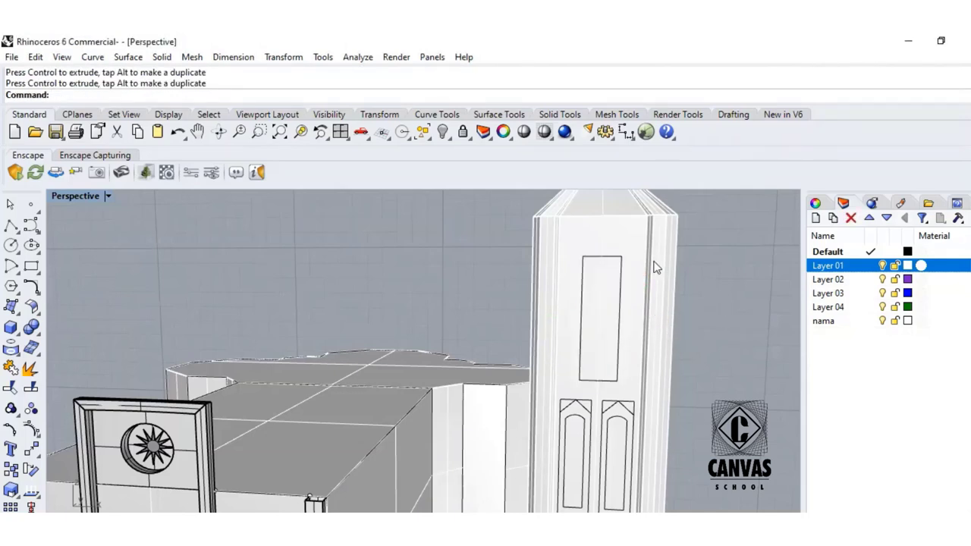
# - Draw a smaller, narrower rectangle inside the new top rectangle, leaving a larger gap above it
pyautogui.click(31, 266)
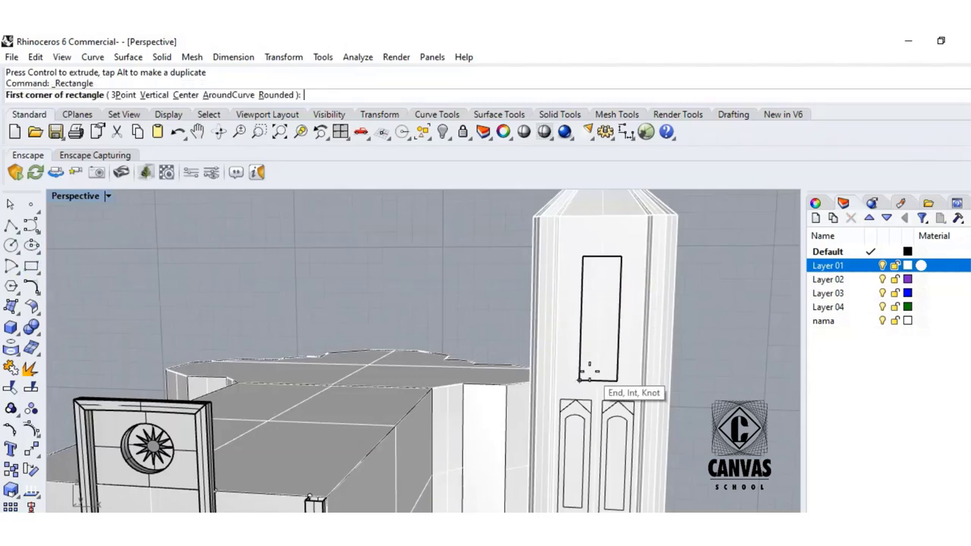
pyautogui.scroll(5, 584, 372)
pyautogui.click(572, 375)
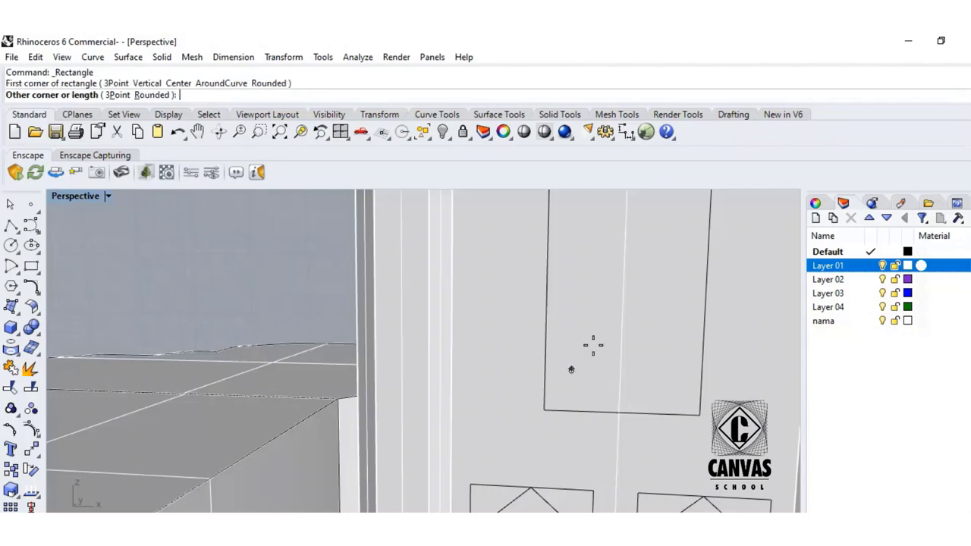
pyautogui.scroll(-5, 592, 342)
pyautogui.scroll(3, 629, 266)
pyautogui.scroll(3, 629, 264)
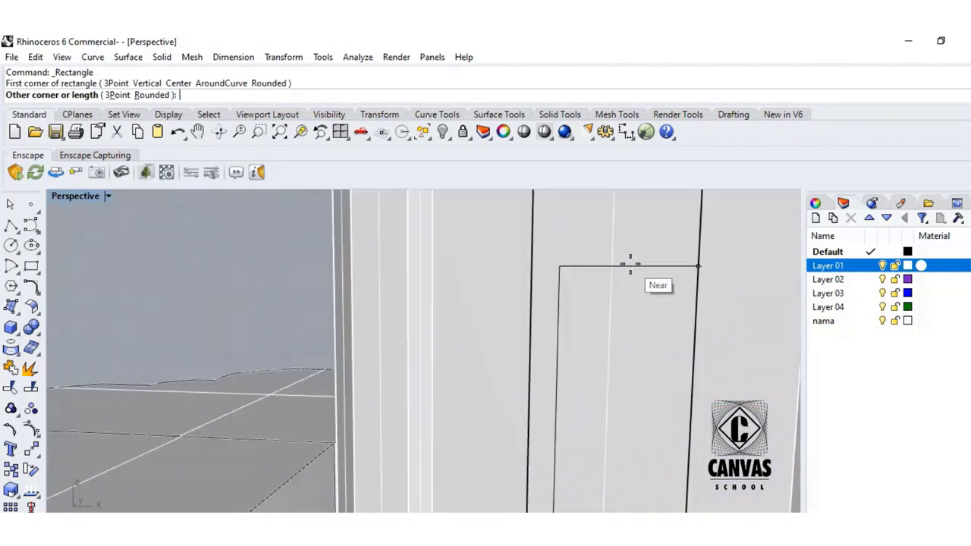
pyautogui.scroll(-3, 629, 265)
pyautogui.scroll(3, 645, 259)
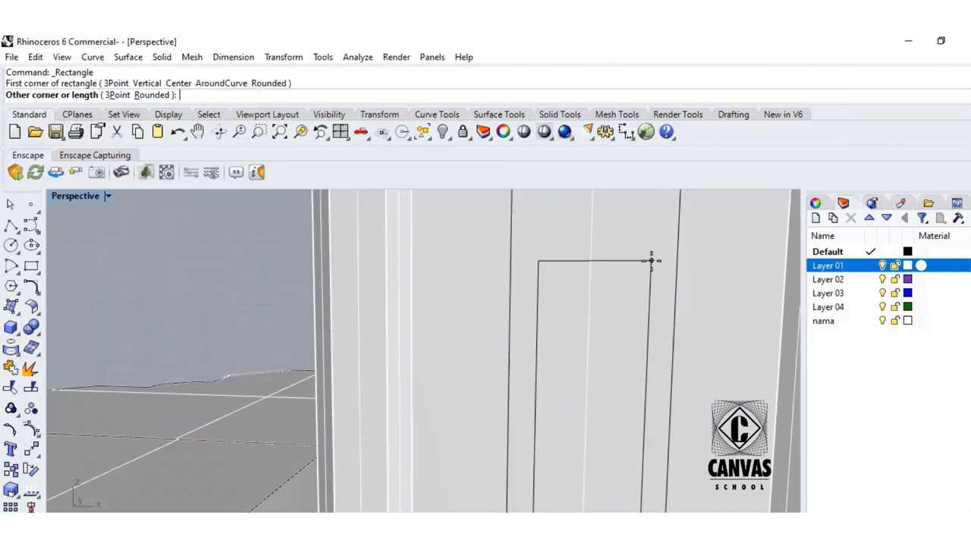
pyautogui.click(652, 261)
pyautogui.scroll(-5, 652, 266)
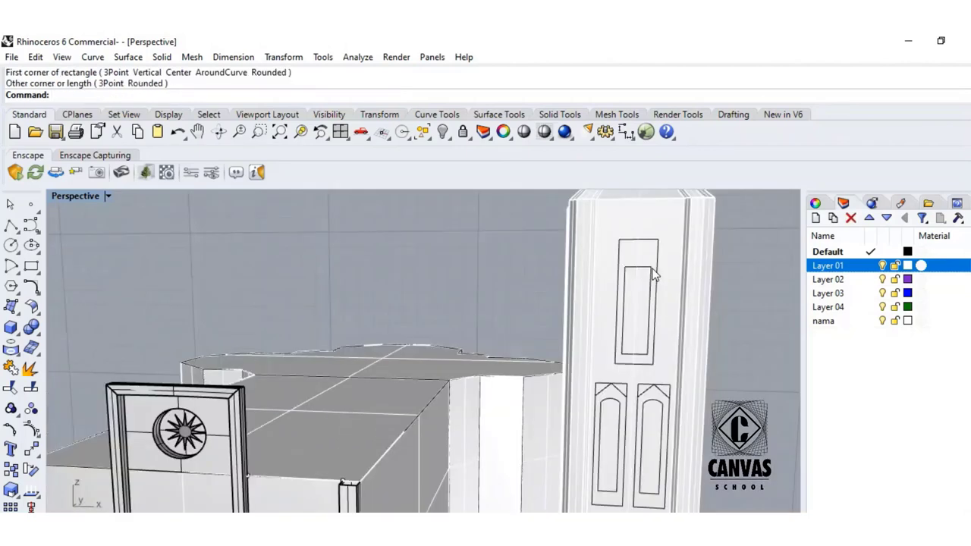
# - Explode the inner rectangle of the top panel into separate segments and delete its top edge
pyautogui.click(656, 275)
pyautogui.click(694, 306)
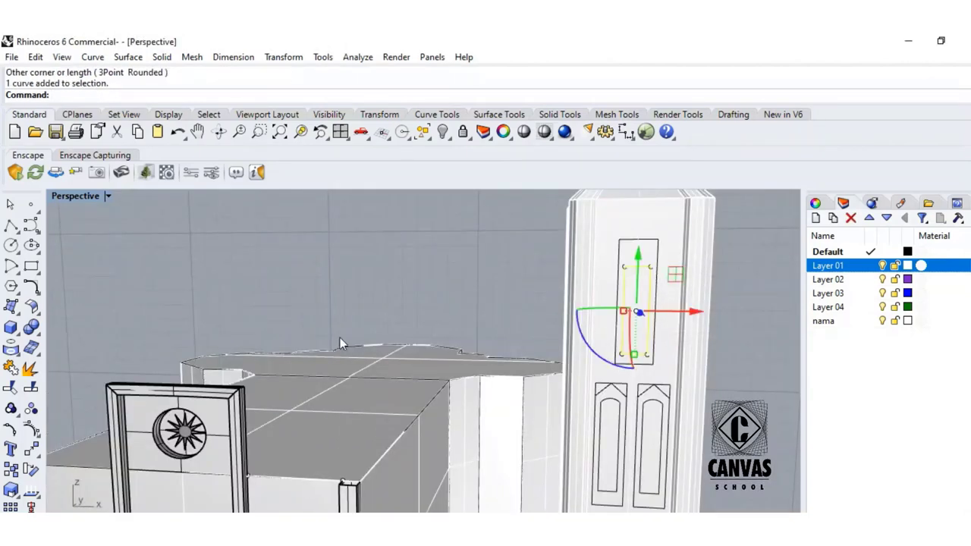
pyautogui.click(410, 306)
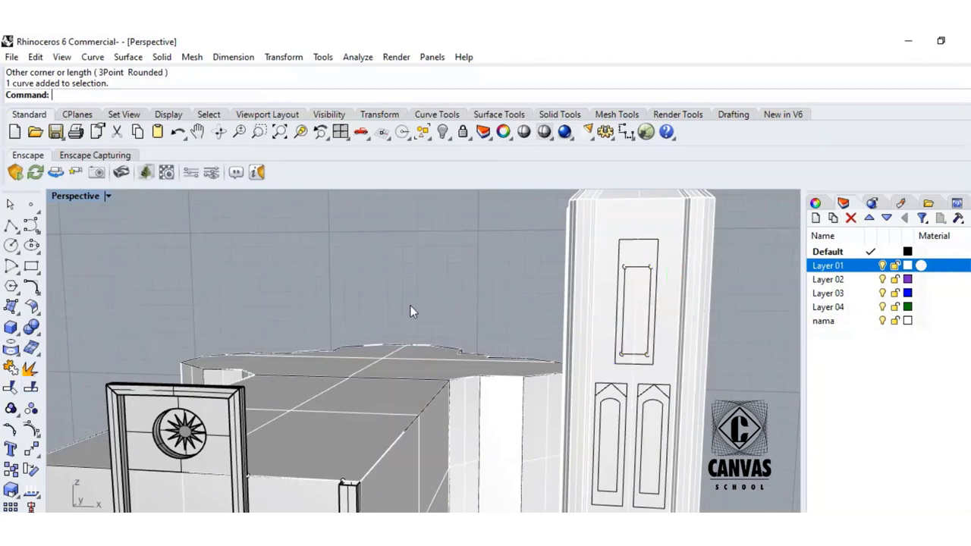
pyautogui.click(645, 270)
pyautogui.click(31, 368)
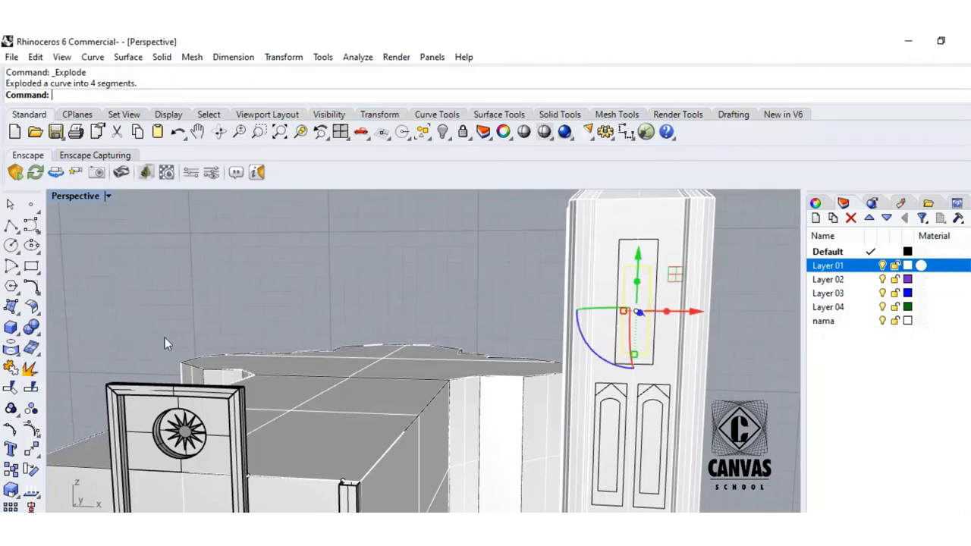
pyautogui.click(630, 271)
pyautogui.press('Return')
pyautogui.press('Delete')
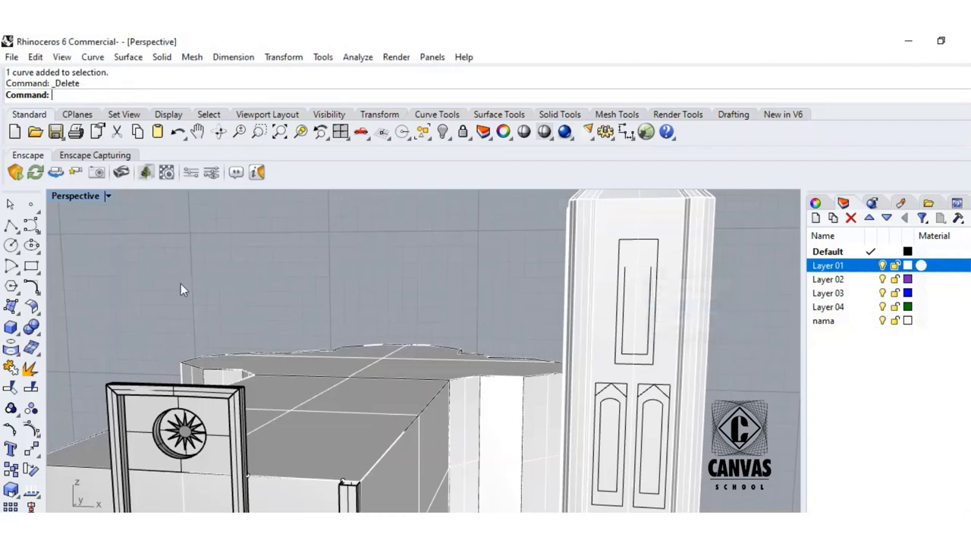
# - Draw a start-end-point arc joining the open upper ends of the inner rectangle's two sides
pyautogui.click(11, 267)
pyautogui.click(52, 278)
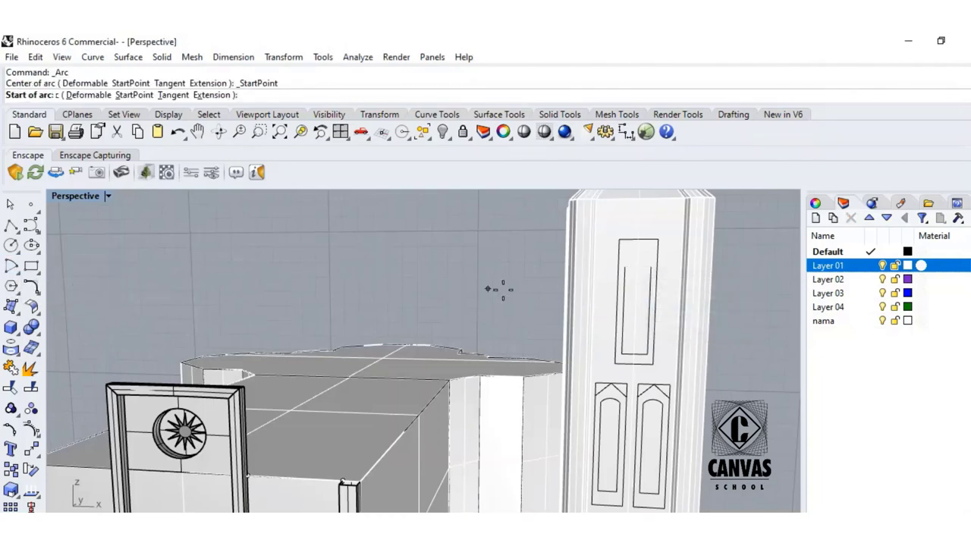
pyautogui.click(625, 267)
pyautogui.click(647, 267)
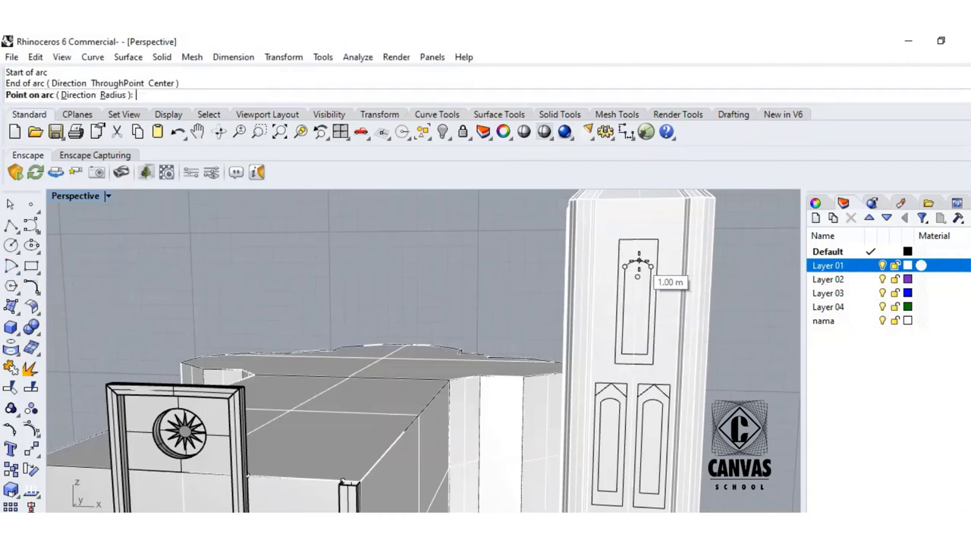
pyautogui.click(639, 263)
# - Draw two diagonal lines about 1.5 m long from the top edge's midpoint to the outer rectangle's sides, forming a peak
pyautogui.click(11, 226)
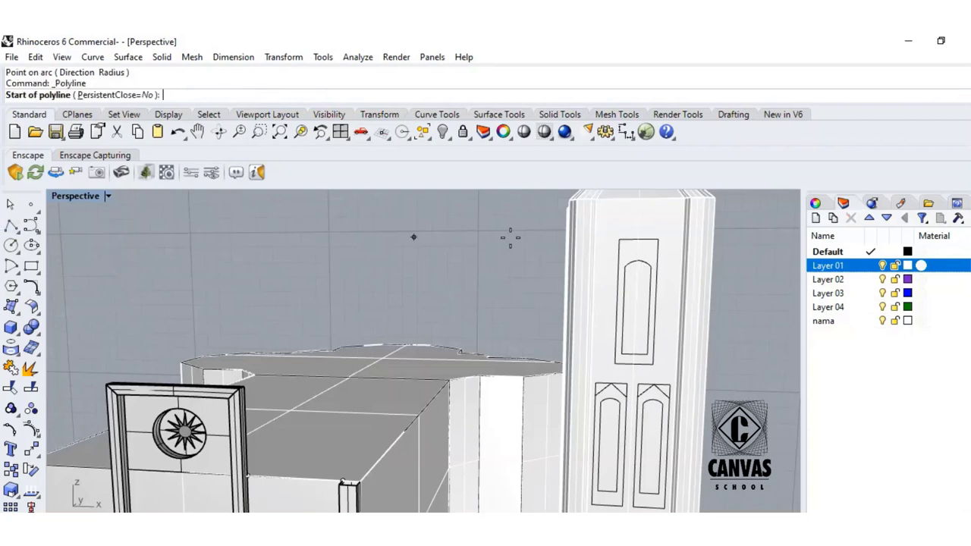
pyautogui.click(640, 241)
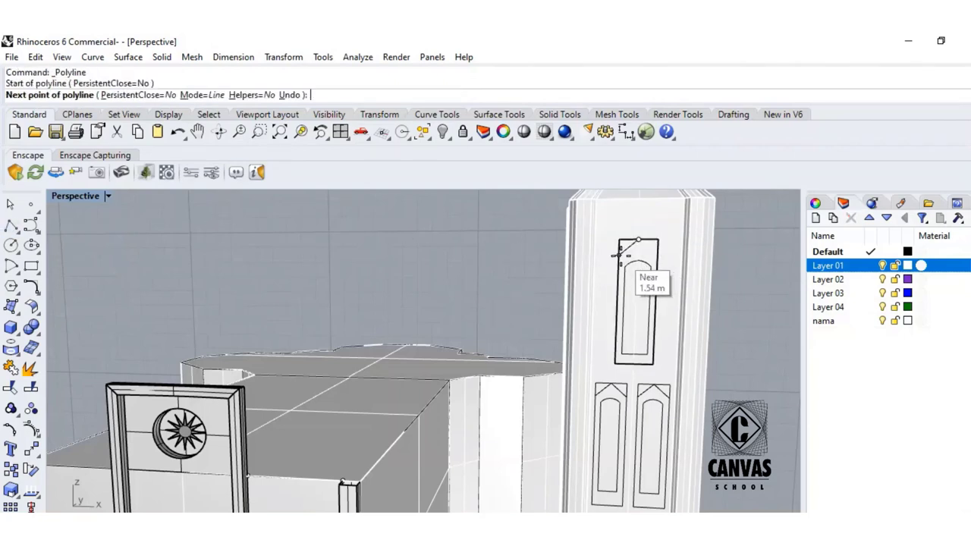
pyautogui.click(619, 255)
pyautogui.press('Return')
pyautogui.click(11, 226)
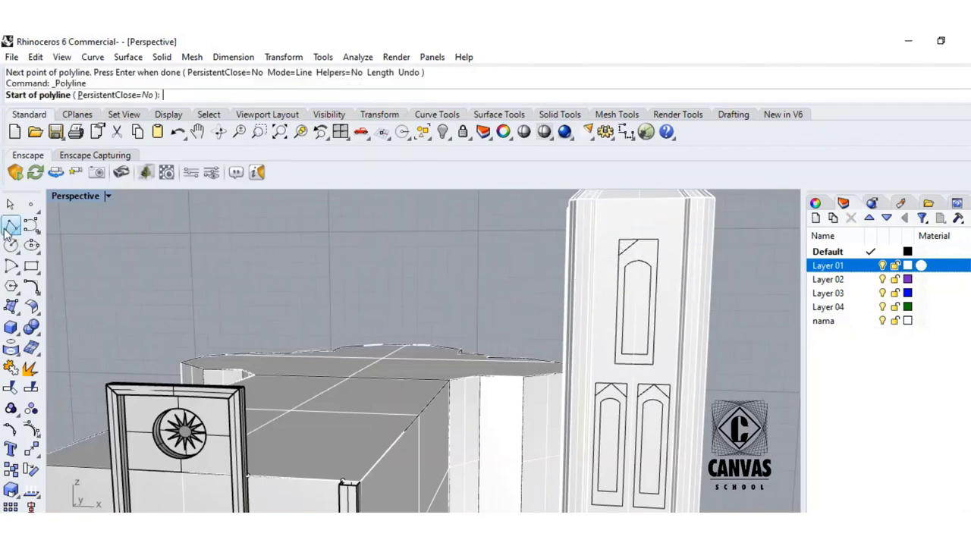
pyautogui.click(640, 241)
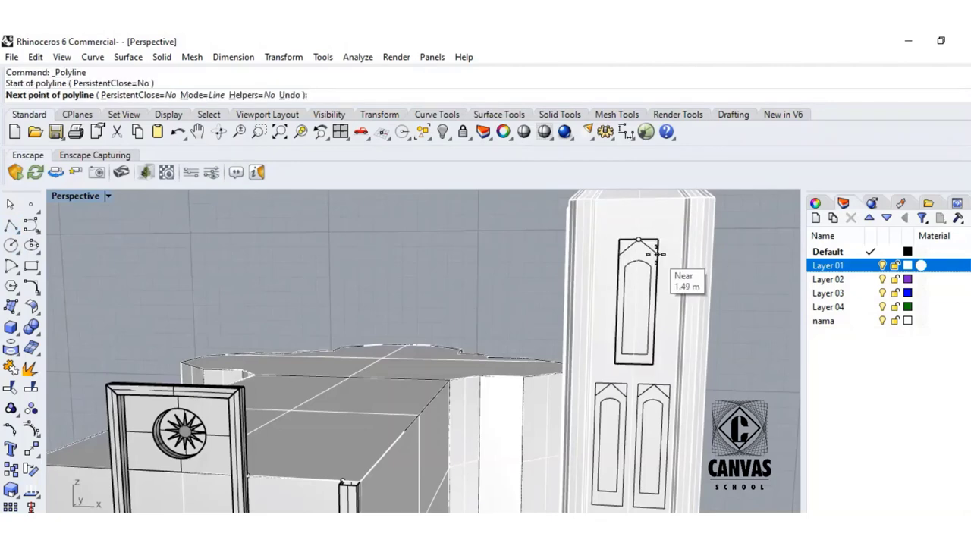
pyautogui.click(657, 254)
pyautogui.press('Return')
# - Select the tower's pyramidal roof together with the point at its apex and move both objects to Layer 02
pyautogui.moveTo(650, 250); pyautogui.dragTo(723, 294, button='right')
pyautogui.click(657, 240)
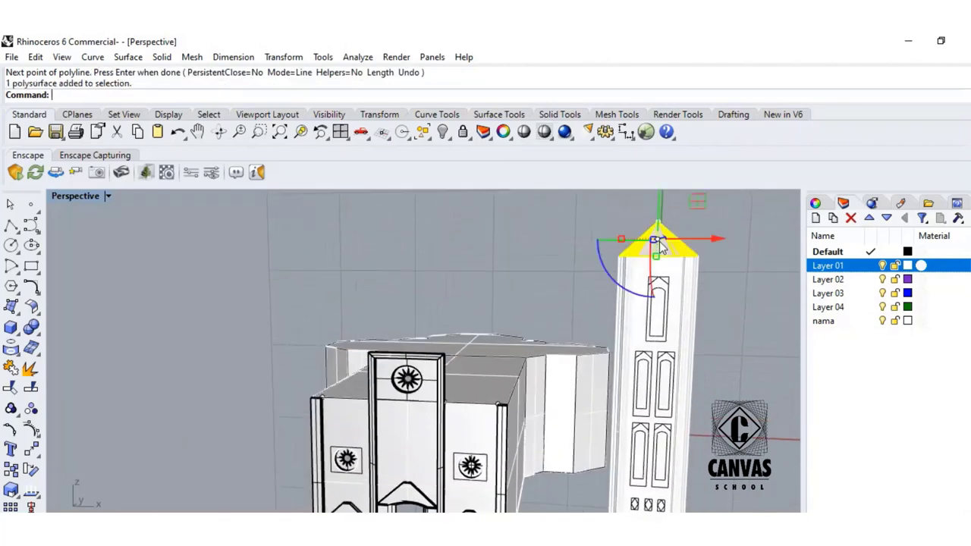
pyautogui.moveTo(713, 203); pyautogui.dragTo(616, 253)
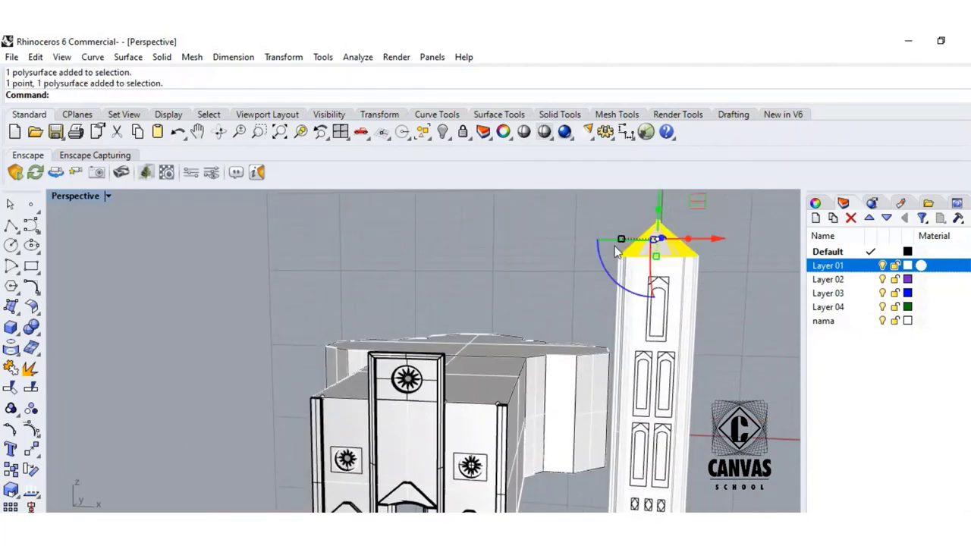
pyautogui.rightClick(827, 280)
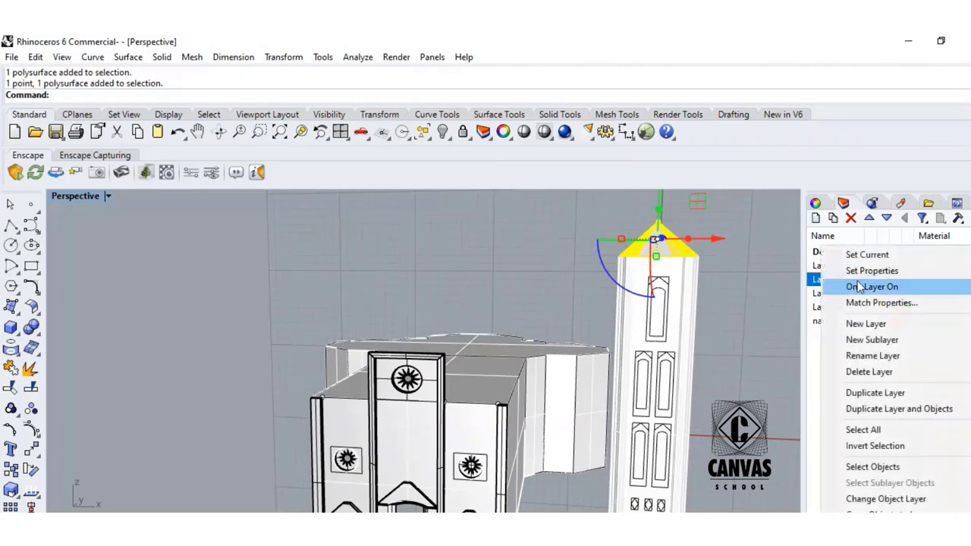
pyautogui.click(879, 499)
# - Set Layer 02's colour to dark orange (R 197, G 63, B 0)
pyautogui.click(907, 279)
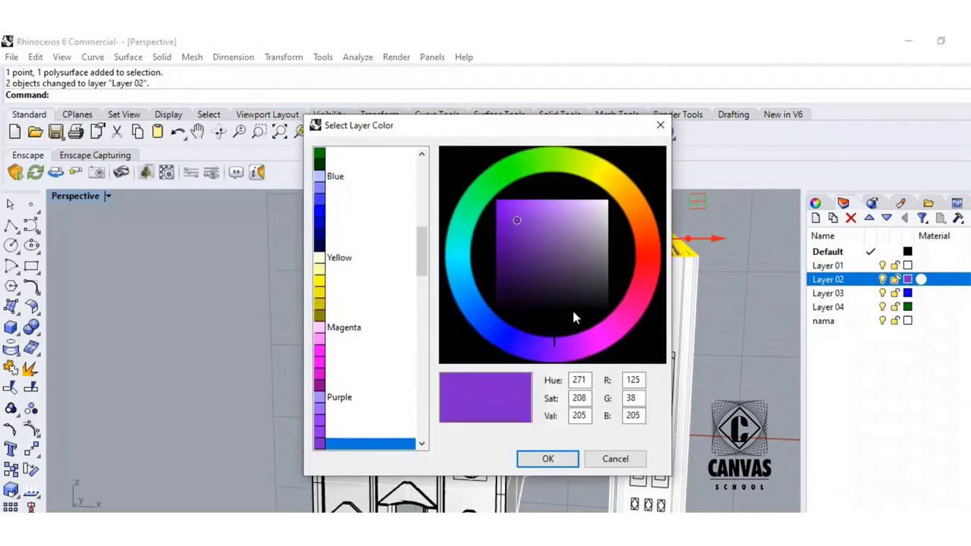
pyautogui.moveTo(650, 240); pyautogui.dragTo(650, 220)
pyautogui.click(505, 227)
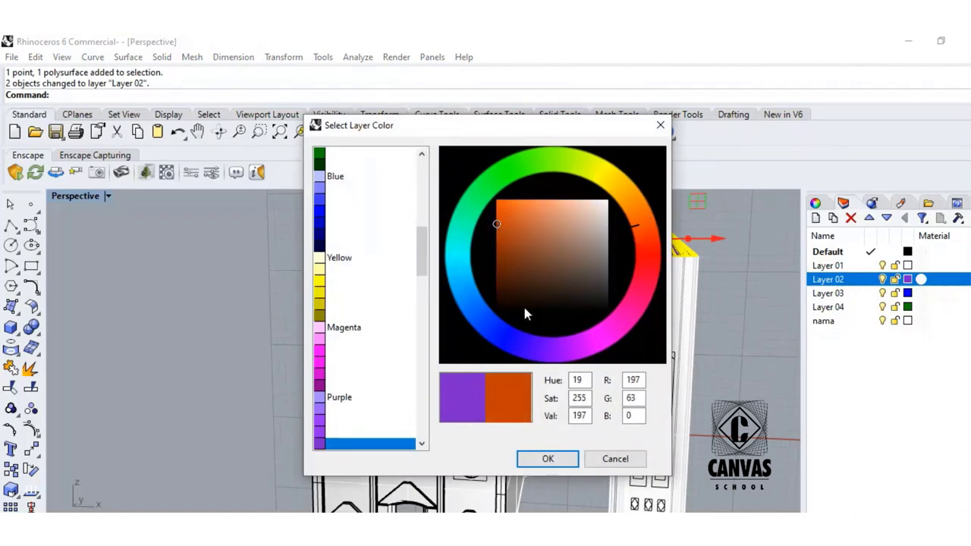
pyautogui.click(548, 458)
pyautogui.scroll(2, 754, 326)
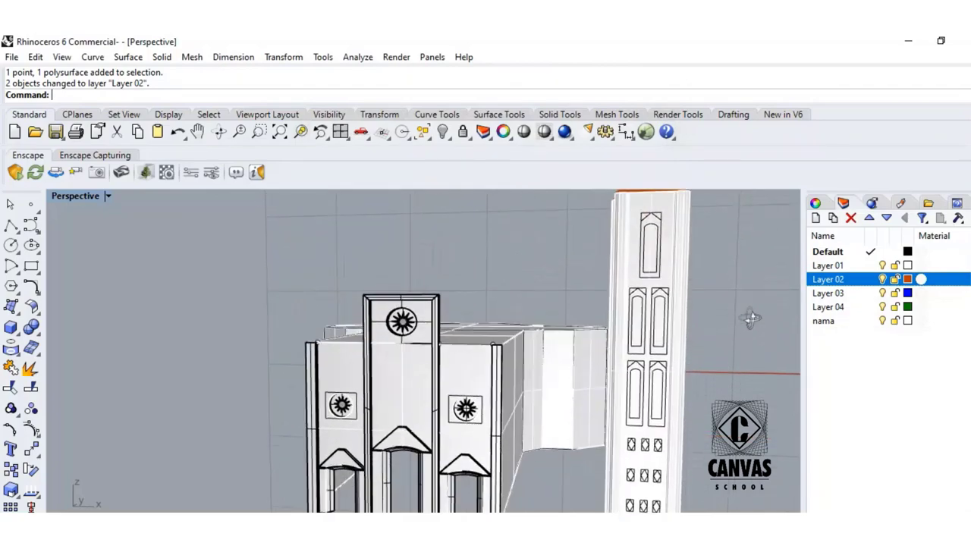
pyautogui.moveTo(749, 318); pyautogui.dragTo(749, 312, button='right')
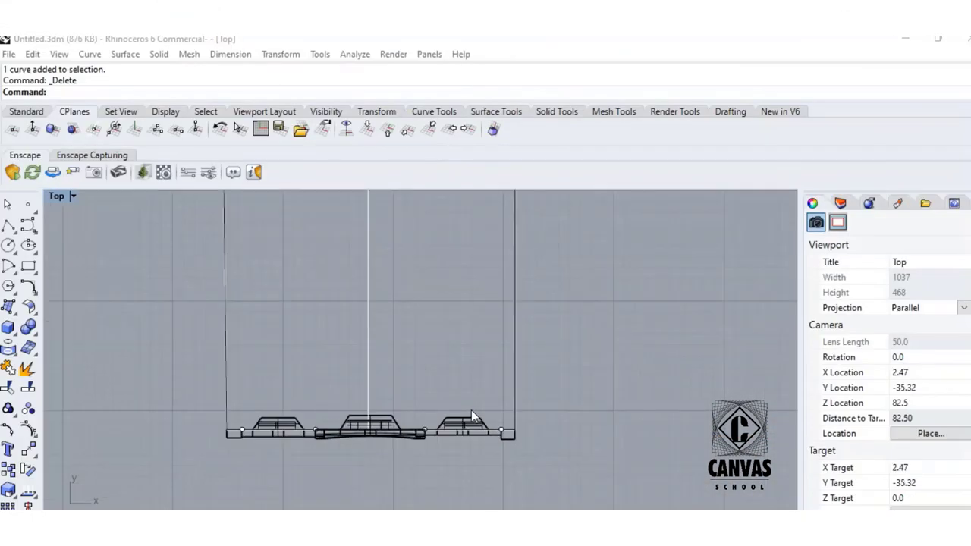
# - In the Top view, draw a straight polyline from the central portal's left corner to the rear edge of the front wing's roof
pyautogui.moveTo(471, 410); pyautogui.dragTo(523, 395, button='right')
pyautogui.click(8, 225)
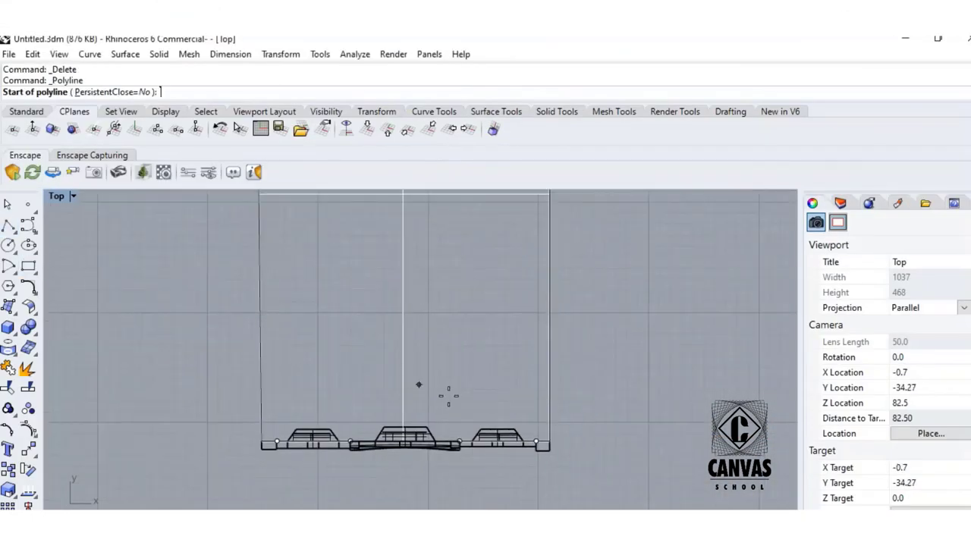
pyautogui.scroll(5, 345, 431)
pyautogui.click(345, 427)
pyautogui.scroll(-10, 375, 312)
pyautogui.moveTo(375, 312); pyautogui.dragTo(383, 439, button='right')
pyautogui.scroll(-2, 373, 361)
pyautogui.moveTo(372, 361); pyautogui.dragTo(388, 478, button='right')
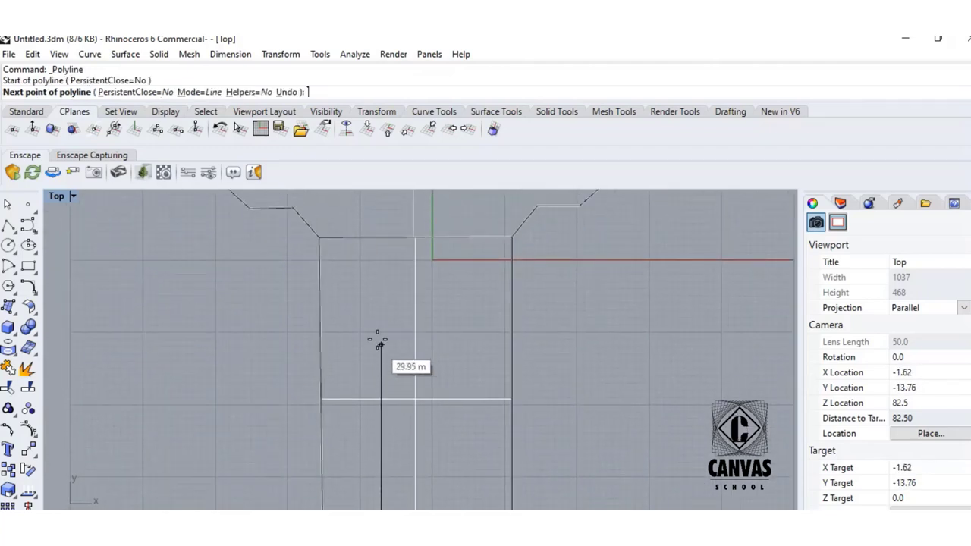
pyautogui.click(382, 238)
pyautogui.press('Return')
# - Draw a matching polyline about 45 m long from the central portal's right corner to the roof's rear edge
pyautogui.scroll(-4, 441, 338)
pyautogui.moveTo(393, 465); pyautogui.dragTo(381, 403, button='right')
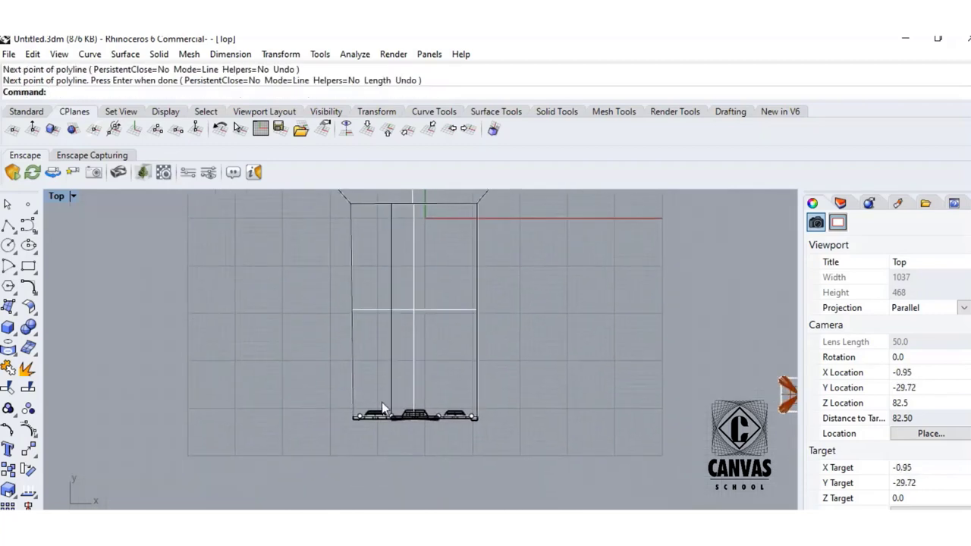
pyautogui.click(9, 225)
pyautogui.scroll(5, 423, 425)
pyautogui.click(471, 405)
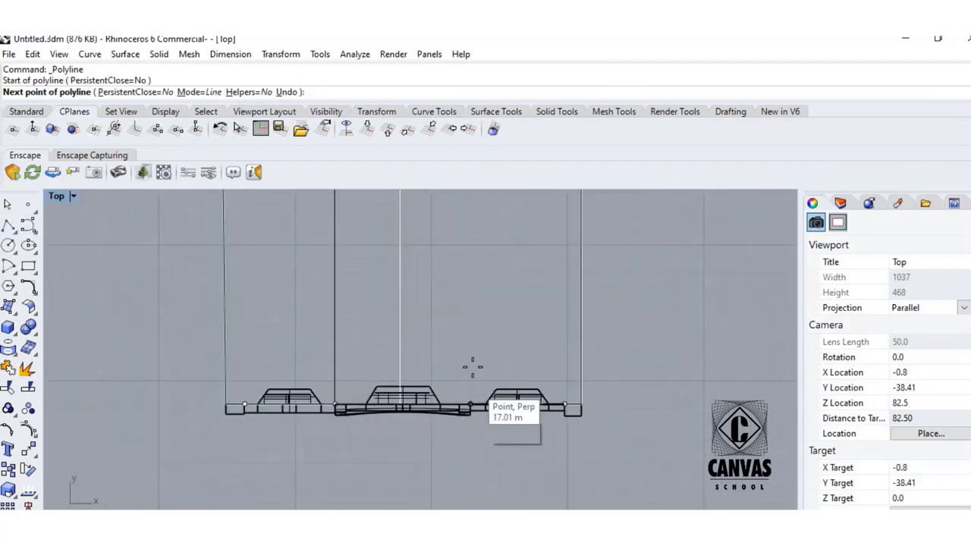
pyautogui.scroll(-2, 470, 285)
pyautogui.scroll(-3, 468, 417)
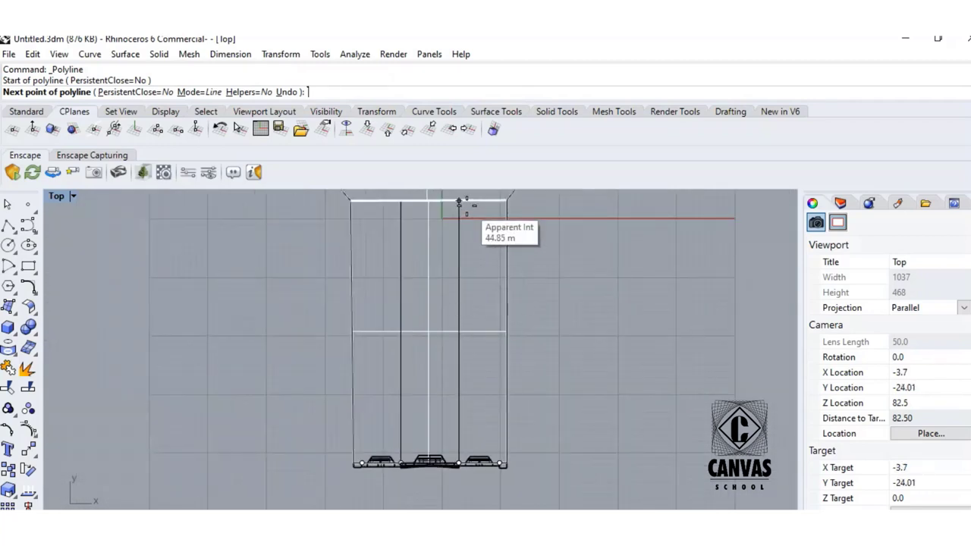
pyautogui.click(459, 200)
pyautogui.press('Return')
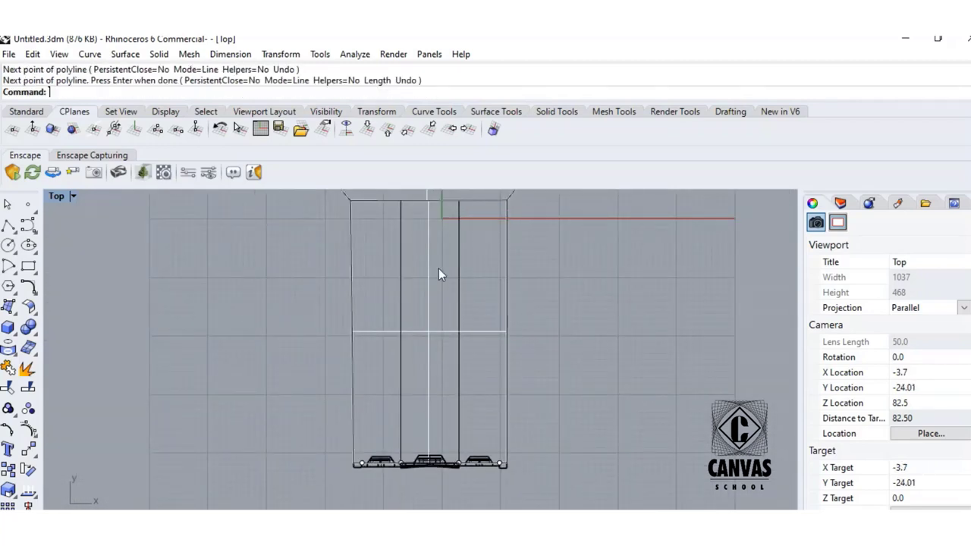
# - In the Perspective view, copy the two roof lines and the rear line joining them about 6.35 m upward to the portal frame's top
pyautogui.scroll(-1, 423, 282)
pyautogui.doubleClick(58, 196)
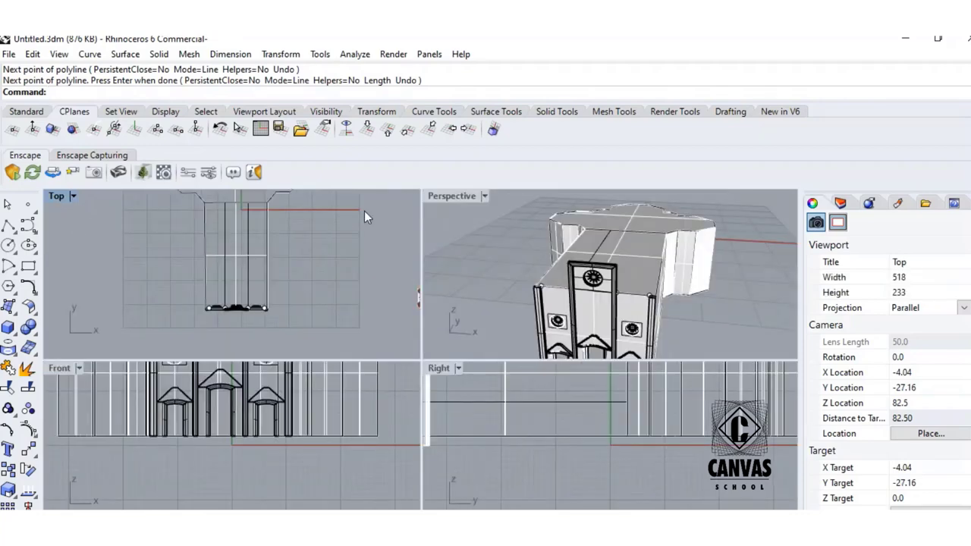
pyautogui.doubleClick(441, 197)
pyautogui.moveTo(515, 324); pyautogui.dragTo(549, 325, button='right')
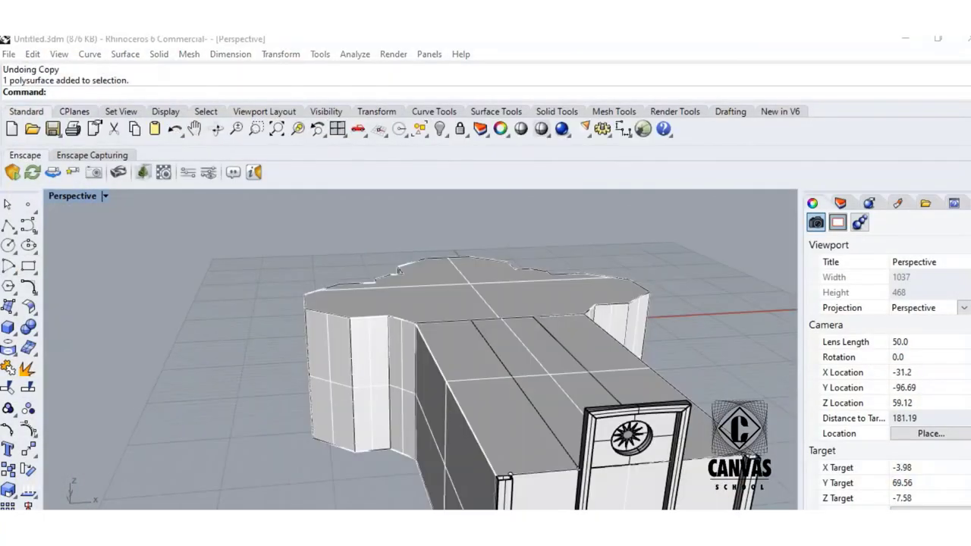
pyautogui.moveTo(667, 357); pyautogui.dragTo(674, 421, button='right')
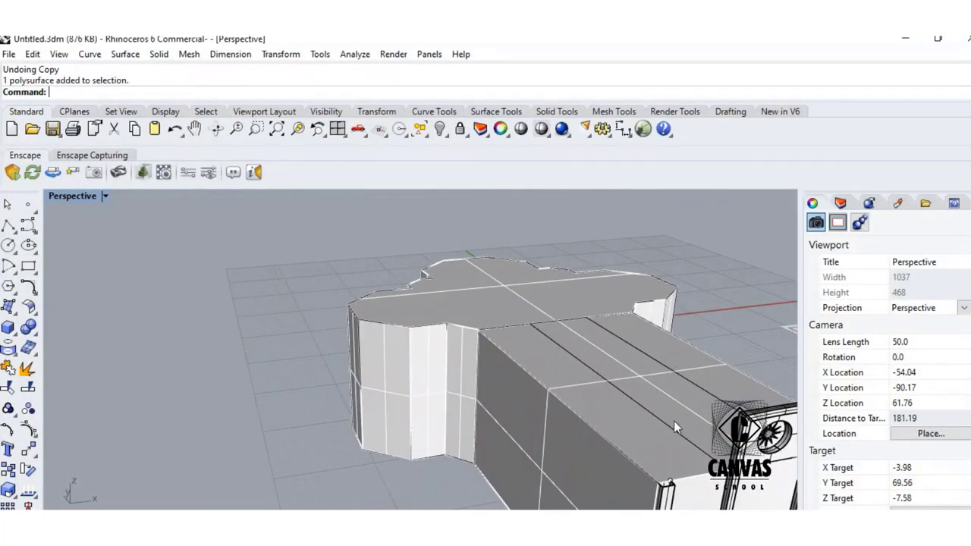
pyautogui.click(672, 425)
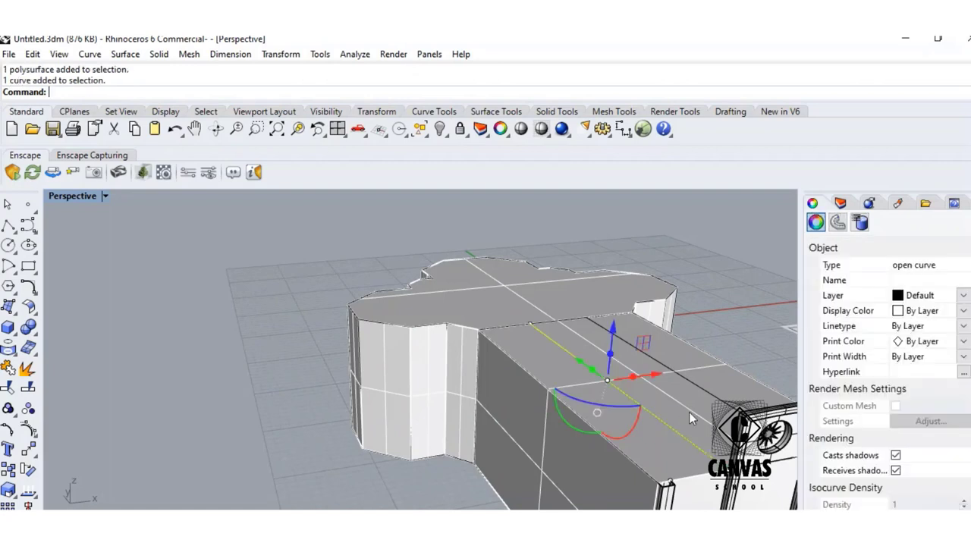
pyautogui.keyDown('shift'); pyautogui.click(714, 397); pyautogui.keyUp('shift')
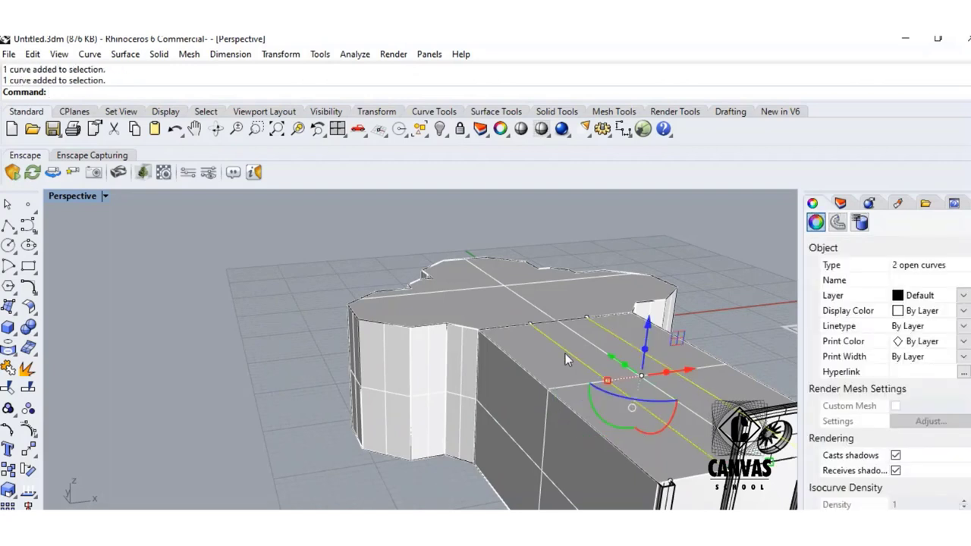
pyautogui.keyDown('shift'); pyautogui.click(554, 320); pyautogui.keyUp('shift')
pyautogui.click(616, 370)
pyautogui.press('Return')
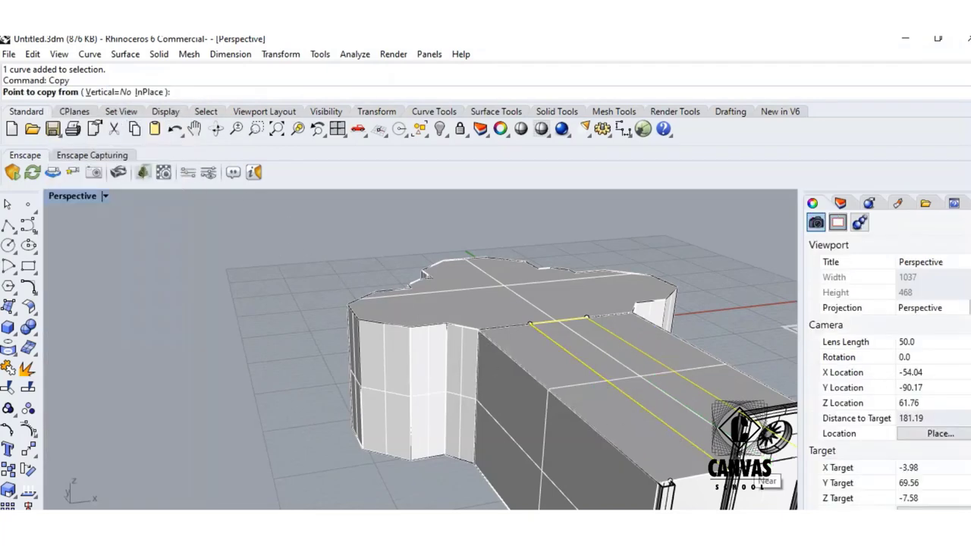
pyautogui.click(755, 475)
pyautogui.click(742, 414)
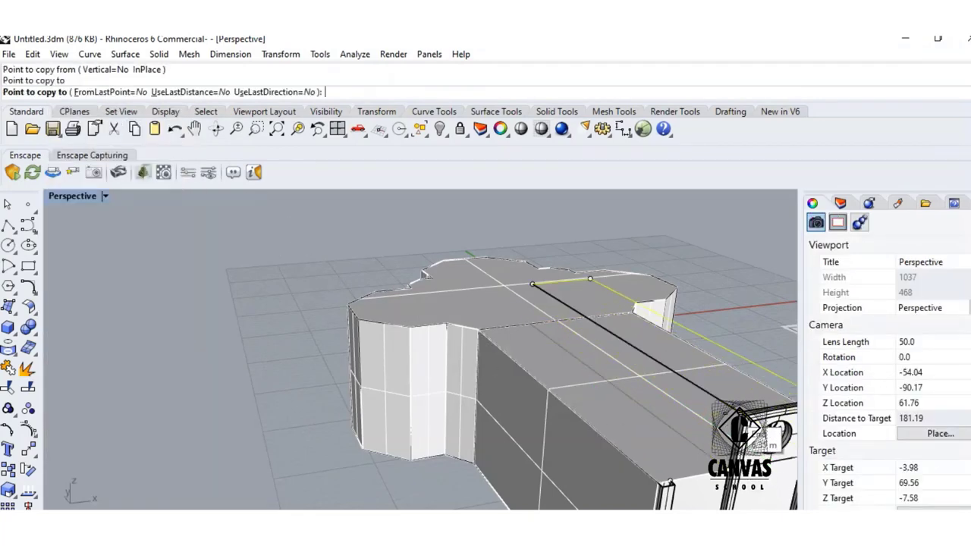
pyautogui.press('Return')
# - Draw a 6.35 m vertical line from the raised outline's right rear corner down to the right roof line's rear end
pyautogui.moveTo(697, 438); pyautogui.dragTo(610, 432, button='right')
pyautogui.click(653, 430)
pyautogui.scroll(4, 315, 280)
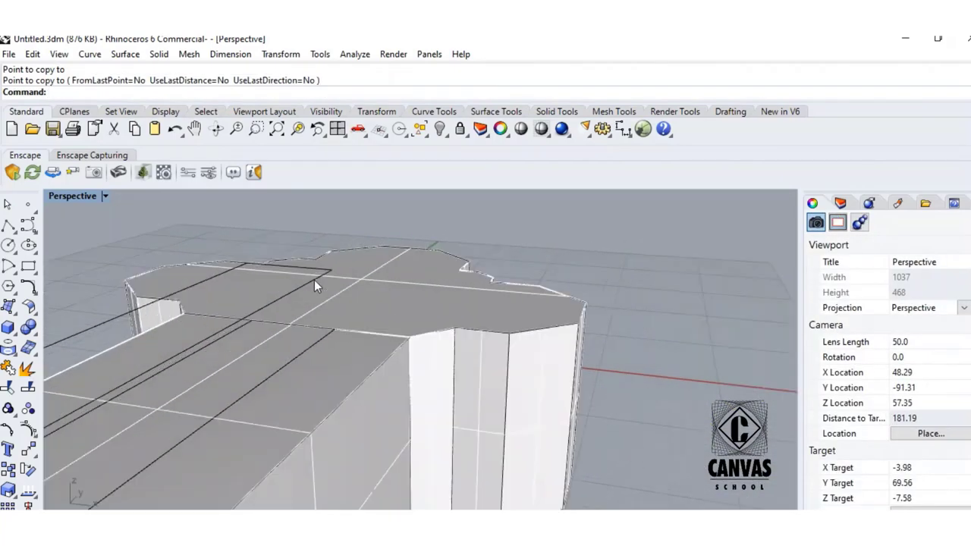
pyautogui.click(28, 225)
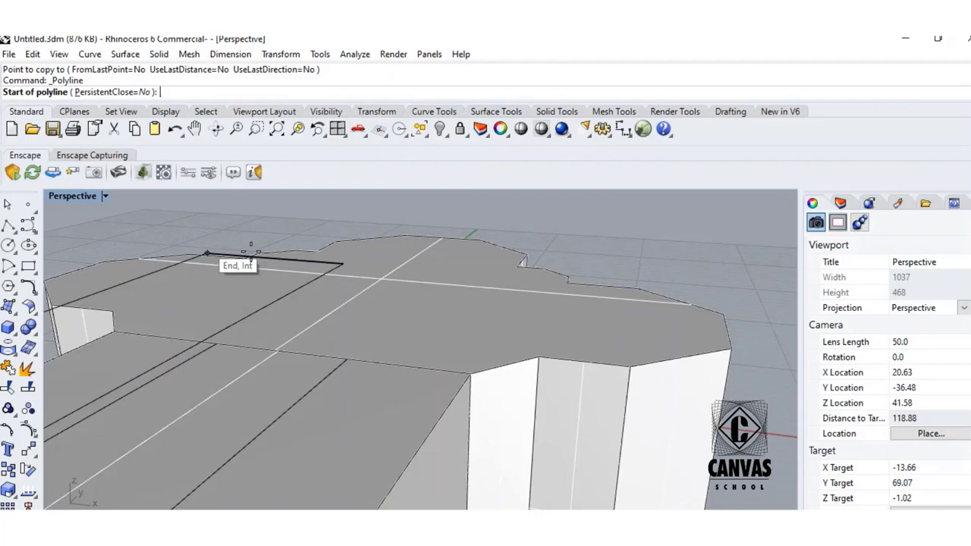
pyautogui.click(344, 264)
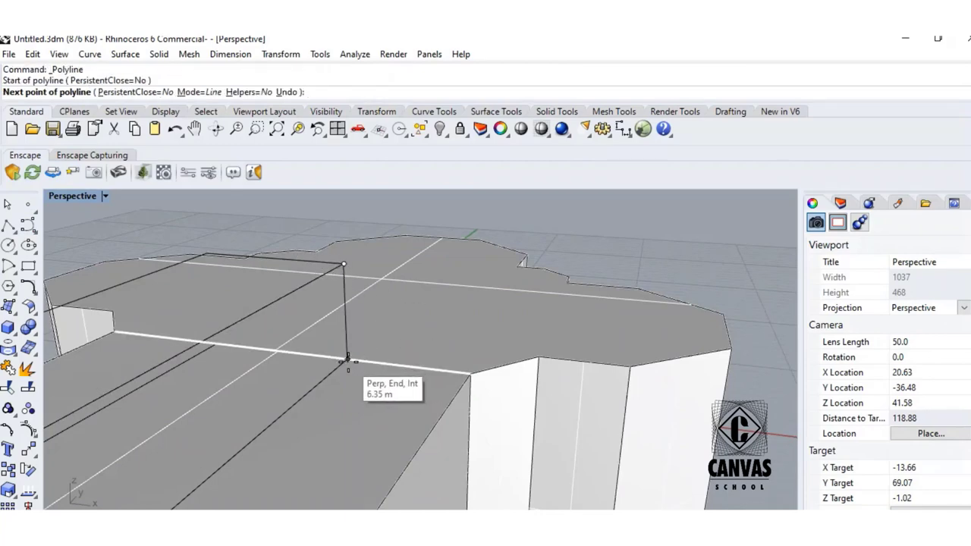
pyautogui.click(347, 361)
pyautogui.press('Return')
# - Draw a vertical line from the raised outline's left rear corner down to the left roof line's rear end
pyautogui.moveTo(275, 378); pyautogui.dragTo(330, 381, button='right')
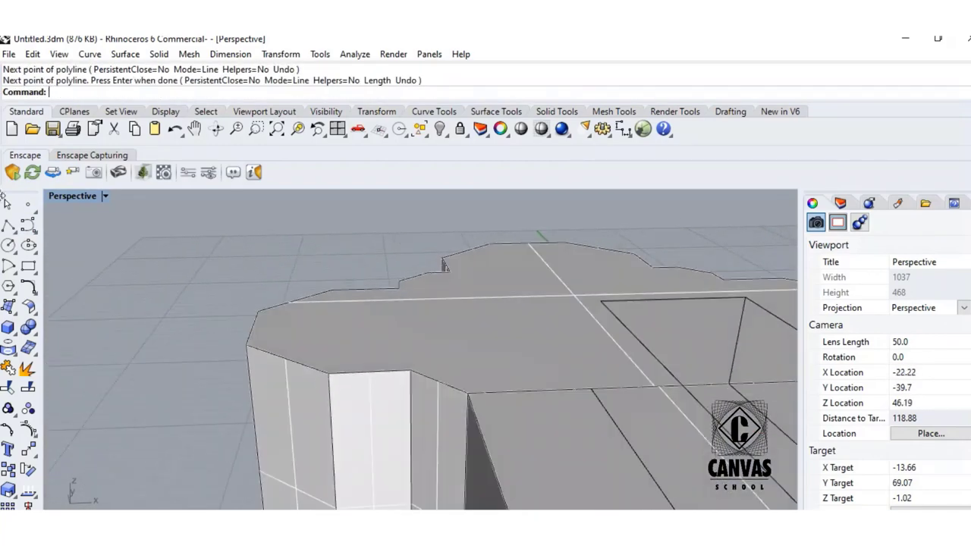
pyautogui.click(28, 225)
pyautogui.click(588, 300)
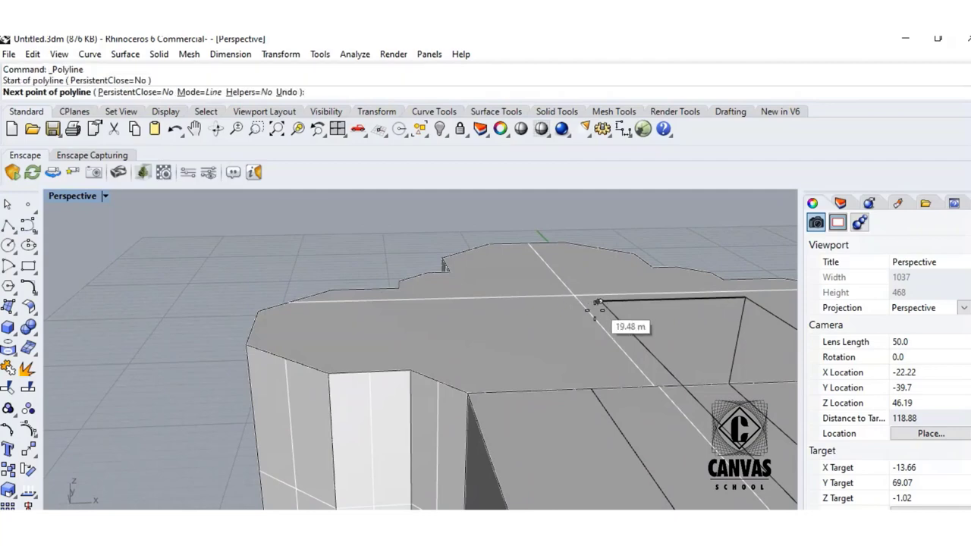
pyautogui.click(592, 391)
pyautogui.press('Return')
pyautogui.click(612, 385)
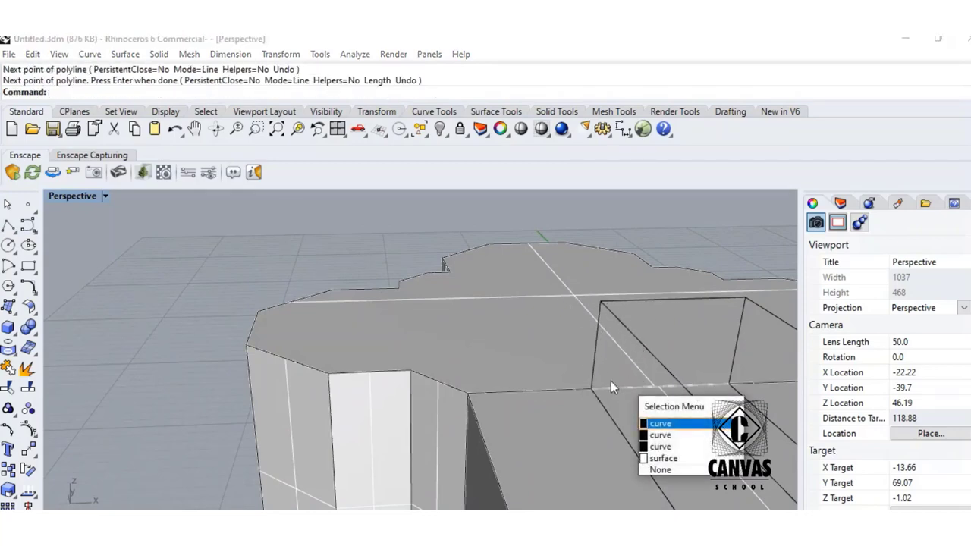
pyautogui.click(184, 304)
# - Join the right side's front vertical, lower roof line, raised line and rear vertical into one closed curve, and select it
pyautogui.scroll(-4, 277, 347)
pyautogui.moveTo(573, 434); pyautogui.dragTo(191, 406, button='right')
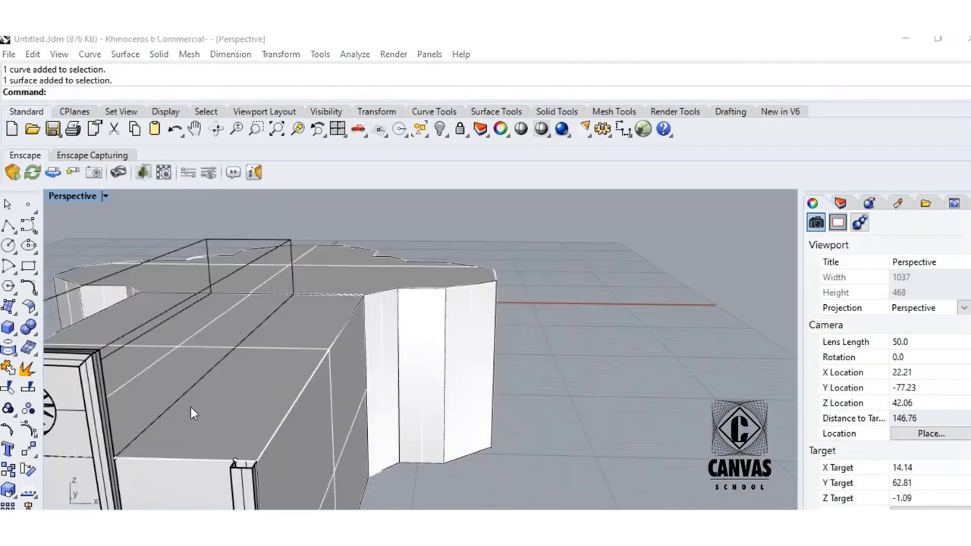
pyautogui.click(115, 429)
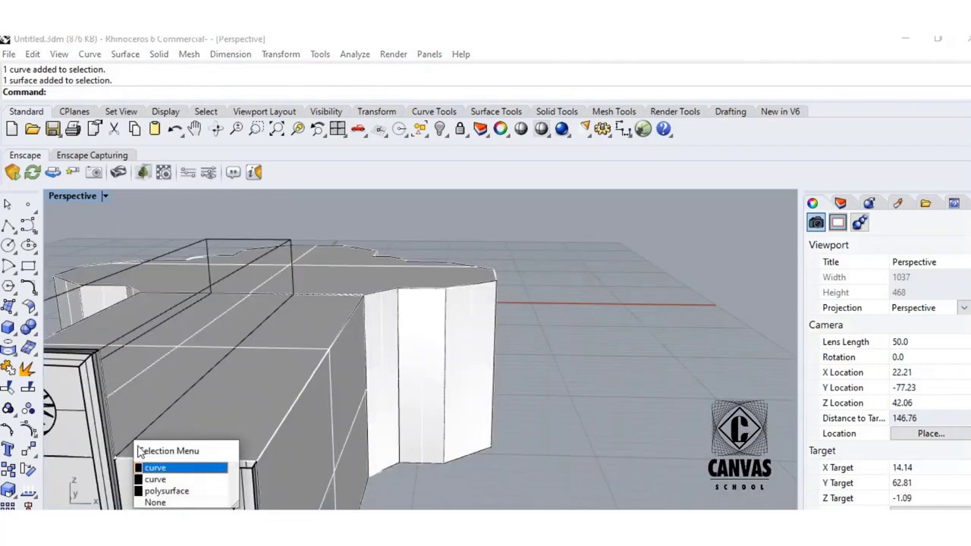
pyautogui.click(171, 471)
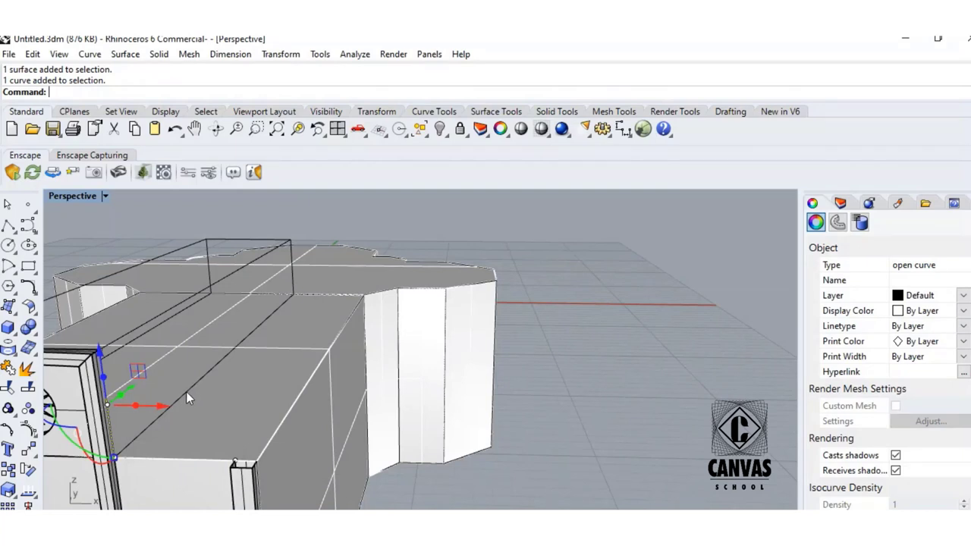
pyautogui.click(186, 392)
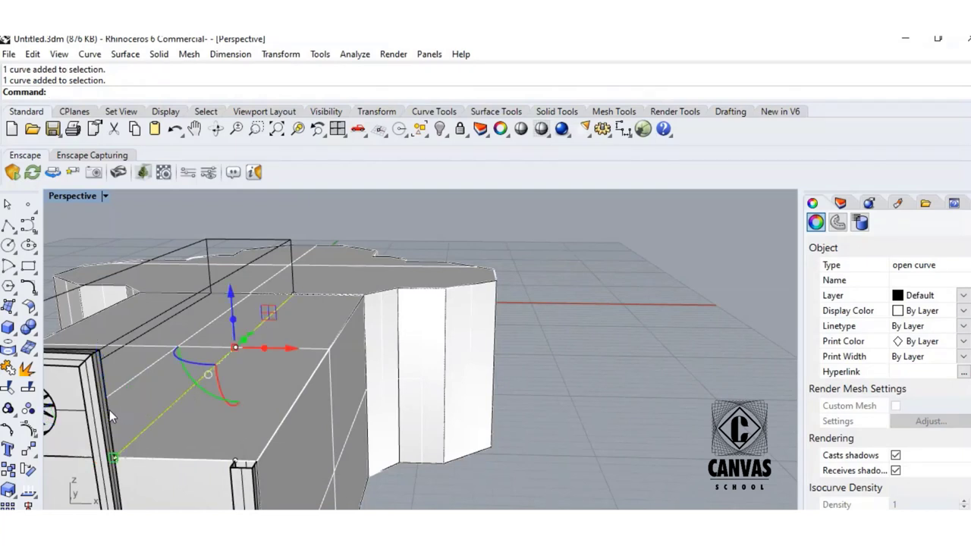
pyautogui.click(110, 409)
pyautogui.click(158, 450)
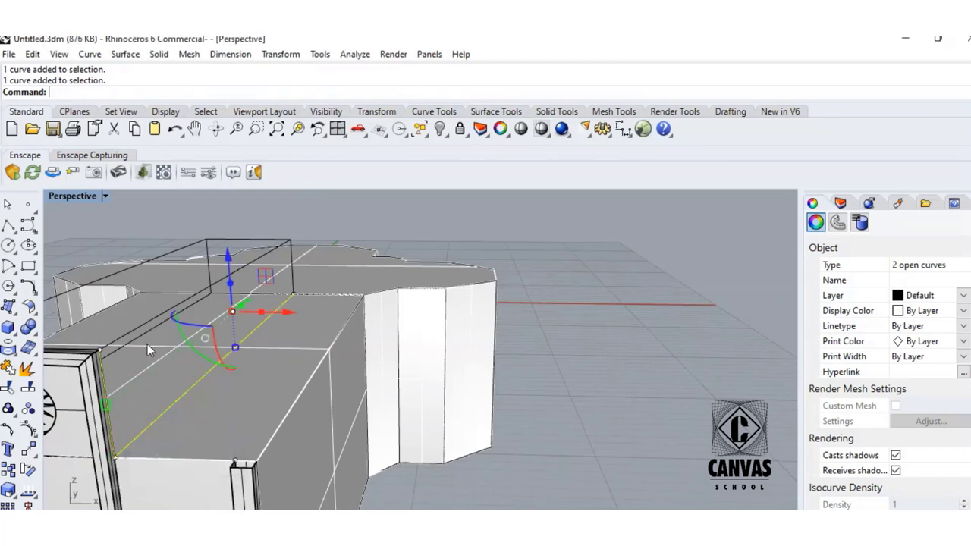
pyautogui.click(132, 330)
pyautogui.keyDown('shift'); pyautogui.click(292, 266); pyautogui.keyUp('shift')
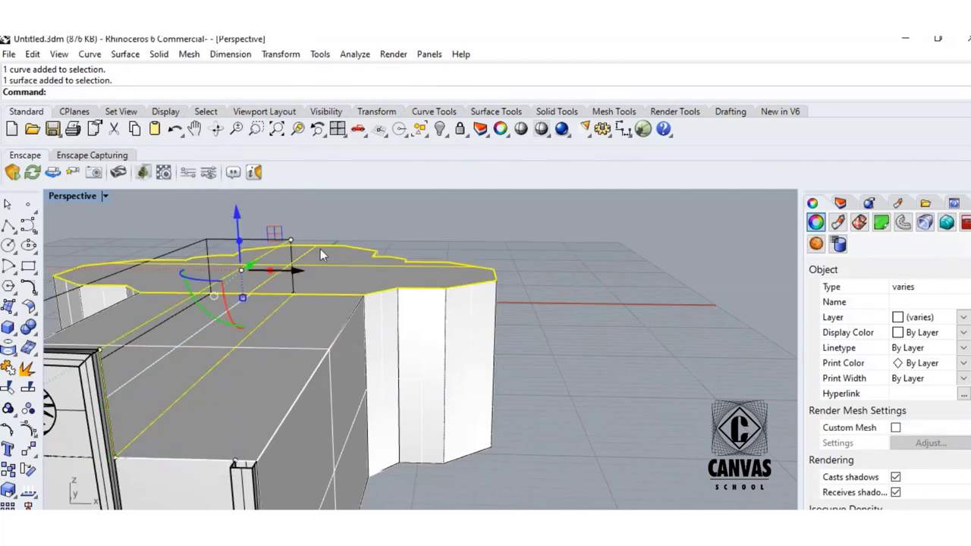
pyautogui.keyDown('ctrl'); pyautogui.click(351, 259); pyautogui.keyUp('ctrl')
pyautogui.keyDown('shift'); pyautogui.click(290, 265); pyautogui.keyUp('shift')
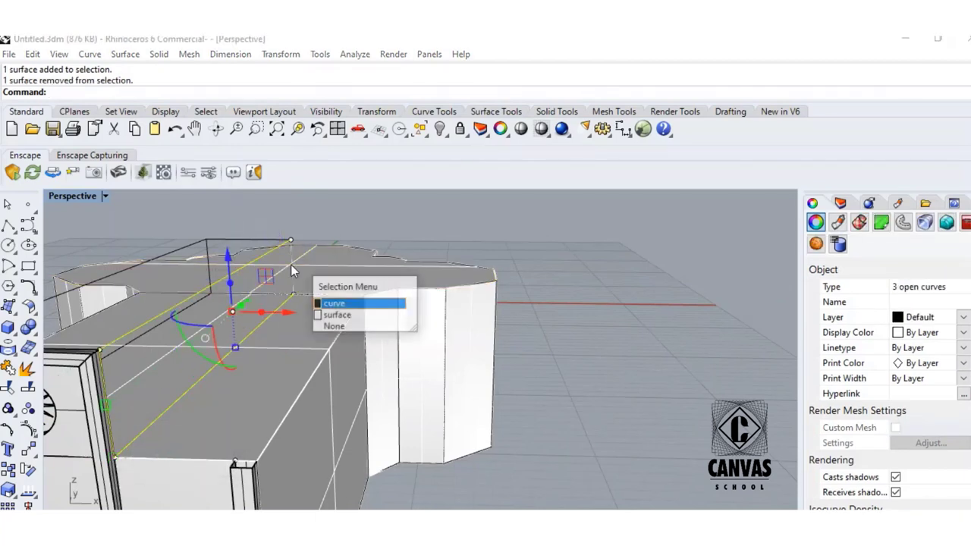
pyautogui.click(326, 305)
pyautogui.click(8, 370)
pyautogui.click(534, 261)
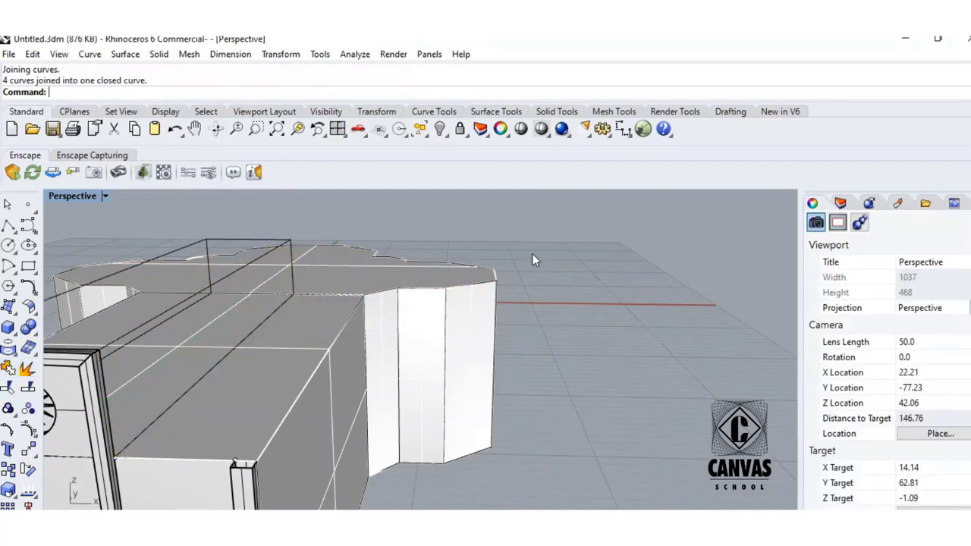
pyautogui.click(290, 278)
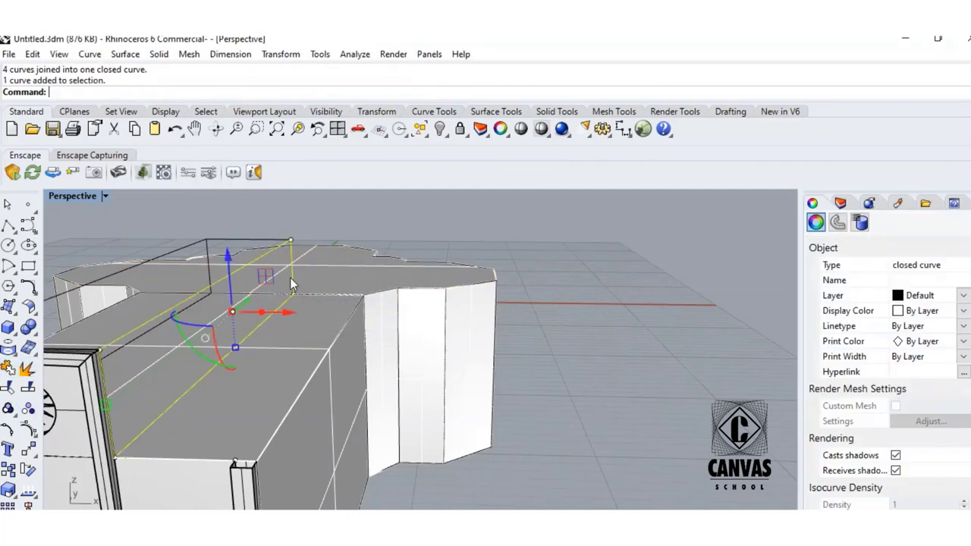
# - Create a planar surface from the closed curve on the raised block's right side
pyautogui.click(28, 306)
pyautogui.moveTo(57, 303); pyautogui.dragTo(692, 226)
pyautogui.click(707, 242)
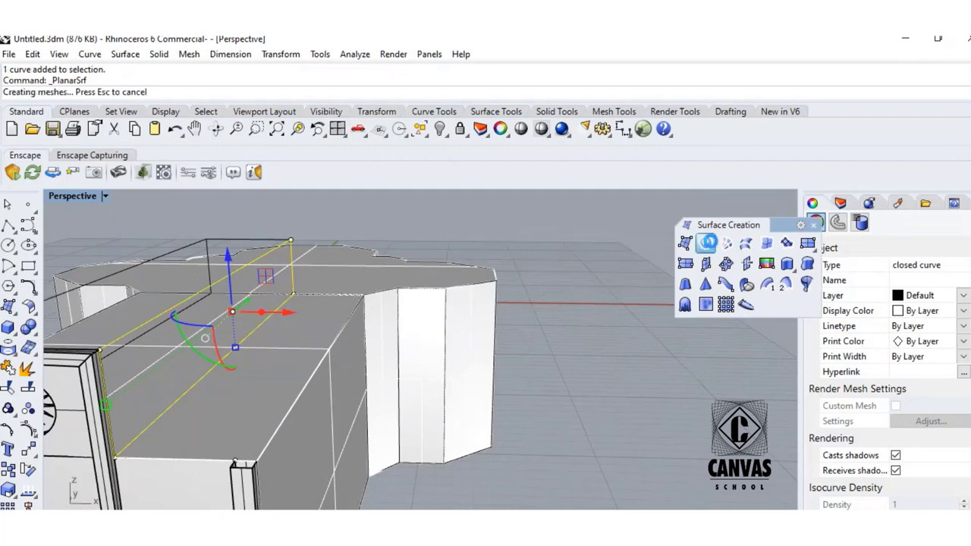
pyautogui.click(399, 226)
# - Draw a line along the portal frame's top joining the front ends of the block's left and right raised lines
pyautogui.moveTo(408, 231); pyautogui.dragTo(452, 239, button='right')
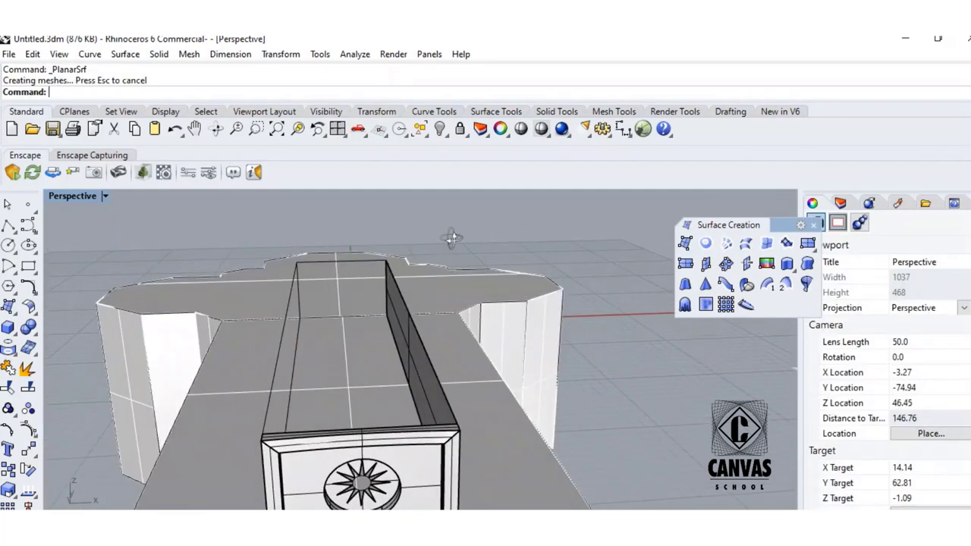
pyautogui.moveTo(400, 373); pyautogui.dragTo(90, 280, button='right')
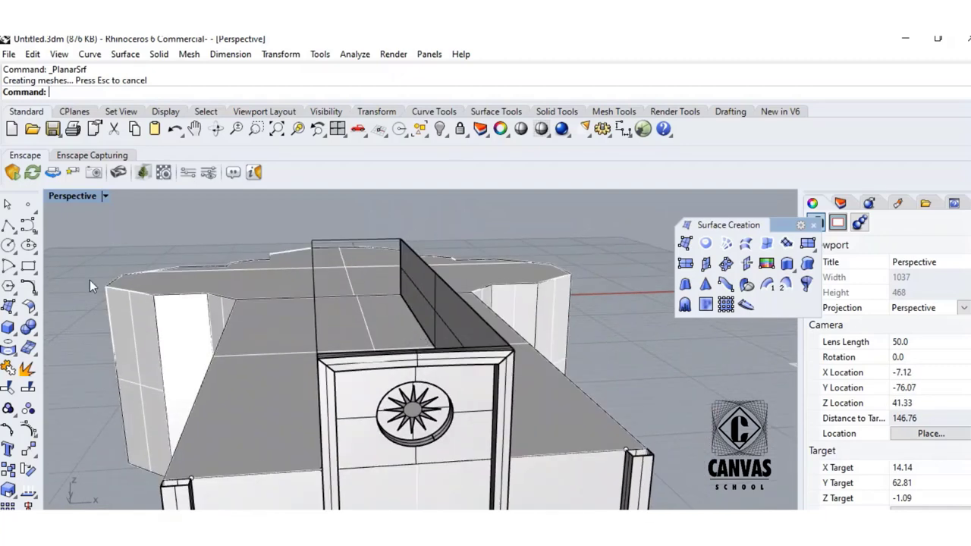
pyautogui.click(7, 226)
pyautogui.moveTo(392, 334); pyautogui.dragTo(406, 331, button='right')
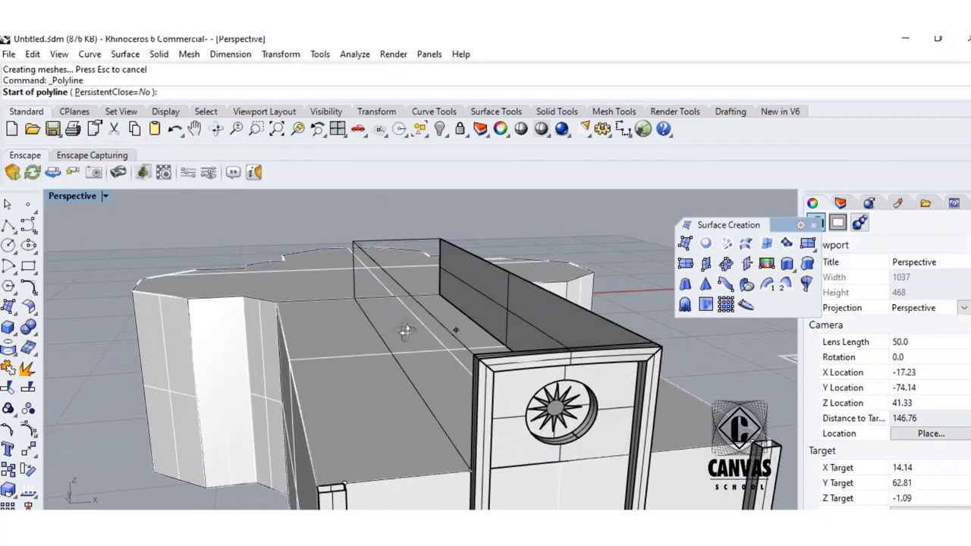
pyautogui.click(470, 353)
pyautogui.click(636, 350)
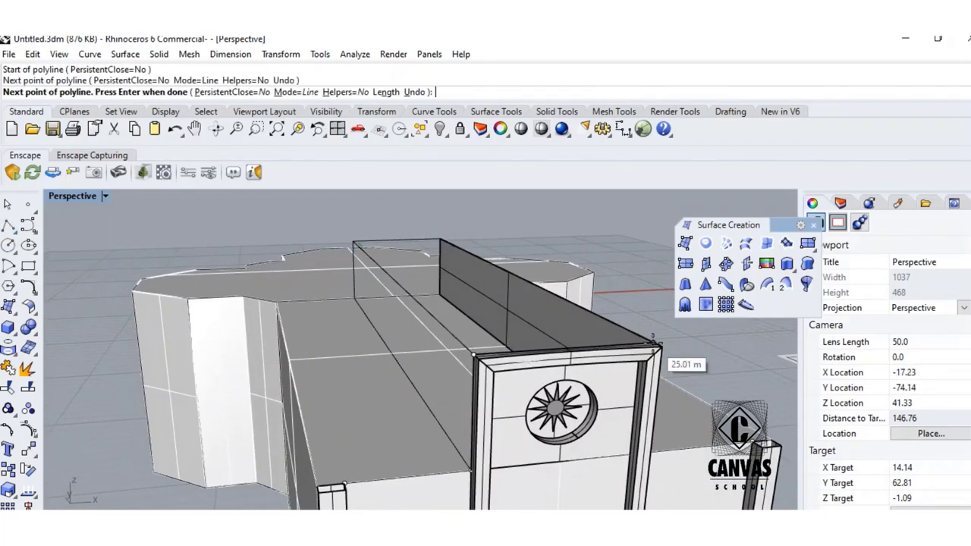
pyautogui.press('Return')
pyautogui.click(630, 345)
pyautogui.click(629, 344)
pyautogui.press('Escape')
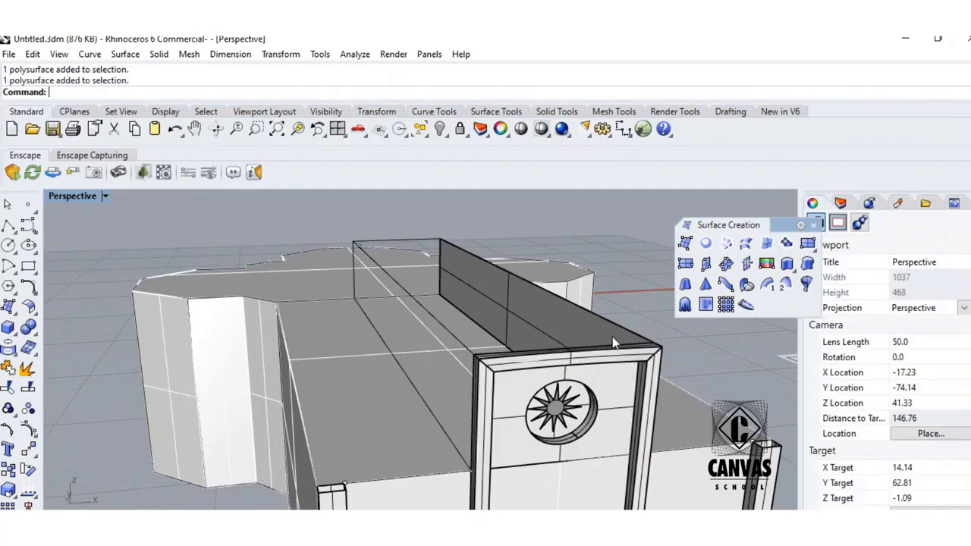
# - Select the front, left and rear raised lines plus the right side's curve around the block's top, and join them
pyautogui.click(516, 363)
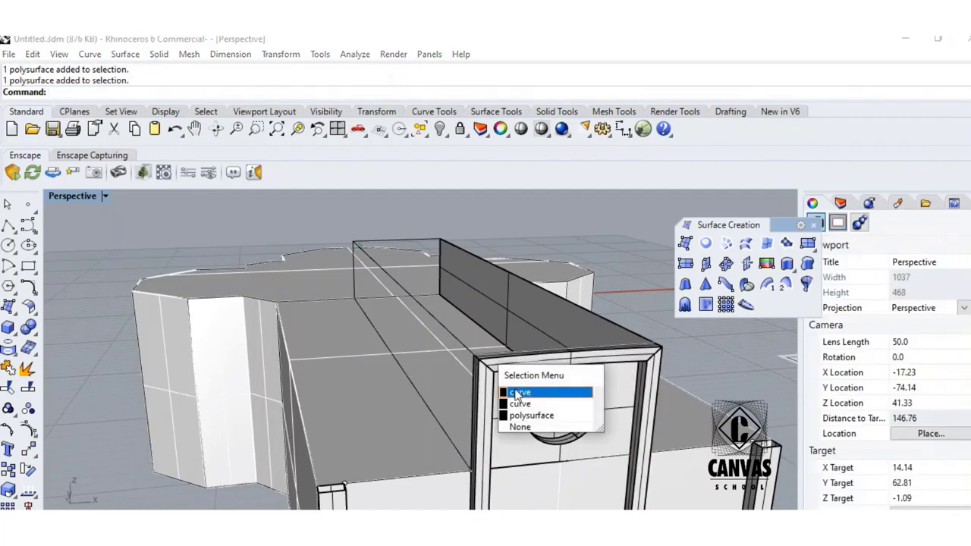
pyautogui.click(517, 393)
pyautogui.keyDown('shift'); pyautogui.click(462, 336); pyautogui.keyUp('shift')
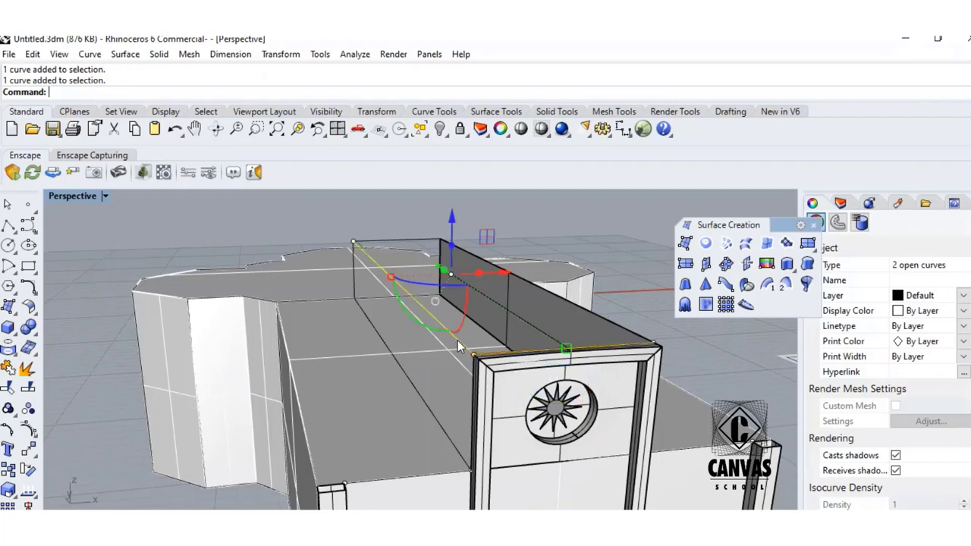
pyautogui.keyDown('shift'); pyautogui.click(409, 241); pyautogui.keyUp('shift')
pyautogui.keyDown('shift'); pyautogui.click(490, 264); pyautogui.keyUp('shift')
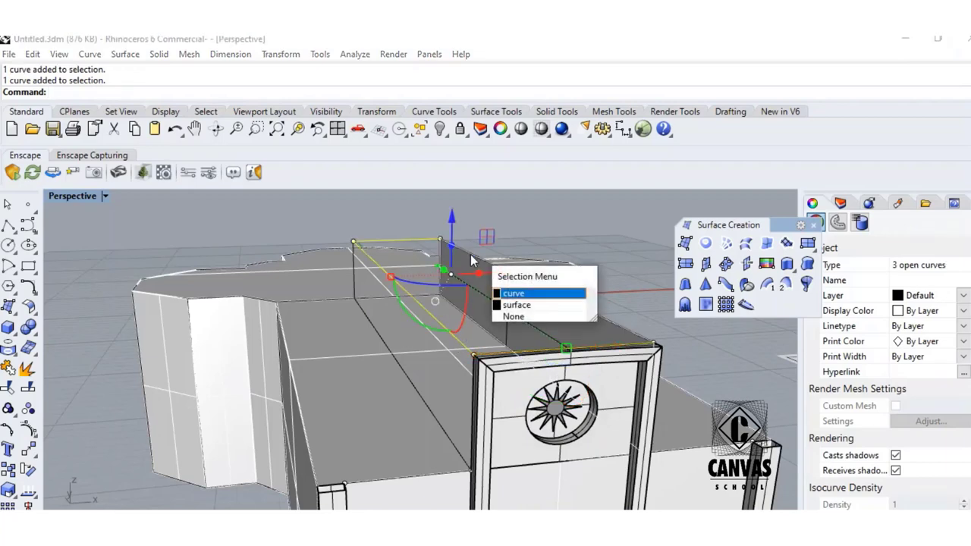
pyautogui.click(523, 293)
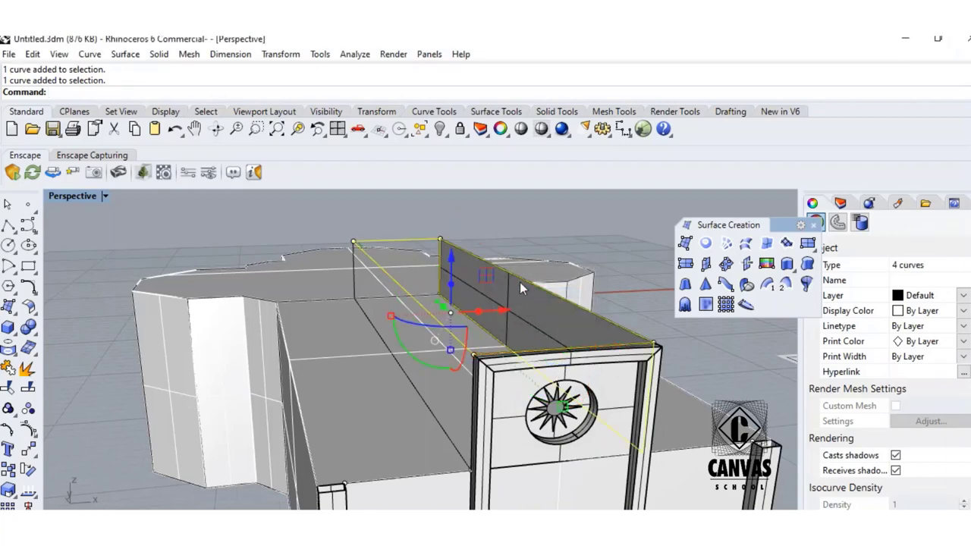
pyautogui.click(9, 372)
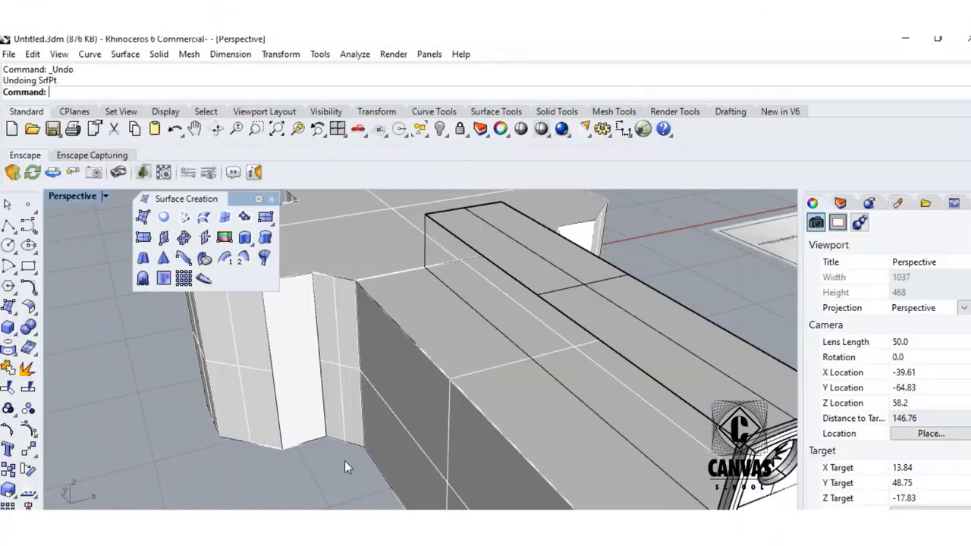
# - Create a four-corner surface closing the raised block's left side from the rear vertical edge to the portal frame
pyautogui.moveTo(344, 460); pyautogui.dragTo(342, 456, button='right')
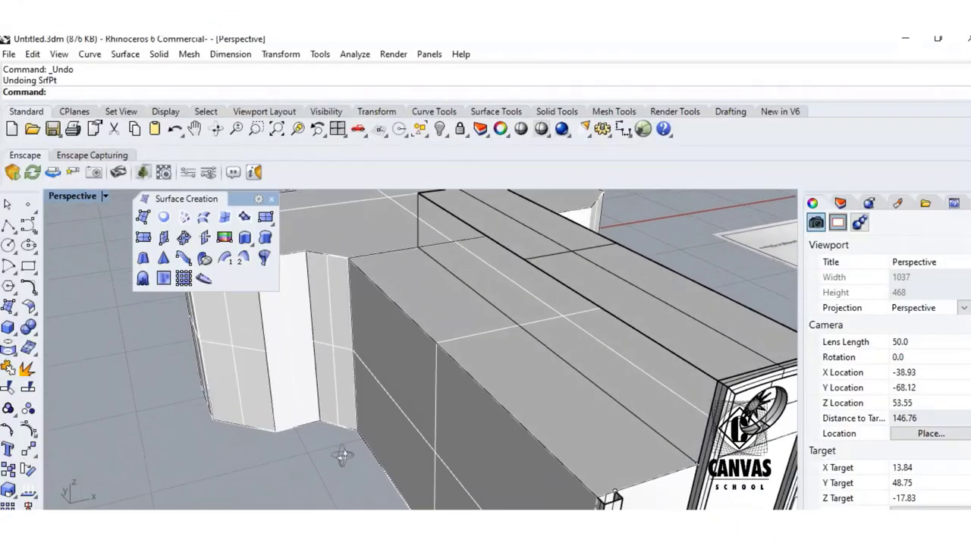
pyautogui.click(419, 246)
pyautogui.click(419, 192)
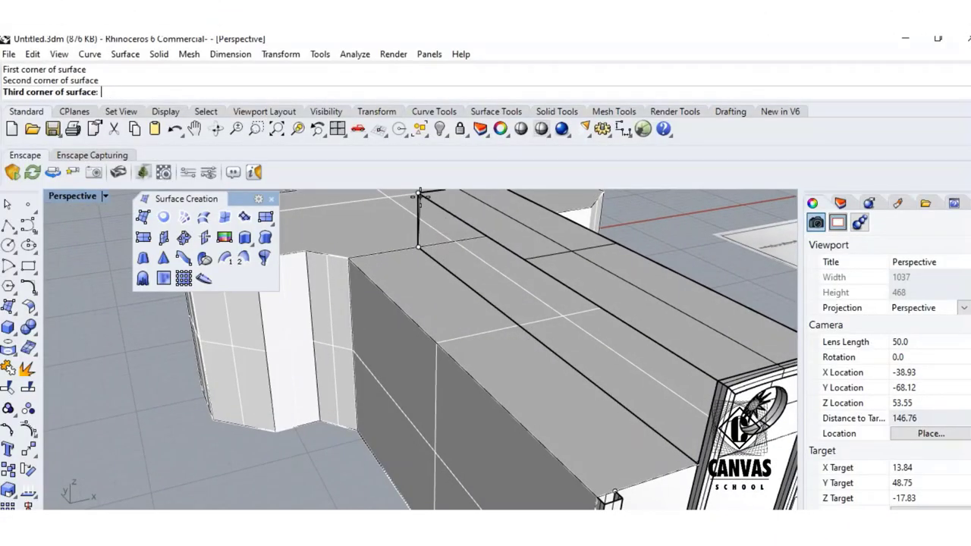
pyautogui.click(716, 379)
pyautogui.click(705, 449)
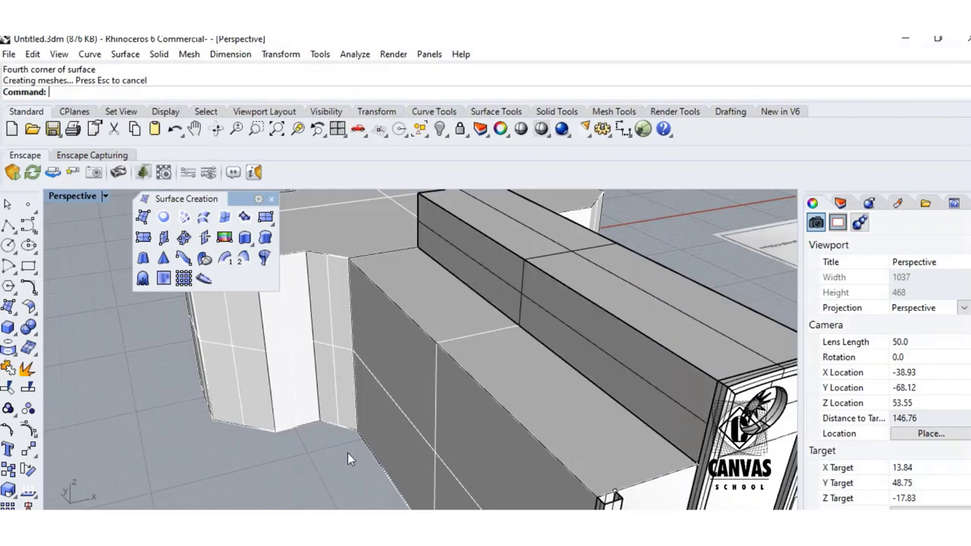
# - Create a four-corner surface closing the raised block's open rear end down to the roof
pyautogui.moveTo(347, 453); pyautogui.dragTo(548, 477, button='right')
pyautogui.click(194, 129)
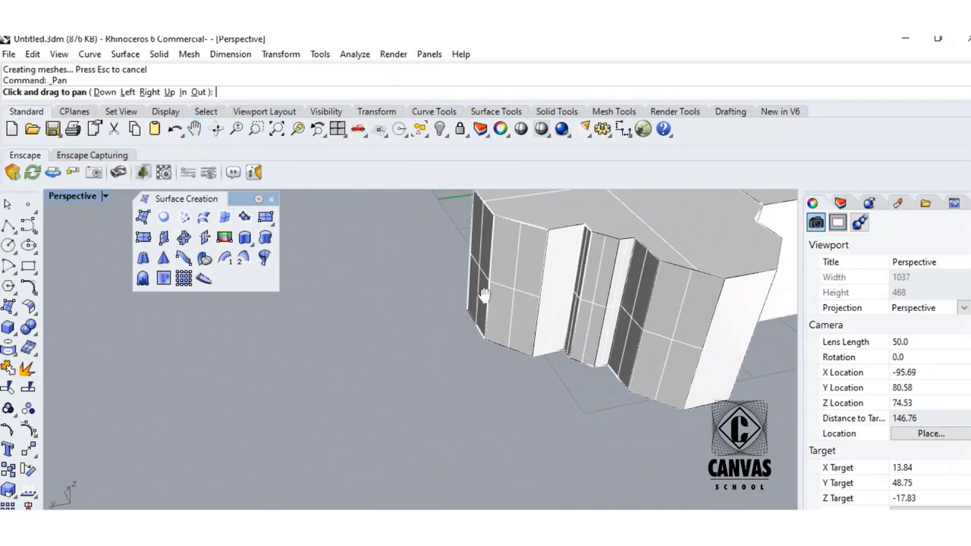
pyautogui.moveTo(546, 289); pyautogui.dragTo(423, 430)
pyautogui.scroll(6, 664, 251)
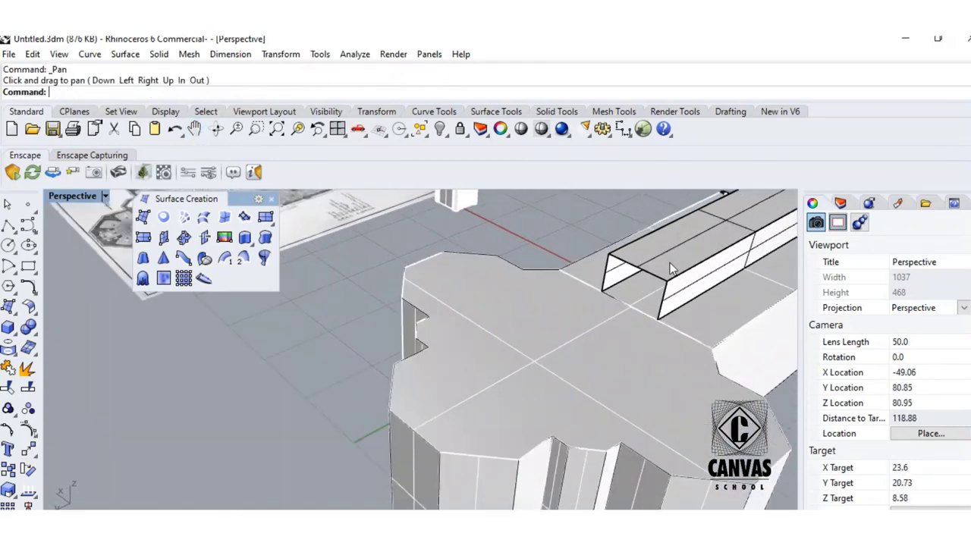
pyautogui.click(143, 217)
pyautogui.click(535, 244)
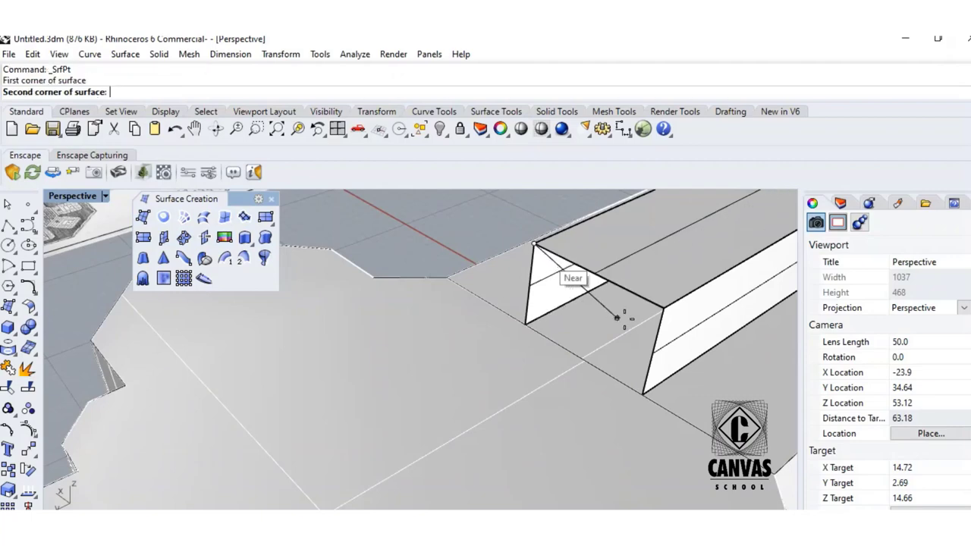
pyautogui.click(662, 308)
pyautogui.click(644, 393)
pyautogui.click(526, 325)
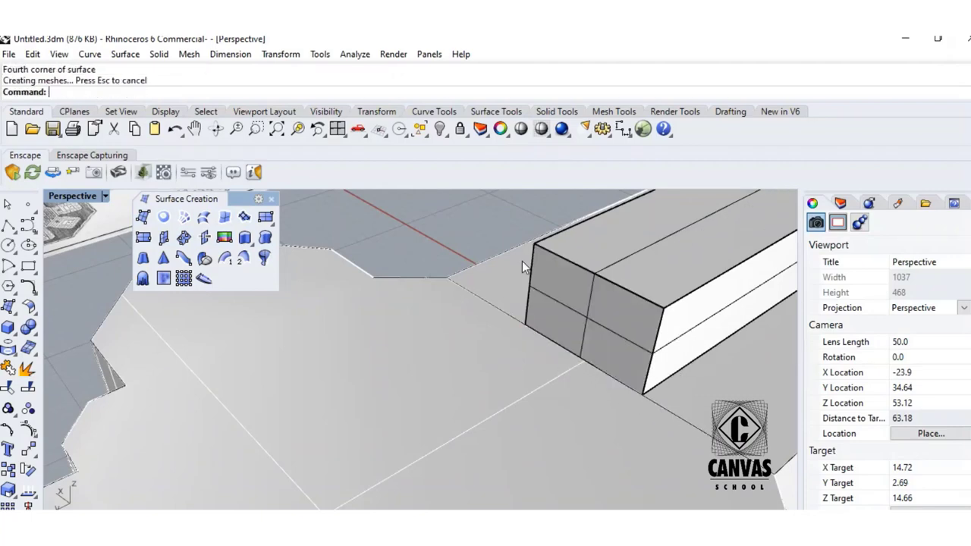
# - Create a sloping four-corner surface over the left roof, from the outer wall's upper edge to mid-height on the block's left side
pyautogui.scroll(-4, 560, 311)
pyautogui.moveTo(640, 306); pyautogui.dragTo(451, 272, button='right')
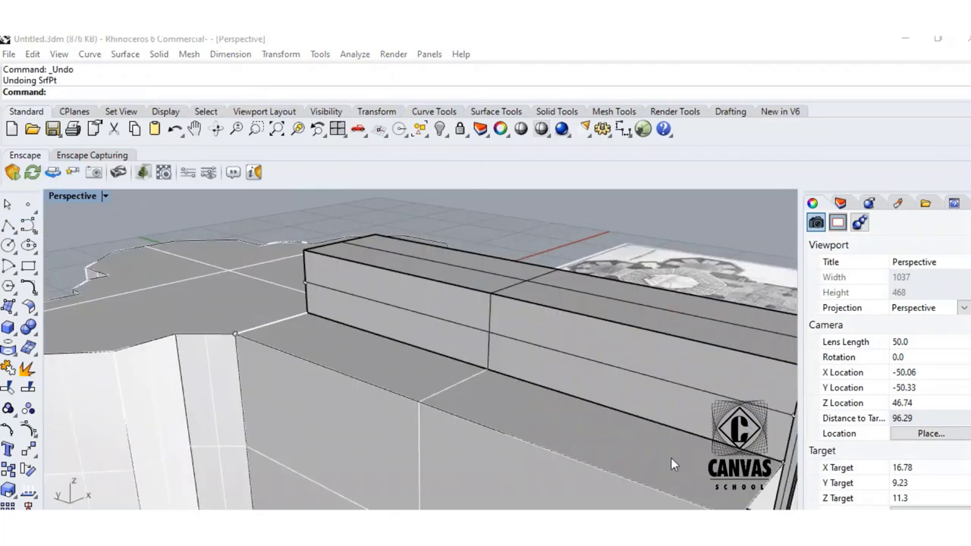
pyautogui.moveTo(560, 245); pyautogui.dragTo(552, 240, button='right')
pyautogui.click(142, 216)
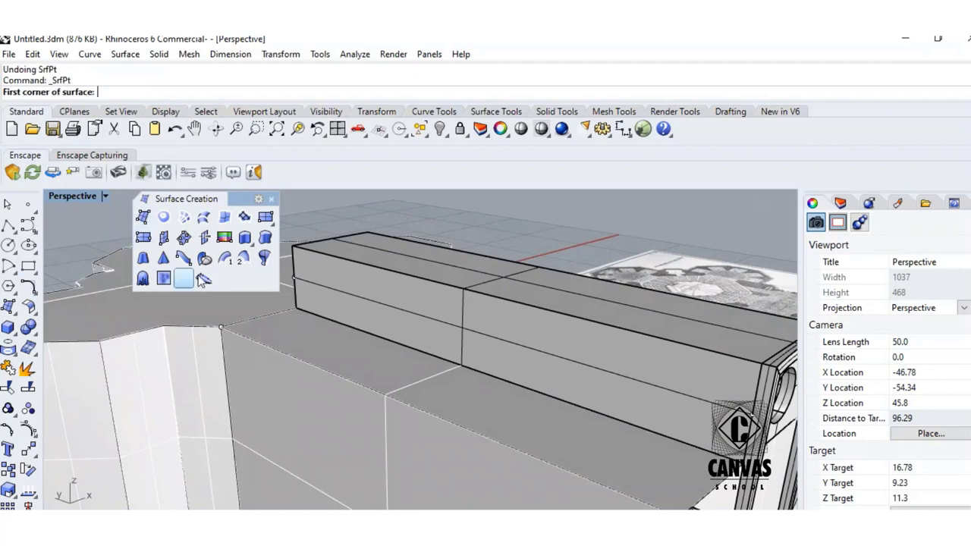
pyautogui.click(222, 327)
pyautogui.click(296, 279)
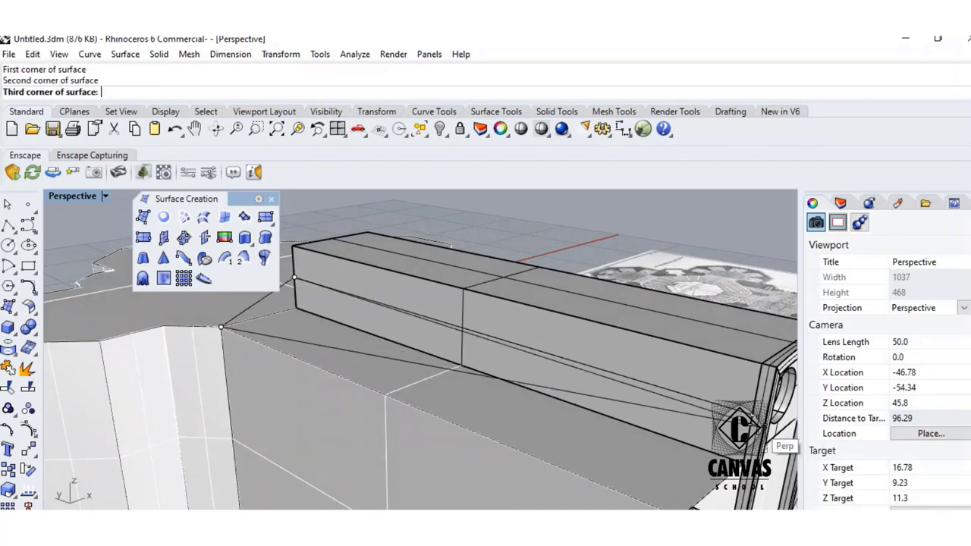
pyautogui.click(768, 434)
pyautogui.moveTo(687, 504); pyautogui.dragTo(676, 497, button='right')
pyautogui.click(650, 410)
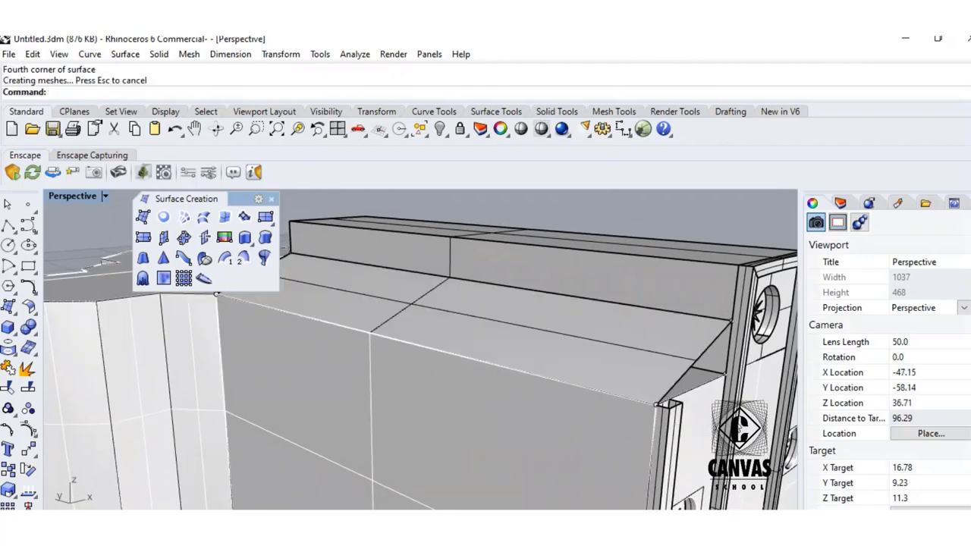
# - Place points on the block's right front vertical edge, the right rear vertical edge's midpoint and the right roof's rear outer corner
pyautogui.moveTo(645, 456); pyautogui.dragTo(484, 494, button='right')
pyautogui.click(195, 129)
pyautogui.moveTo(302, 340); pyautogui.dragTo(524, 389)
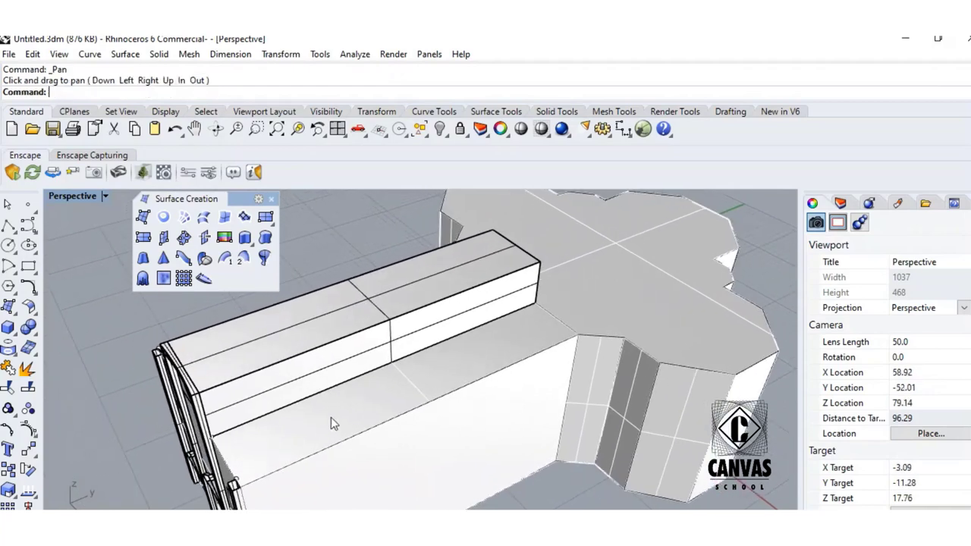
pyautogui.scroll(2, 328, 397)
pyautogui.click(29, 204)
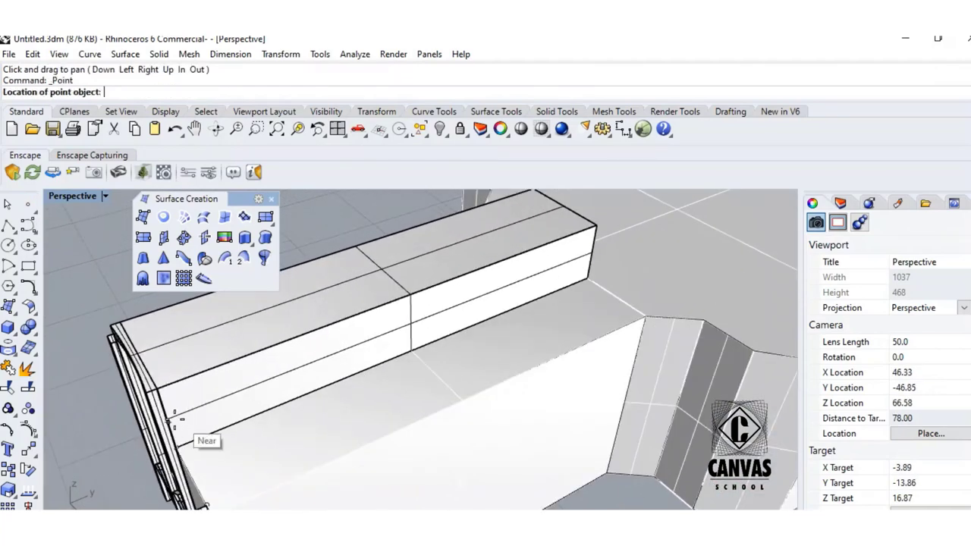
pyautogui.click(174, 417)
pyautogui.click(27, 225)
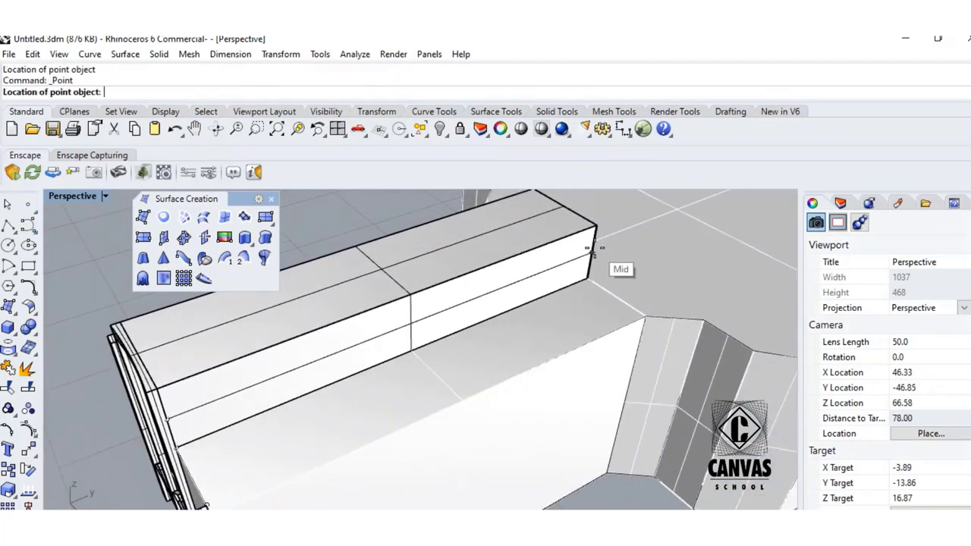
pyautogui.click(594, 254)
pyautogui.click(28, 204)
pyautogui.click(646, 317)
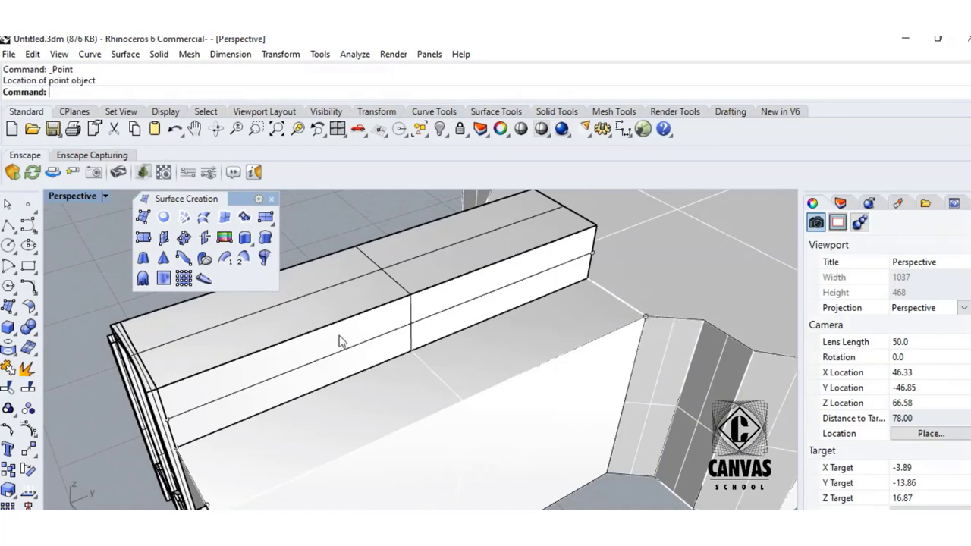
pyautogui.click(27, 204)
pyautogui.click(276, 465)
pyautogui.scroll(3, 279, 463)
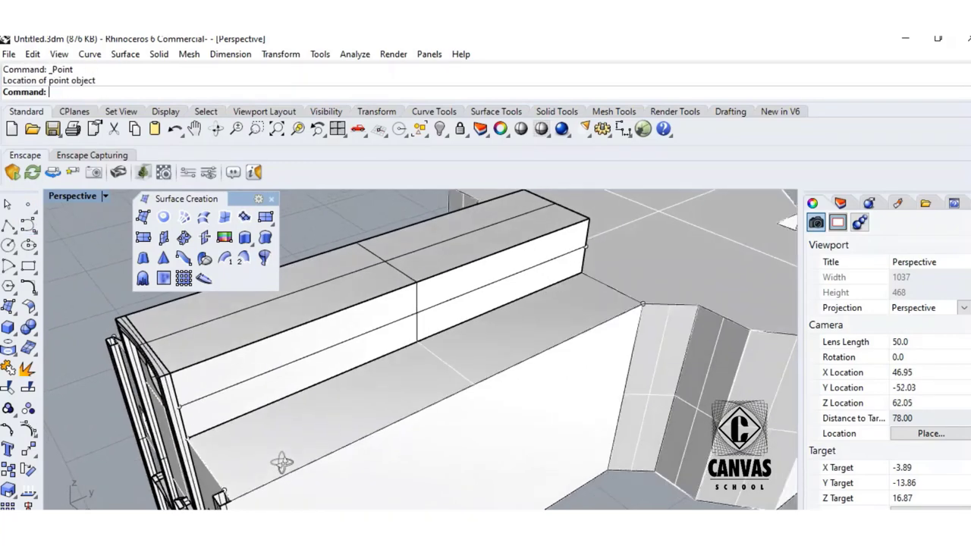
pyautogui.click(219, 493)
pyautogui.press('Delete')
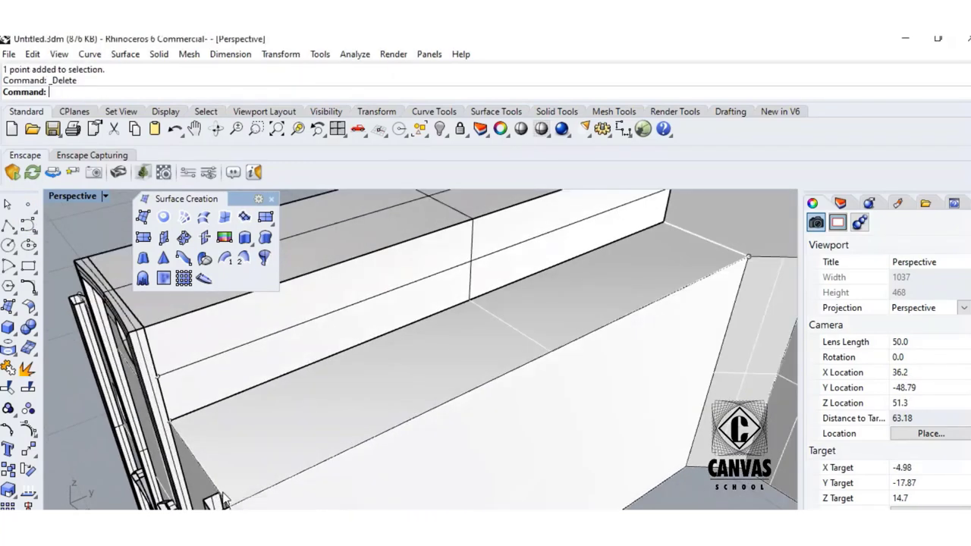
# - Place a point at the right roof's front outer corner and create a sloping four-corner surface up to the block's right side
pyautogui.click(27, 205)
pyautogui.click(237, 501)
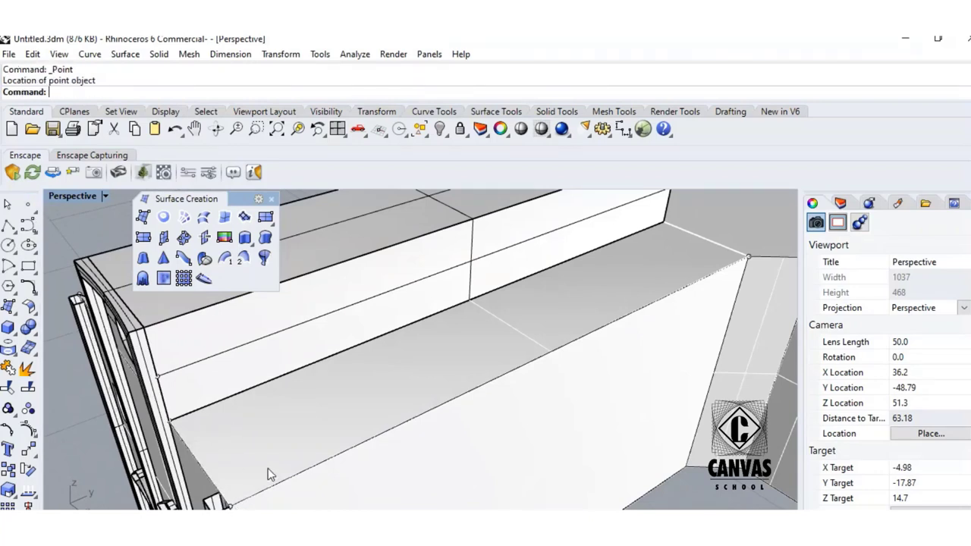
pyautogui.click(184, 259)
pyautogui.click(158, 376)
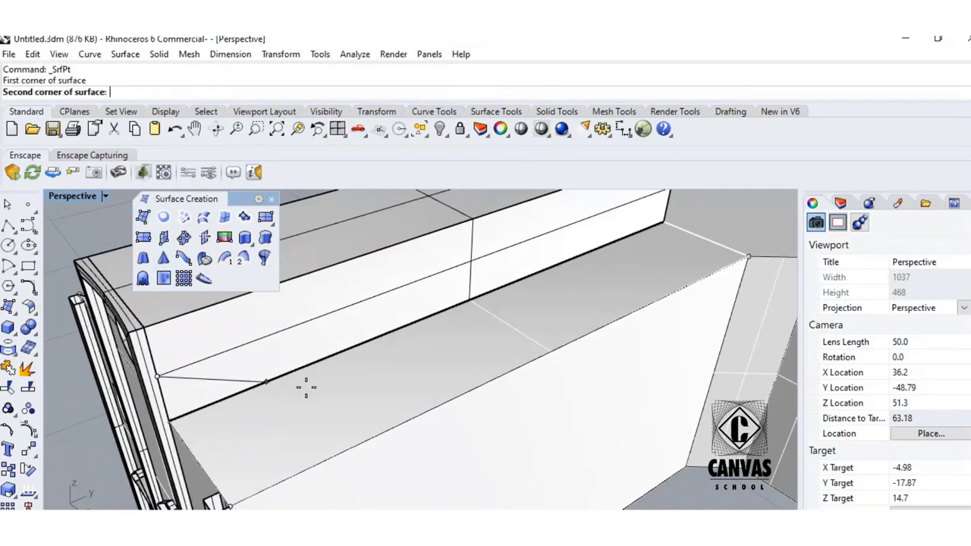
pyautogui.click(236, 501)
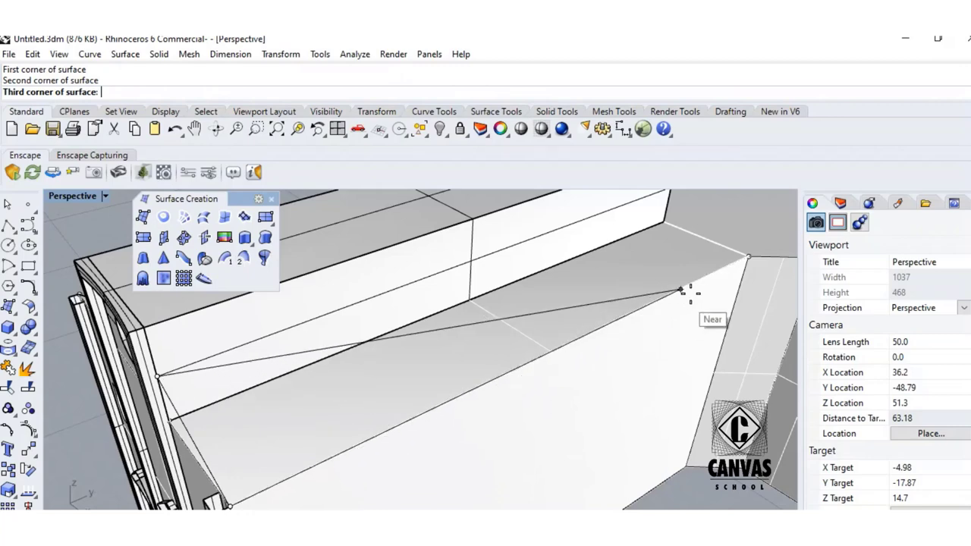
pyautogui.click(748, 257)
pyautogui.moveTo(714, 242); pyautogui.dragTo(713, 268, button='right')
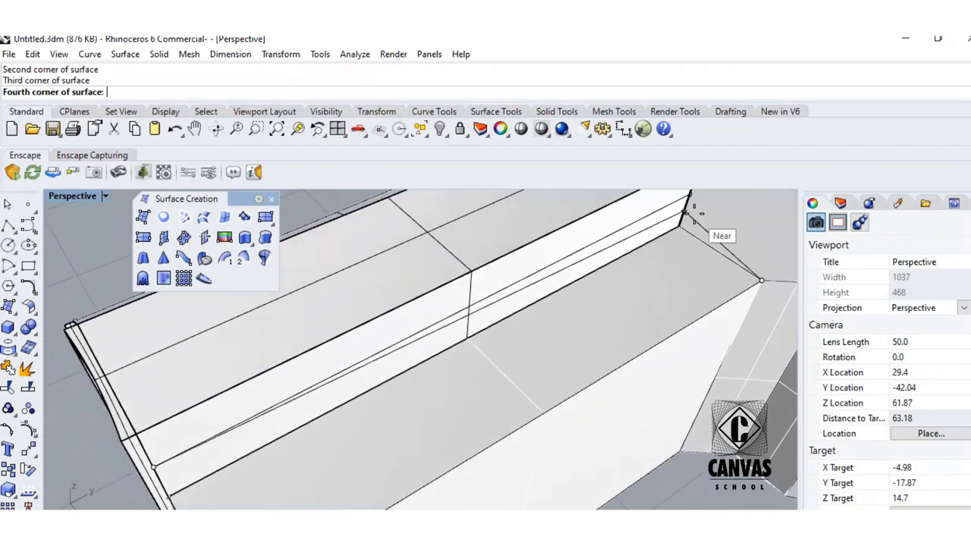
pyautogui.click(691, 196)
# - Create a triangular three-corner surface closing the front end of the right side roof against the raised block
pyautogui.scroll(-4, 669, 287)
pyautogui.moveTo(578, 359); pyautogui.dragTo(659, 327, button='right')
pyautogui.scroll(4, 512, 349)
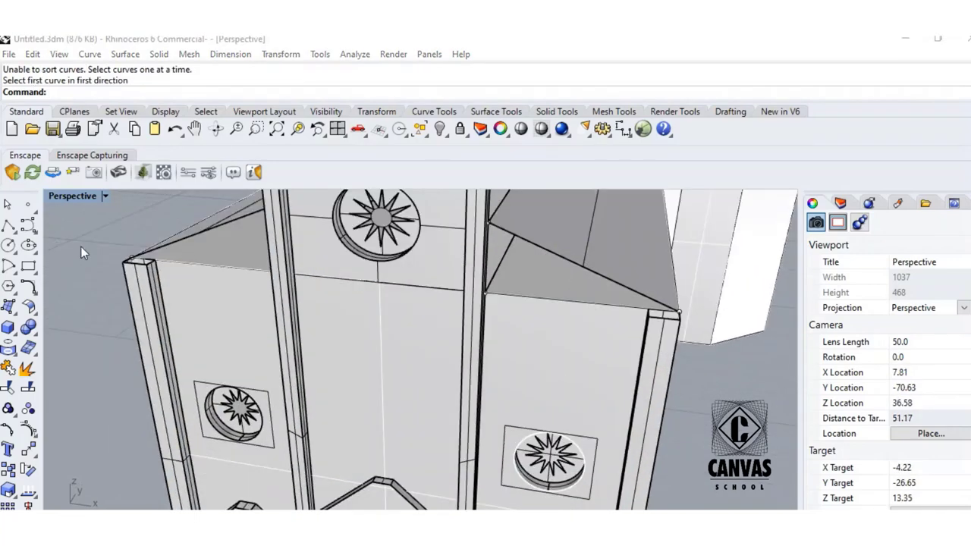
pyautogui.click(81, 247)
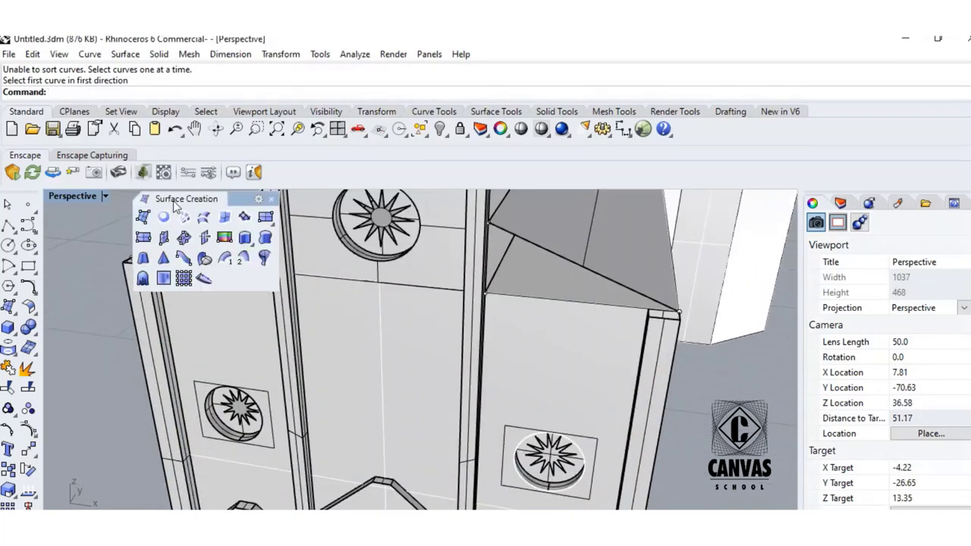
pyautogui.click(143, 217)
pyautogui.click(488, 223)
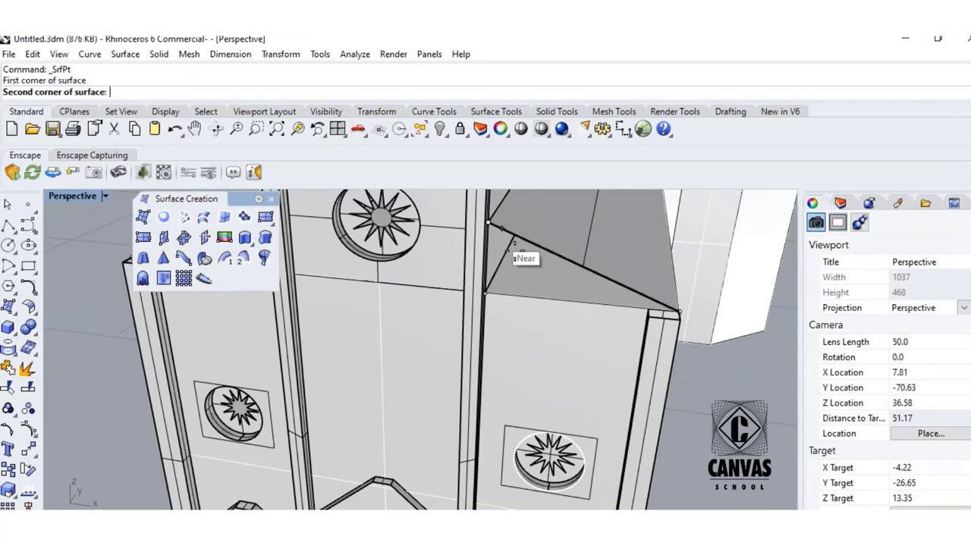
pyautogui.click(486, 293)
pyautogui.click(679, 311)
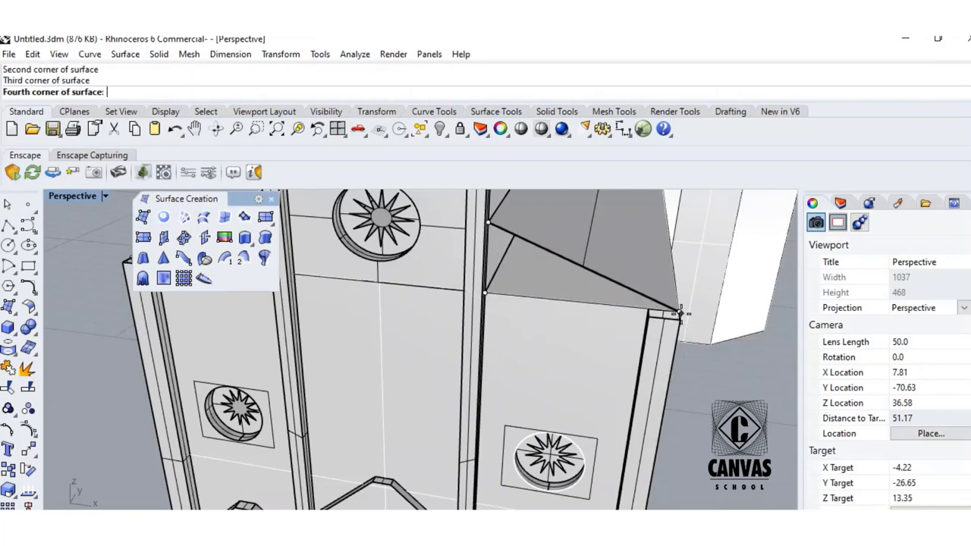
pyautogui.press('Return')
# - Create a triangular three-corner surface closing the front end of the left side roof
pyautogui.moveTo(623, 355); pyautogui.dragTo(661, 345, button='right')
pyautogui.click(148, 224)
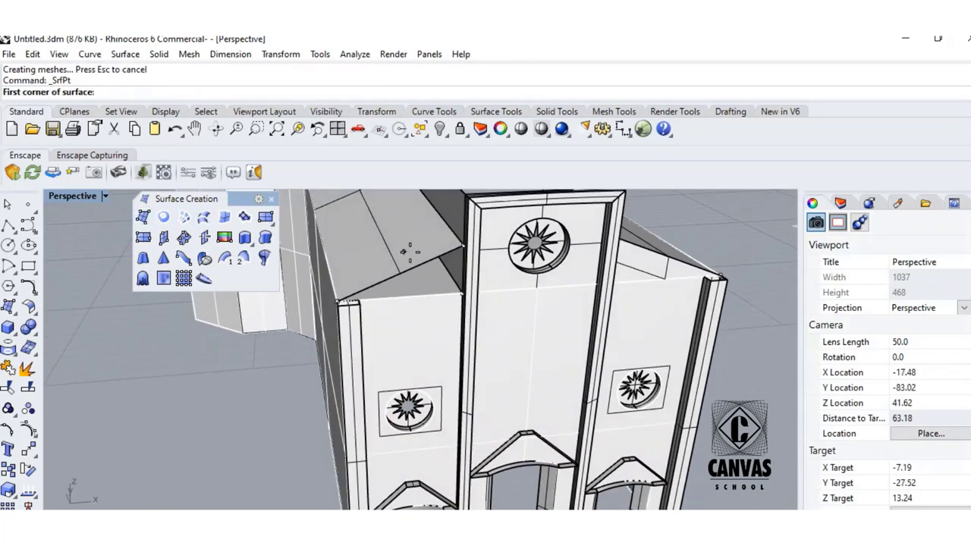
pyautogui.click(463, 245)
pyautogui.scroll(4, 461, 299)
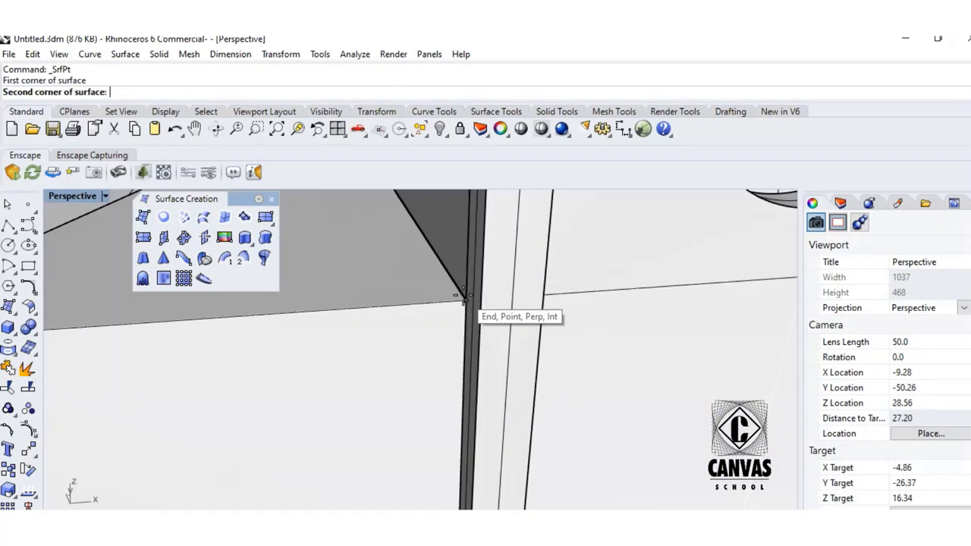
pyautogui.click(452, 296)
pyautogui.scroll(-1, 447, 298)
pyautogui.scroll(-2, 404, 300)
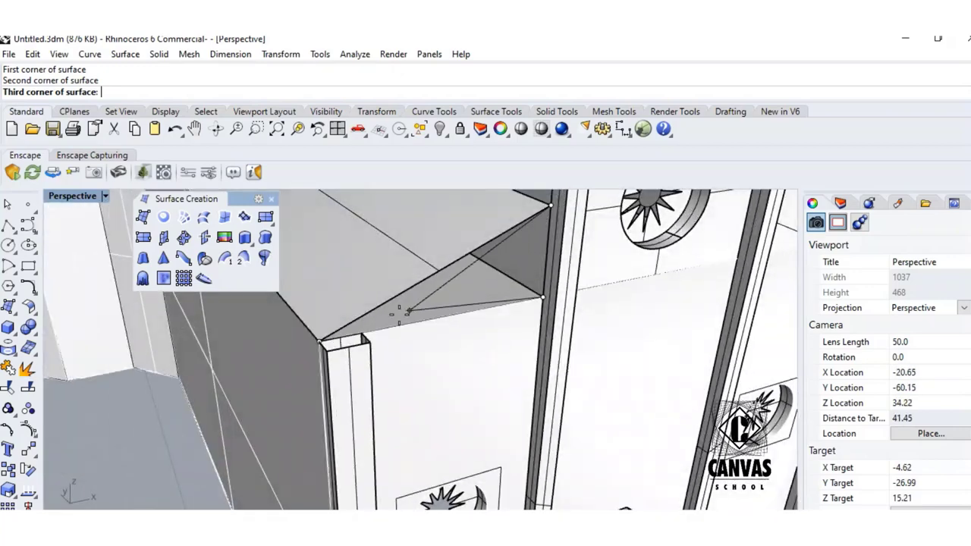
pyautogui.click(321, 336)
pyautogui.press('Return')
# - Close the rear end of the left side roof with a triangular three-corner surface beside the raised block
pyautogui.moveTo(321, 336); pyautogui.dragTo(671, 292, button='right')
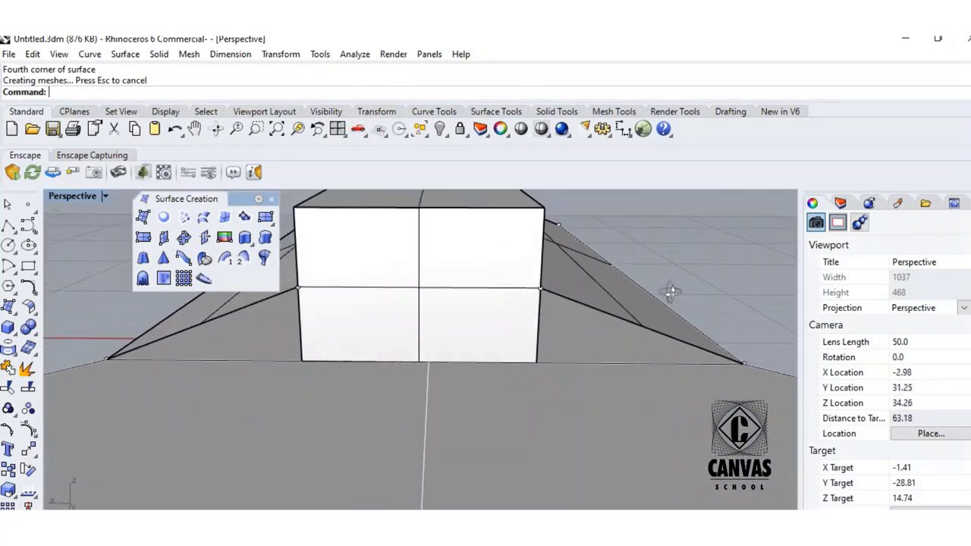
pyautogui.click(142, 217)
pyautogui.click(539, 289)
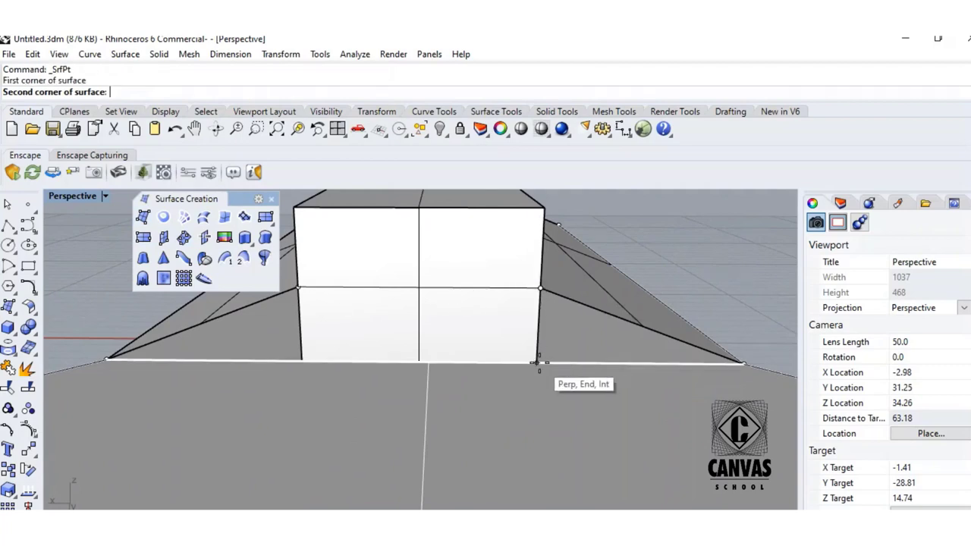
pyautogui.click(538, 364)
pyautogui.click(743, 365)
pyautogui.press('Return')
pyautogui.scroll(-2, 566, 387)
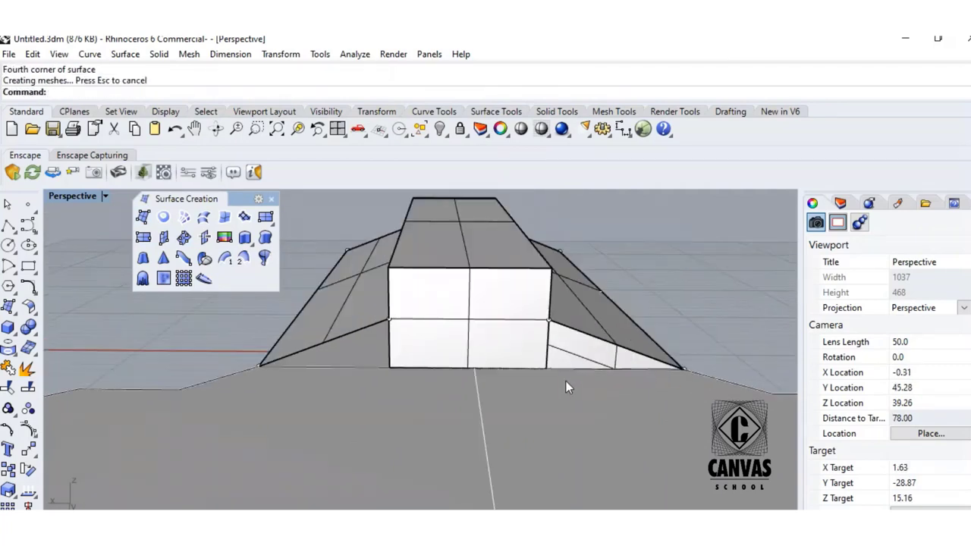
# - Close the rear end of the right side roof with a triangular corner-point surface down to the main roof
pyautogui.moveTo(566, 381); pyautogui.dragTo(565, 351, button='right')
pyautogui.click(143, 218)
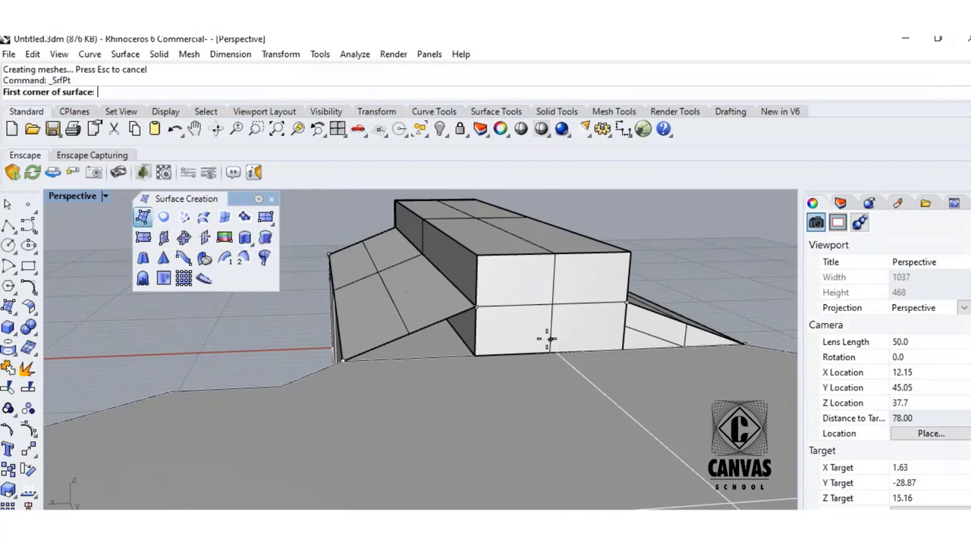
pyautogui.click(485, 351)
pyautogui.click(475, 306)
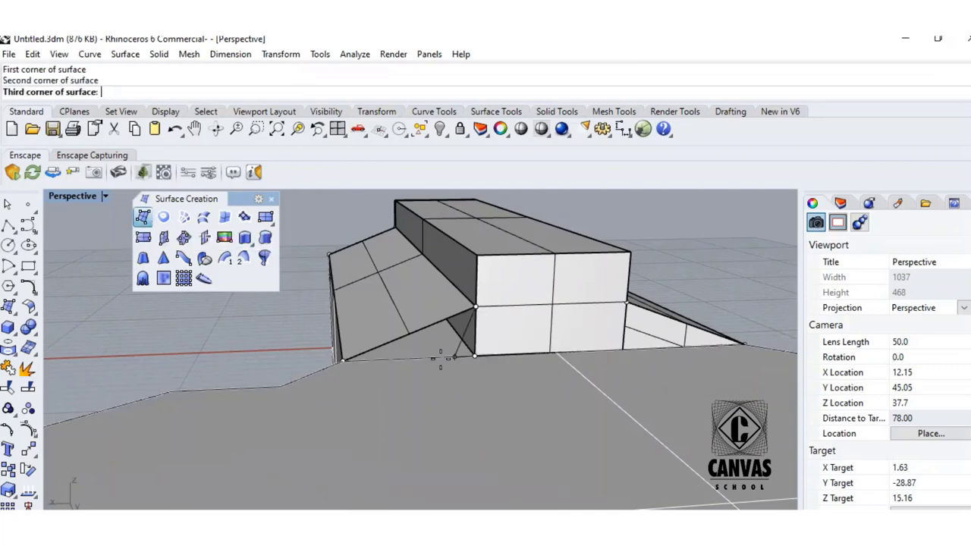
pyautogui.click(343, 361)
pyautogui.click(334, 357)
pyautogui.moveTo(305, 356); pyautogui.dragTo(538, 362, button='right')
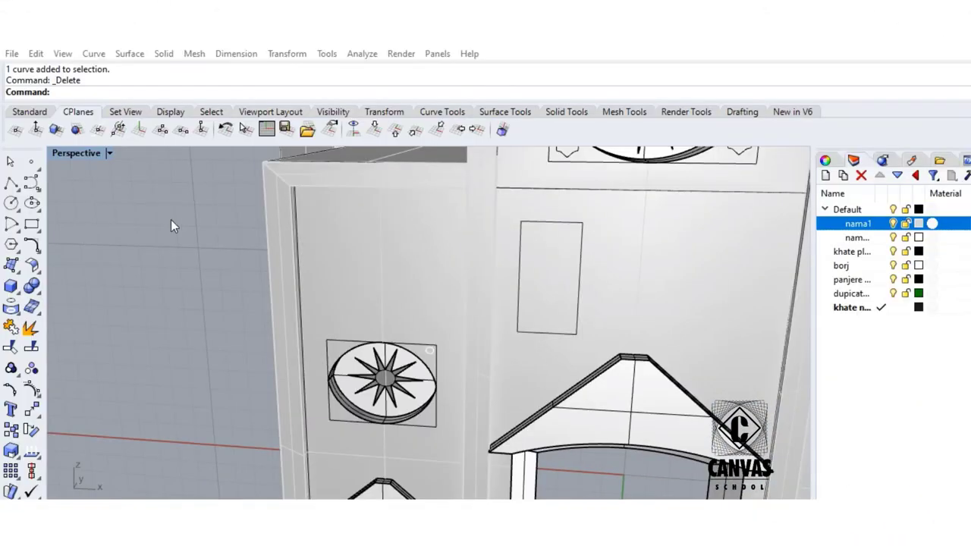
# - Draw an arc of about 1.4 m radius spanning the top edge of the narrow rectangle on the central facade
pyautogui.click(15, 229)
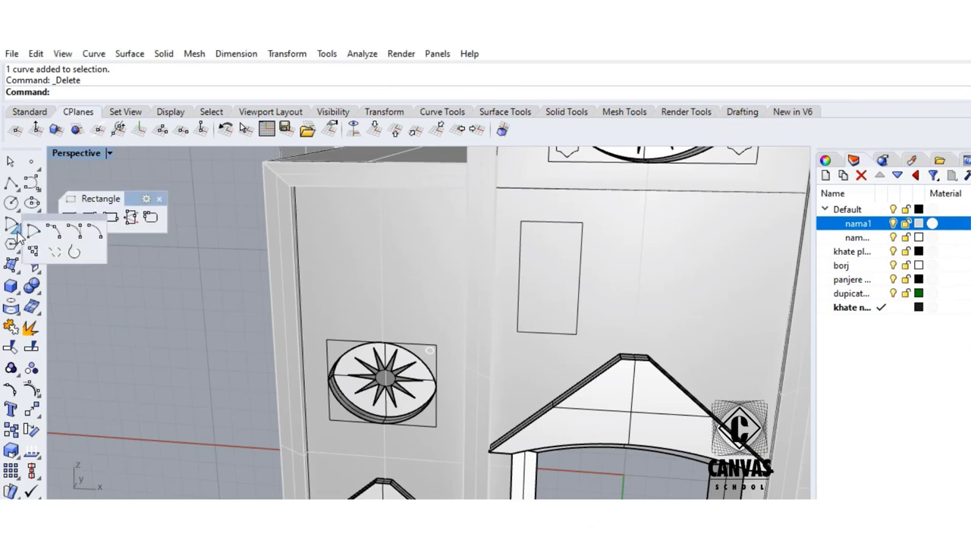
pyautogui.click(53, 232)
pyautogui.click(521, 222)
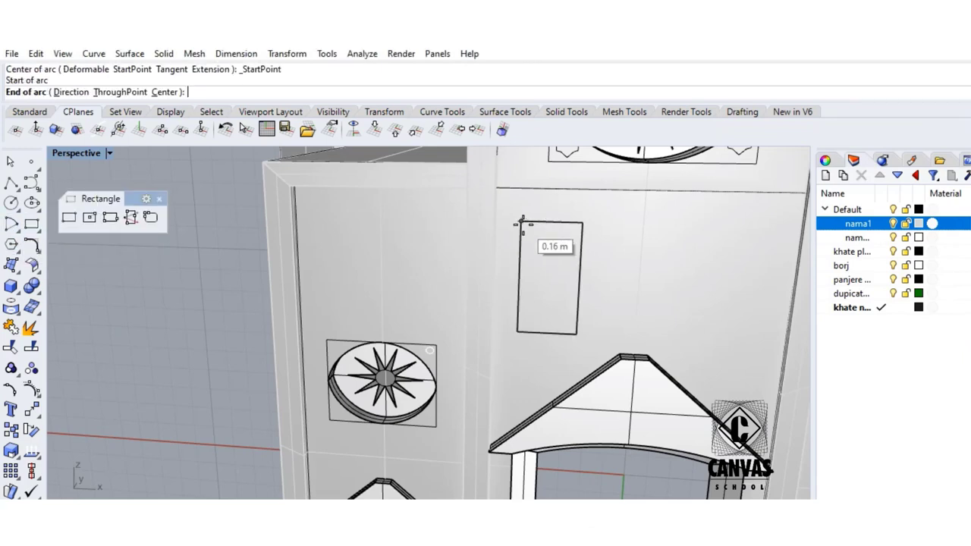
pyautogui.click(582, 222)
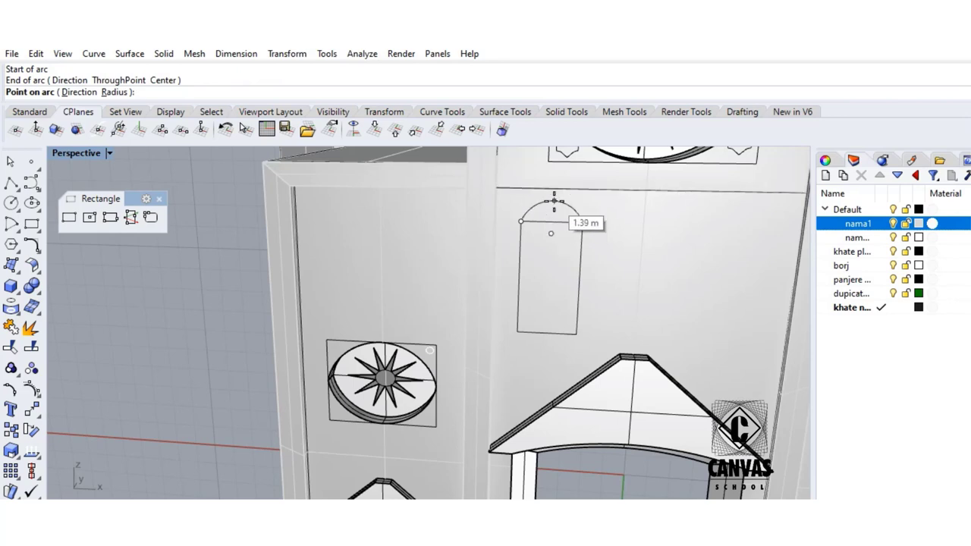
pyautogui.click(554, 202)
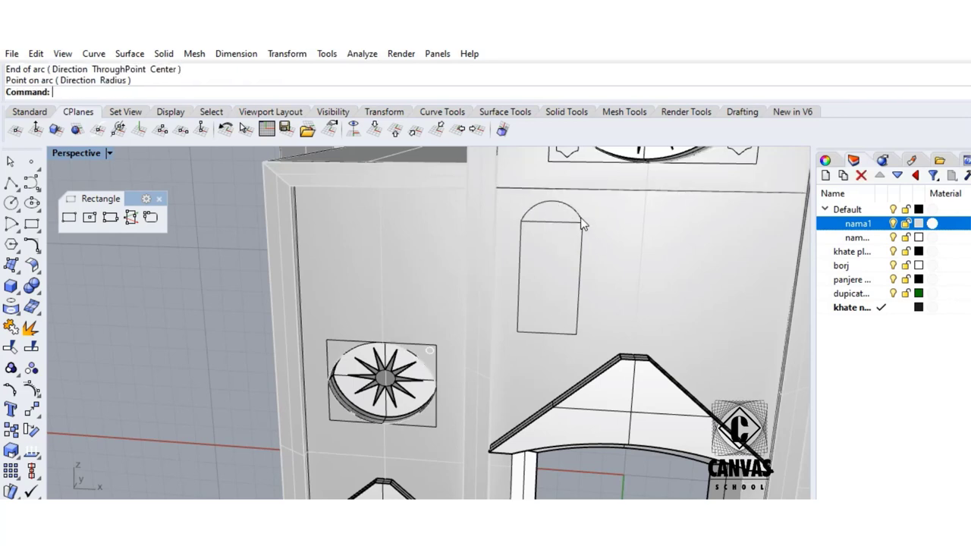
# - Join the arc with the rectangle below it into a single arched window outline
pyautogui.click(579, 225)
pyautogui.click(615, 257)
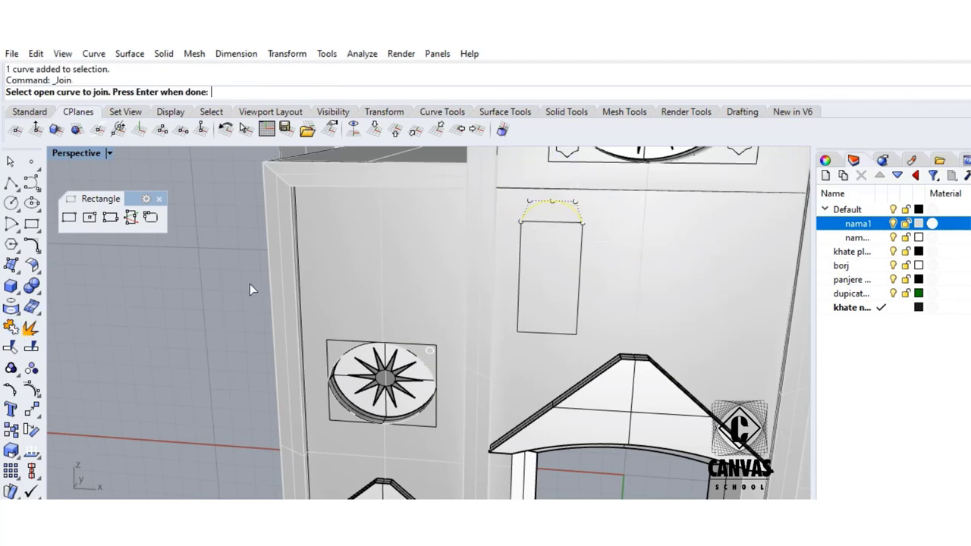
pyautogui.press('Escape')
pyautogui.click(213, 444)
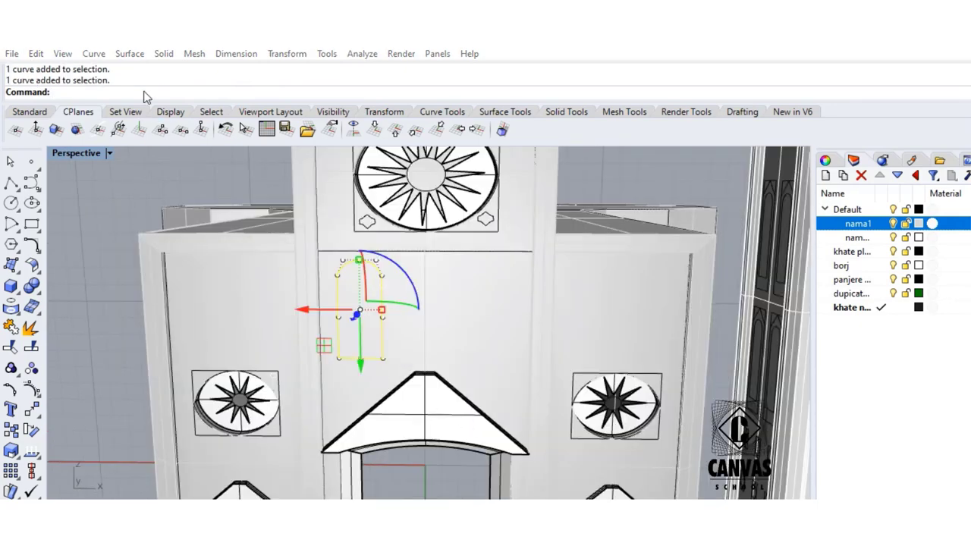
# - Copy the arched window outline from its lower right corner to two more evenly spaced positions across the central facade
pyautogui.write('Copy')
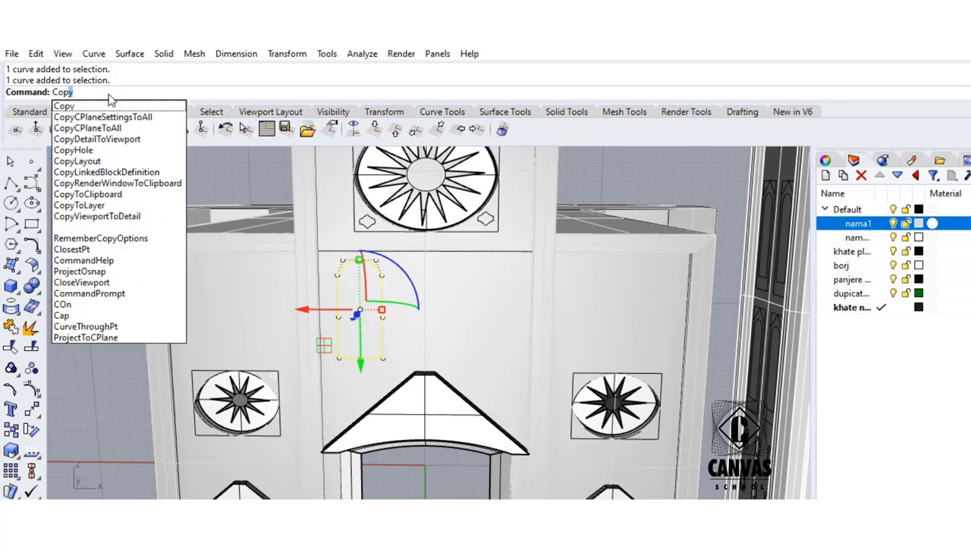
pyautogui.click(99, 106)
pyautogui.click(383, 359)
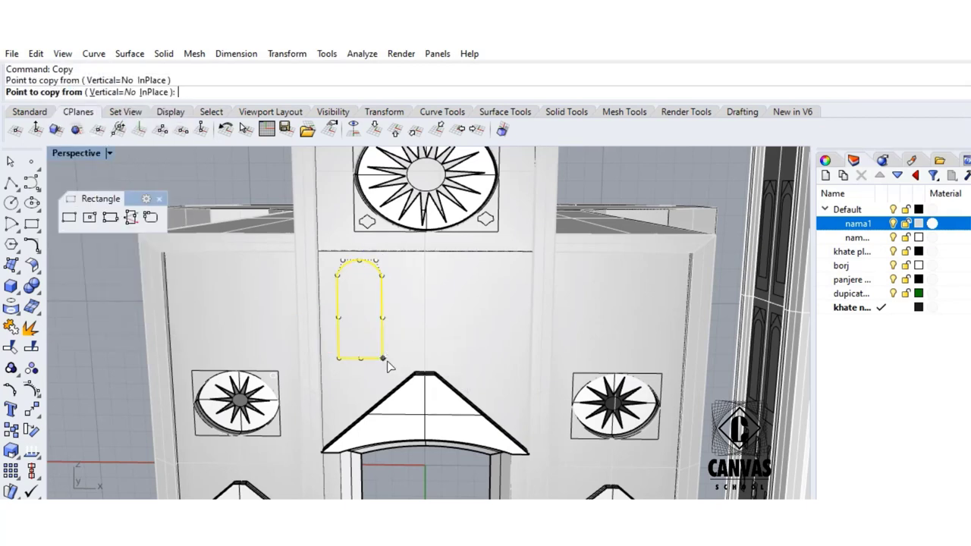
pyautogui.click(446, 358)
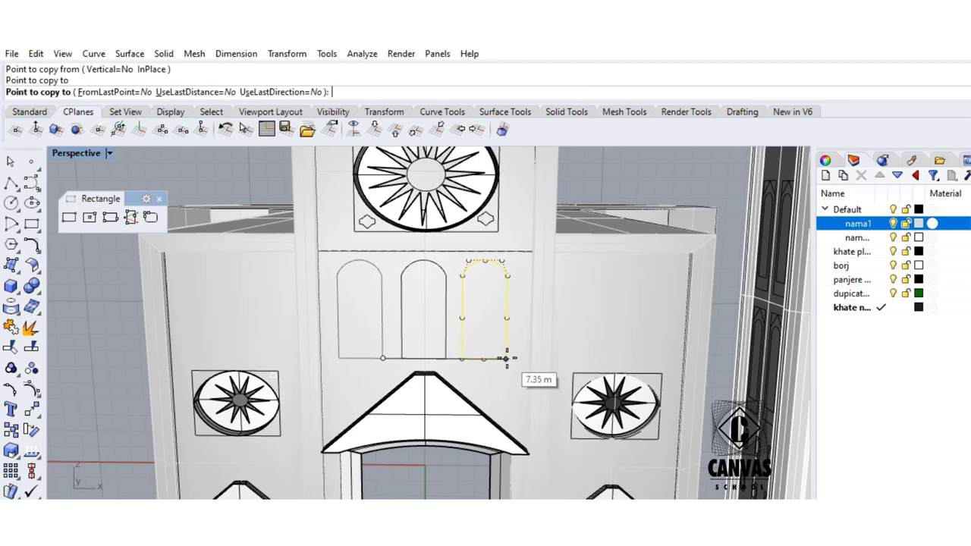
pyautogui.click(507, 358)
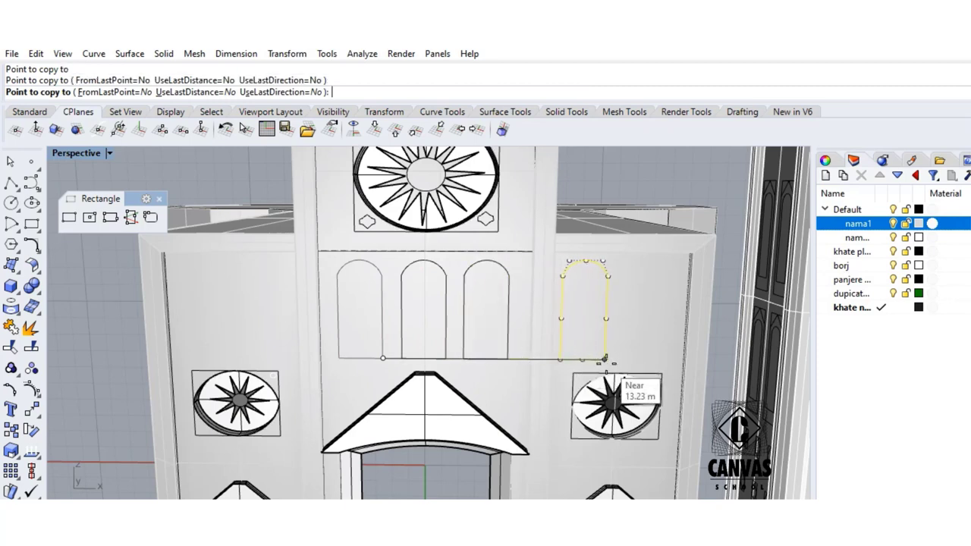
# - Place two more copies of the arched window outline on the right facade and two on the left facade, above the rosettes
pyautogui.click(604, 359)
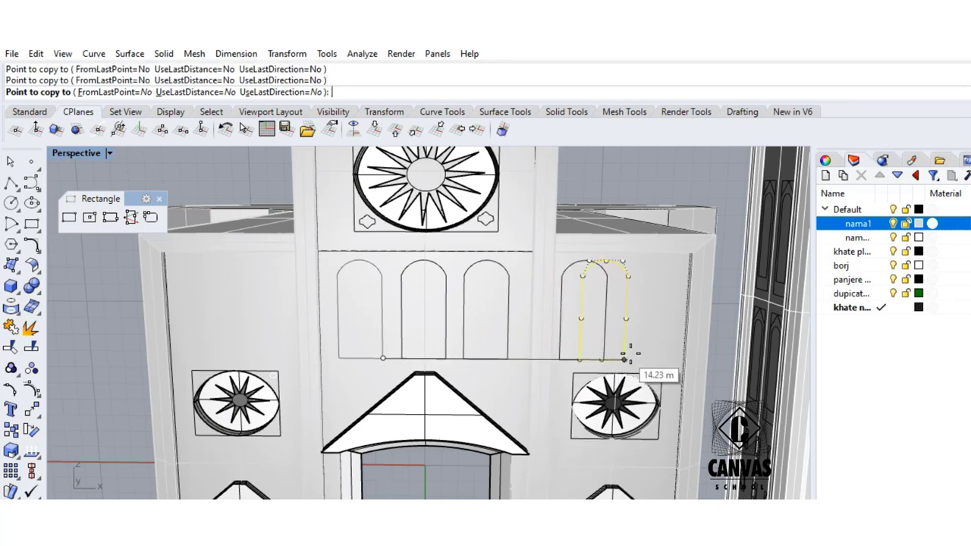
pyautogui.click(672, 359)
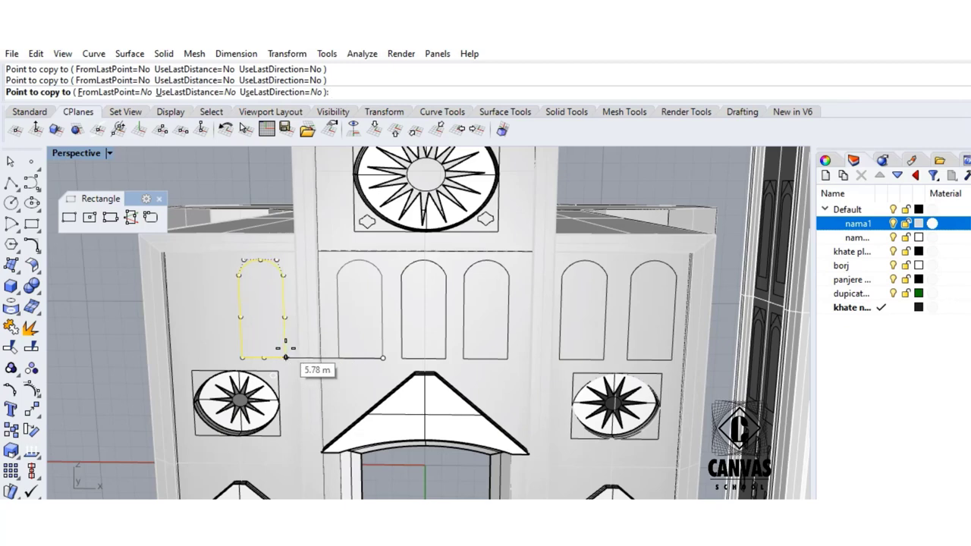
pyautogui.scroll(3, 285, 356)
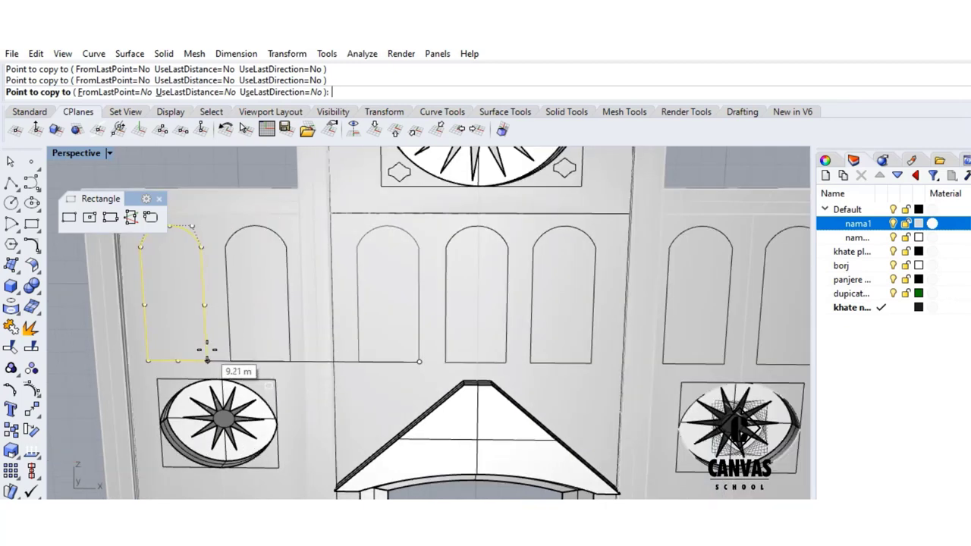
pyautogui.scroll(-2, 204, 342)
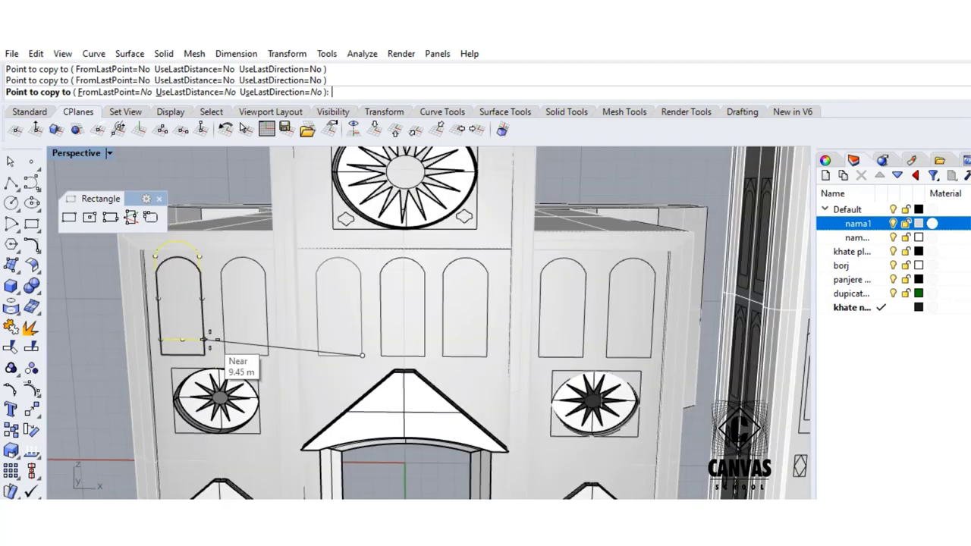
pyautogui.click(362, 357)
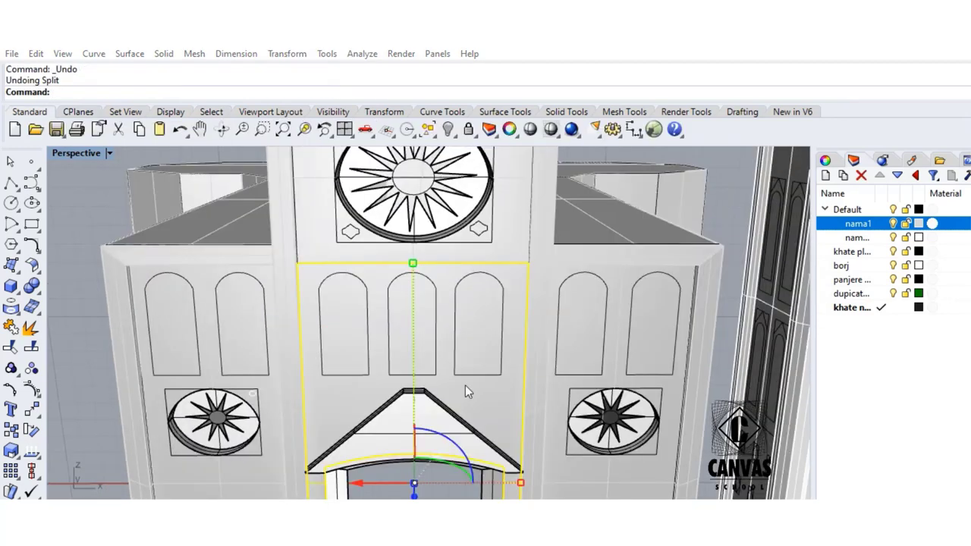
# - Redo the splitting of the central facade by the arched outlines and the deletion of the right window's inner surface
pyautogui.rightClick(179, 131)
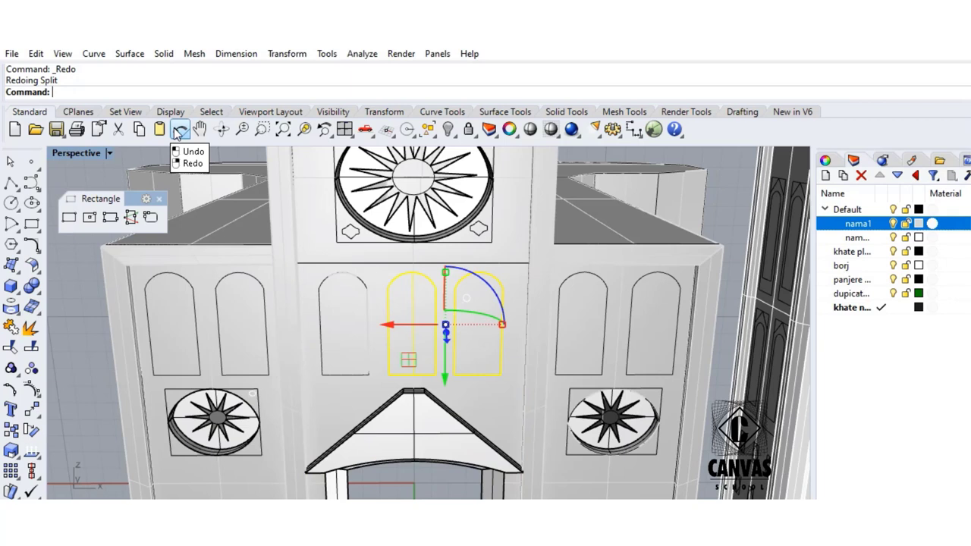
pyautogui.click(179, 131)
pyautogui.rightClick(179, 131)
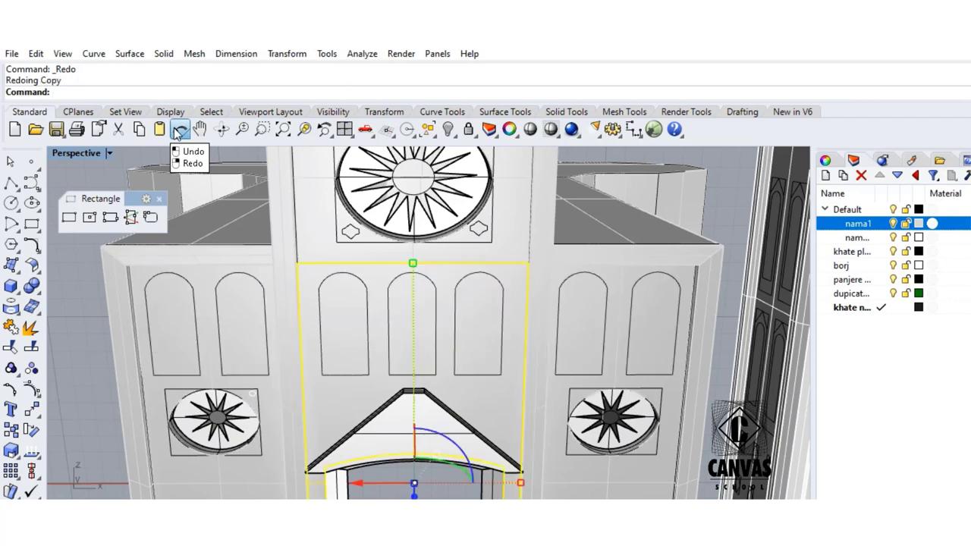
pyautogui.rightClick(179, 130)
pyautogui.rightClick(179, 131)
# - Delete the split surfaces inside the middle and left arched windows of the central facade
pyautogui.click(440, 323)
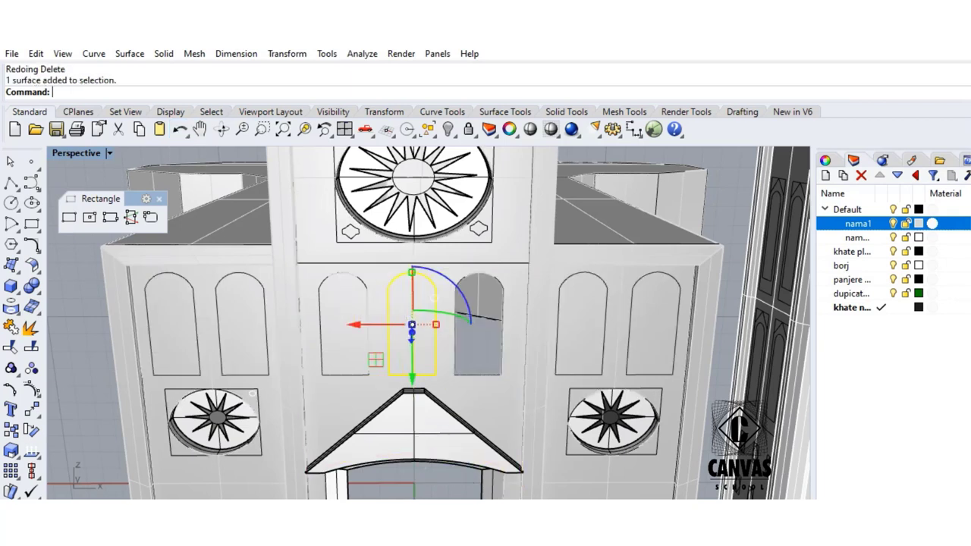
pyautogui.press('Delete')
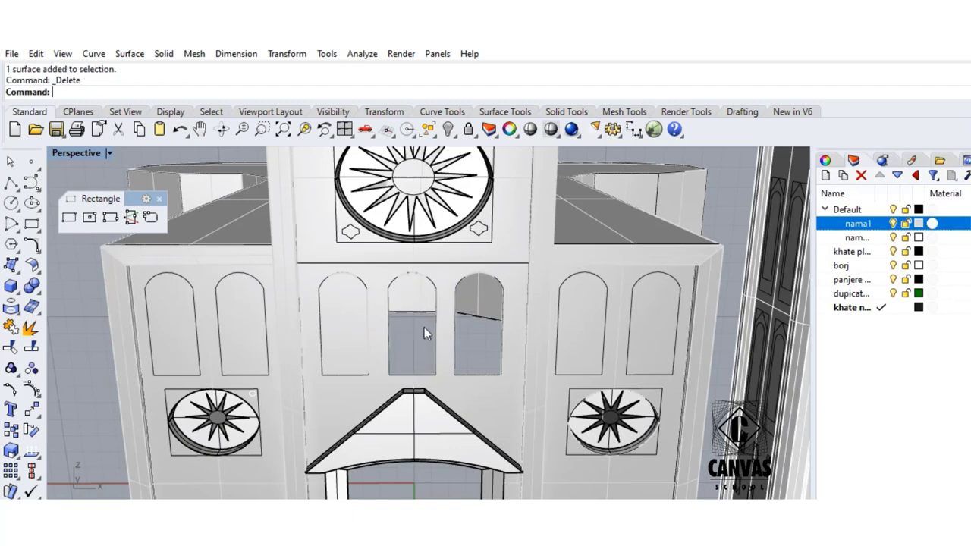
pyautogui.moveTo(424, 328); pyautogui.dragTo(488, 328, button='right')
pyautogui.click(327, 307)
pyautogui.press('Delete')
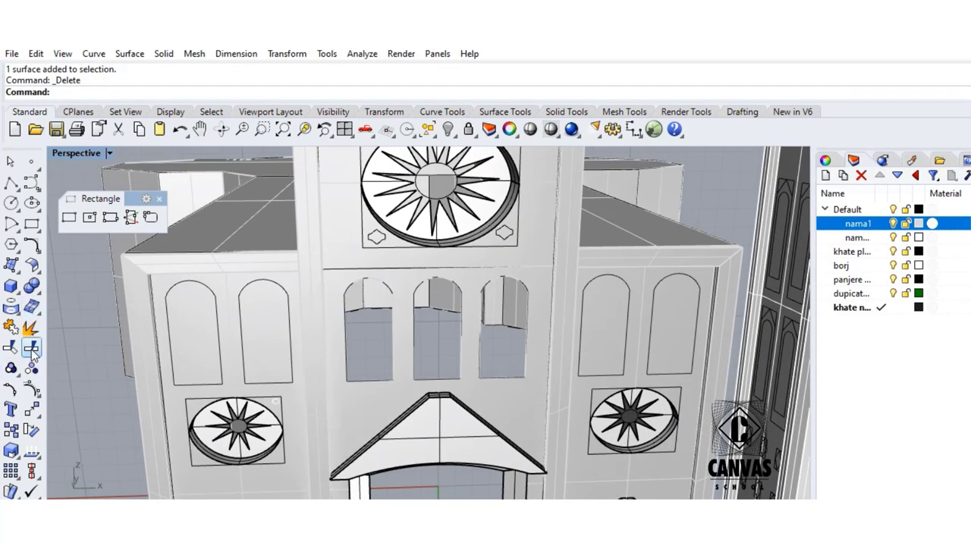
# - Split the left facade's wall surface with its two arched window outlines
pyautogui.click(32, 349)
pyautogui.click(221, 293)
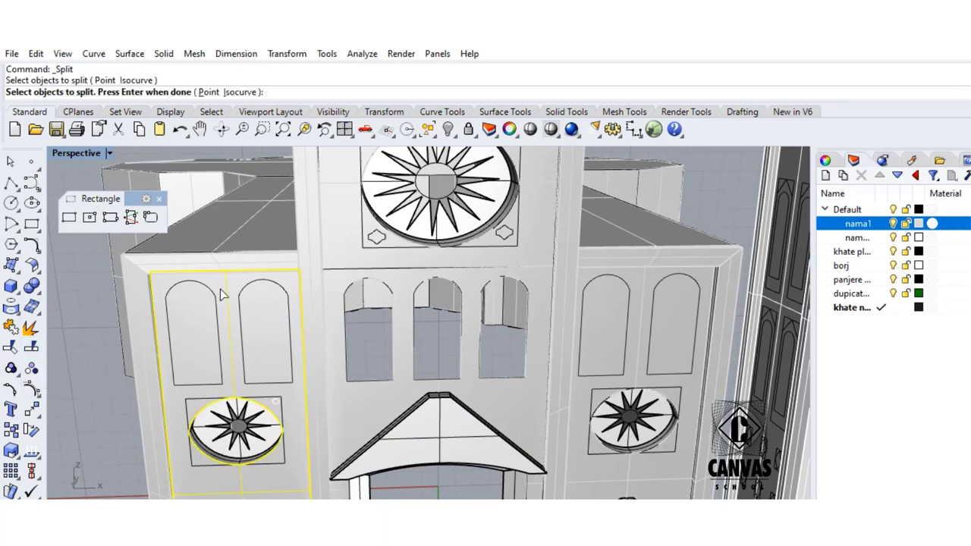
pyautogui.press('Return')
pyautogui.click(210, 295)
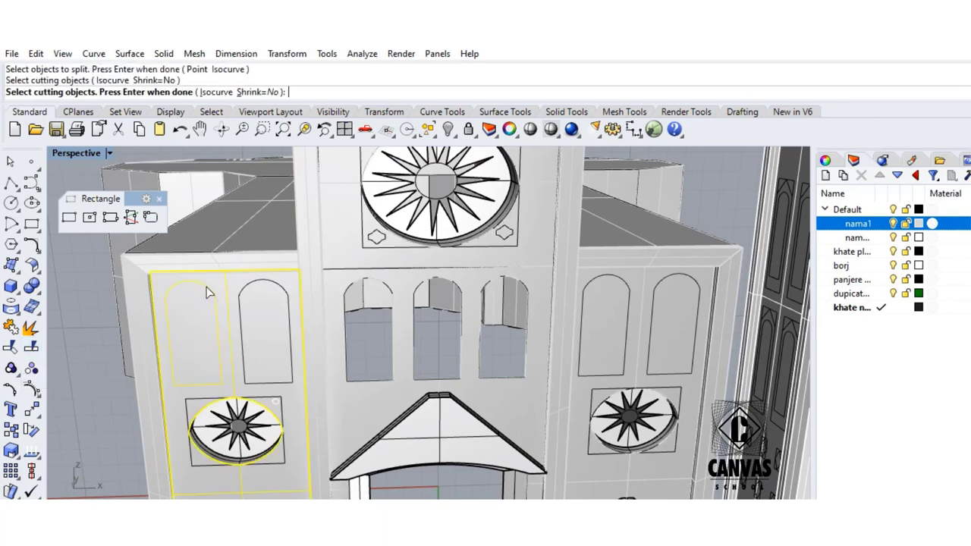
pyautogui.click(241, 311)
pyautogui.press('Return')
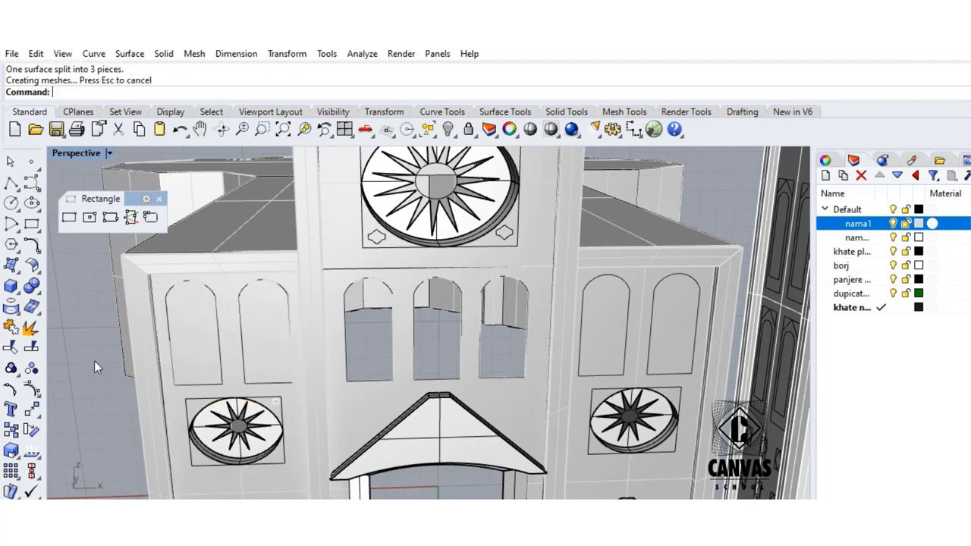
# - Delete the split surfaces inside both arched windows of the left facade
pyautogui.click(191, 356)
pyautogui.press('Delete')
pyautogui.click(263, 337)
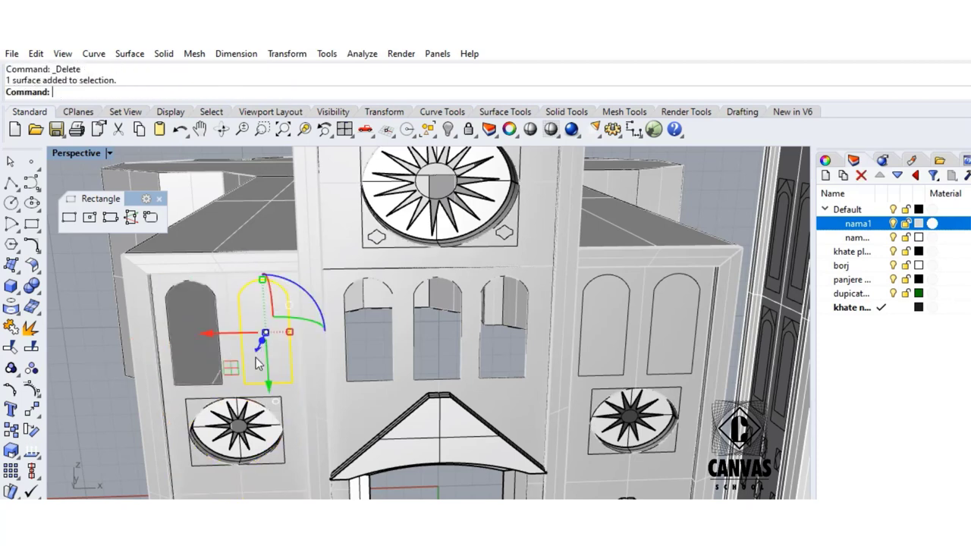
pyautogui.press('Delete')
# - Split the right facade's wall surface with its two arched window outlines
pyautogui.click(39, 326)
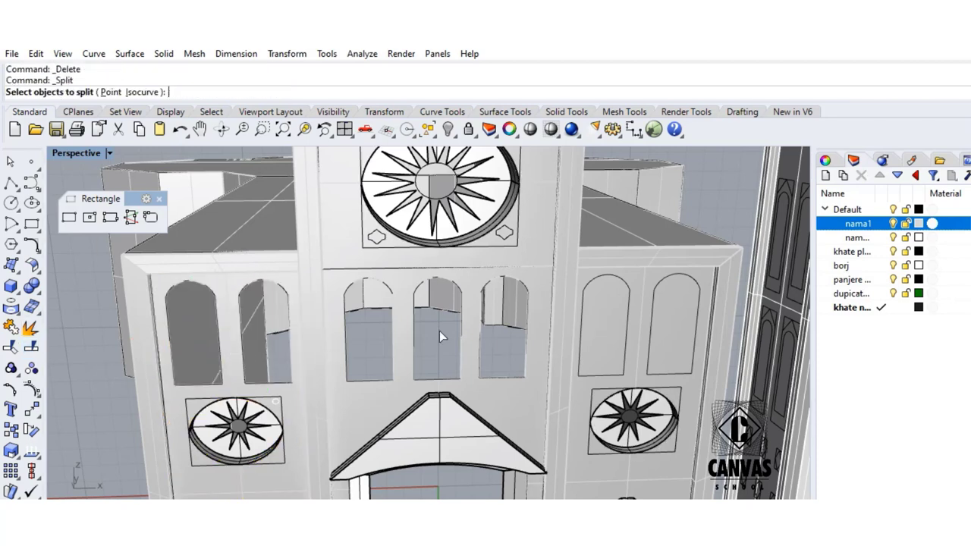
pyautogui.click(626, 301)
pyautogui.press('Return')
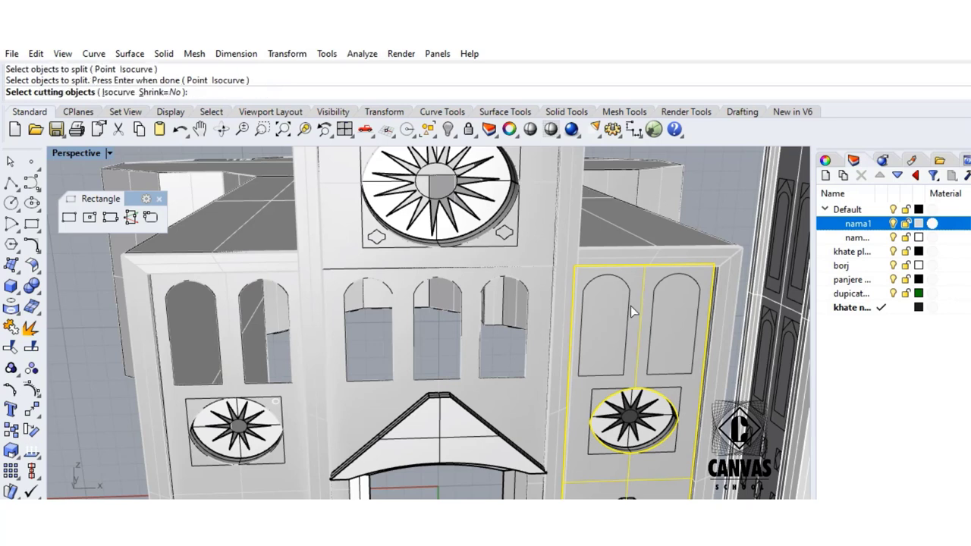
pyautogui.click(627, 316)
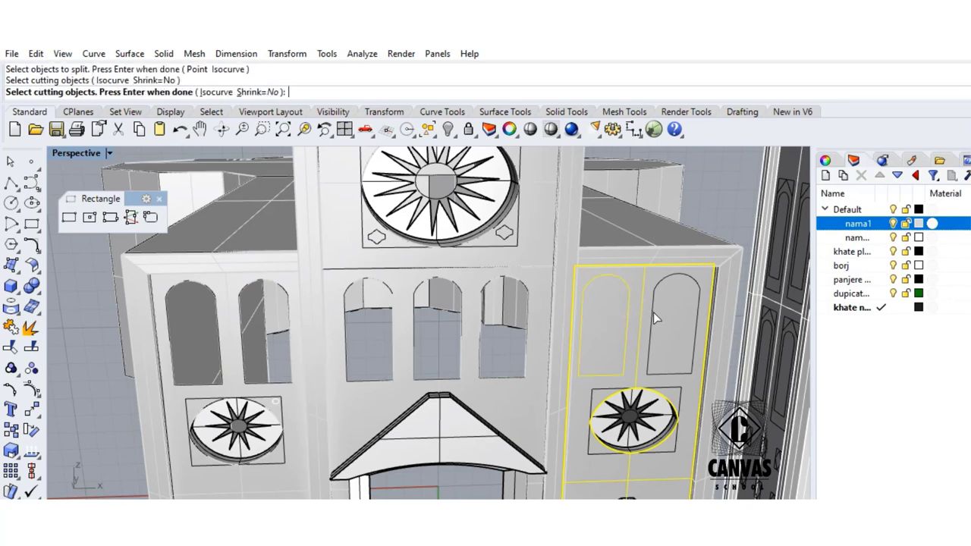
pyautogui.click(653, 314)
pyautogui.press('Return')
# - Delete the split surfaces inside both arched windows of the right facade
pyautogui.click(668, 301)
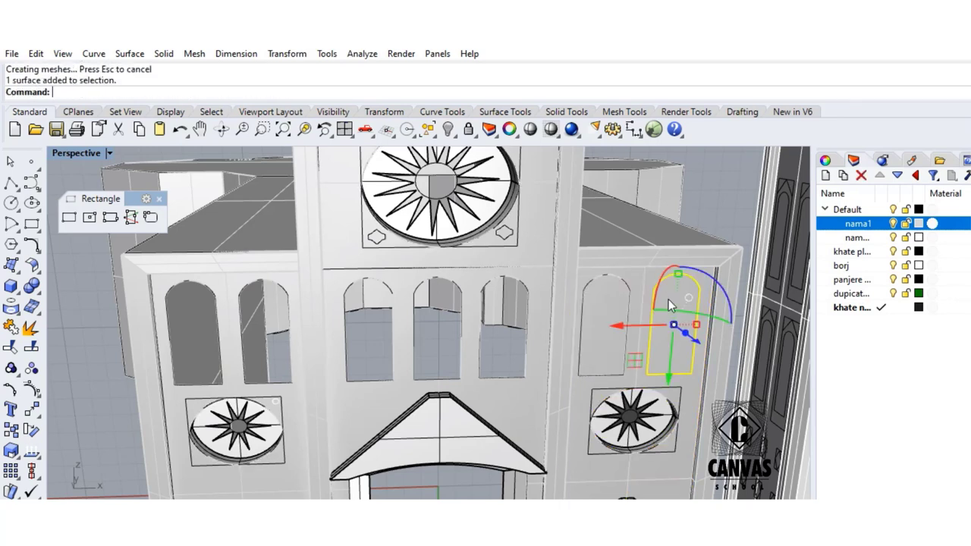
pyautogui.press('Delete')
pyautogui.click(612, 320)
pyautogui.press('Delete')
pyautogui.moveTo(612, 320); pyautogui.dragTo(532, 447, button='right')
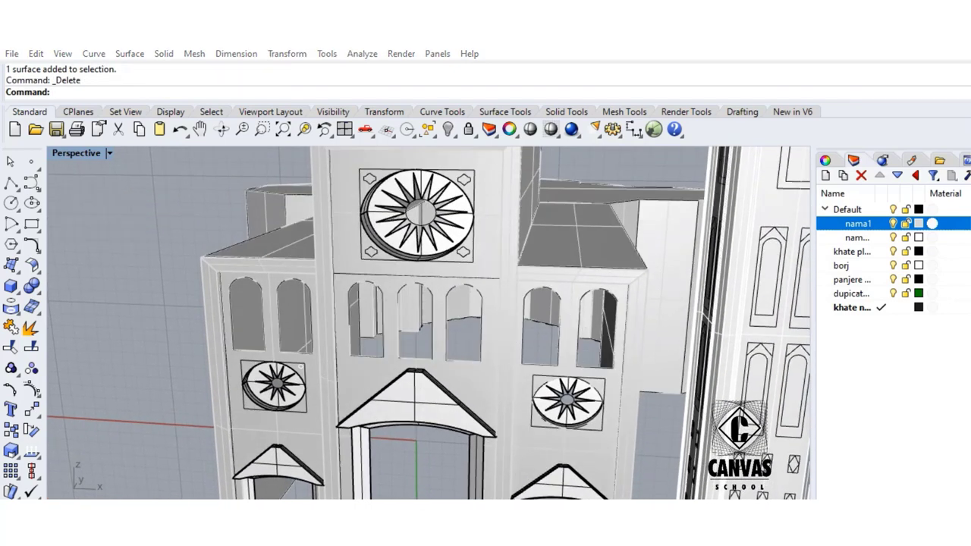
# - Redo the depth extrusion of the central facade's middle arched outline and close it with a planar surface
pyautogui.hotkey('ctrl', 'z')
pyautogui.scroll(5, 467, 370)
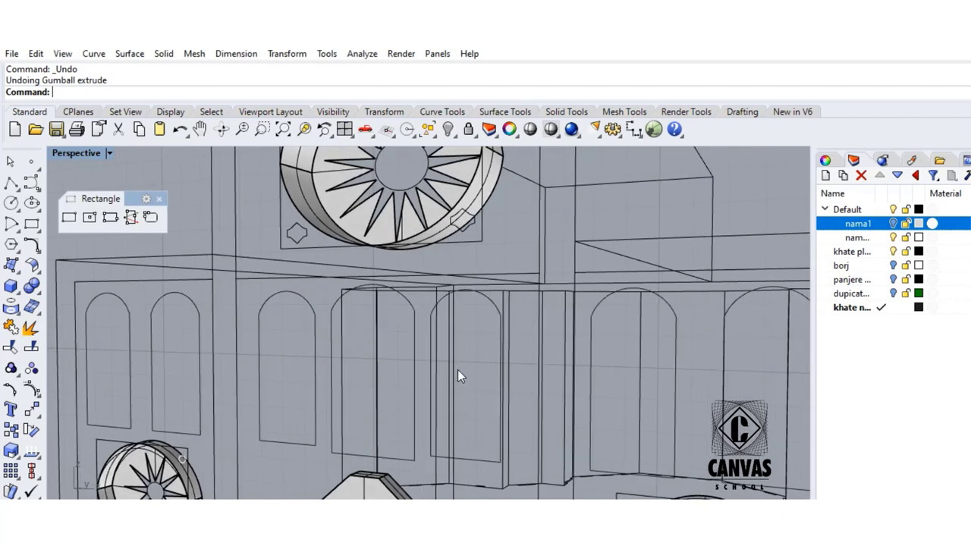
pyautogui.moveTo(457, 370)
pyautogui.mouseDown(button='right')
pyautogui.moveTo(458, 381)
pyautogui.moveTo(446, 376)
pyautogui.mouseUp(button='right')
pyautogui.click(309, 405)
pyautogui.moveTo(330, 423); pyautogui.dragTo(361, 419)
pyautogui.scroll(2, 234, 275)
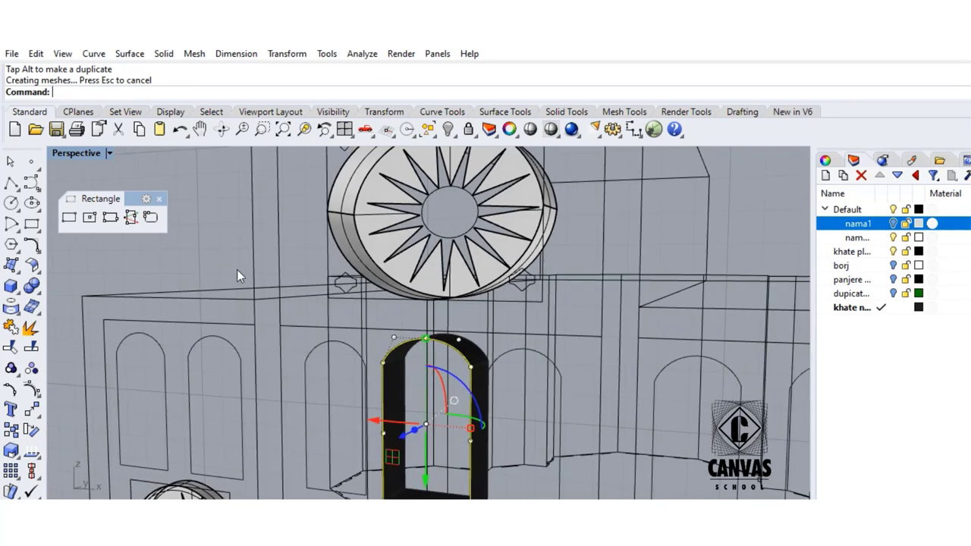
pyautogui.click(17, 271)
pyautogui.click(55, 273)
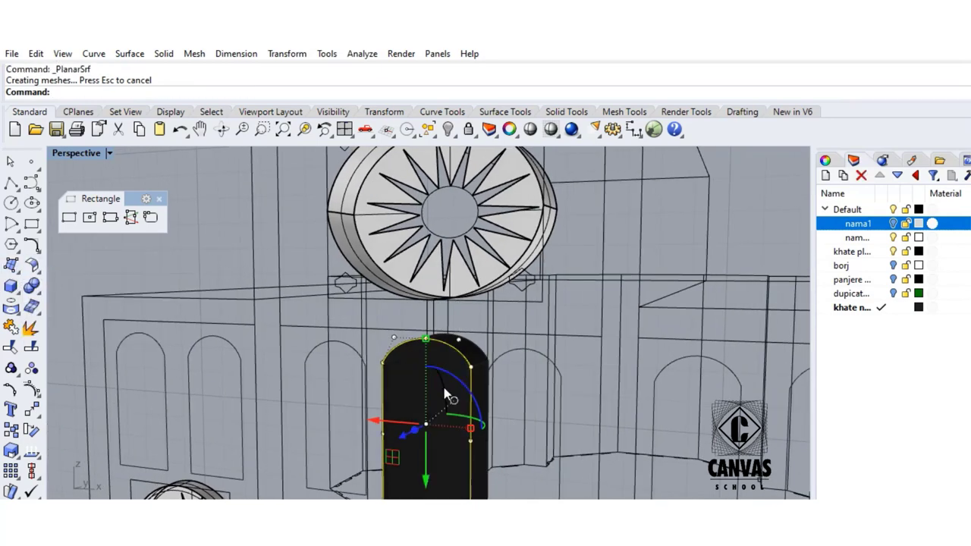
# - Extrude the left facade's outer arched outline inward and close the back of the niche with a planar surface
pyautogui.scroll(-4, 434, 387)
pyautogui.moveTo(433, 387)
pyautogui.mouseDown(button='right')
pyautogui.moveTo(403, 371)
pyautogui.moveTo(433, 377)
pyautogui.mouseUp(button='right')
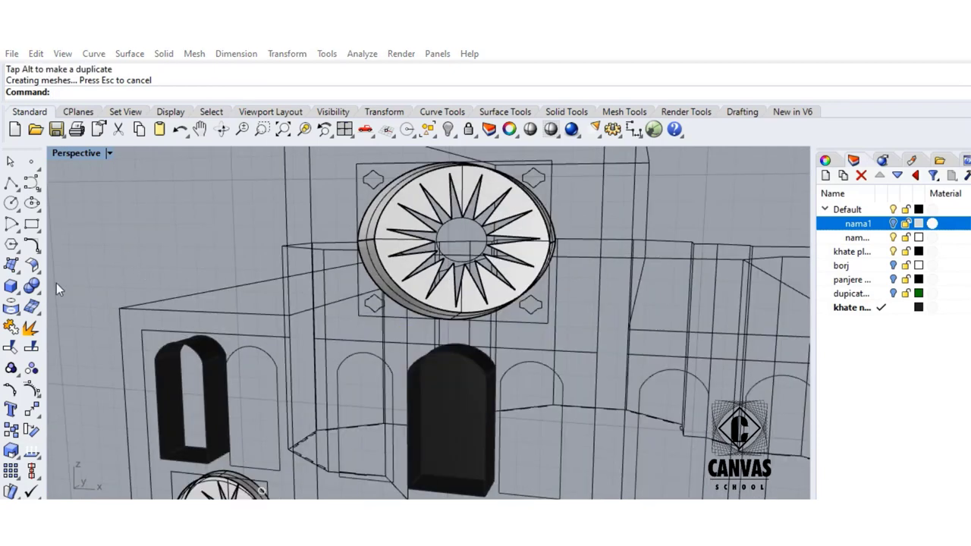
pyautogui.click(16, 272)
pyautogui.click(56, 275)
pyautogui.scroll(7, 179, 365)
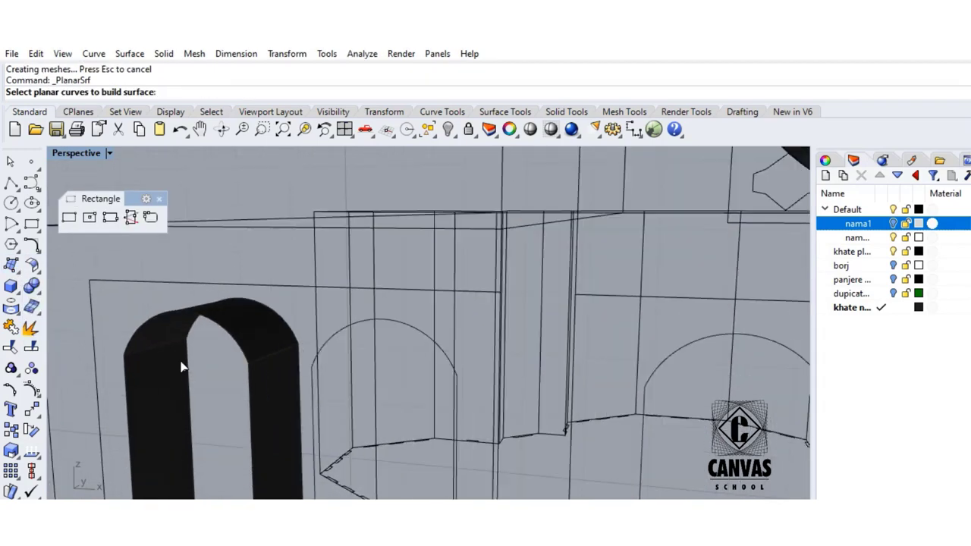
pyautogui.click(190, 329)
pyautogui.moveTo(223, 341); pyautogui.dragTo(269, 346, button='right')
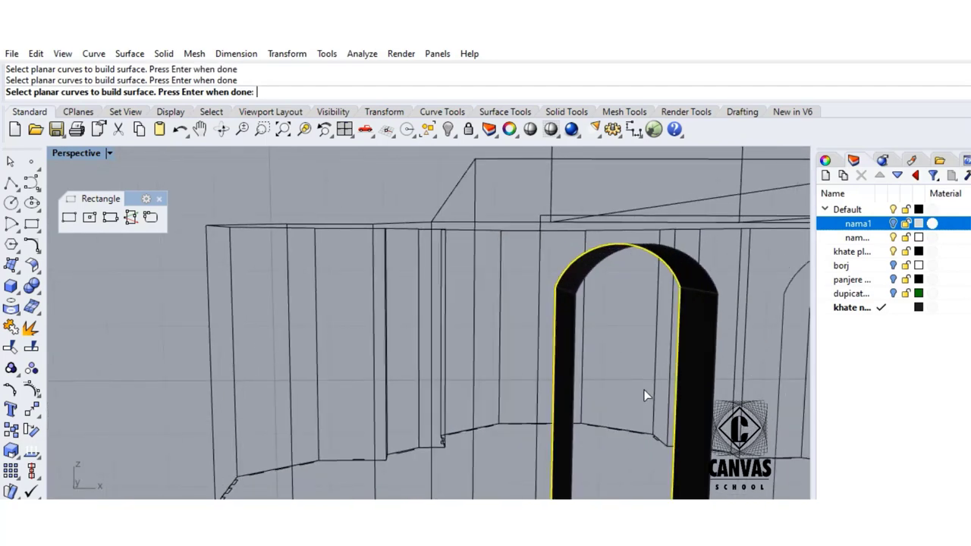
pyautogui.moveTo(646, 394); pyautogui.dragTo(134, 397, button='right')
pyautogui.press('Return')
pyautogui.scroll(-8, 628, 429)
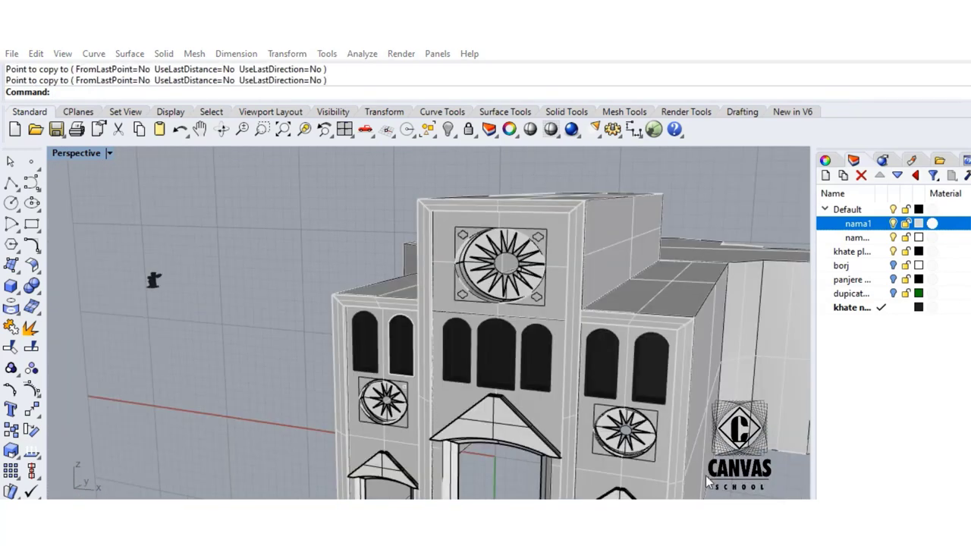
# - Select the extrusions and back surfaces of all seven arched window niches and move them to the layer nama1
pyautogui.moveTo(577, 372)
pyautogui.mouseDown(button='right')
pyautogui.moveTo(624, 372)
pyautogui.moveTo(583, 360)
pyautogui.mouseUp(button='right')
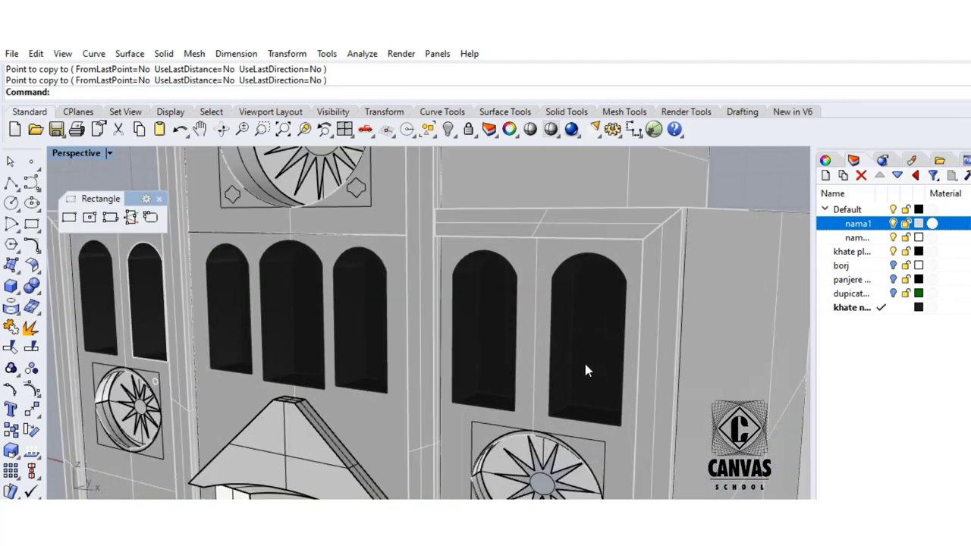
pyautogui.click(584, 359)
pyautogui.click(561, 392)
pyautogui.keyDown('shift'); pyautogui.click(492, 375); pyautogui.keyUp('shift')
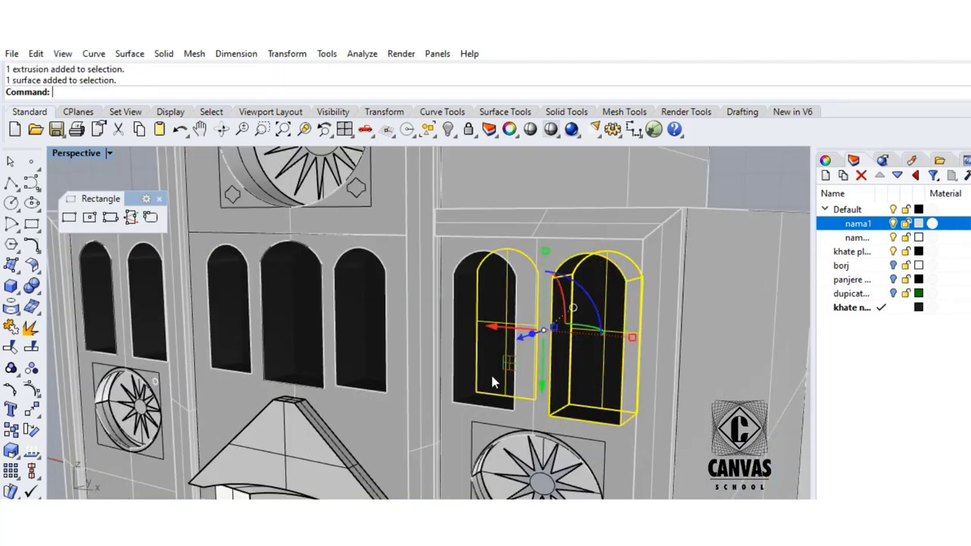
pyautogui.keyDown('shift'); pyautogui.click(466, 376); pyautogui.keyUp('shift')
pyautogui.keyDown('shift'); pyautogui.click(360, 354); pyautogui.keyUp('shift')
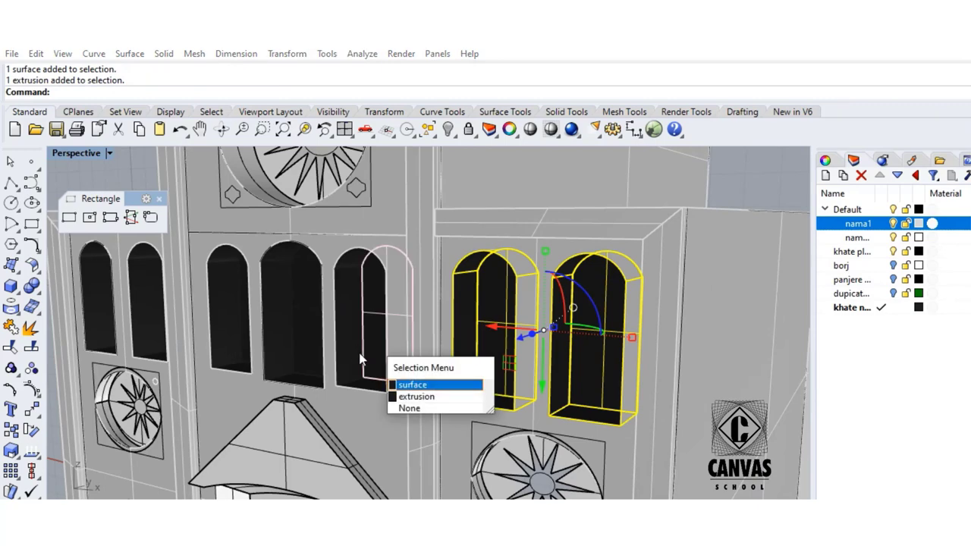
pyautogui.keyDown('shift'); pyautogui.click(377, 354); pyautogui.keyUp('shift')
pyautogui.keyDown('shift'); pyautogui.click(352, 355); pyautogui.keyUp('shift')
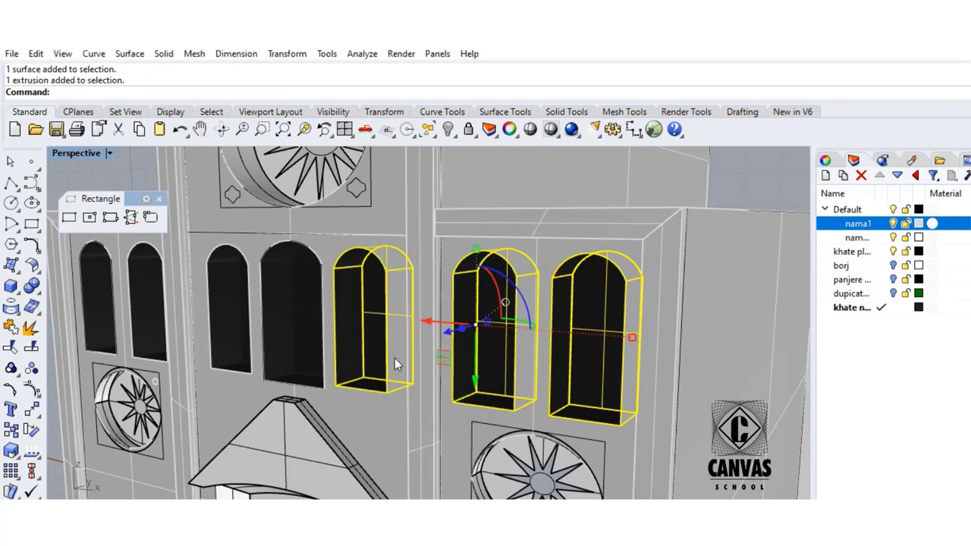
pyautogui.keyDown('shift'); pyautogui.click(310, 347); pyautogui.keyUp('shift')
pyautogui.keyDown('shift'); pyautogui.click(284, 342); pyautogui.keyUp('shift')
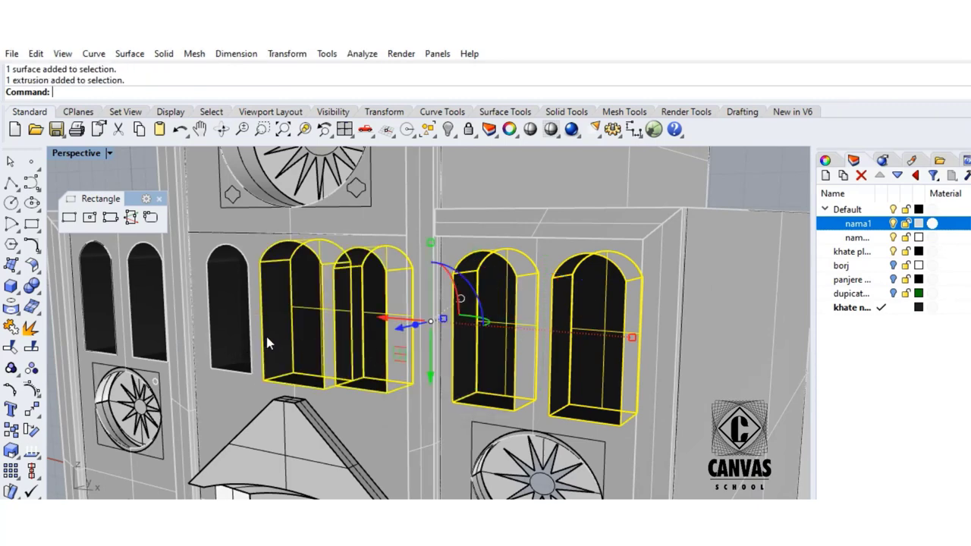
pyautogui.moveTo(267, 343); pyautogui.dragTo(302, 341, button='right')
pyautogui.scroll(3, 420, 353)
pyautogui.keyDown('shift'); pyautogui.click(418, 359); pyautogui.keyUp('shift')
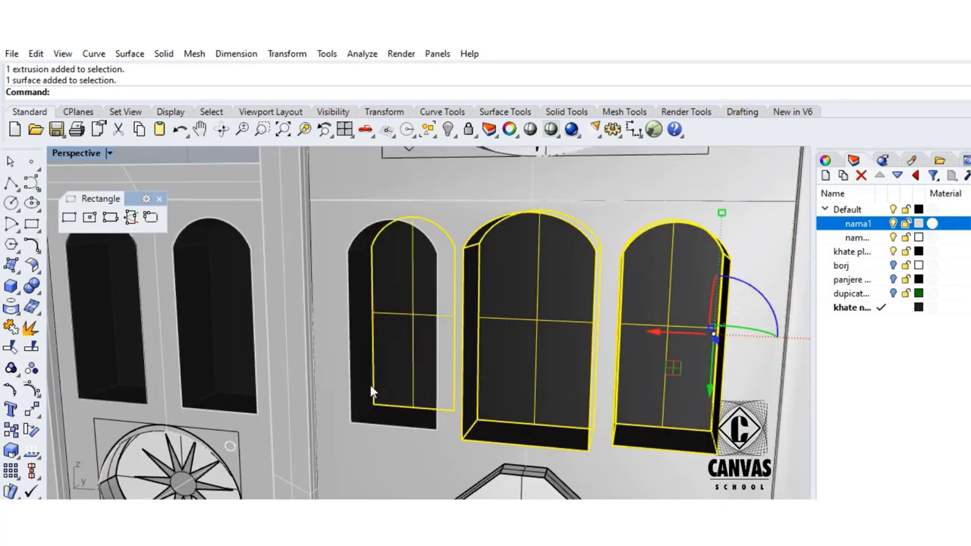
pyautogui.keyDown('shift'); pyautogui.click(371, 390); pyautogui.keyUp('shift')
pyautogui.keyDown('shift'); pyautogui.click(257, 354); pyautogui.keyUp('shift')
pyautogui.keyDown('shift'); pyautogui.click(199, 360); pyautogui.keyUp('shift')
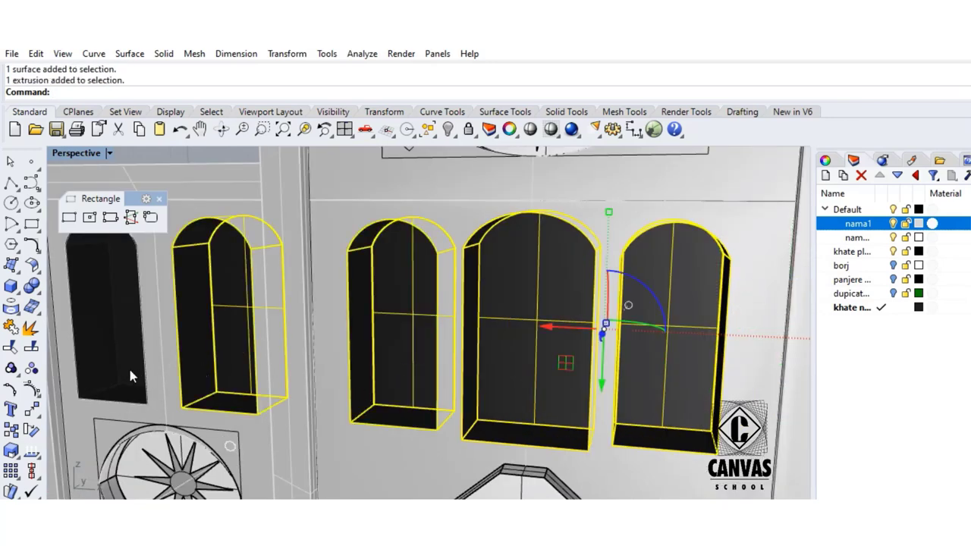
pyautogui.keyDown('shift'); pyautogui.click(104, 368); pyautogui.keyUp('shift')
pyautogui.keyDown('shift'); pyautogui.click(110, 362); pyautogui.keyUp('shift')
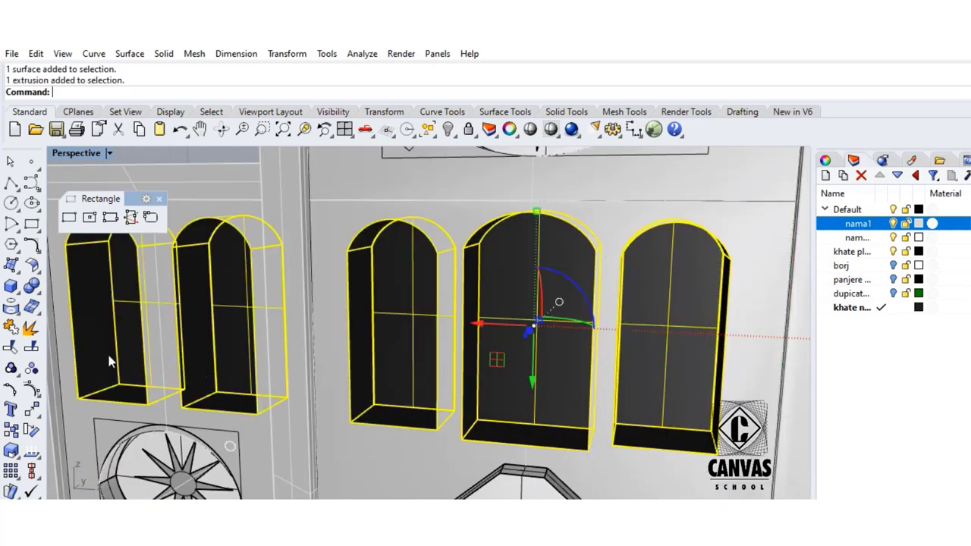
pyautogui.rightClick(862, 229)
pyautogui.click(899, 477)
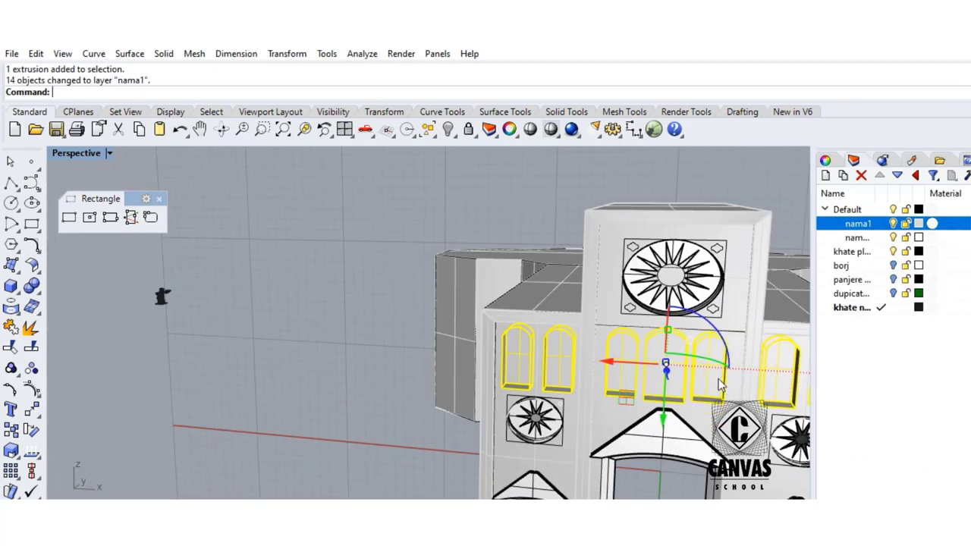
pyautogui.press('Escape')
# - Copy the angel statue from its front base corner about 3.75 m into the left facade's inner niche and about 9.34 m into the central facade's left niche
pyautogui.moveTo(563, 206); pyautogui.dragTo(616, 184, button='right')
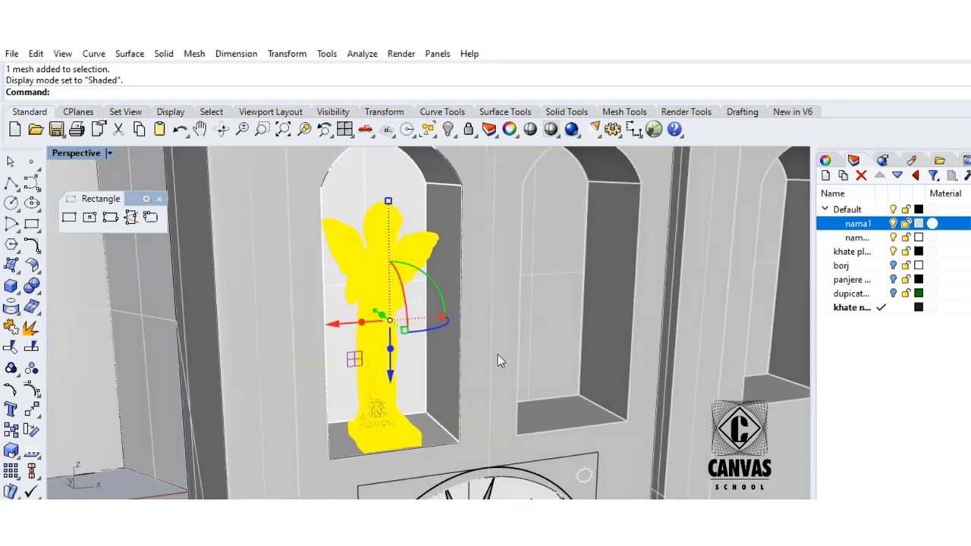
pyautogui.write('Copy')
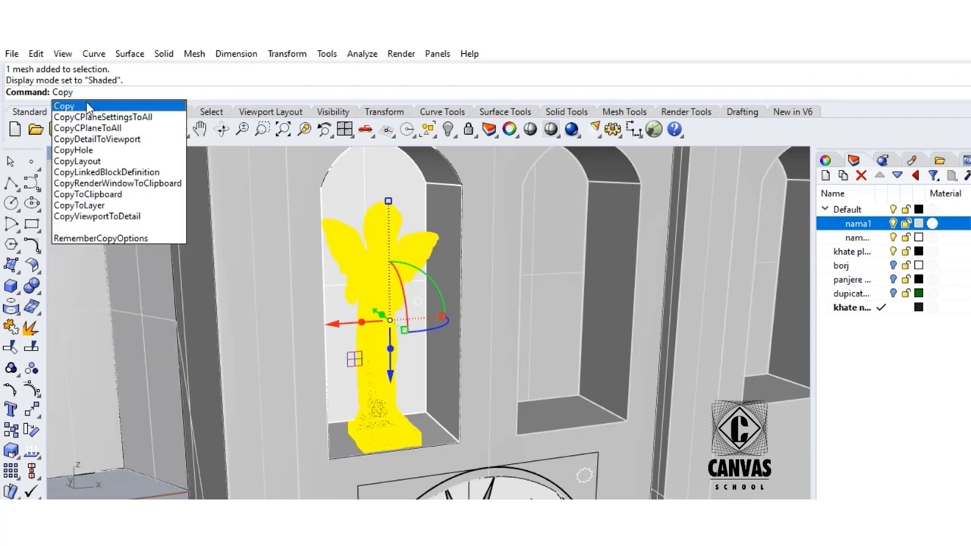
pyautogui.press('Return')
pyautogui.scroll(5, 417, 437)
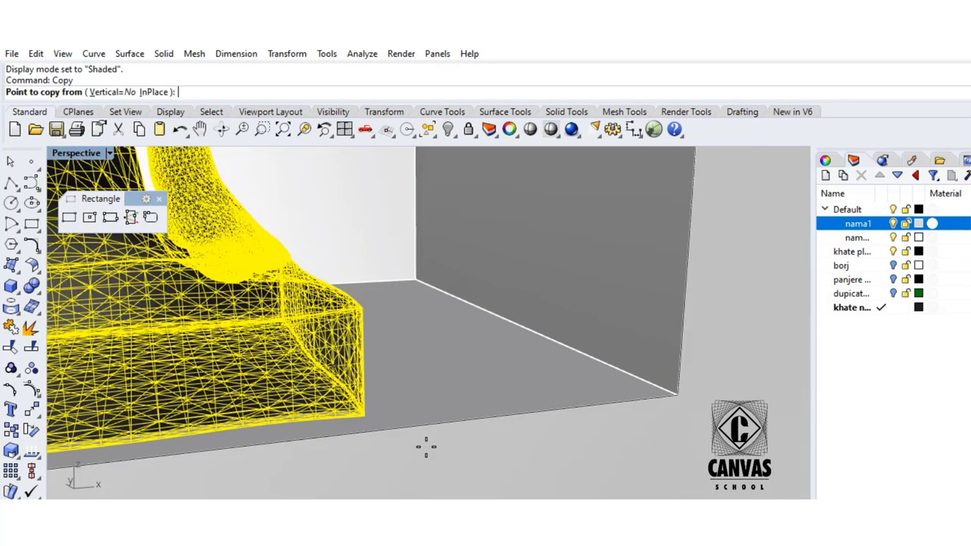
pyautogui.click(366, 416)
pyautogui.scroll(-6, 414, 412)
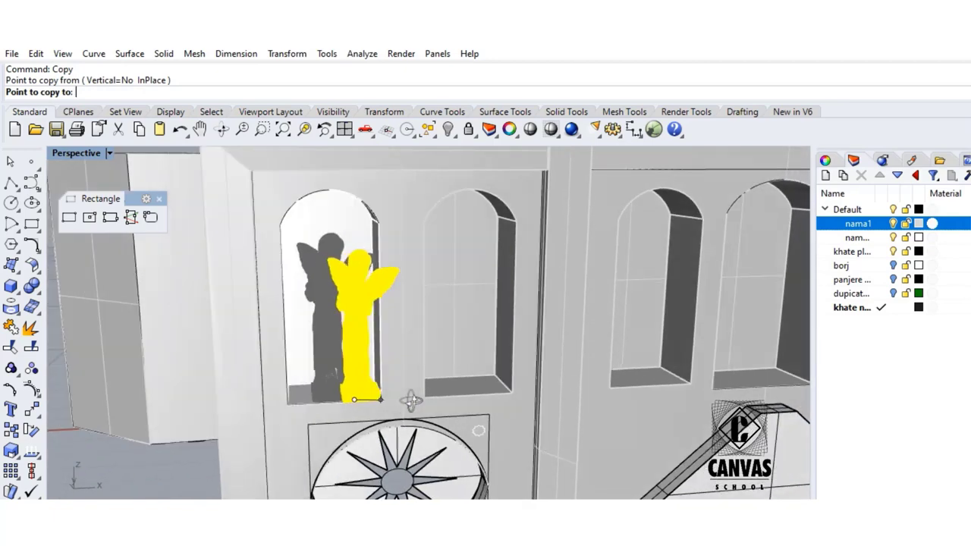
pyautogui.moveTo(411, 400); pyautogui.dragTo(396, 398, button='right')
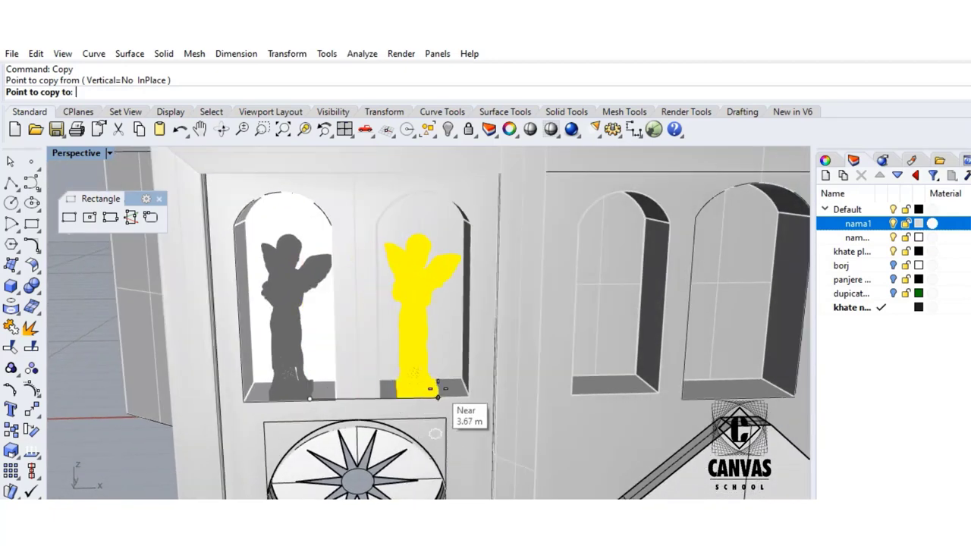
pyautogui.click(440, 398)
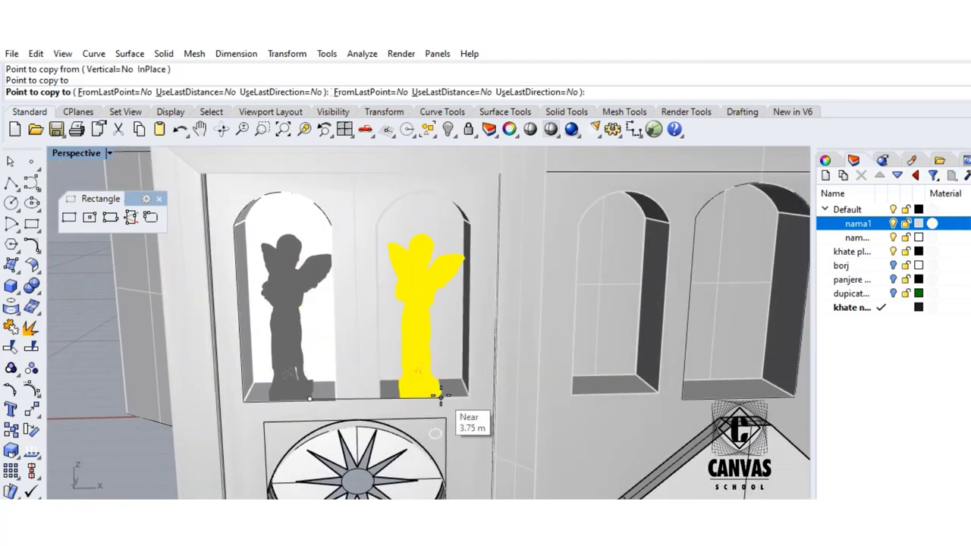
pyautogui.click(631, 395)
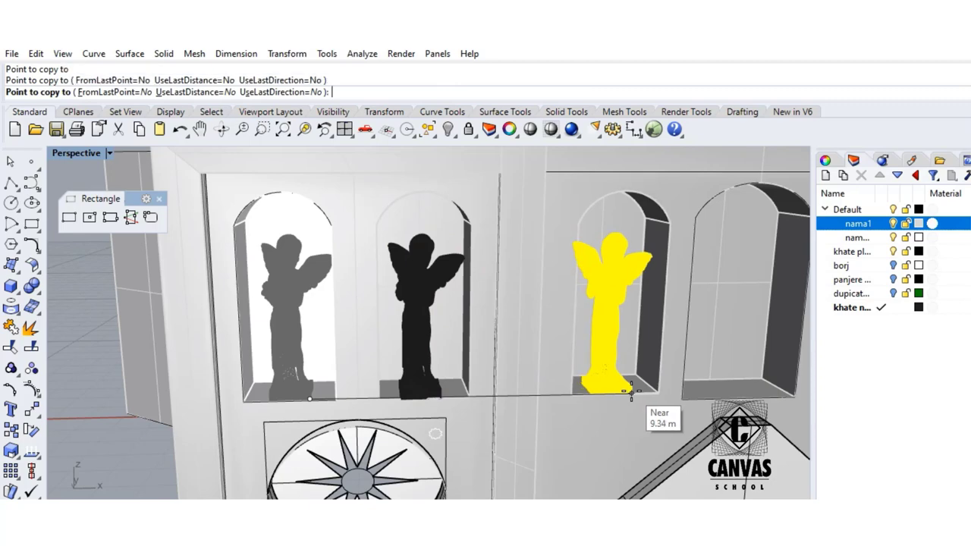
# - Place a copy of the angel statue in the central facade's right niche
pyautogui.scroll(-6, 632, 395)
pyautogui.moveTo(632, 395); pyautogui.dragTo(599, 390, button='right')
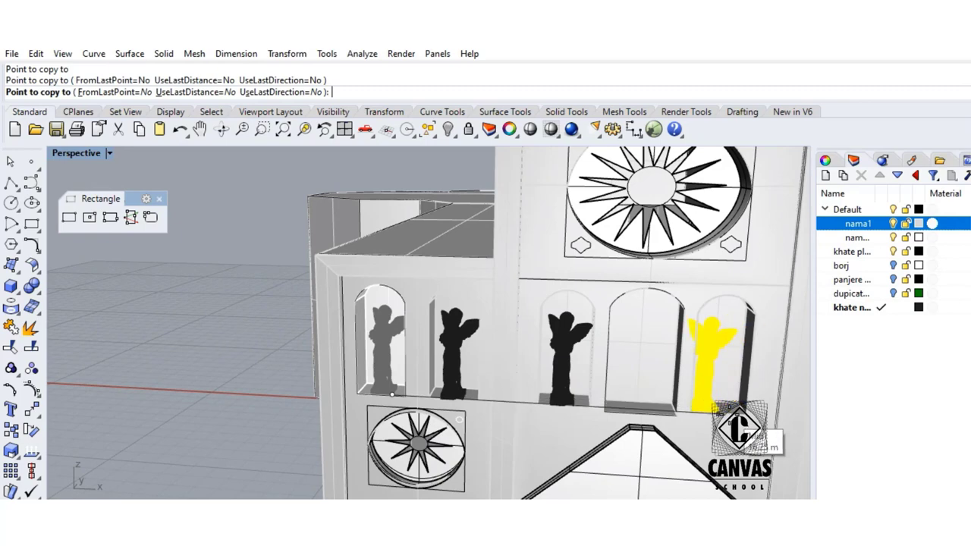
pyautogui.scroll(5, 751, 439)
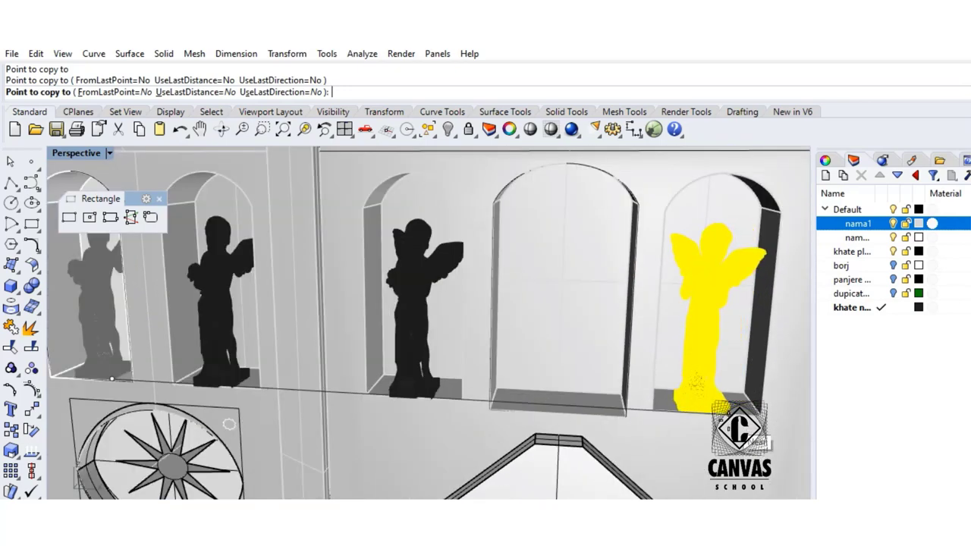
pyautogui.scroll(-8, 687, 406)
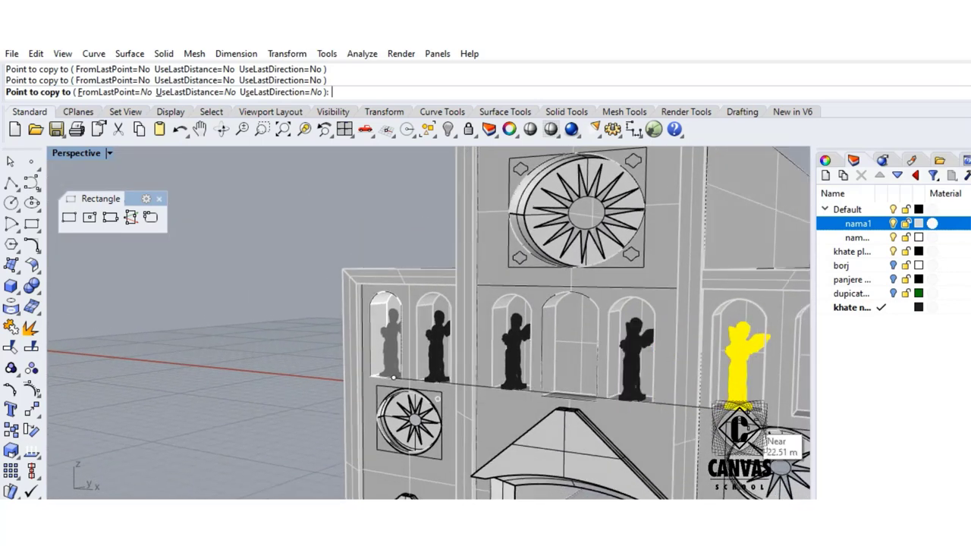
# - Copy the angel statue about 22.50 m and 26.21 m into the right facade's two niches and finish copying
pyautogui.moveTo(749, 414)
pyautogui.mouseDown(button='right')
pyautogui.moveTo(745, 422)
pyautogui.moveTo(777, 417)
pyautogui.moveTo(730, 416)
pyautogui.mouseUp(button='right')
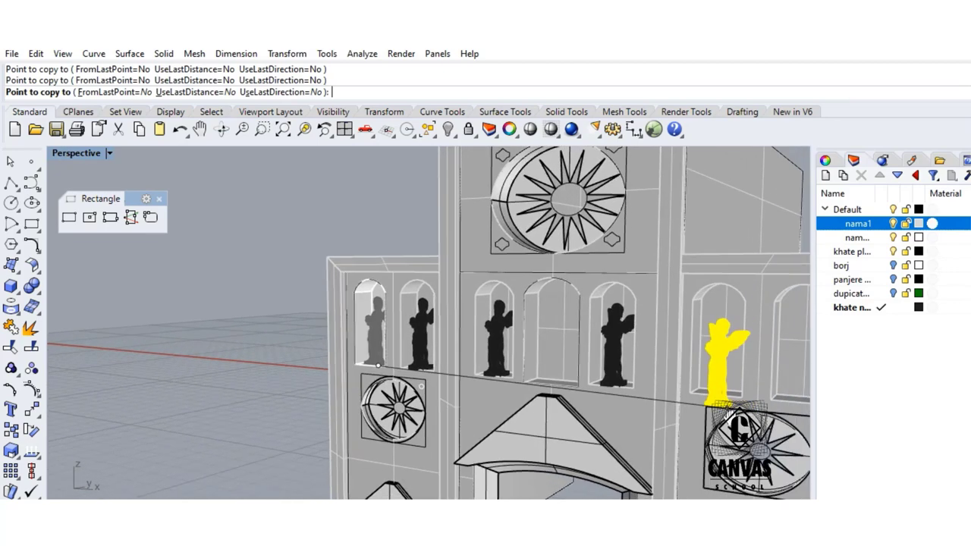
pyautogui.scroll(8, 718, 406)
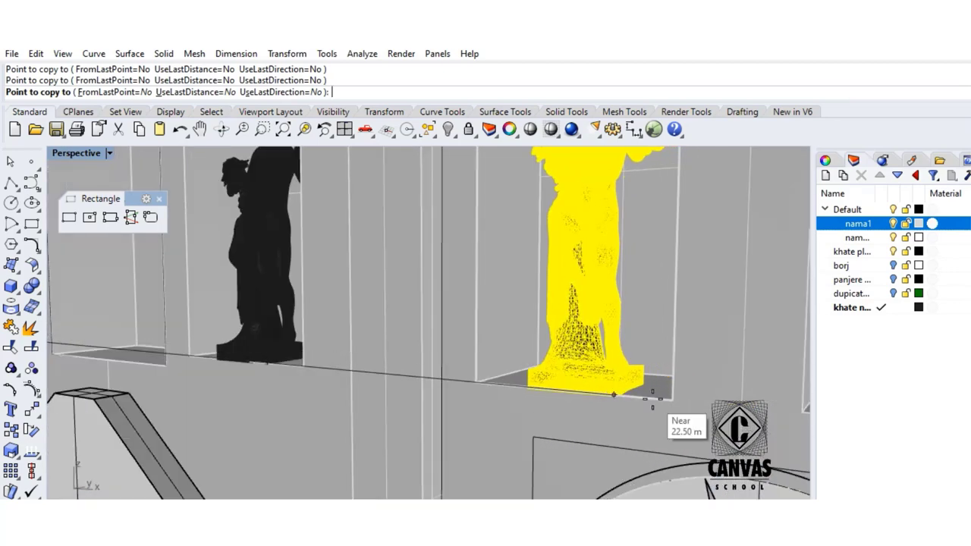
pyautogui.click(653, 399)
pyautogui.moveTo(654, 397)
pyautogui.mouseDown(button='right')
pyautogui.moveTo(615, 386)
pyautogui.moveTo(649, 399)
pyautogui.mouseUp(button='right')
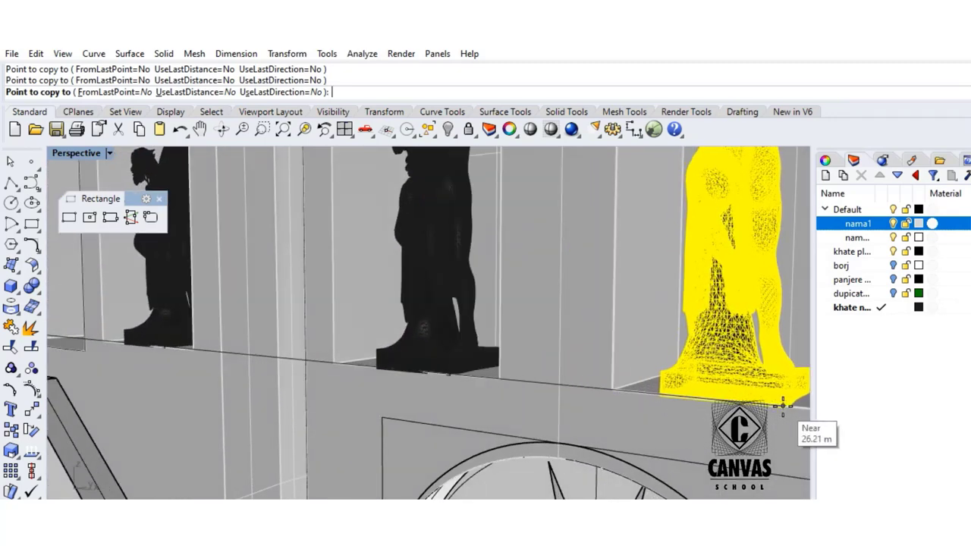
pyautogui.click(783, 406)
pyautogui.rightClick(784, 407)
pyautogui.scroll(-12, 774, 411)
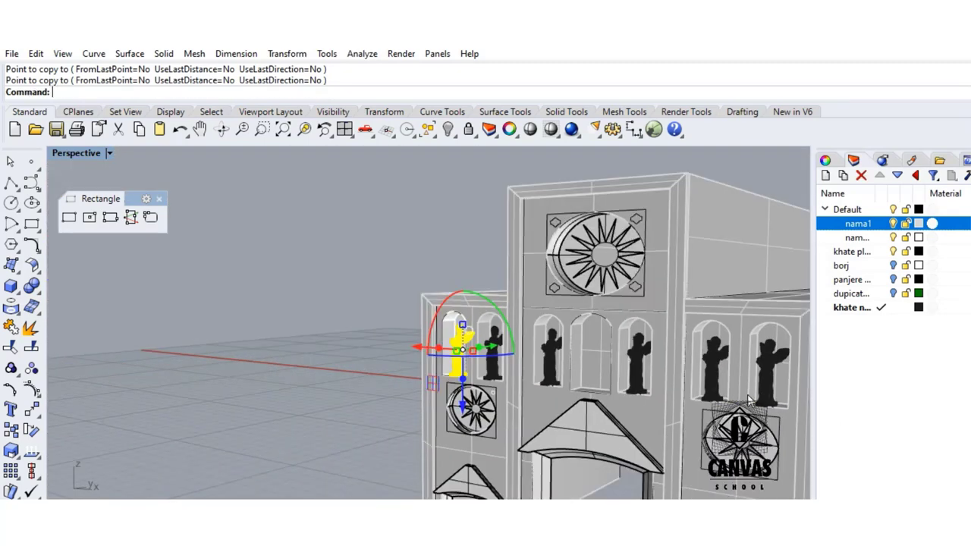
pyautogui.click(390, 219)
pyautogui.moveTo(437, 229); pyautogui.dragTo(489, 234, button='right')
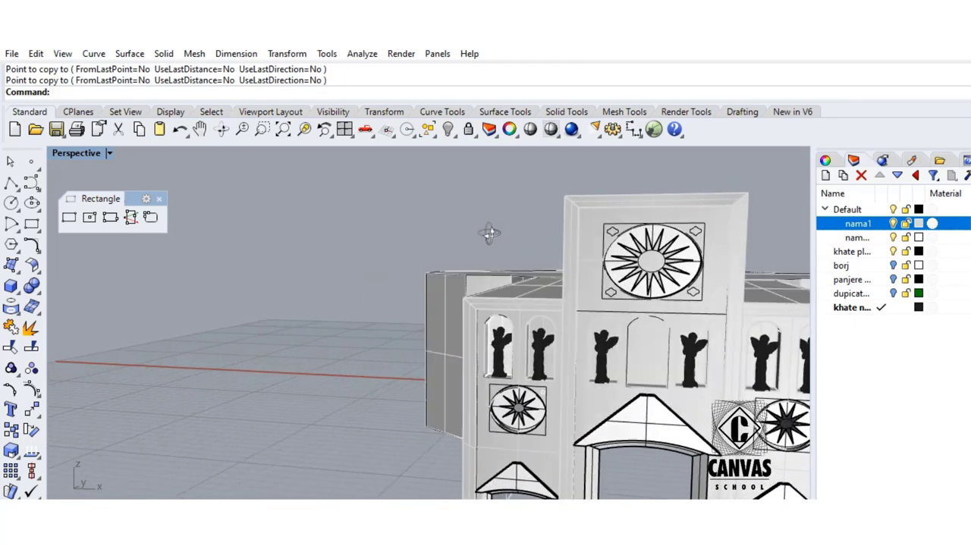
pyautogui.scroll(-2, 676, 334)
pyautogui.moveTo(745, 271); pyautogui.dragTo(739, 263, button='right')
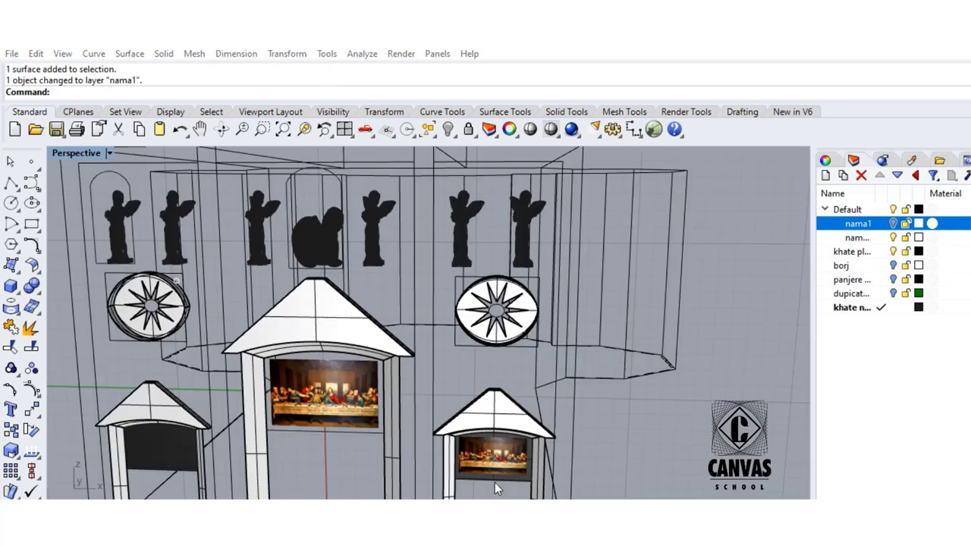
# - Copy the Last Supper picture from its lower-left corner in the right portal about 22.63 m to the left portal
pyautogui.scroll(2, 660, 405)
pyautogui.click(605, 415)
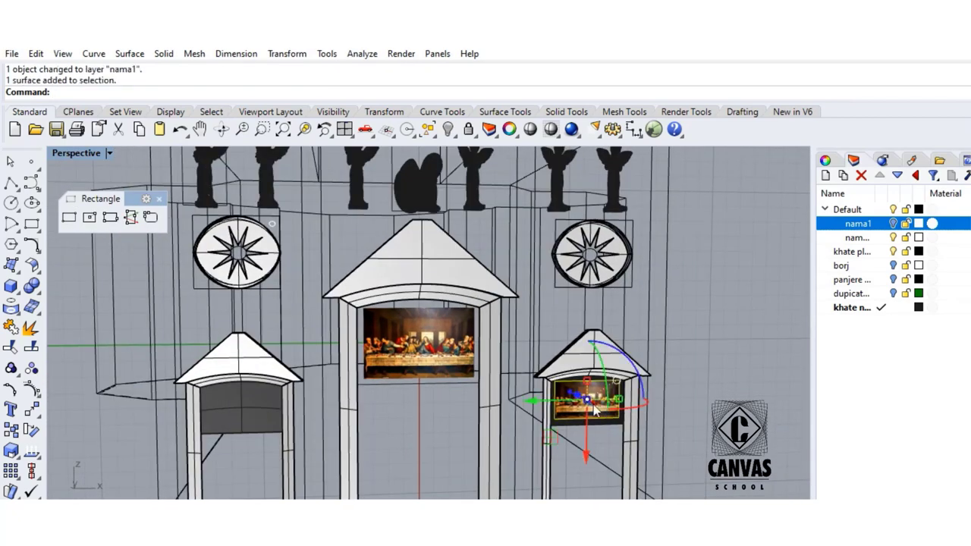
pyautogui.write('Copy')
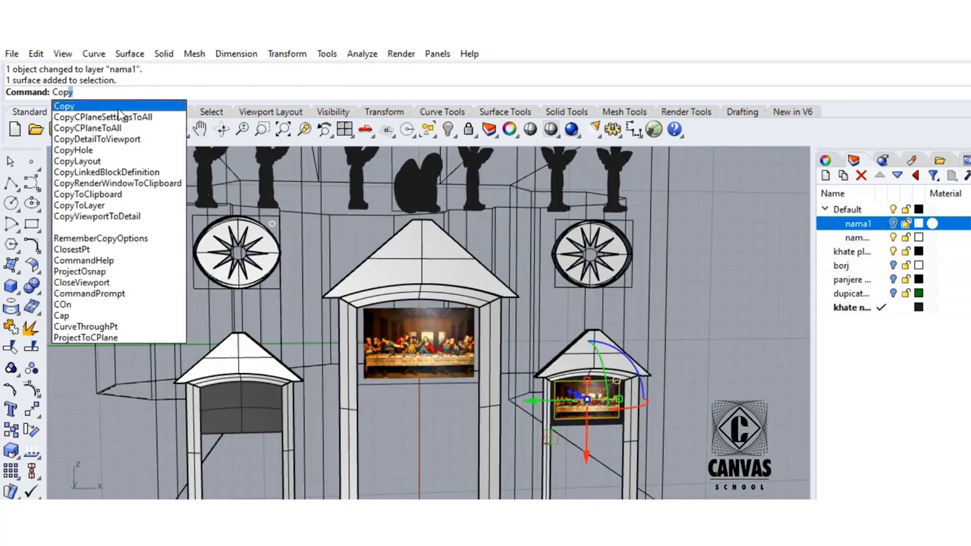
pyautogui.scroll(5, 552, 429)
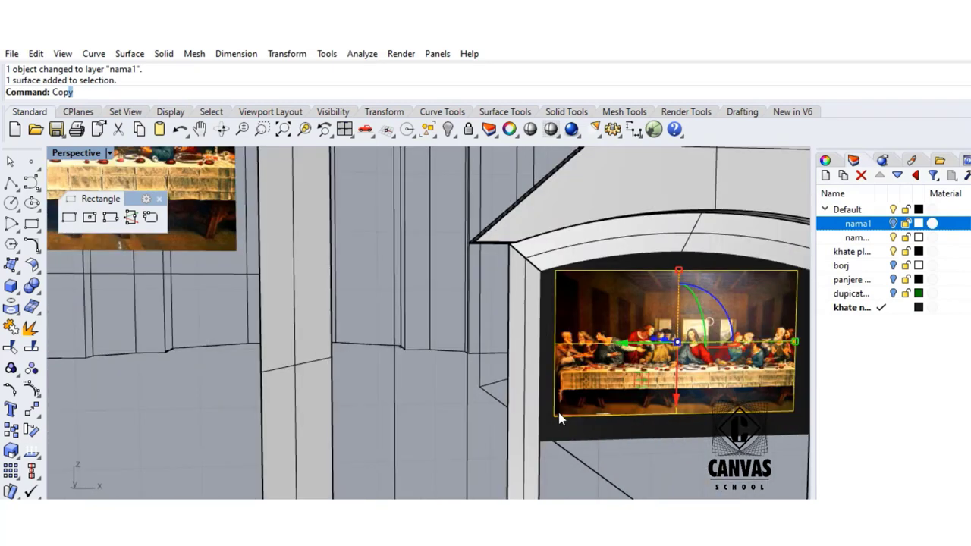
pyautogui.press('Return')
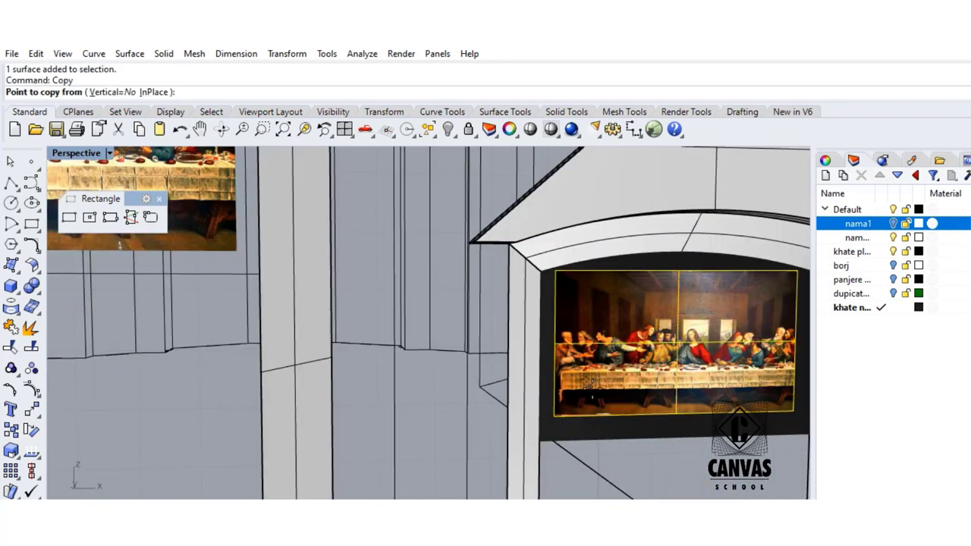
pyautogui.click(554, 416)
pyautogui.scroll(-4, 382, 430)
pyautogui.moveTo(382, 429); pyautogui.dragTo(430, 412, button='right')
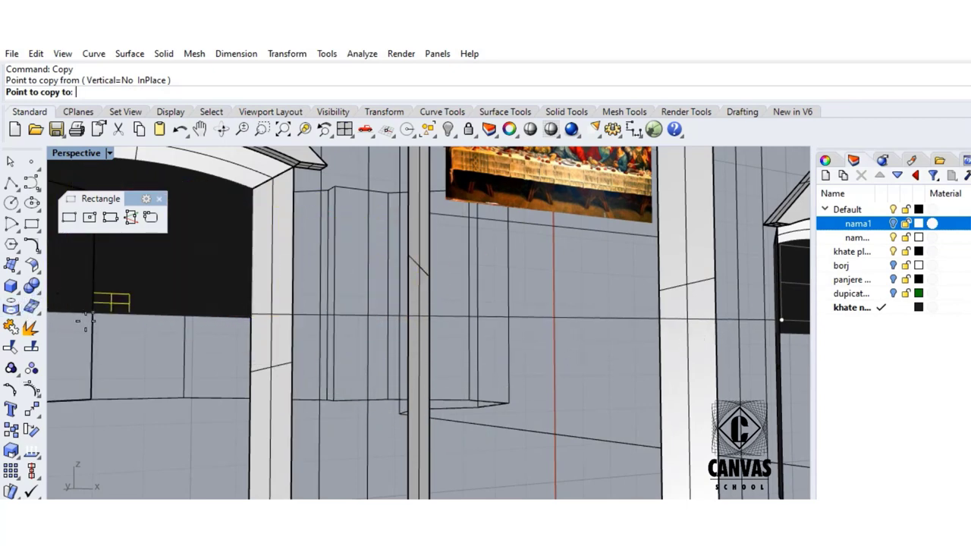
pyautogui.moveTo(84, 323); pyautogui.dragTo(93, 321, button='right')
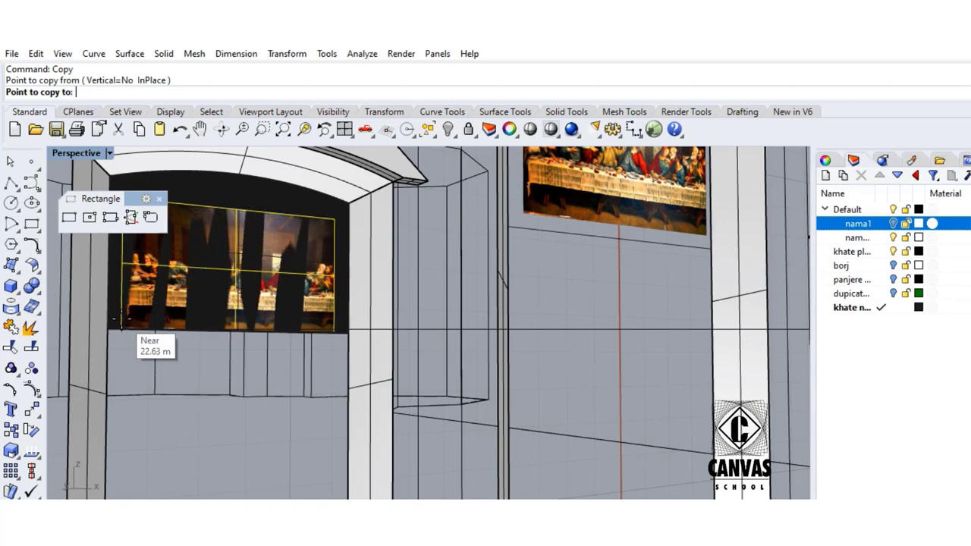
pyautogui.click(120, 322)
pyautogui.press('Return')
# - Move the left portal's Last Supper picture slightly in front of the dark back surface and a little upward
pyautogui.click(176, 297)
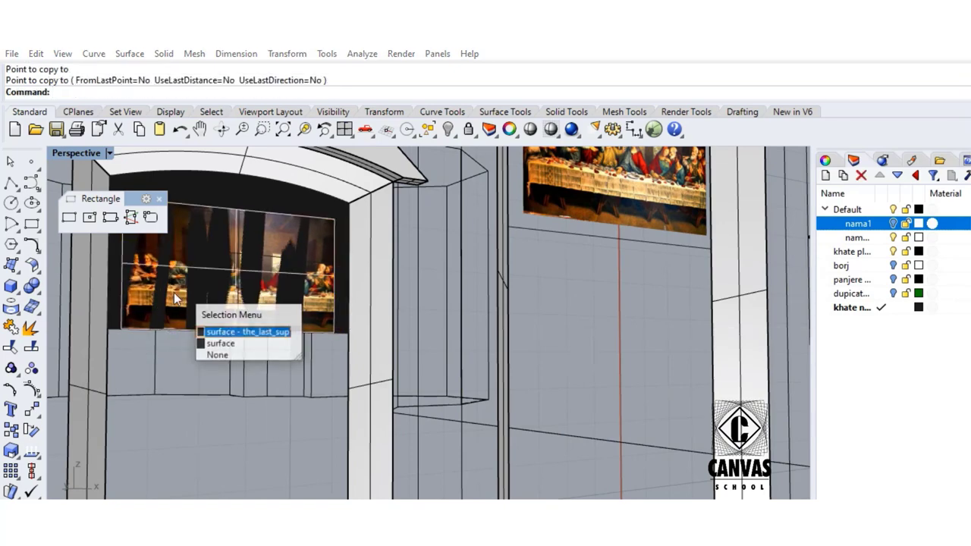
pyautogui.click(228, 330)
pyautogui.moveTo(286, 438); pyautogui.dragTo(296, 438, button='right')
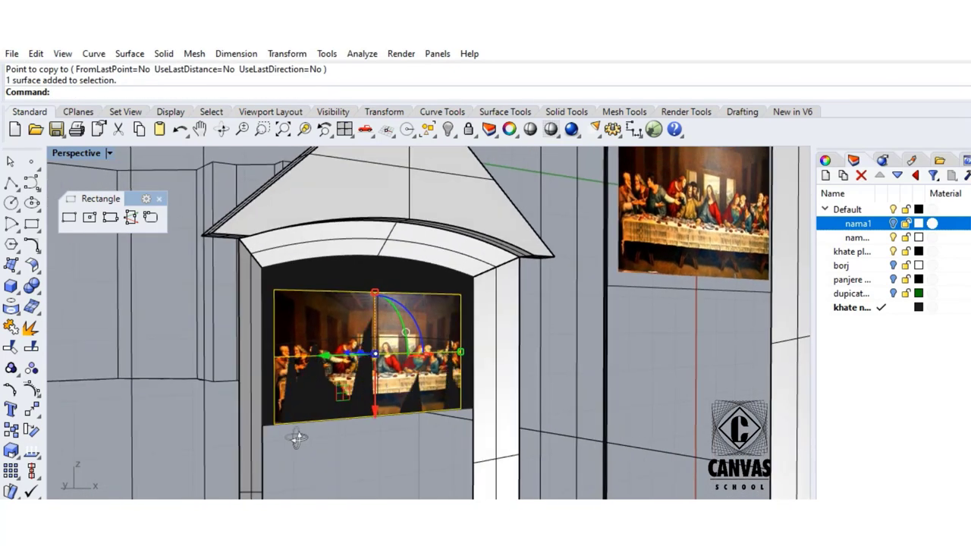
pyautogui.moveTo(346, 349); pyautogui.dragTo(349, 357)
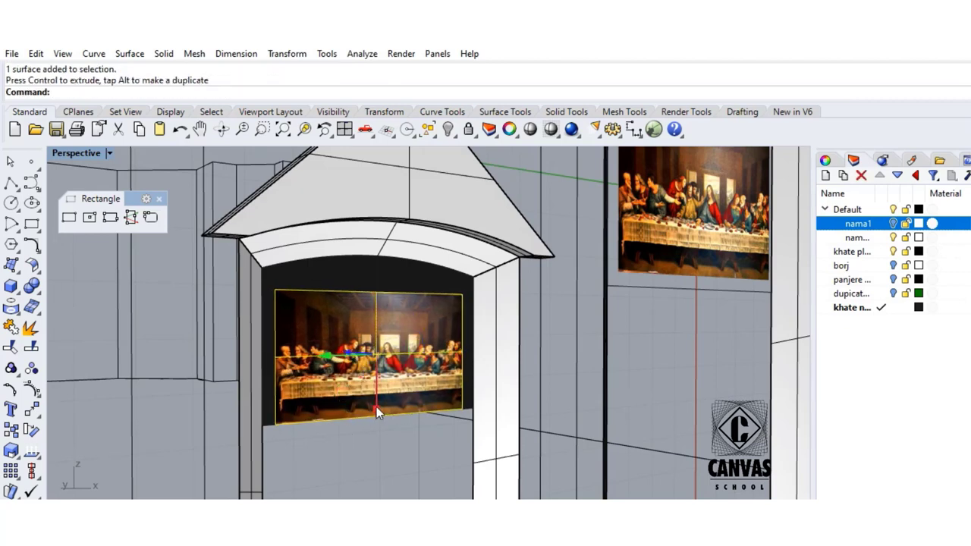
pyautogui.moveTo(377, 407)
pyautogui.mouseDown()
pyautogui.moveTo(380, 349)
pyautogui.moveTo(378, 406)
pyautogui.mouseUp()
pyautogui.press('Escape')
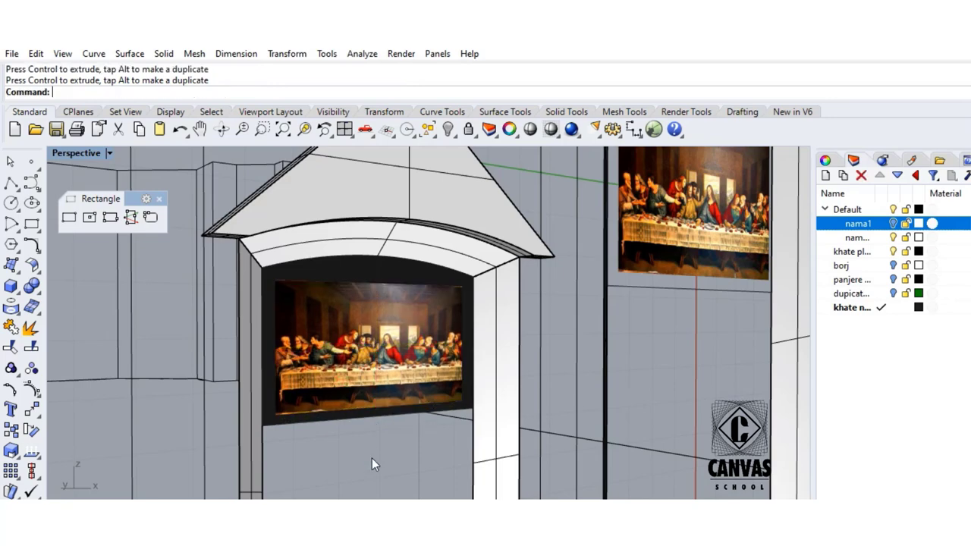
# - Move the dark surface behind the left portal's picture to the layer nama1
pyautogui.scroll(8, 459, 397)
pyautogui.click(479, 403)
pyautogui.rightClick(482, 404)
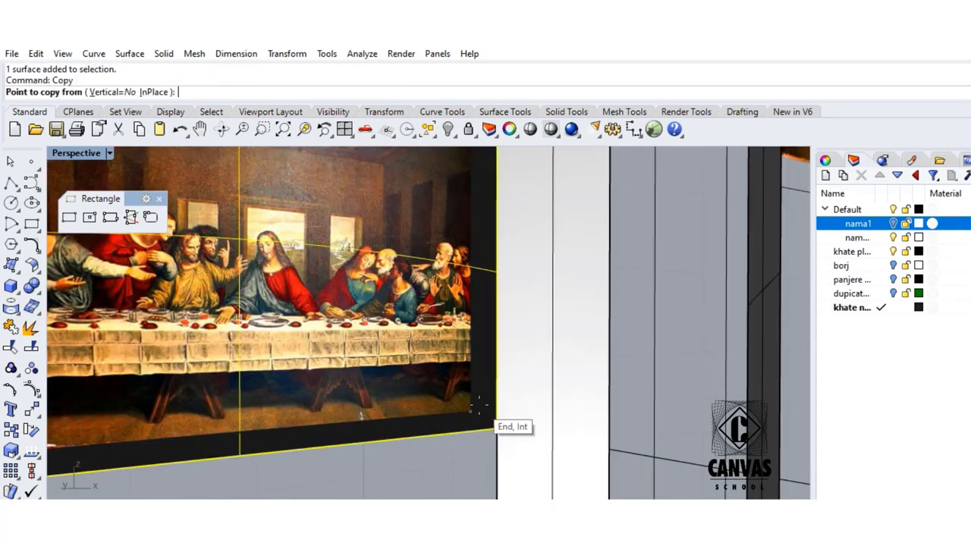
pyautogui.press('Escape')
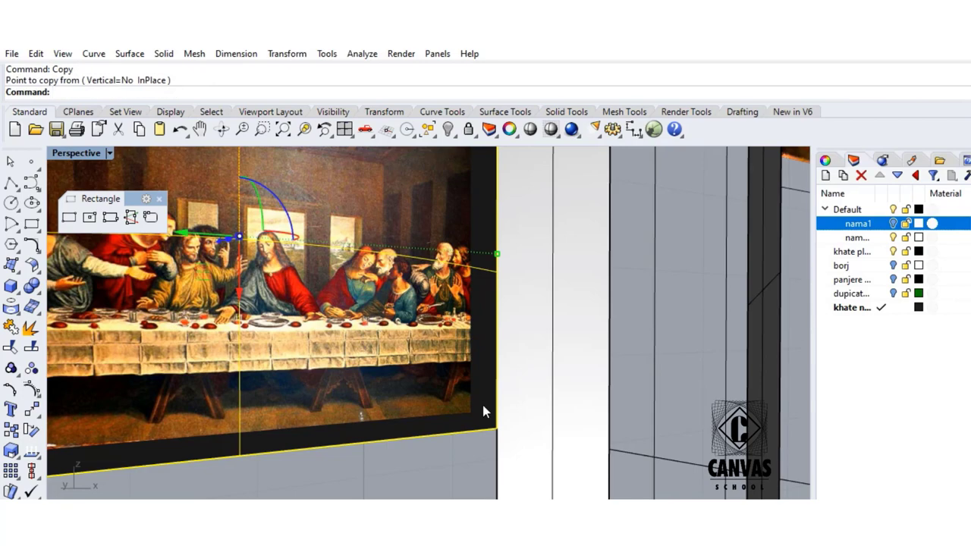
pyautogui.press('Return')
pyautogui.press('Escape')
pyautogui.rightClick(893, 224)
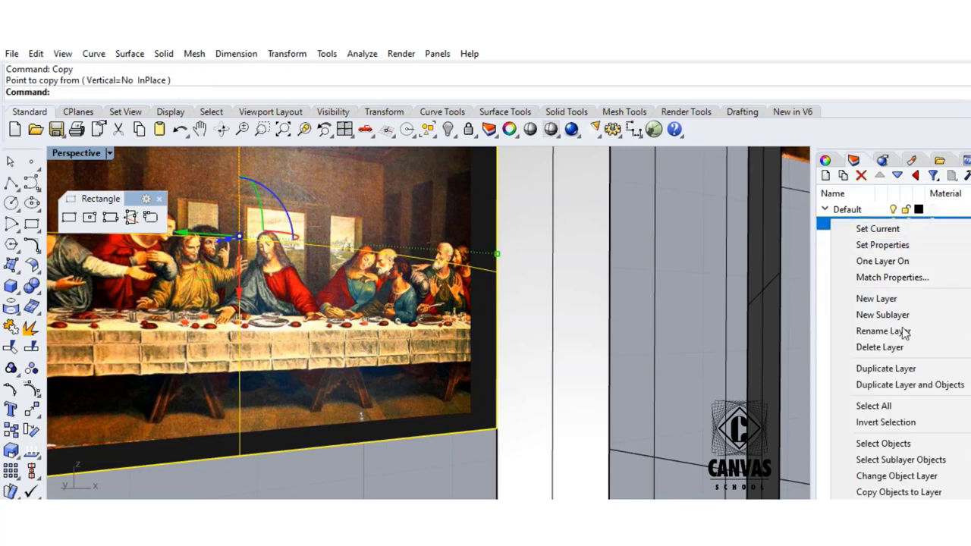
pyautogui.click(911, 476)
pyautogui.moveTo(706, 389); pyautogui.dragTo(627, 402, button='right')
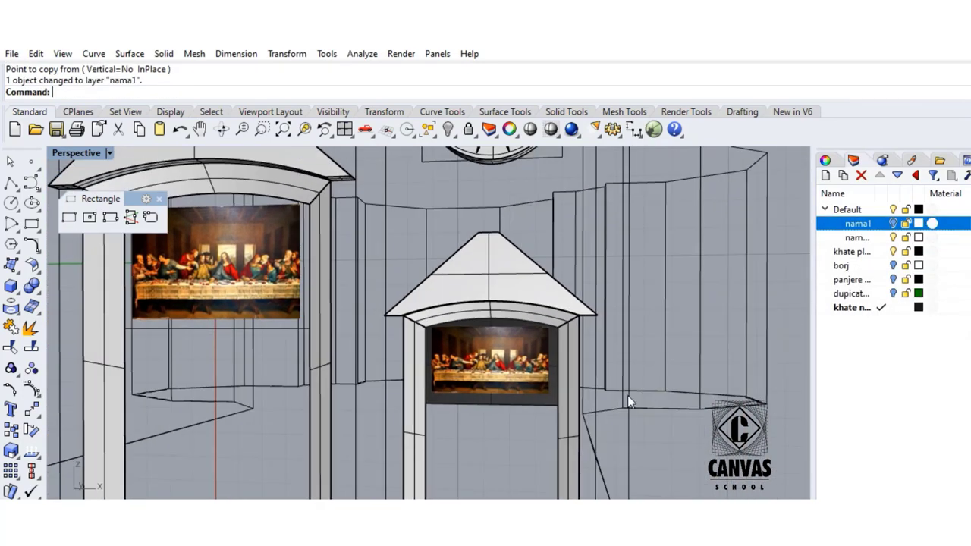
# - Move the dark surface behind the right portal's picture to the layer nama1
pyautogui.click(542, 397)
pyautogui.scroll(5, 553, 394)
pyautogui.click(551, 401)
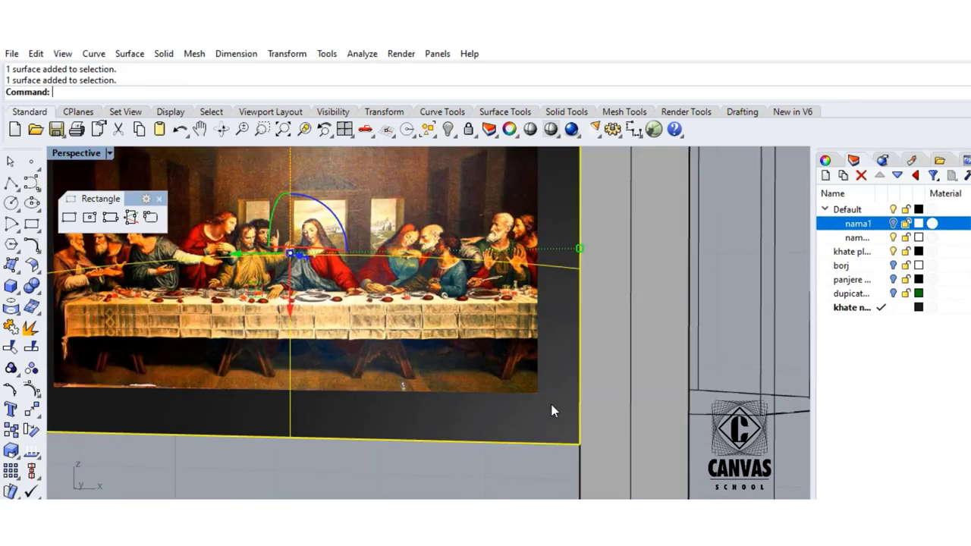
pyautogui.rightClick(855, 232)
pyautogui.click(900, 481)
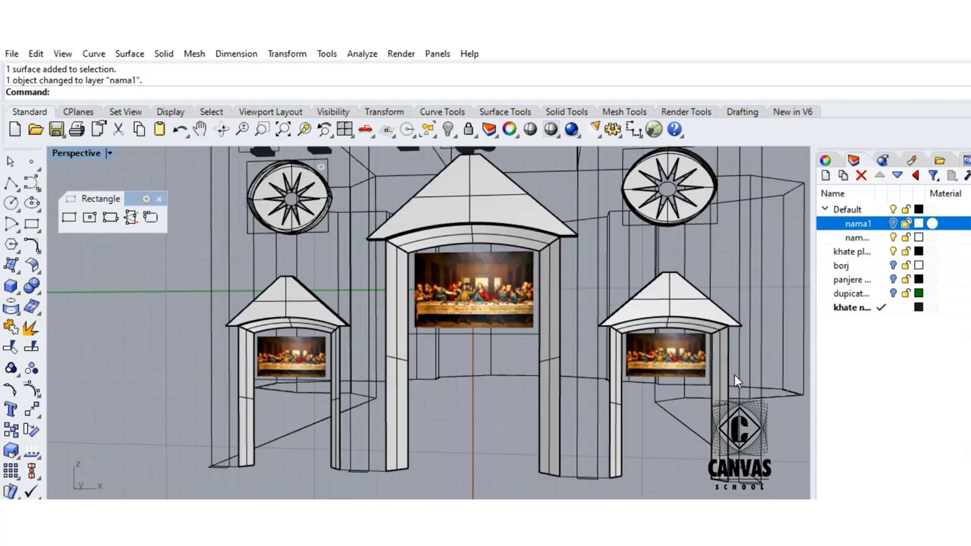
# - Show the nama1 layer again, switch the Perspective view to Rendered display, and inspect the finished facade
pyautogui.click(893, 224)
pyautogui.scroll(-3, 517, 391)
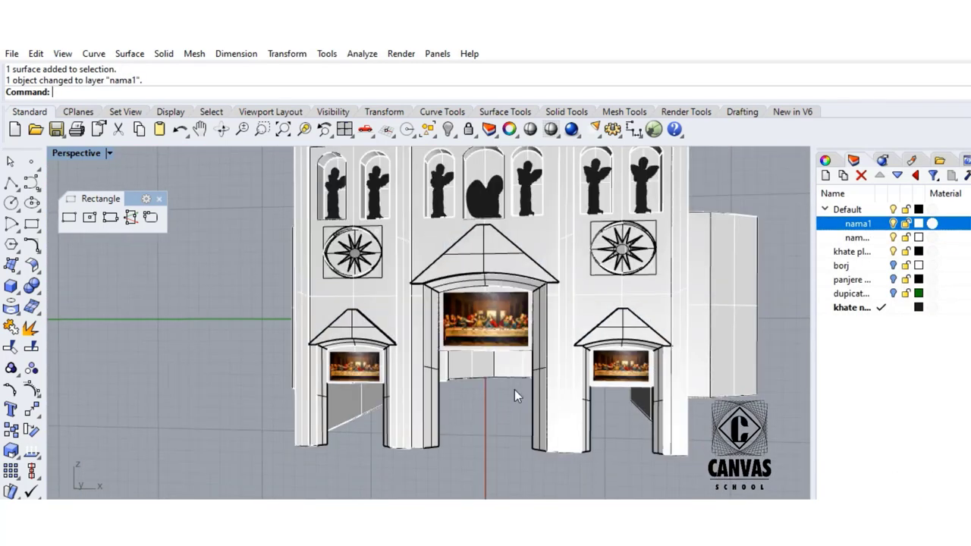
pyautogui.moveTo(514, 390); pyautogui.dragTo(516, 417, button='right')
pyautogui.scroll(-3, 515, 416)
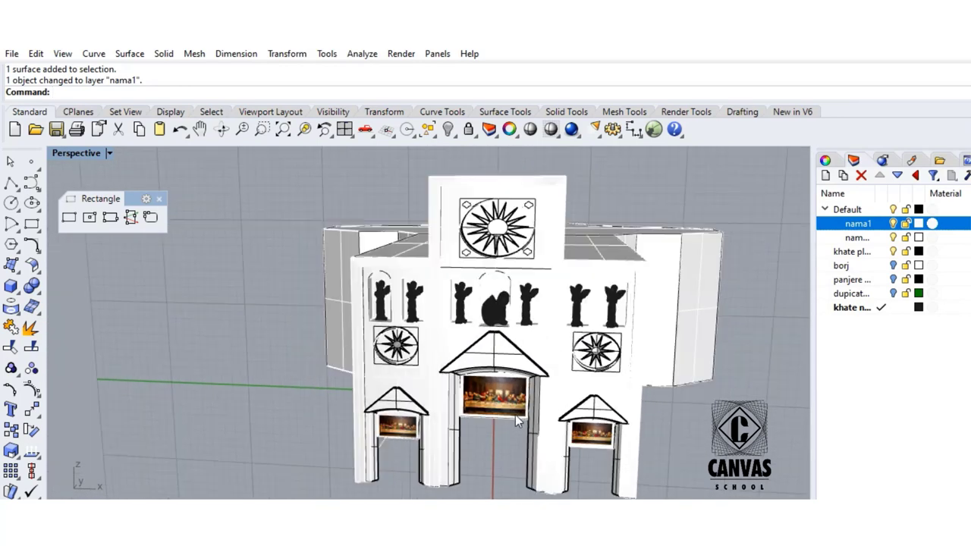
pyautogui.click(109, 153)
pyautogui.click(216, 128)
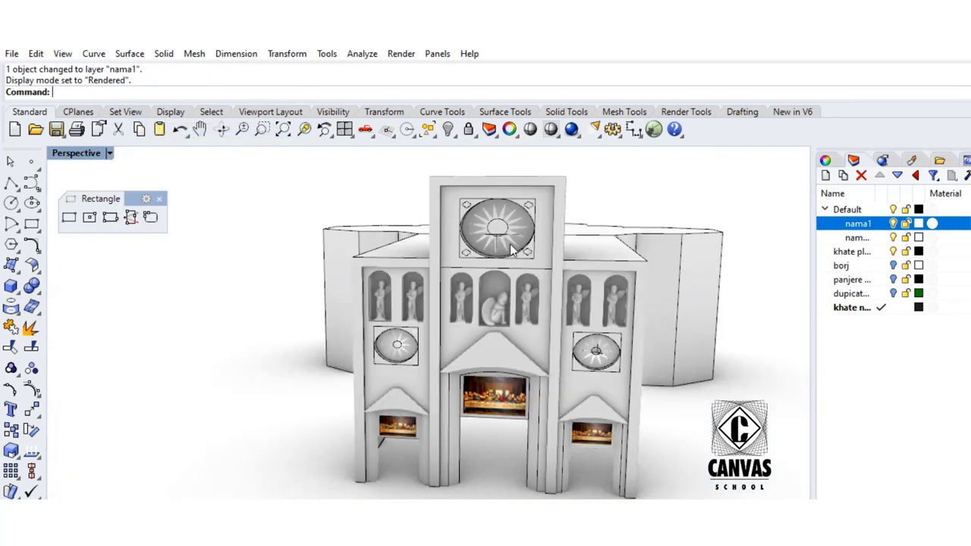
pyautogui.moveTo(708, 389); pyautogui.dragTo(718, 389, button='right')
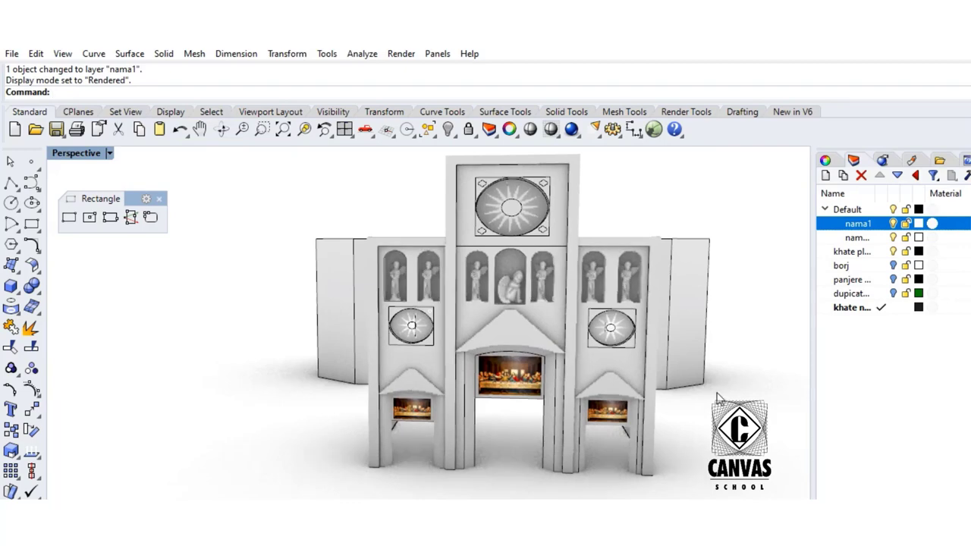
pyautogui.scroll(3, 480, 464)
pyautogui.moveTo(508, 434); pyautogui.dragTo(500, 451, button='right')
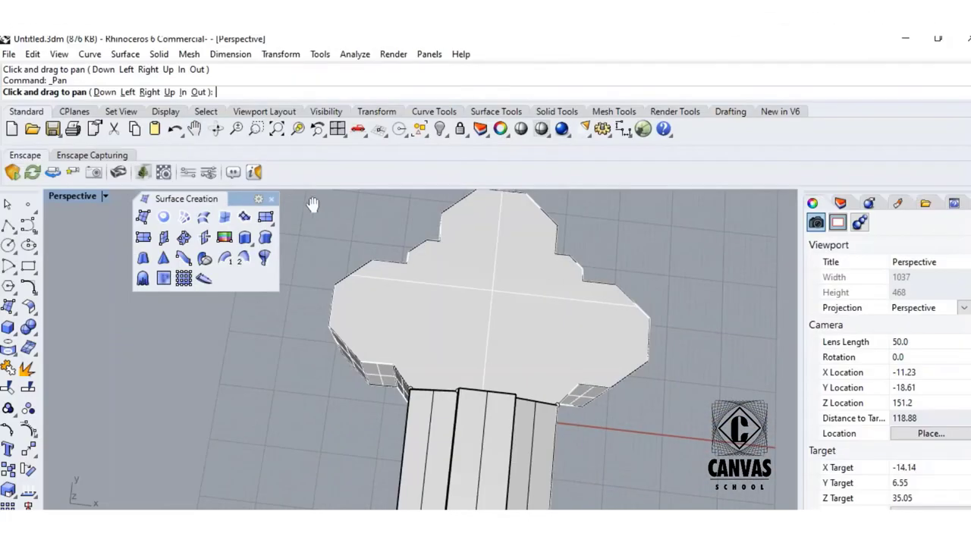
# - Draw an inscribed eight-sided polygon with a radius of about 12.23 m around the middle of the cross-shaped roof surface
pyautogui.moveTo(313, 204); pyautogui.dragTo(315, 245)
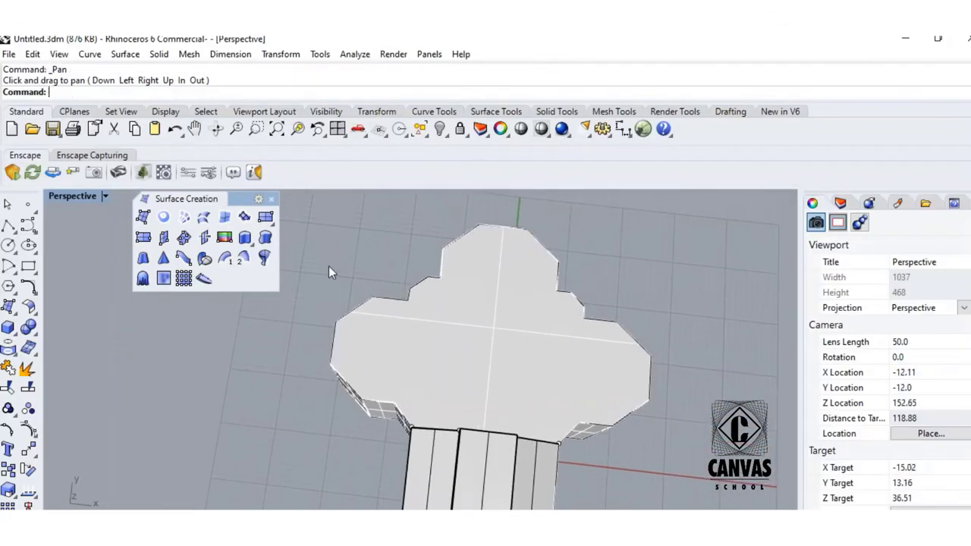
pyautogui.moveTo(375, 247); pyautogui.dragTo(384, 266, button='right')
pyautogui.click(9, 288)
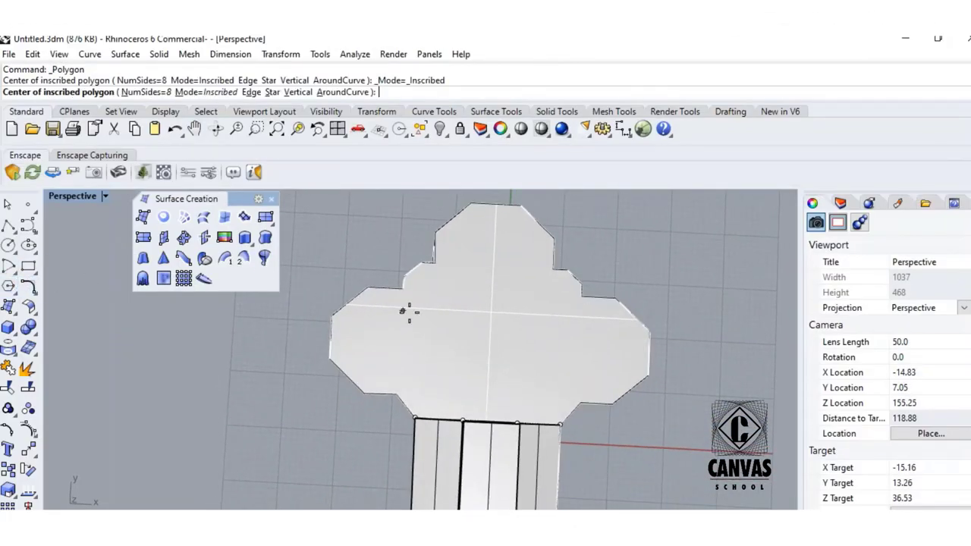
pyautogui.click(492, 322)
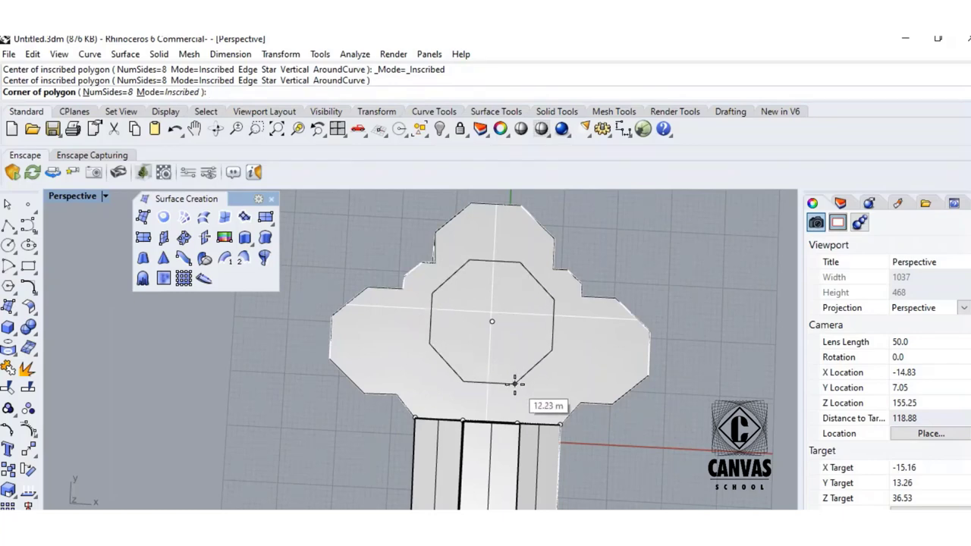
pyautogui.click(515, 385)
# - Shift the octagon slightly along Y toward the long nave and nudge it along X to centre it on the roof
pyautogui.click(507, 263)
pyautogui.moveTo(494, 285); pyautogui.dragTo(494, 295)
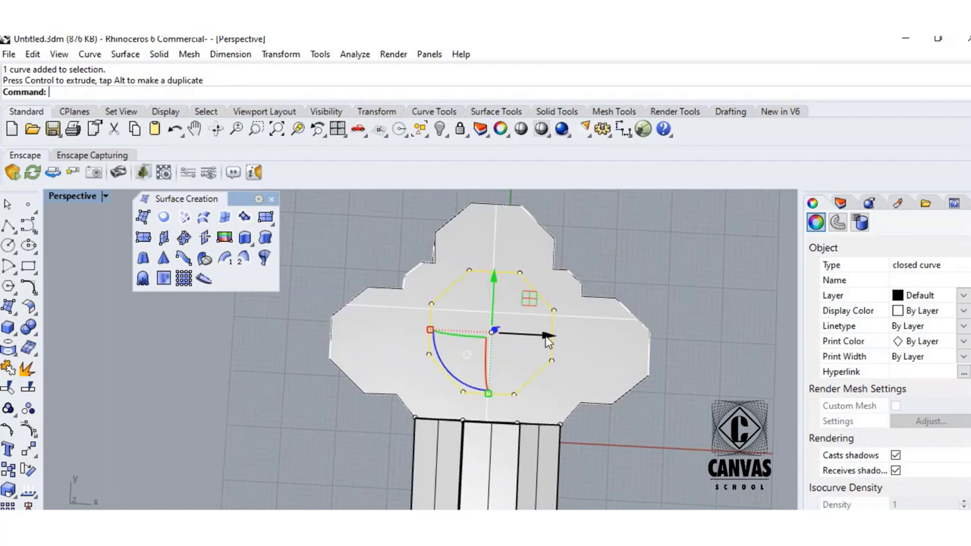
pyautogui.moveTo(549, 340); pyautogui.dragTo(552, 319)
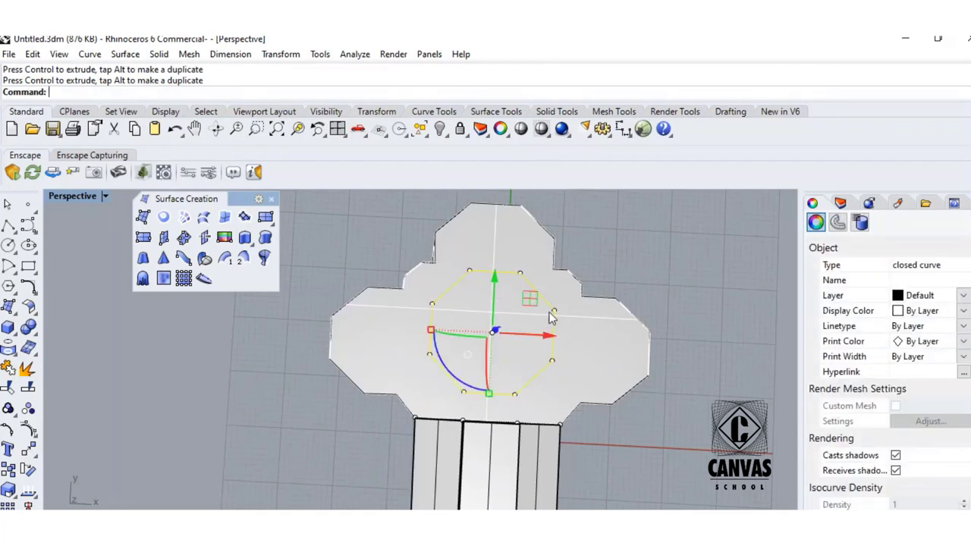
pyautogui.press('Escape')
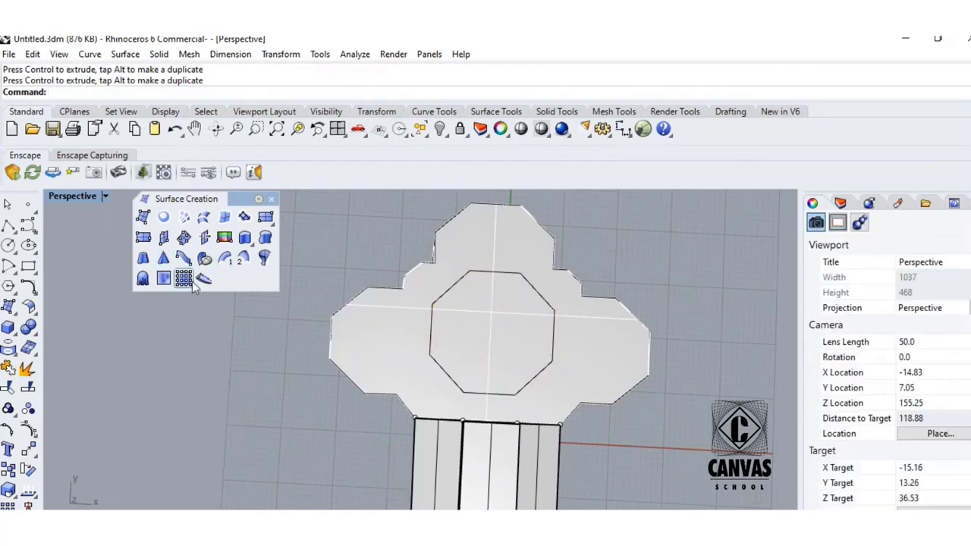
pyautogui.click(252, 243)
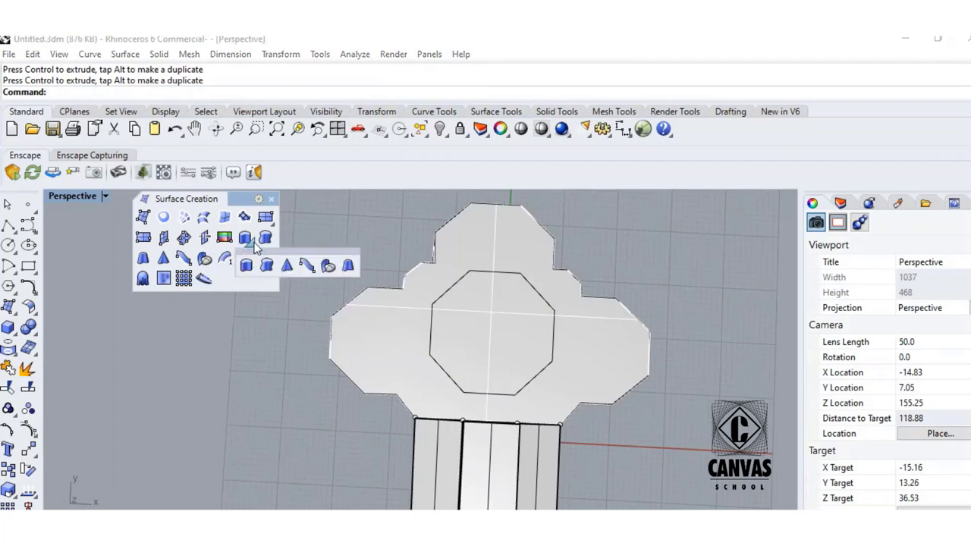
pyautogui.click(252, 352)
pyautogui.click(12, 331)
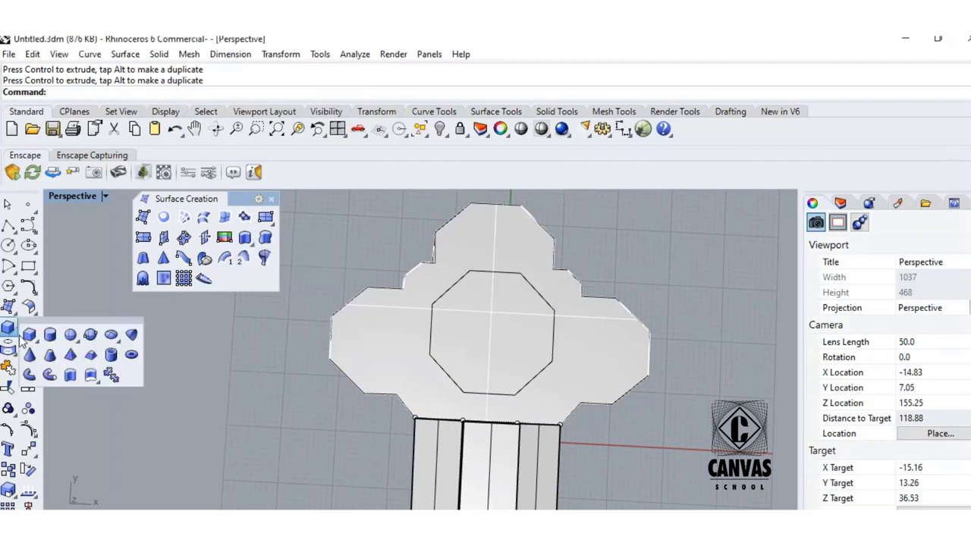
pyautogui.click(108, 379)
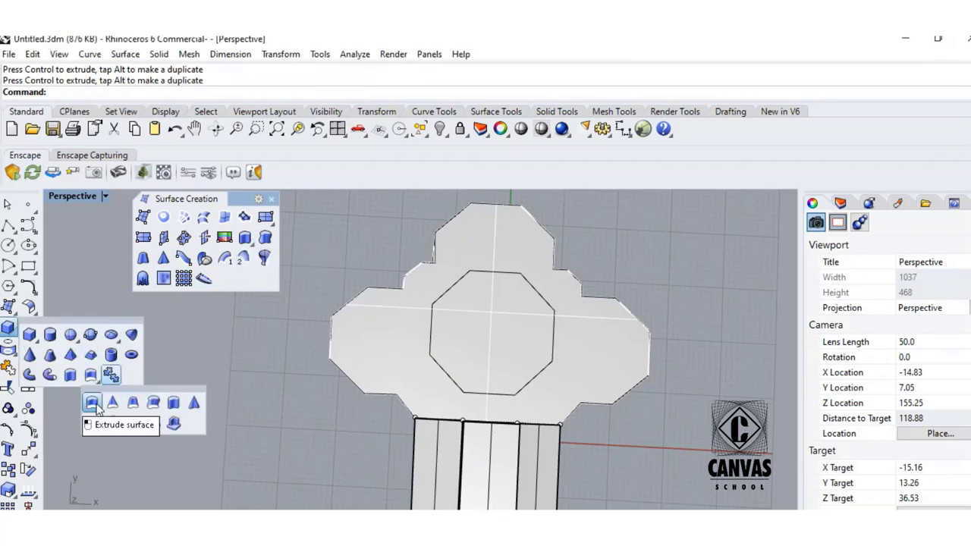
pyautogui.click(92, 403)
pyautogui.click(448, 378)
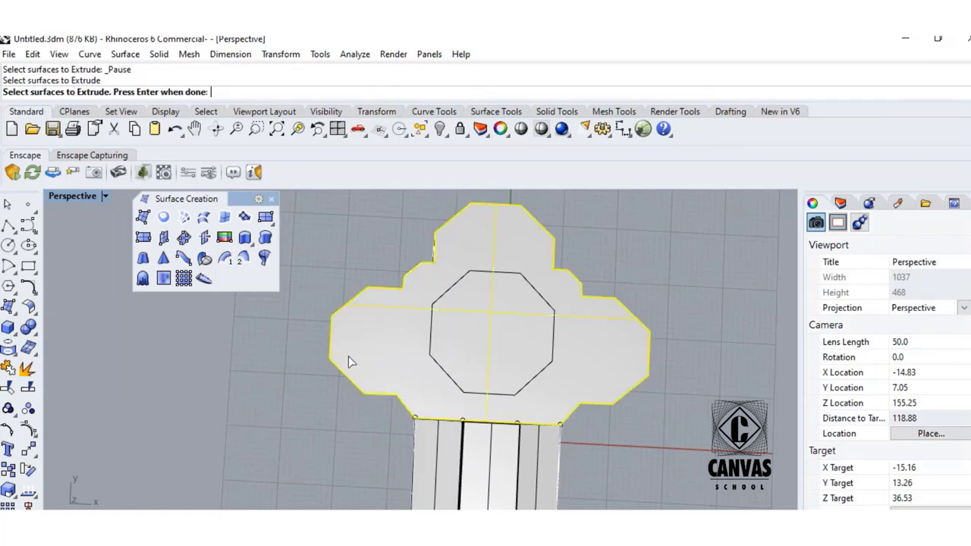
pyautogui.keyDown('ctrl'); pyautogui.click(383, 356); pyautogui.keyUp('ctrl')
pyautogui.click(430, 358)
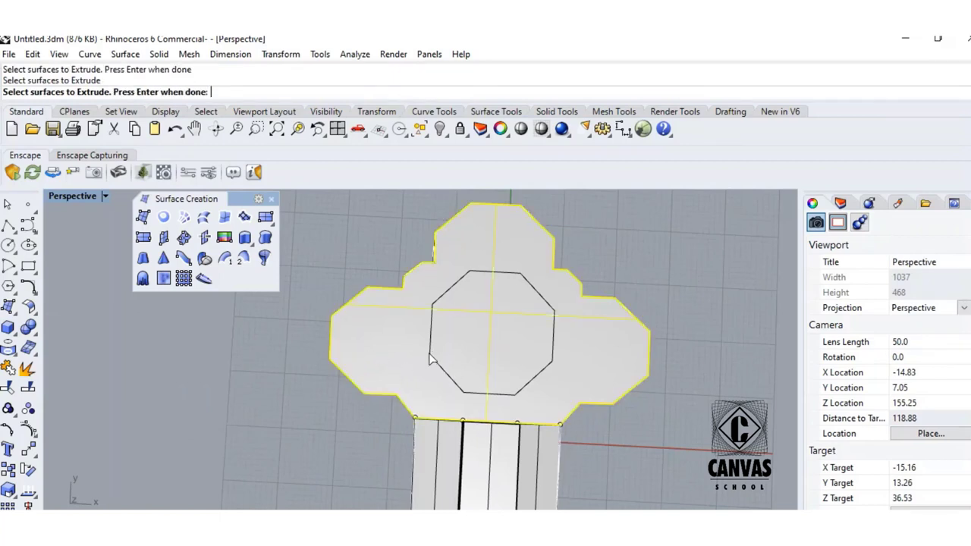
pyautogui.keyDown('ctrl'); pyautogui.click(438, 368); pyautogui.keyUp('ctrl')
pyautogui.click(438, 368)
pyautogui.keyDown('ctrl'); pyautogui.click(436, 371); pyautogui.keyUp('ctrl')
# - Extrude the octagon in the middle of the cross-shaped roof upward 20 m as a capped solid
pyautogui.scroll(3, 421, 390)
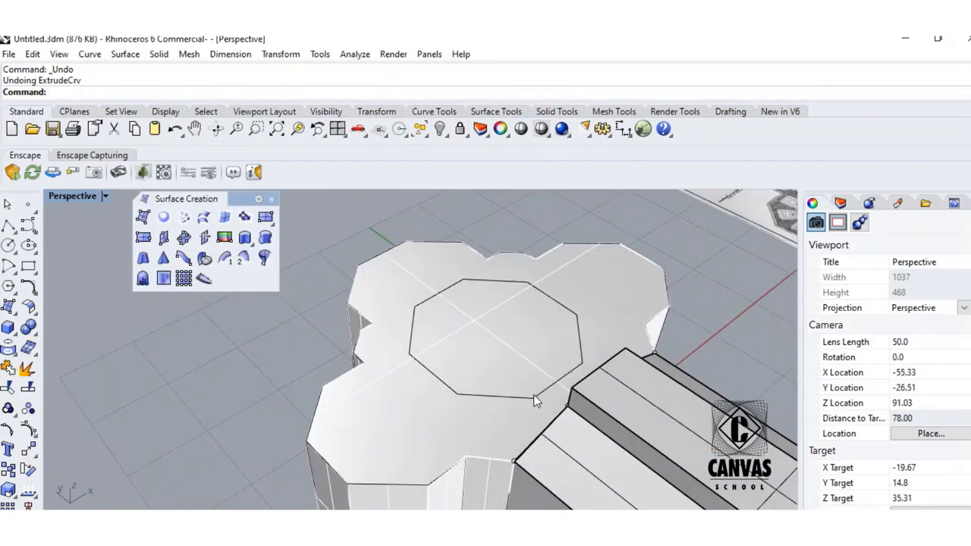
pyautogui.click(533, 395)
pyautogui.click(237, 232)
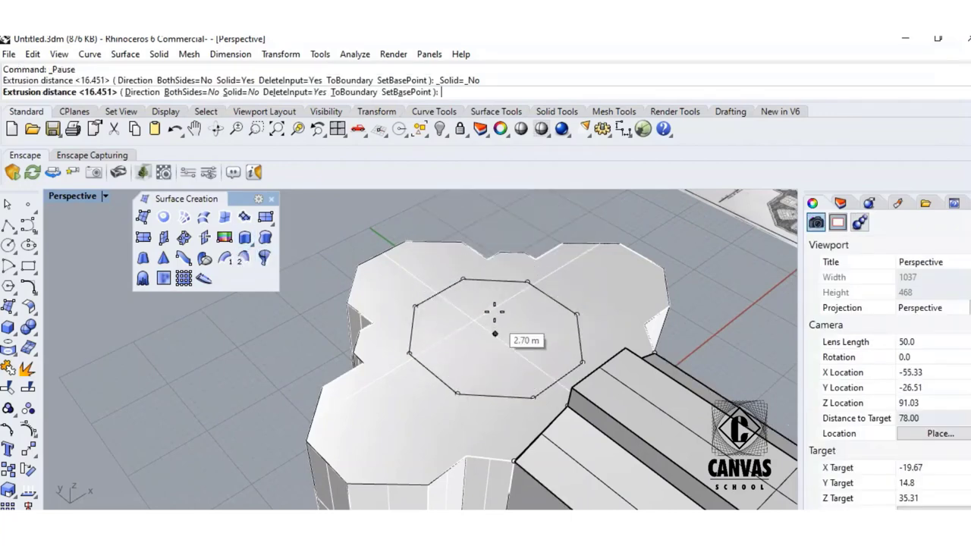
pyautogui.click(238, 92)
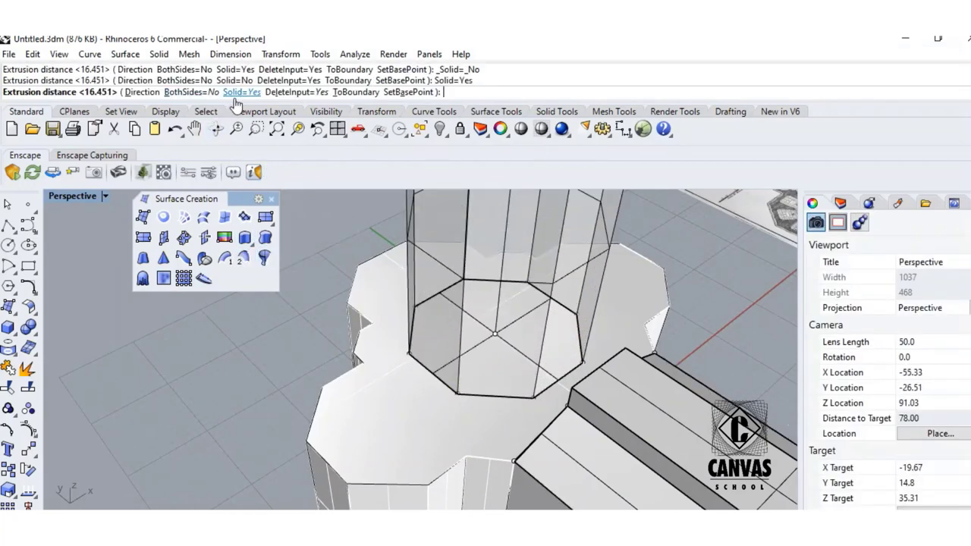
pyautogui.moveTo(642, 268); pyautogui.dragTo(614, 235, button='right')
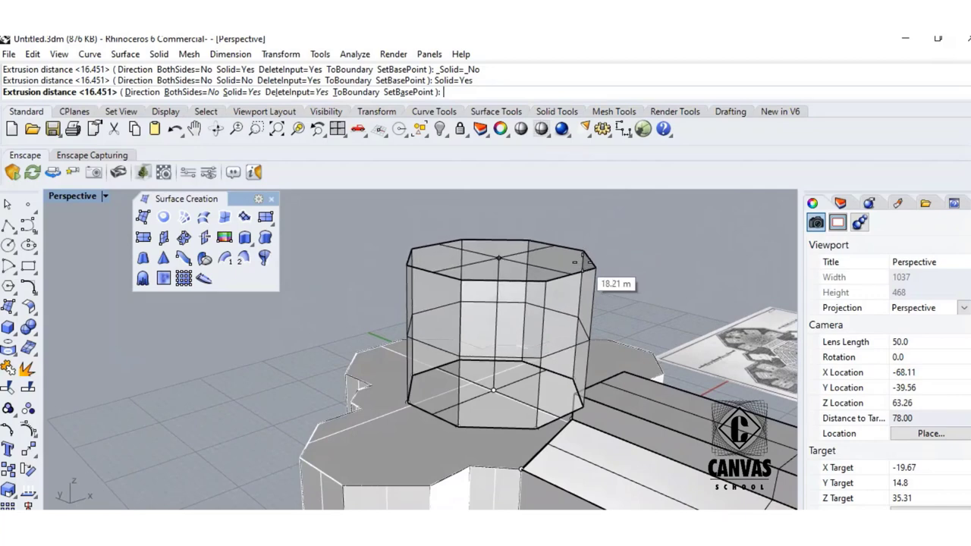
pyautogui.write('20')
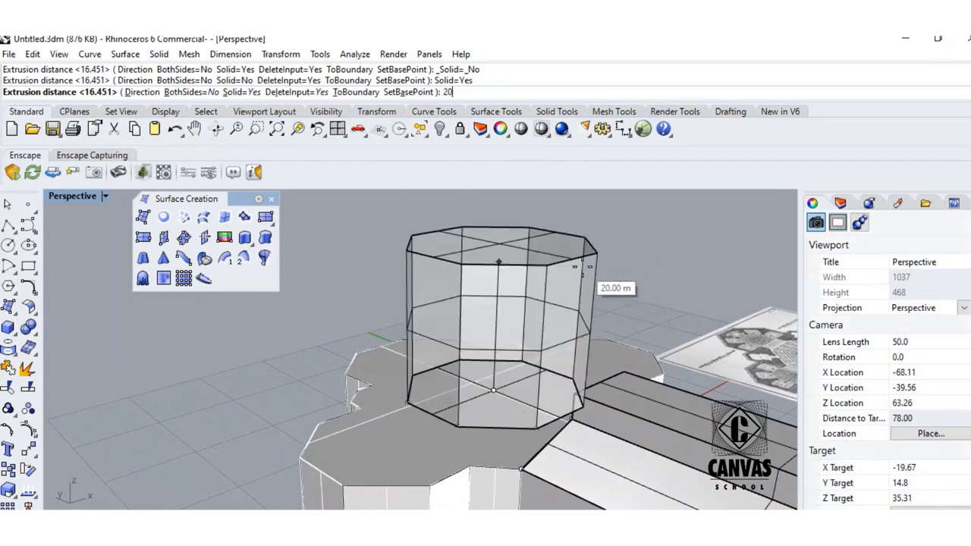
pyautogui.press('Return')
pyautogui.moveTo(614, 296)
pyautogui.mouseDown(button='right')
pyautogui.moveTo(625, 301)
pyautogui.moveTo(588, 353)
pyautogui.mouseUp(button='right')
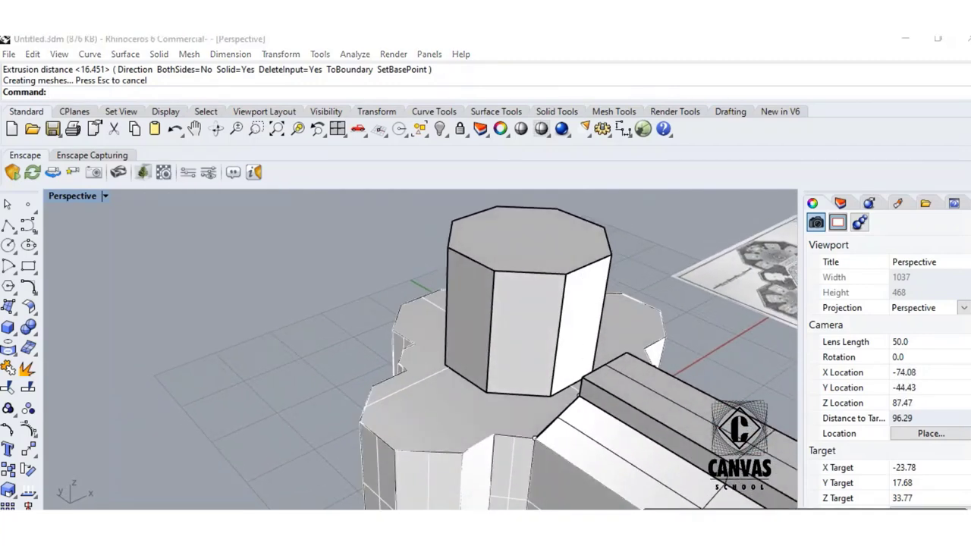
# - Undo the small octagon's extrusion on the roof wing and nudge its outline along X toward the large octagonal tower
pyautogui.hotkey('ctrl', 'z')
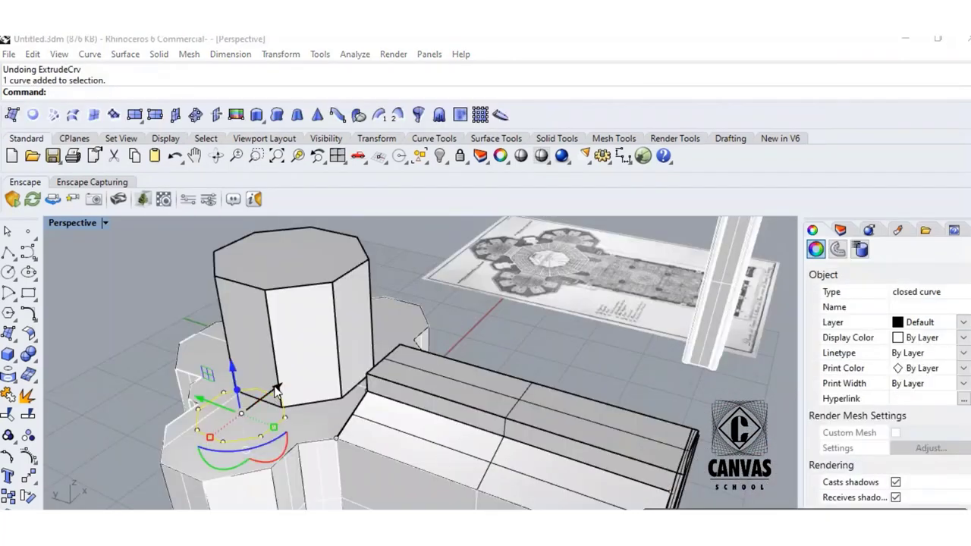
pyautogui.moveTo(275, 386); pyautogui.dragTo(279, 384)
pyautogui.click(151, 346)
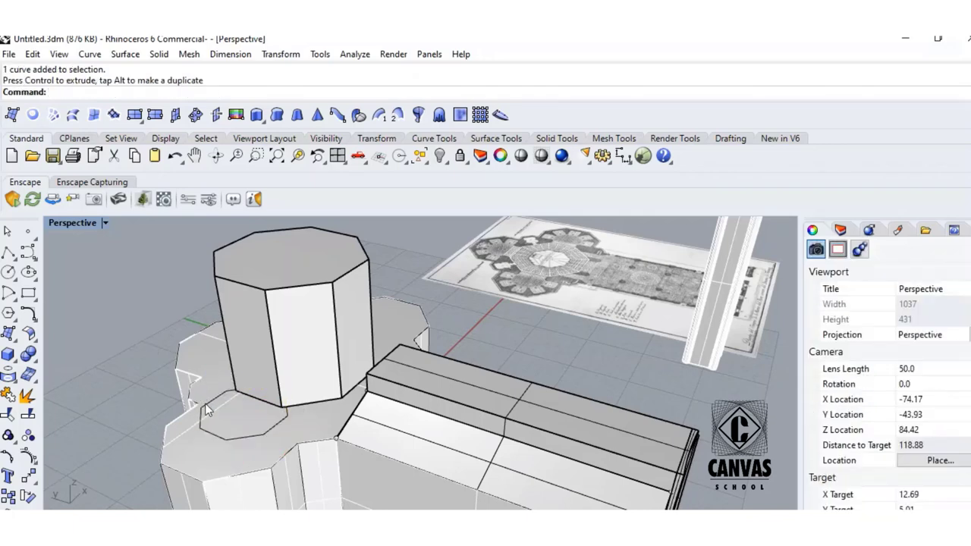
# - Extrude the small octagon beside the tower upward about 7.7 m as a capped solid
pyautogui.click(205, 403)
pyautogui.click(10, 339)
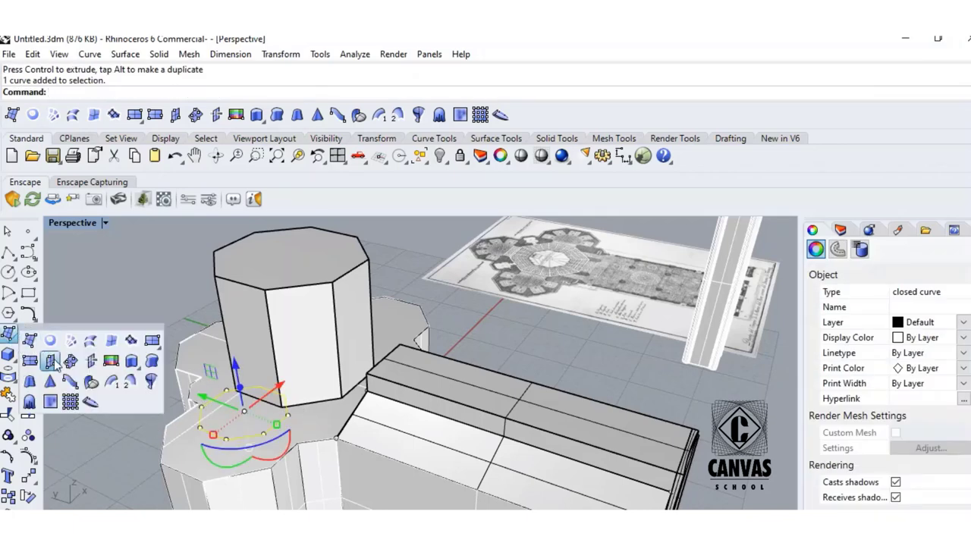
pyautogui.click(130, 366)
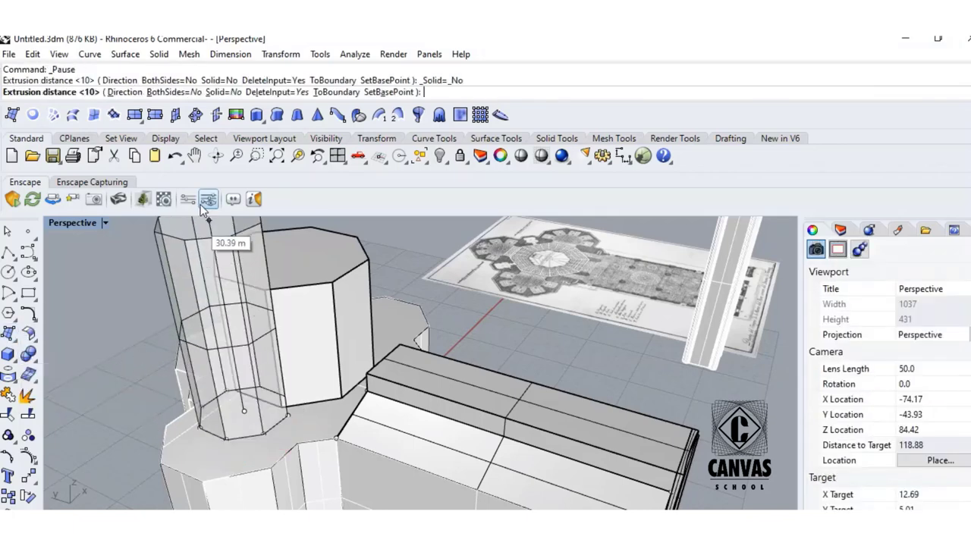
pyautogui.click(214, 92)
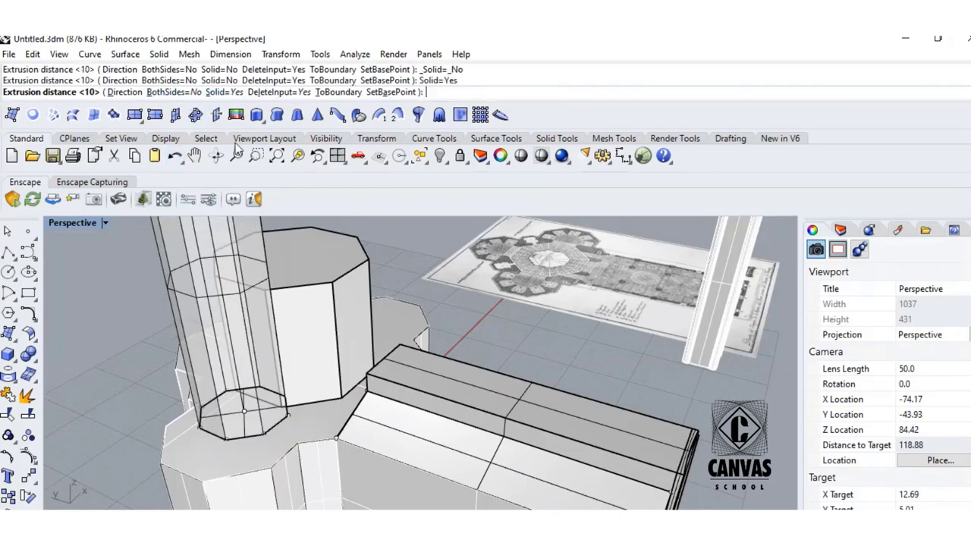
pyautogui.moveTo(304, 314); pyautogui.dragTo(281, 300, button='right')
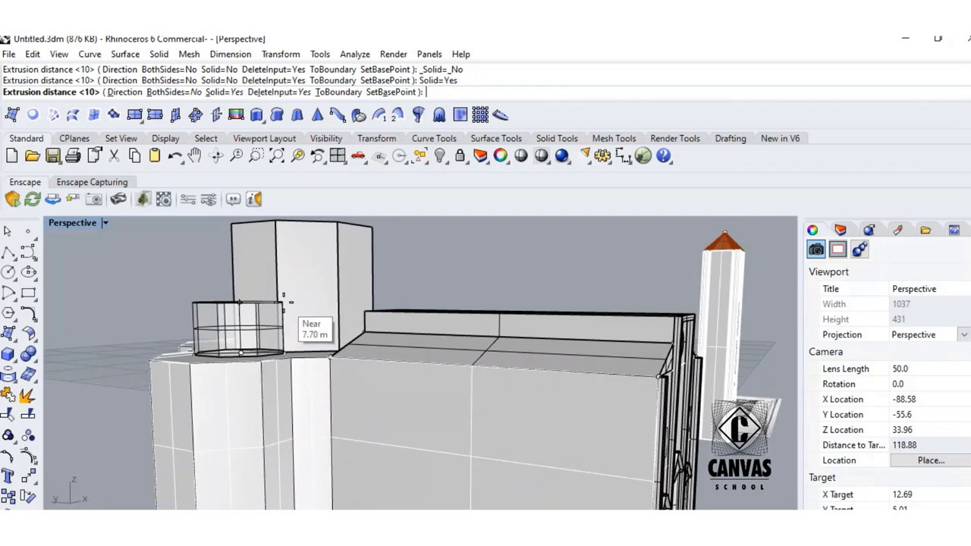
pyautogui.click(283, 301)
pyautogui.scroll(-2, 198, 271)
pyautogui.moveTo(198, 271); pyautogui.dragTo(168, 333, button='right')
# - Boolean-union the small octagonal block with the large octagonal tower
pyautogui.scroll(4, 196, 314)
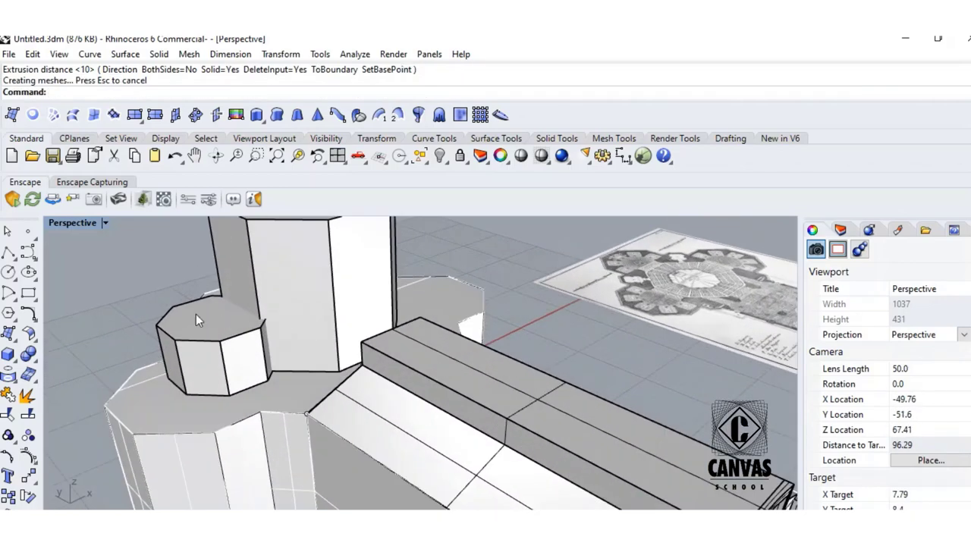
pyautogui.click(28, 353)
pyautogui.click(264, 328)
pyautogui.click(223, 347)
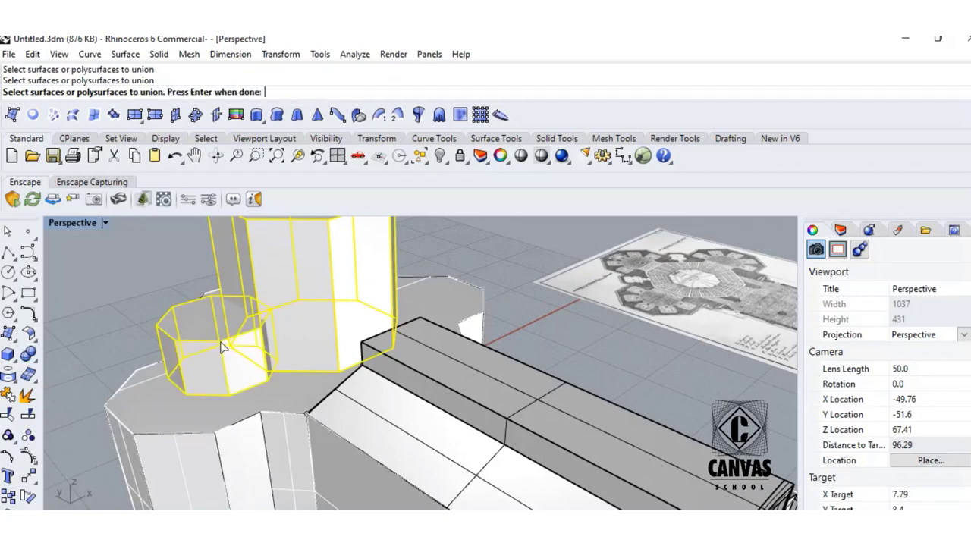
pyautogui.press('Return')
pyautogui.scroll(-2, 169, 282)
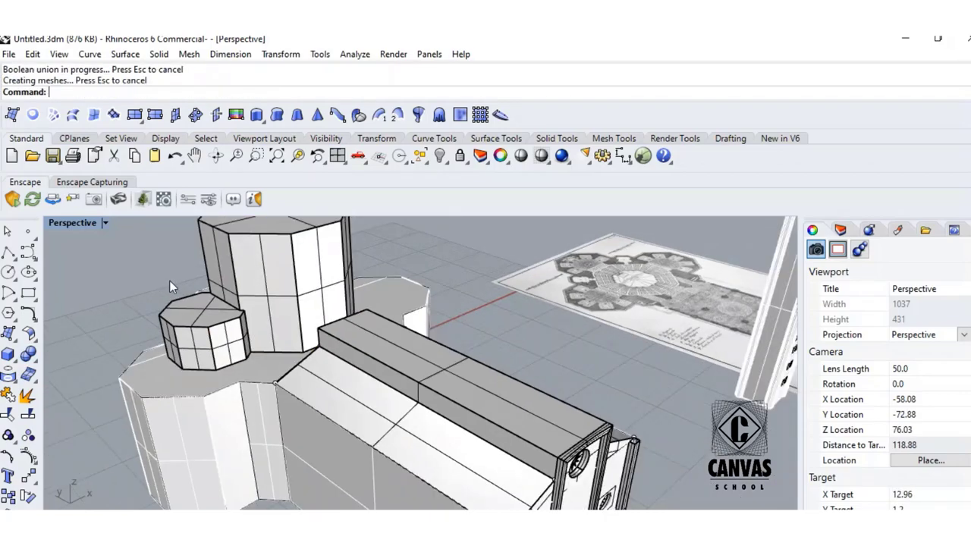
# - Align the construction plane to the vertical side wall of the nave's raised roof section
pyautogui.moveTo(169, 282); pyautogui.dragTo(226, 314, button='right')
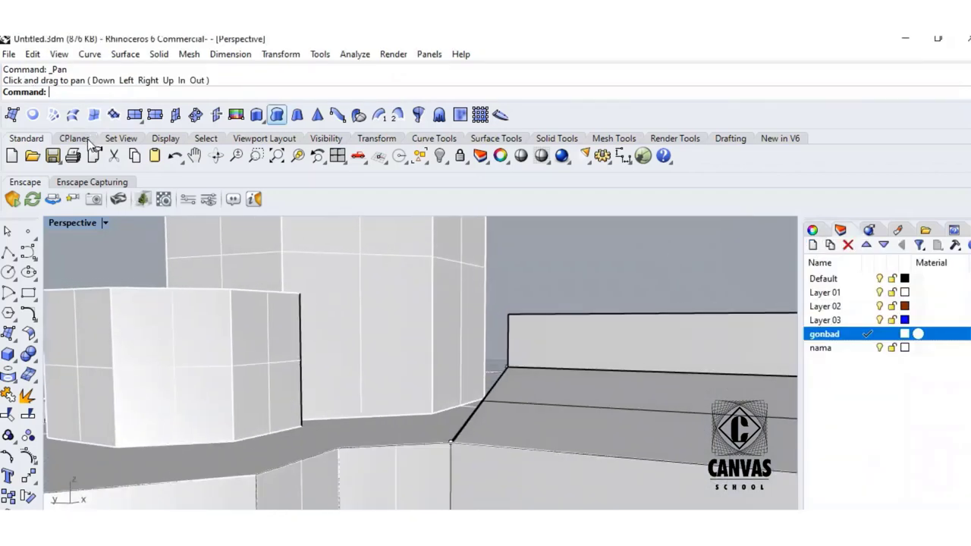
pyautogui.click(75, 138)
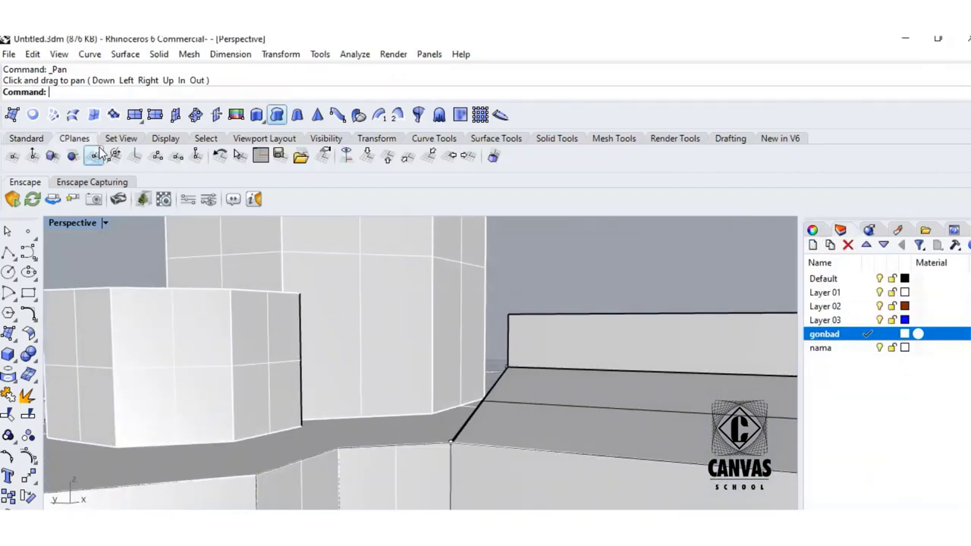
pyautogui.click(52, 155)
pyautogui.click(563, 346)
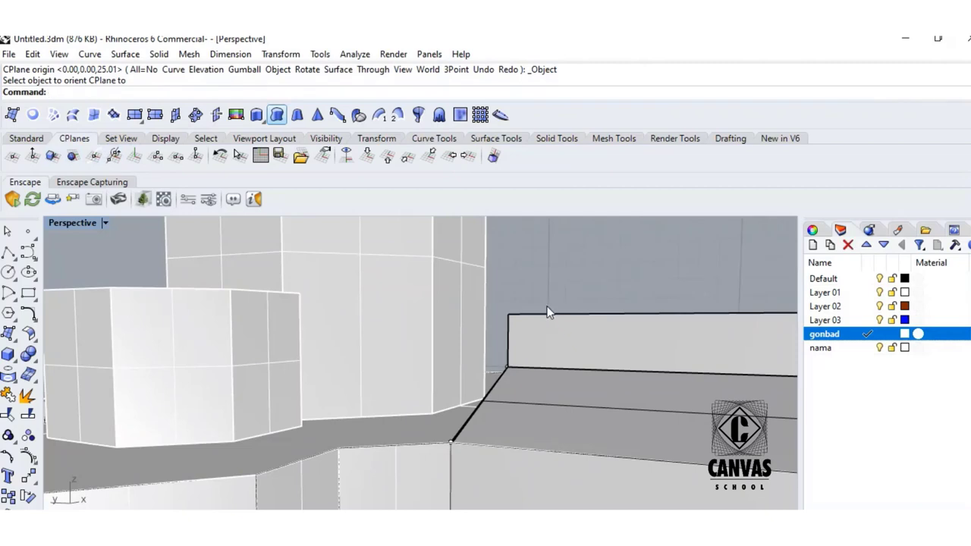
# - Draw a small circle on the raised nave wall near its tower end and nudge it slightly downward
pyautogui.click(9, 271)
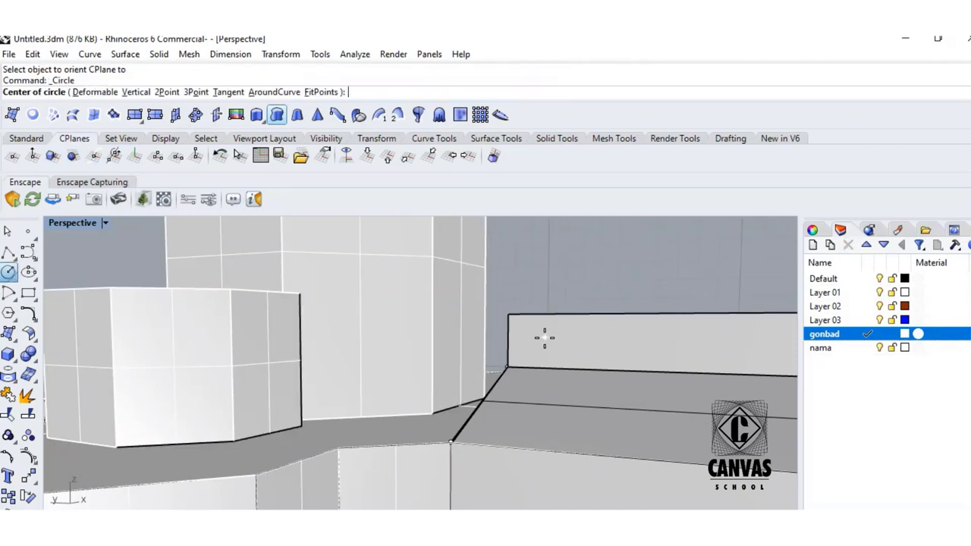
pyautogui.click(544, 338)
pyautogui.click(551, 336)
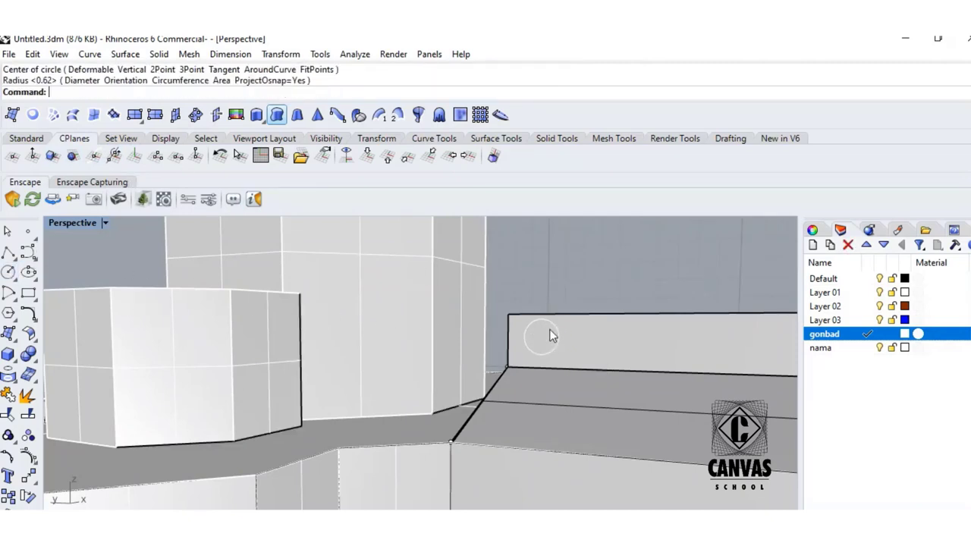
pyautogui.click(553, 322)
pyautogui.moveTo(552, 319); pyautogui.dragTo(542, 304, button='right')
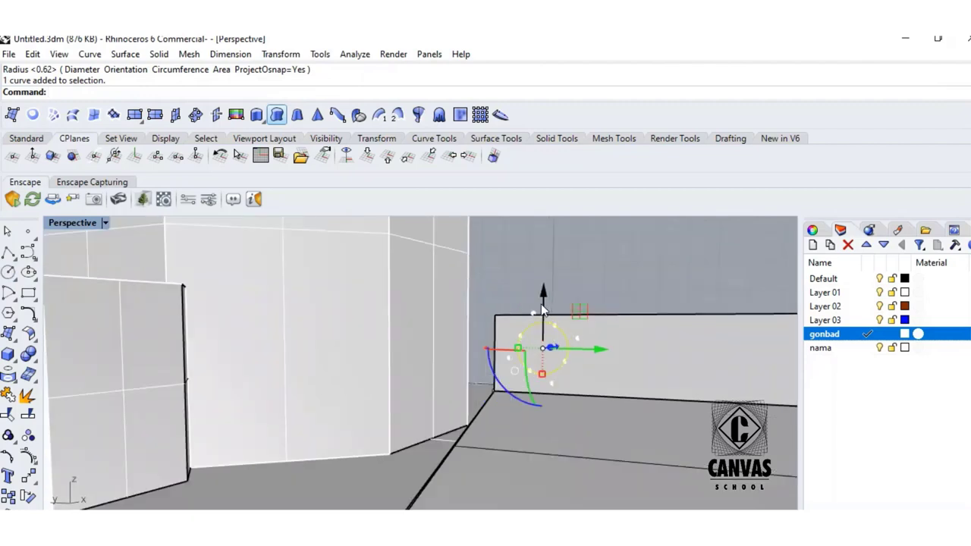
pyautogui.moveTo(542, 303); pyautogui.dragTo(555, 318)
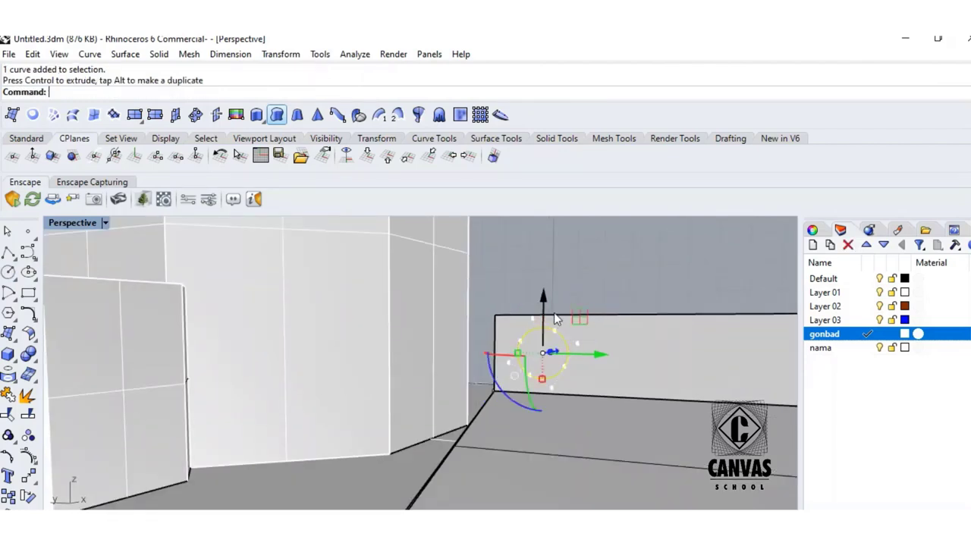
# - Duplicate the circle along the raised nave wall, away from the tower
pyautogui.moveTo(597, 354); pyautogui.dragTo(759, 355)
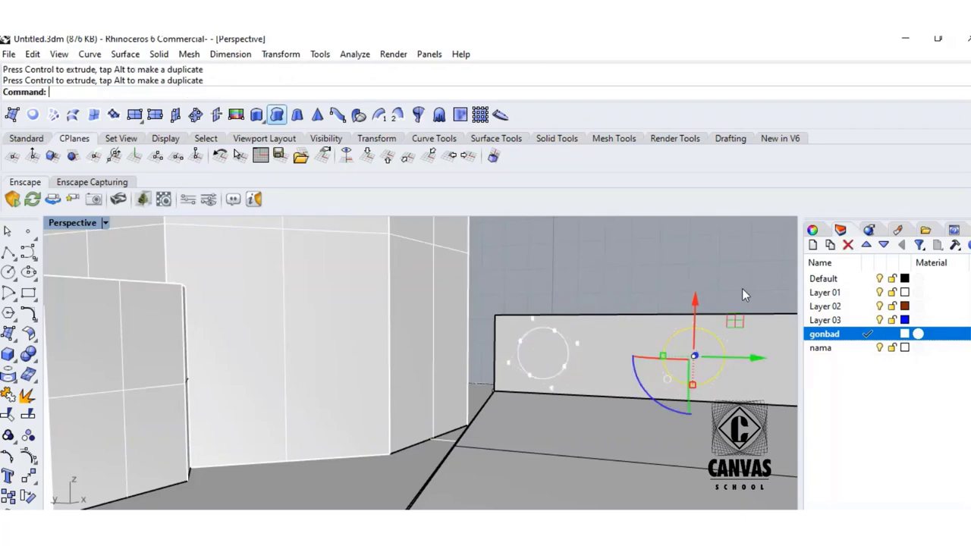
pyautogui.moveTo(744, 295); pyautogui.dragTo(603, 344, button='right')
pyautogui.moveTo(593, 346); pyautogui.dragTo(774, 356)
pyautogui.click(617, 259)
pyautogui.moveTo(557, 269); pyautogui.dragTo(392, 395, button='right')
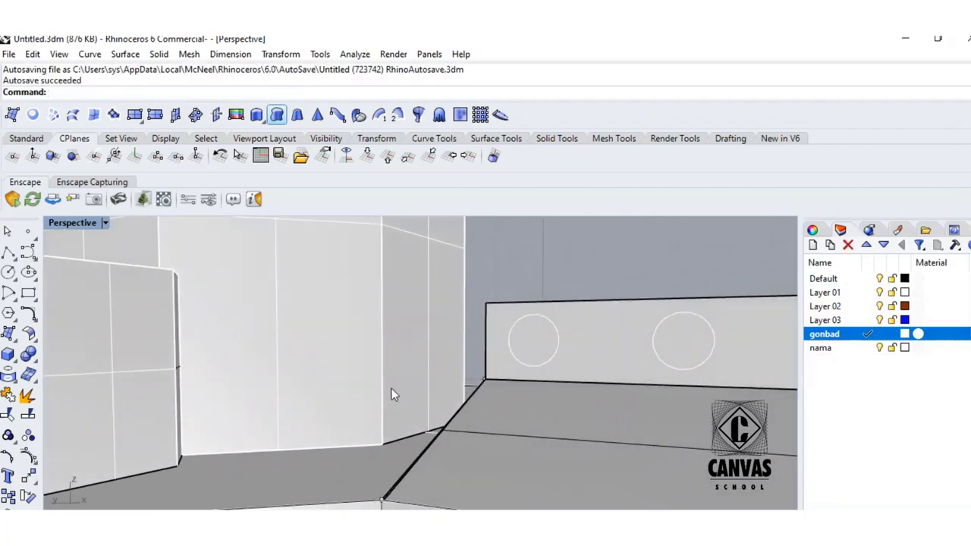
# - Split the raised nave wall with the circle nearest the tower and delete the cut-out disc to open a round window
pyautogui.click(17, 398)
pyautogui.click(510, 362)
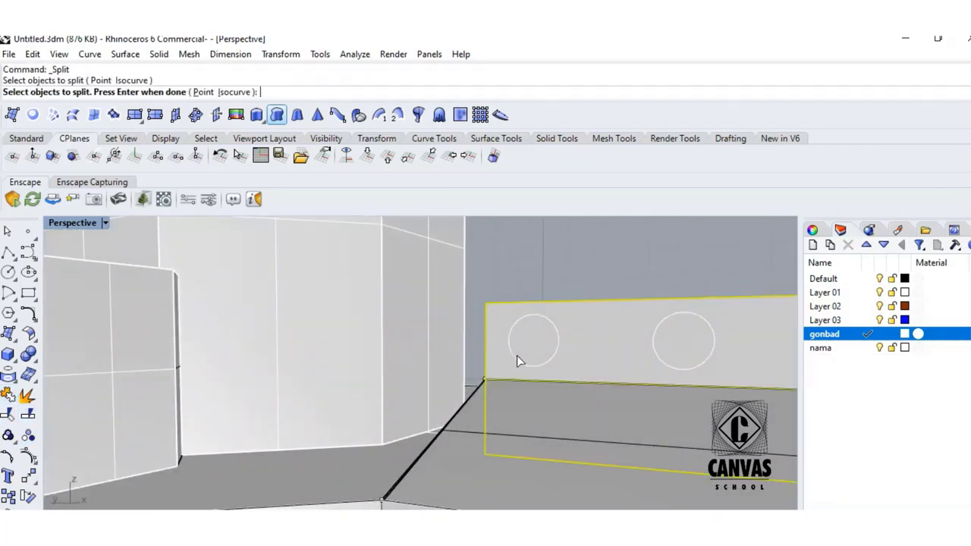
pyautogui.press('Return')
pyautogui.click(517, 357)
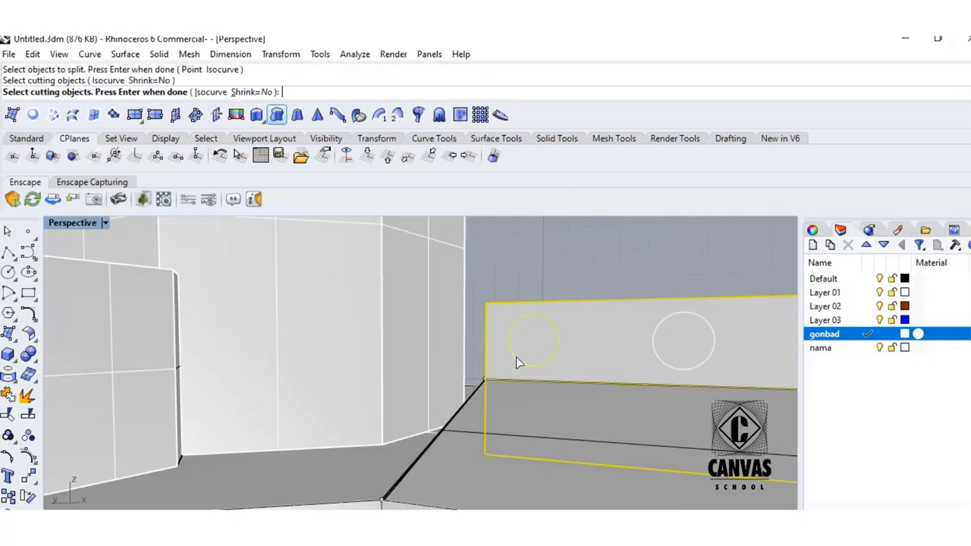
pyautogui.press('Return')
pyautogui.click(540, 353)
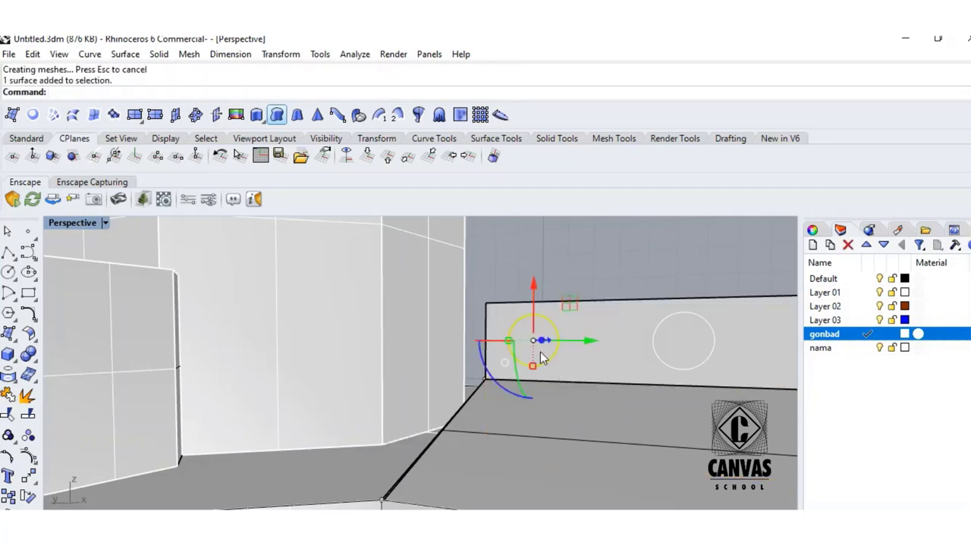
pyautogui.press('Delete')
# - Split the raised nave wall with the circle farther from the tower and delete the cut-out disc to open a second round window
pyautogui.click(27, 415)
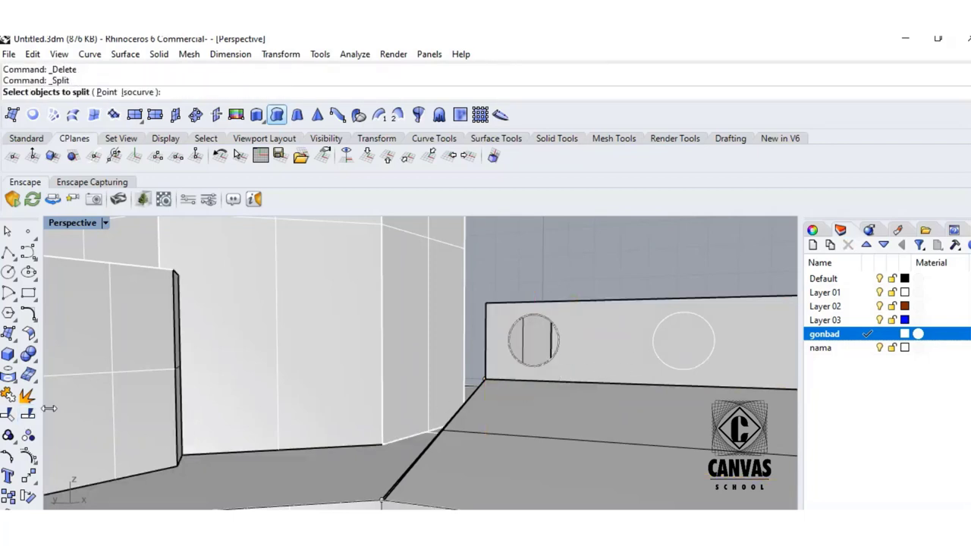
pyautogui.click(608, 362)
pyautogui.press('Return')
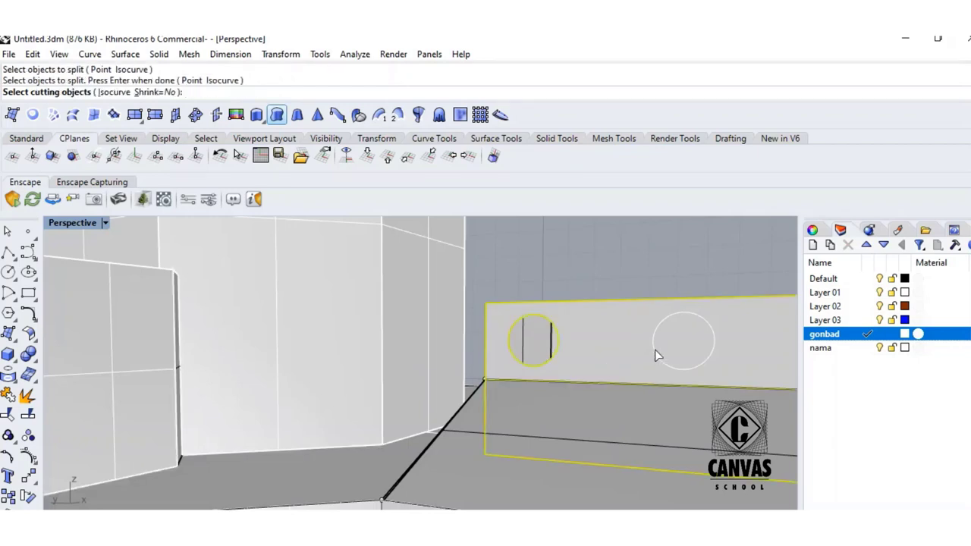
pyautogui.click(654, 350)
pyautogui.press('Return')
pyautogui.click(669, 351)
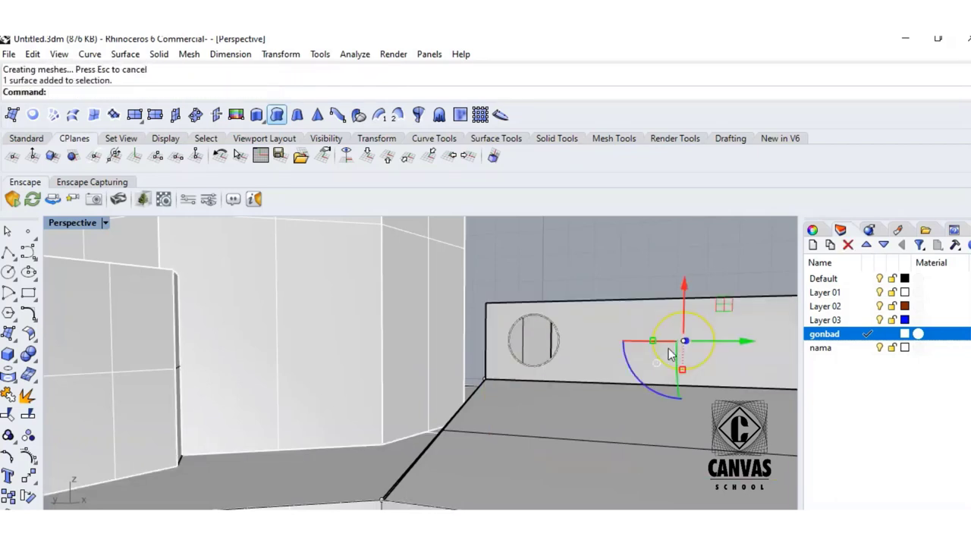
pyautogui.press('Delete')
pyautogui.moveTo(667, 340); pyautogui.dragTo(616, 293, button='right')
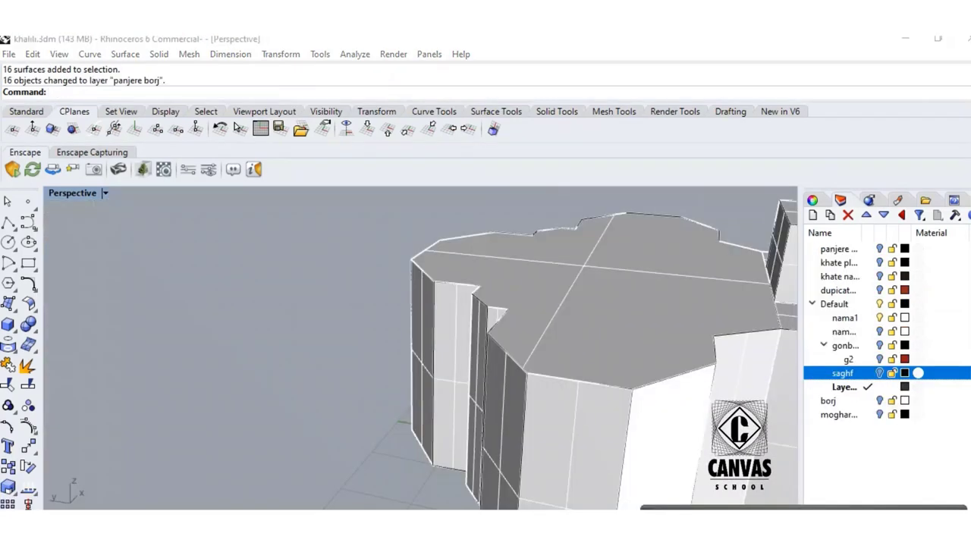
# - Align the construction plane to the narrow white wall face of the faceted building and draw a horizontal line across its lower part
pyautogui.moveTo(687, 444); pyautogui.dragTo(699, 415, button='right')
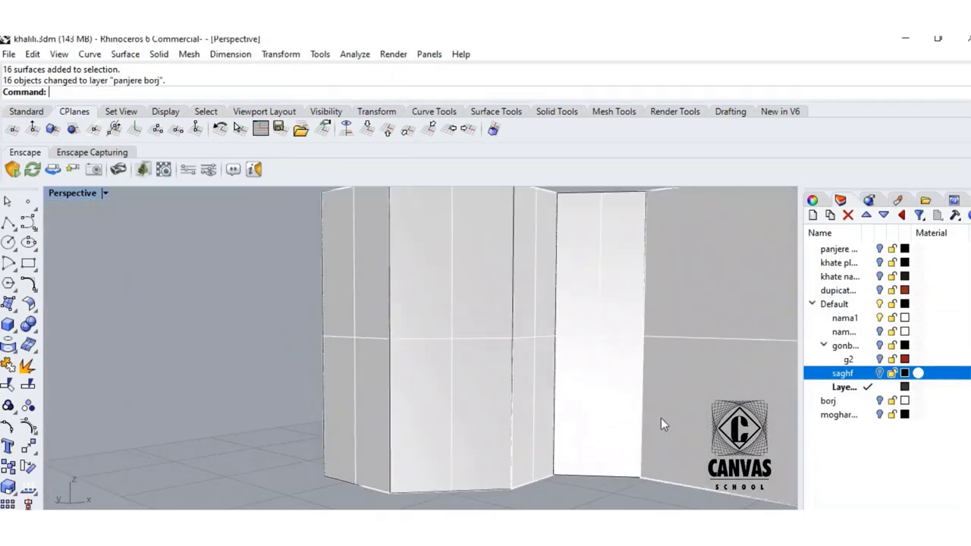
pyautogui.scroll(3, 623, 430)
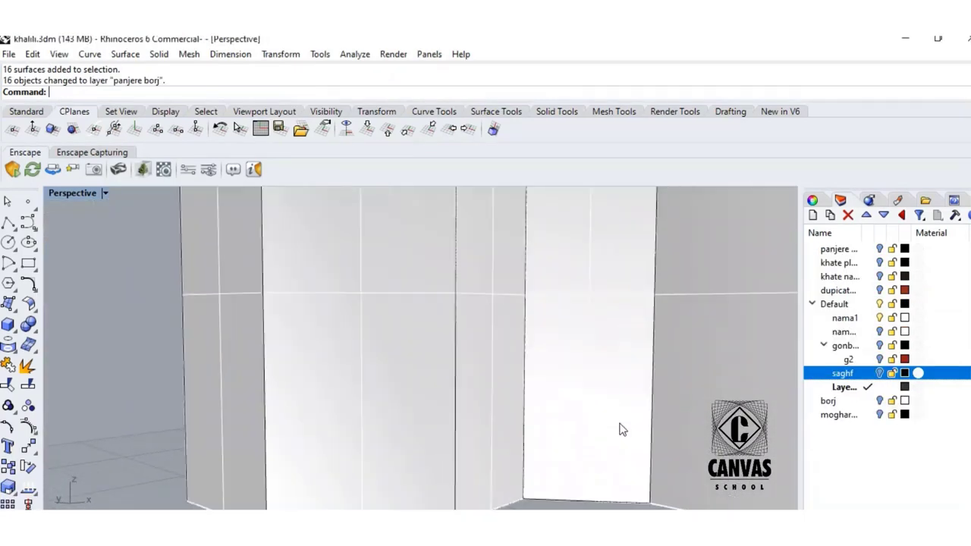
pyautogui.click(56, 132)
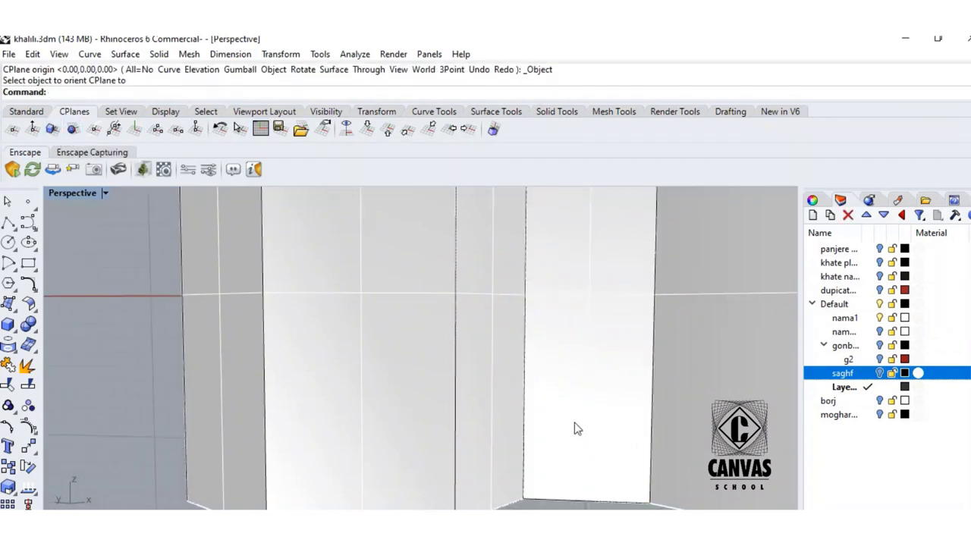
pyautogui.click(10, 221)
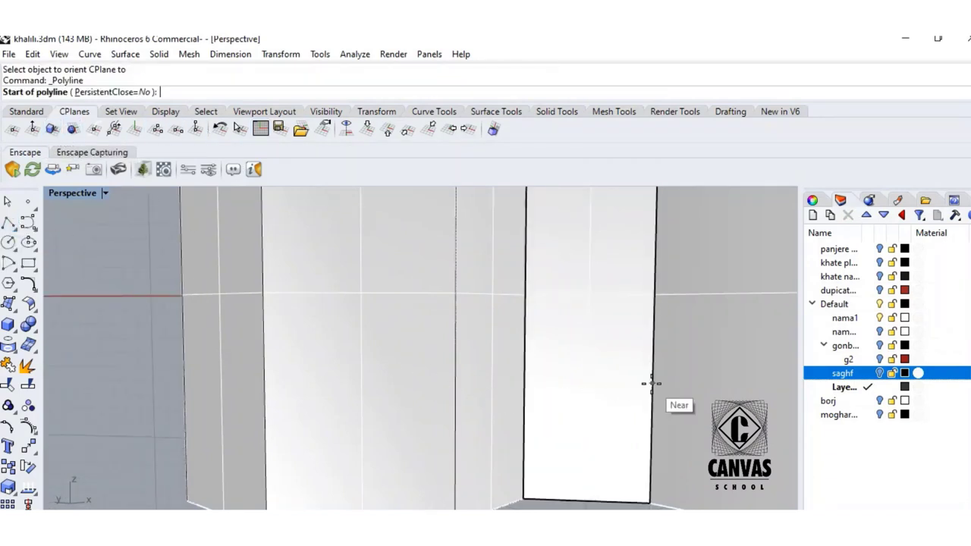
pyautogui.click(651, 375)
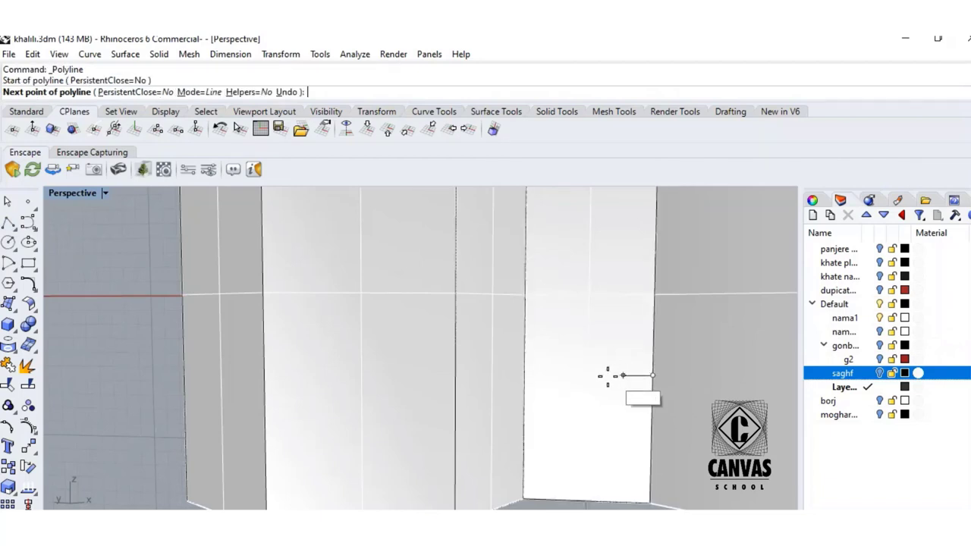
pyautogui.click(529, 377)
pyautogui.press('Return')
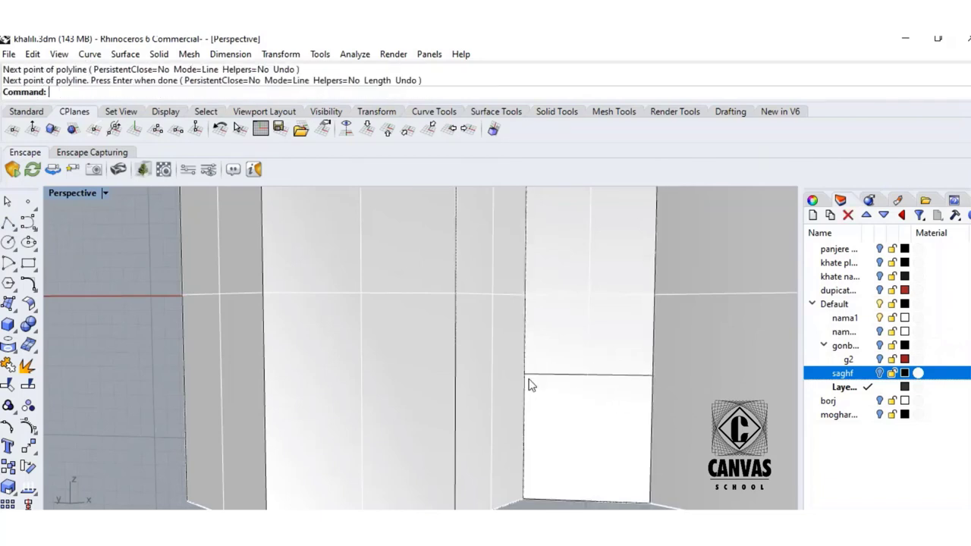
# - Draw an upright window rectangle below the horizontal line, near the left edge of the narrow wall face
pyautogui.click(28, 263)
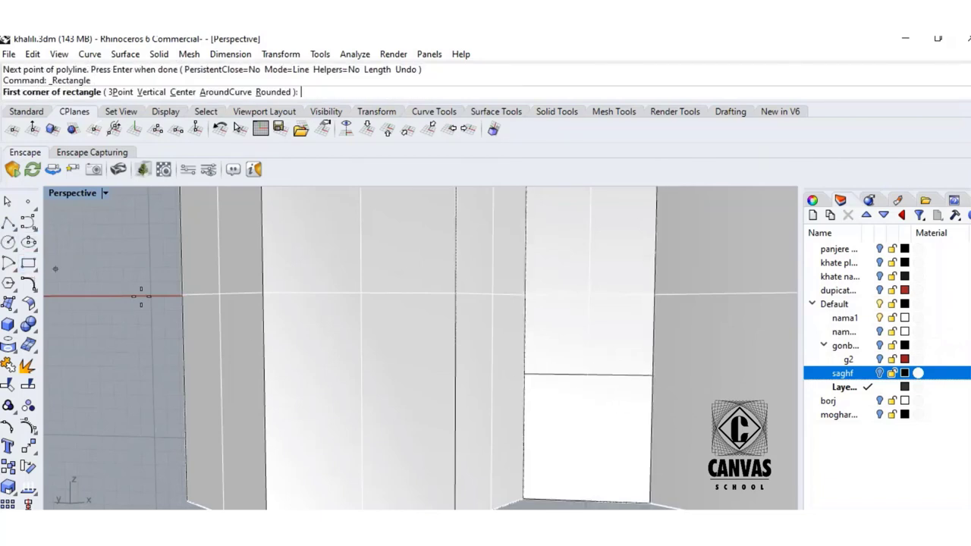
pyautogui.click(537, 409)
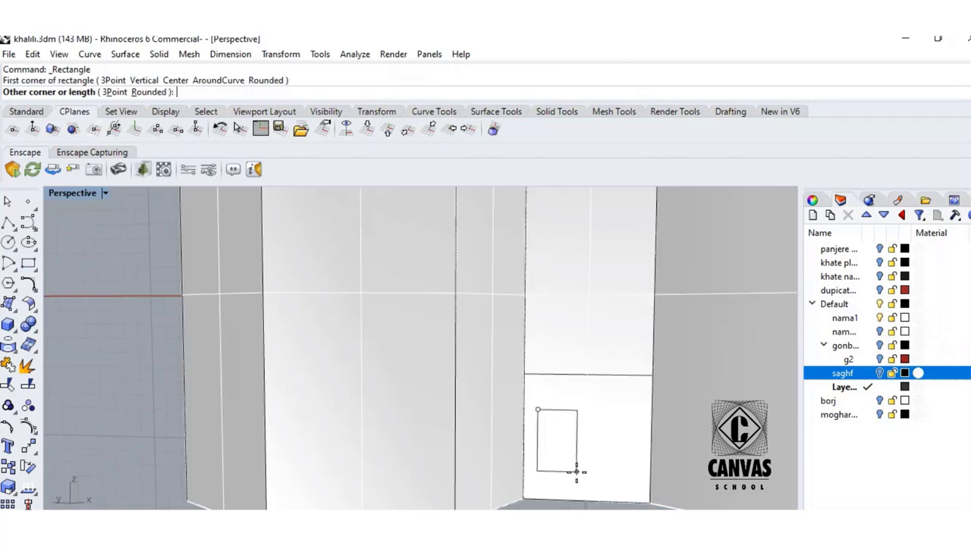
pyautogui.click(577, 471)
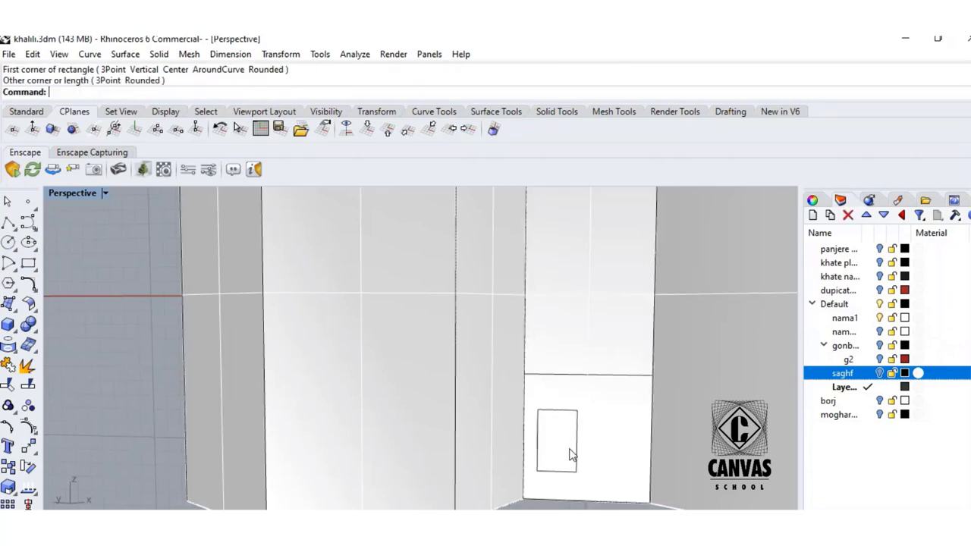
# - Offset the window rectangle inward by 0.2 to form its frame
pyautogui.click(560, 411)
pyautogui.write('Offset')
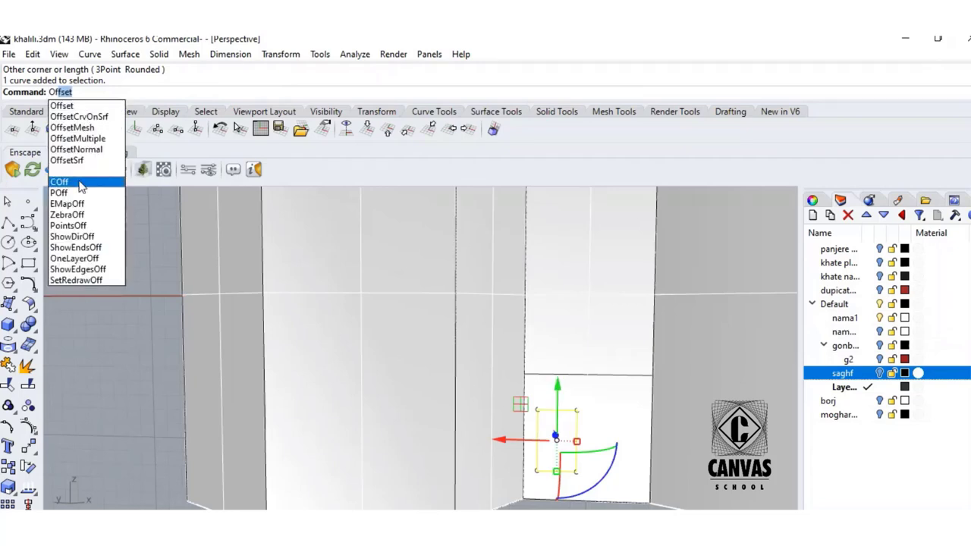
pyautogui.press('Return')
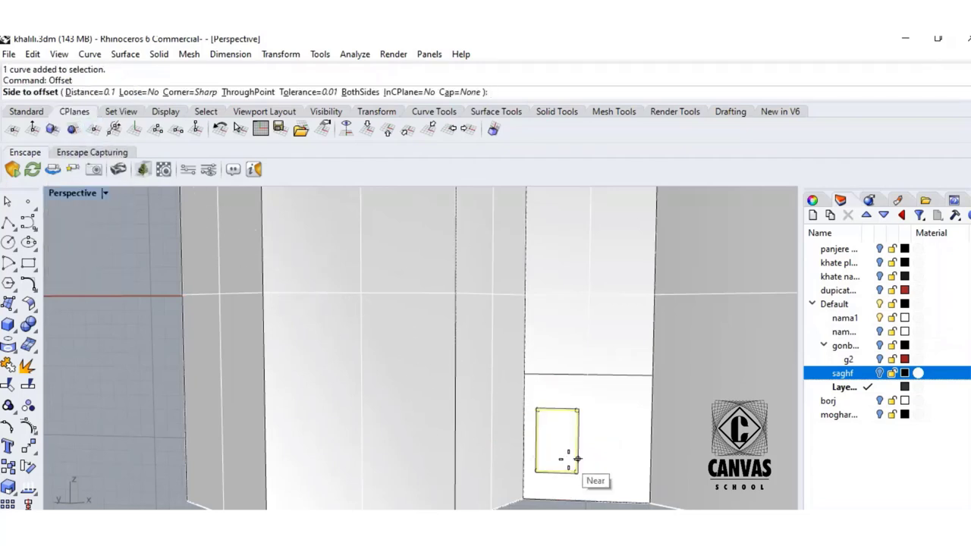
pyautogui.scroll(2, 555, 453)
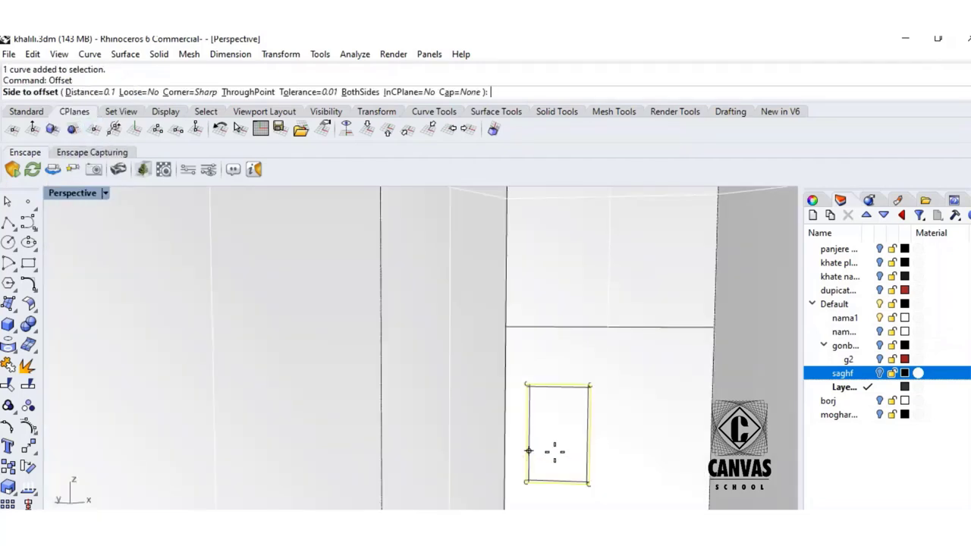
pyautogui.click(100, 93)
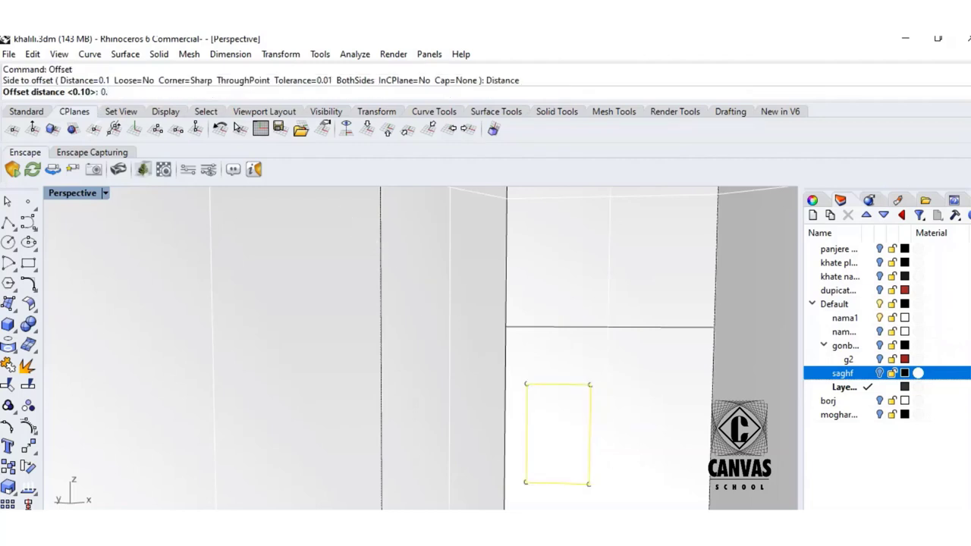
pyautogui.write('0.2')
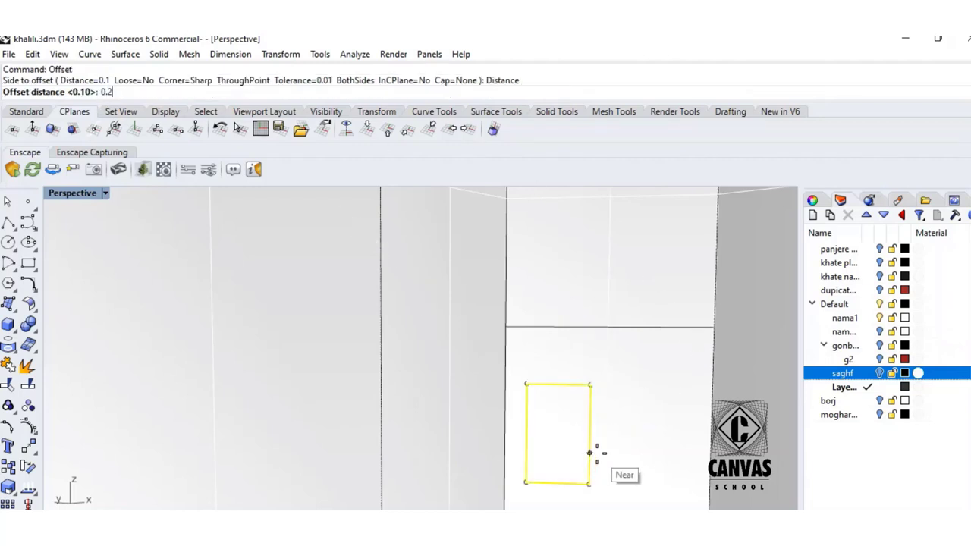
pyautogui.press('Return')
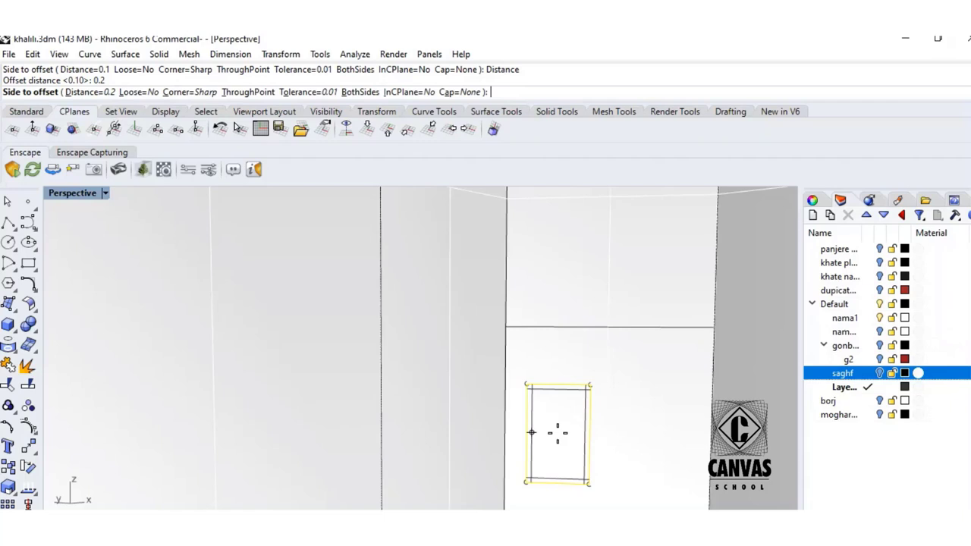
pyautogui.click(585, 434)
pyautogui.click(676, 400)
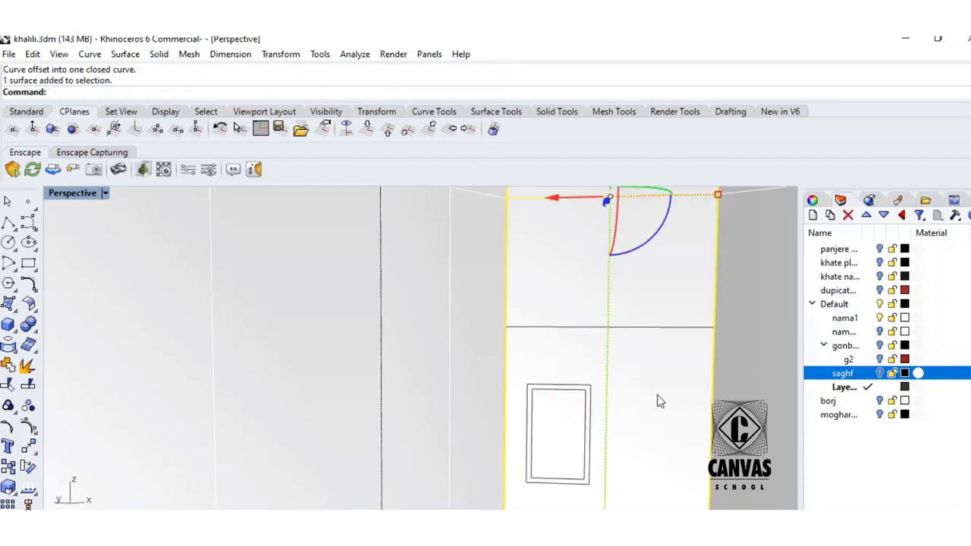
pyautogui.click(824, 200)
pyautogui.scroll(-2, 888, 382)
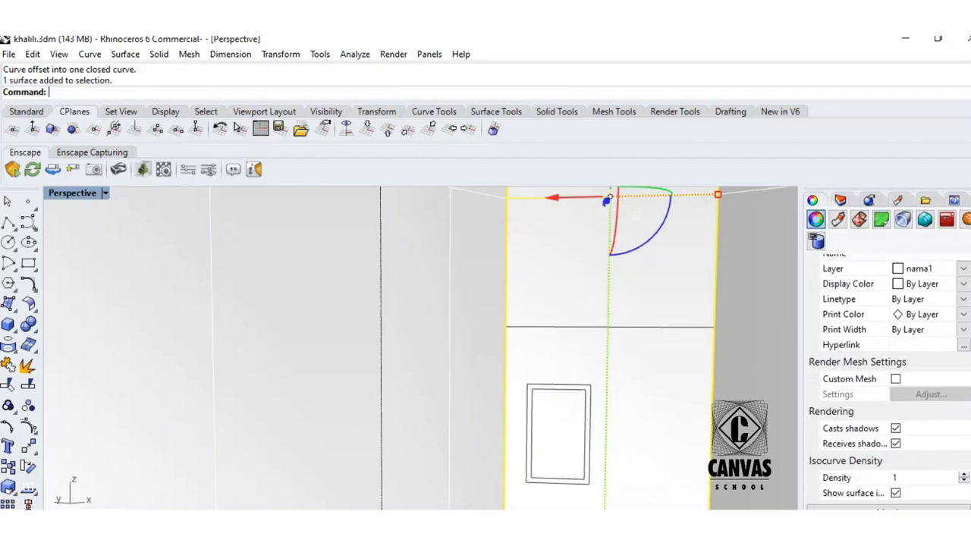
pyautogui.scroll(1, 888, 382)
# - Duplicate the outer and inner window rectangles sideways to form a second window on the same wall face
pyautogui.click(547, 389)
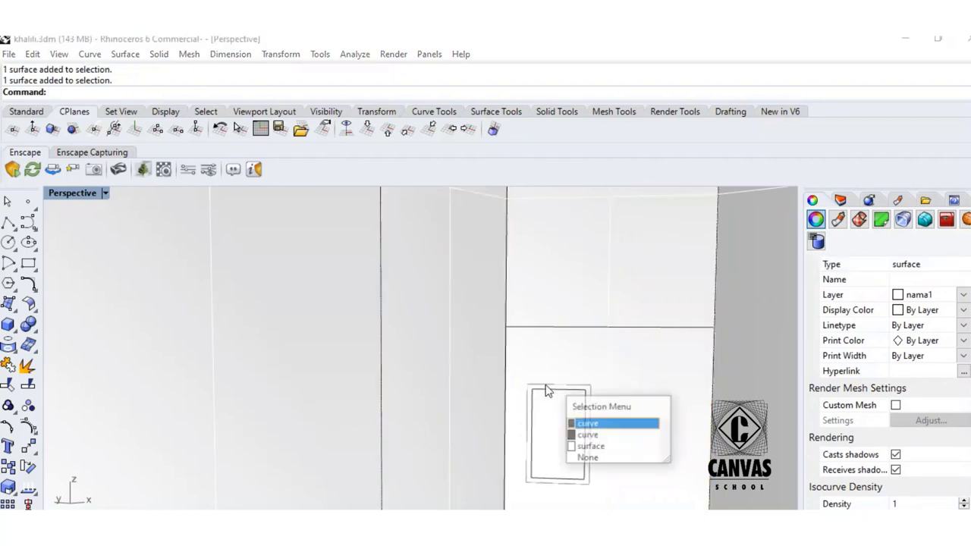
pyautogui.click(582, 420)
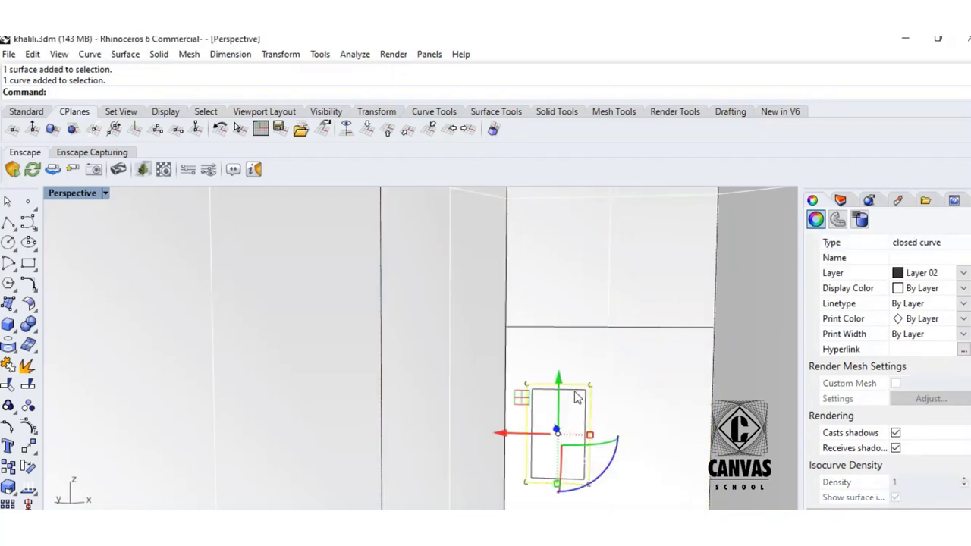
pyautogui.keyDown('shift'); pyautogui.click(575, 392); pyautogui.keyUp('shift')
pyautogui.moveTo(509, 435); pyautogui.dragTo(598, 434)
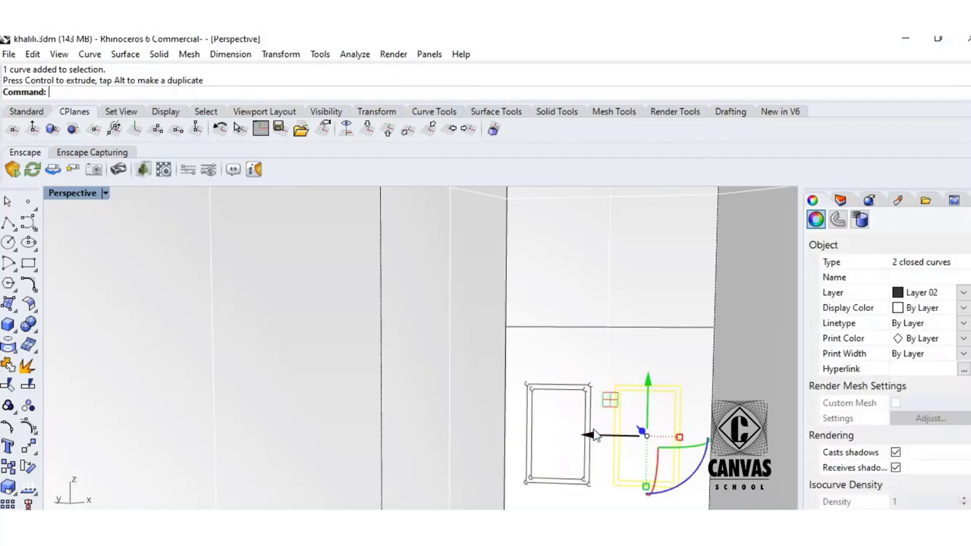
# - Align the construction plane to the adjacent angled wall face beside the two windows
pyautogui.click(442, 492)
pyautogui.scroll(-4, 450, 489)
pyautogui.moveTo(450, 489); pyautogui.dragTo(444, 459, button='right')
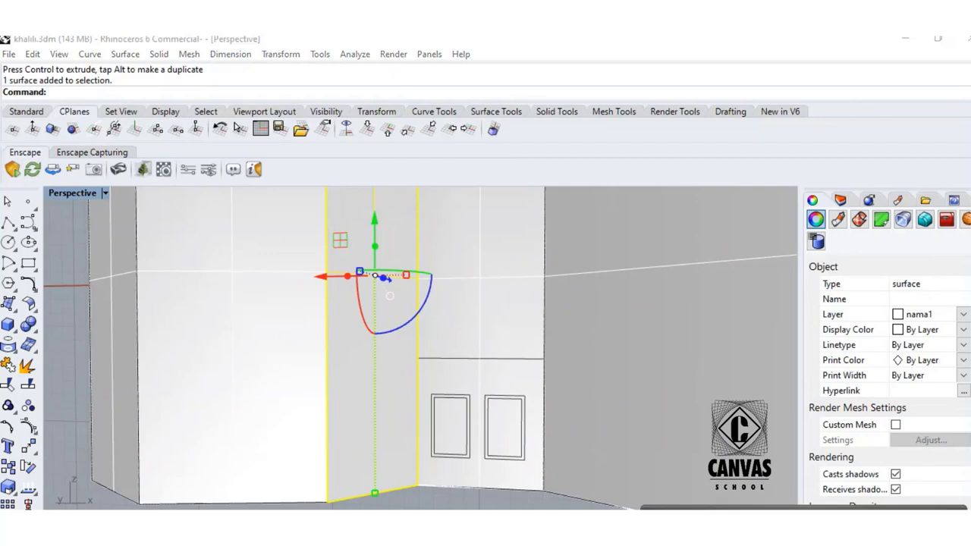
pyautogui.click(556, 466)
pyautogui.click(541, 478)
pyautogui.press('Escape')
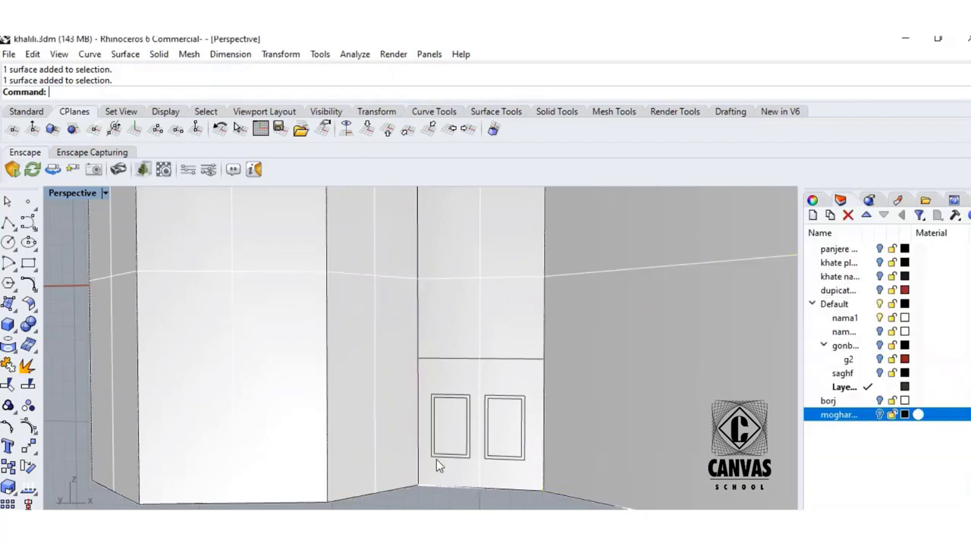
pyautogui.click(53, 129)
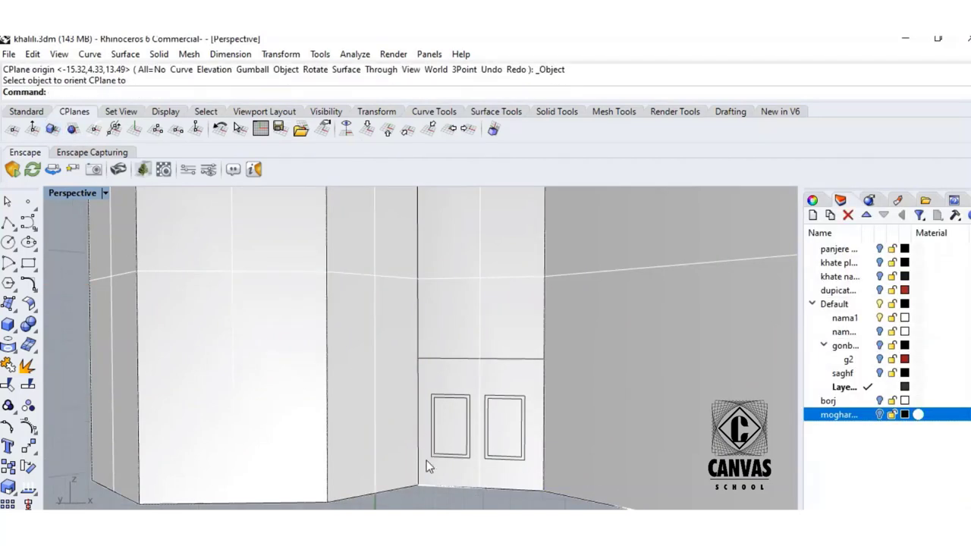
# - Draw a line across the adjacent angled face, continuing from the end of the horizontal line above the windows
pyautogui.moveTo(410, 497); pyautogui.dragTo(383, 488, button='right')
pyautogui.click(7, 223)
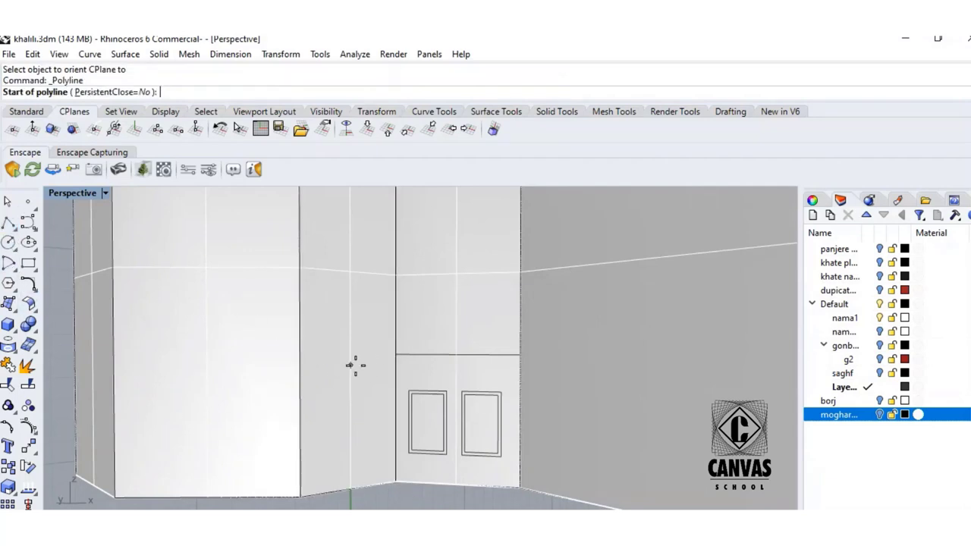
pyautogui.click(397, 363)
pyautogui.click(396, 355)
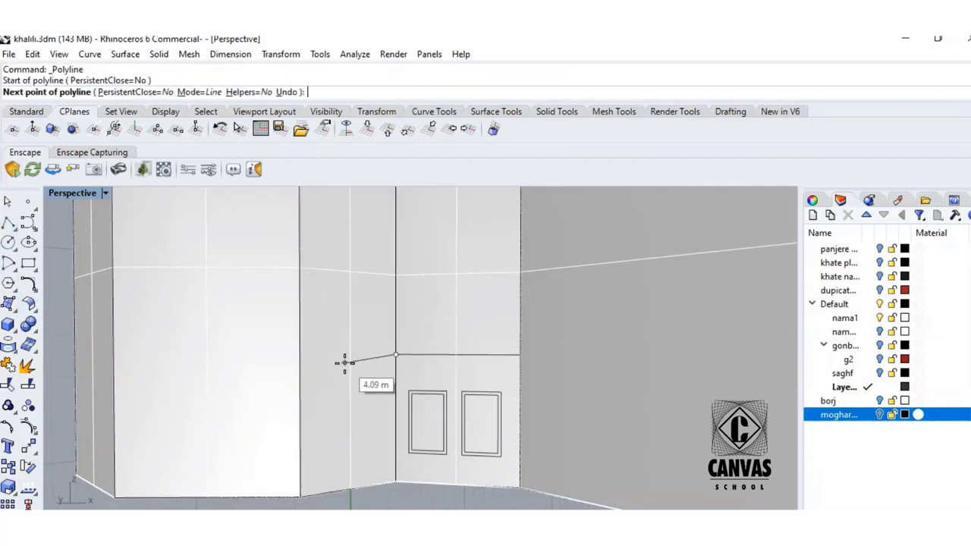
pyautogui.click(302, 357)
pyautogui.press('Return')
# - Draw an upright window rectangle below the line on the angled wall face
pyautogui.click(28, 263)
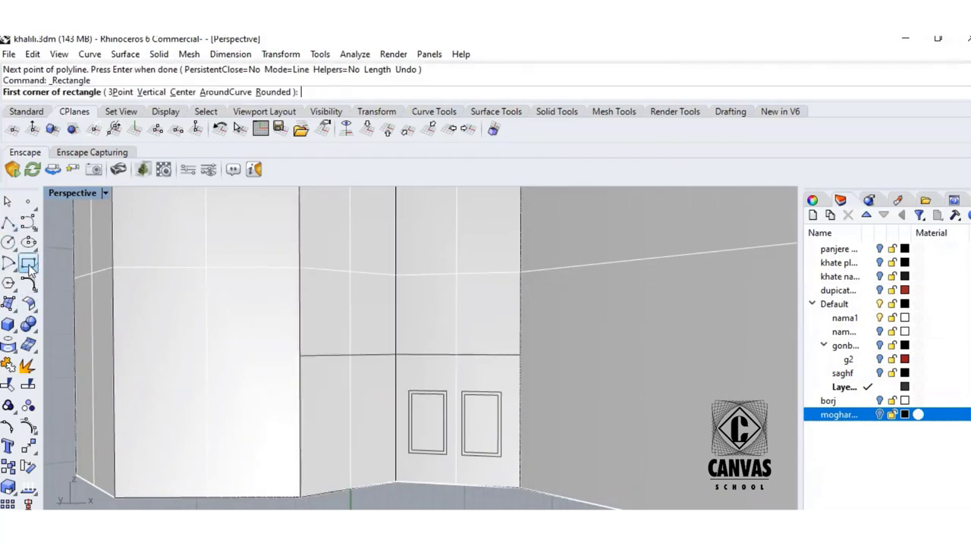
pyautogui.click(318, 404)
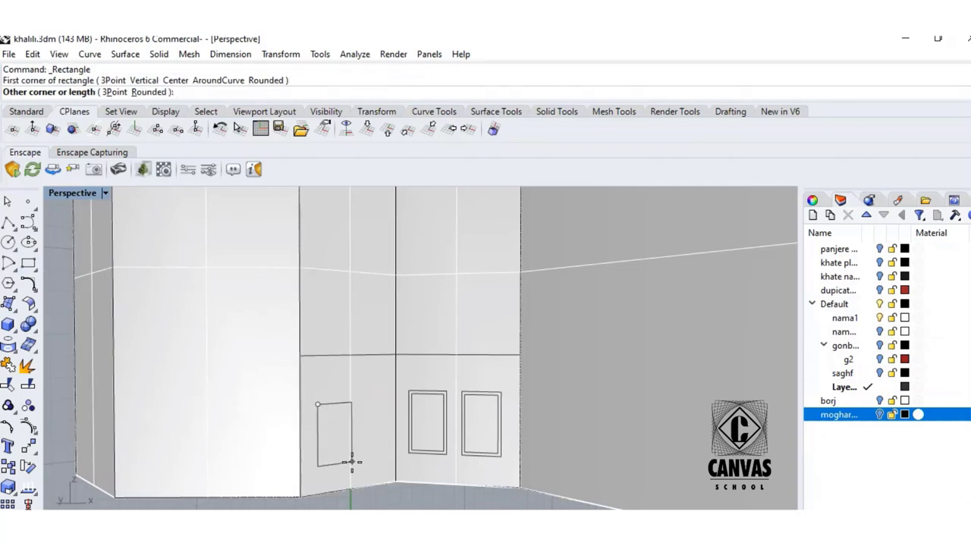
pyautogui.click(353, 465)
# - Rotate the new window rectangle on the angled face slightly and undo the rotation
pyautogui.click(321, 422)
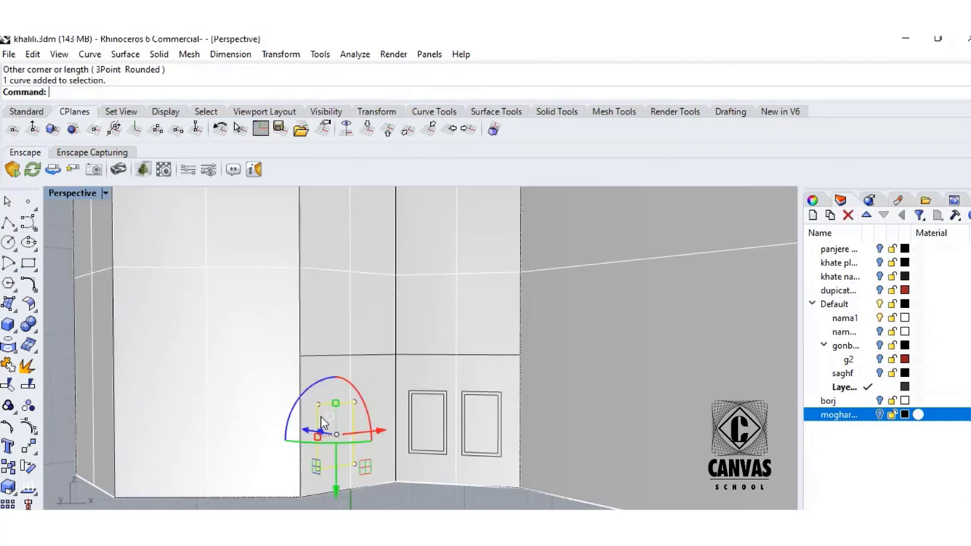
pyautogui.moveTo(371, 434); pyautogui.dragTo(370, 433)
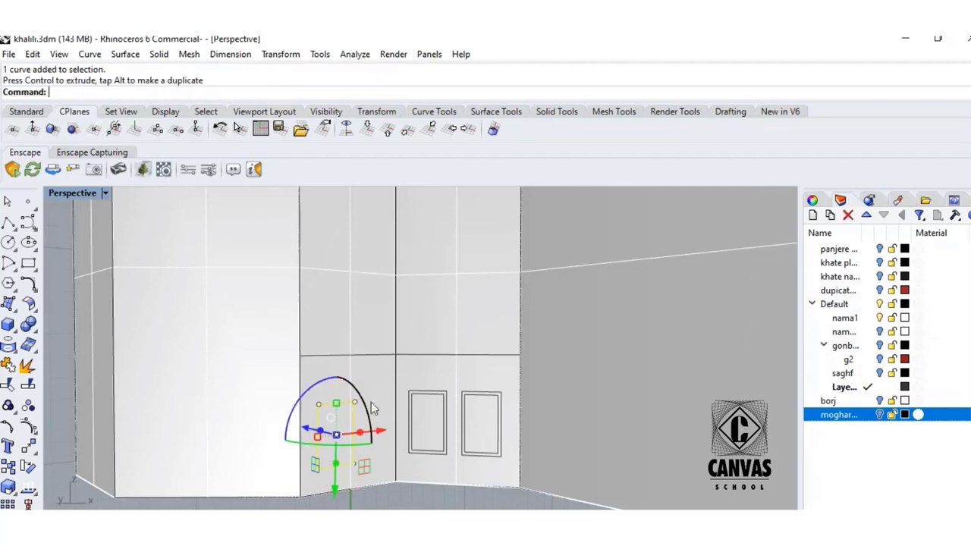
pyautogui.click(654, 279)
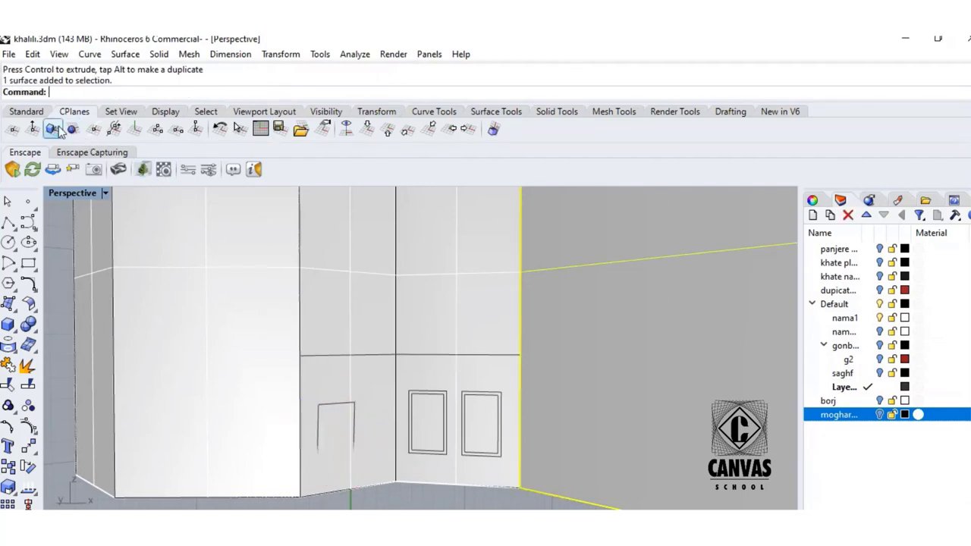
pyautogui.click(27, 113)
pyautogui.click(171, 130)
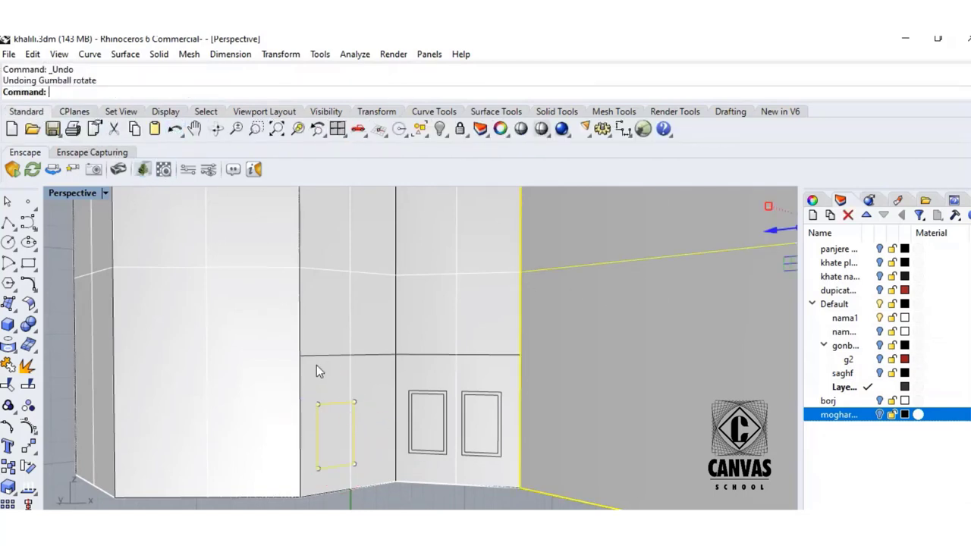
pyautogui.write('Offset')
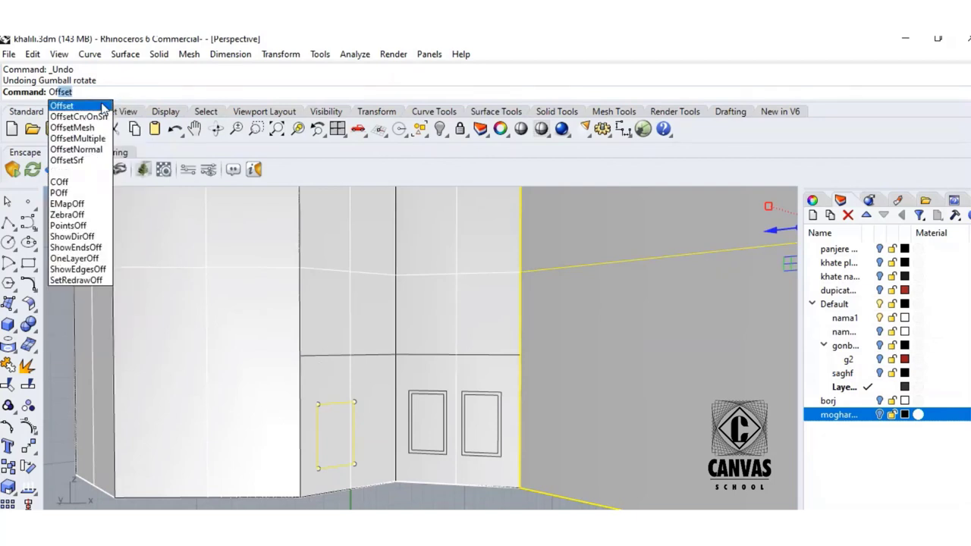
pyautogui.press('Return')
pyautogui.click(378, 430)
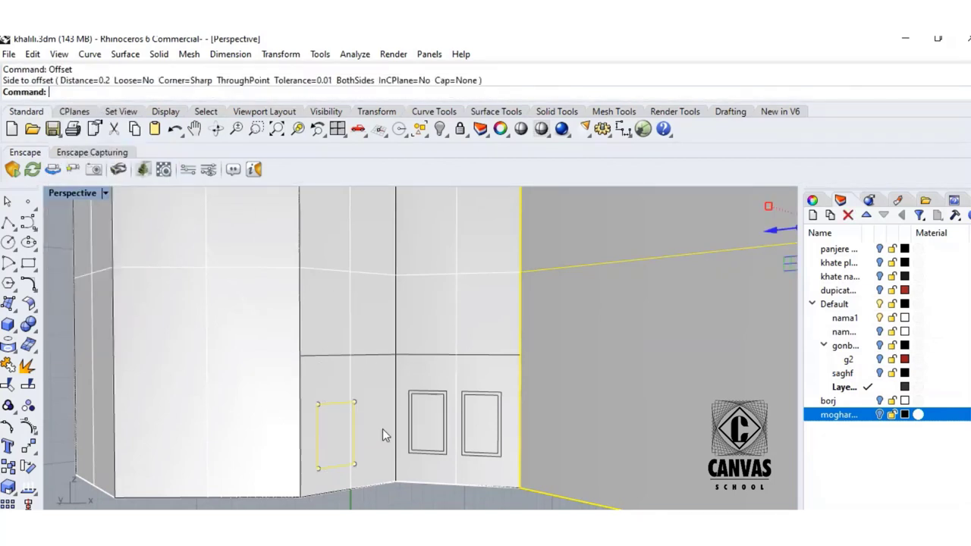
pyautogui.press('Escape')
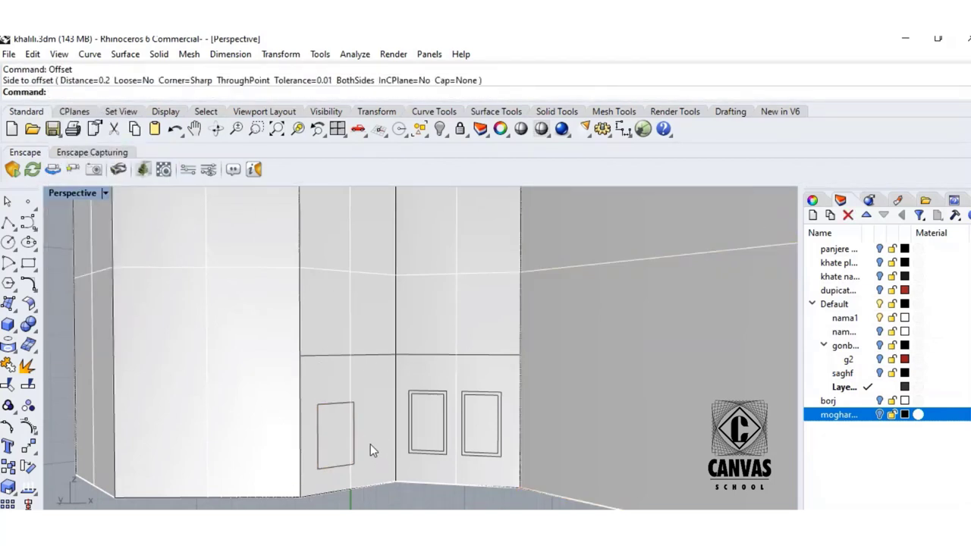
# - Offset the window rectangle on the angled wall face outward by 0.2 m to form its frame
pyautogui.click(355, 436)
pyautogui.click(449, 474)
pyautogui.write('O')
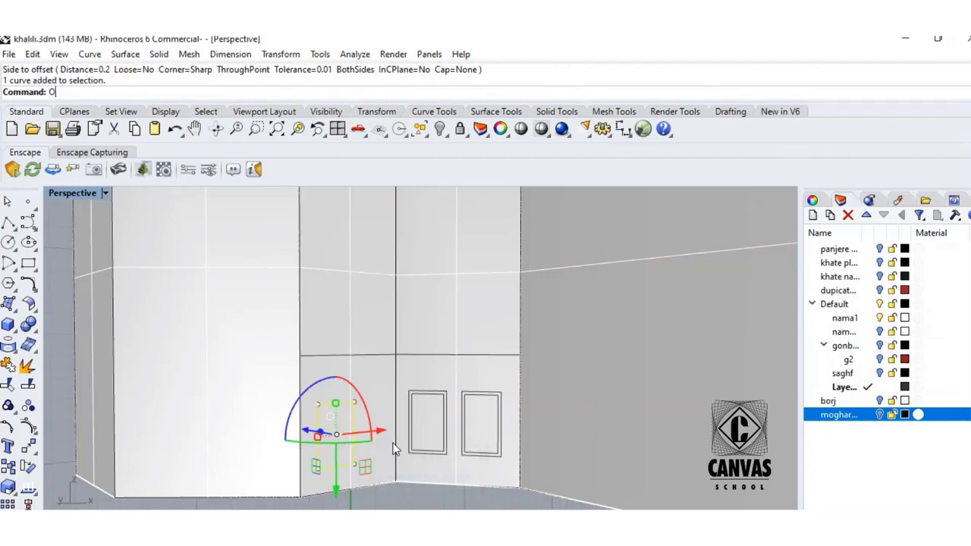
pyautogui.write('ffset')
pyautogui.press('Return')
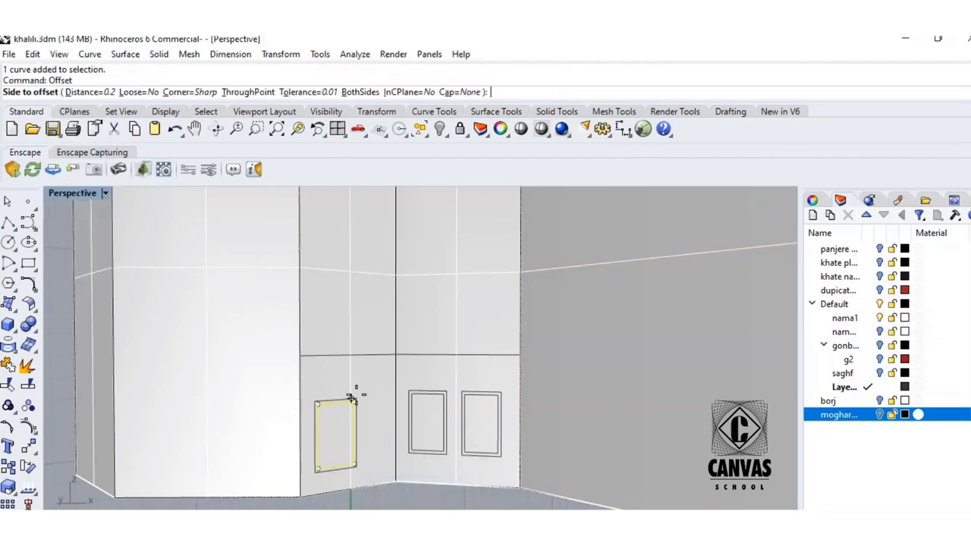
pyautogui.click(330, 392)
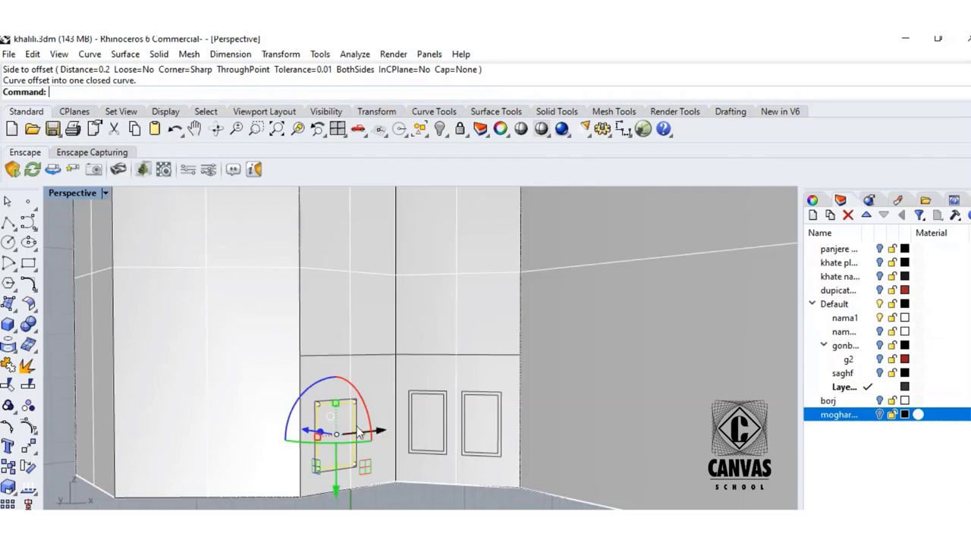
# - Select both frame curves on the angled face and copy them sideways to make a second framed window beside the first
pyautogui.scroll(2, 359, 433)
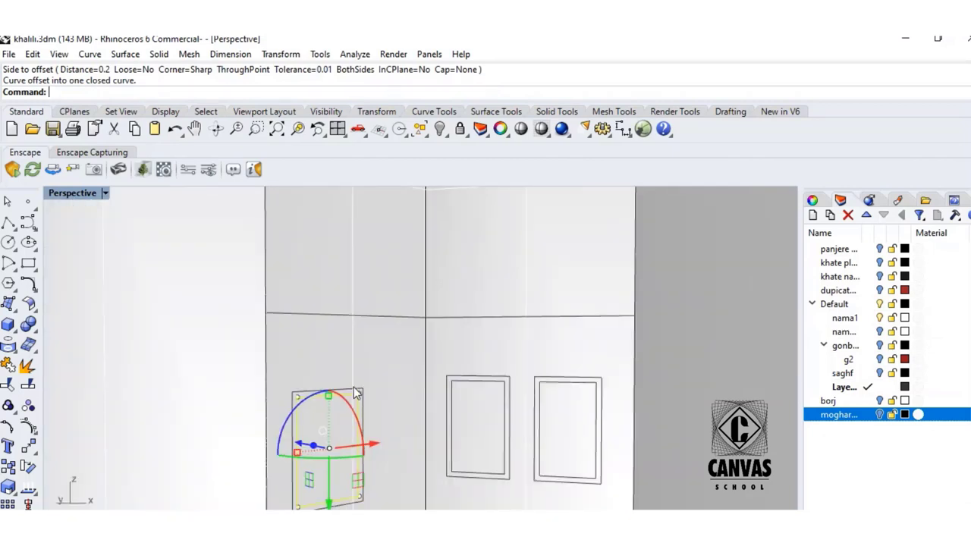
pyautogui.click(357, 395)
pyautogui.click(394, 427)
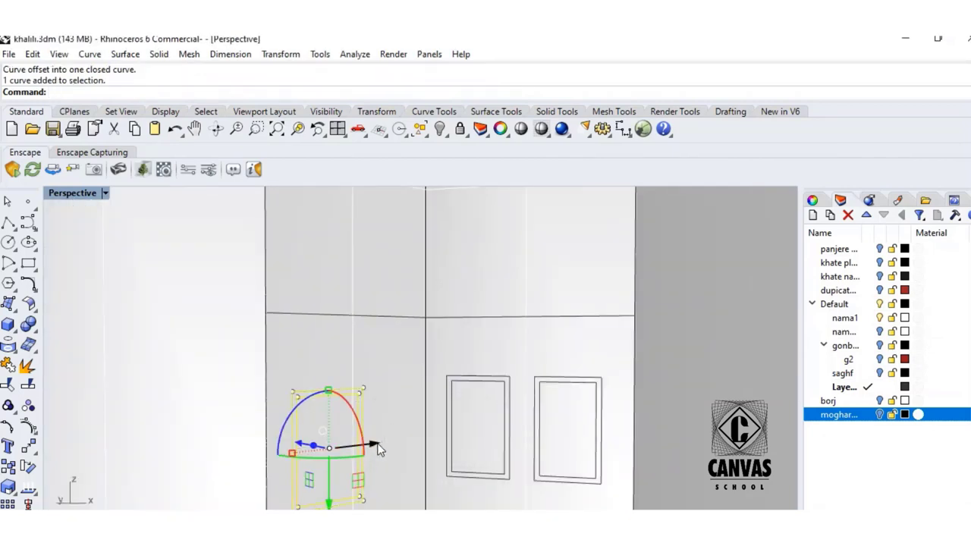
pyautogui.moveTo(371, 448); pyautogui.dragTo(430, 434)
pyautogui.press('alt')
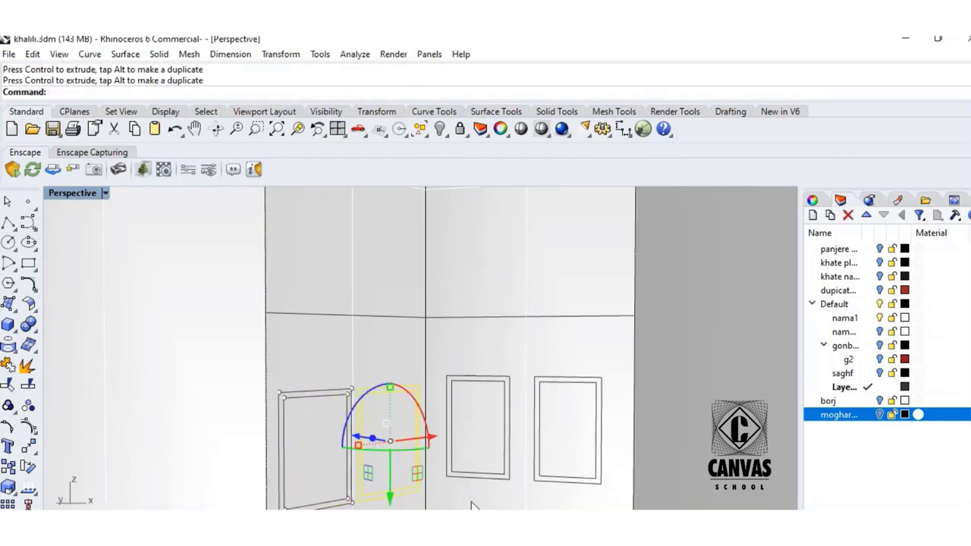
pyautogui.click(441, 475)
# - Try to align the construction plane to the wide wall face next to the angled one
pyautogui.scroll(-4, 360, 410)
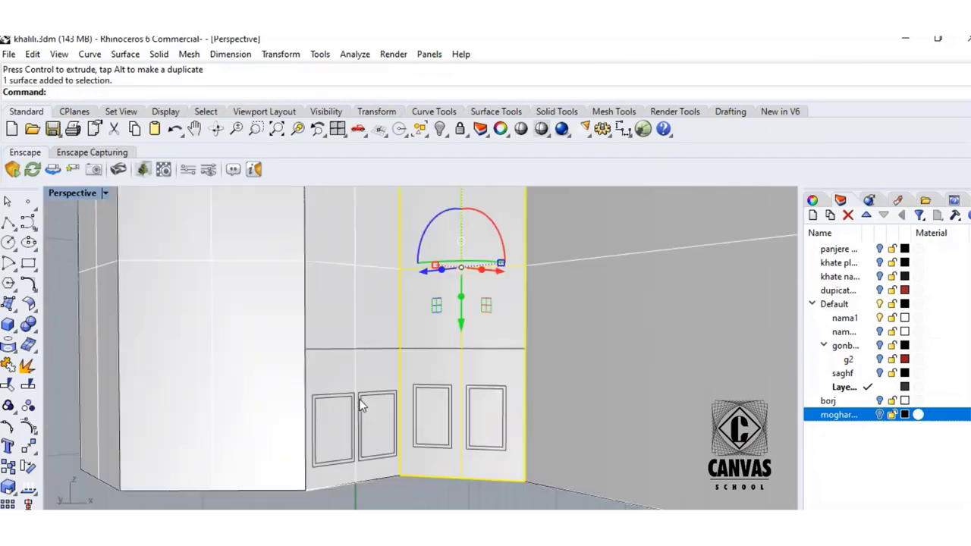
pyautogui.click(74, 111)
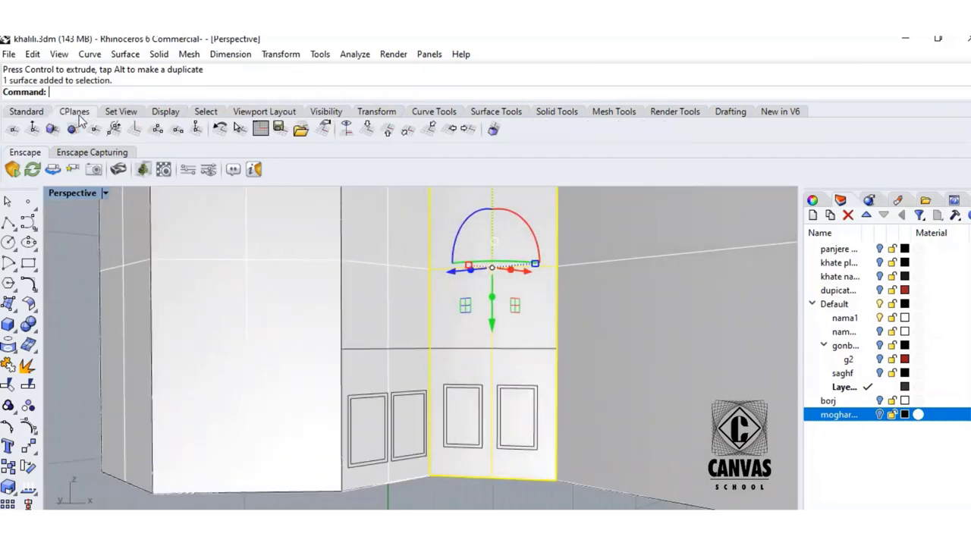
pyautogui.click(52, 129)
pyautogui.click(240, 309)
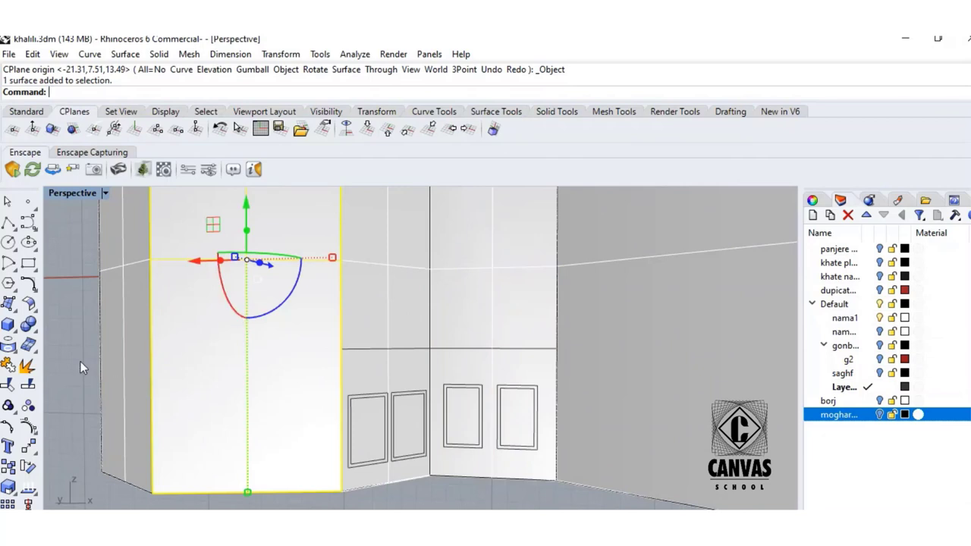
pyautogui.press('Escape')
# - Draw a line across the wide wall face to its far edge, continuing from the end of the horizontal line above the windows
pyautogui.click(8, 222)
pyautogui.click(341, 350)
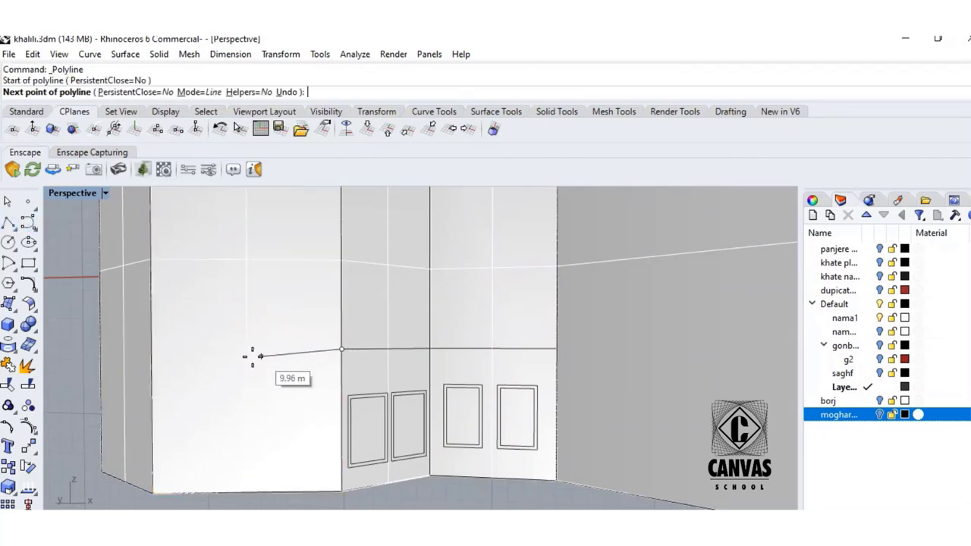
pyautogui.click(154, 351)
pyautogui.press('Return')
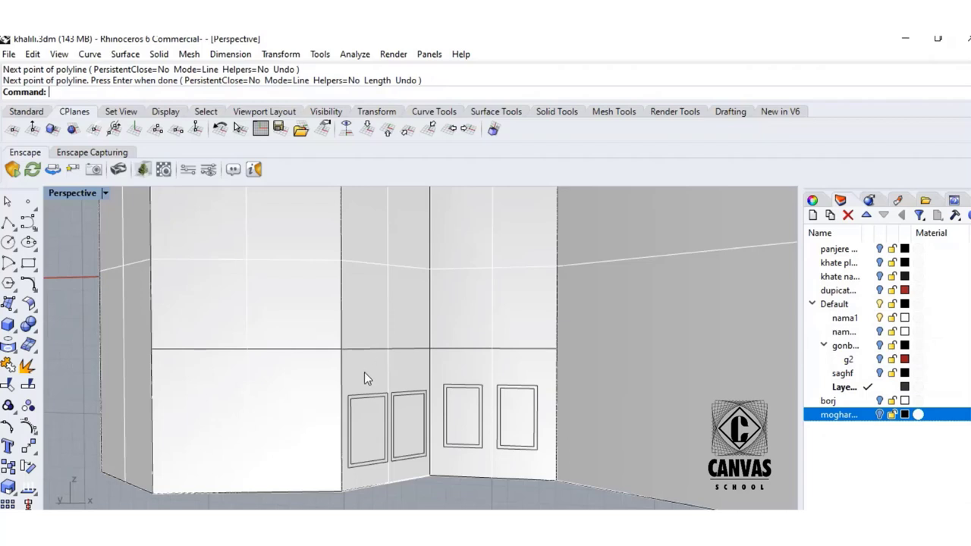
pyautogui.click(28, 263)
pyautogui.click(169, 409)
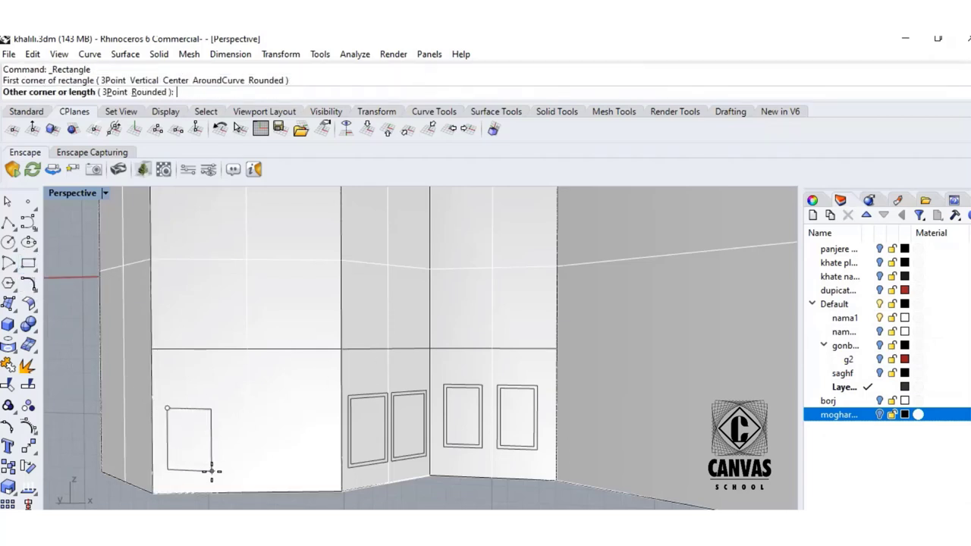
pyautogui.press('Escape')
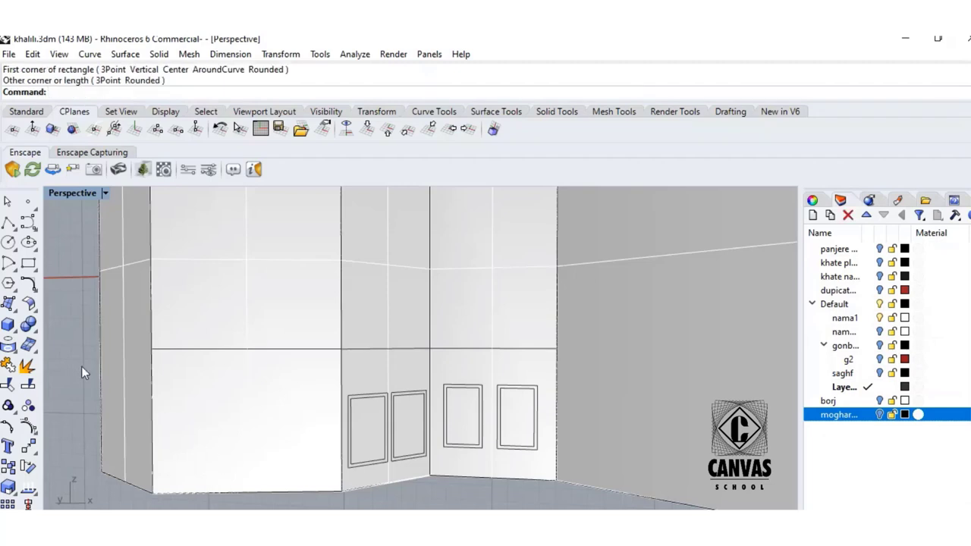
# - Align the construction plane to the wide wall face and draw an upright window rectangle below the line near its far edge
pyautogui.click(53, 130)
pyautogui.click(229, 393)
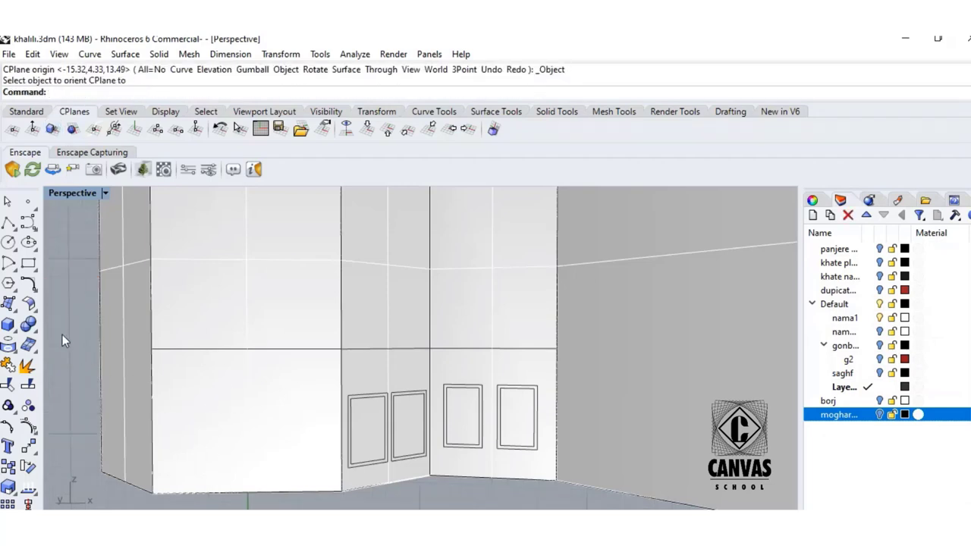
pyautogui.click(28, 263)
pyautogui.click(166, 411)
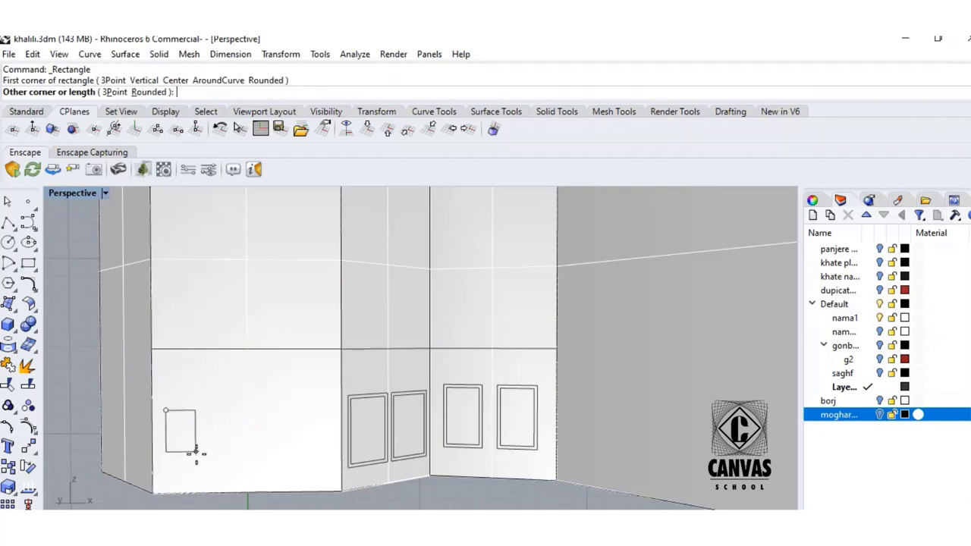
pyautogui.click(213, 468)
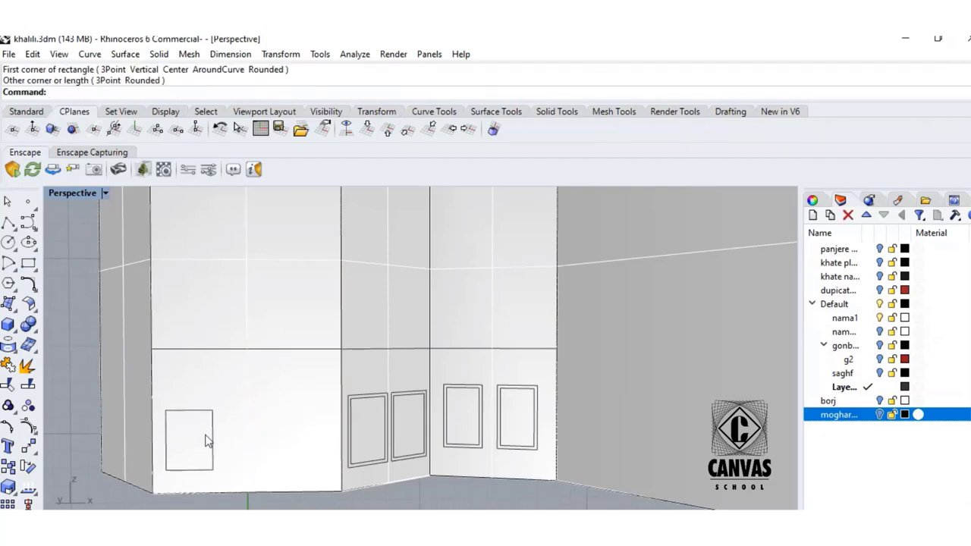
# - Offset the window rectangle on the wide wall face outward by 0.2 m to form its frame
pyautogui.click(203, 412)
pyautogui.write('Offset')
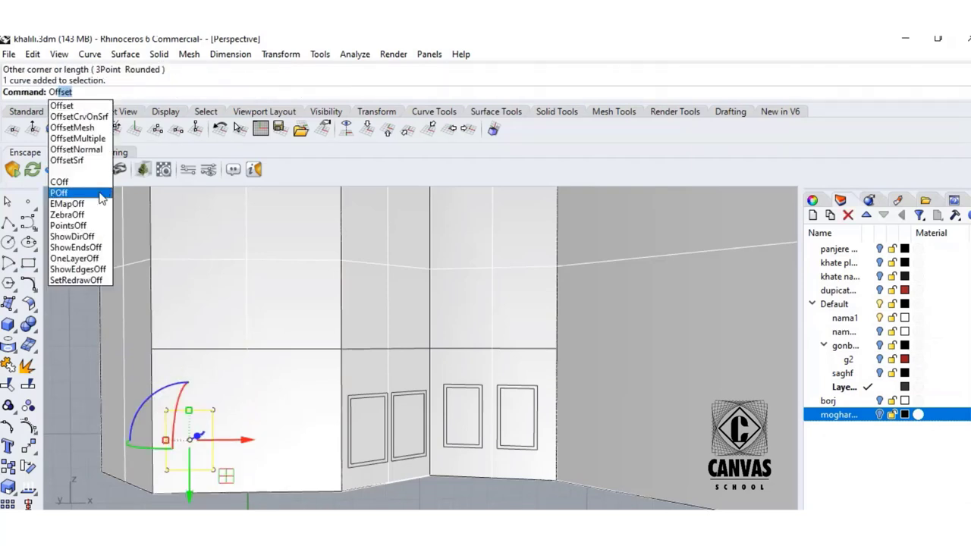
pyautogui.press('Return')
pyautogui.click(255, 373)
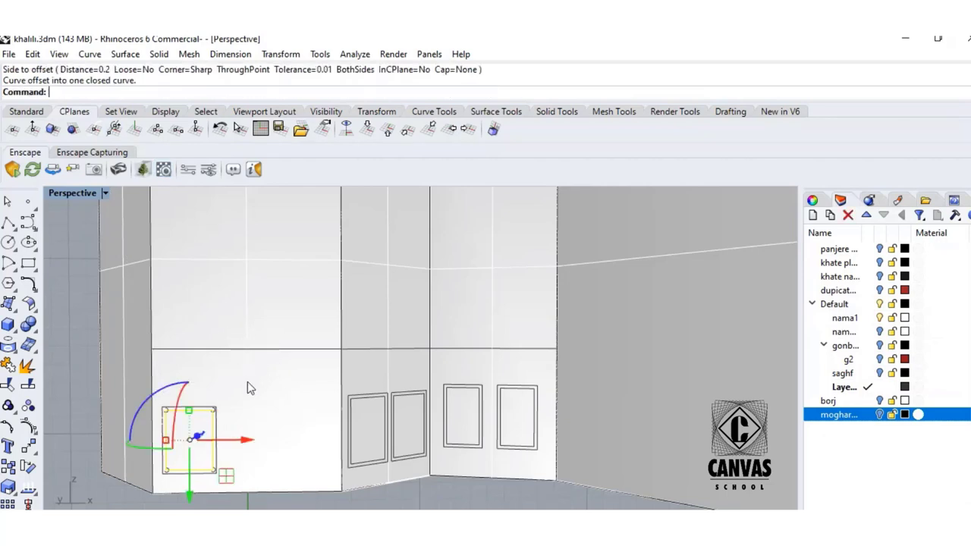
# - Select both frame curves on the wide face and copy them sideways twice to make a row of three framed windows
pyautogui.scroll(3, 234, 417)
pyautogui.keyDown('shift'); pyautogui.click(203, 409); pyautogui.keyUp('shift')
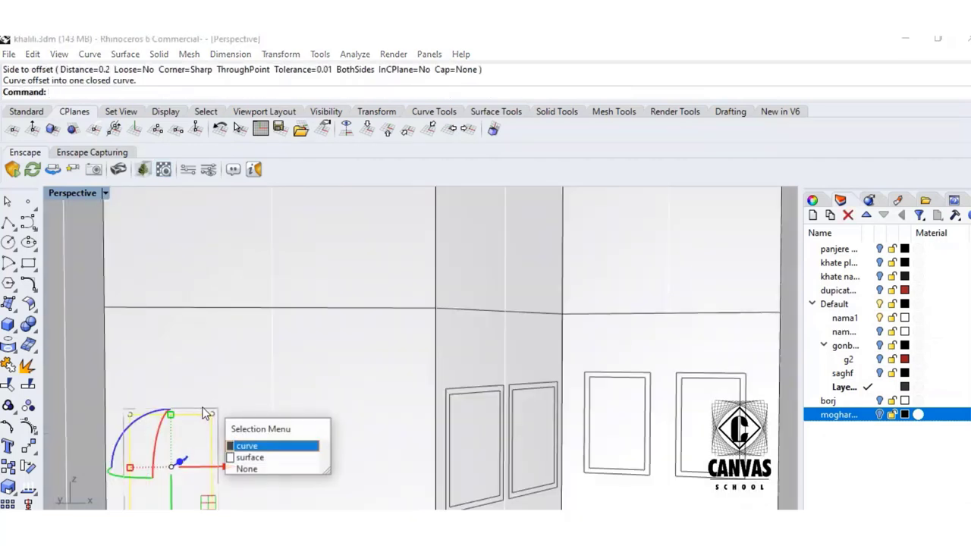
pyautogui.click(248, 445)
pyautogui.scroll(-5, 248, 444)
pyautogui.moveTo(253, 463); pyautogui.dragTo(376, 457)
pyautogui.press('alt')
pyautogui.press('alt')
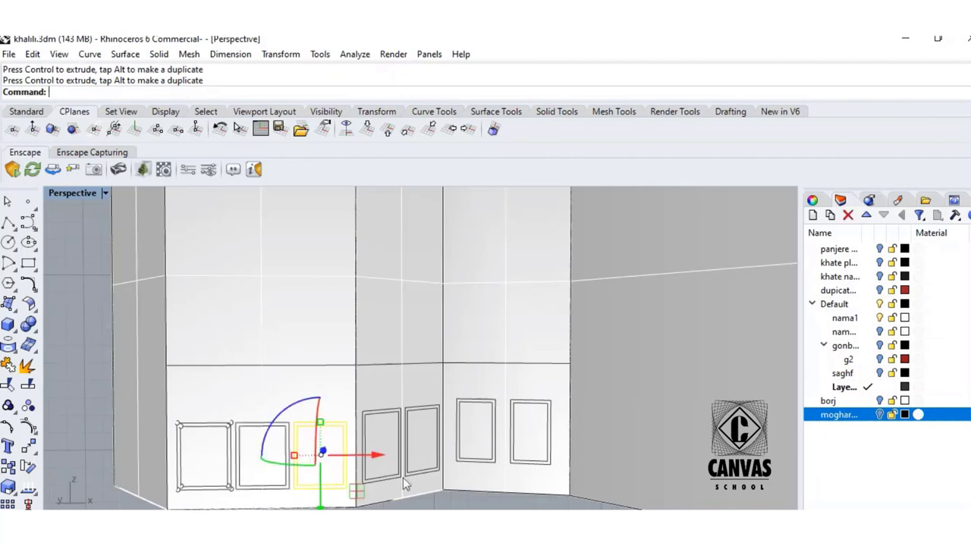
pyautogui.click(435, 504)
# - Select the inner and outer curves of all three windows on the wide face and move them slightly upward
pyautogui.scroll(2, 330, 439)
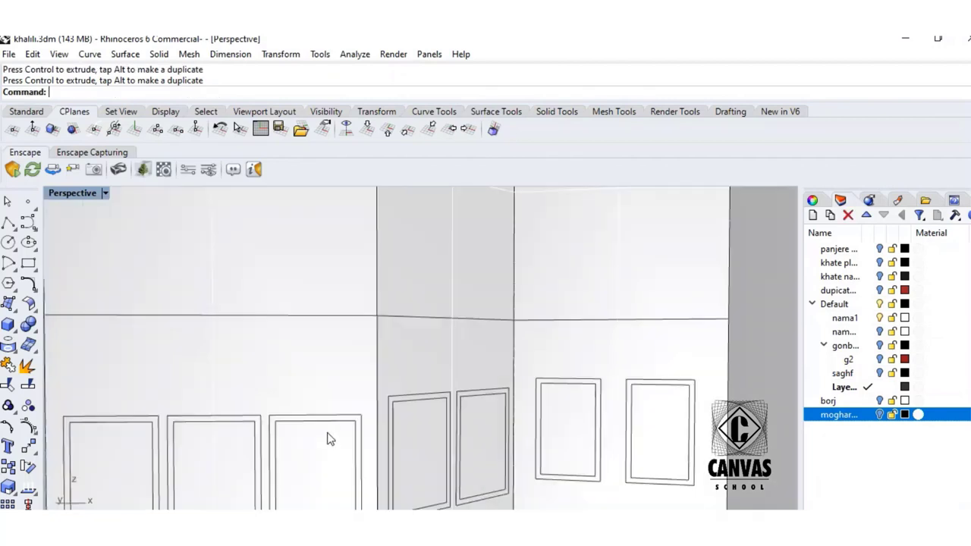
pyautogui.click(330, 418)
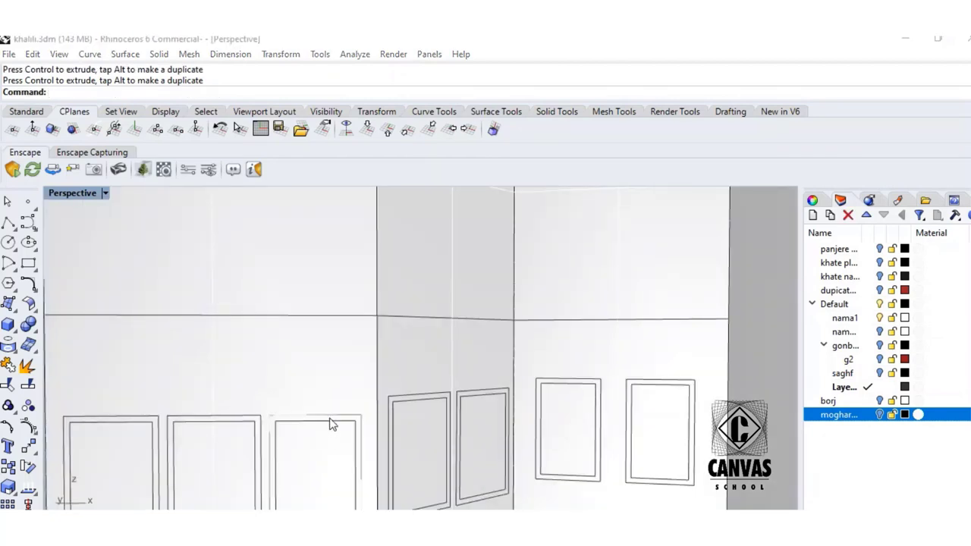
pyautogui.click(363, 455)
pyautogui.keyDown('shift'); pyautogui.click(346, 422); pyautogui.keyUp('shift')
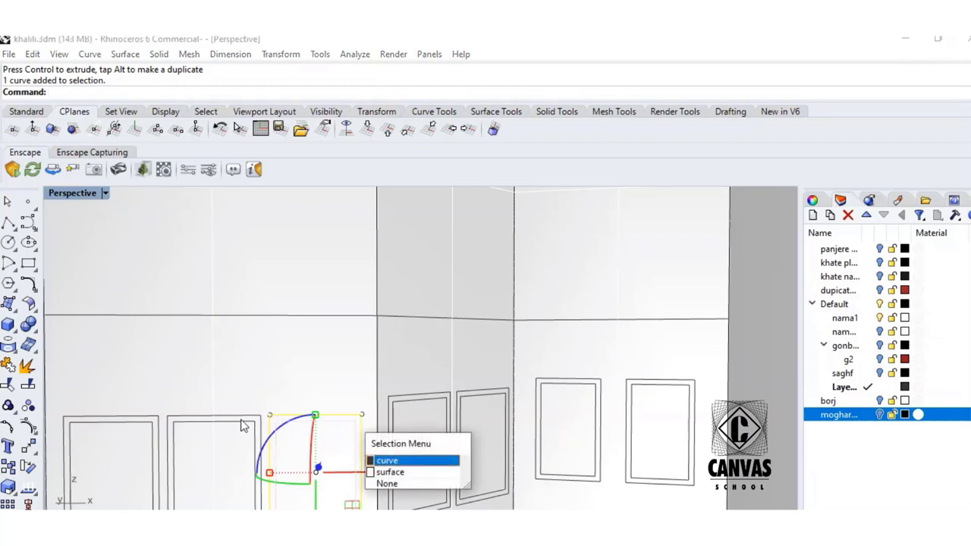
pyautogui.click(379, 461)
pyautogui.click(248, 426)
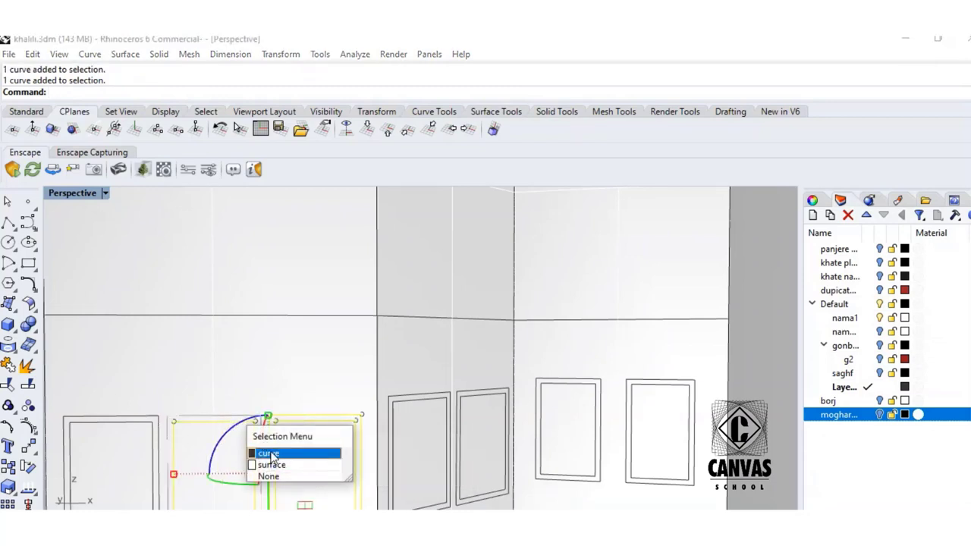
pyautogui.click(271, 455)
pyautogui.click(166, 427)
pyautogui.click(184, 460)
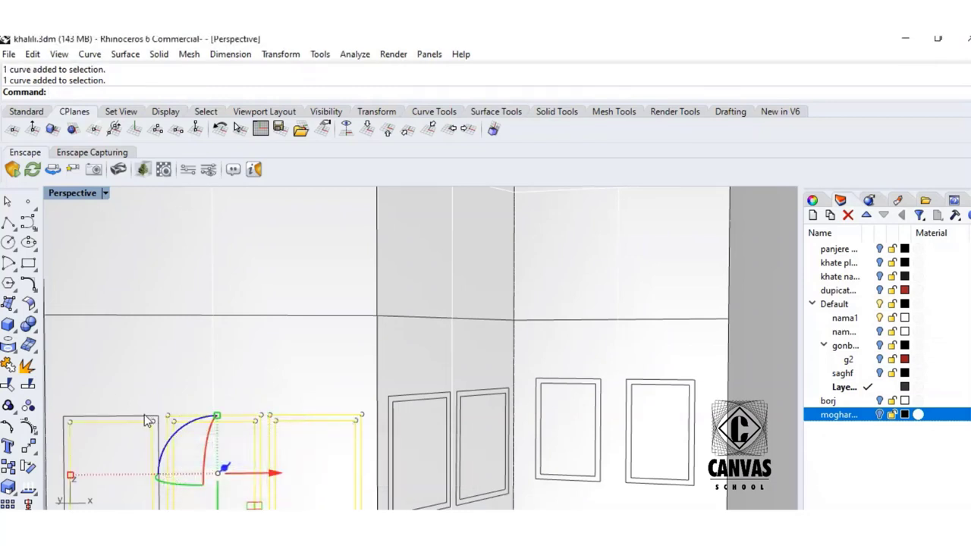
pyautogui.click(146, 418)
pyautogui.click(182, 451)
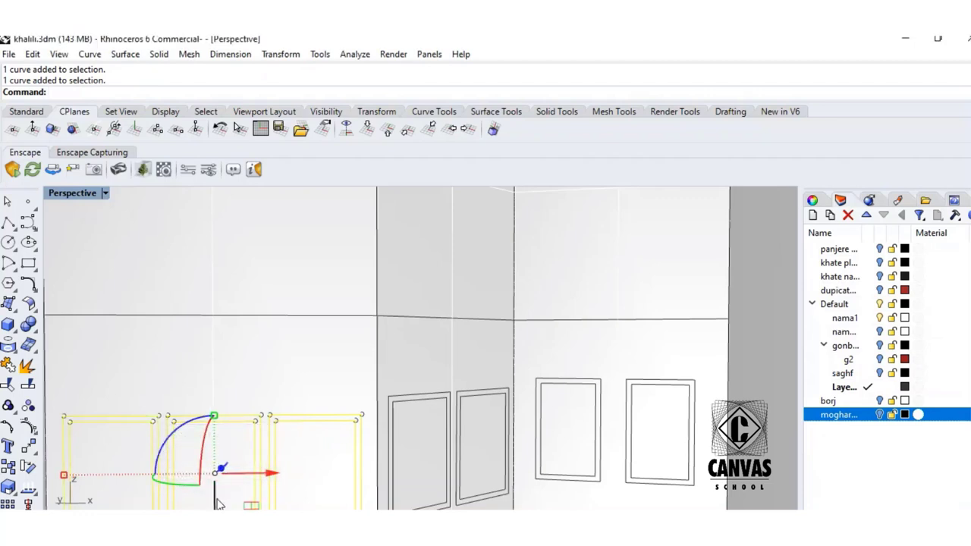
pyautogui.moveTo(218, 504); pyautogui.dragTo(216, 484)
# - Select the framed window curves on the narrow angled face and move them slightly upward
pyautogui.scroll(-5, 341, 480)
pyautogui.scroll(5, 373, 456)
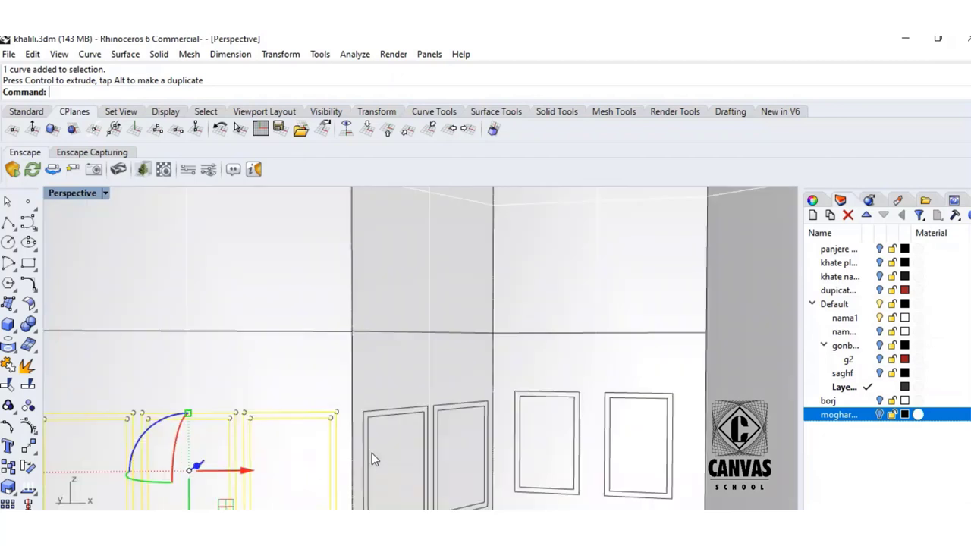
pyautogui.click(374, 451)
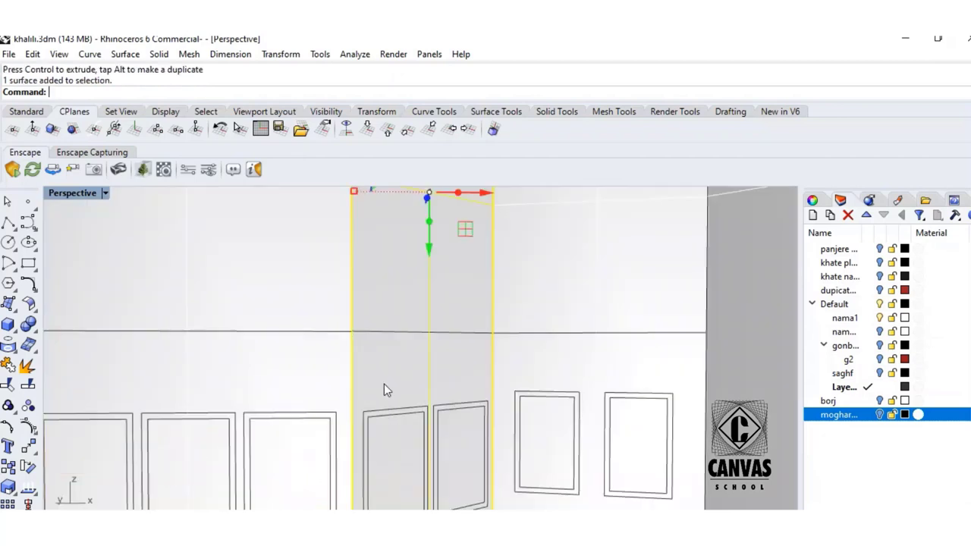
pyautogui.click(466, 401)
pyautogui.click(506, 438)
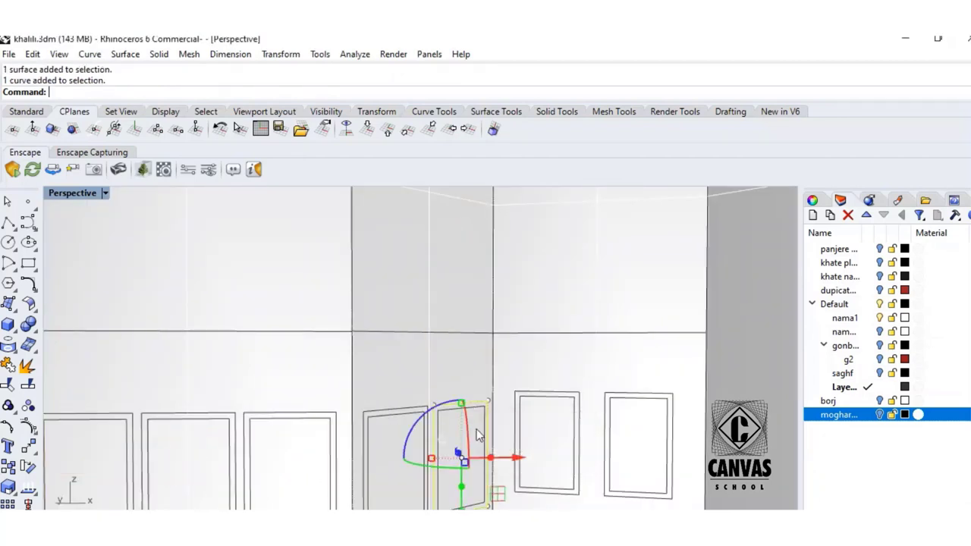
pyautogui.click(478, 414)
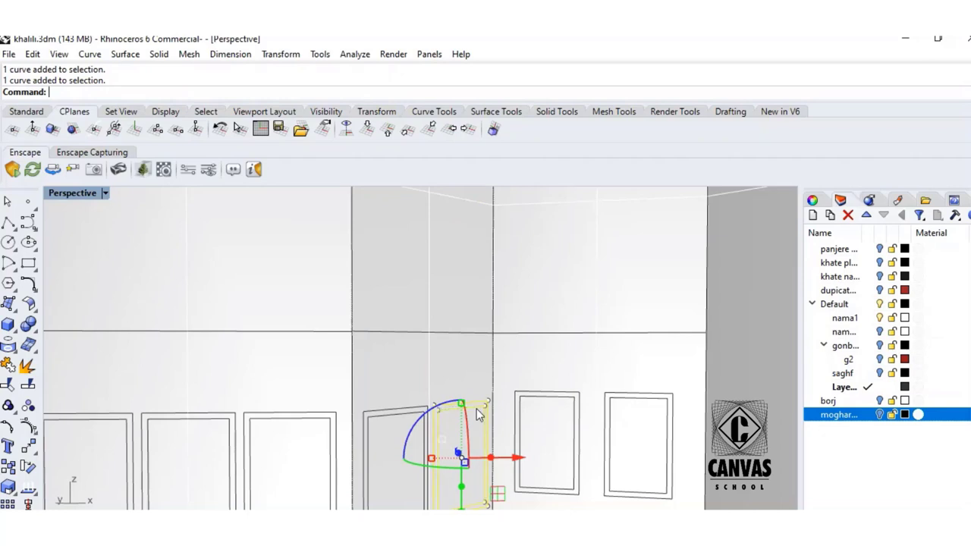
pyautogui.click(384, 411)
pyautogui.moveTo(436, 505); pyautogui.dragTo(432, 501)
# - Select the inner and outer curves of both windows on the outer end face and move them slightly downward
pyautogui.click(507, 484)
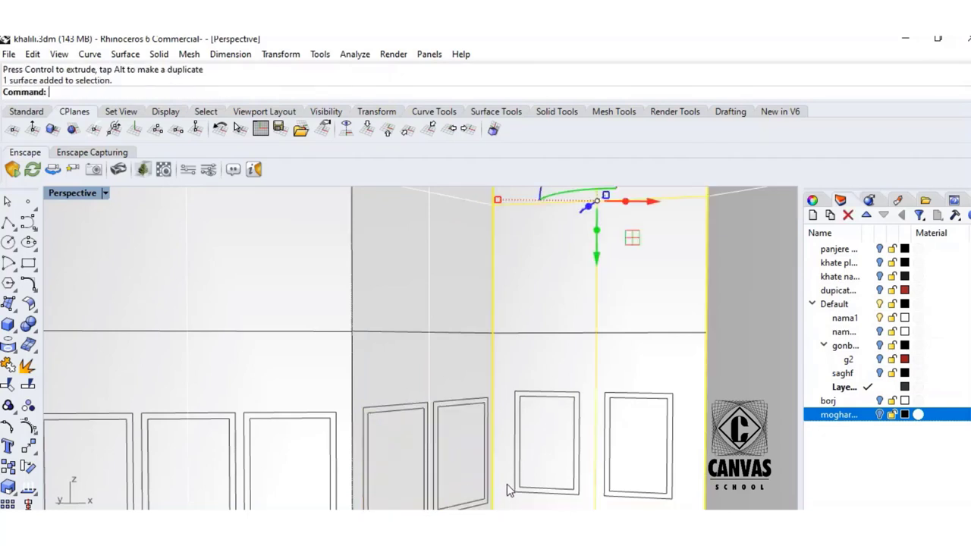
pyautogui.click(551, 396)
pyautogui.click(590, 431)
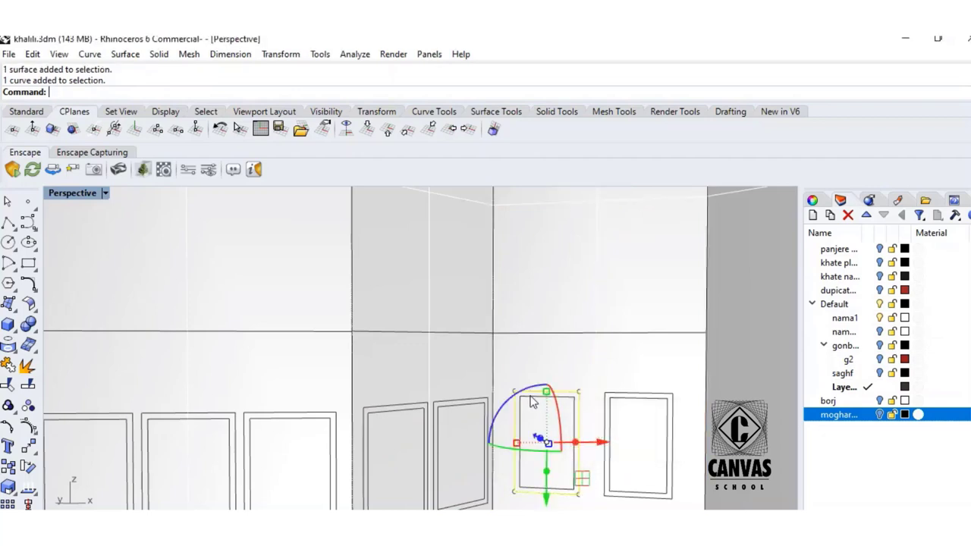
pyautogui.keyDown('shift'); pyautogui.click(531, 397); pyautogui.keyUp('shift')
pyautogui.click(610, 434)
pyautogui.keyDown('shift'); pyautogui.click(619, 394); pyautogui.keyUp('shift')
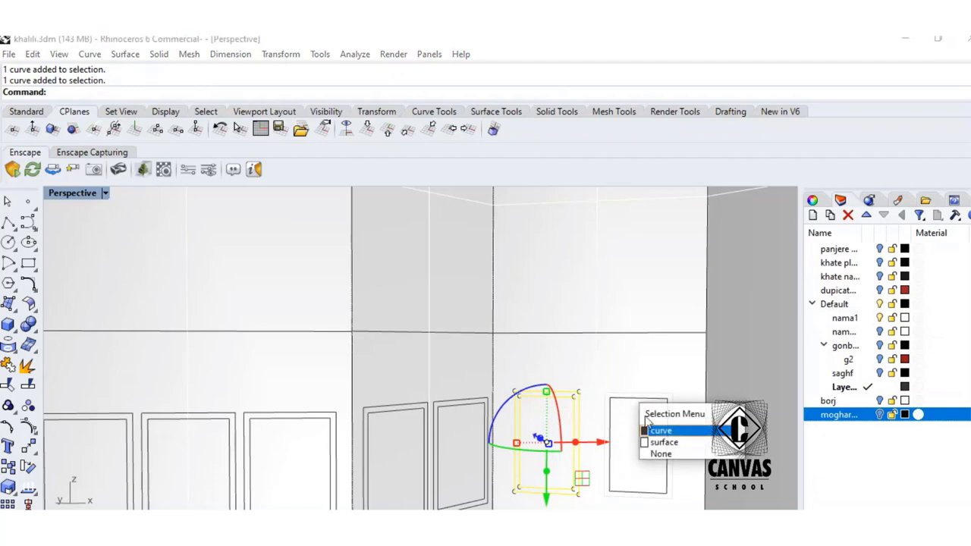
pyautogui.click(662, 432)
pyautogui.click(664, 419)
pyautogui.click(679, 436)
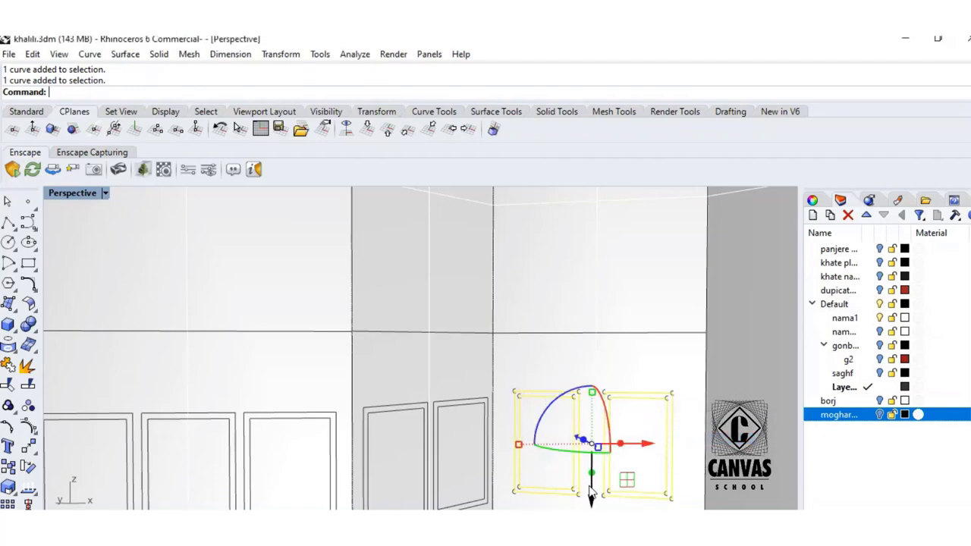
pyautogui.moveTo(590, 487); pyautogui.dragTo(591, 492)
pyautogui.click(572, 375)
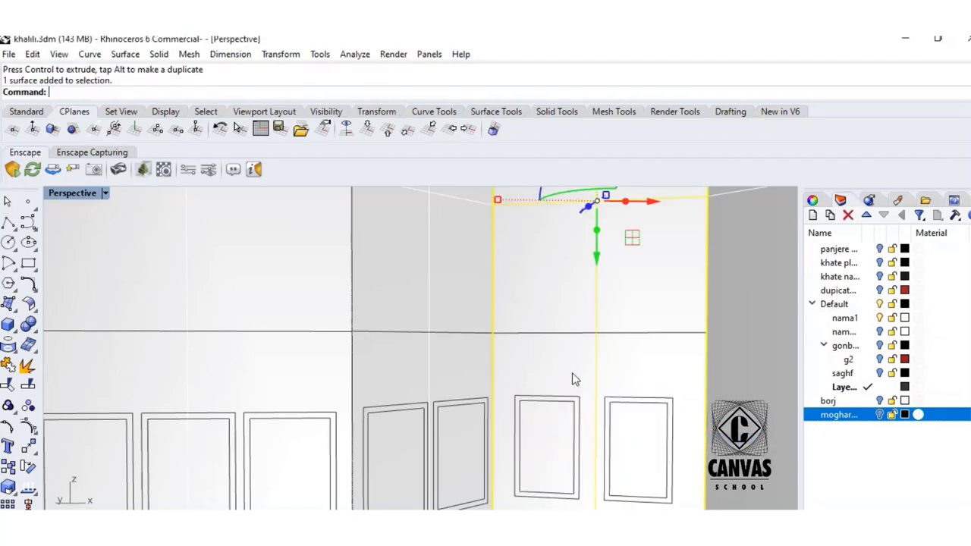
# - Draw a tall window rectangle on the outer end face above the horizontal dividing line and shift it slightly sideways to centre it
pyautogui.keyDown('shift'); pyautogui.moveTo(562, 366); pyautogui.dragTo(567, 363, button='right'); pyautogui.keyUp('shift')
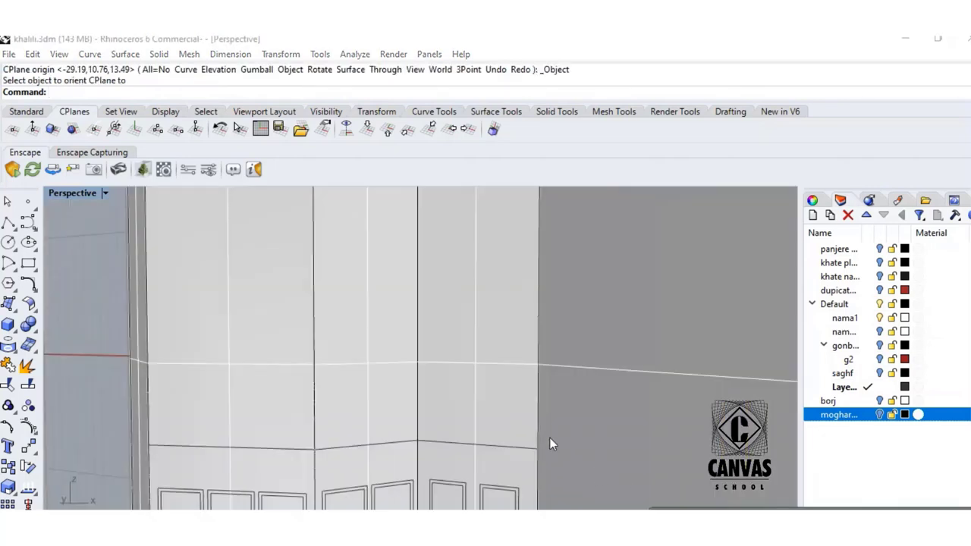
pyautogui.click(499, 430)
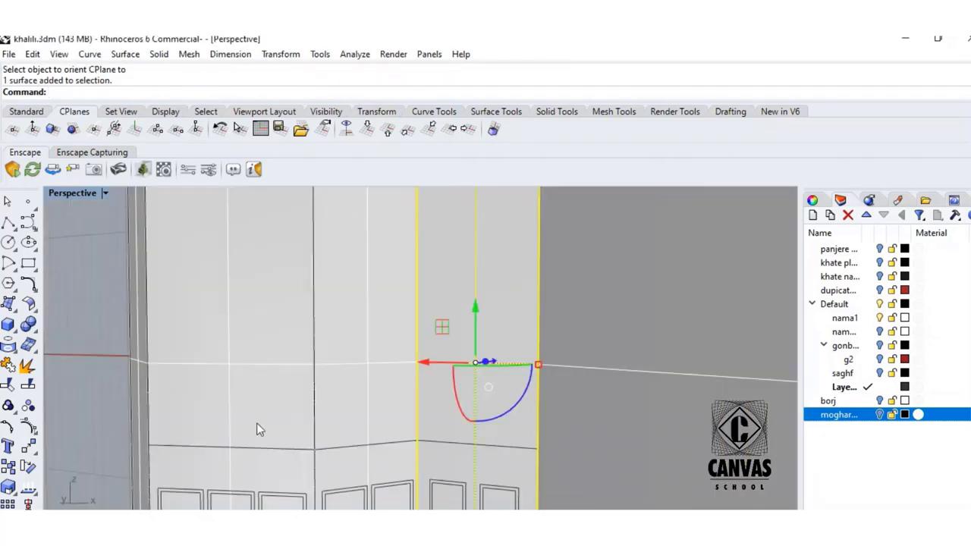
pyautogui.click(28, 262)
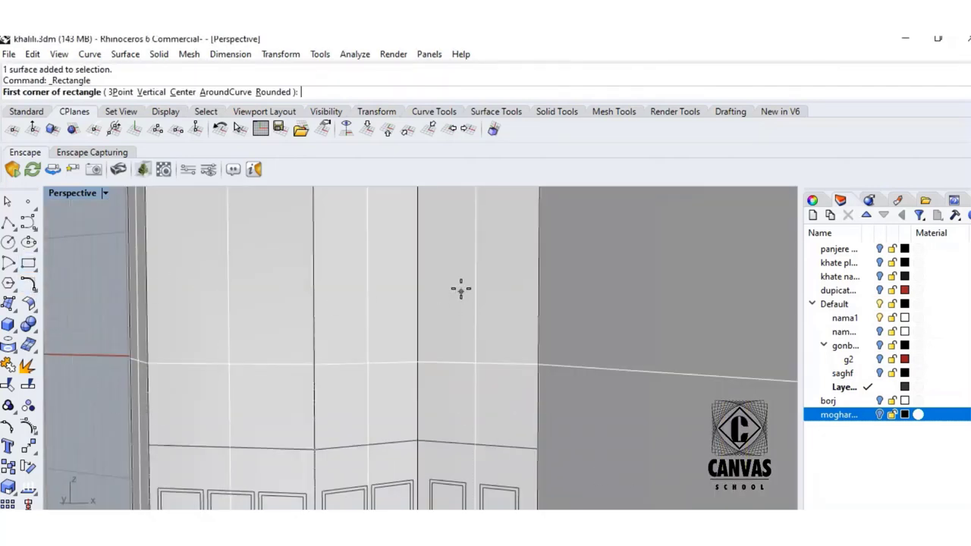
pyautogui.click(444, 241)
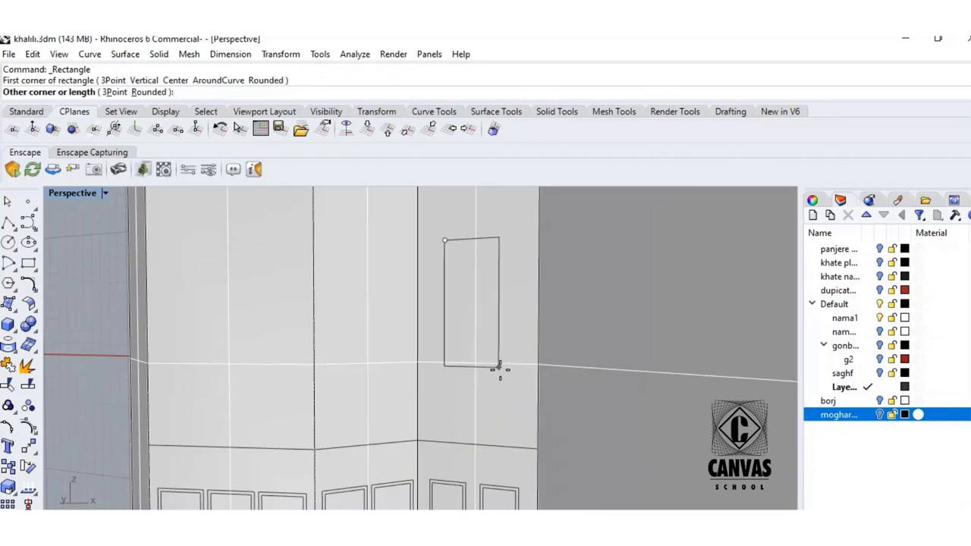
pyautogui.click(523, 403)
pyautogui.click(524, 345)
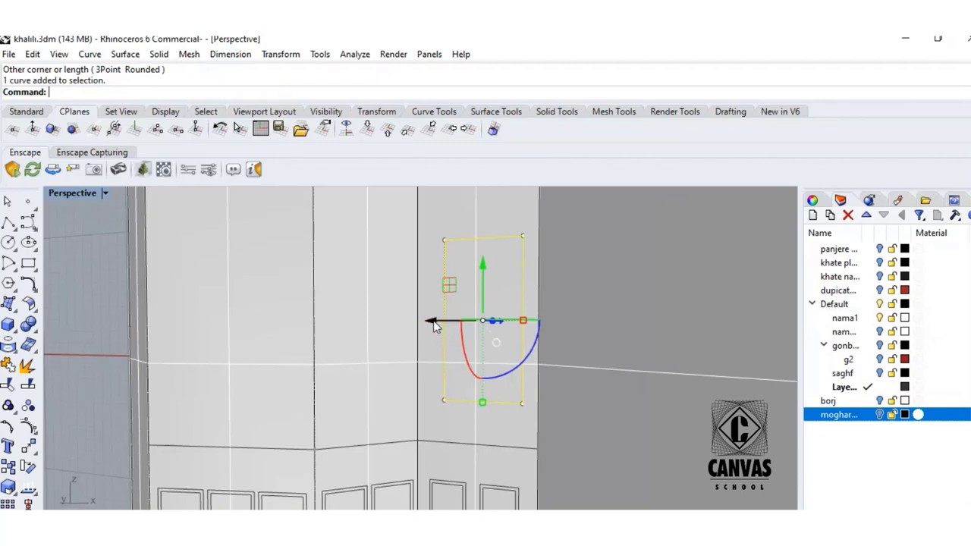
pyautogui.moveTo(433, 322); pyautogui.dragTo(442, 338)
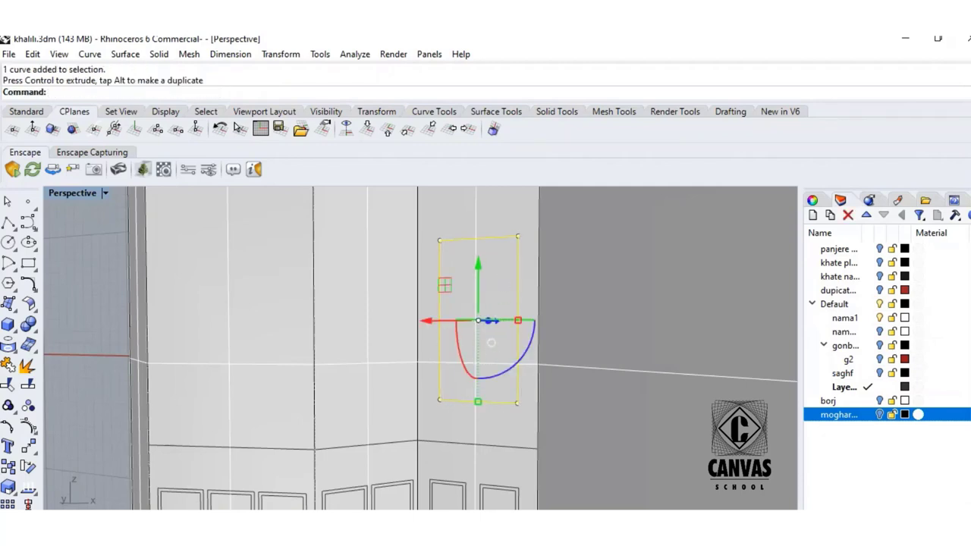
# - Offset the tall window rectangle outward by 0.4 m to form its frame
pyautogui.press('Return')
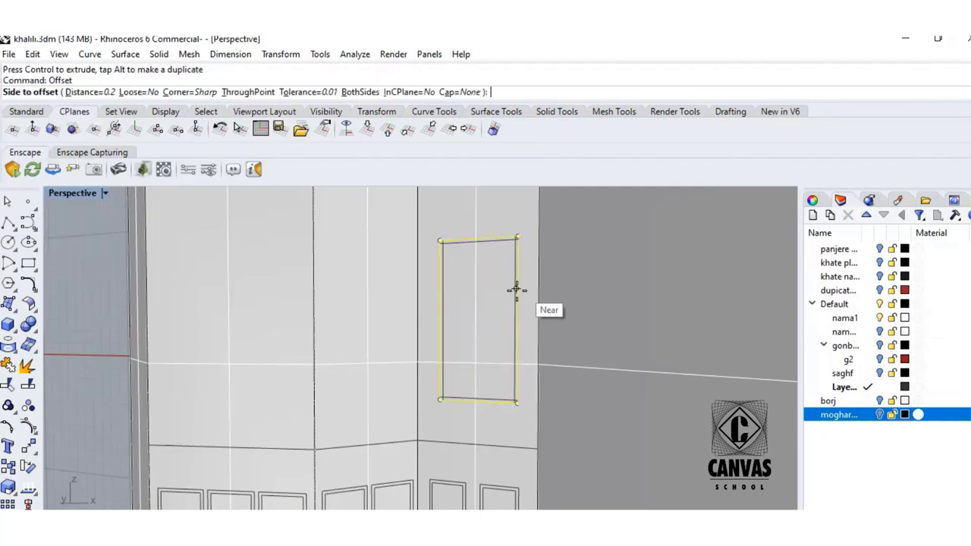
pyautogui.click(90, 92)
pyautogui.write('0')
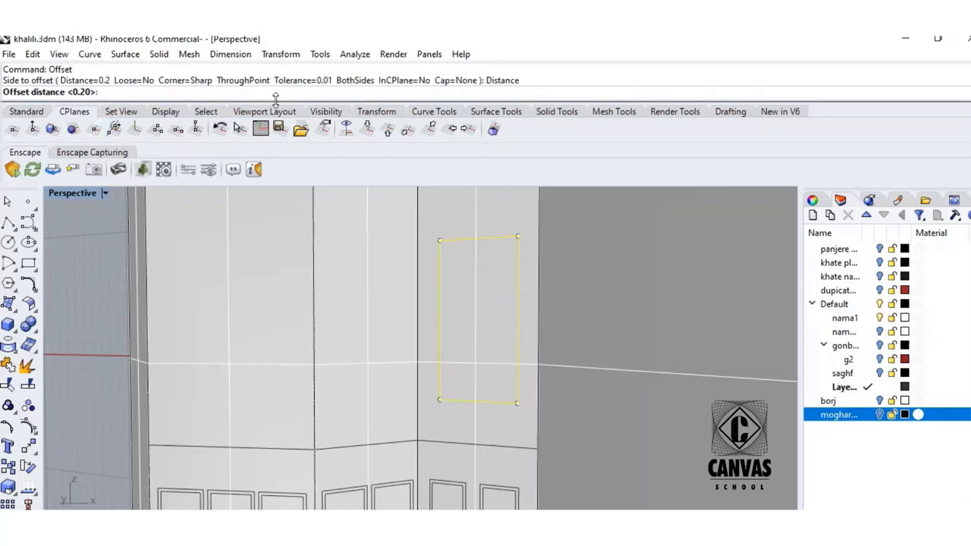
pyautogui.write('.3')
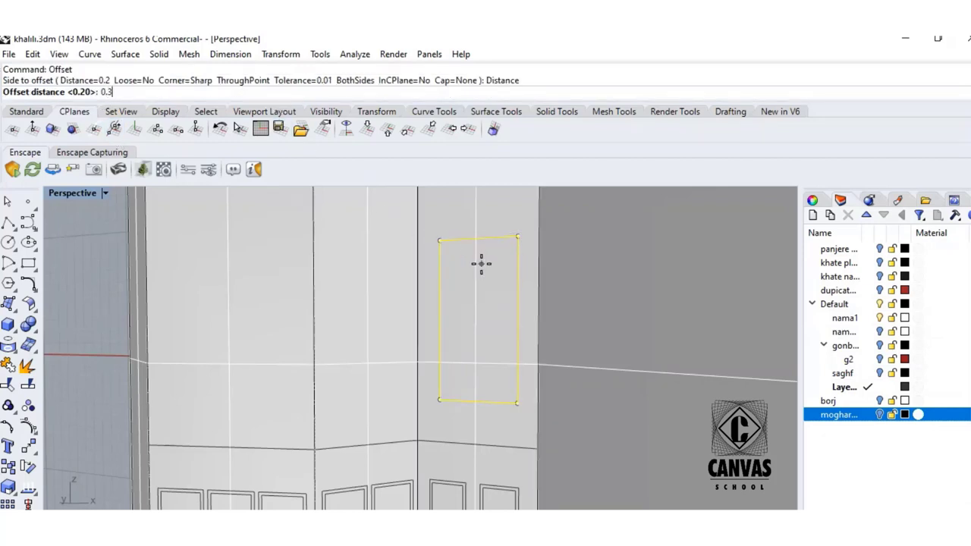
pyautogui.press('Return')
pyautogui.write('d')
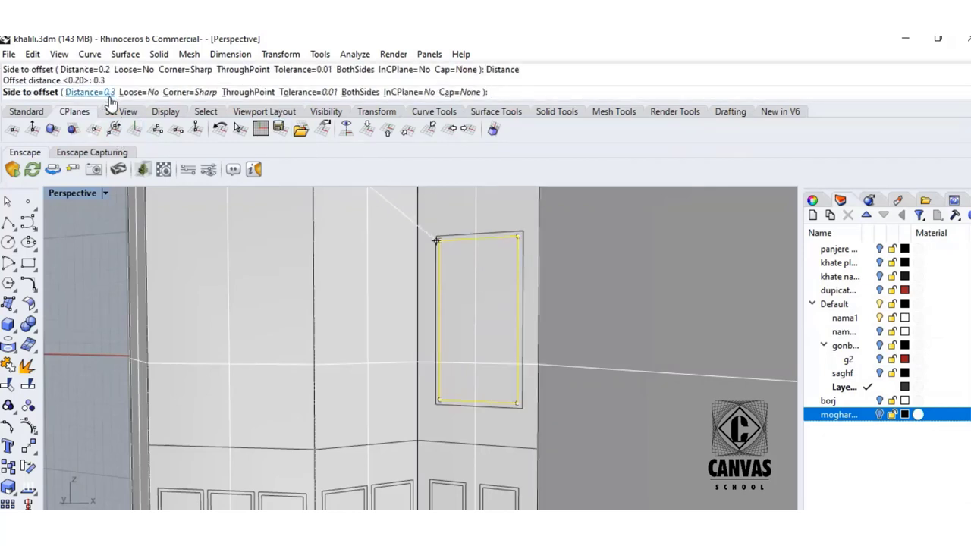
pyautogui.press('Return')
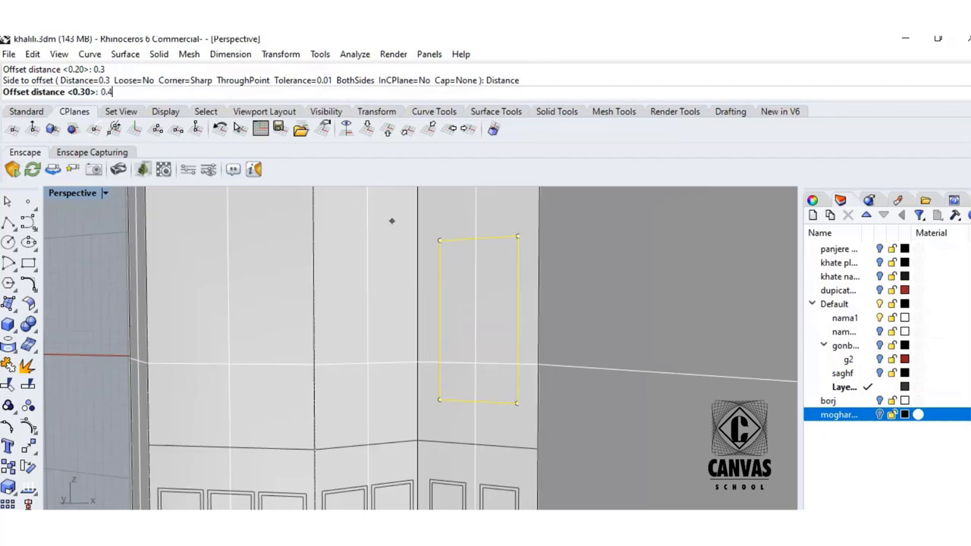
pyautogui.write('0.4')
pyautogui.press('Return')
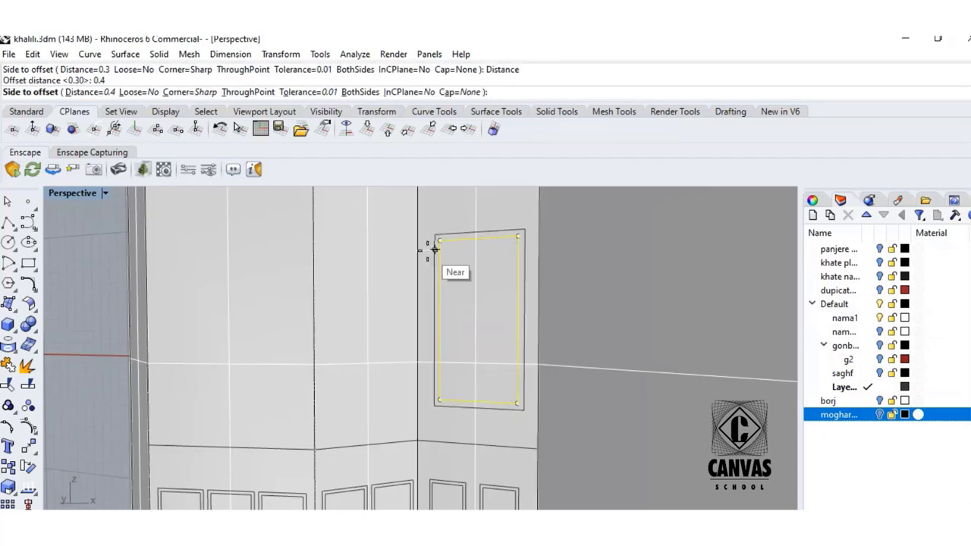
pyautogui.click(434, 249)
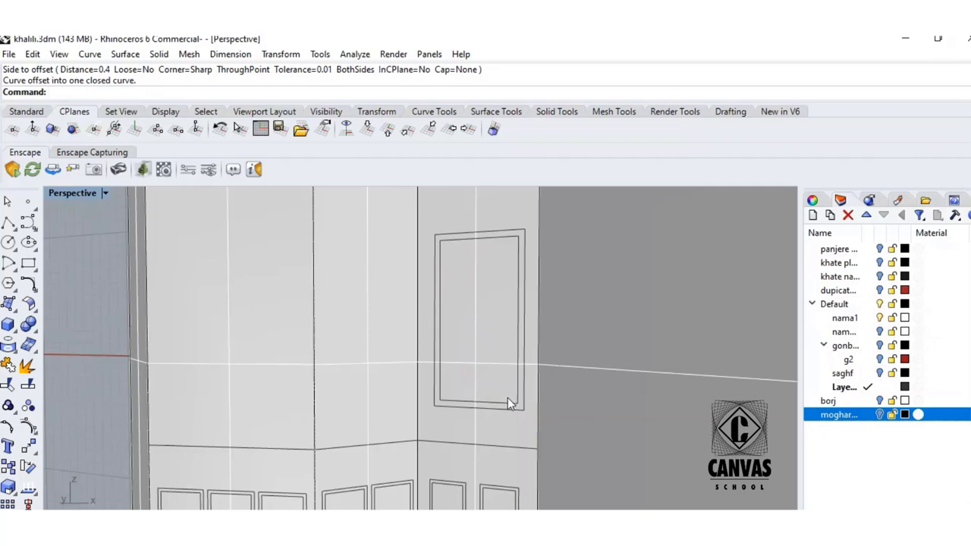
# - Explode the tall window's outer frame curve and delete its bottom segment
pyautogui.click(437, 393)
pyautogui.click(491, 422)
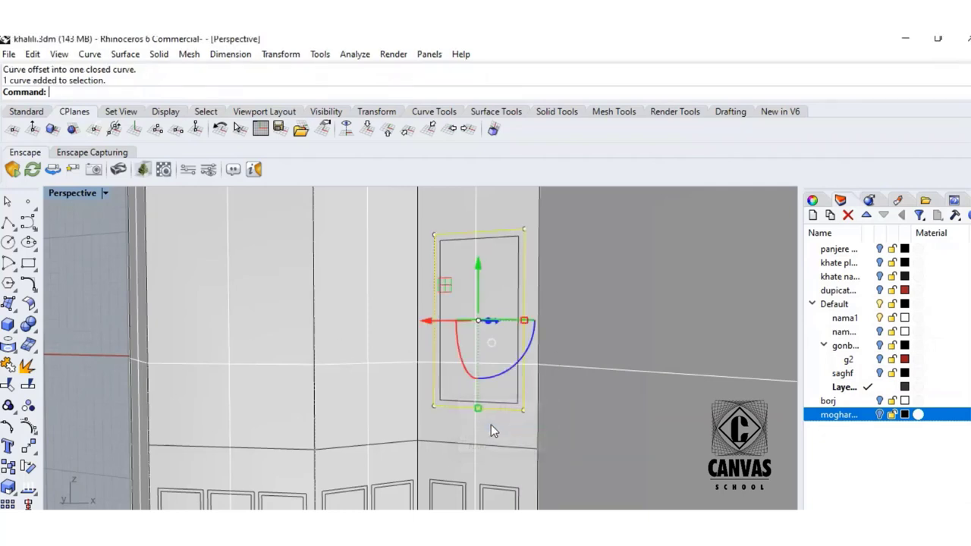
pyautogui.click(27, 366)
pyautogui.press('Escape')
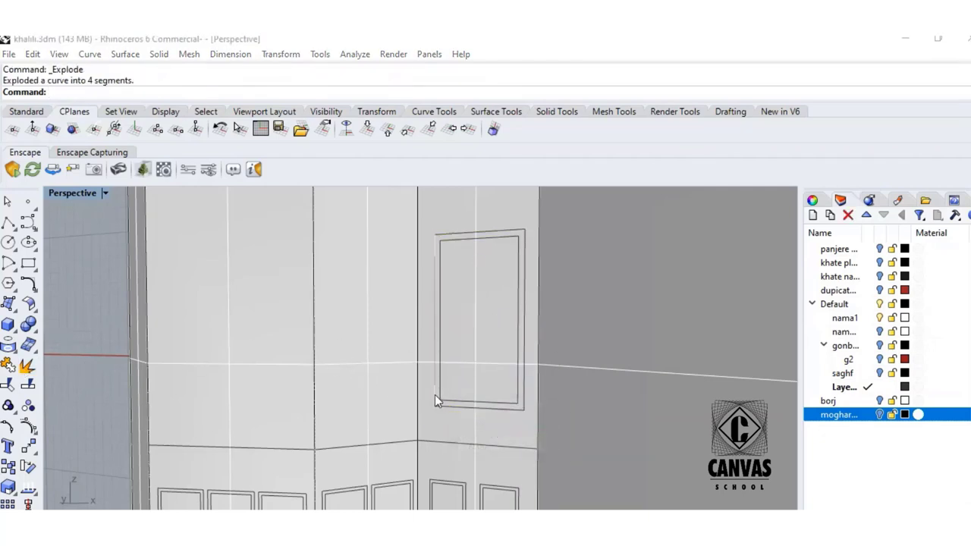
pyautogui.click(435, 394)
pyautogui.click(474, 443)
pyautogui.click(448, 407)
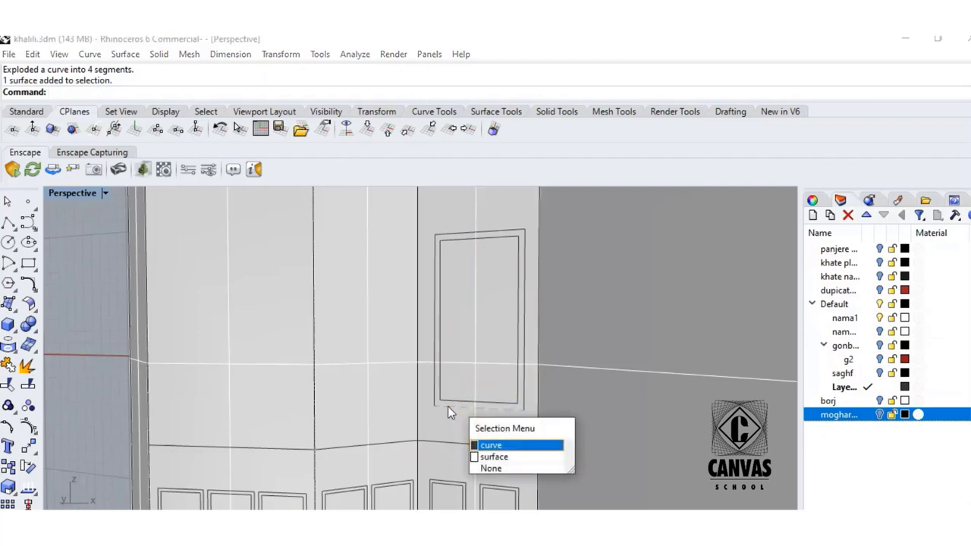
pyautogui.press('Return')
pyautogui.press('Delete')
# - Explode the tall window's inner frame curve and delete its bottom segment
pyautogui.click(450, 403)
pyautogui.click(27, 367)
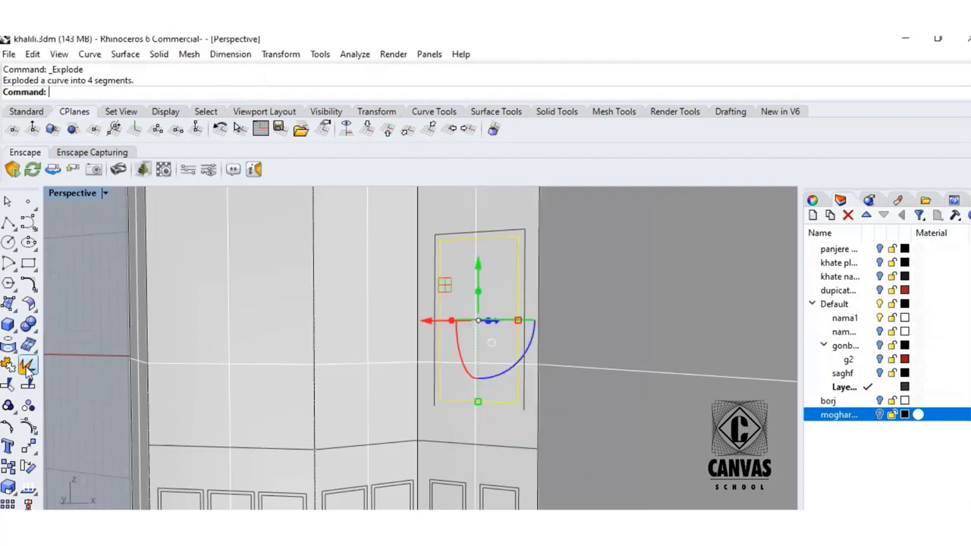
pyautogui.click(454, 401)
pyautogui.press('Return')
pyautogui.press('Delete')
# - Delete the top segment of the tall window's outer frame
pyautogui.scroll(3, 448, 387)
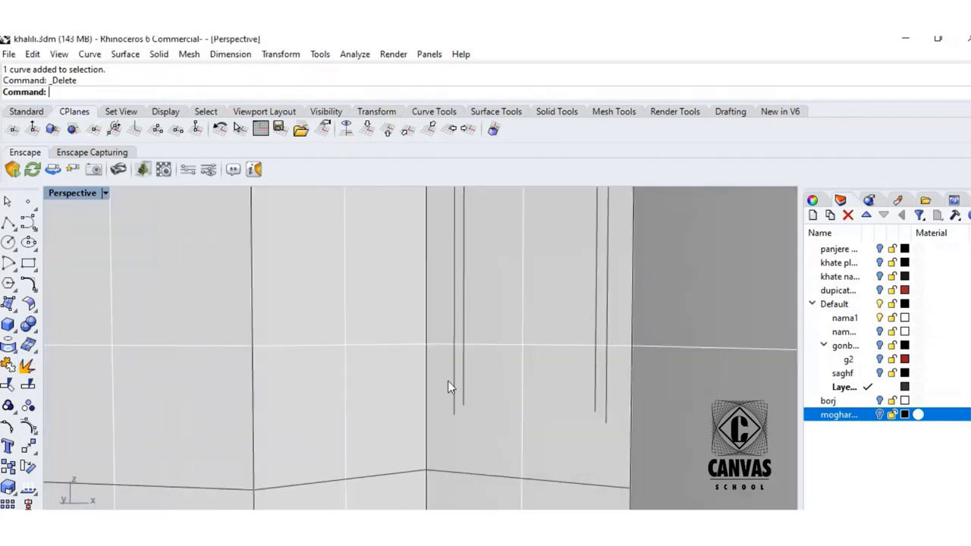
pyautogui.scroll(-3, 467, 373)
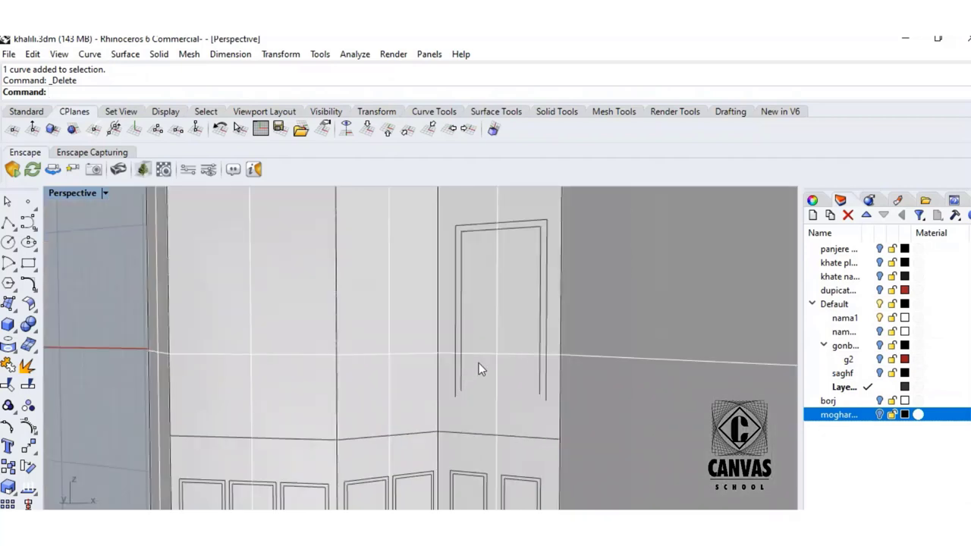
pyautogui.moveTo(509, 252); pyautogui.dragTo(504, 264, button='right')
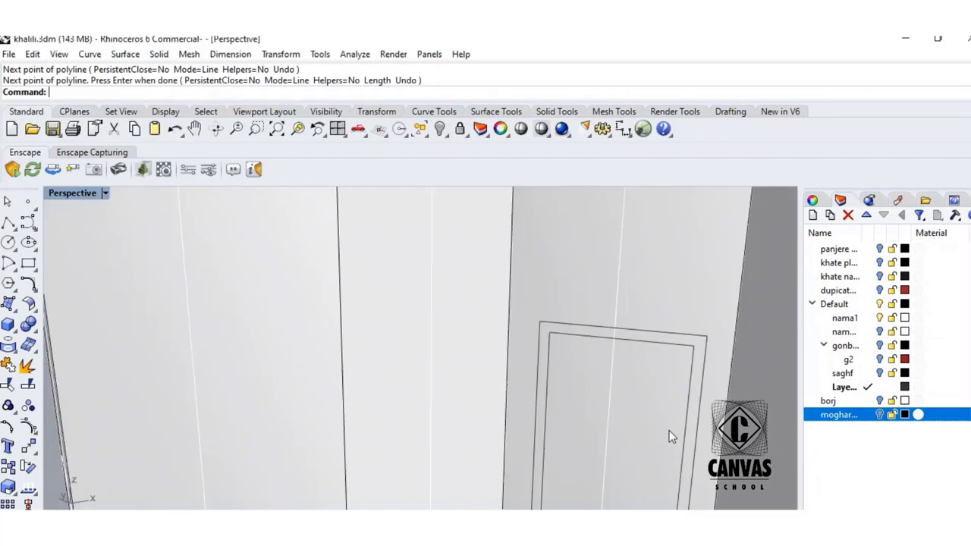
pyautogui.scroll(-3, 670, 430)
pyautogui.click(661, 406)
pyautogui.click(660, 404)
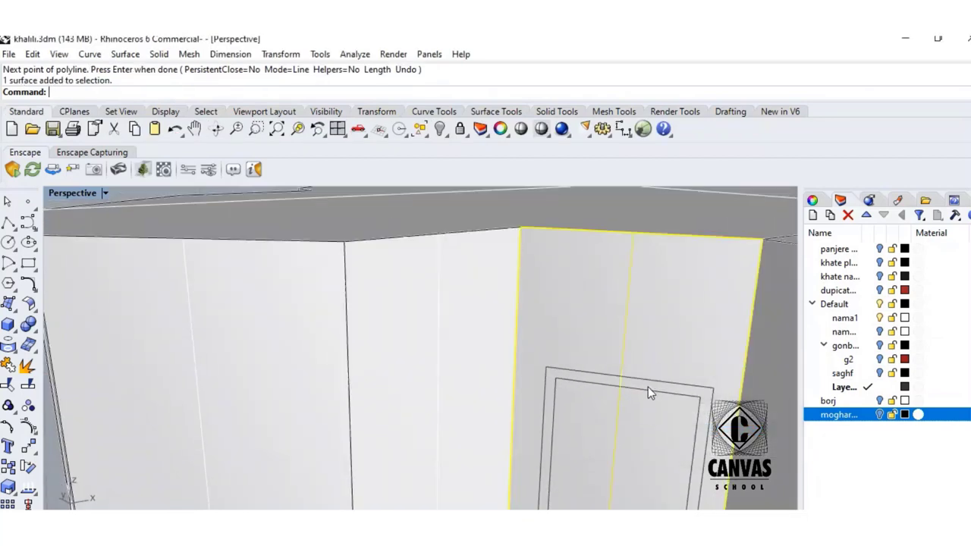
pyautogui.click(648, 380)
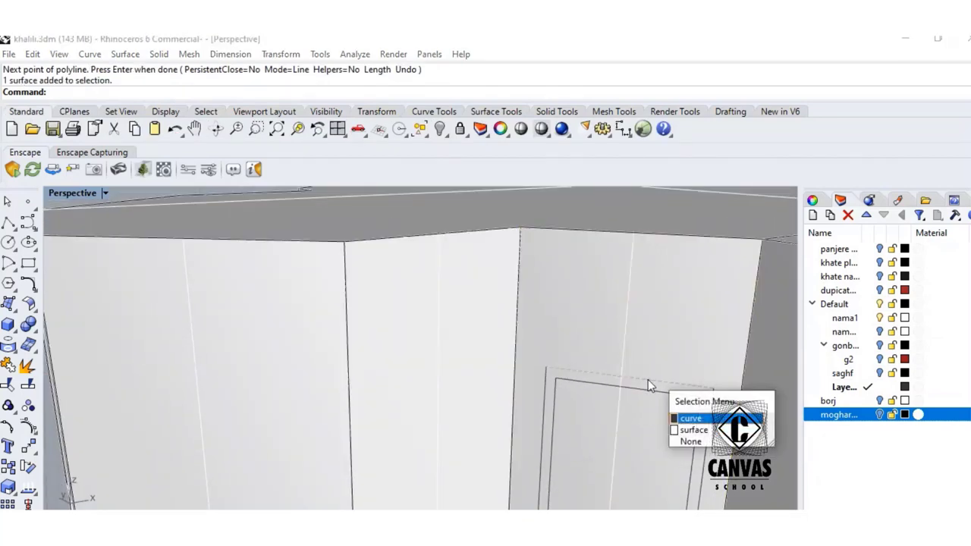
pyautogui.click(648, 380)
pyautogui.press('Delete')
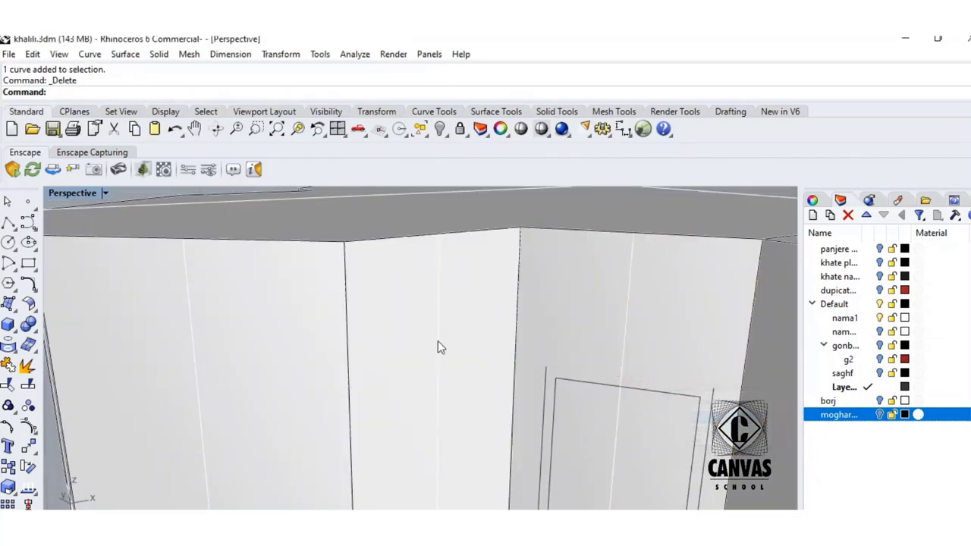
# - Draw an arc of about 3.06 m radius joining the top ends of the outer frame's two side lines
pyautogui.click(9, 263)
pyautogui.click(546, 366)
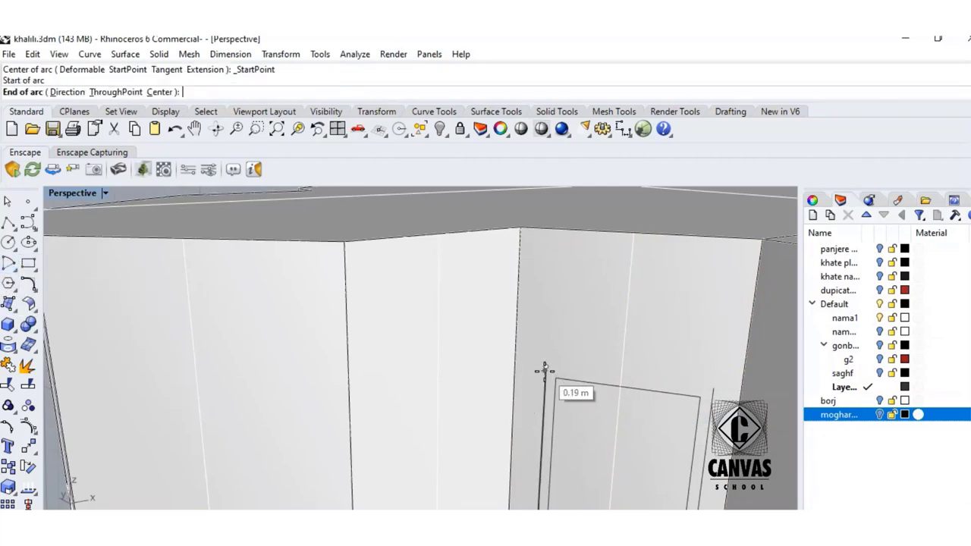
pyautogui.click(713, 387)
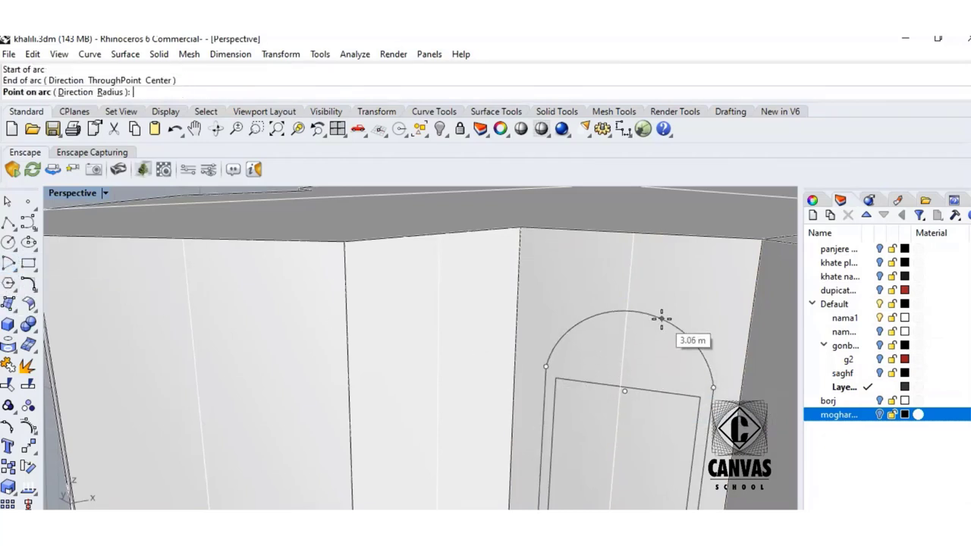
pyautogui.click(661, 318)
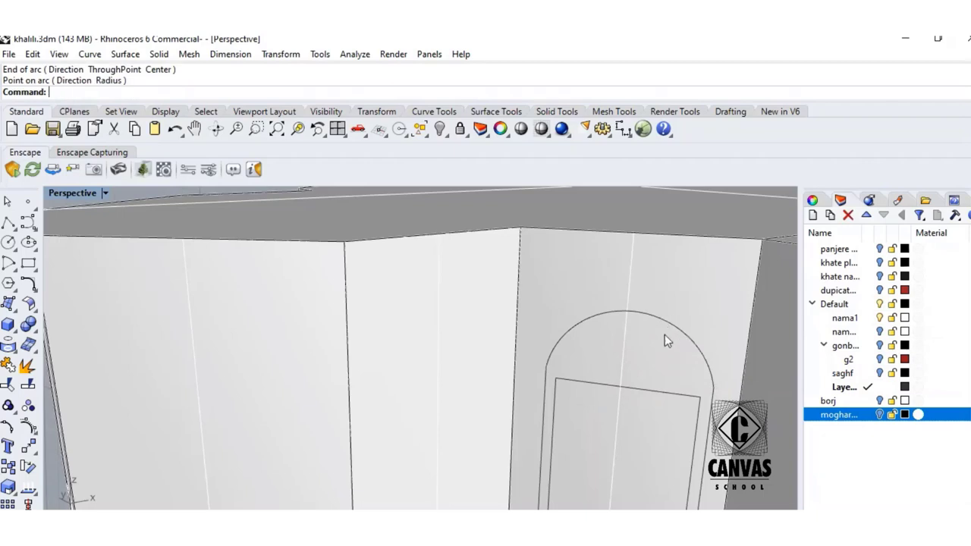
# - Delete the straight top segment of the tall window's inner frame
pyautogui.click(620, 392)
pyautogui.click(655, 399)
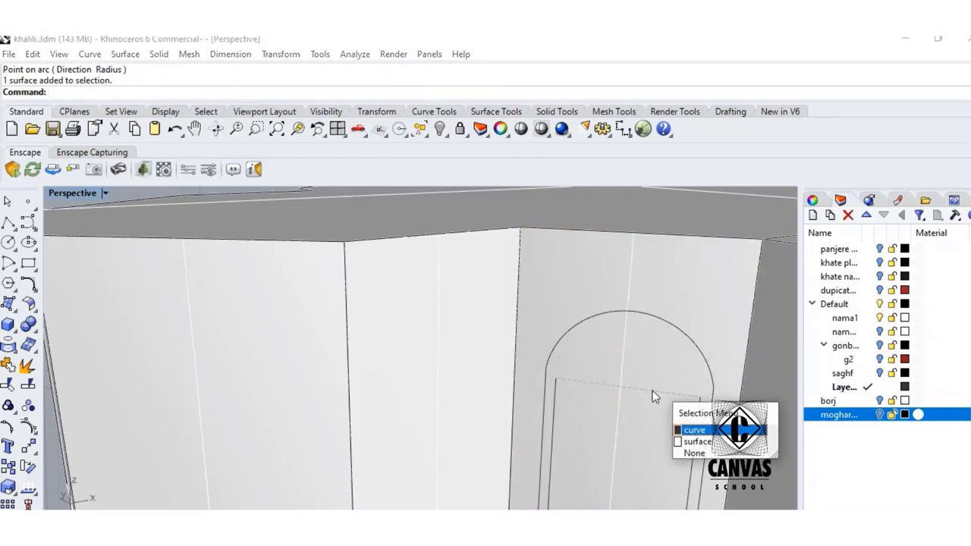
pyautogui.press('Return')
pyautogui.press('Delete')
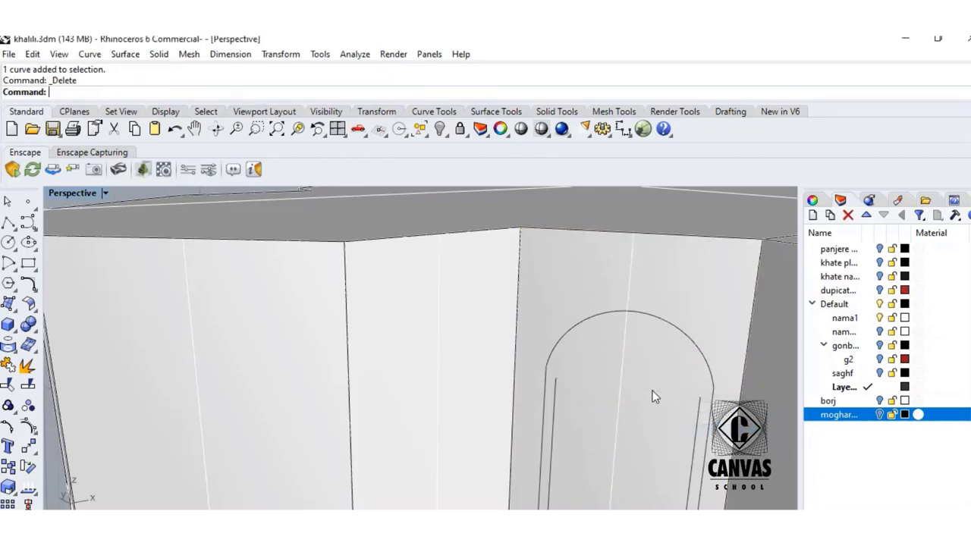
# - Draw an arc of about 2.62 m radius joining the top ends of the tall window's inner frame side lines
pyautogui.click(10, 264)
pyautogui.rightClick(9, 264)
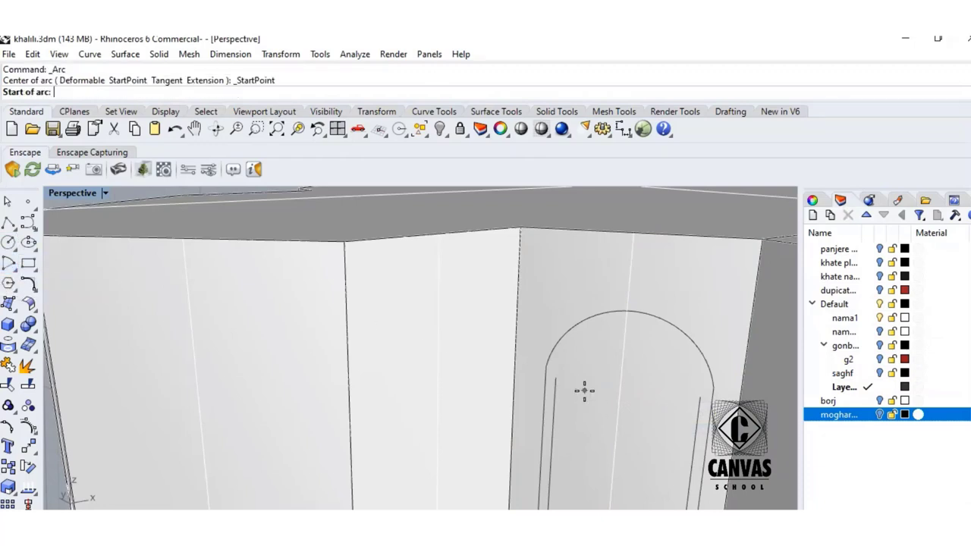
pyautogui.click(555, 377)
pyautogui.click(701, 395)
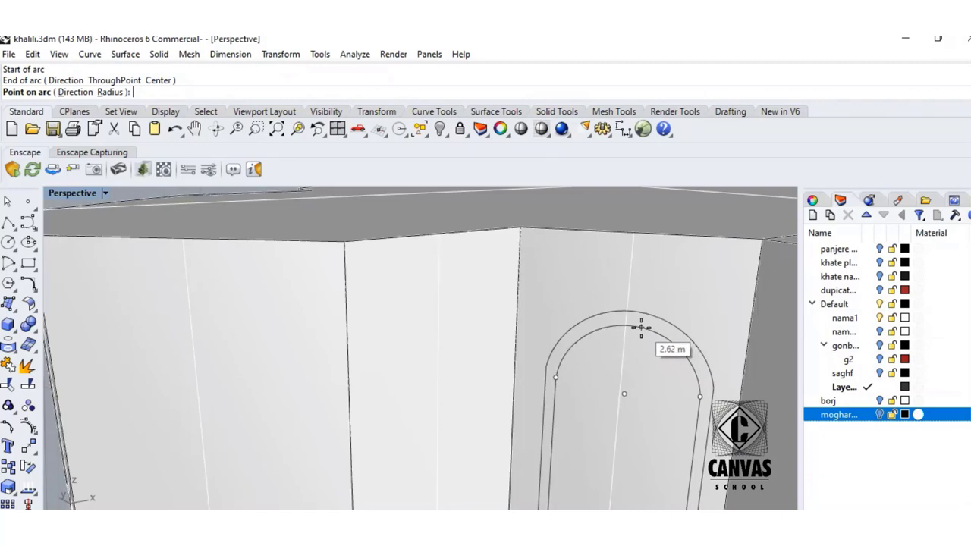
pyautogui.click(643, 330)
# - Try to move the construction plane's elevation to the lower end of the tall window's frame
pyautogui.scroll(-5, 664, 391)
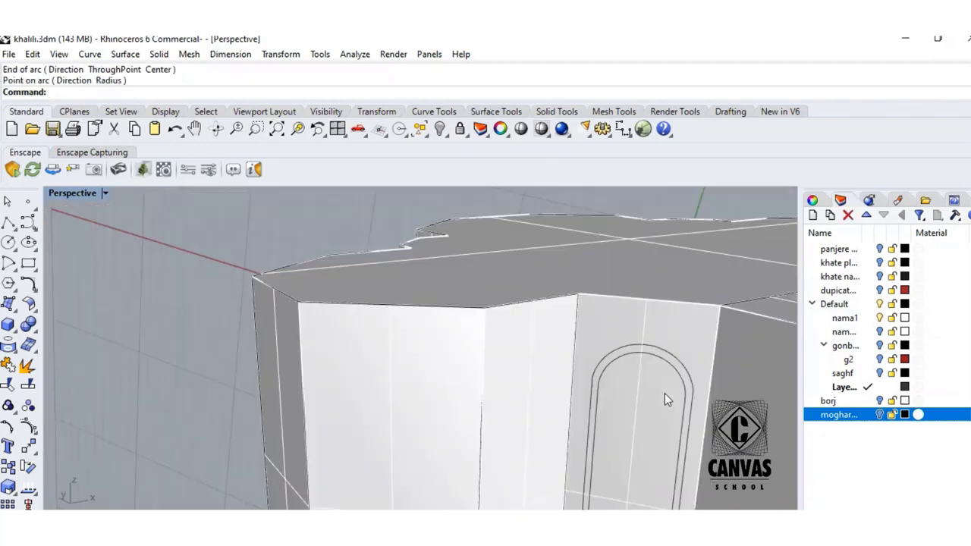
pyautogui.moveTo(665, 393); pyautogui.dragTo(639, 428, button='right')
pyautogui.scroll(5, 605, 434)
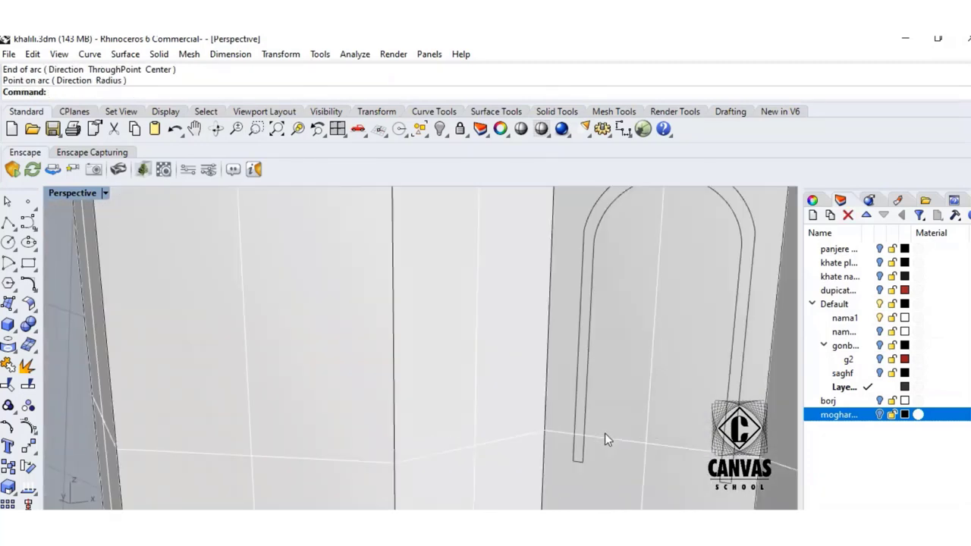
pyautogui.click(75, 112)
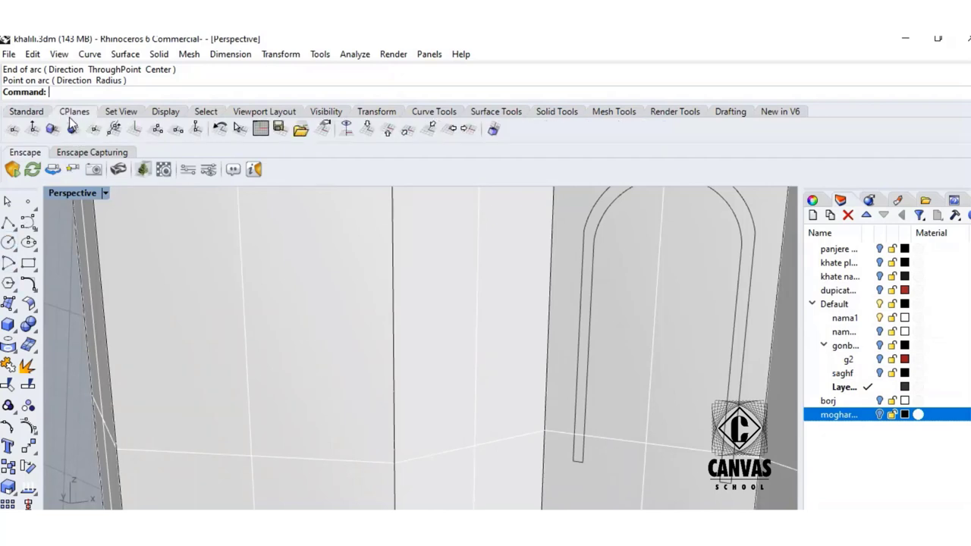
pyautogui.click(32, 128)
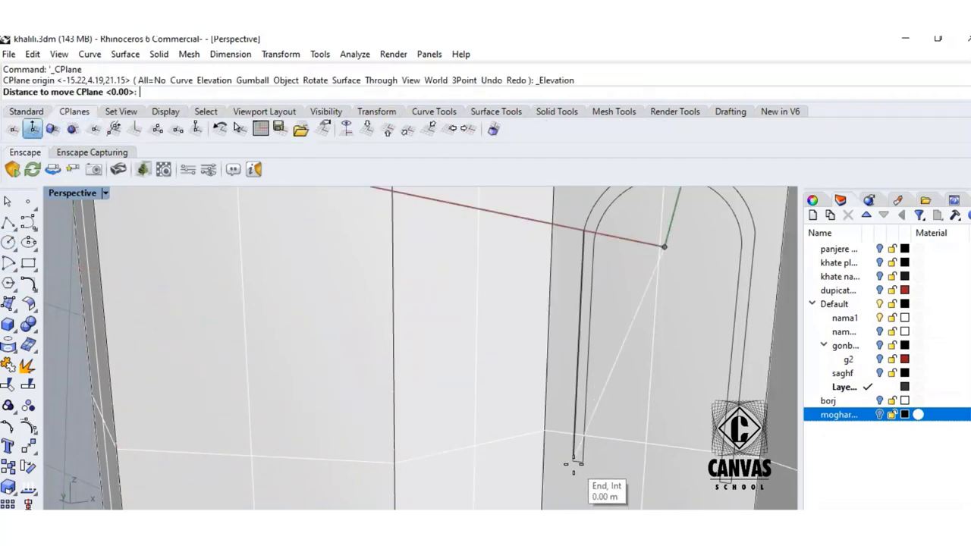
pyautogui.click(596, 484)
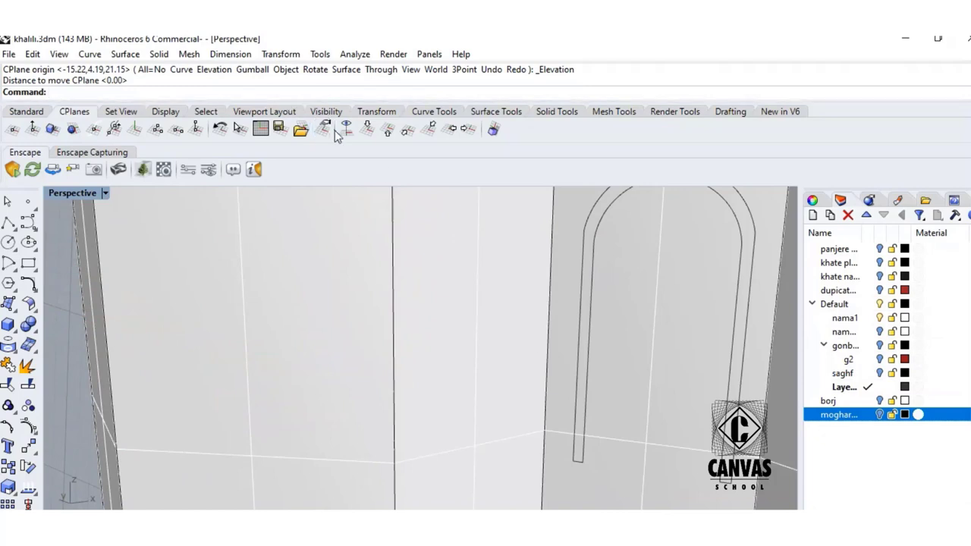
# - Reset the construction plane to World Top and move its elevation to the lower end of the frame's left leg
pyautogui.click(367, 132)
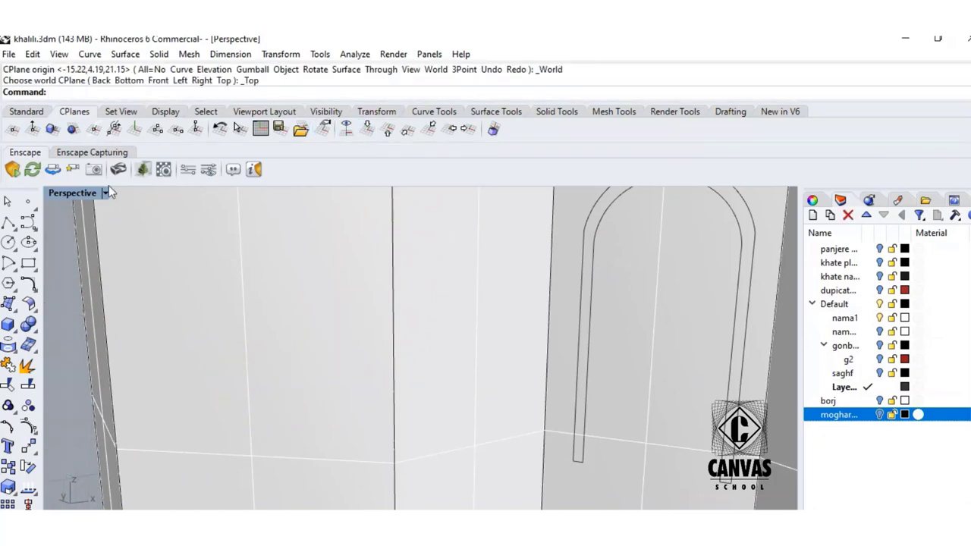
pyautogui.click(32, 128)
pyautogui.click(569, 461)
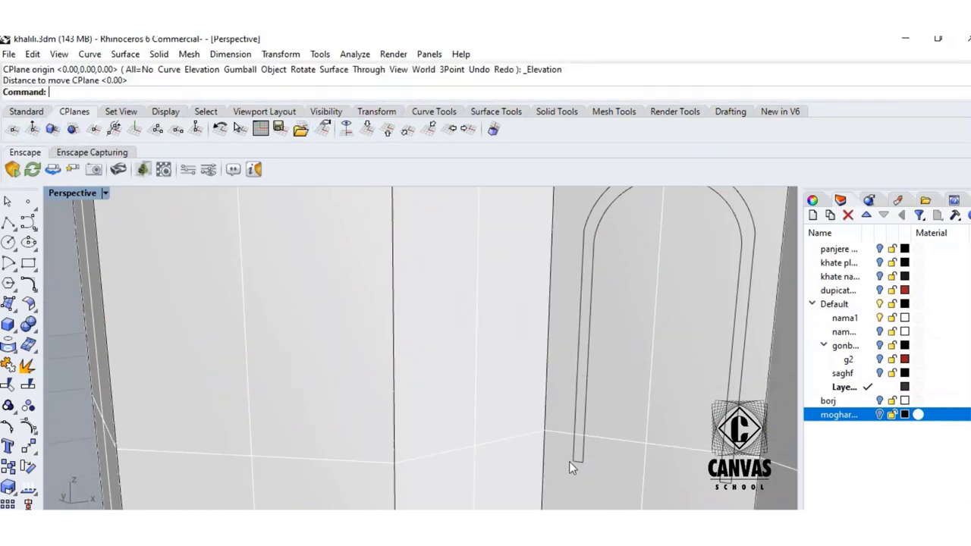
# - Draw an arc profile of about 0.20 m radius across the bottom of the frame's left leg, between the outer and inner lines
pyautogui.scroll(2, 596, 473)
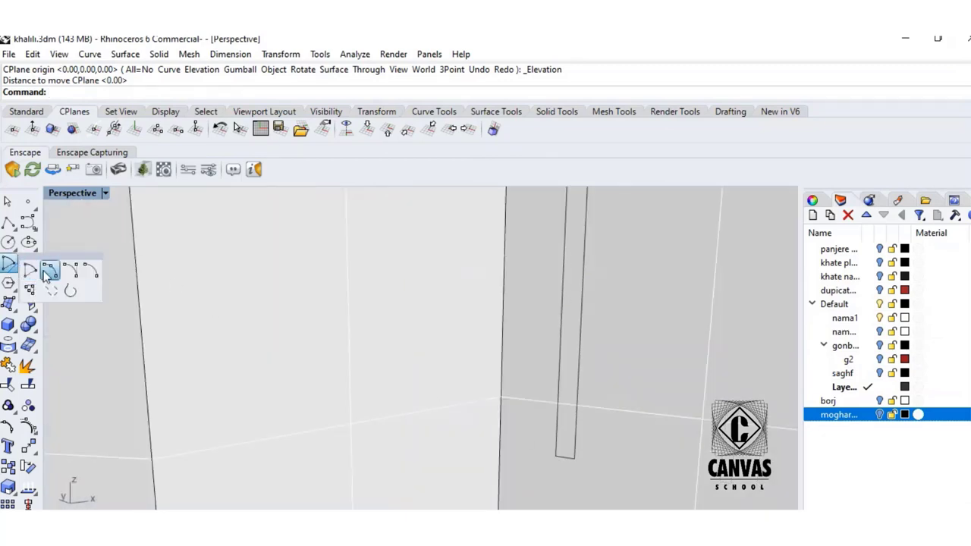
pyautogui.click(11, 265)
pyautogui.click(553, 457)
pyautogui.click(574, 458)
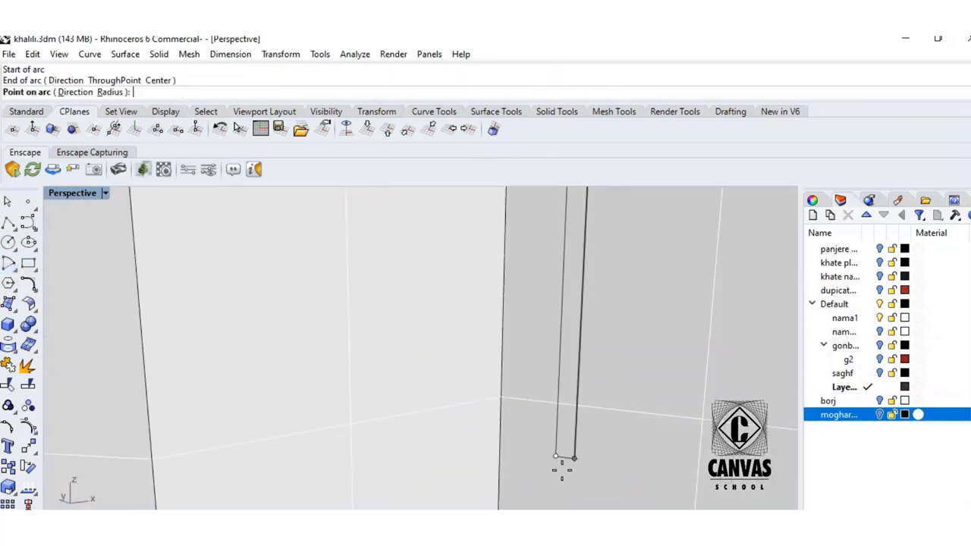
pyautogui.scroll(5, 561, 467)
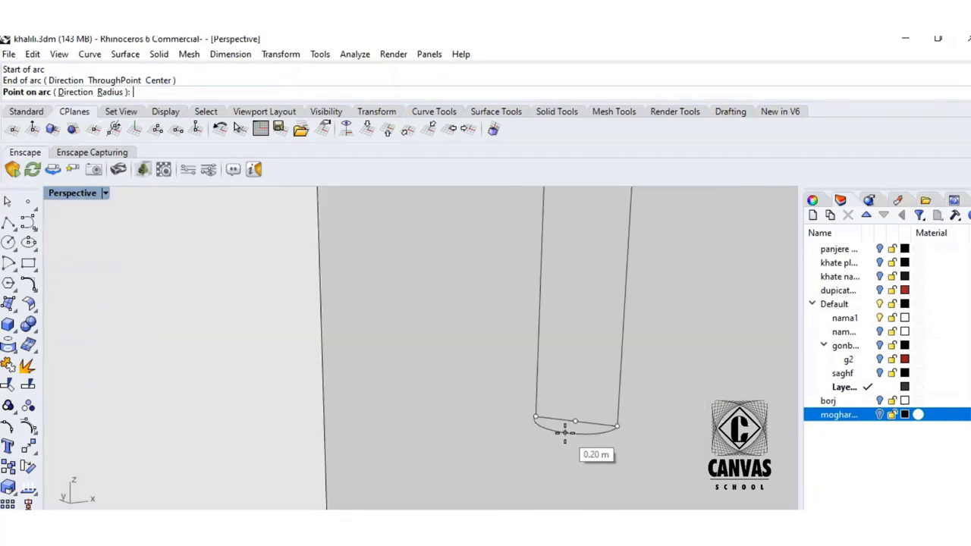
pyautogui.click(565, 433)
pyautogui.scroll(-4, 561, 430)
pyautogui.scroll(6, 407, 401)
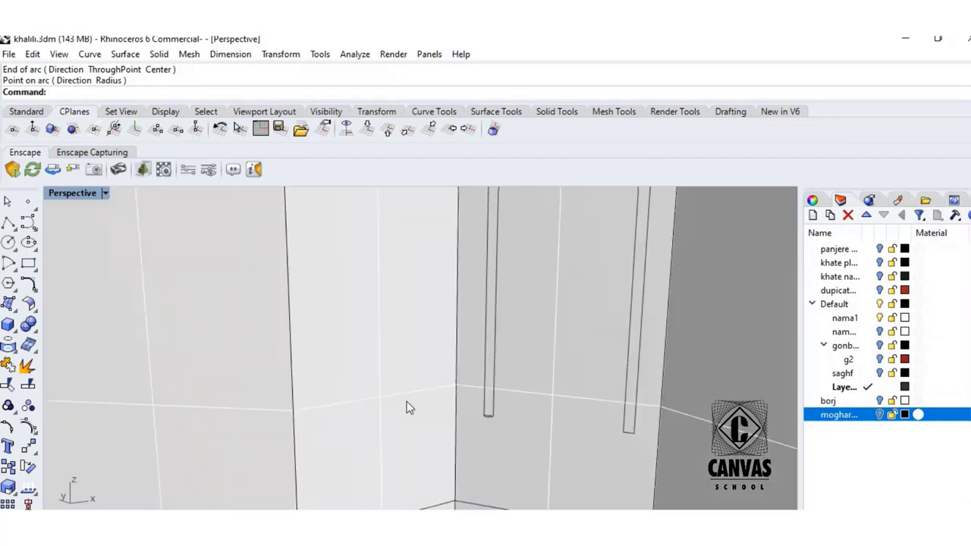
pyautogui.click(7, 303)
pyautogui.click(131, 353)
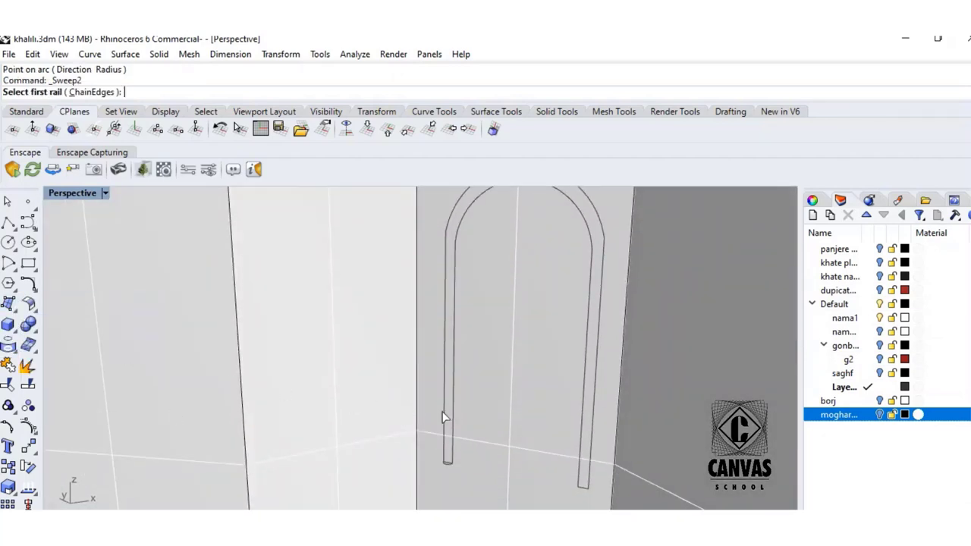
pyautogui.press('Escape')
# - Join the outer frame's two side lines and top arc into one open curve
pyautogui.click(445, 363)
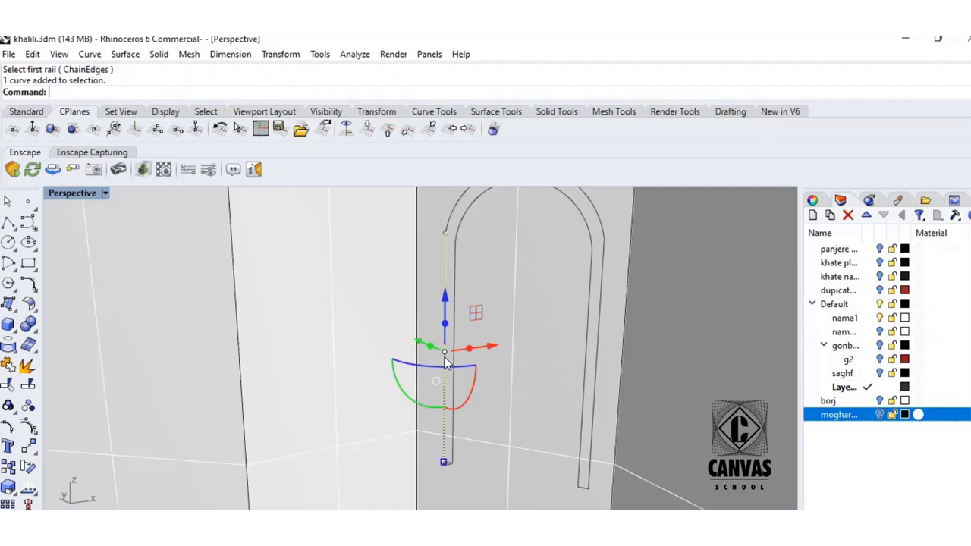
pyautogui.keyDown('shift'); pyautogui.click(450, 219); pyautogui.keyUp('shift')
pyautogui.click(557, 255)
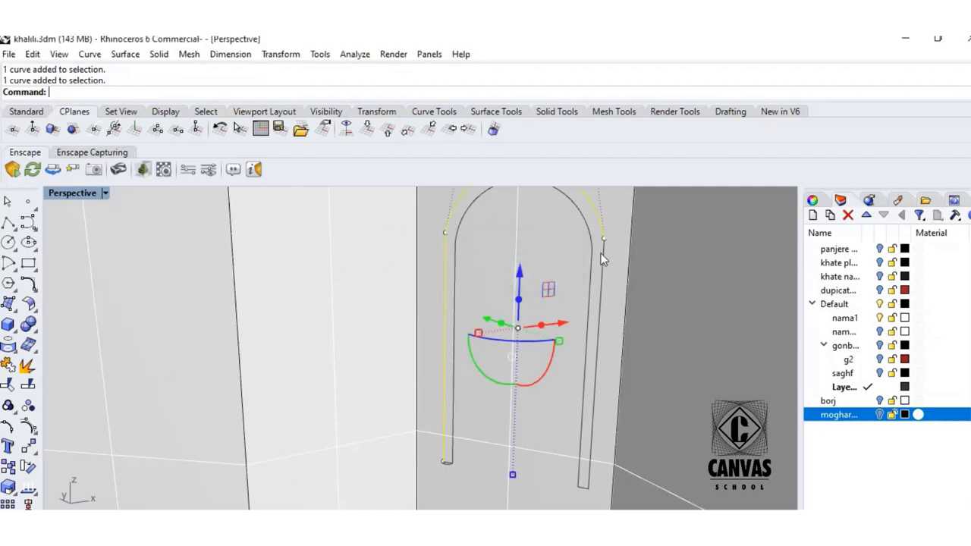
pyautogui.keyDown('shift'); pyautogui.click(604, 255); pyautogui.keyUp('shift')
pyautogui.click(652, 295)
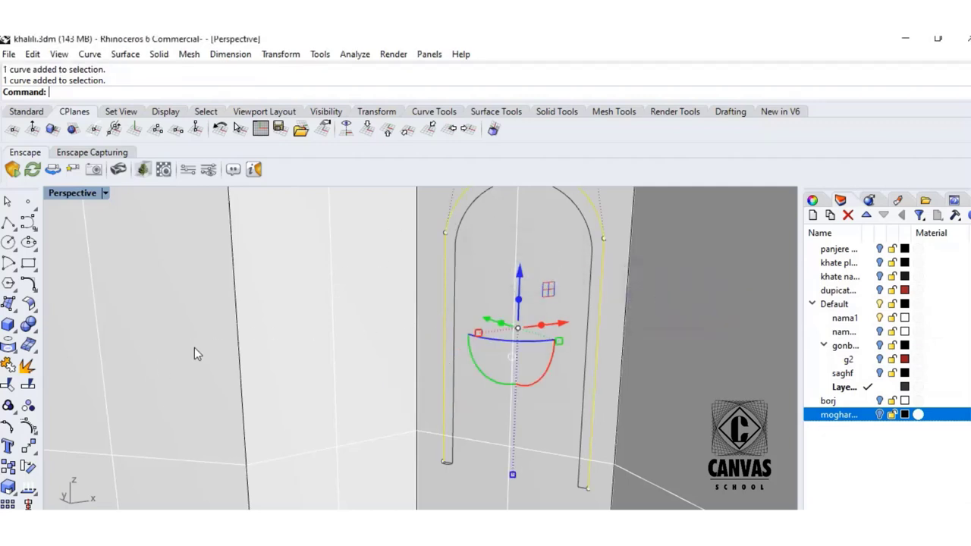
pyautogui.click(9, 366)
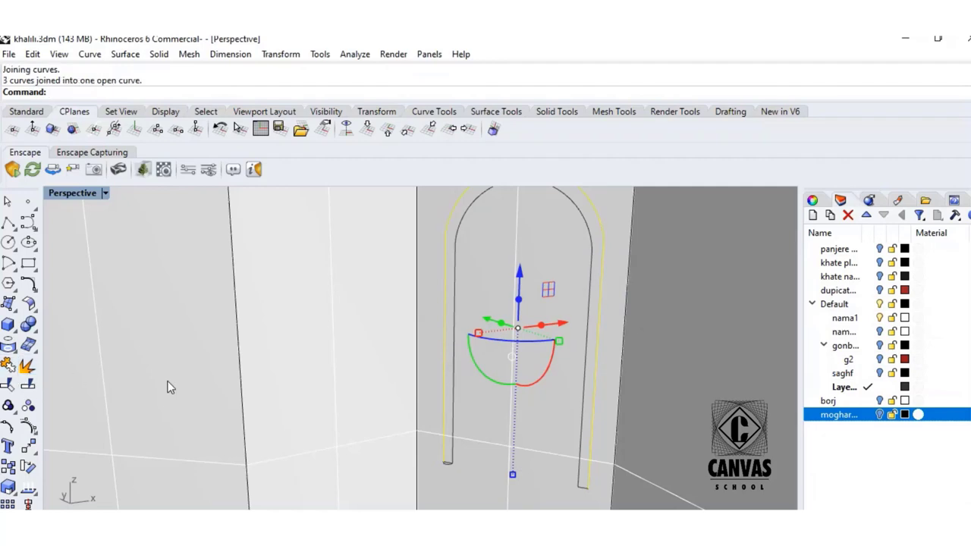
# - Join the inner frame's two side lines and top arc into one open curve
pyautogui.click(456, 383)
pyautogui.click(520, 419)
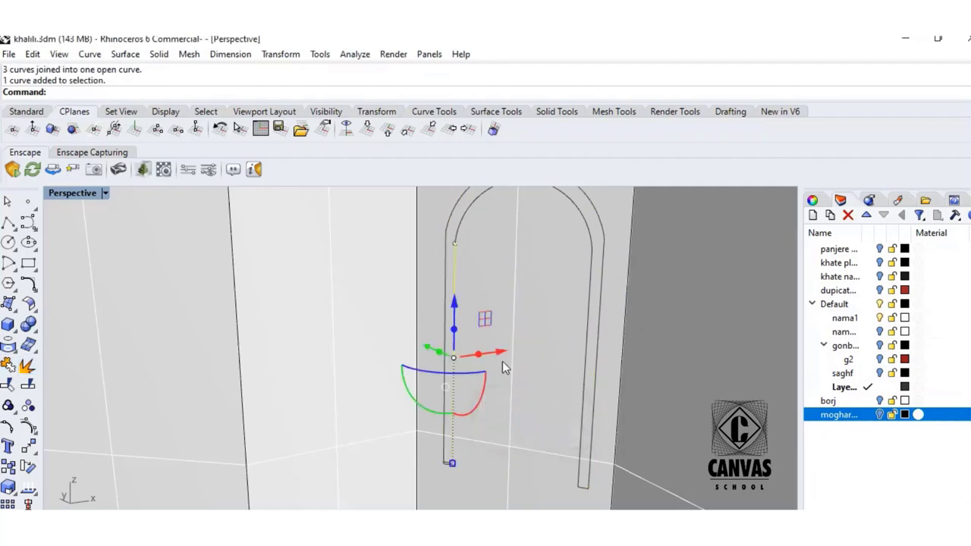
pyautogui.keyDown('shift'); pyautogui.click(603, 278); pyautogui.keyUp('shift')
pyautogui.click(592, 274)
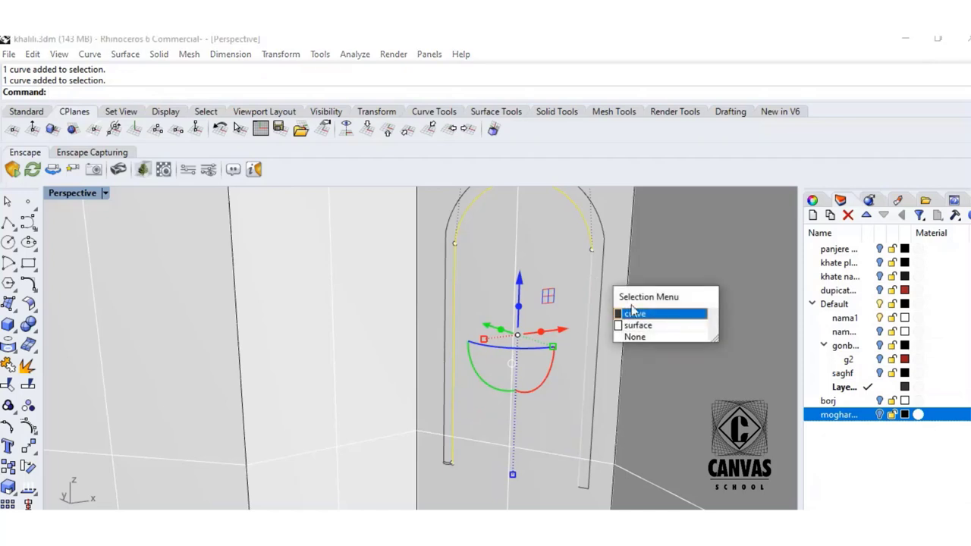
pyautogui.click(639, 310)
pyautogui.click(10, 367)
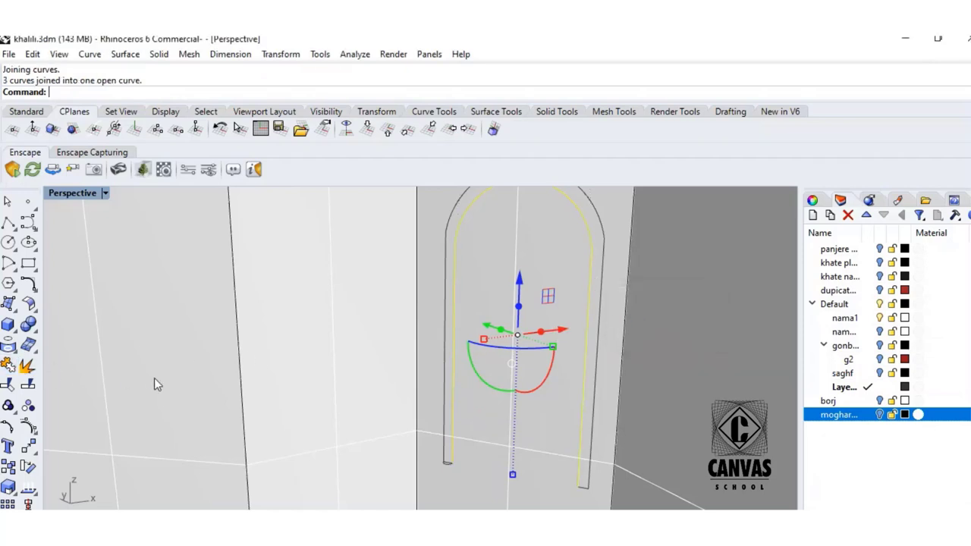
pyautogui.click(157, 416)
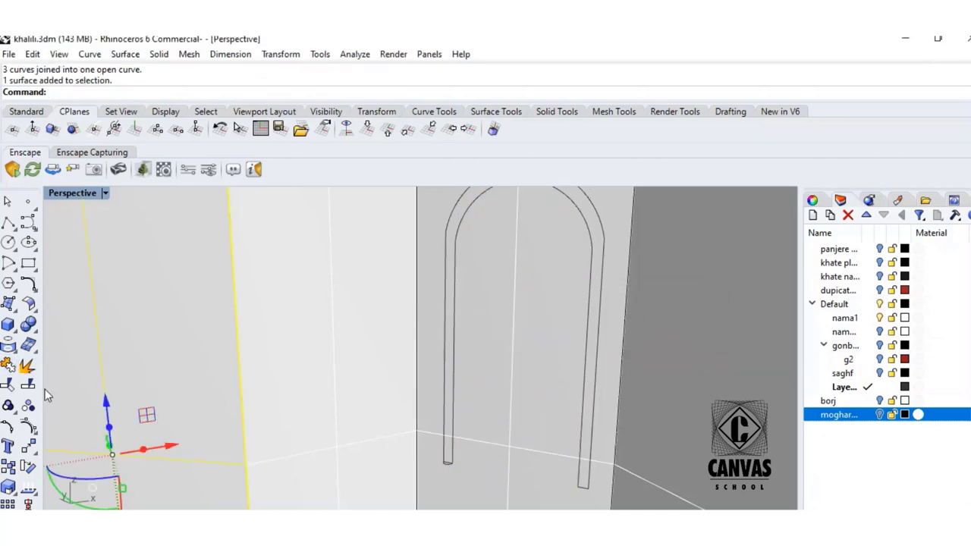
# - Sweep the small bottom arc along the outer and inner frame curves with Sweep 2 Rails, keeping the cross sections unchanged
pyautogui.click(12, 307)
pyautogui.click(91, 333)
pyautogui.click(451, 430)
pyautogui.click(455, 432)
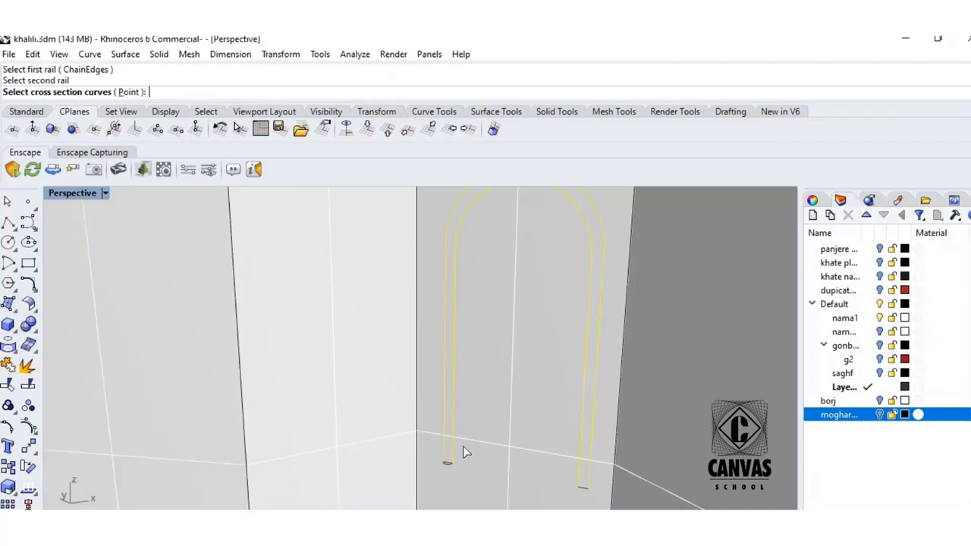
pyautogui.click(447, 465)
pyautogui.press('Return')
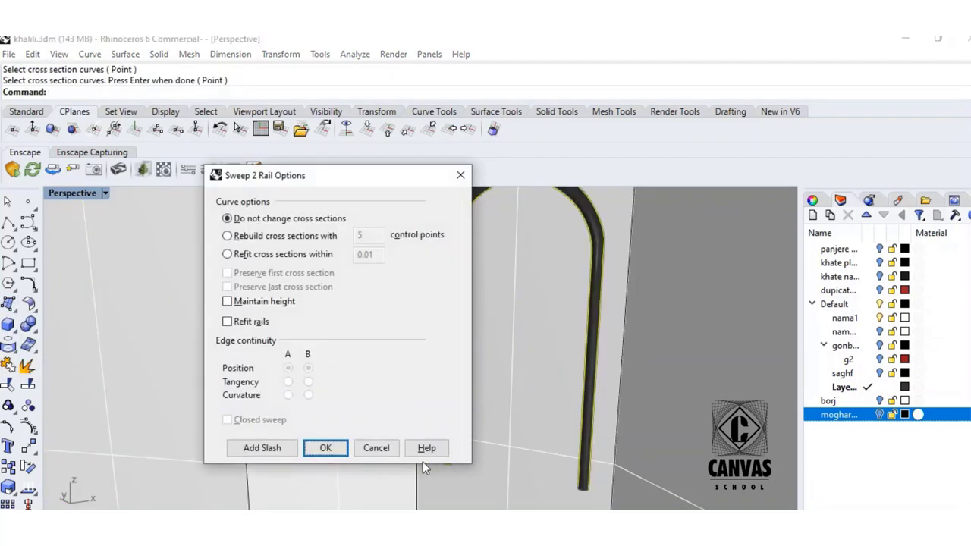
pyautogui.click(324, 448)
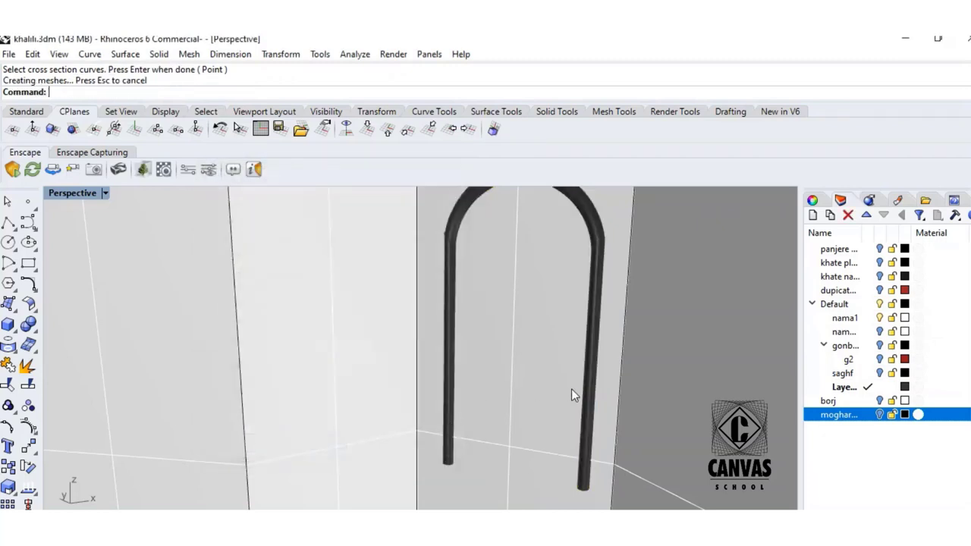